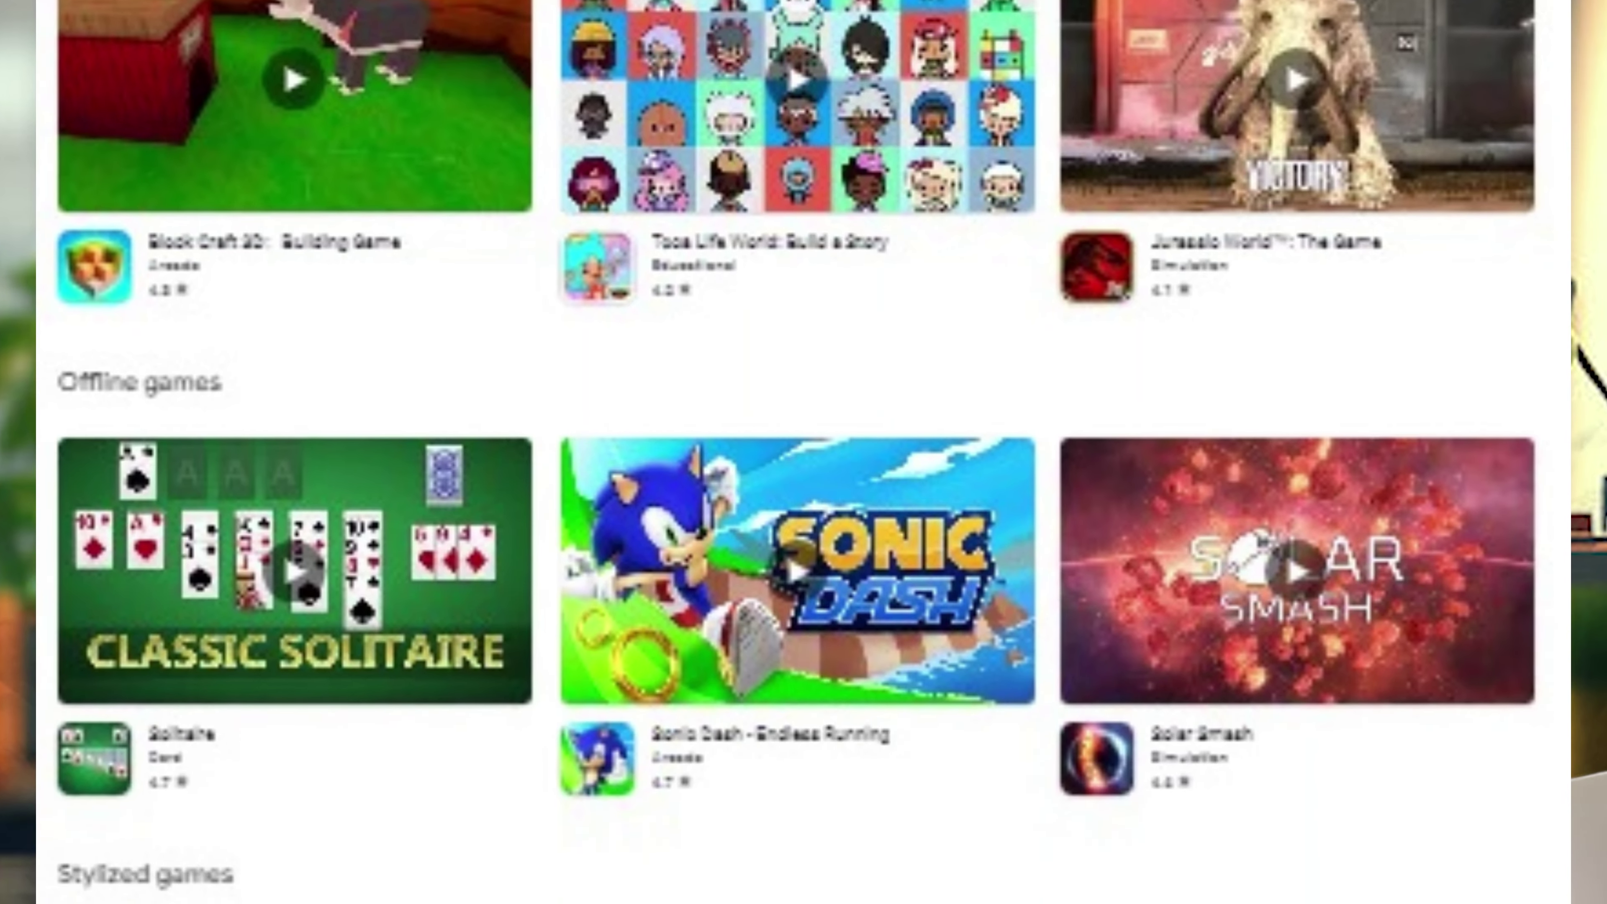
scroll(803, 452, "down", 10)
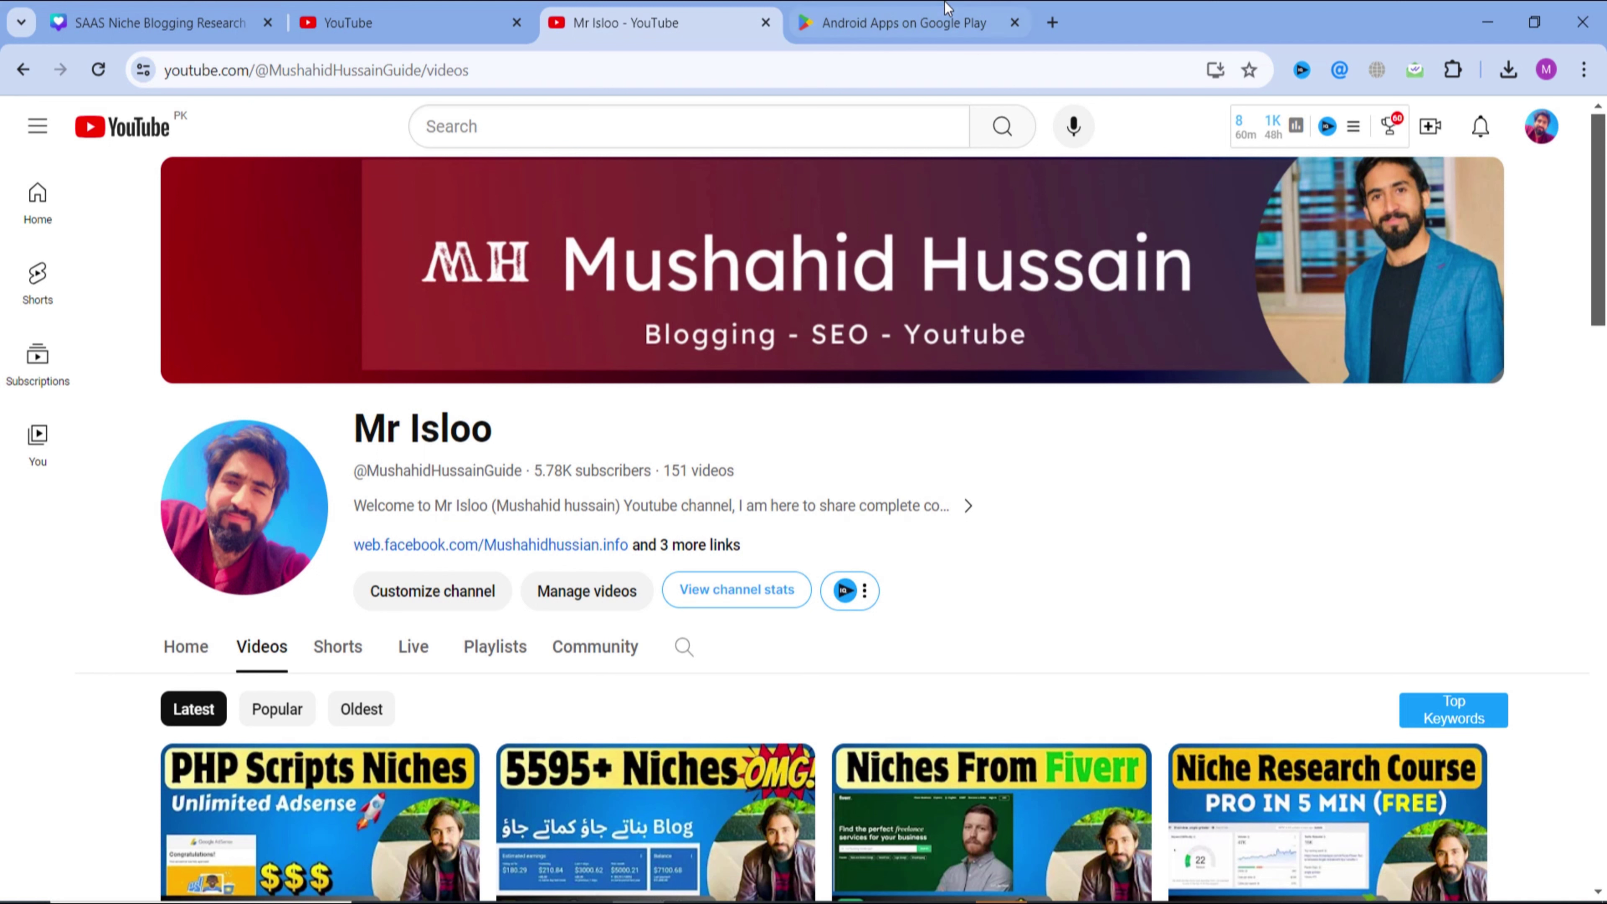
- Switch to the Google Play apps page and examine its top charts, recommended apps and popular apps
left_click(948, 14)
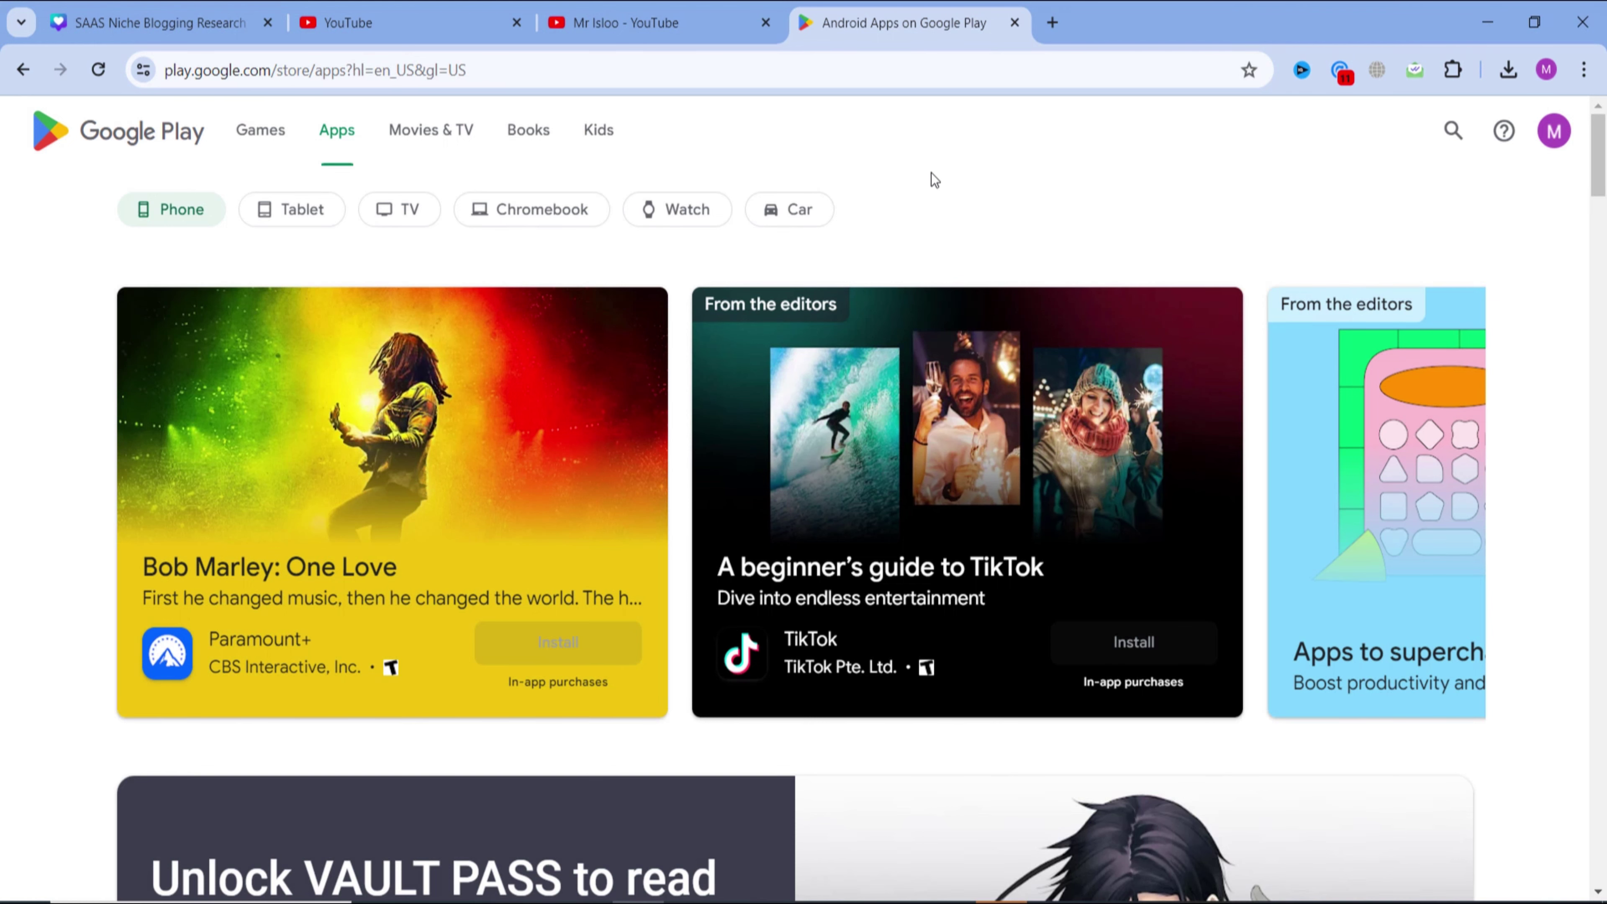
scroll(881, 223, "down", 1)
scroll(739, 448, "down", 5)
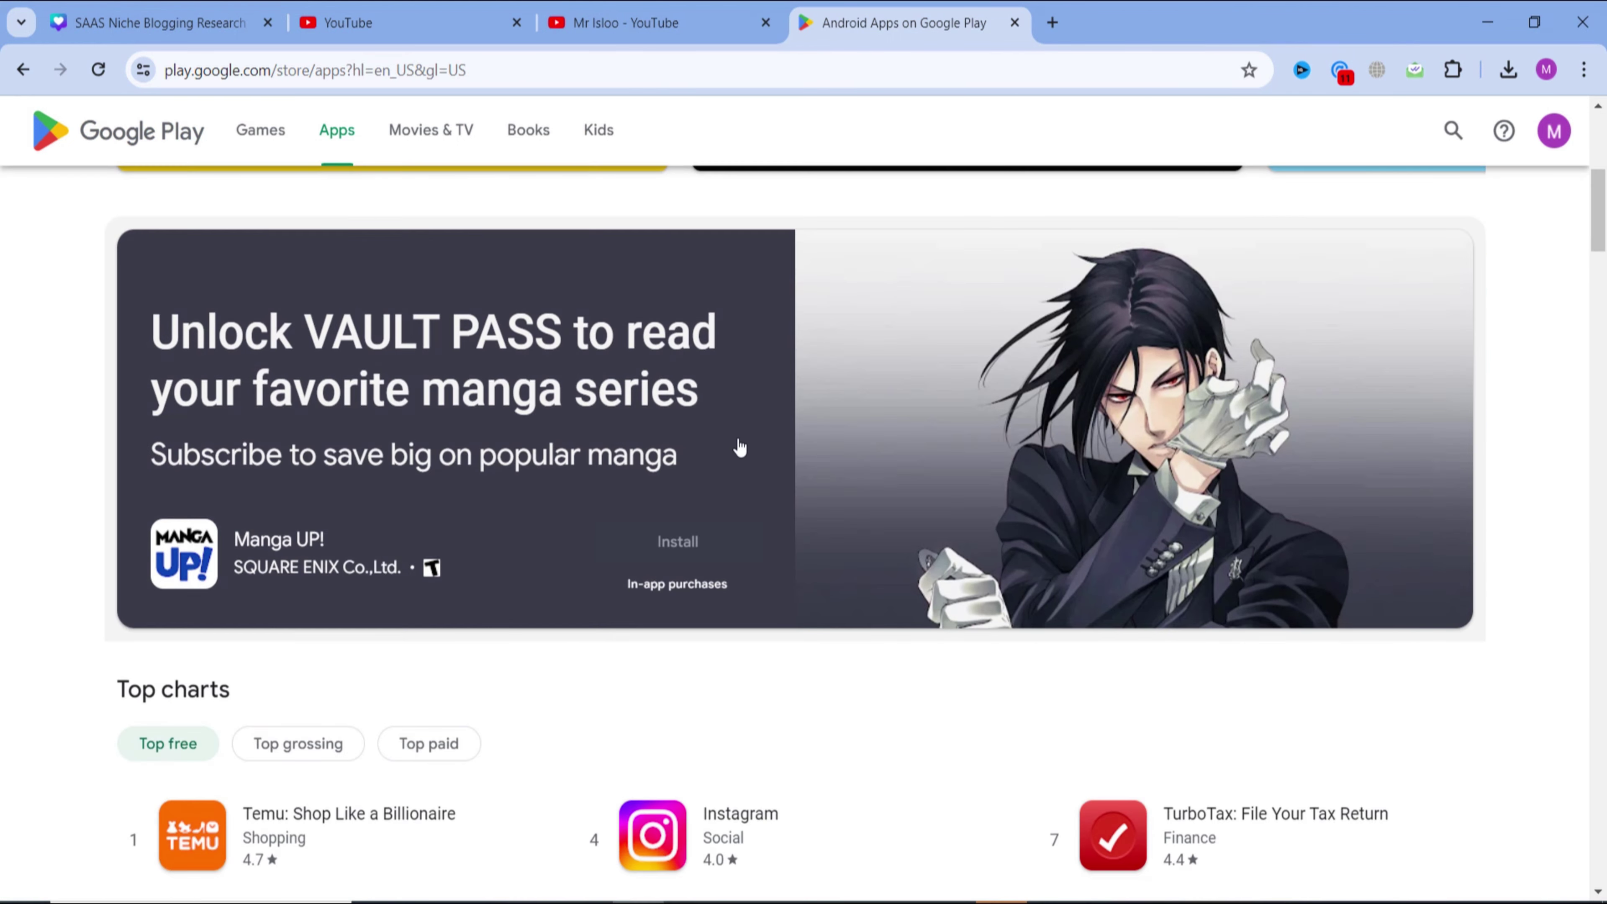
scroll(610, 439, "down", 7)
scroll(609, 446, "up", 3)
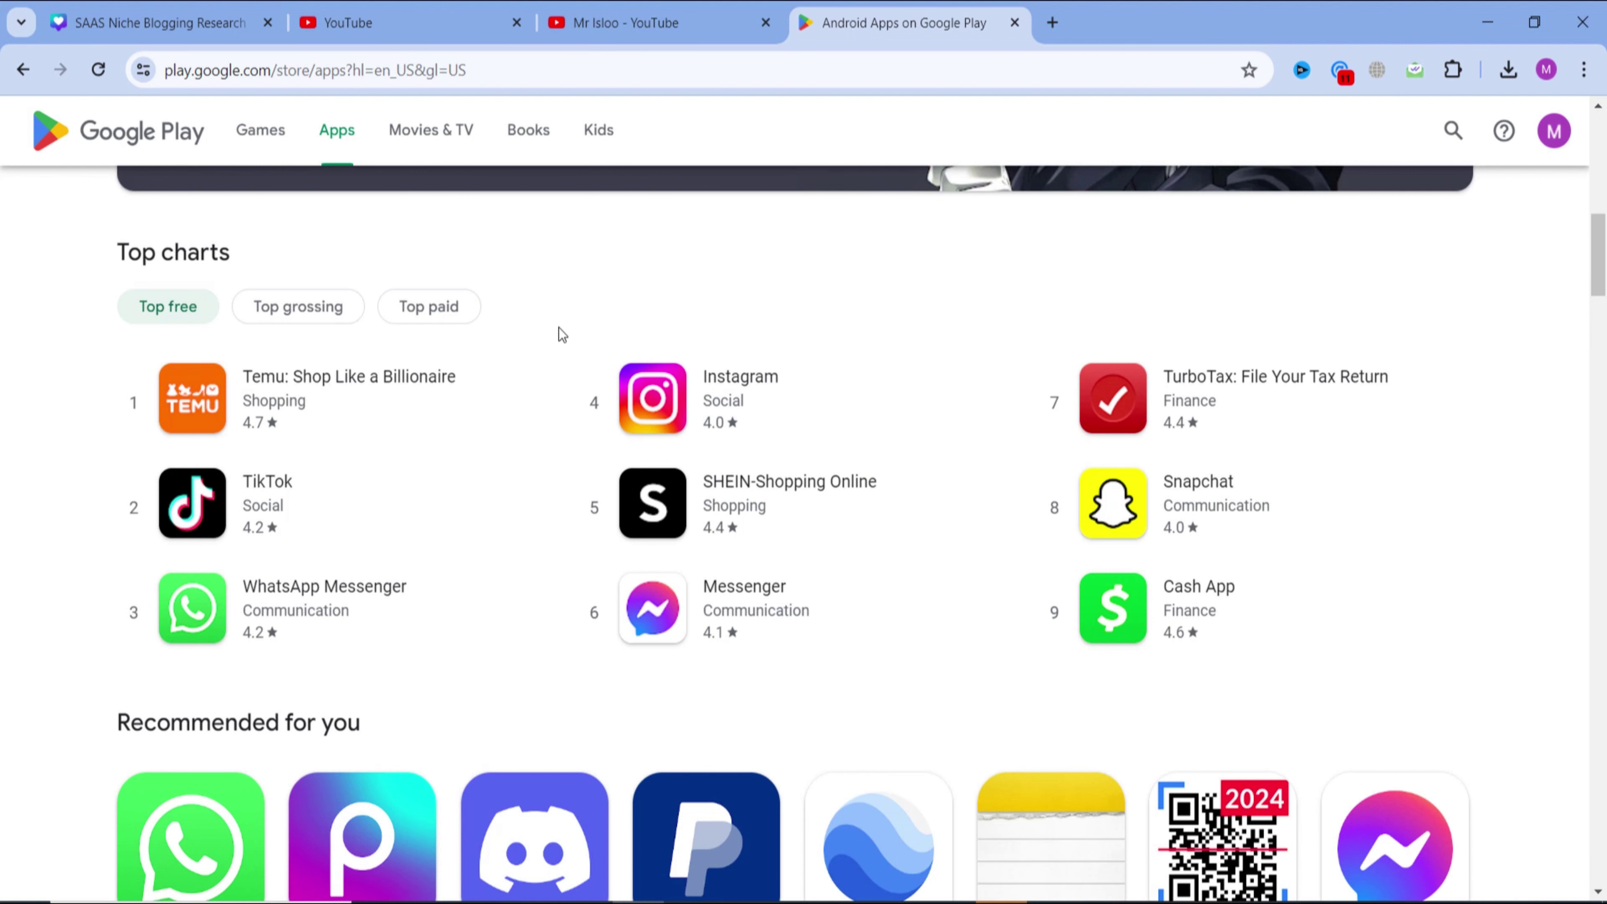
mouse_move(570, 337)
scroll(209, 444, "down", 6)
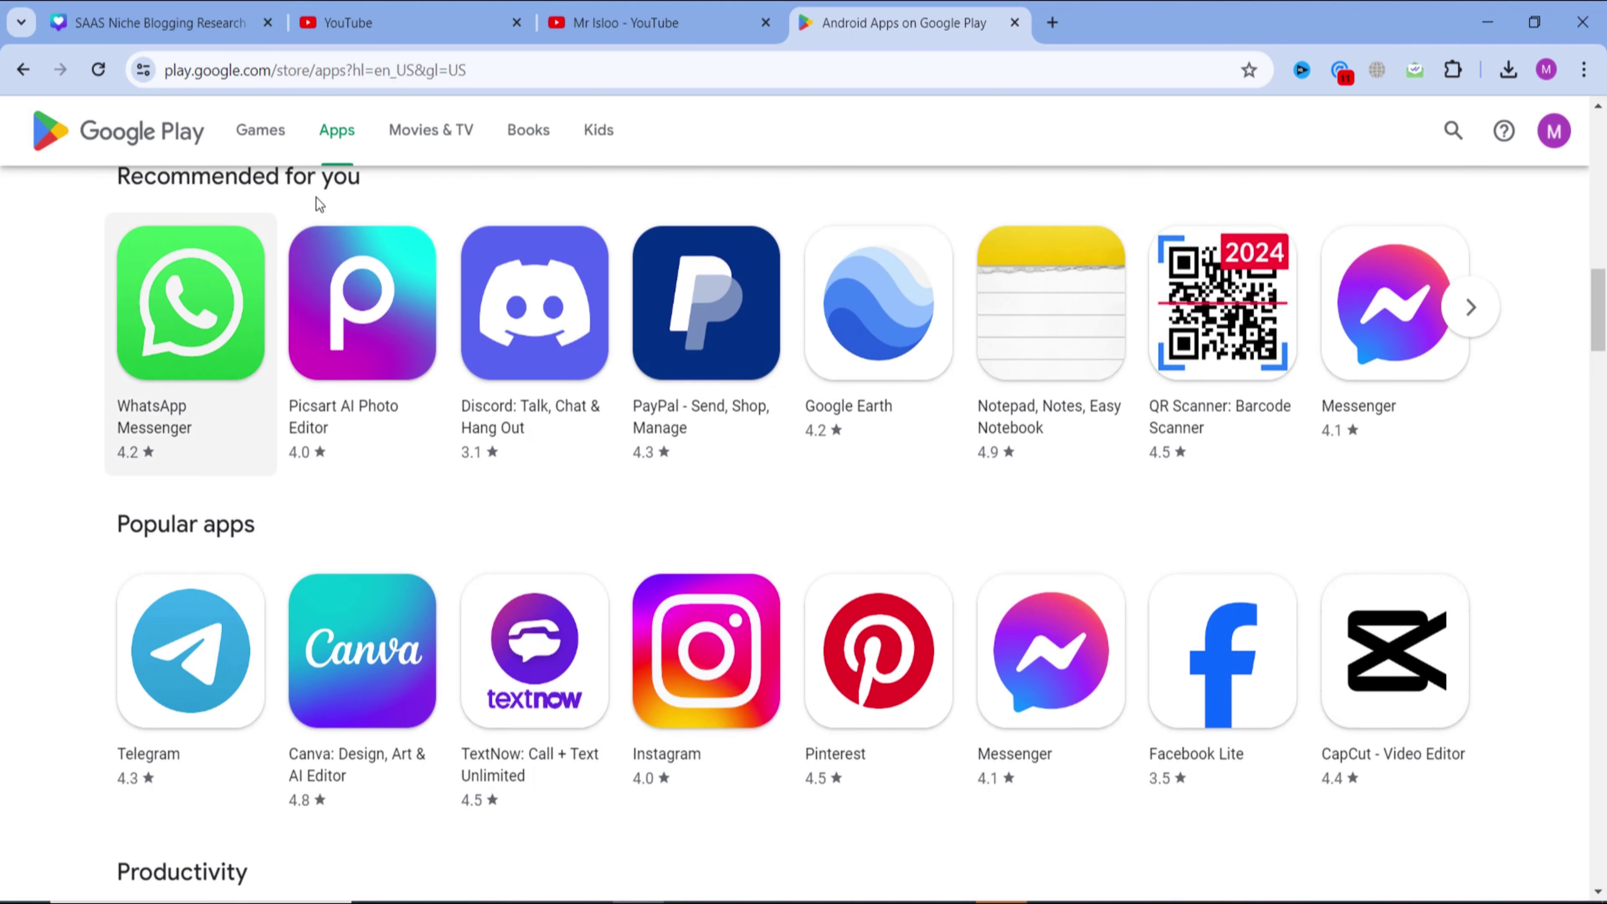
left_click(469, 68)
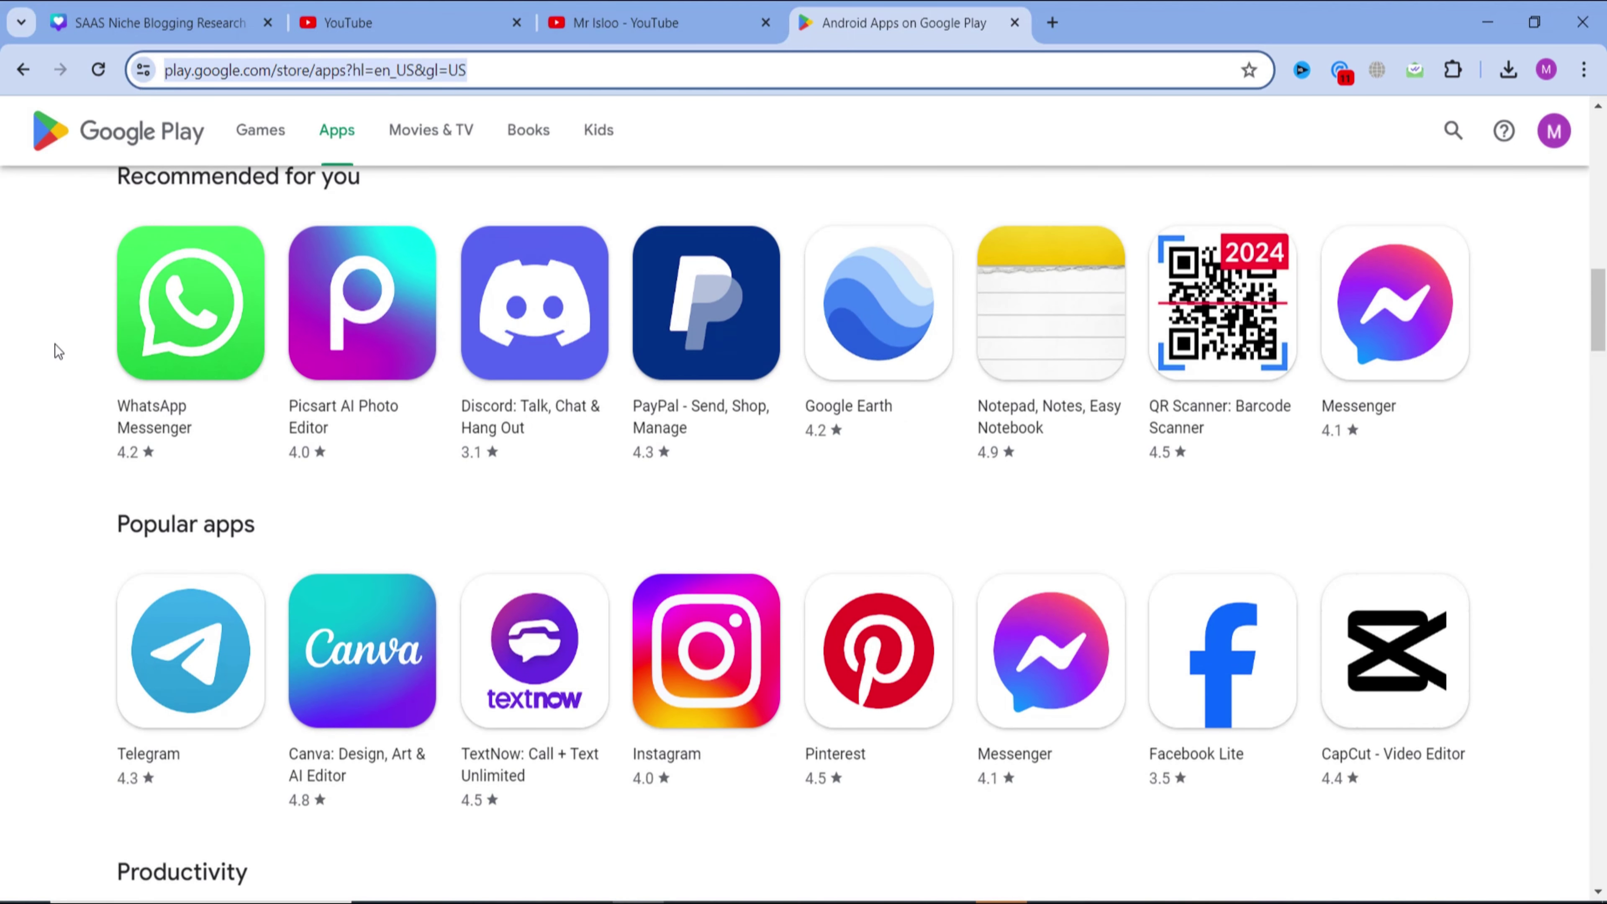
scroll(57, 345, "down", 2)
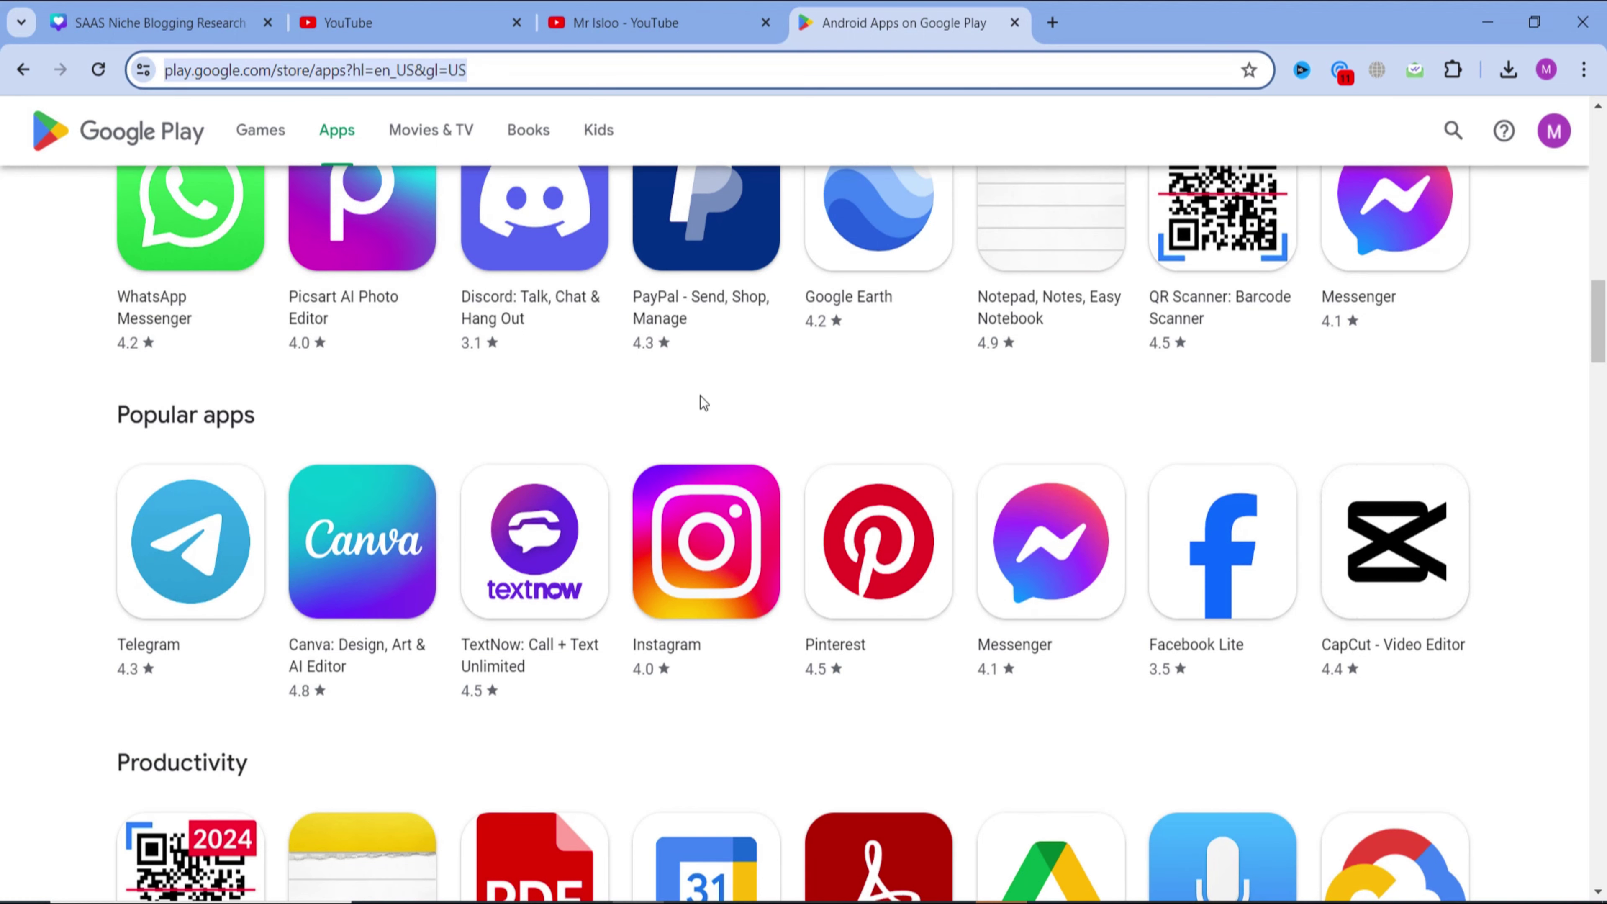
scroll(879, 570, "up", 5)
scroll(521, 510, "down", 5)
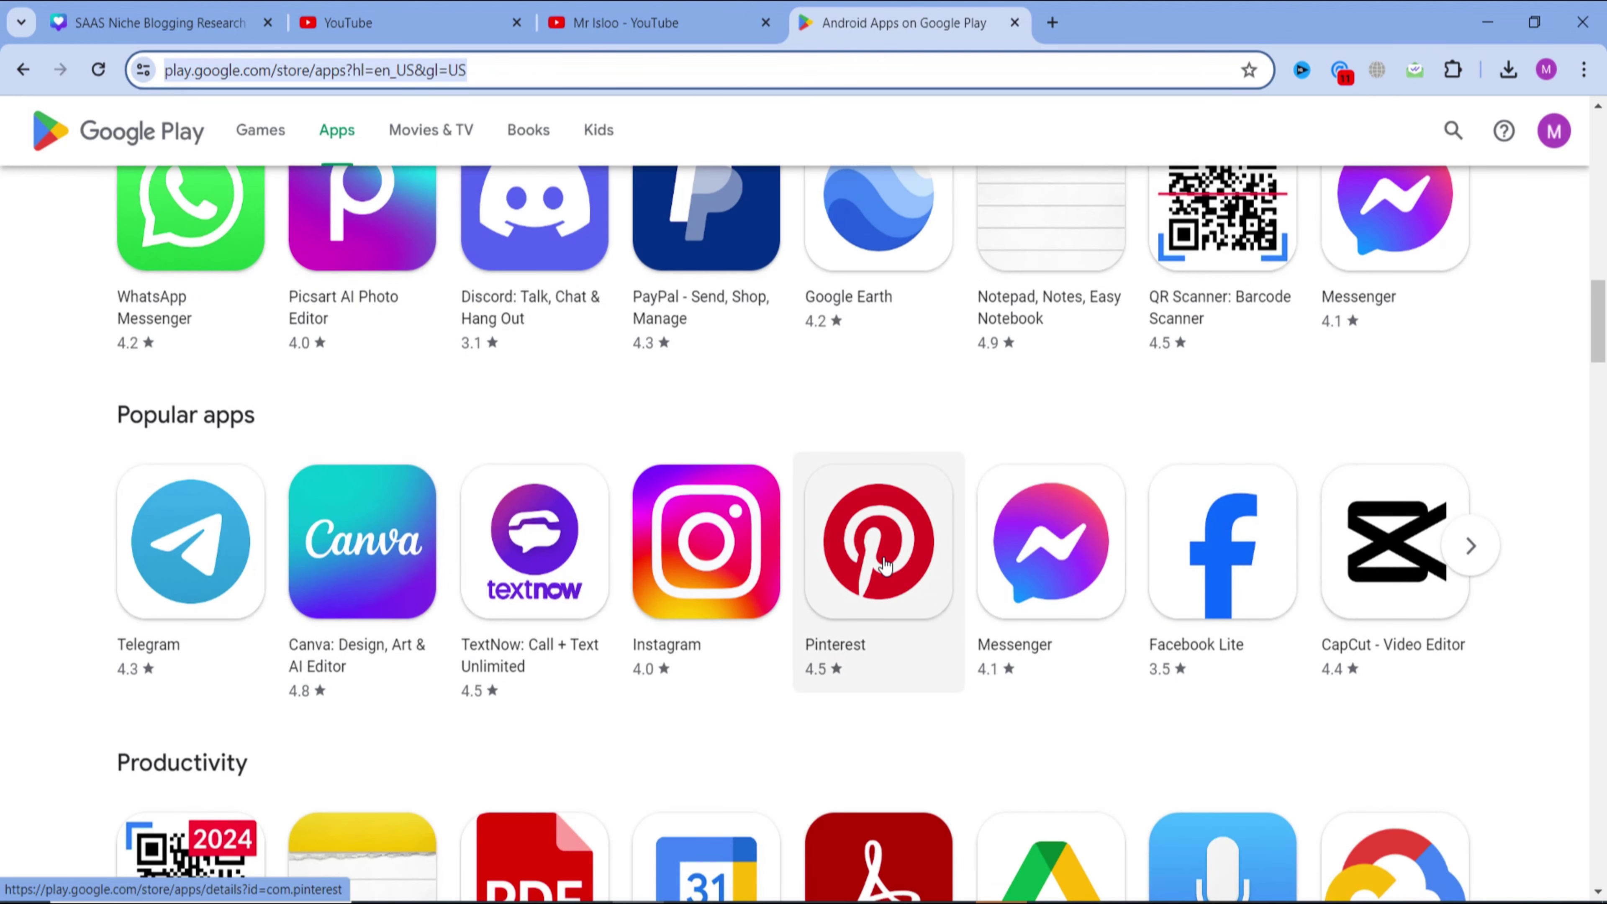
- Open the Duolingo: Language Lessons page from the popular apps in a new tab and switch to it
scroll(886, 569, "right", 5)
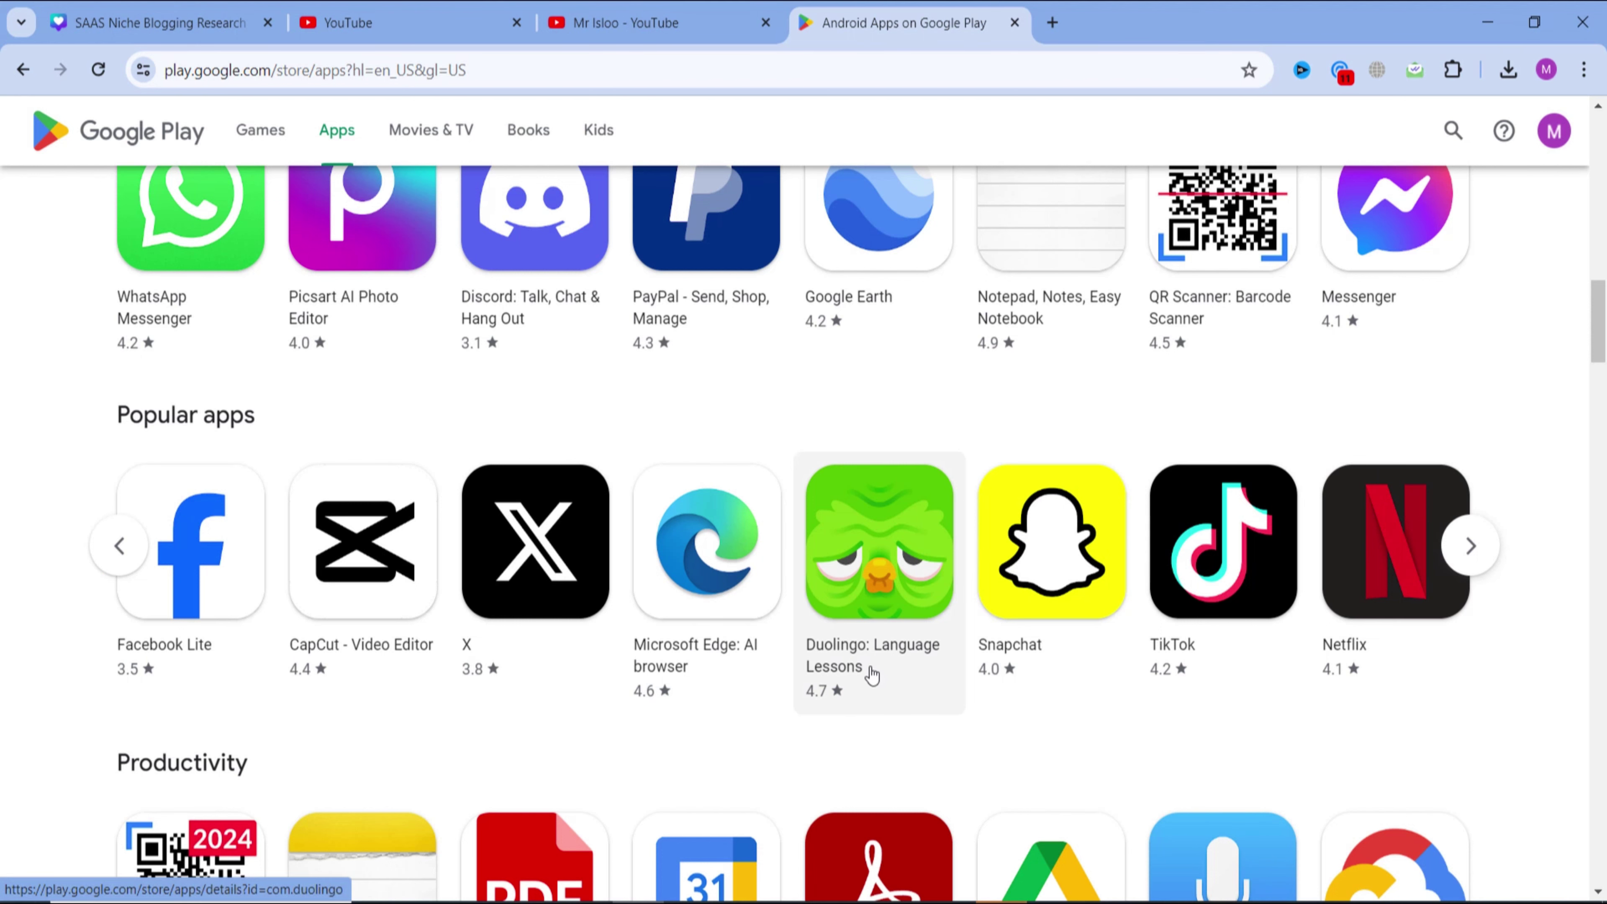
middle_click(885, 641)
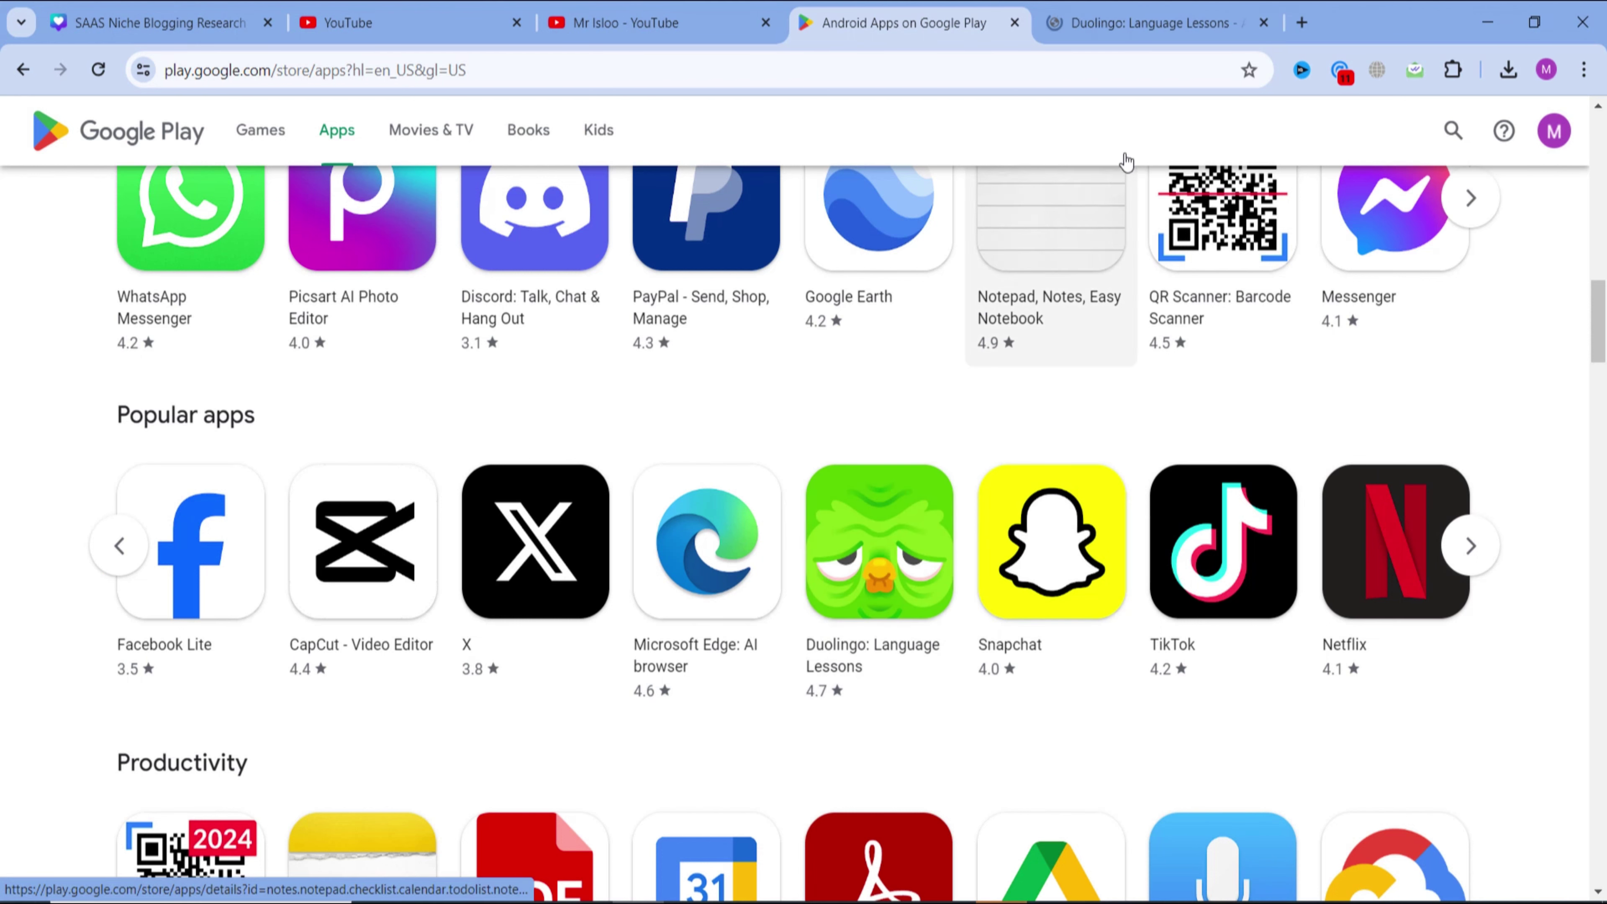
left_click(1104, 24)
- Copy the app name Duolingo from the page title and search Google in a new tab for "duolingo apk download"
double_click(298, 260)
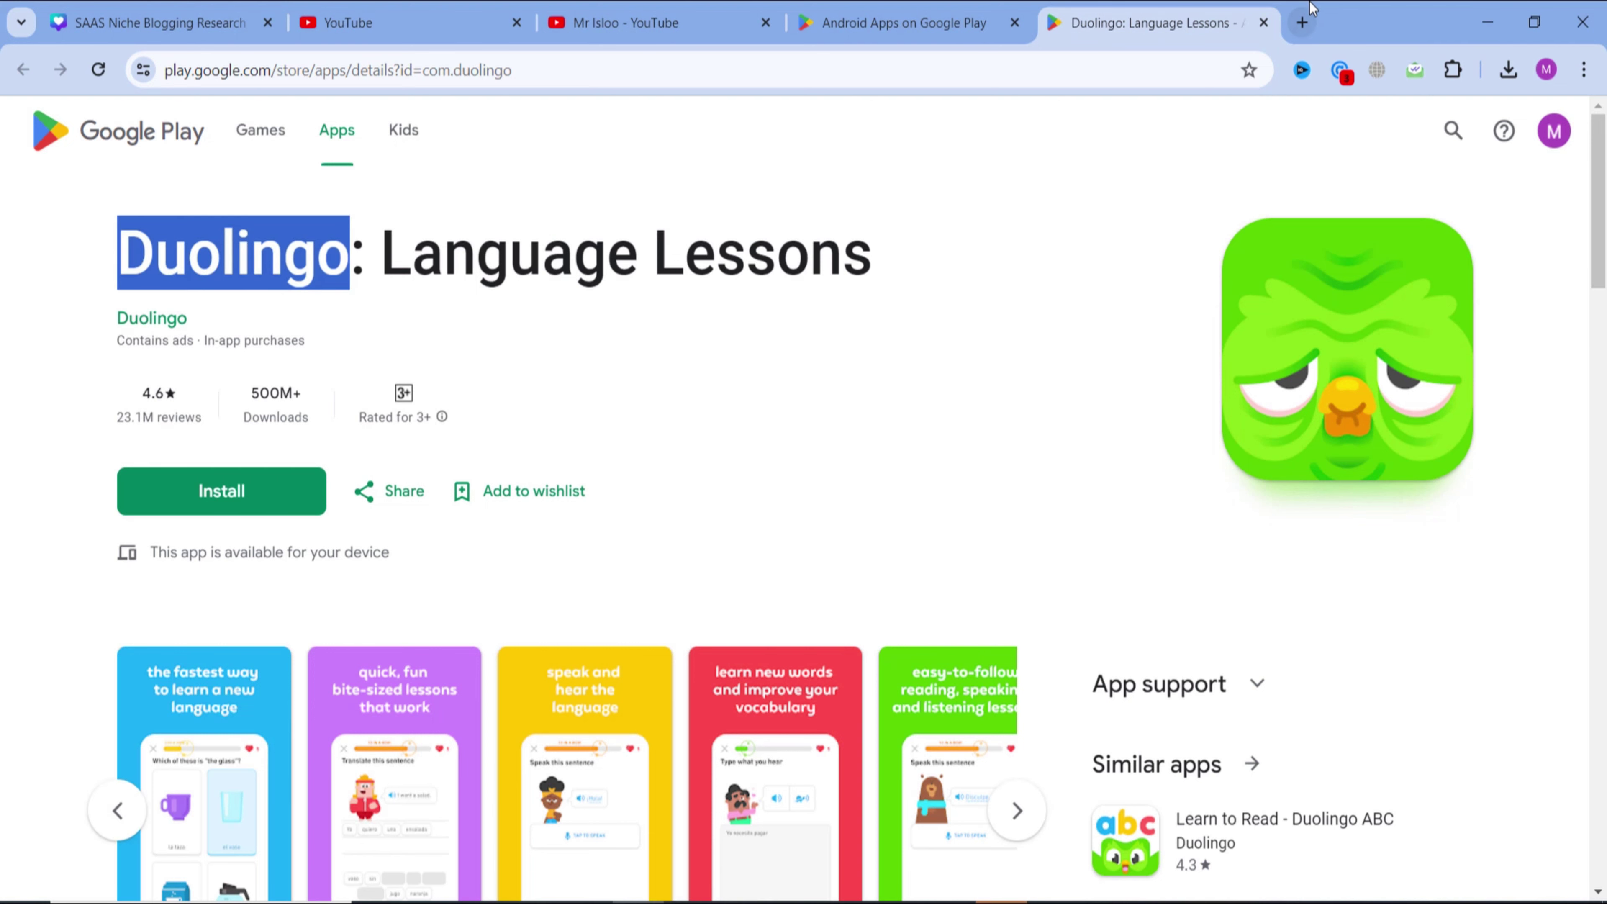
key("ctrl+c")
left_click(1302, 22)
key("ctrl+v")
type("apk")
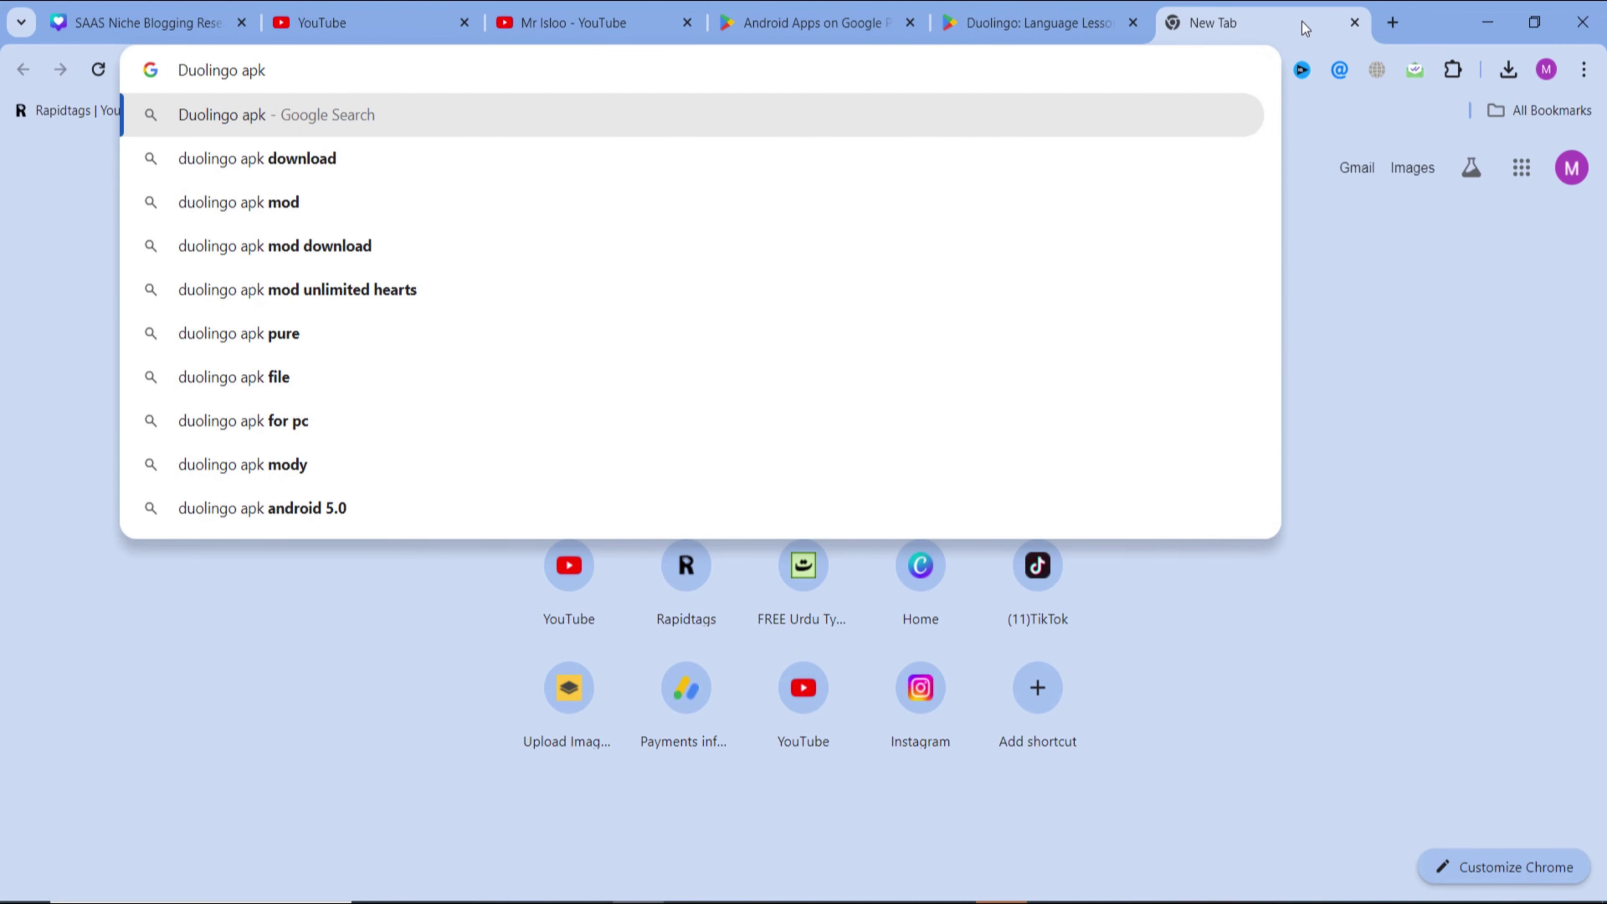
key("Down")
key("Return")
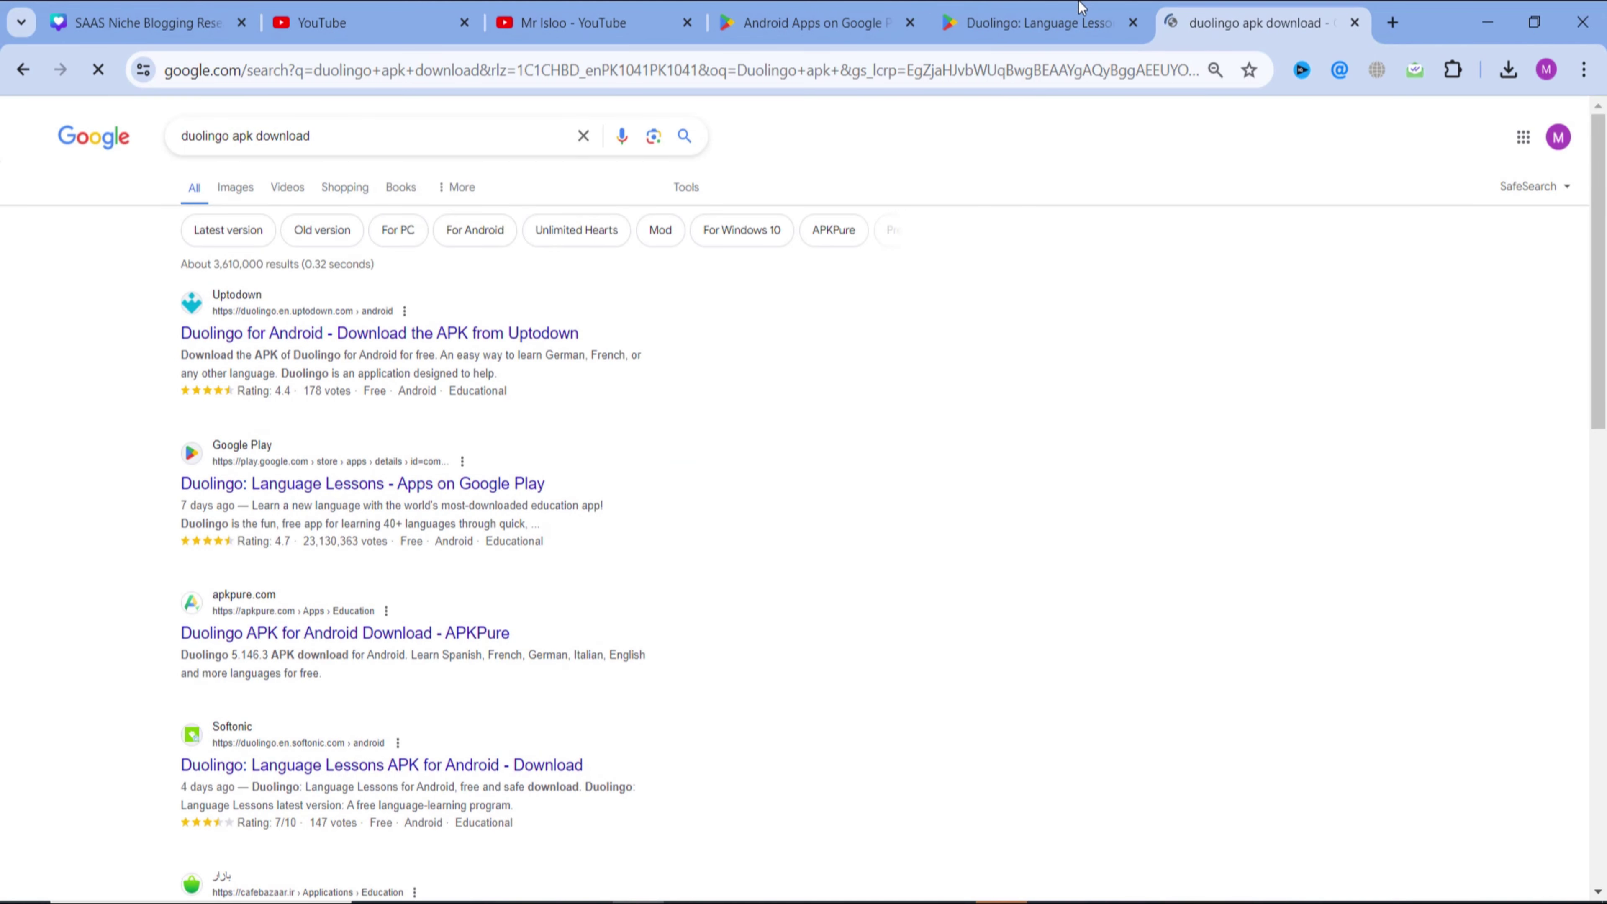
- Look over Duolingo's Play Store page, and examine the competing sites and related searches in the "duolingo apk download" results
left_click(1082, 8)
scroll(1079, 351, "down", 4)
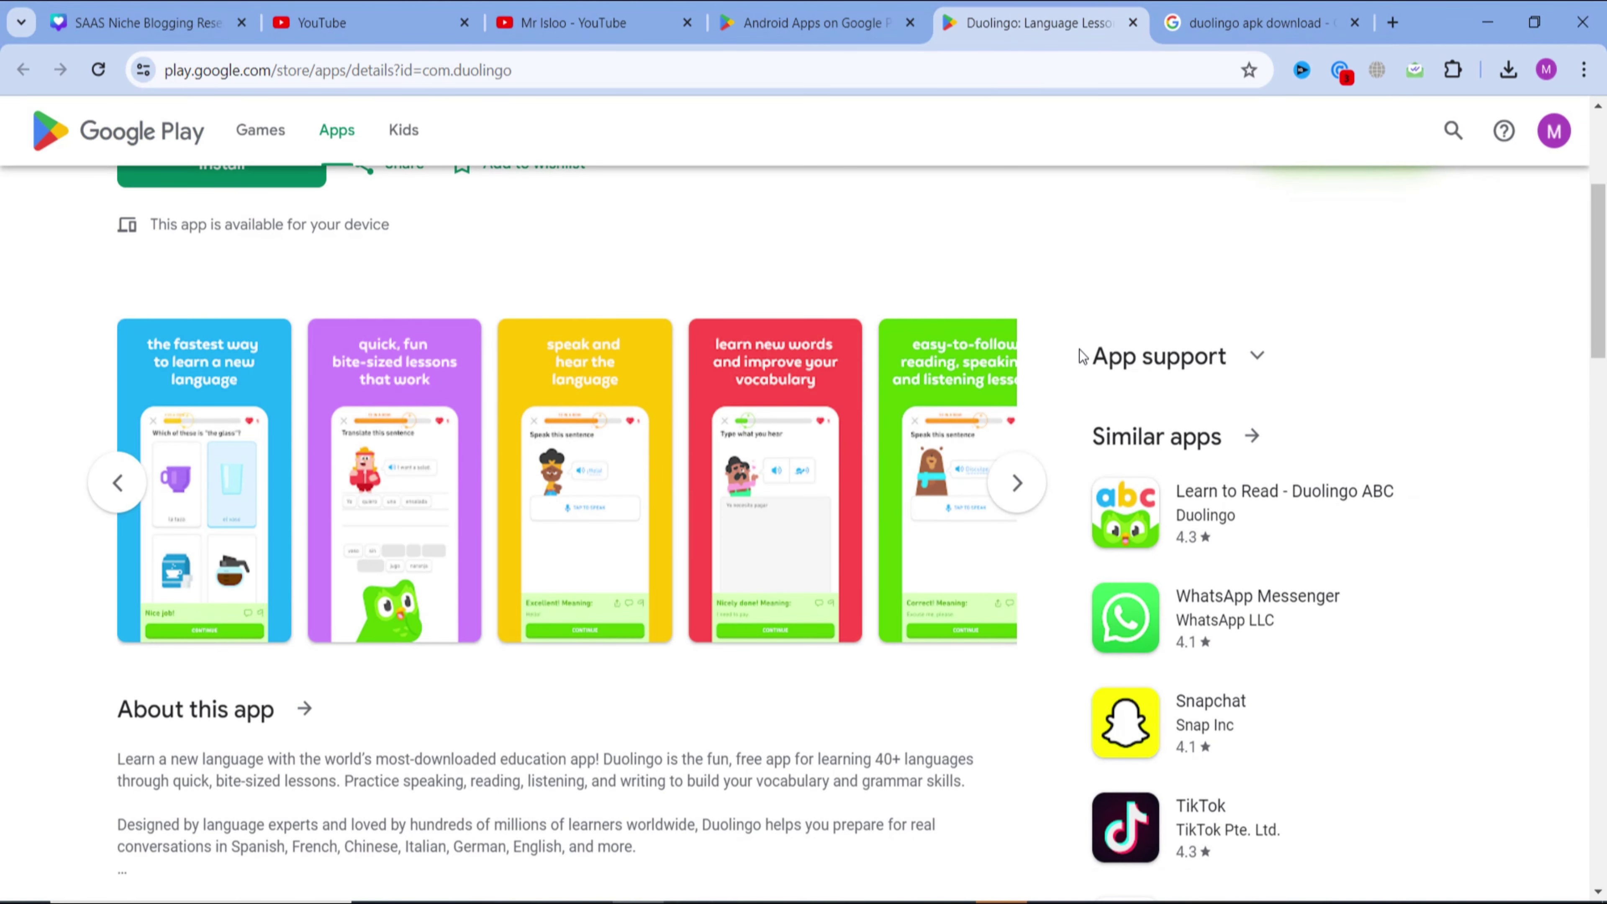
left_click(1264, 6)
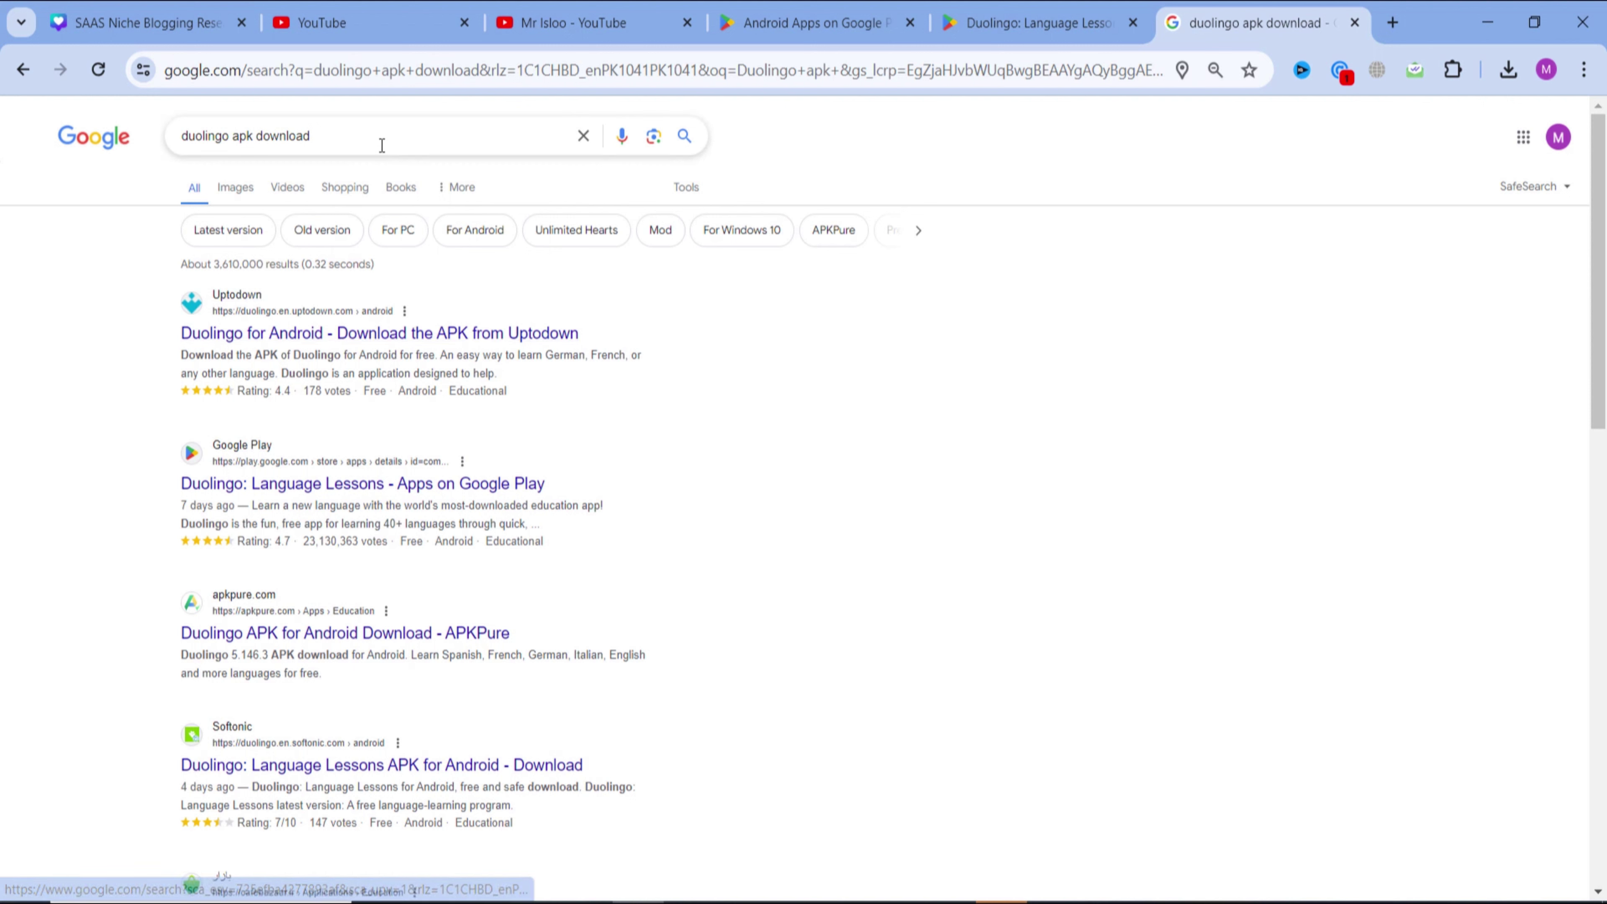
left_click_drag(151, 239, 638, 252)
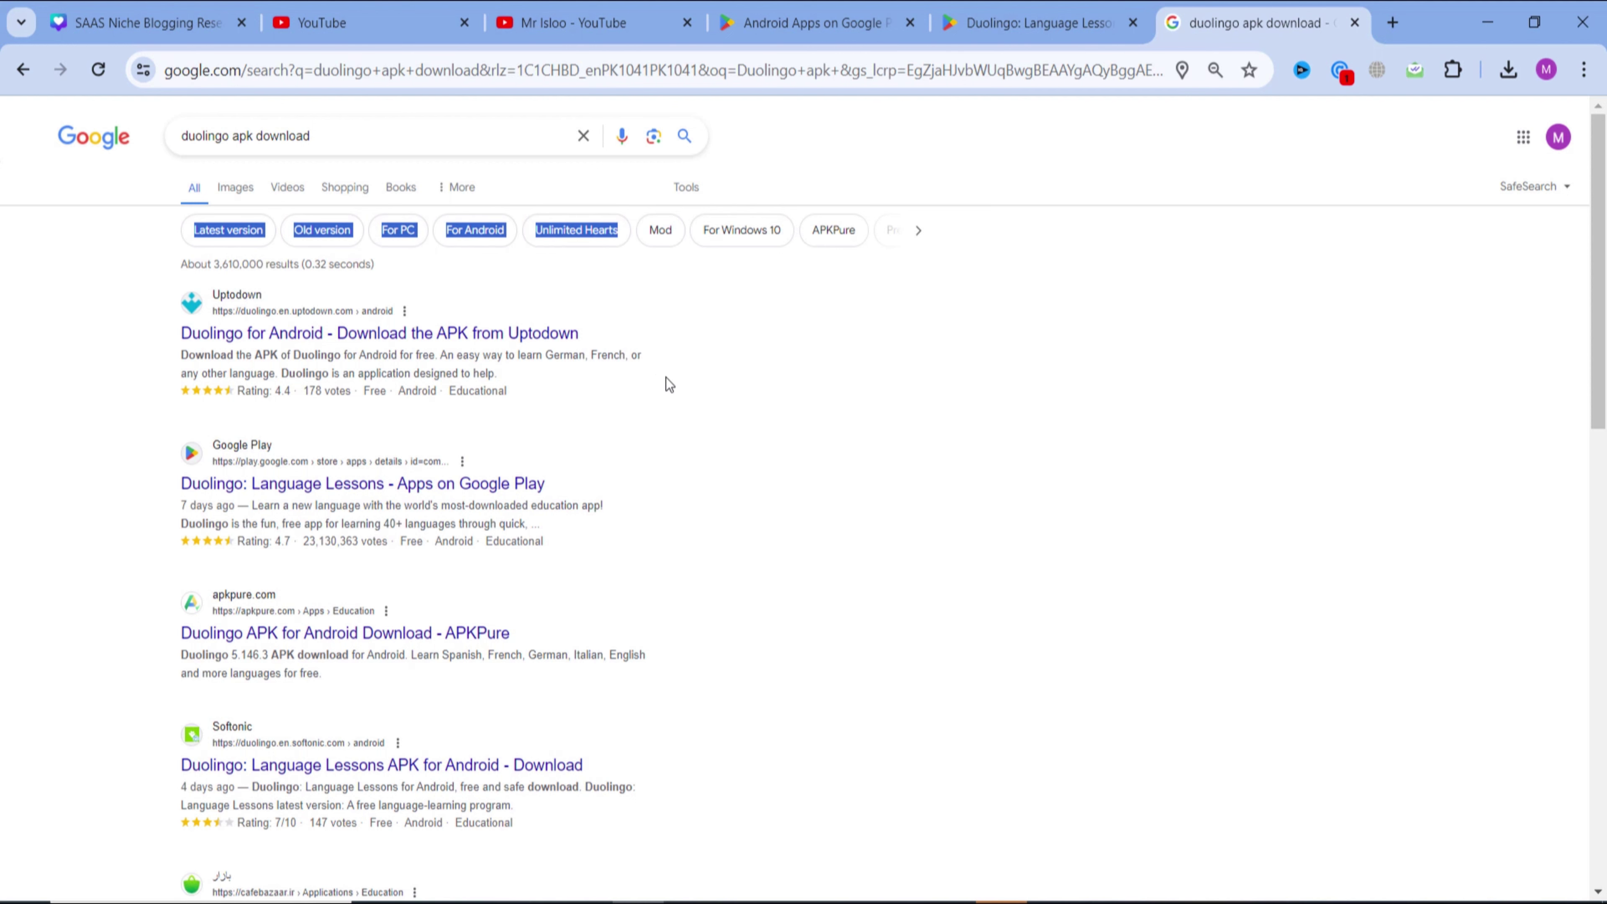
scroll(657, 383, "down", 8)
scroll(675, 383, "down", 10)
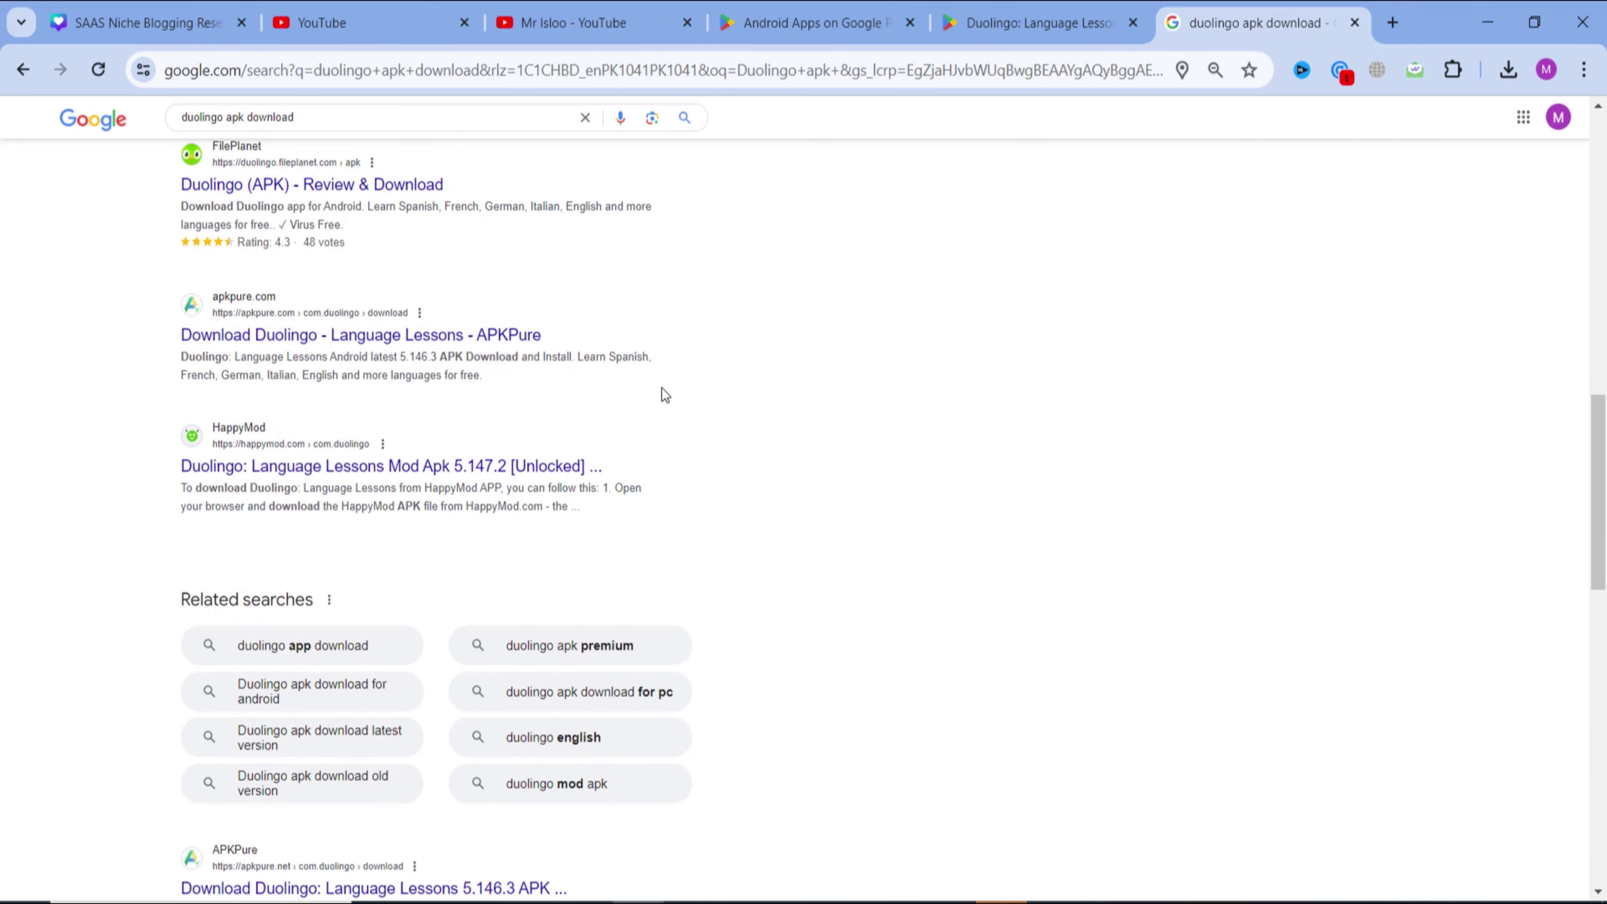
scroll(662, 388, "down", 8)
scroll(696, 419, "up", 15)
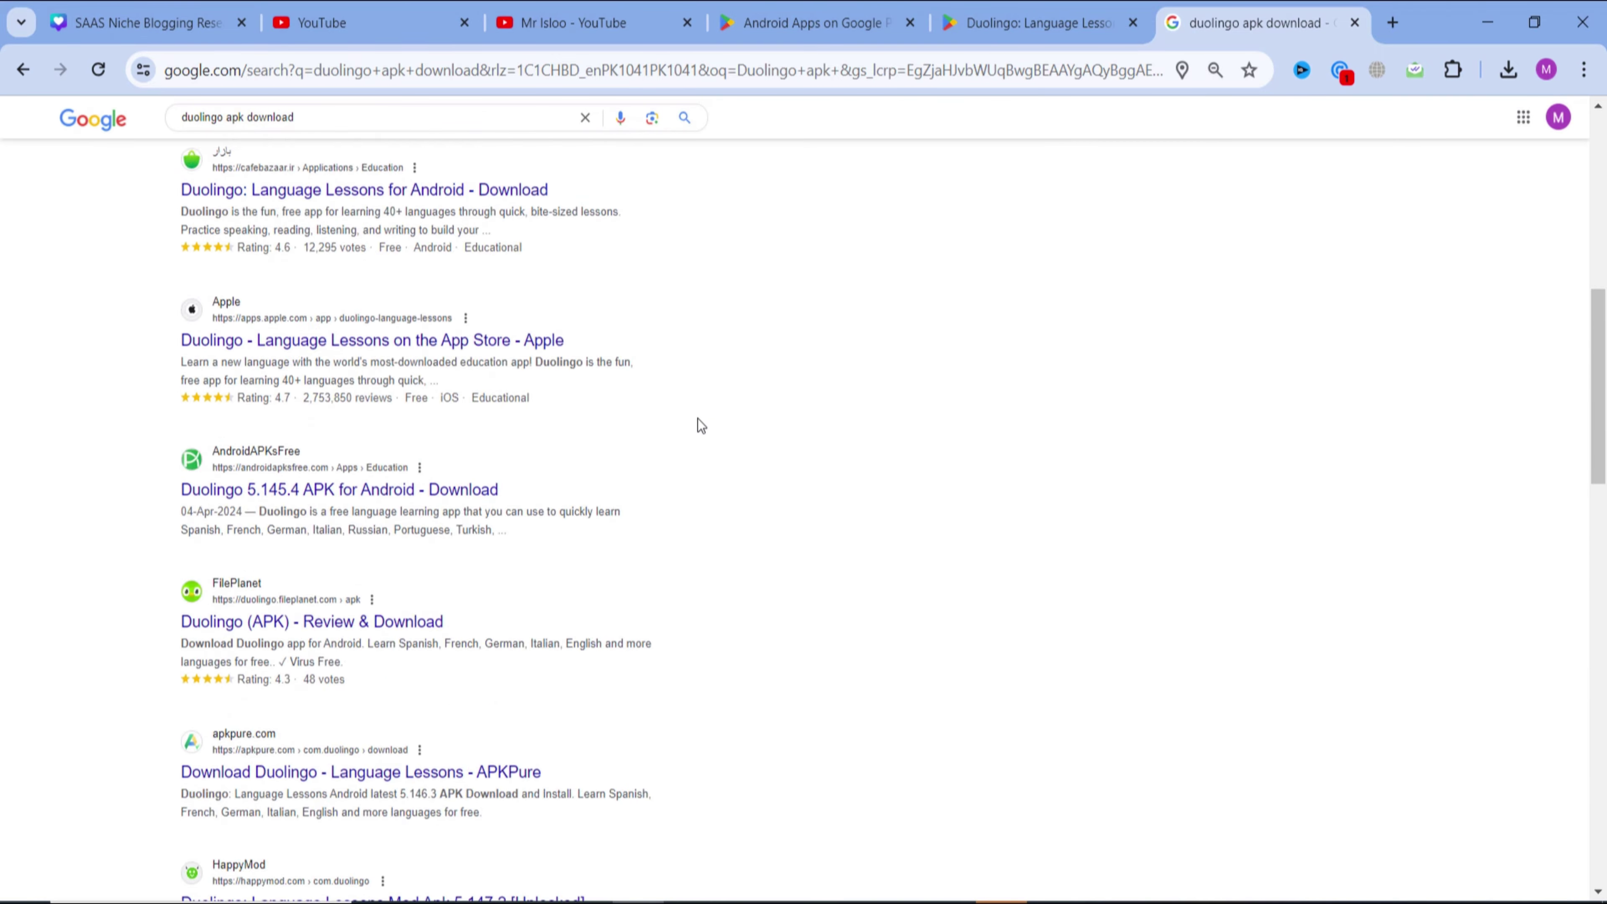
scroll(698, 419, "down", 2)
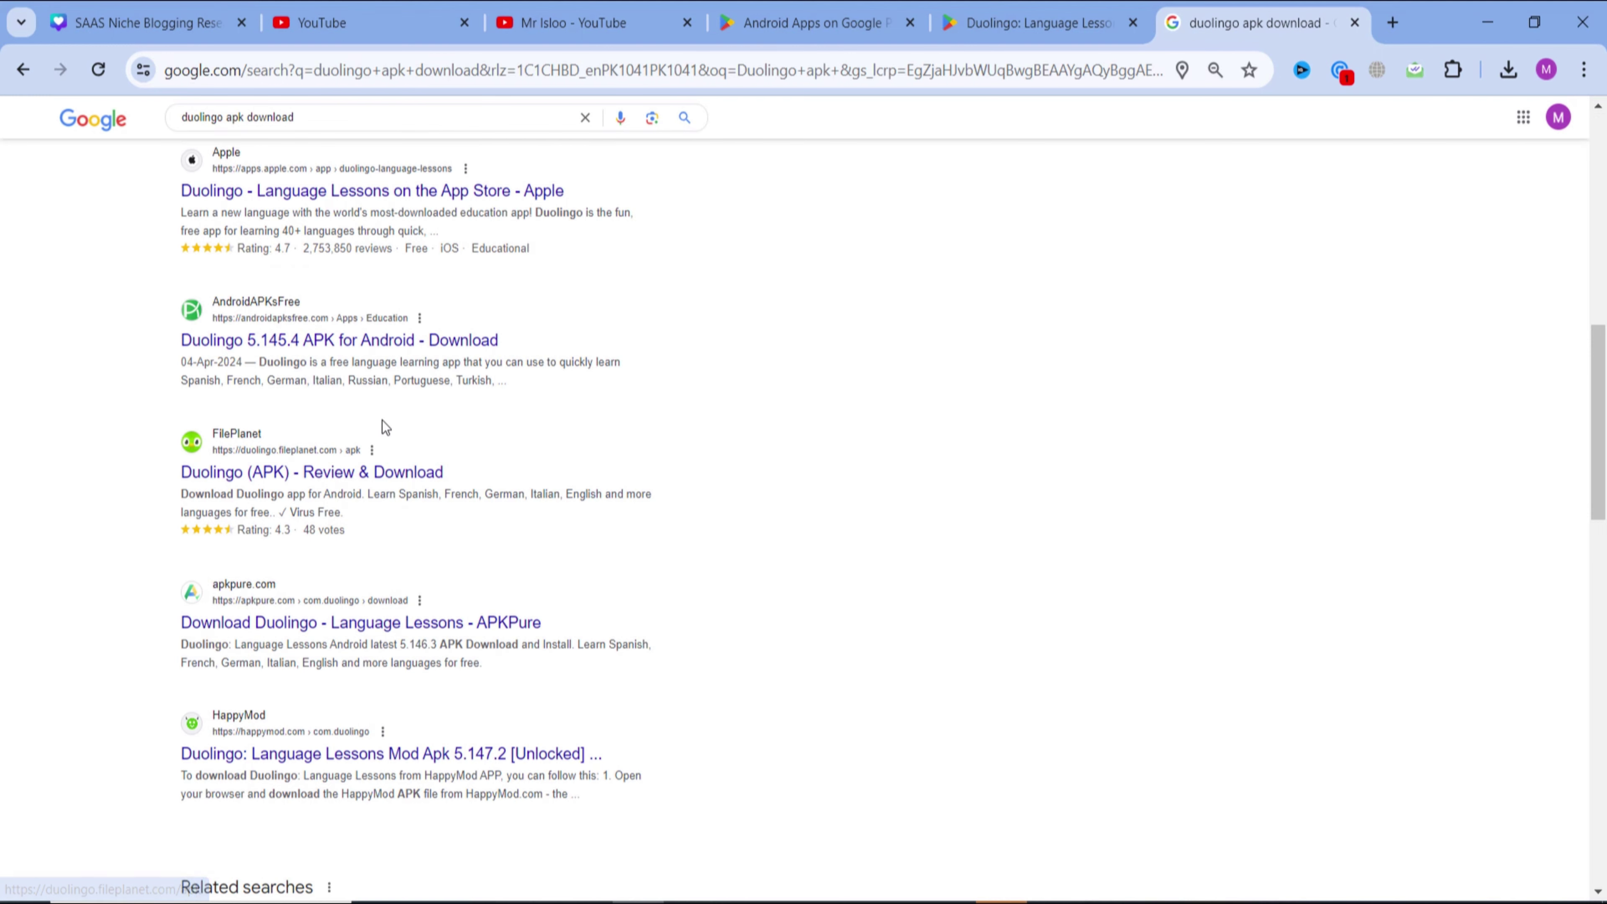
scroll(382, 422, "down", 5)
scroll(452, 424, "up", 7)
scroll(398, 430, "down", 12)
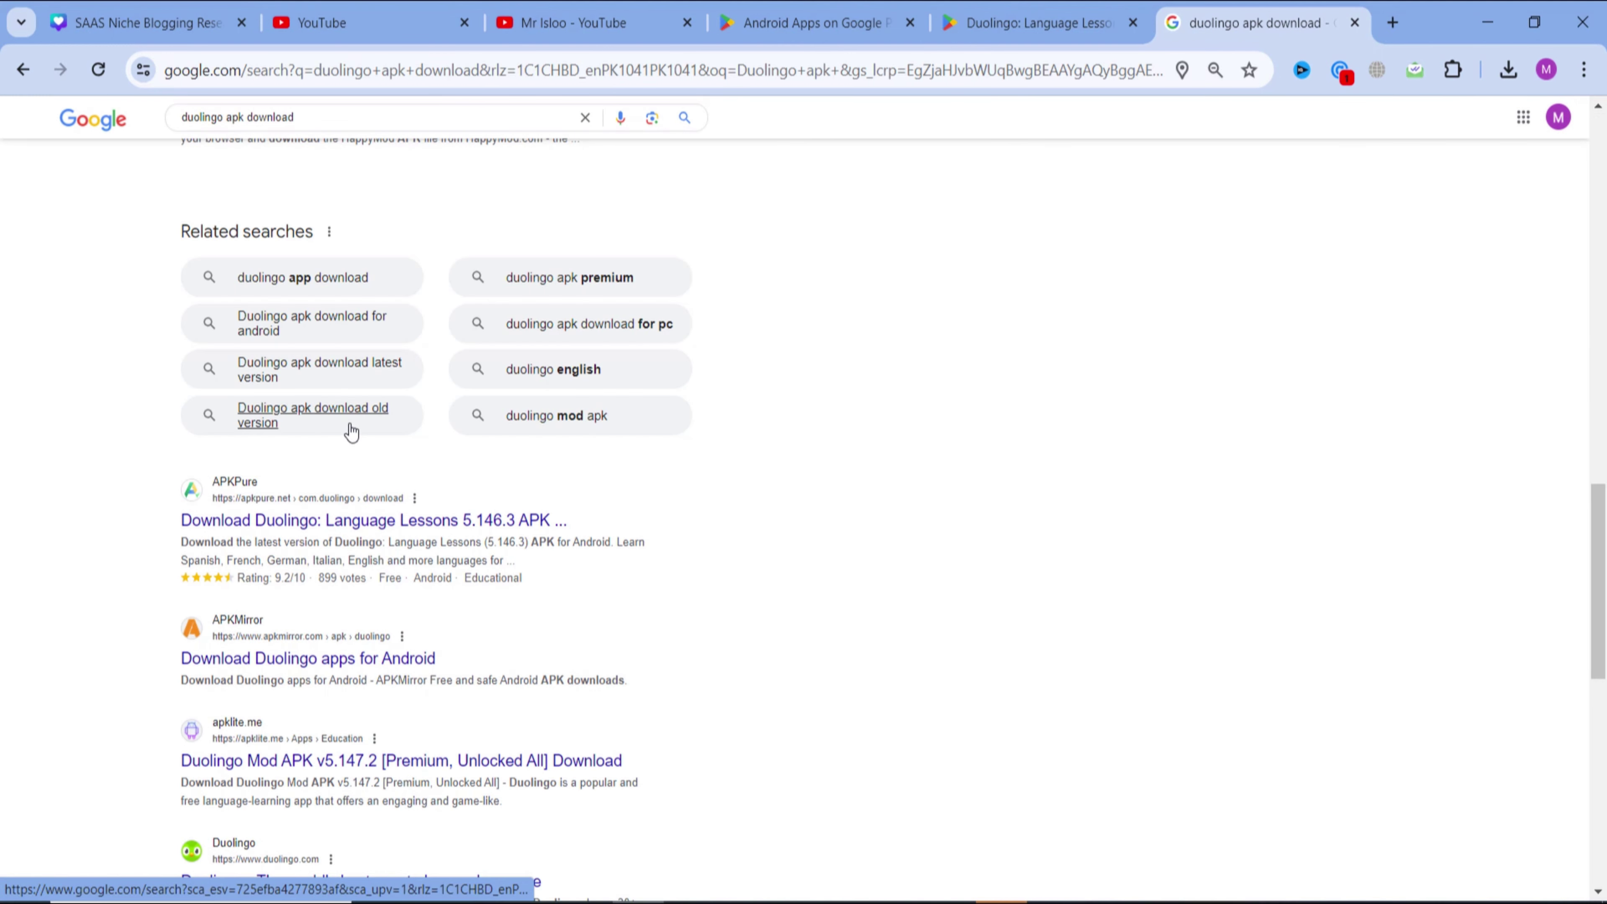
scroll(350, 432, "down", 5)
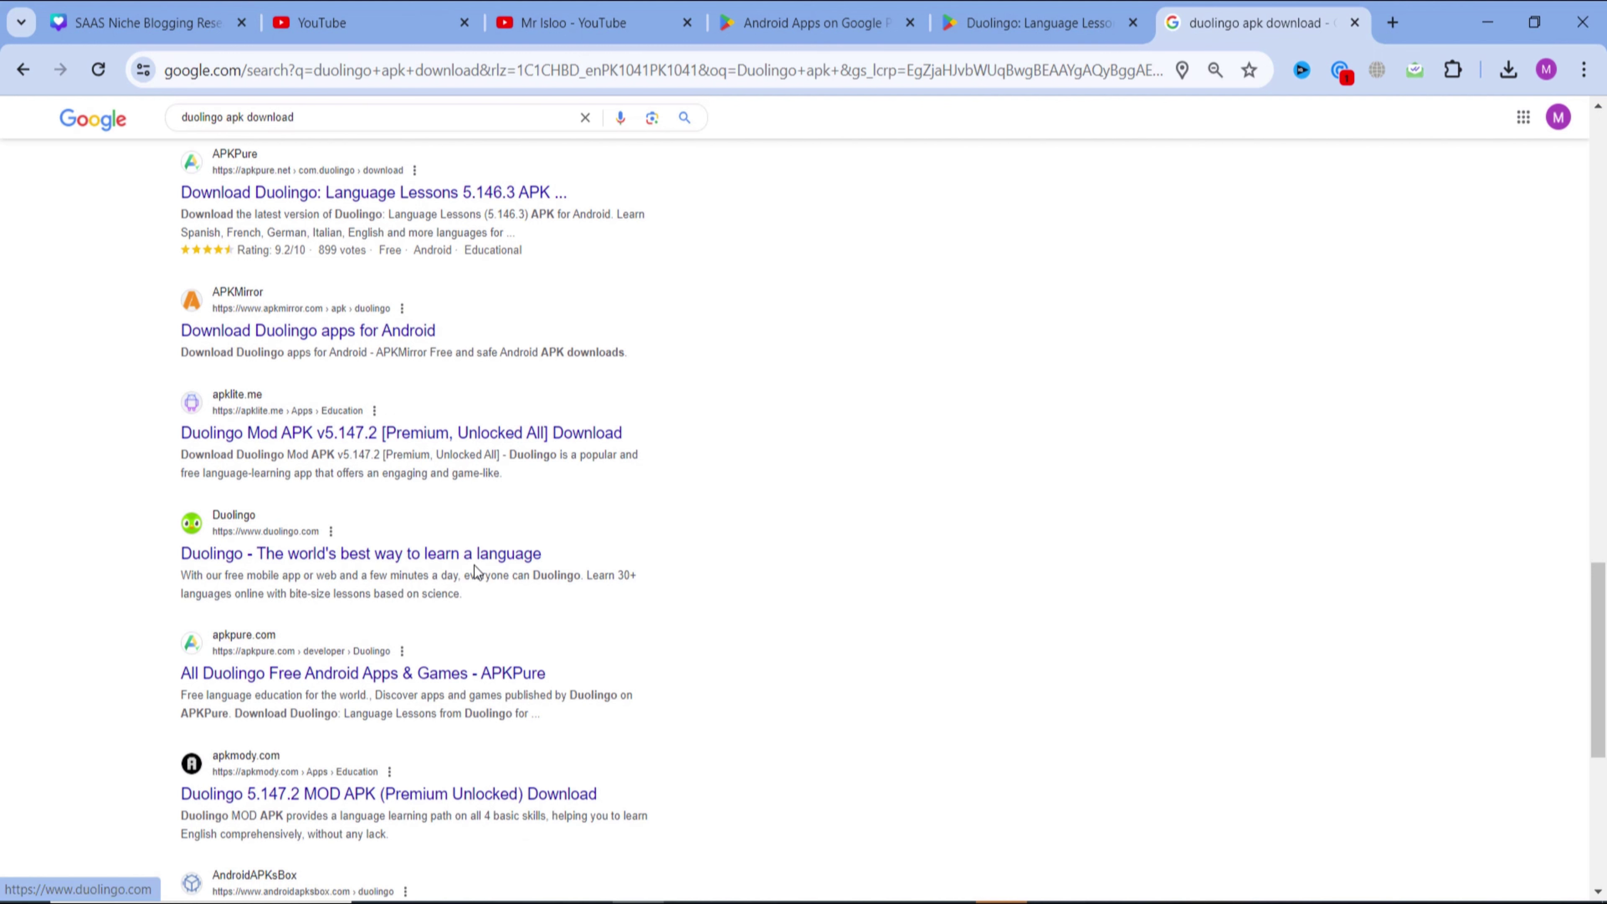
scroll(609, 561, "down", 3)
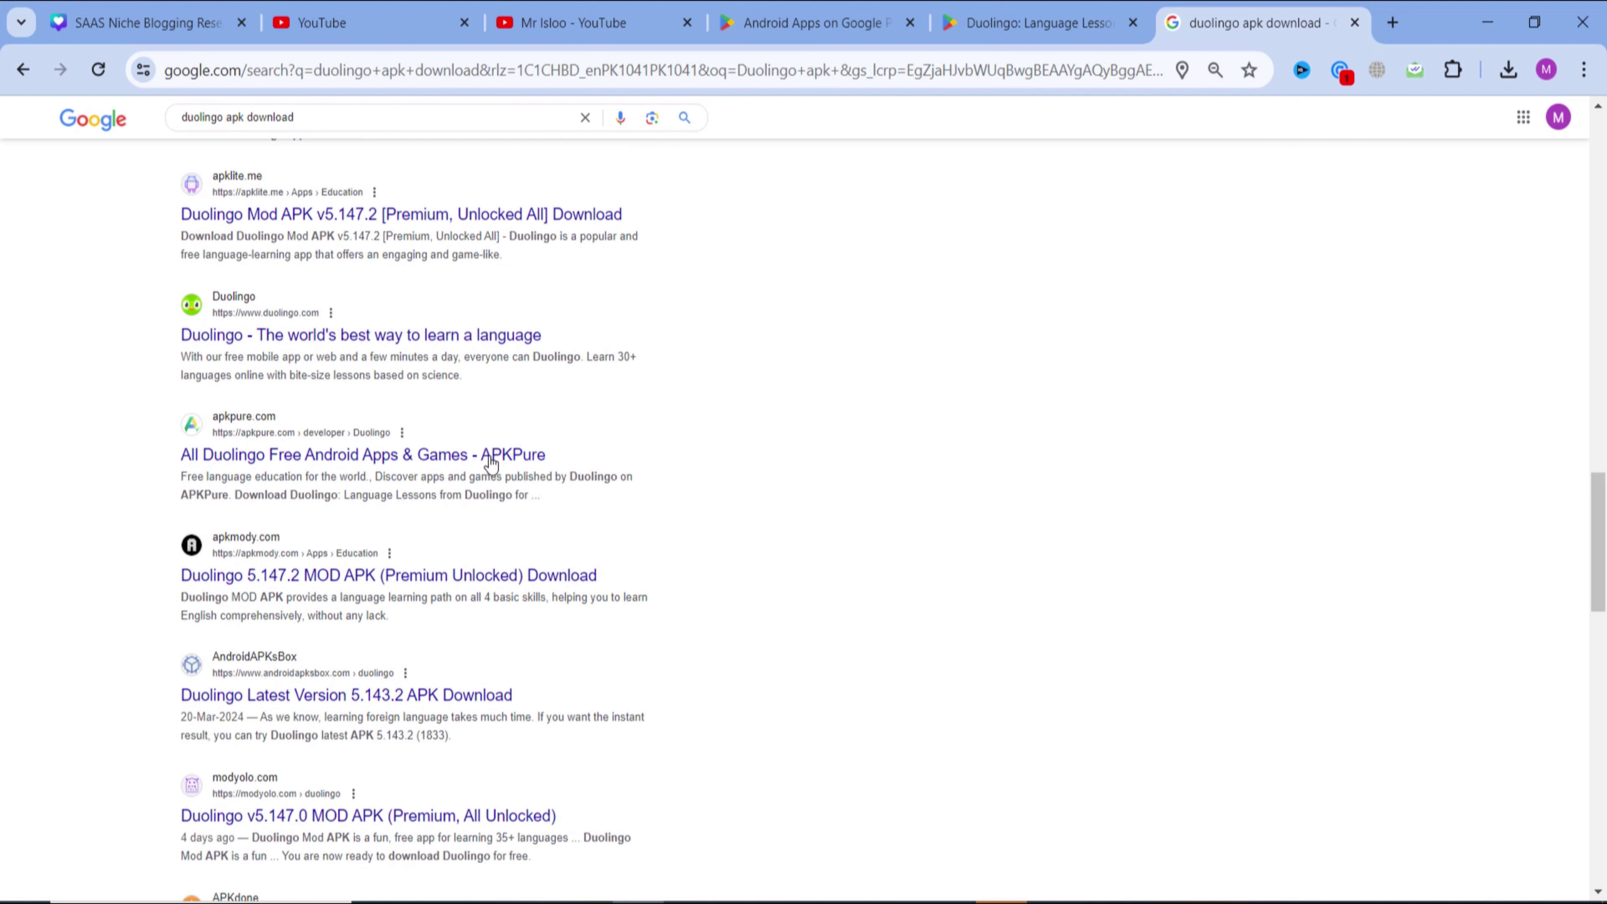
- Open the official Duolingo website from the search results, look through its homepage, and return to the results
left_click(448, 336)
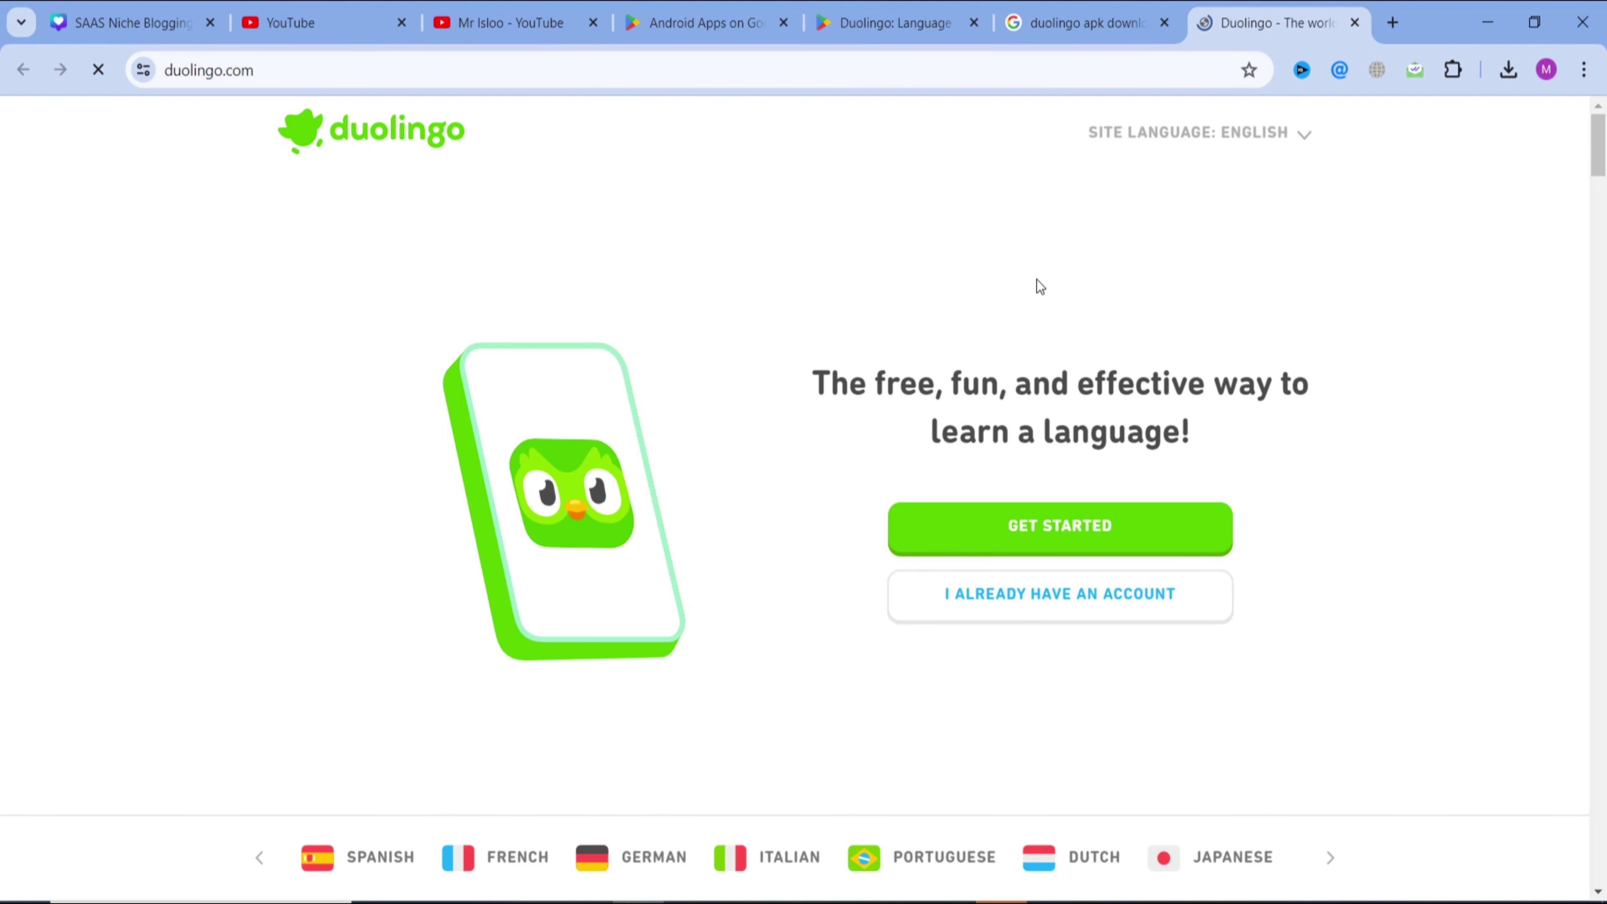
scroll(901, 295, "down", 15)
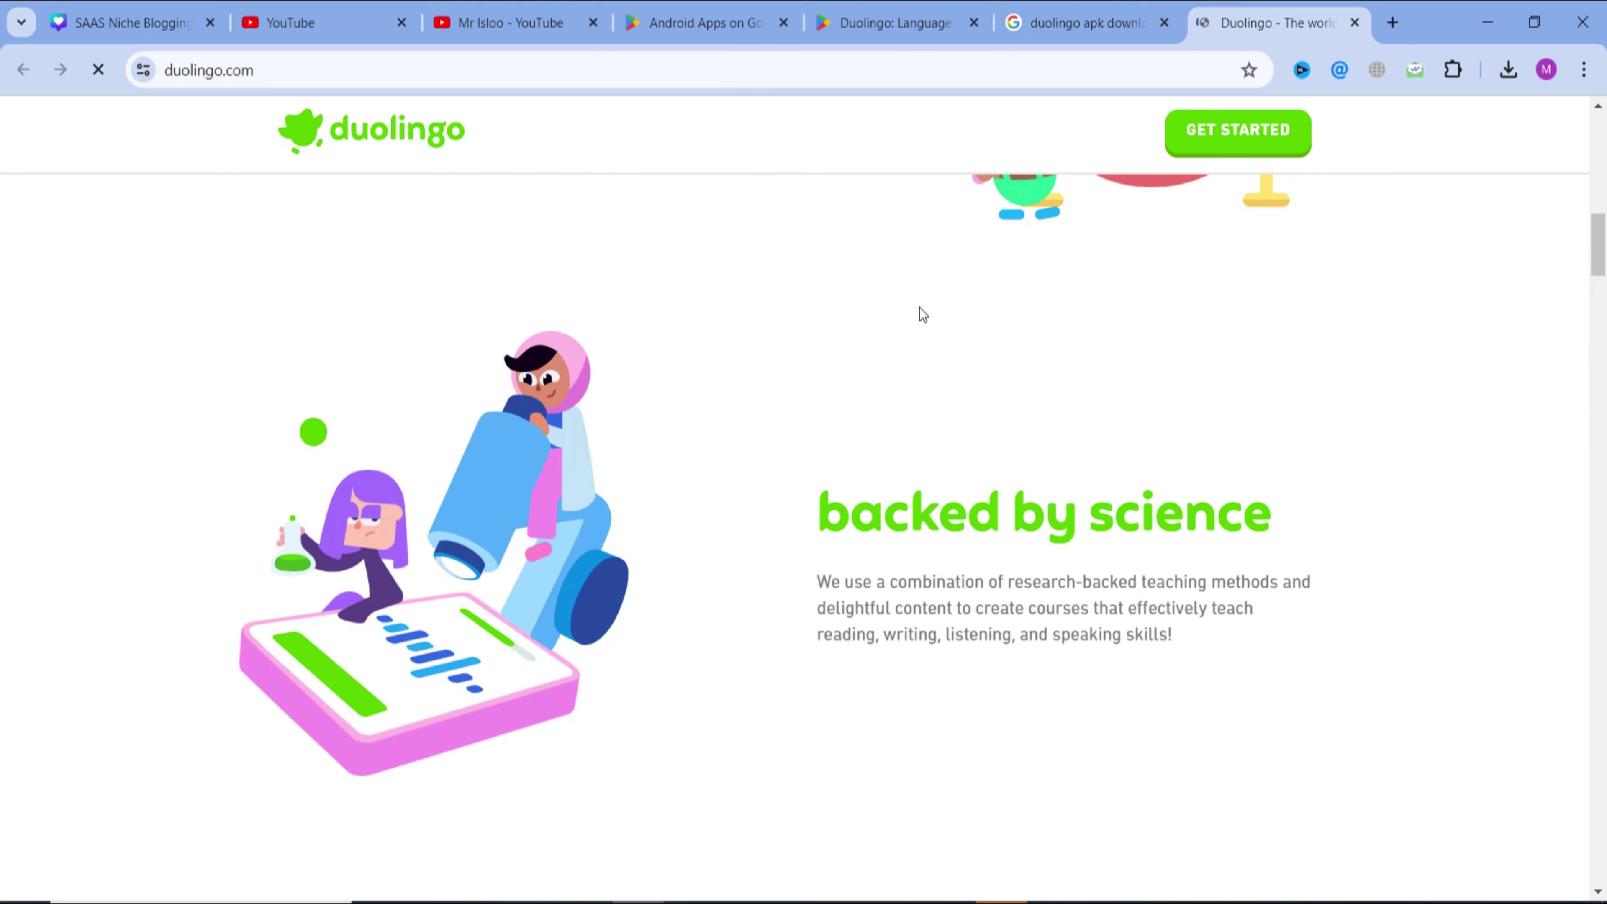
scroll(1051, 373, "down", 10)
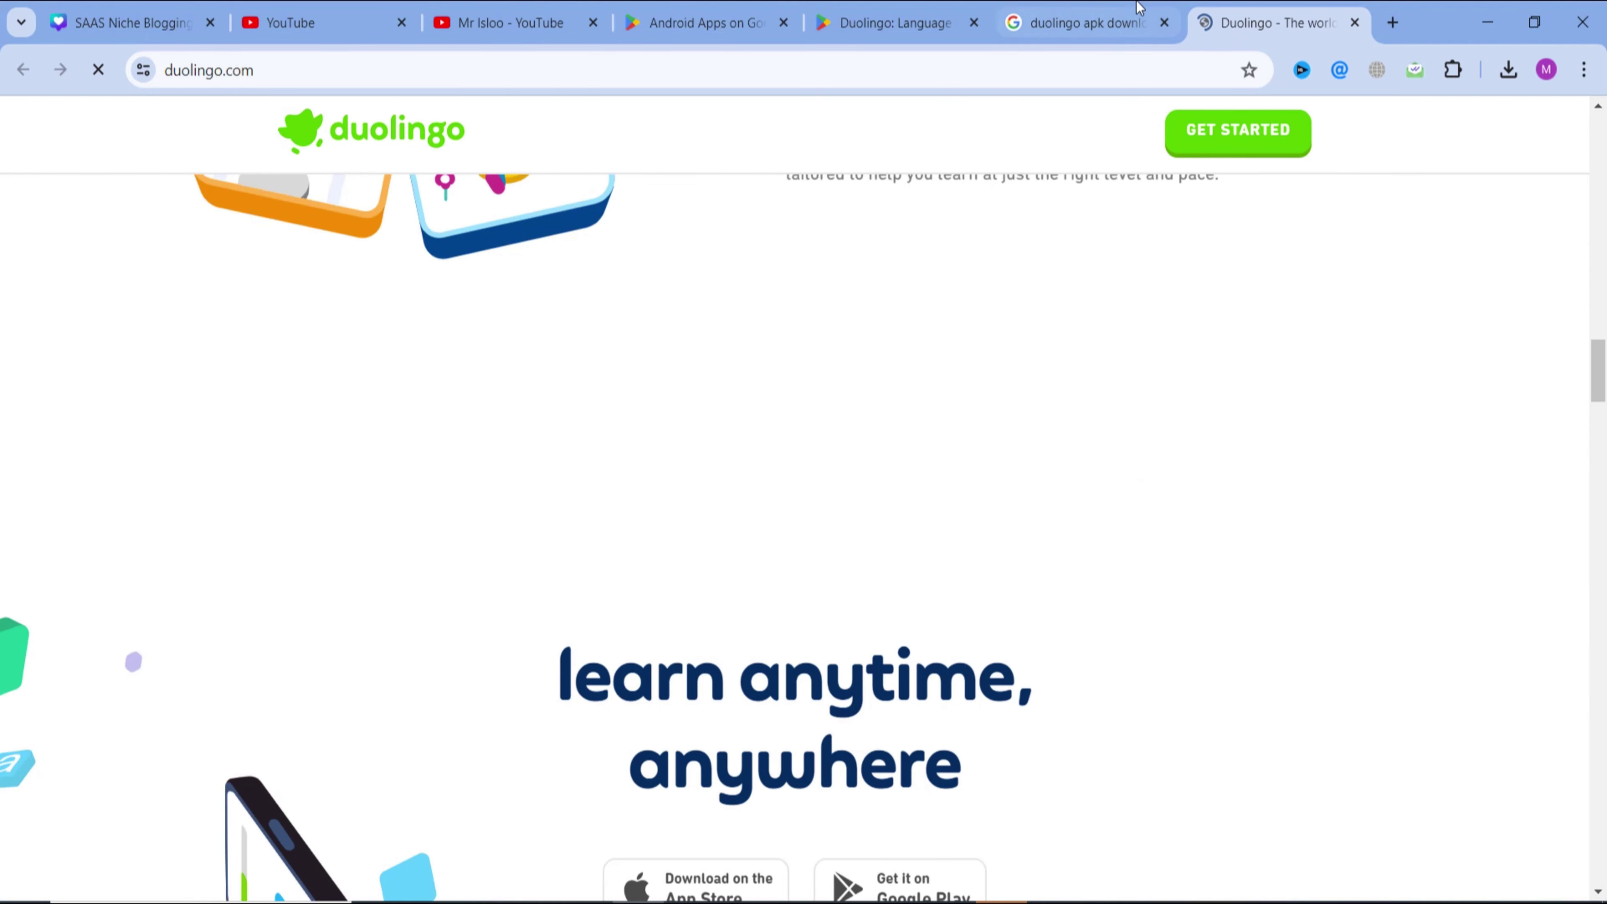
scroll(1021, 455, "down", 10)
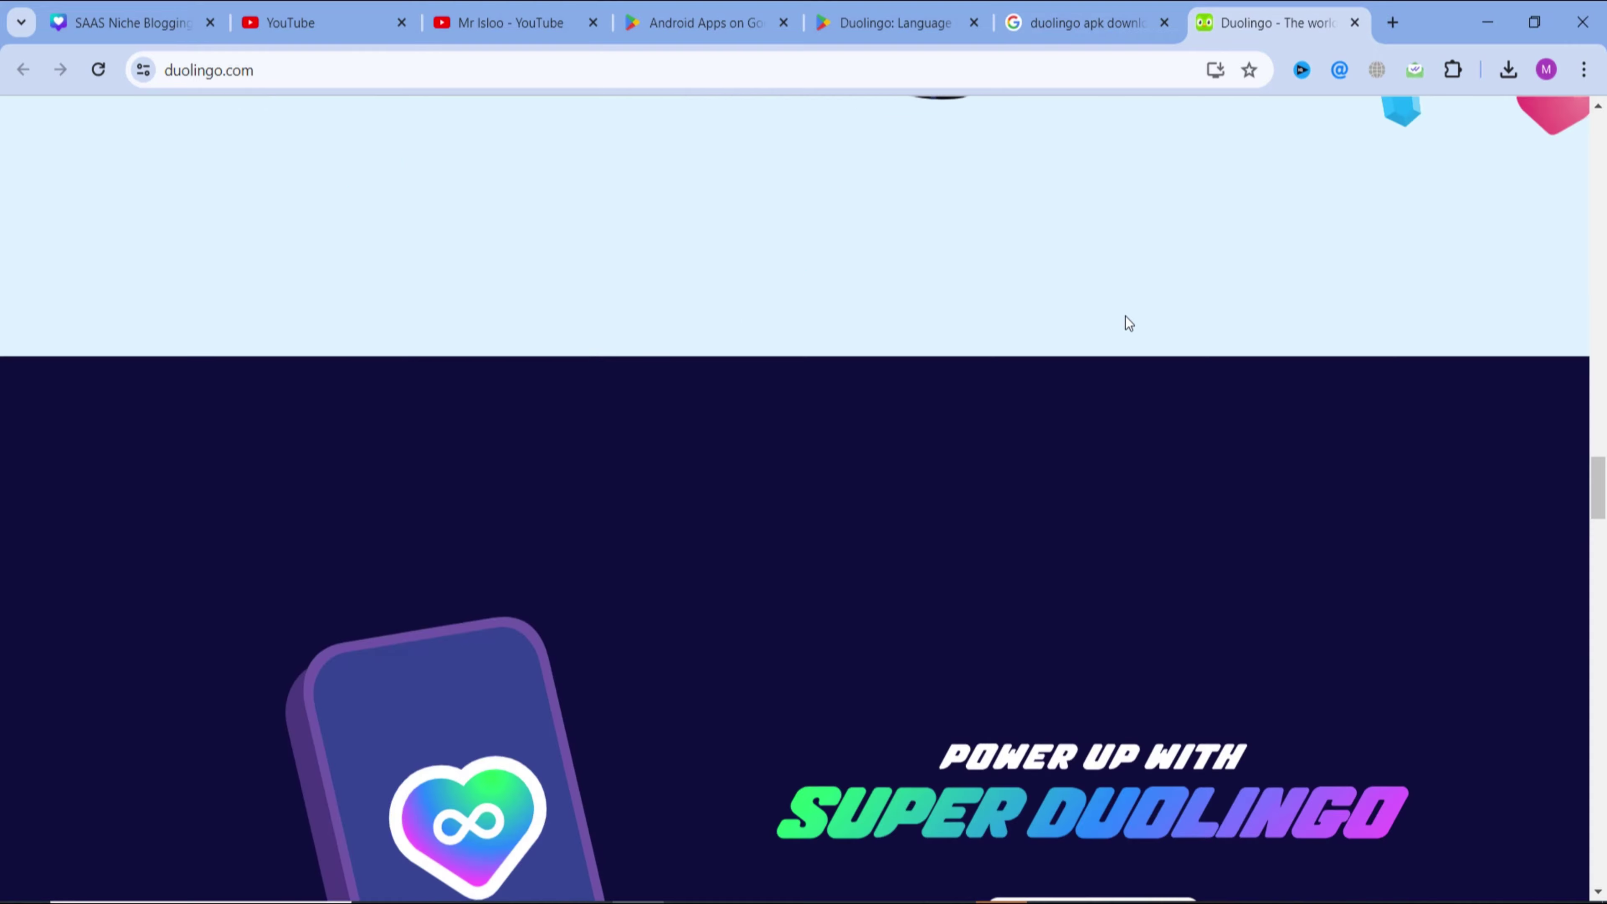
left_click(1104, 21)
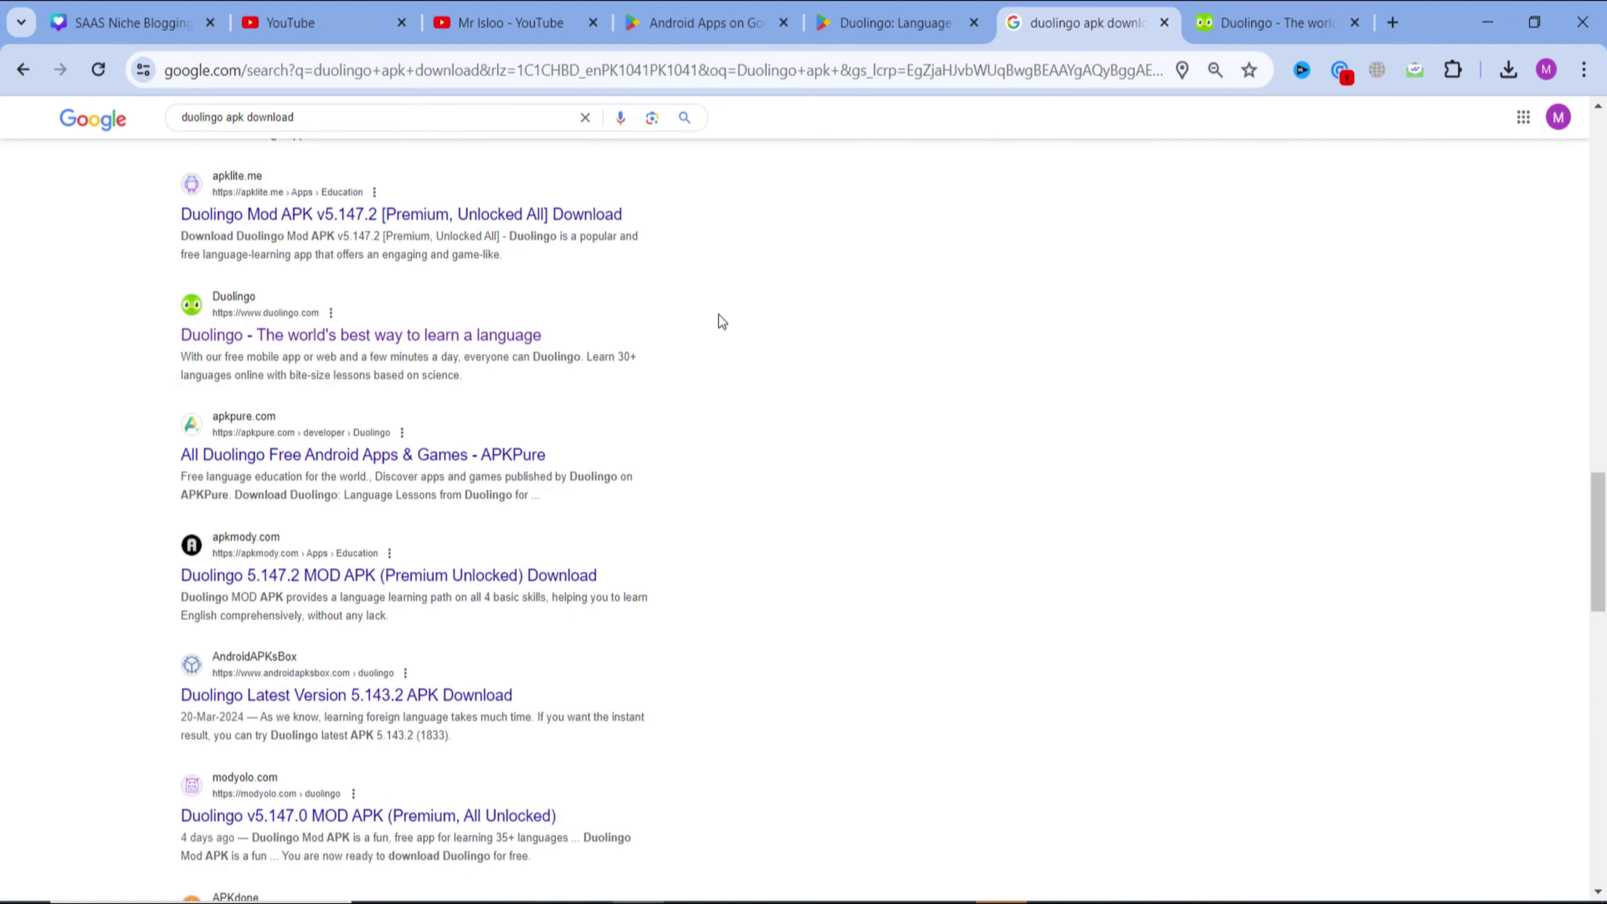
- Search Google for allintitle: "duolingo apk download" and highlight the result count
triple_click(484, 119)
type("all")
key("Down")
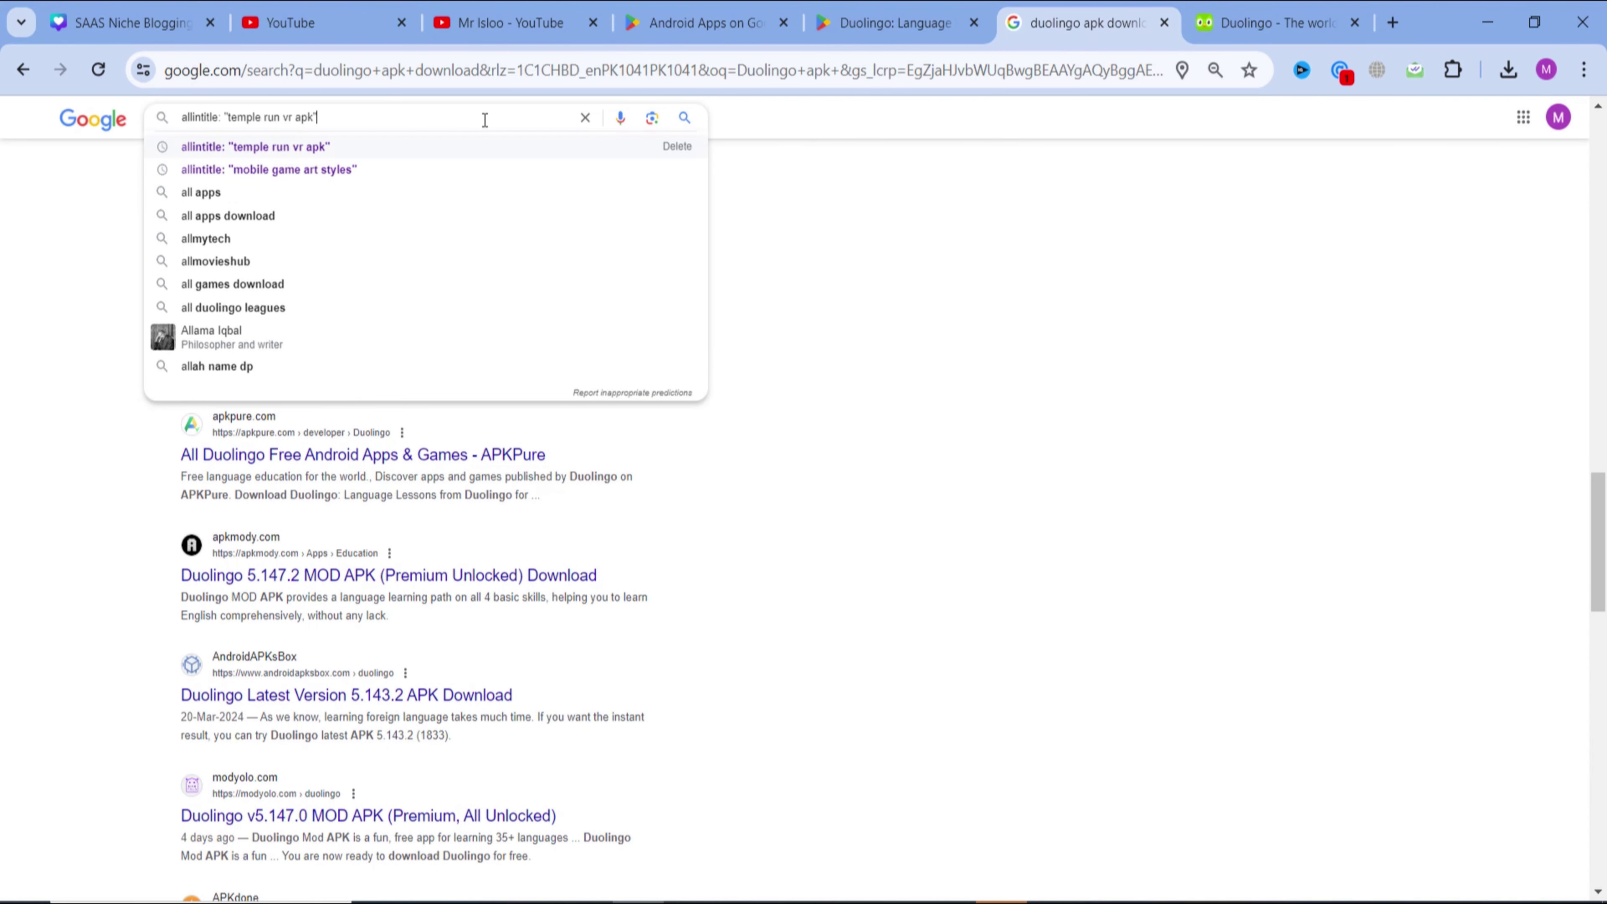
left_click_drag(225, 117, 726, 163)
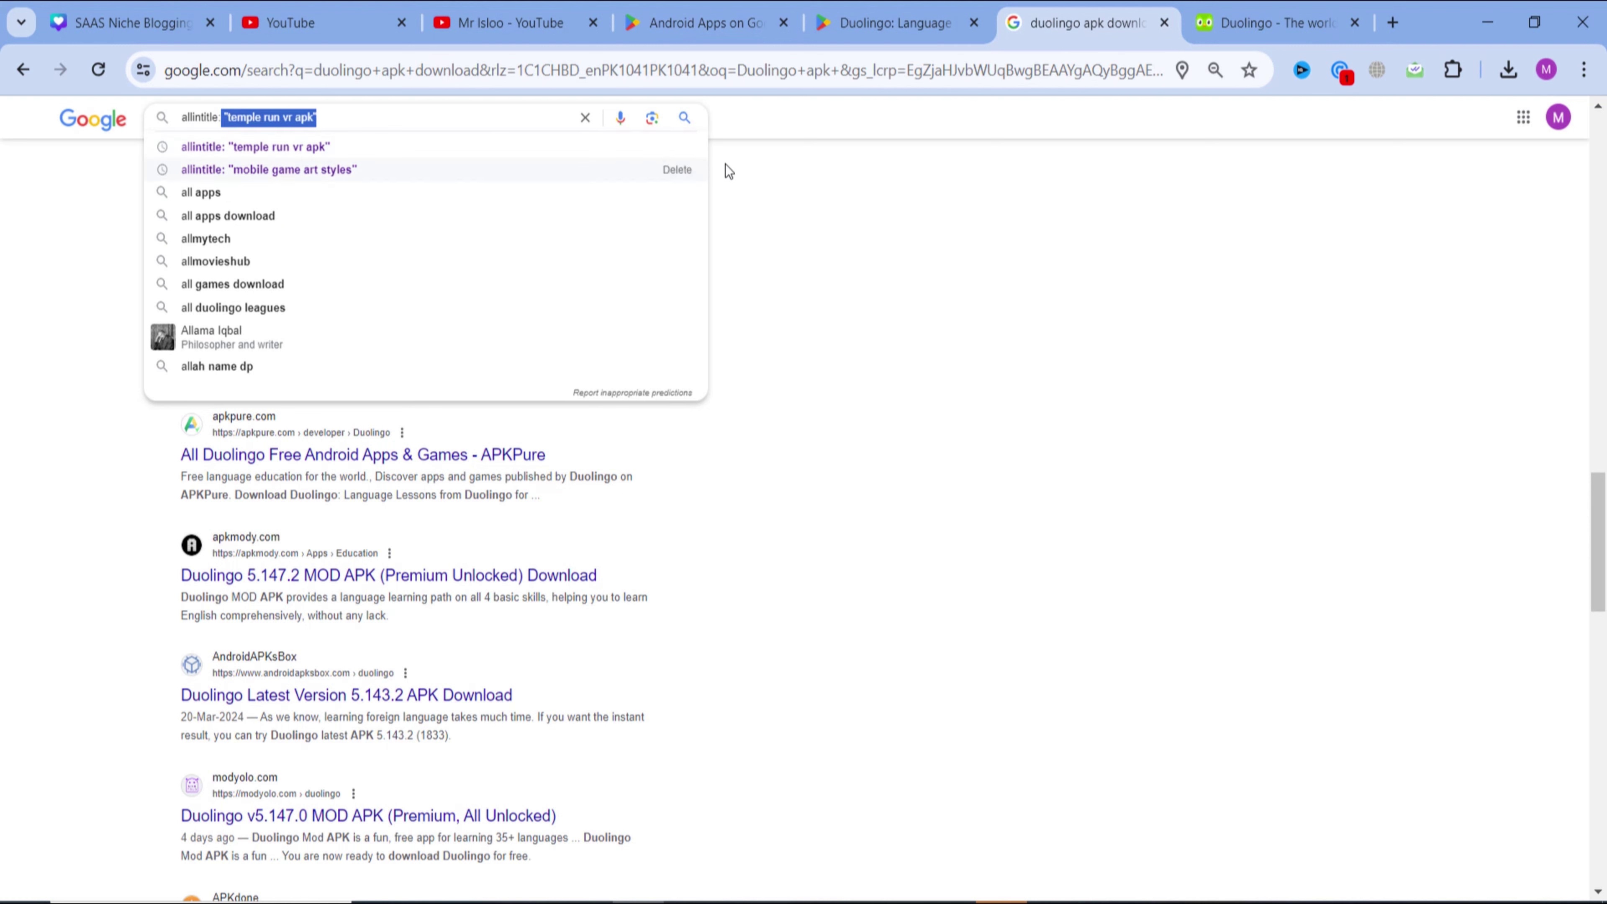
key("BackSpace")
type("\"duolingo apk download\"")
key("Return")
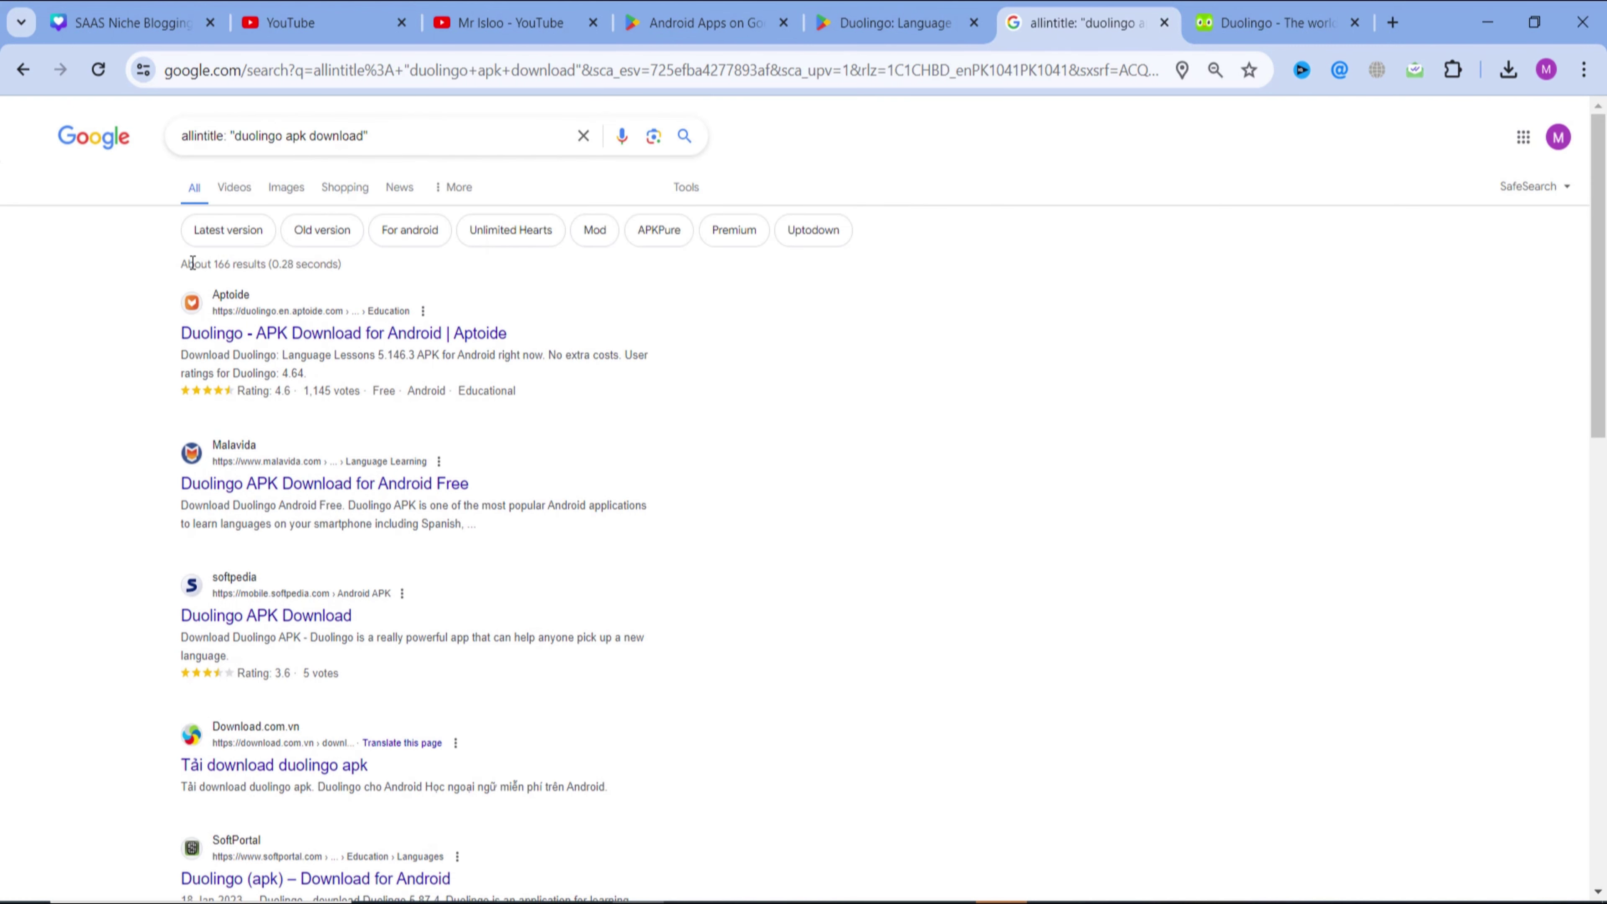
triple_click(193, 260)
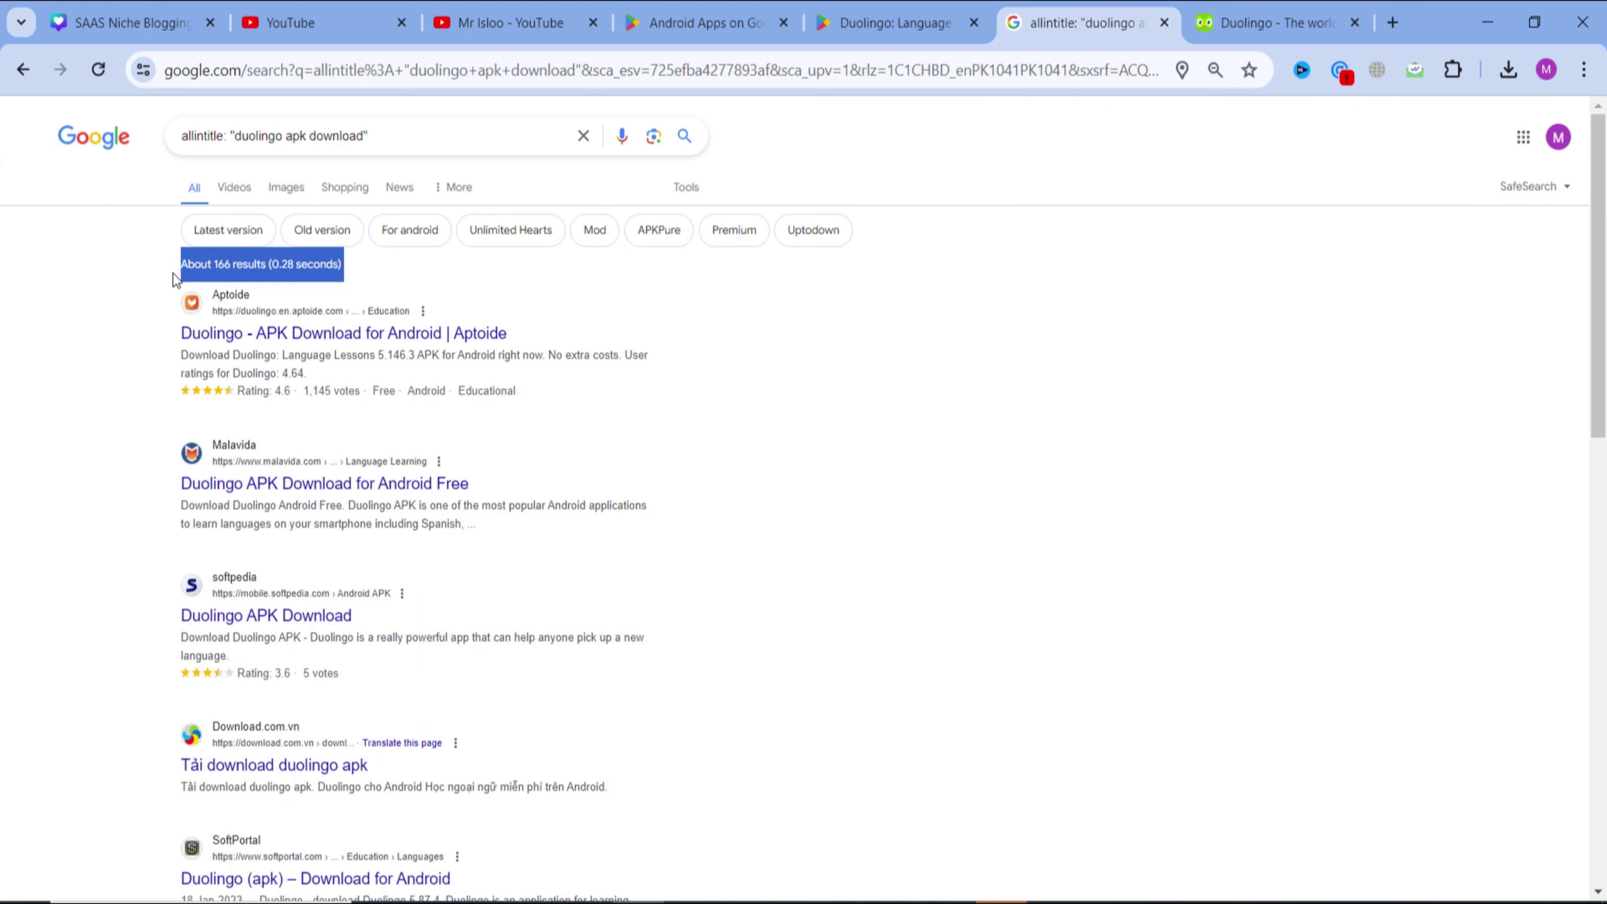
- Search Google again for "duolingo apk download" without the allintitle operator and examine the filter suggestions and related searches
left_click(376, 134)
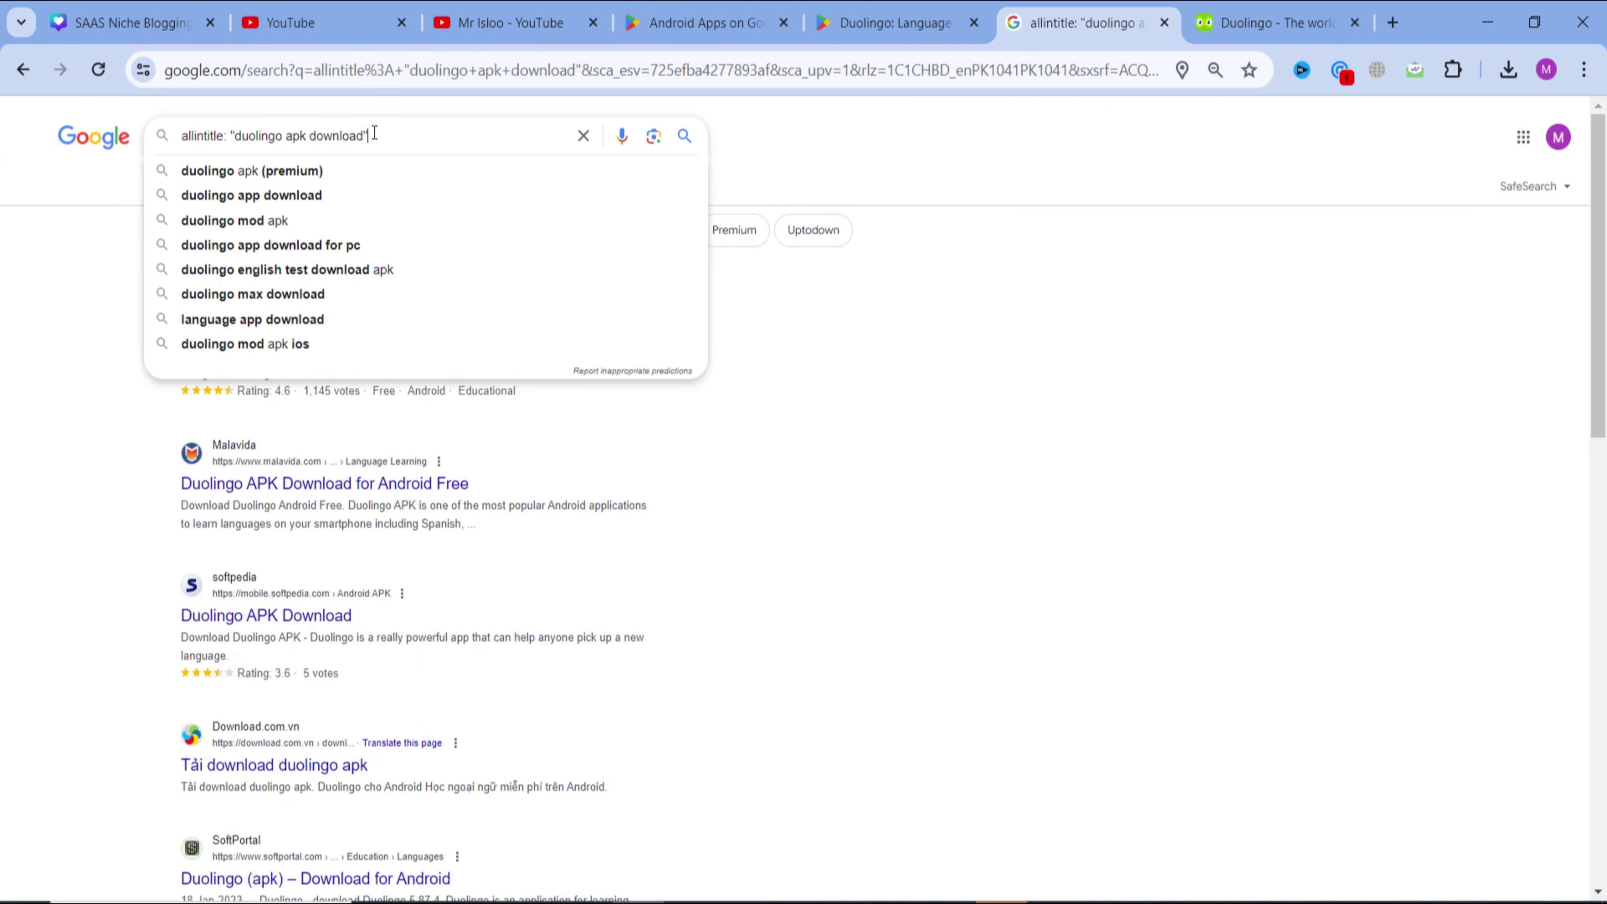
key("Down")
key("Down")
key("Return")
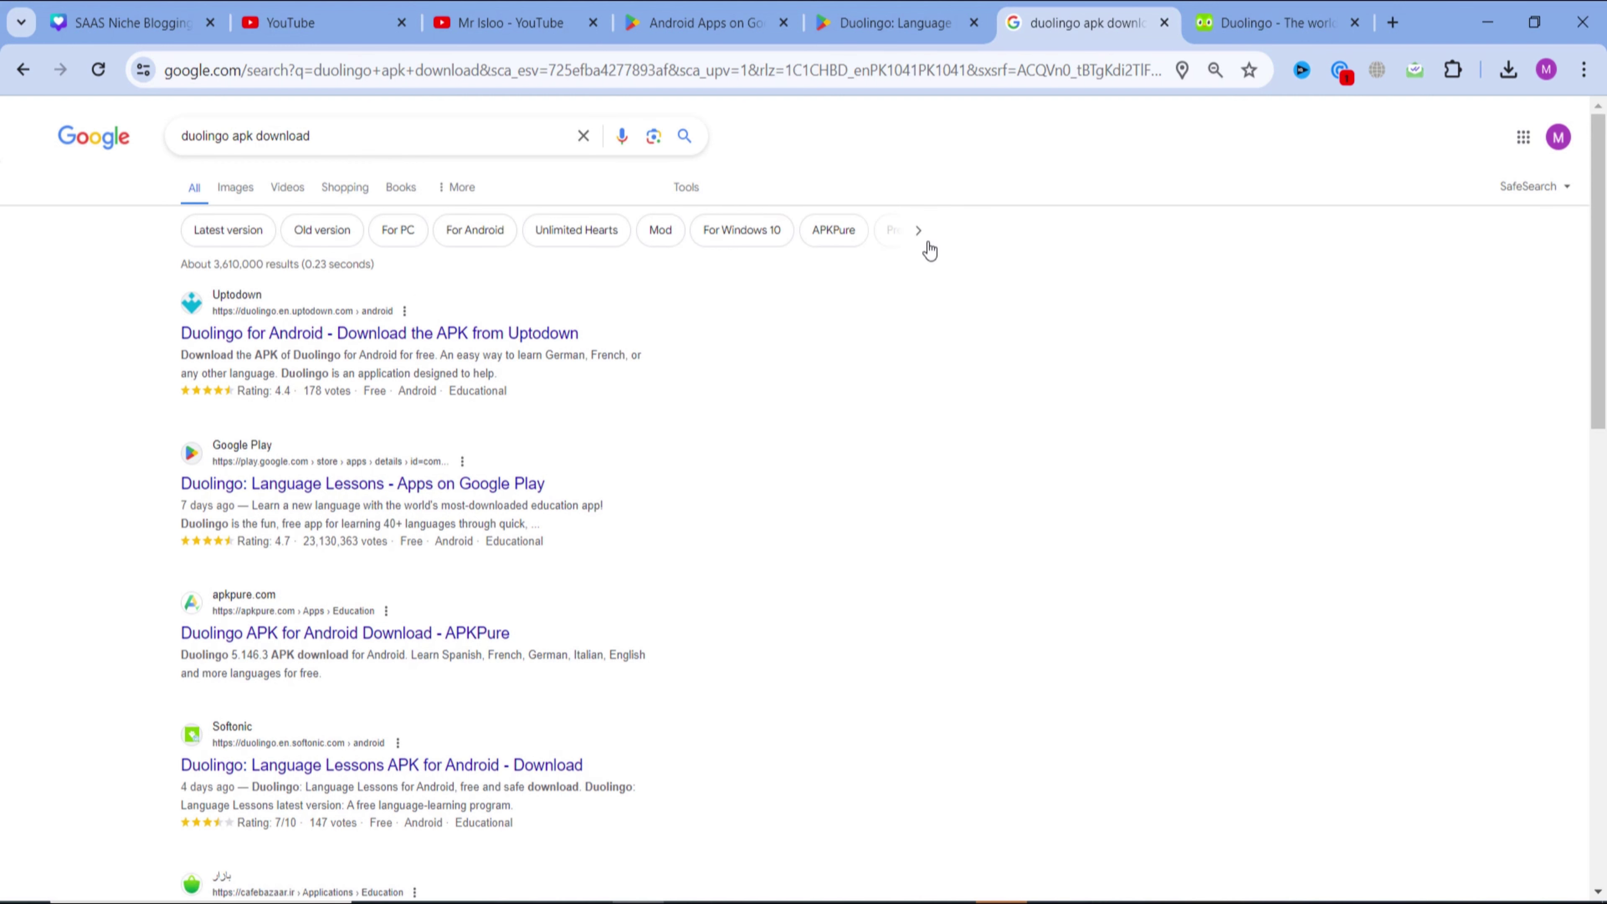
left_click(918, 231)
left_click_drag(1594, 252, 1594, 545)
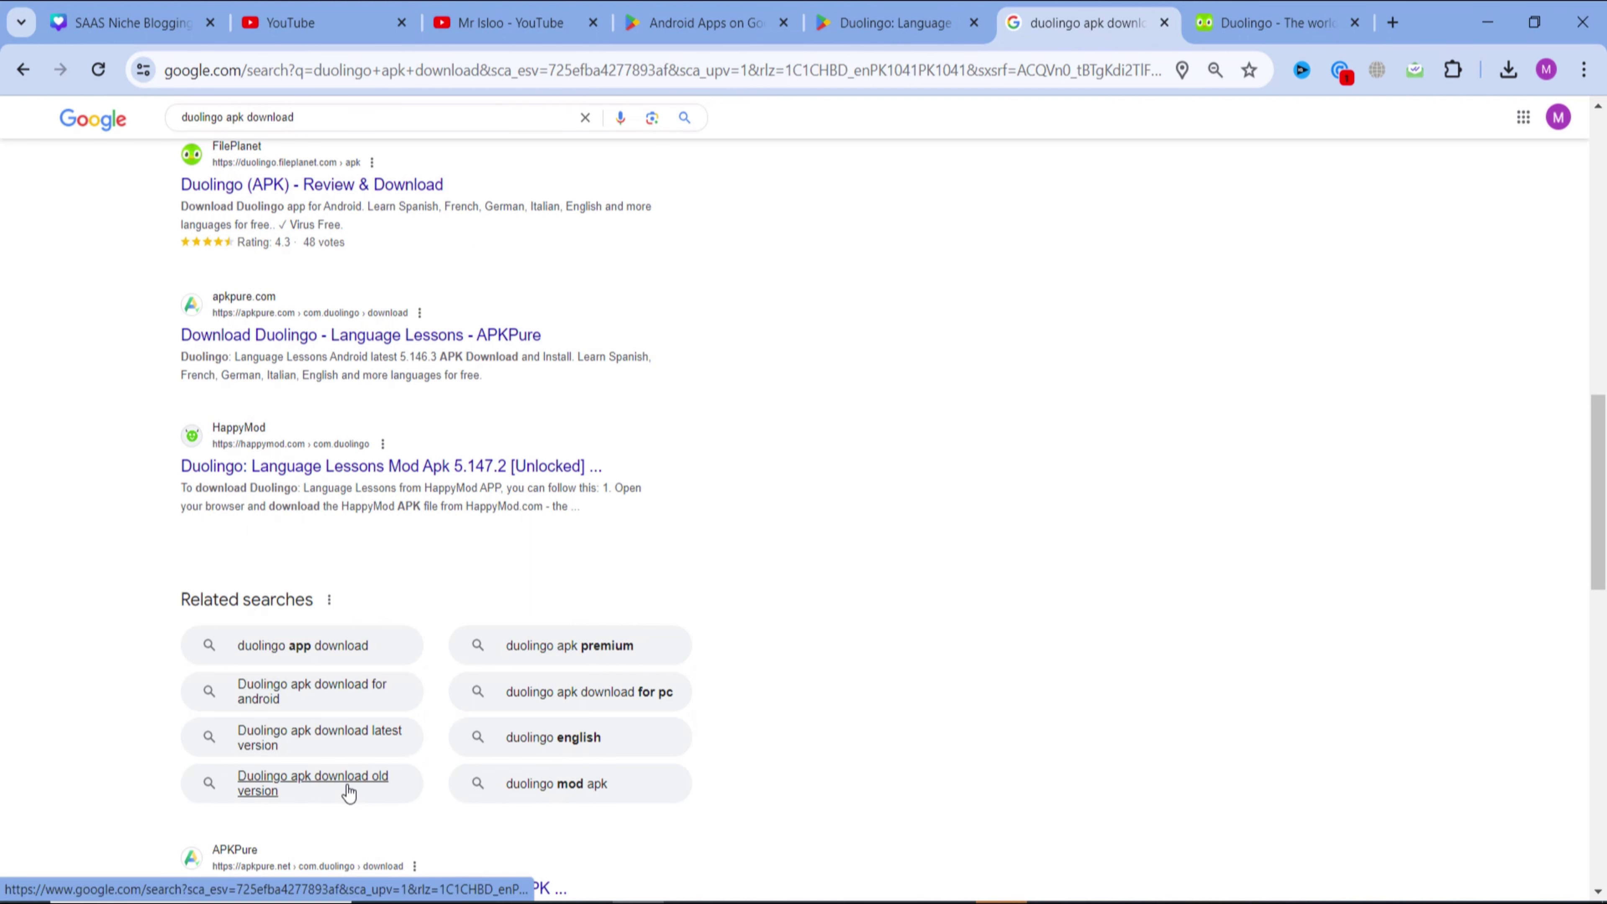
scroll(416, 621, "up", 15)
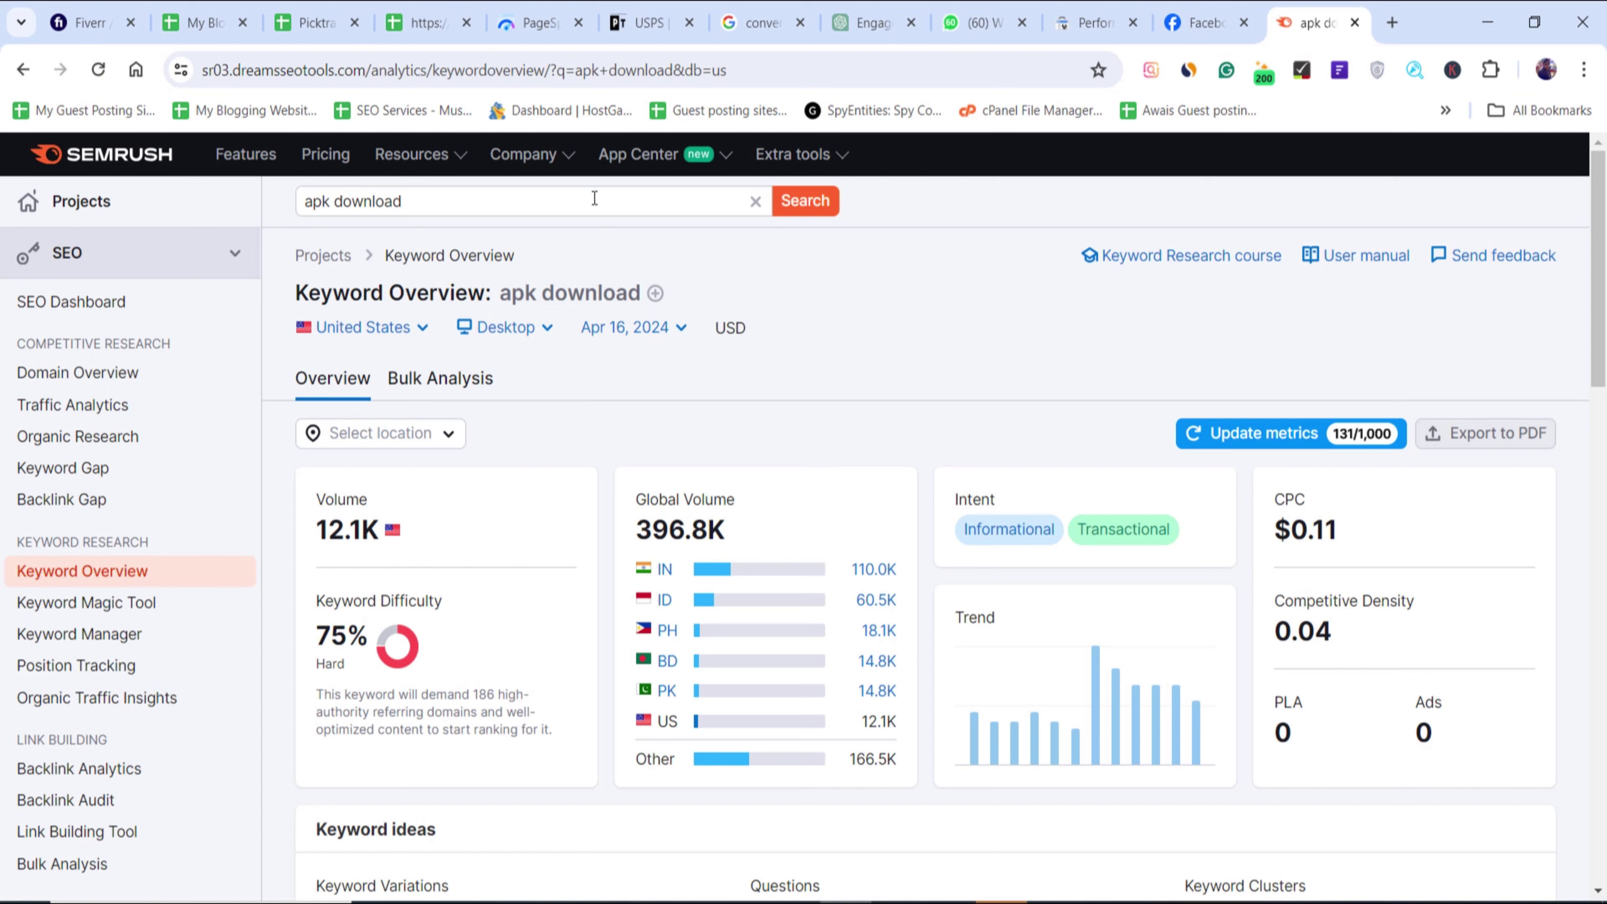
- Try to look up the keyword "duolingo apk download" in Semrush's Keyword Overview, and reload the page
left_click(601, 202)
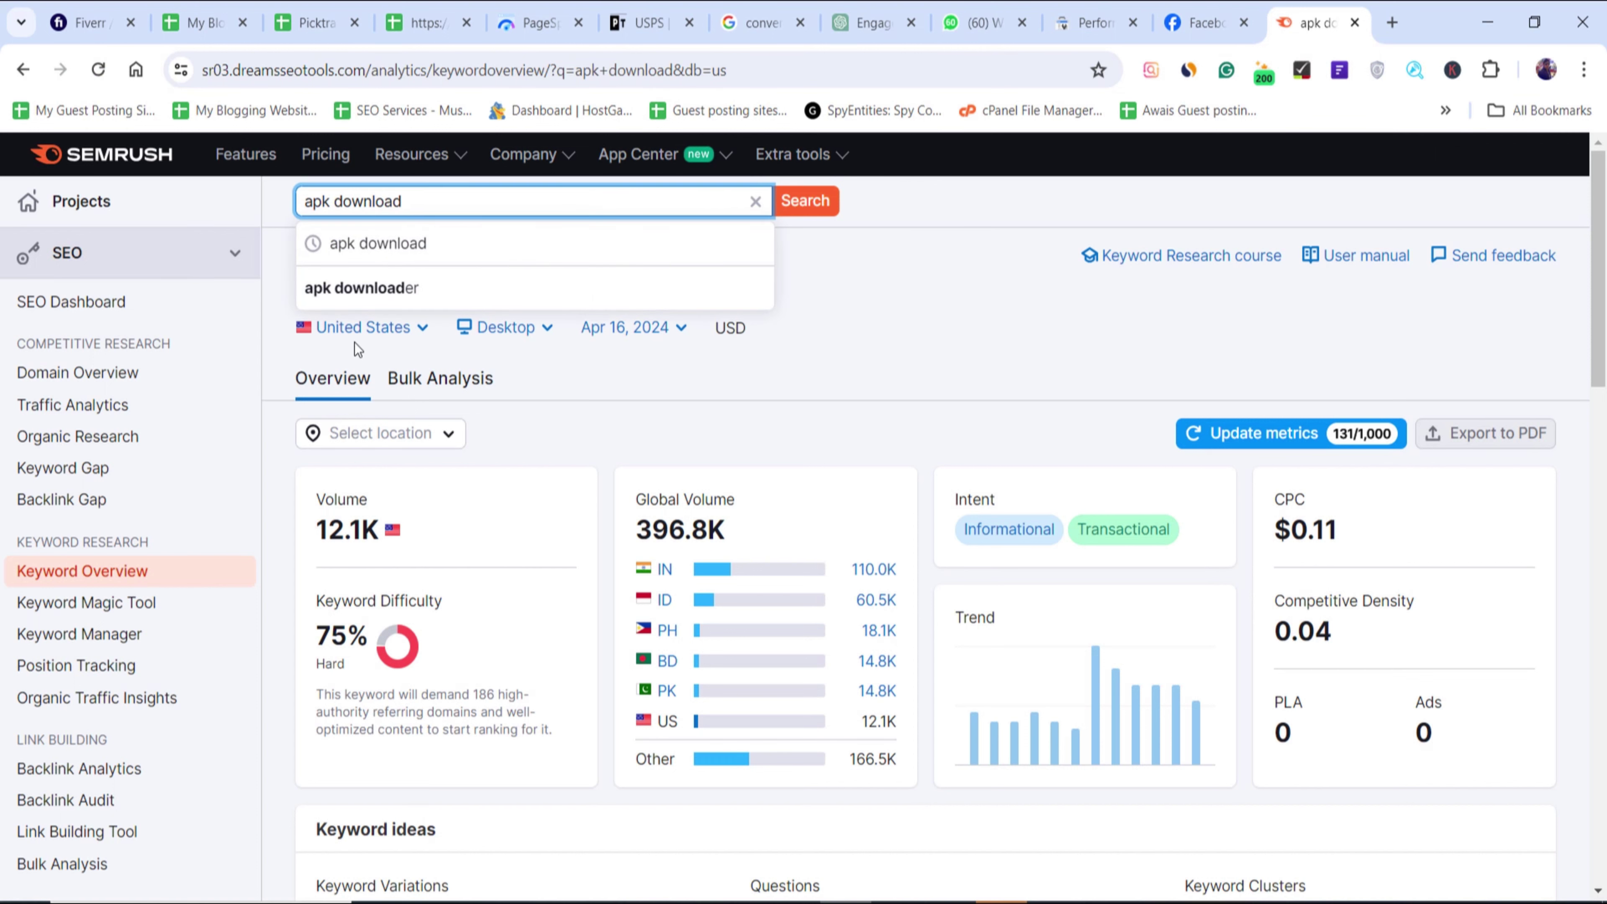
key("Home")
type("duolingo")
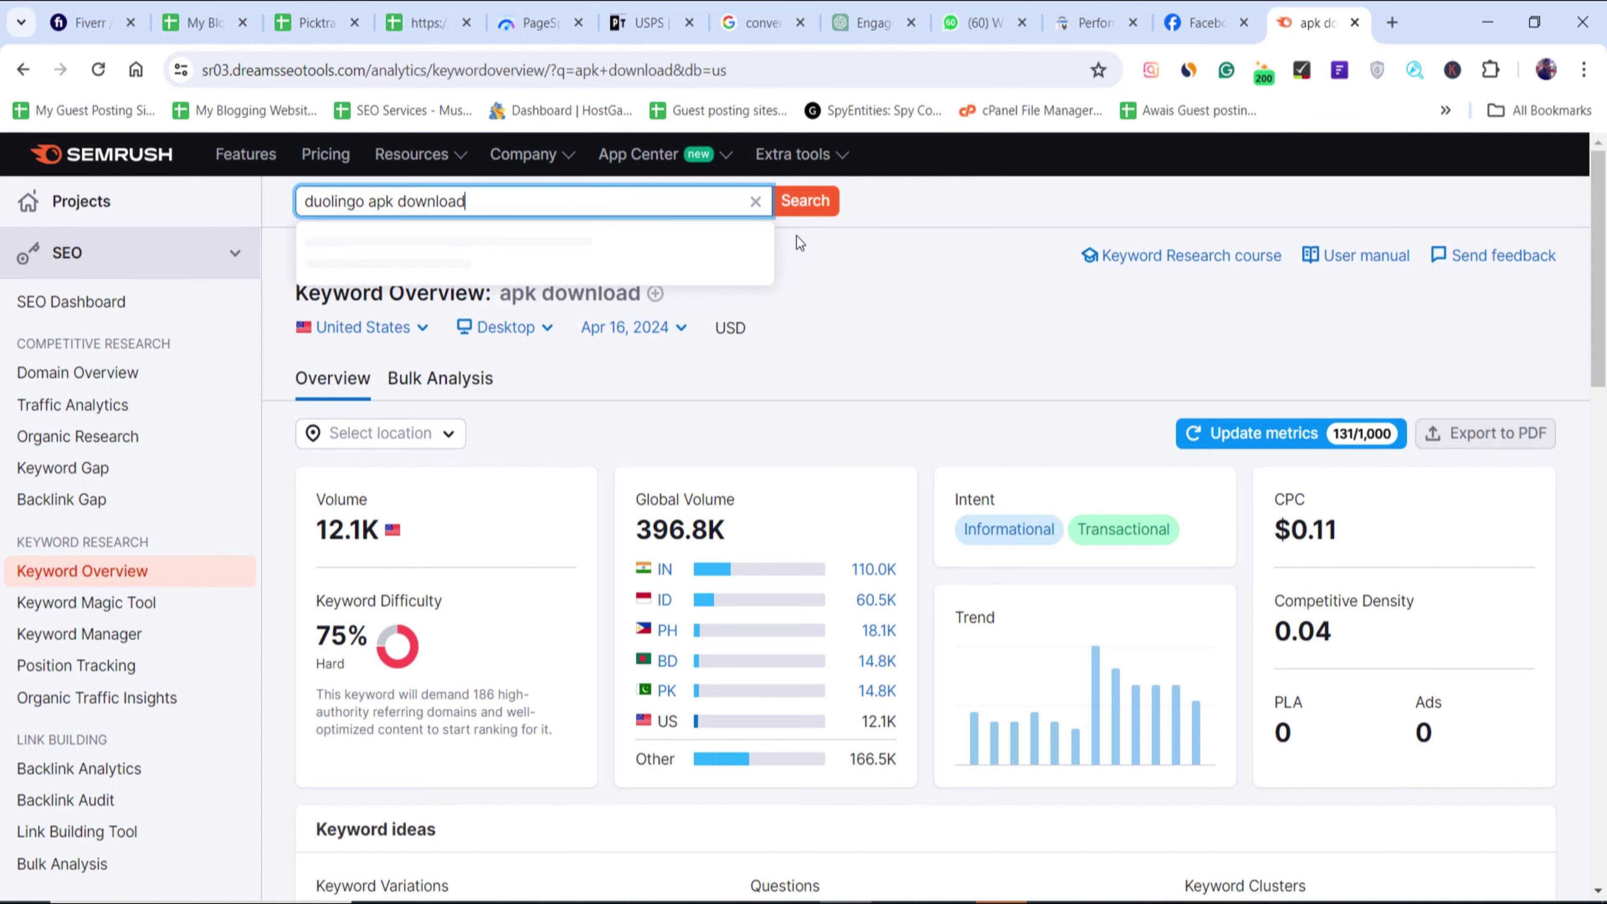
left_click(826, 212)
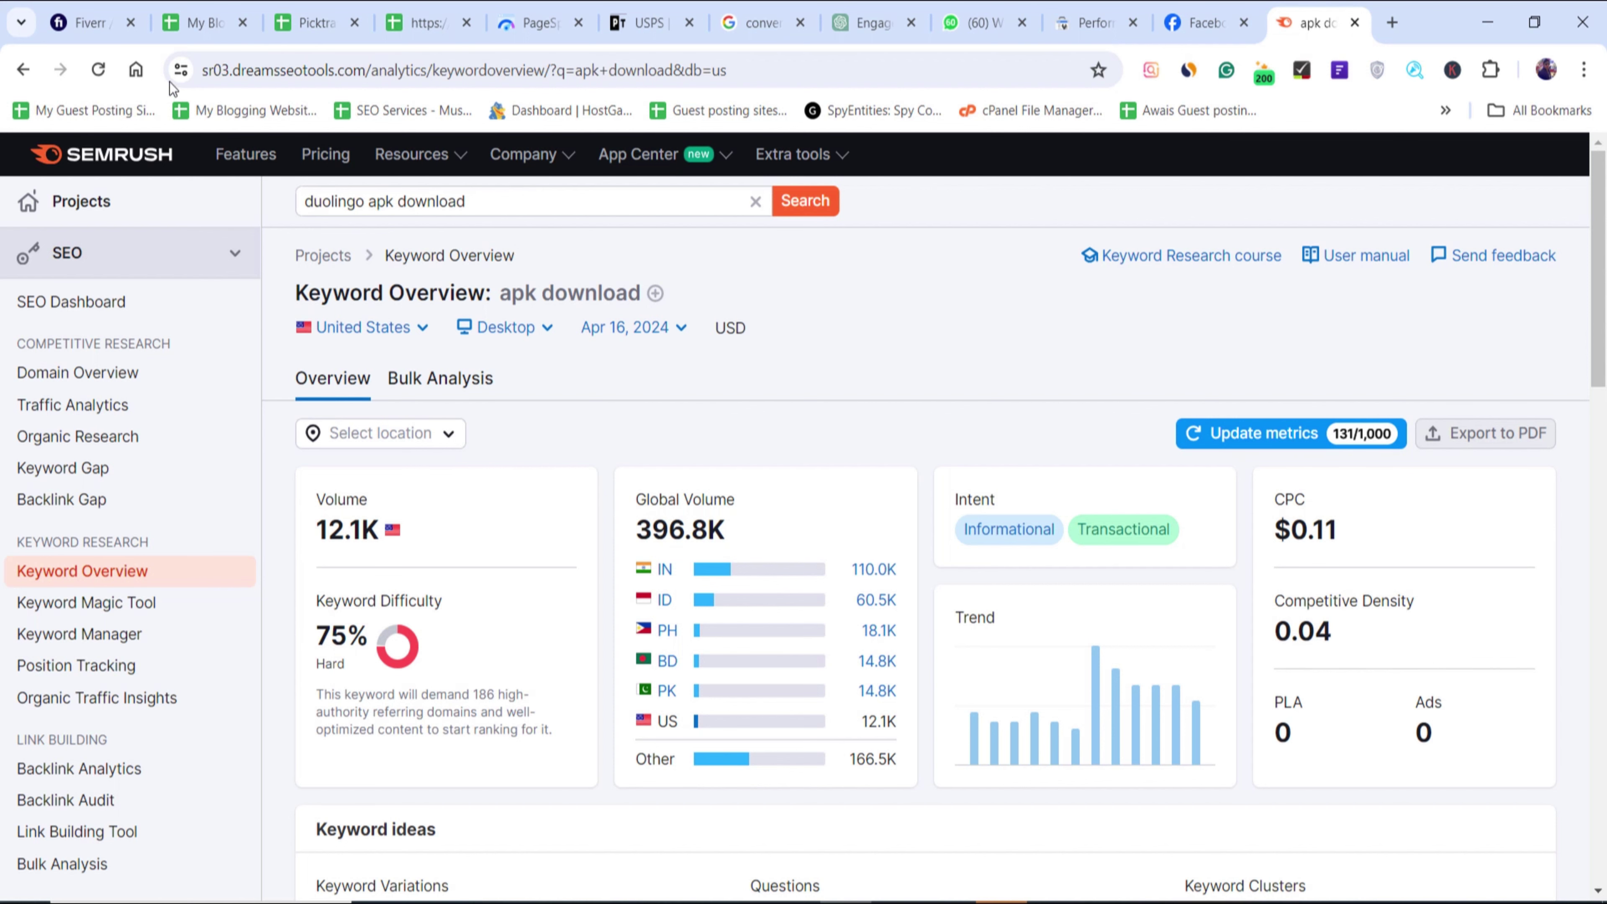
left_click(98, 70)
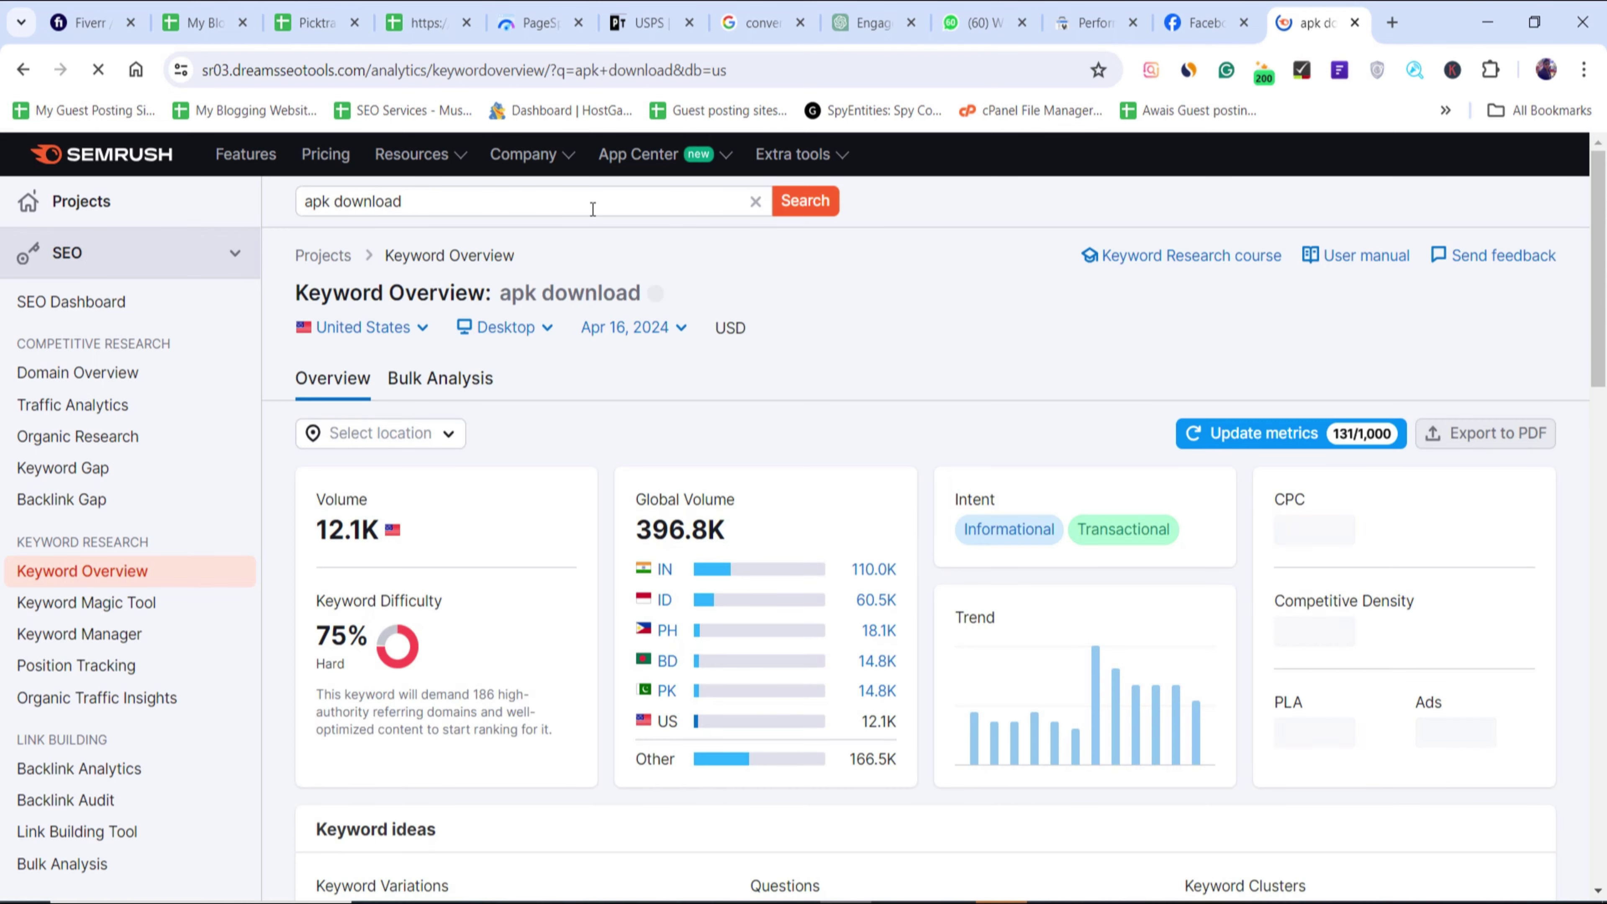
- Look up the keyword "duolingo apk download" in Semrush's Keyword Overview
left_click(596, 205)
key("Home")
type("duolingo")
key("Return")
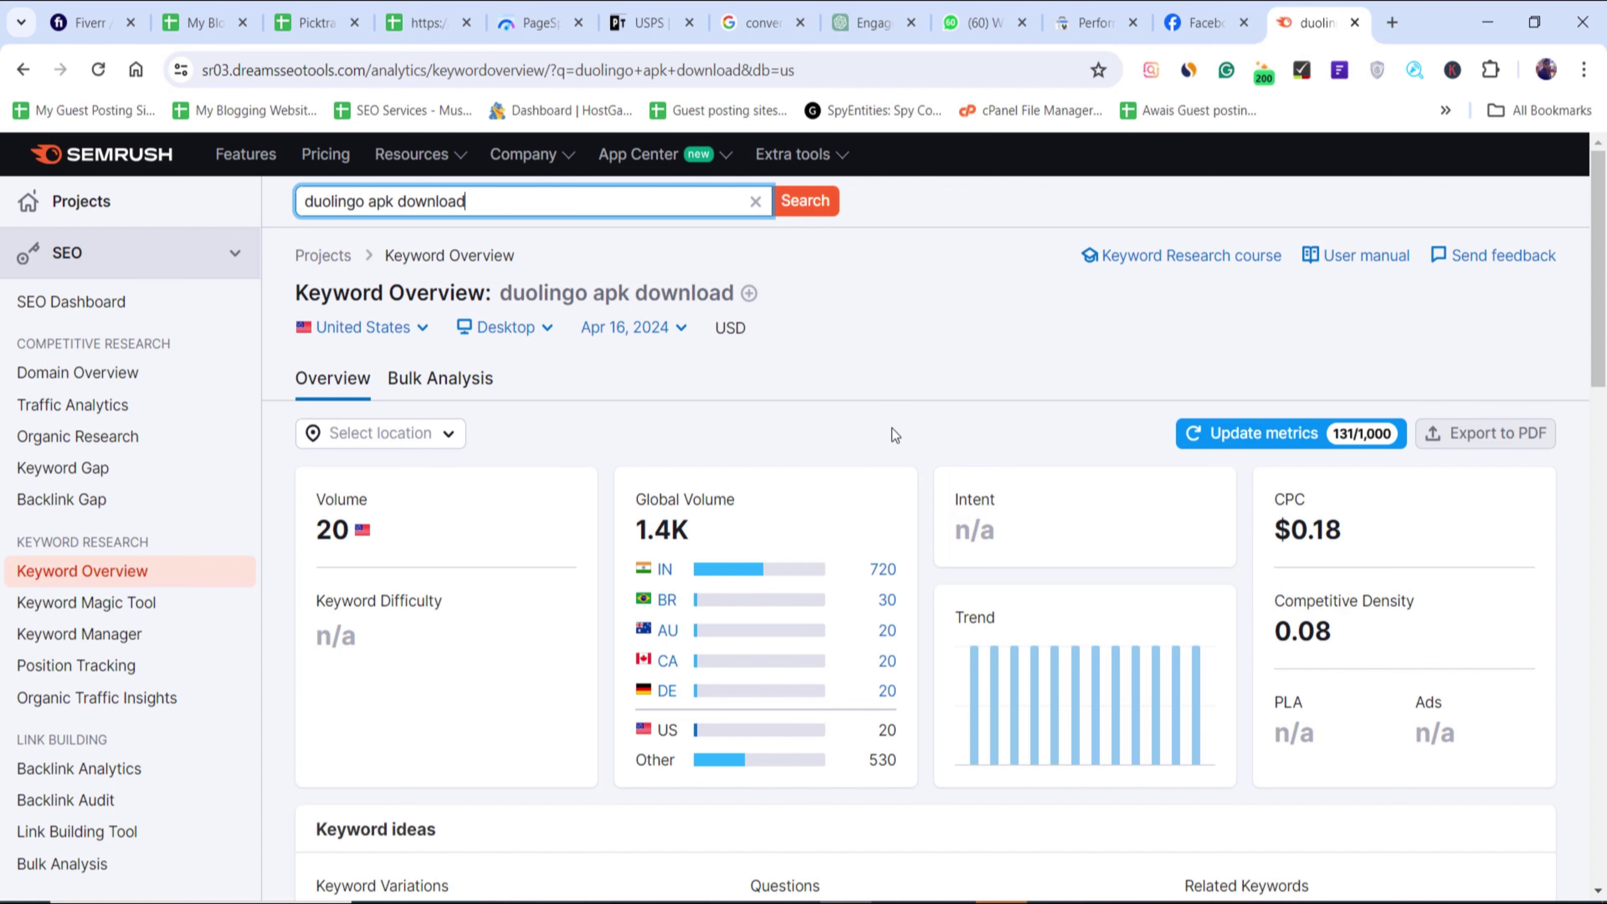
- Highlight the keyword's global volume, examine the country breakdown and keyword ideas, and select India's volume figure
left_click_drag(691, 532, 635, 532)
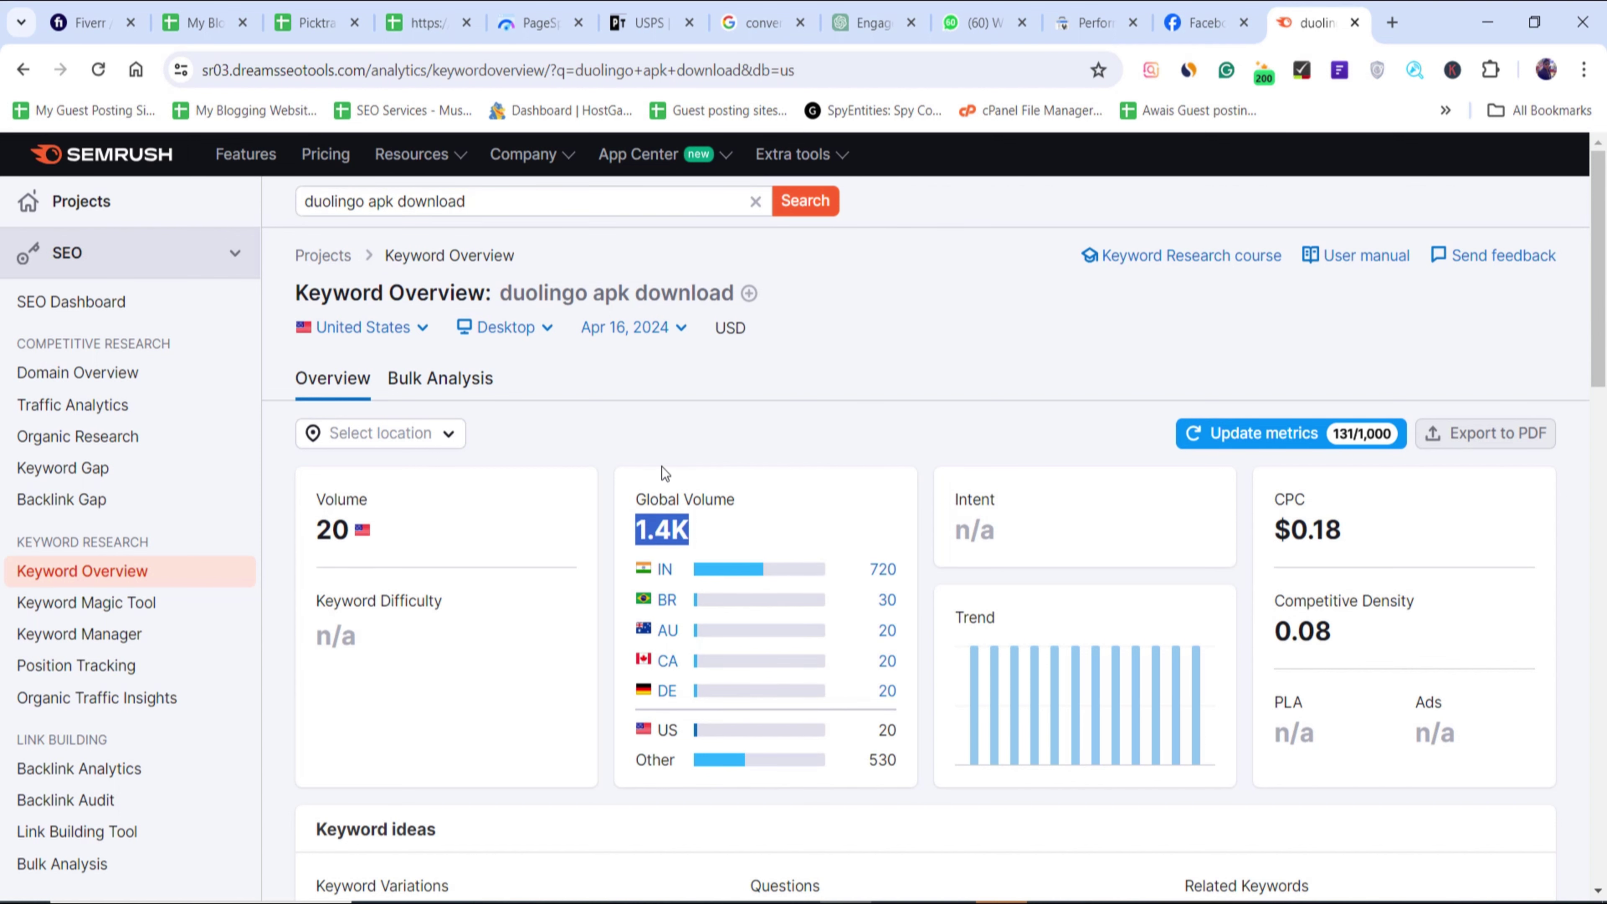
scroll(696, 481, "down", 2)
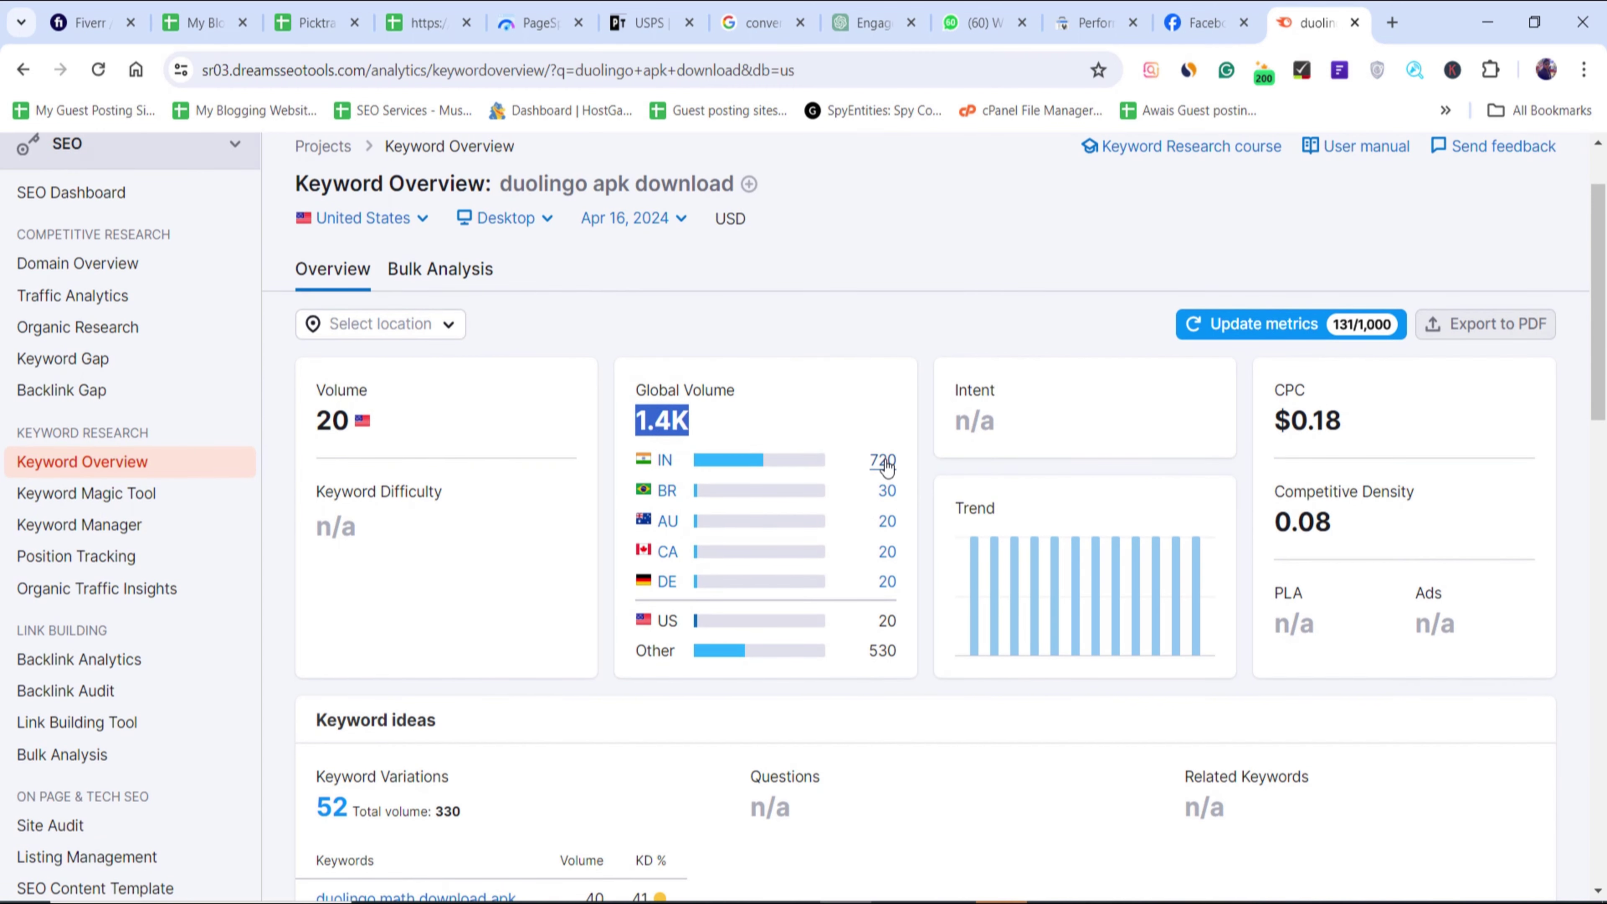
scroll(873, 468, "down", 5)
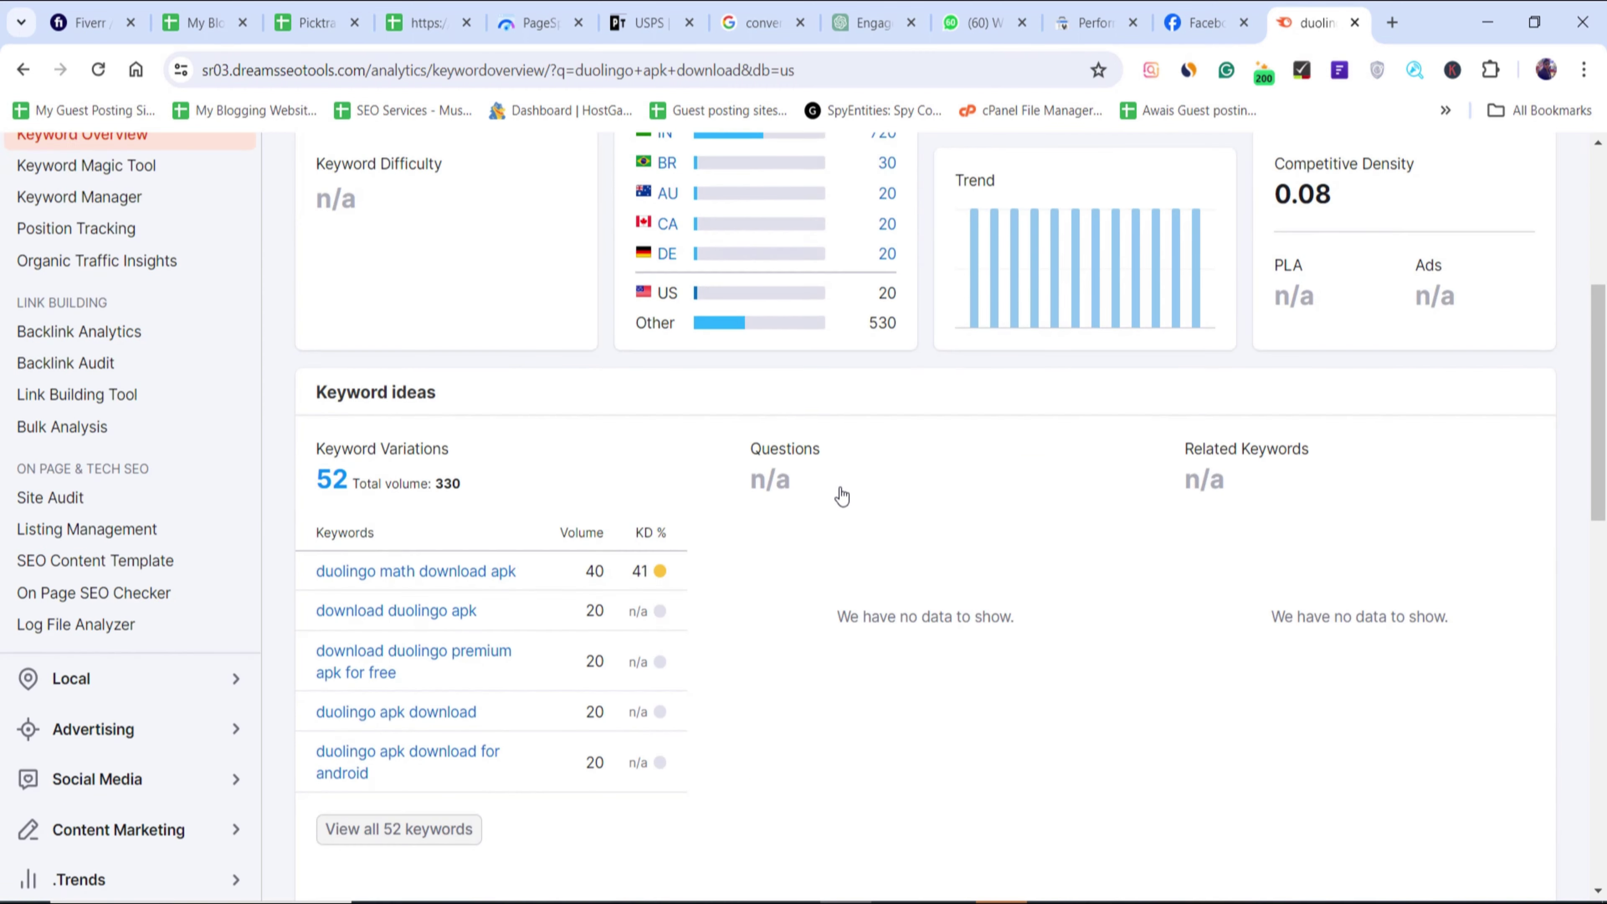
scroll(854, 516, "up", 7)
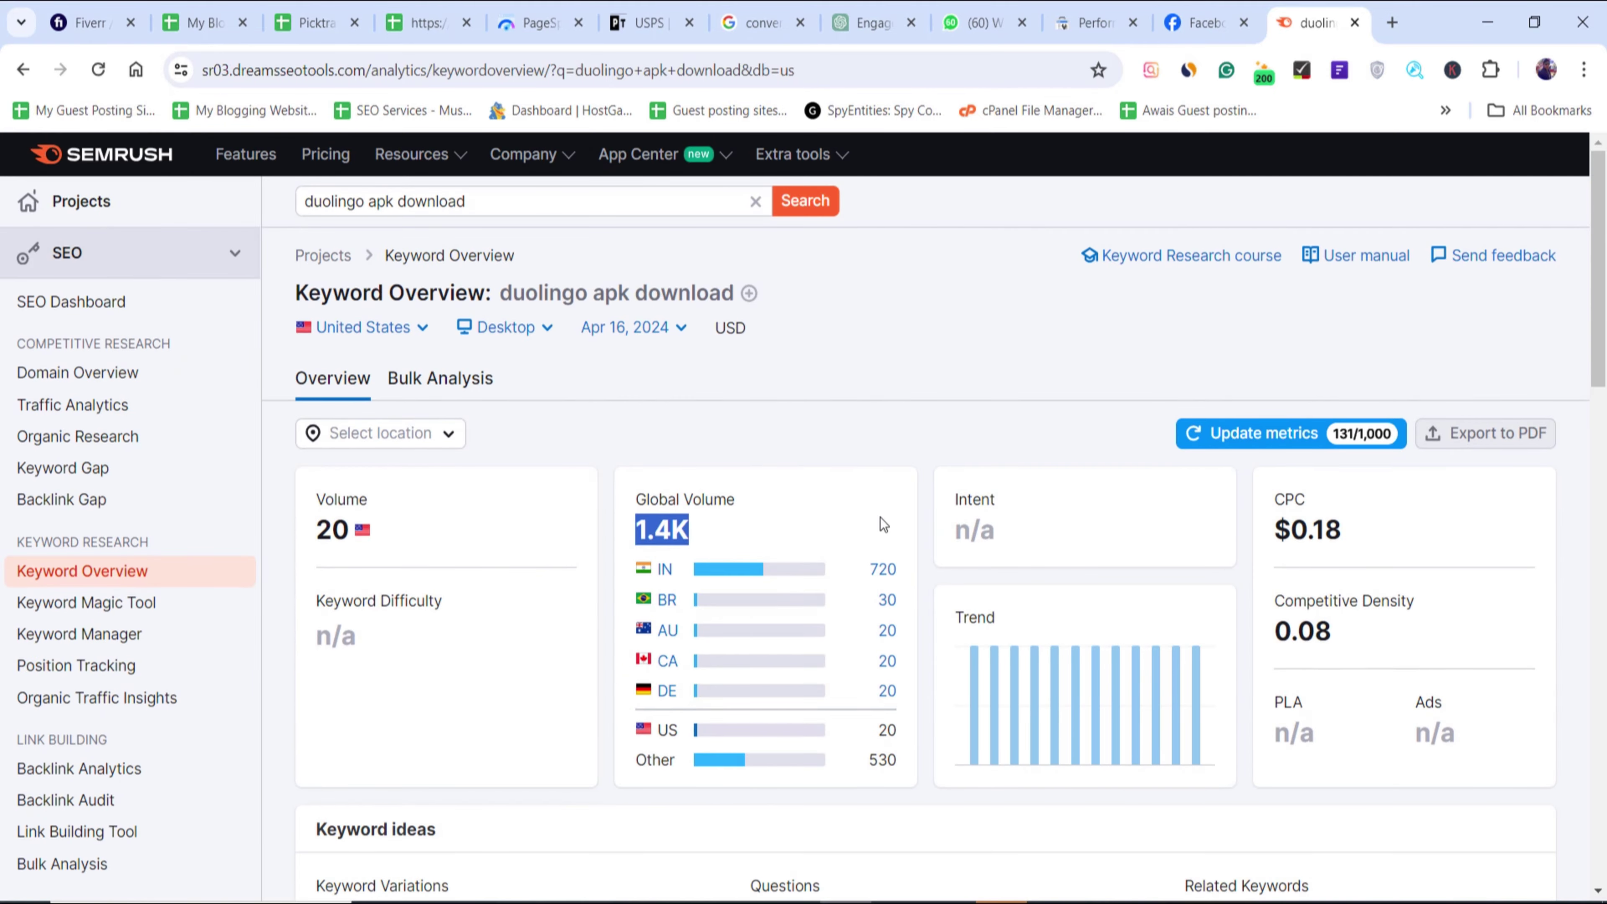
left_click(885, 571)
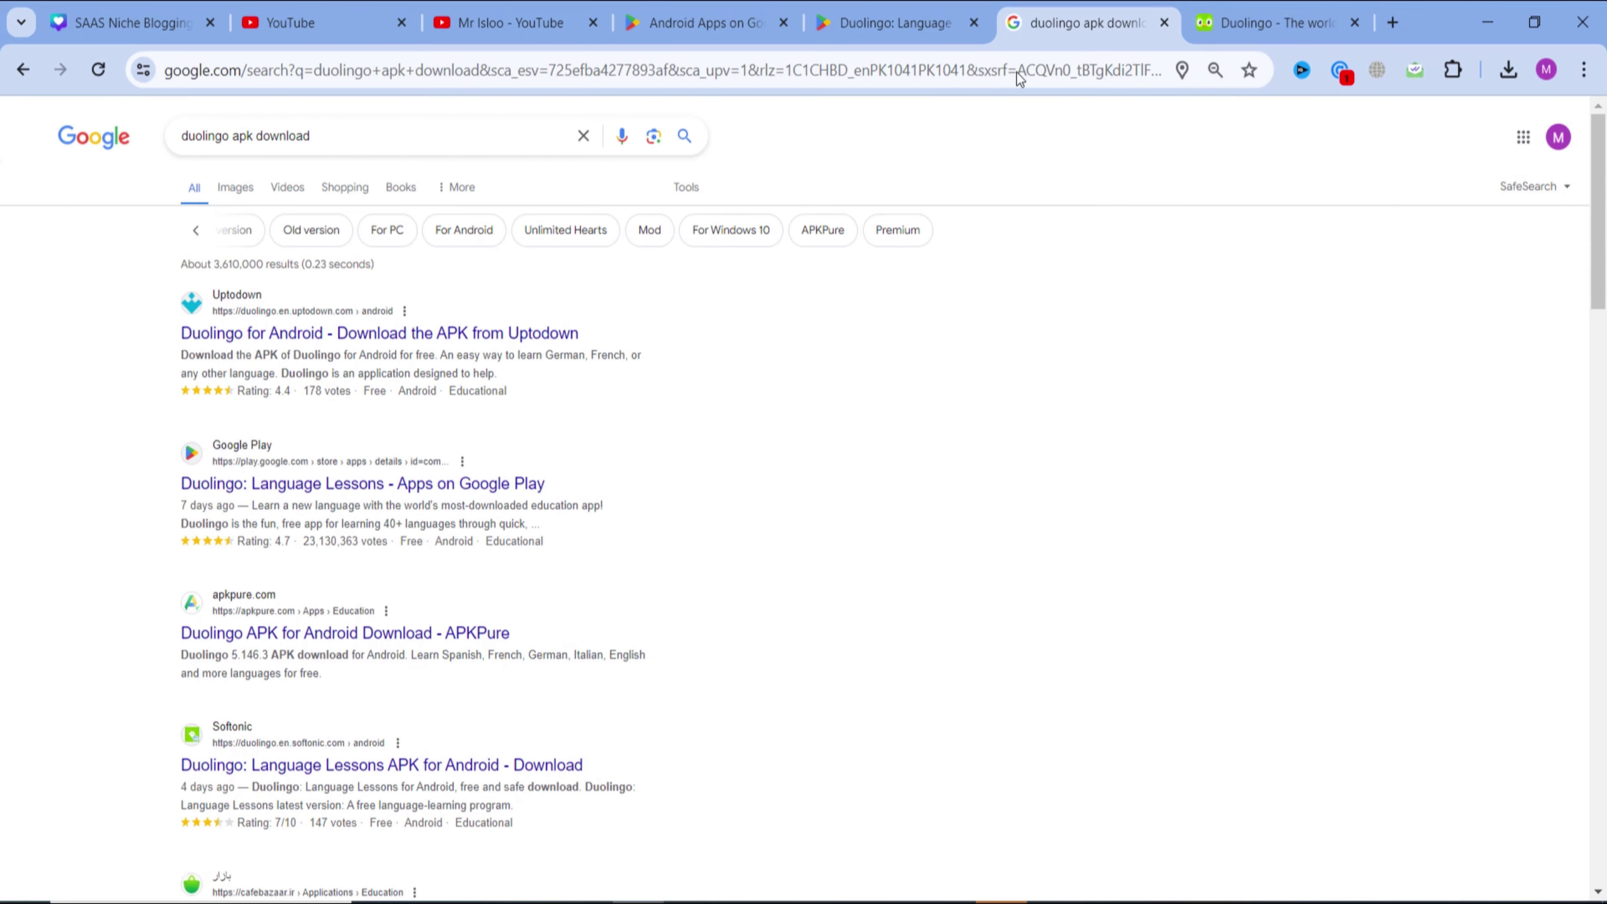
- Return to Duolingo's Google Play page and highlight its download count
left_click(921, 22)
scroll(932, 424, "up", 5)
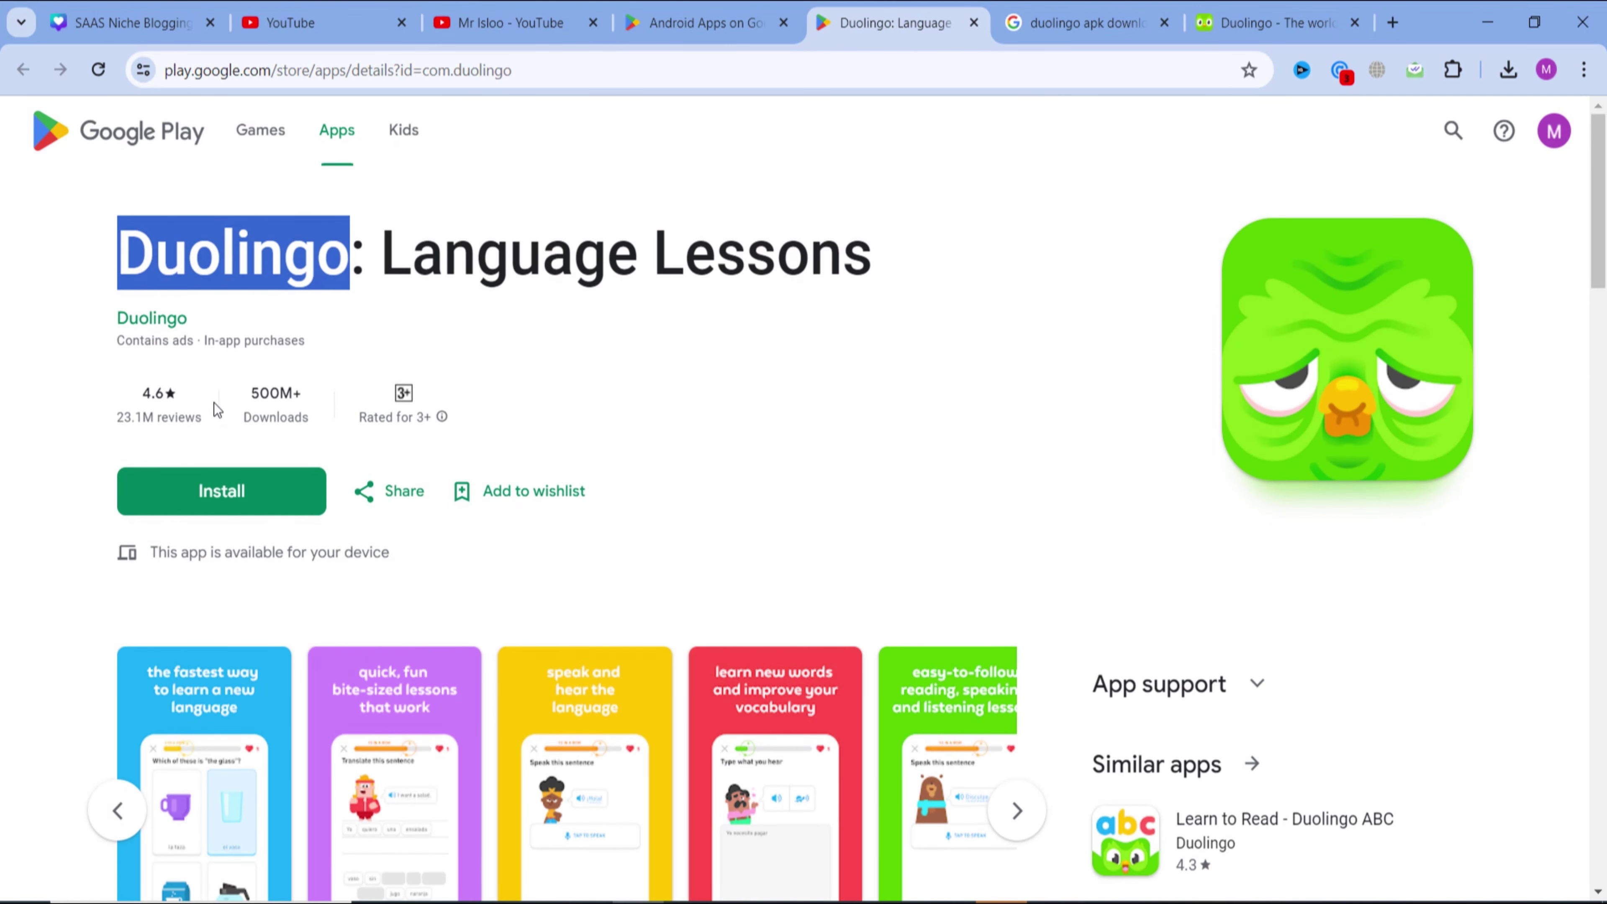
mouse_move(241, 410)
left_mouse_down()
mouse_move(287, 418)
mouse_move(251, 393)
left_mouse_up()
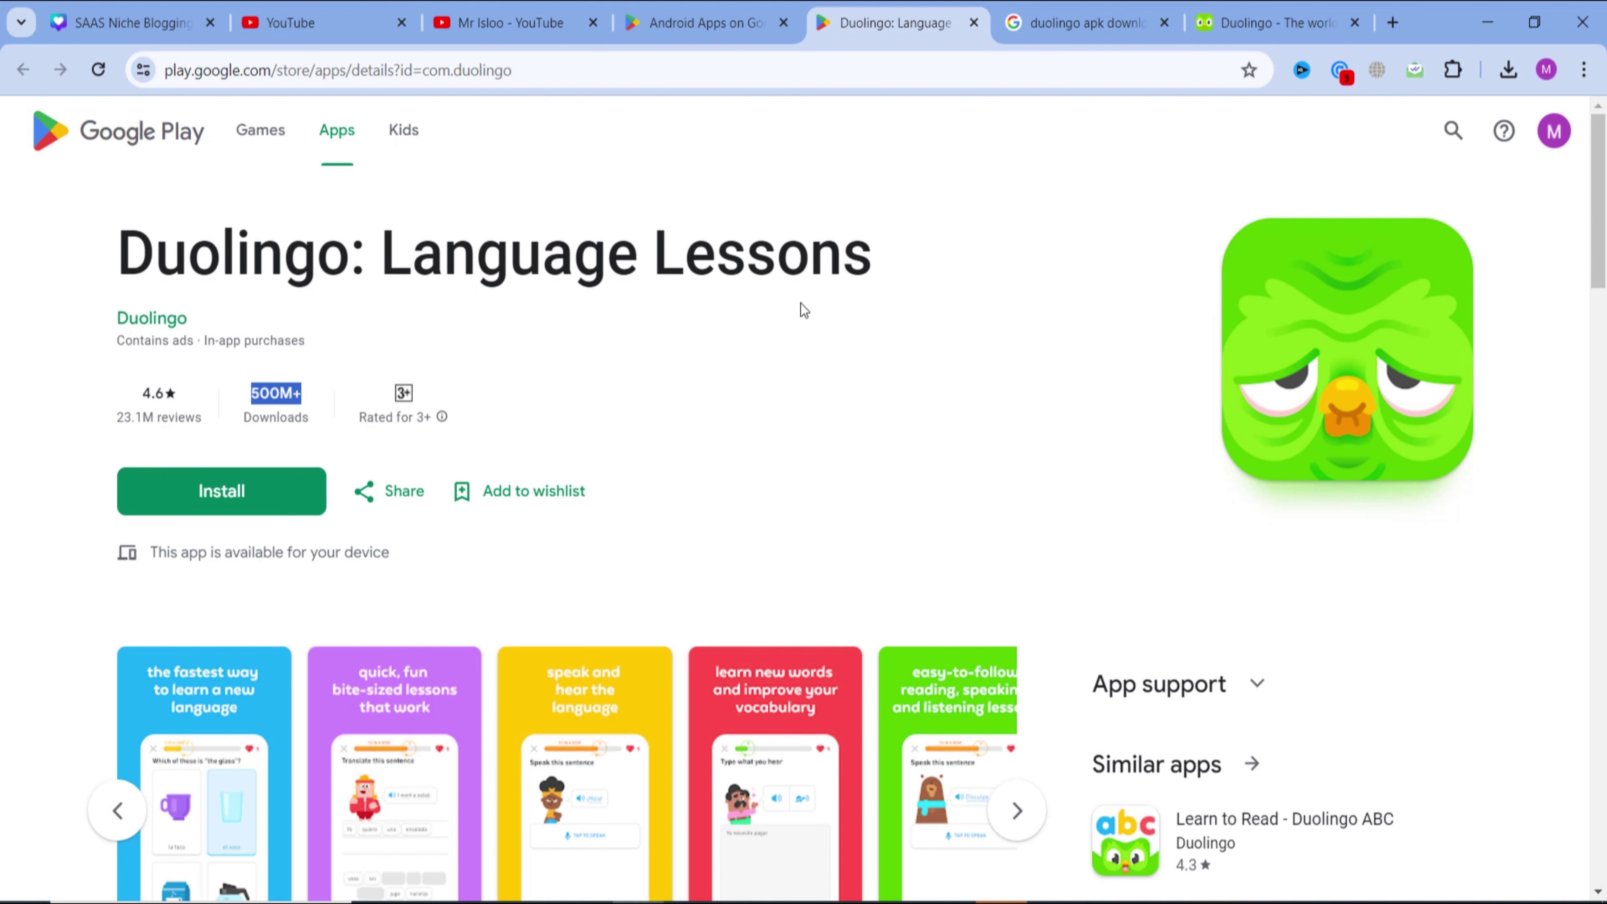
- Examine Google's autocomplete suggestions for "duolingo apk download", and for the shorter query "duolingo apk"
left_click(1124, 8)
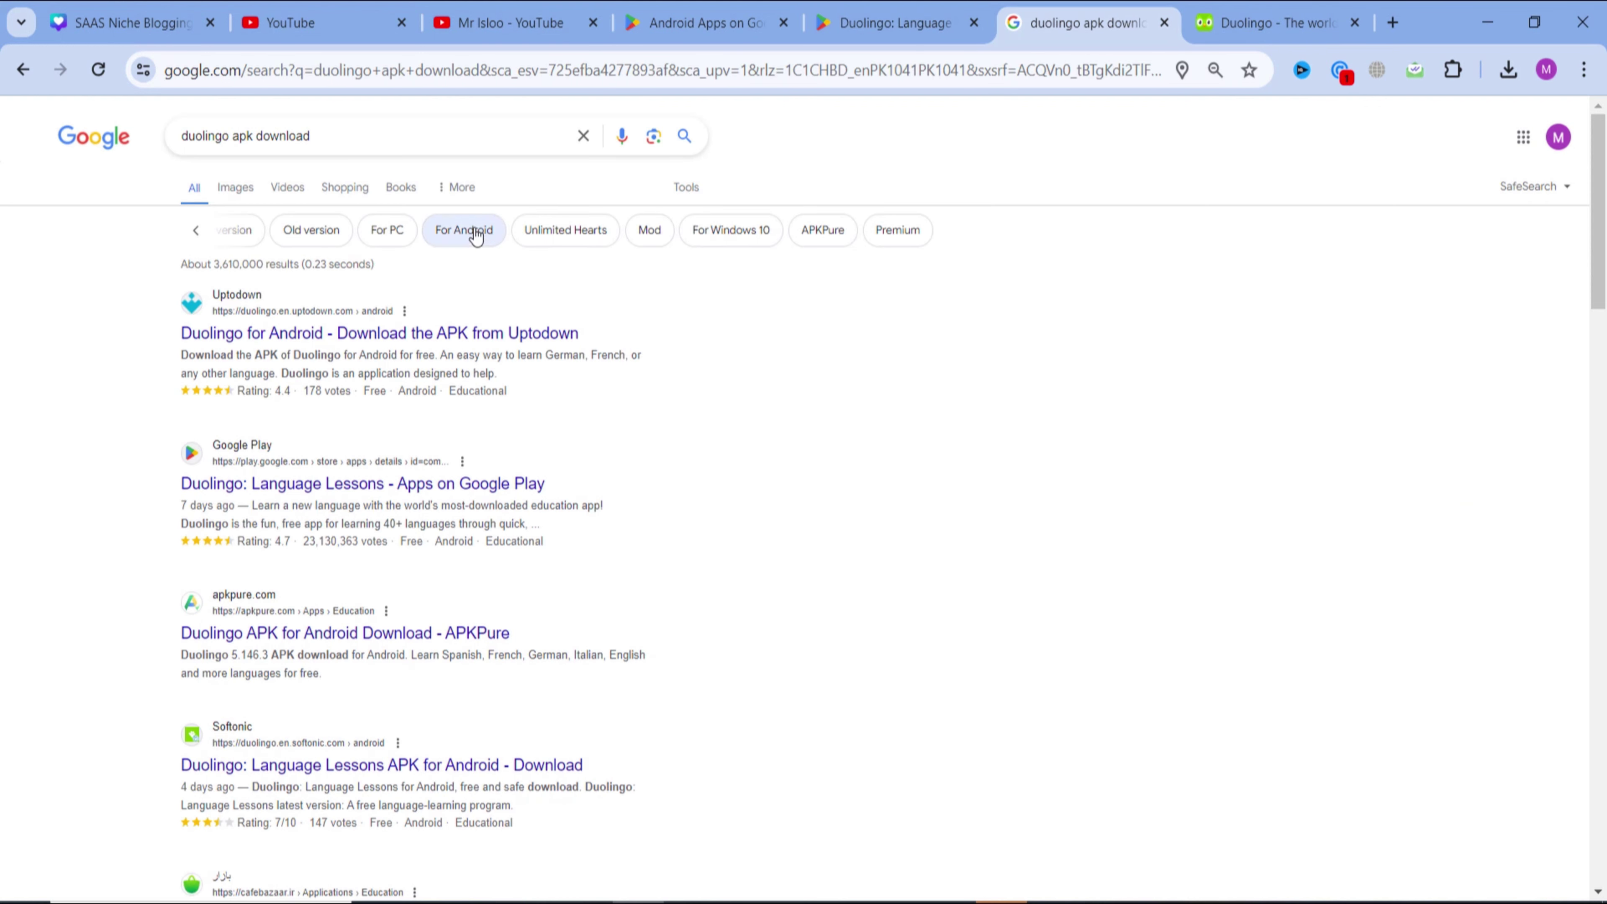
left_click(453, 143)
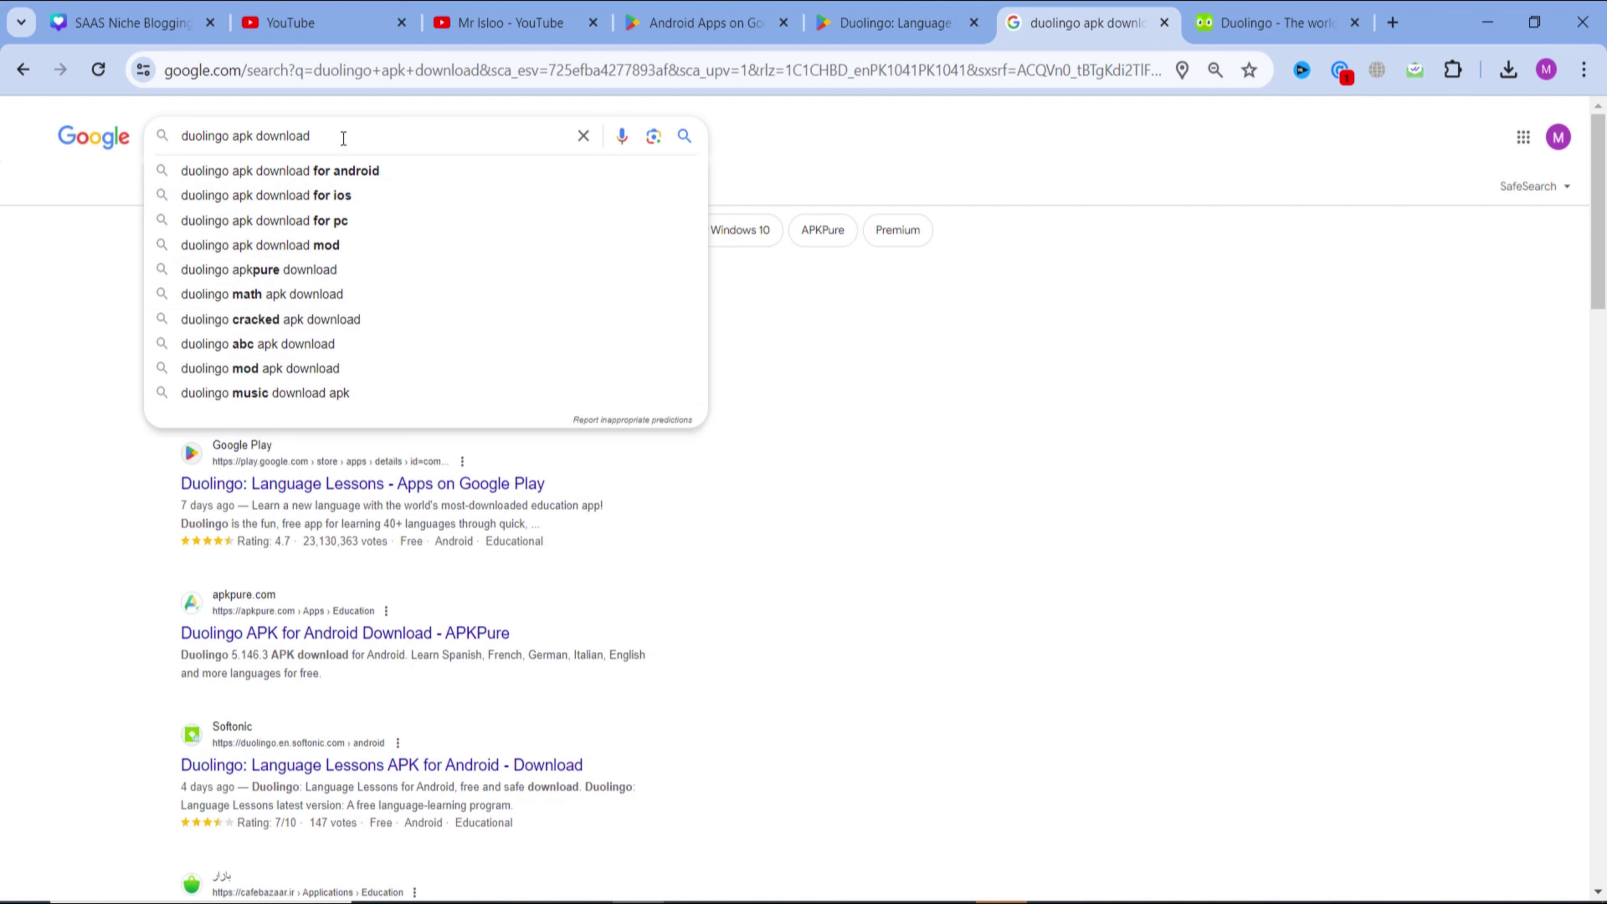
double_click(271, 138)
key("BackSpace")
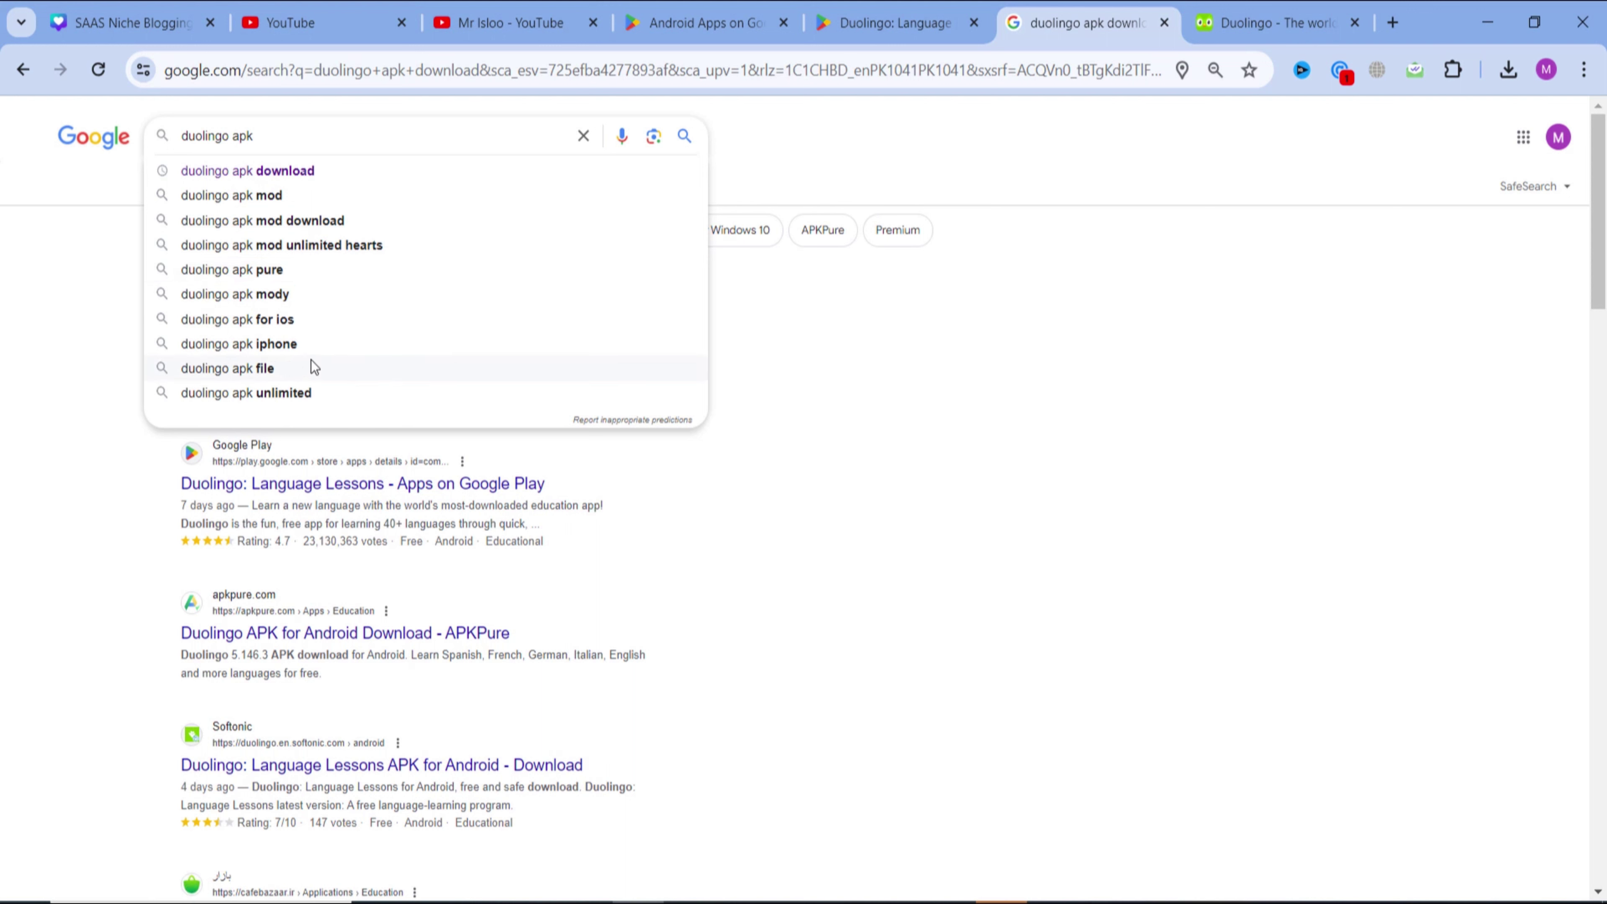
left_click(1089, 493)
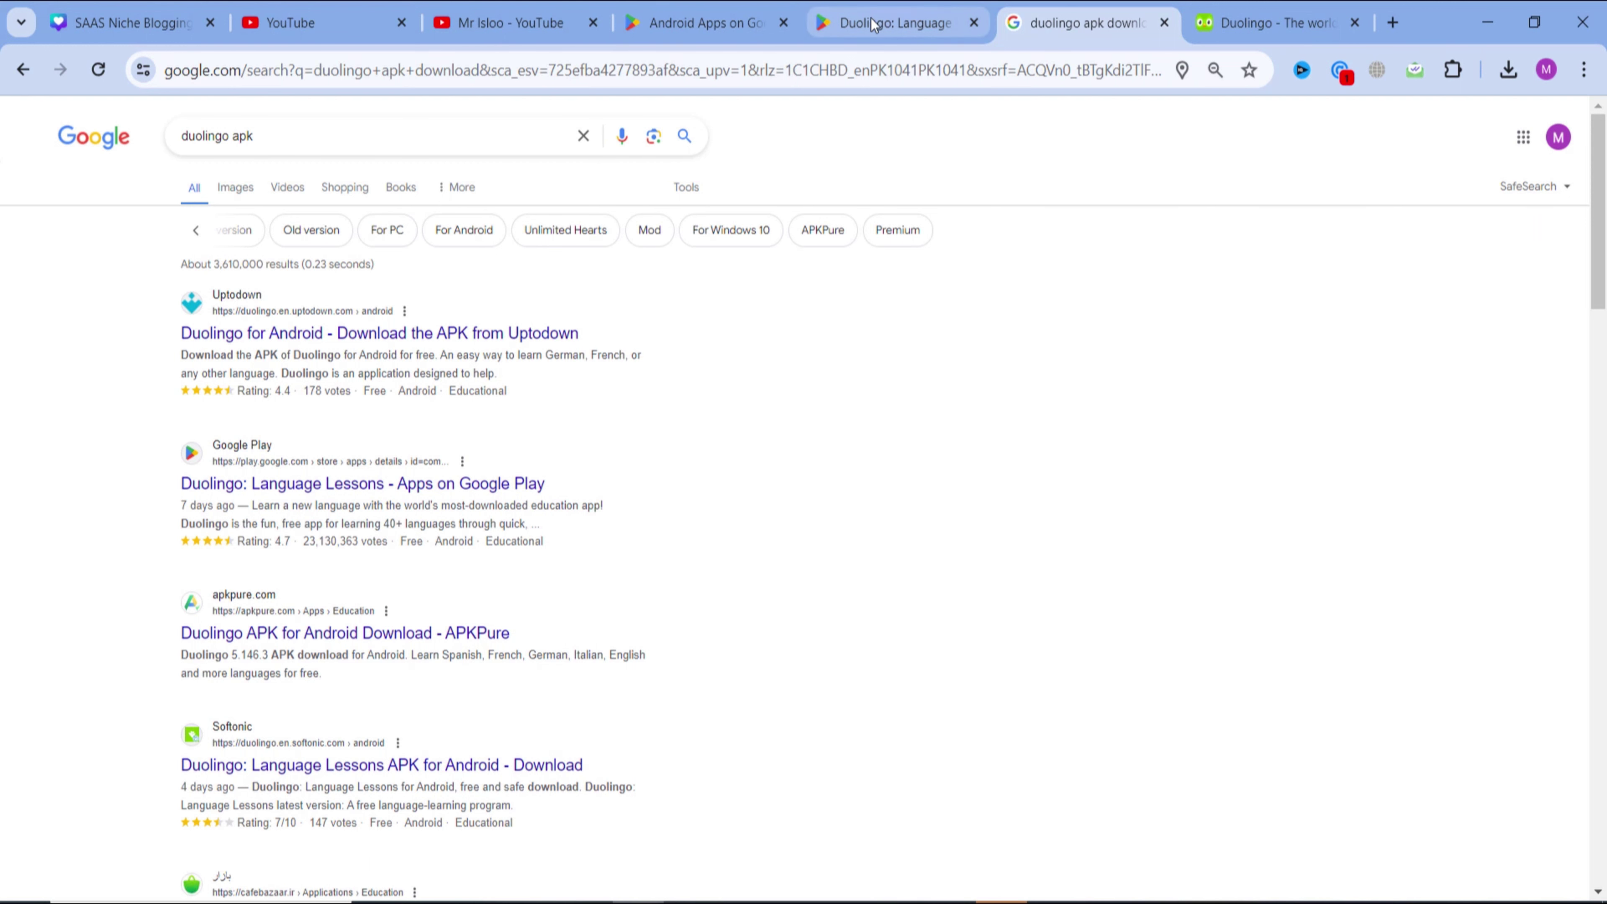
- Browse the app categories on the Google Play apps page, from popular apps through productivity, messaging and music to health & fitness
left_click(696, 23)
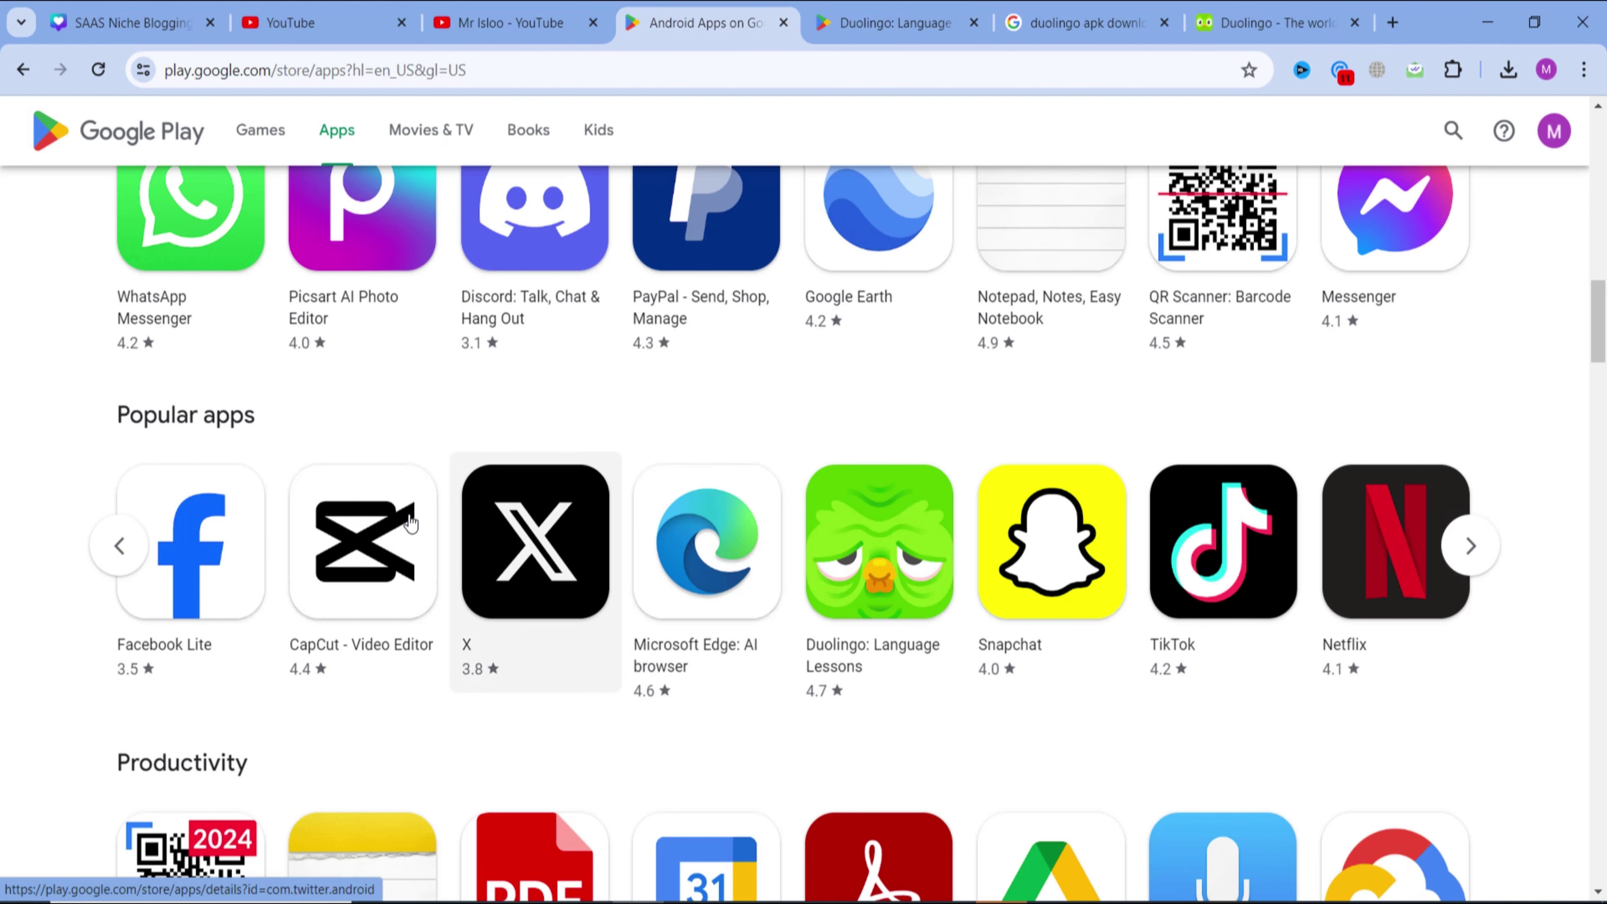
scroll(183, 504, "down", 5)
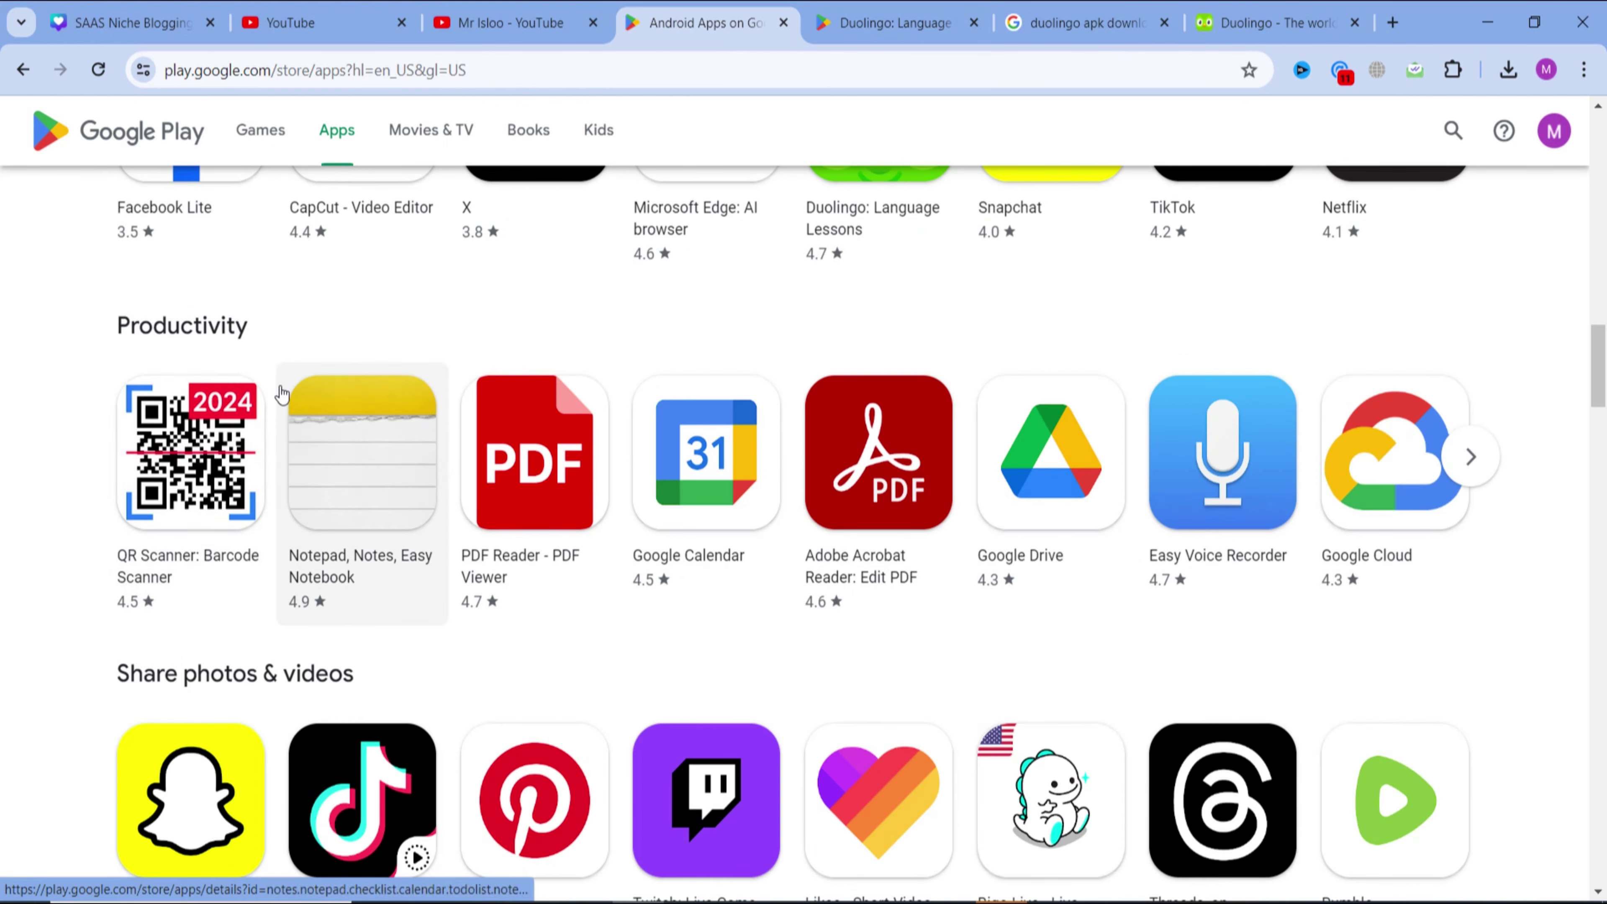
left_click_drag(226, 326, 104, 316)
scroll(310, 516, "down", 2)
scroll(310, 516, "down", 2)
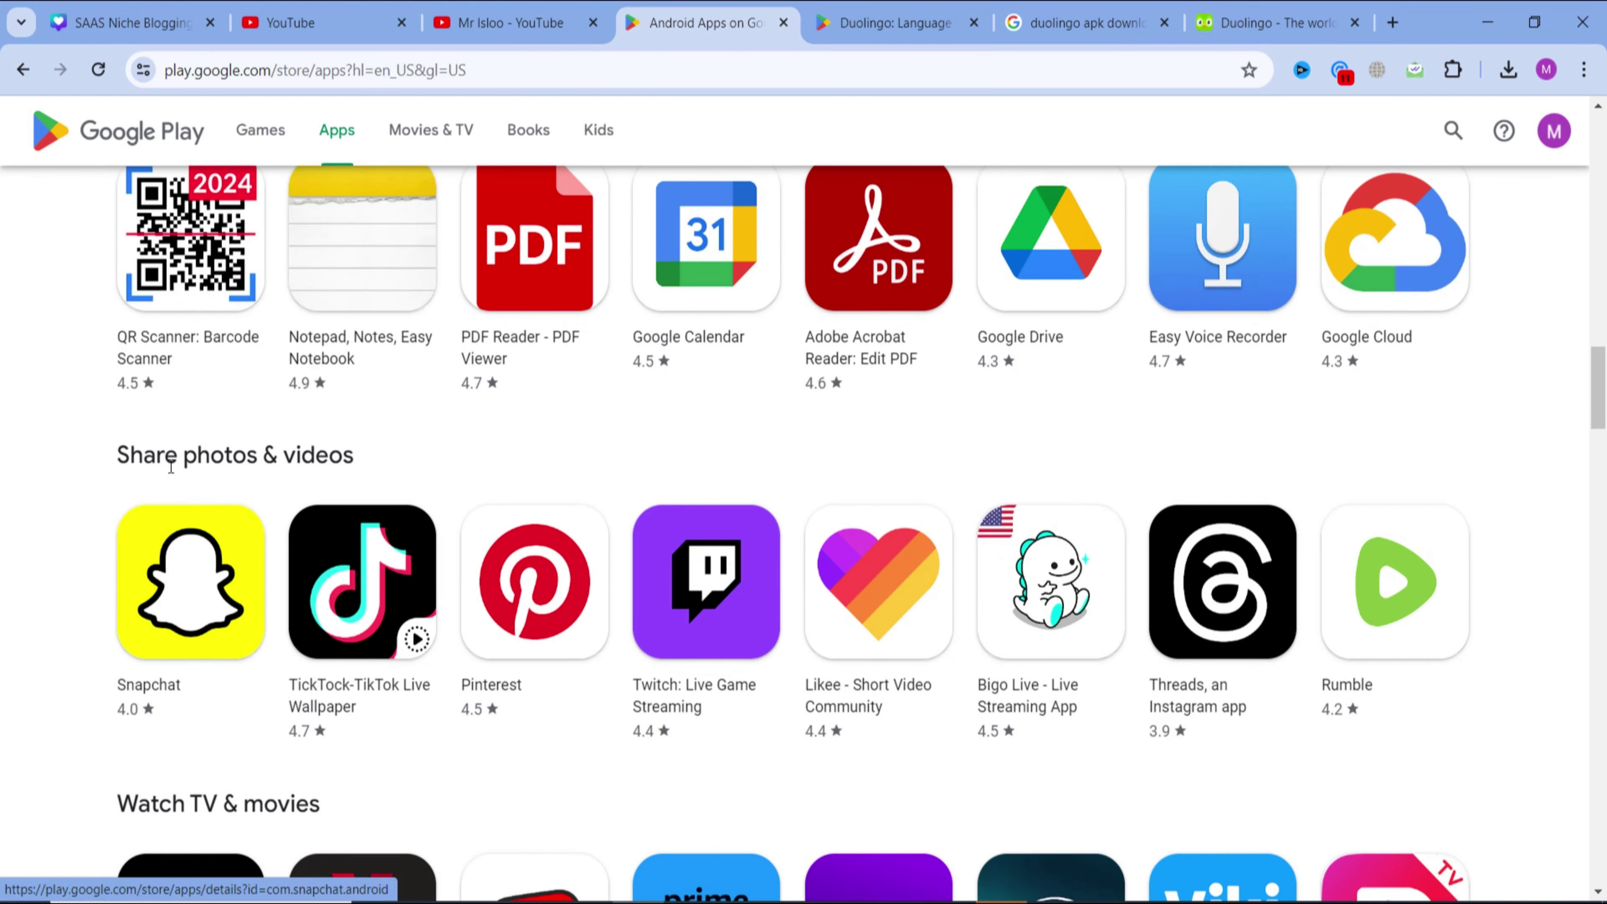
left_click_drag(143, 457, 329, 457)
left_click(389, 452)
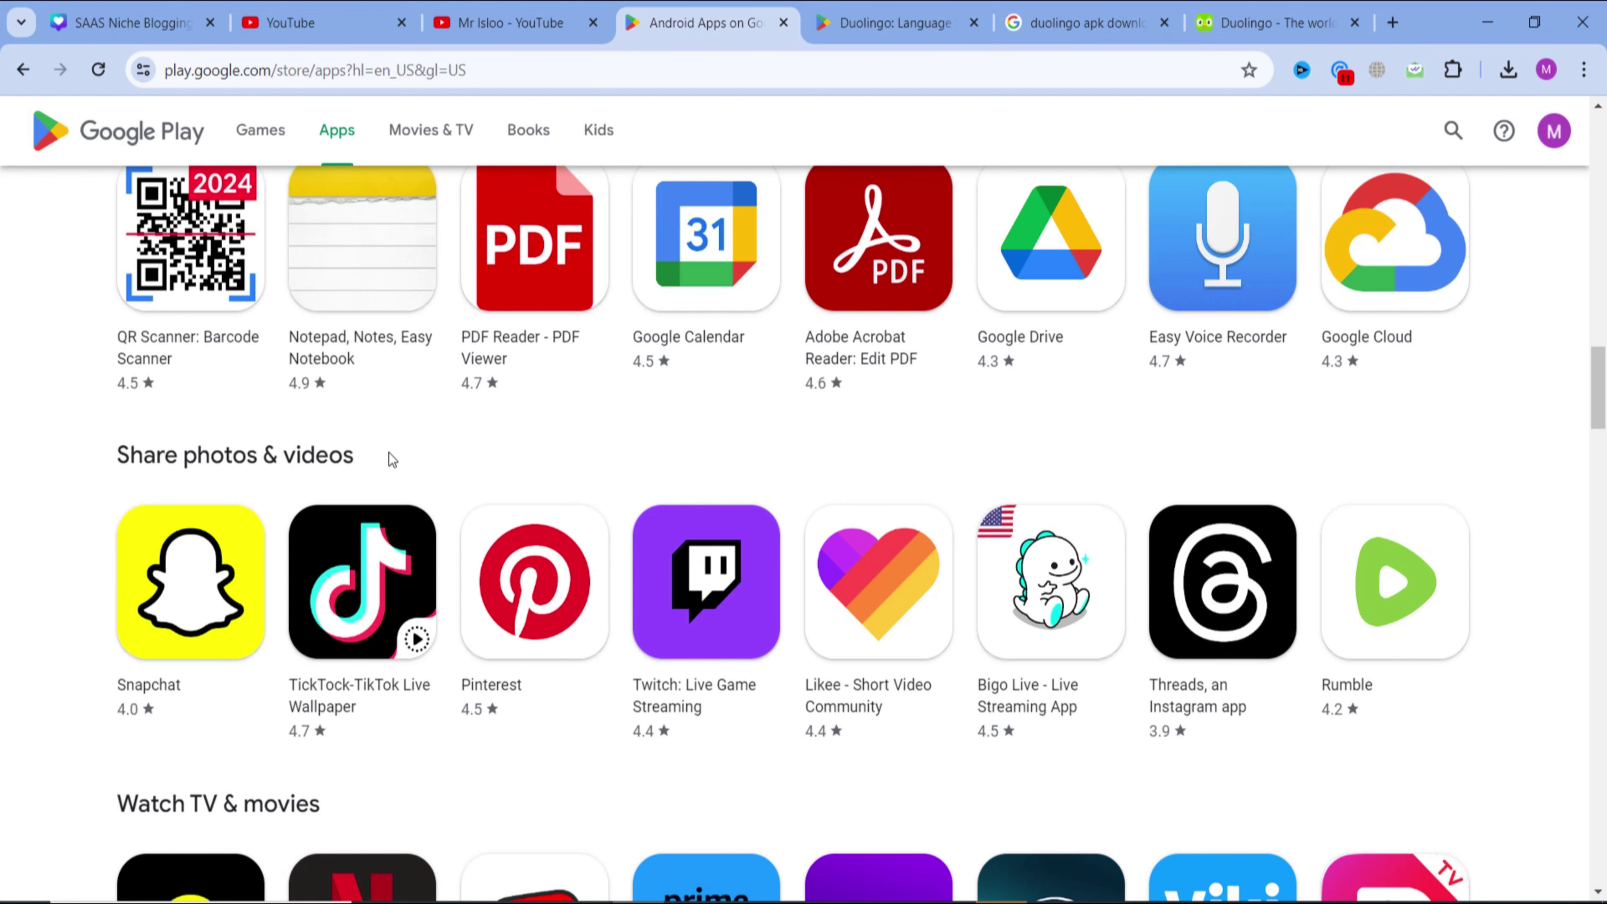
scroll(391, 466, "down", 15)
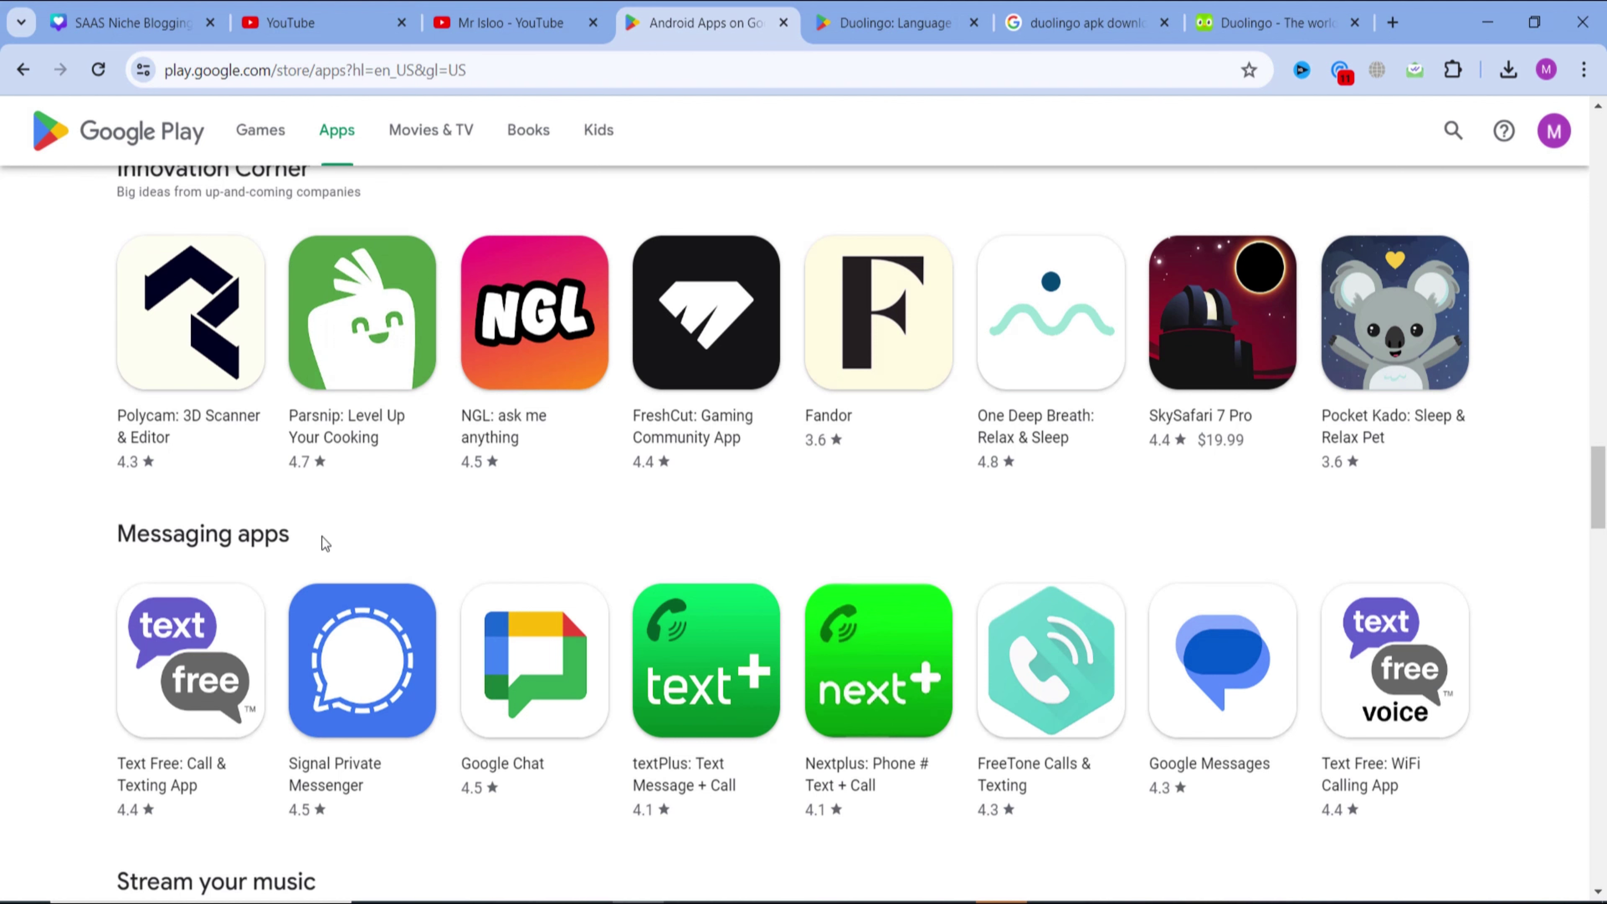
scroll(342, 535, "up", 2)
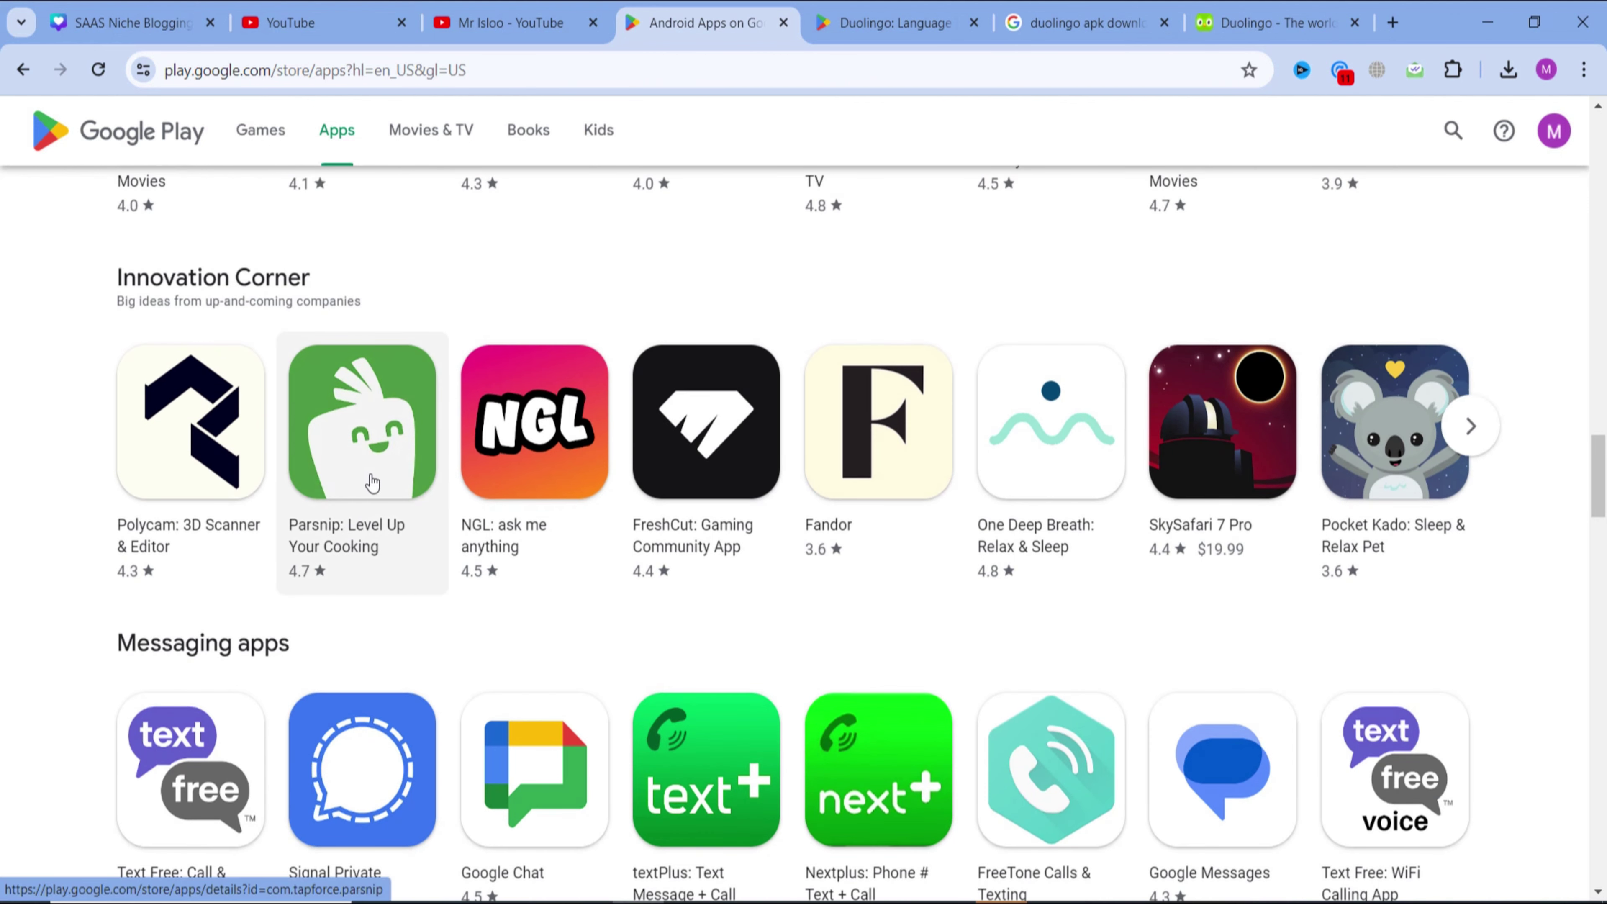
scroll(377, 501, "up", 3)
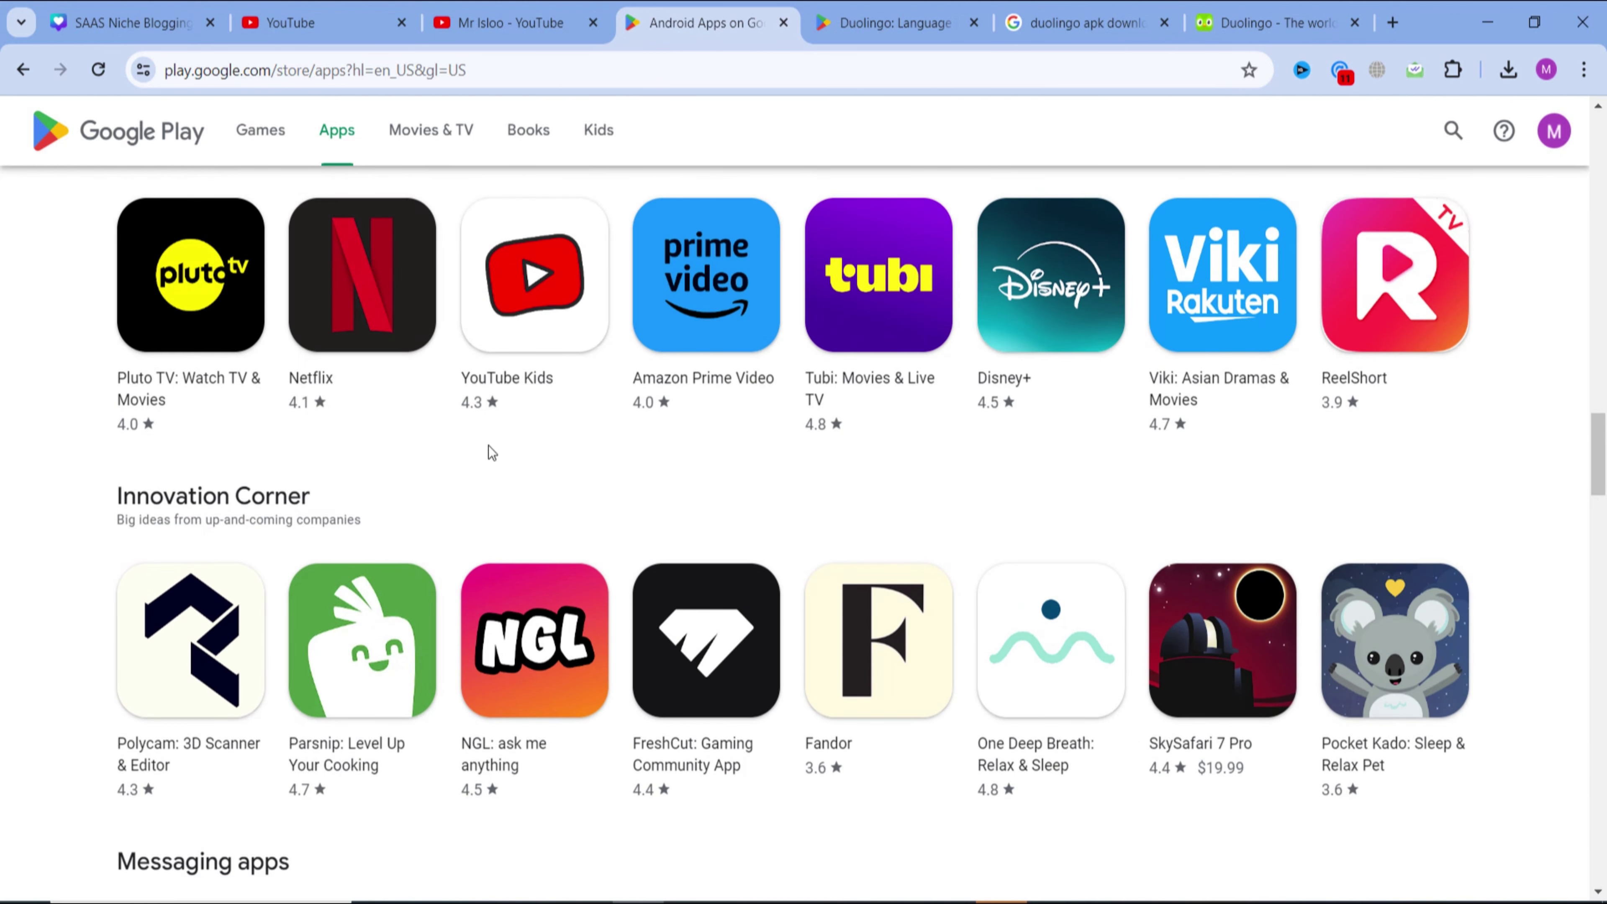
scroll(548, 606, "down", 12)
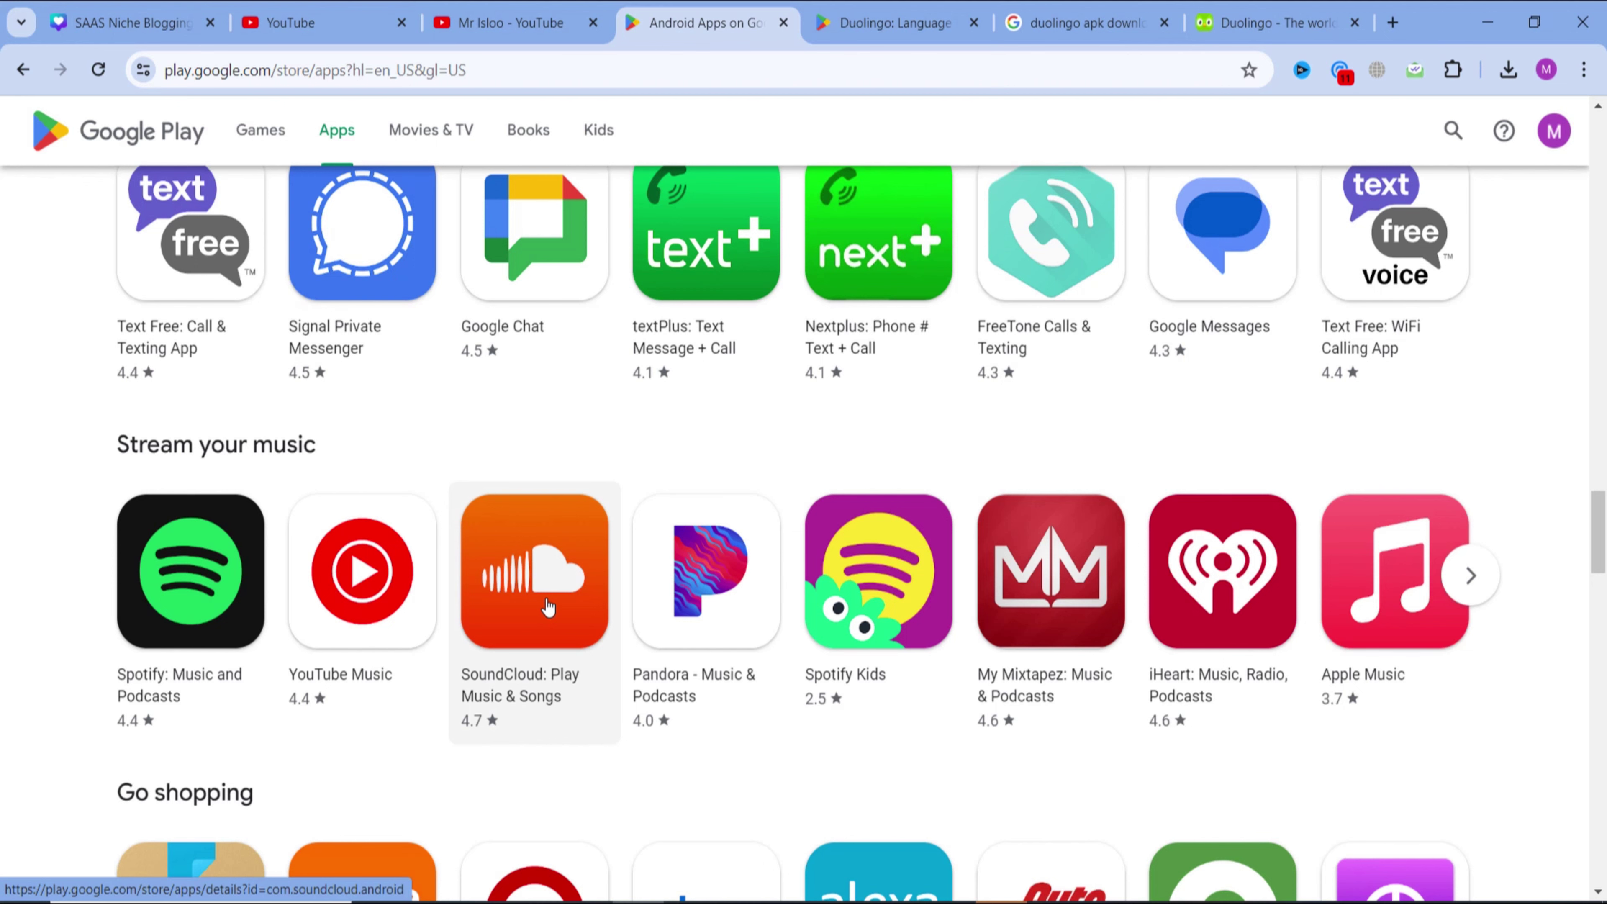
scroll(548, 606, "down", 18)
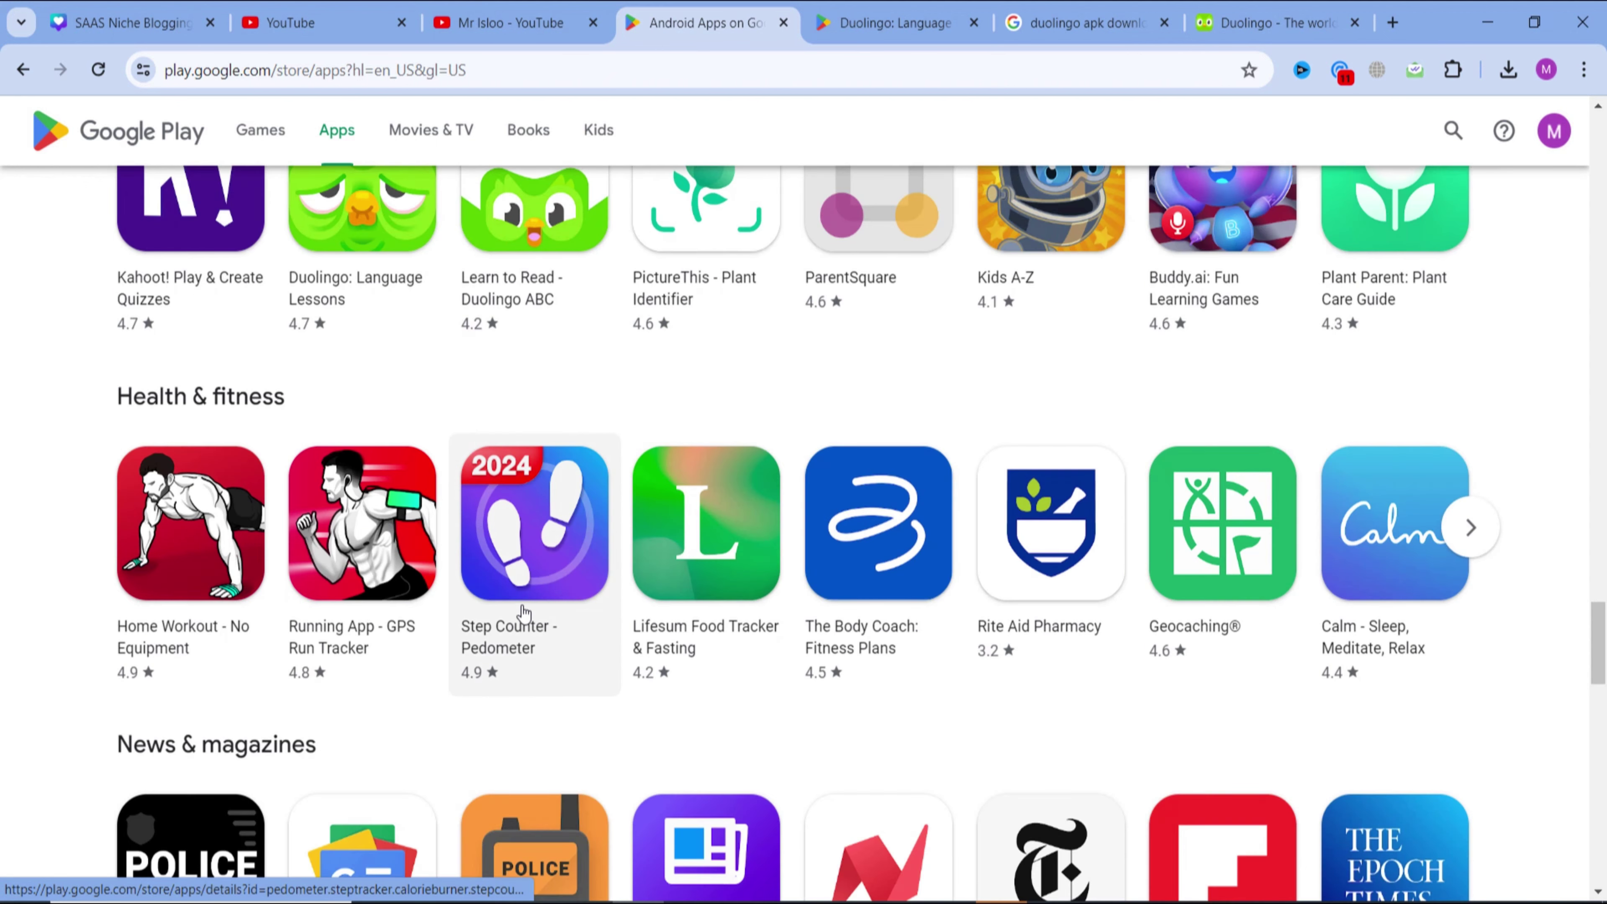
- Open the ParentSquare app's Google Play page and highlight its download count
scroll(522, 613, "up", 3)
left_click(878, 393)
double_click(258, 389)
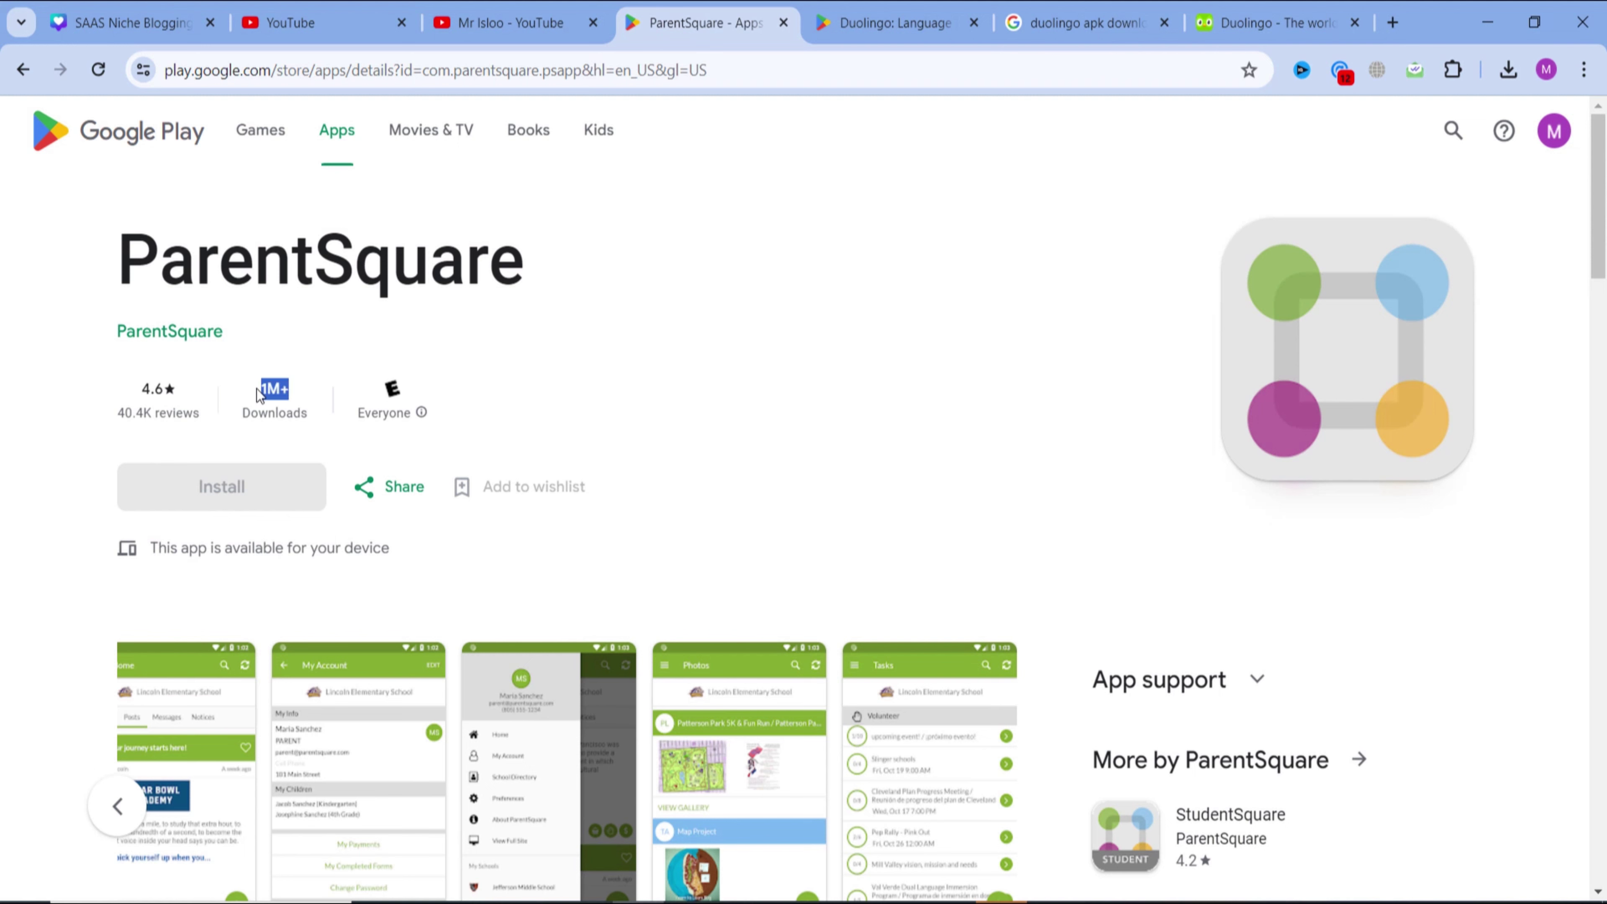
- Copy the app name ParentSquare from its store page and search Google for "parentsquare apk" using the matching suggestion
double_click(398, 247)
key("ctrl+c")
key("ctrl+Tab")
key("ctrl+Tab")
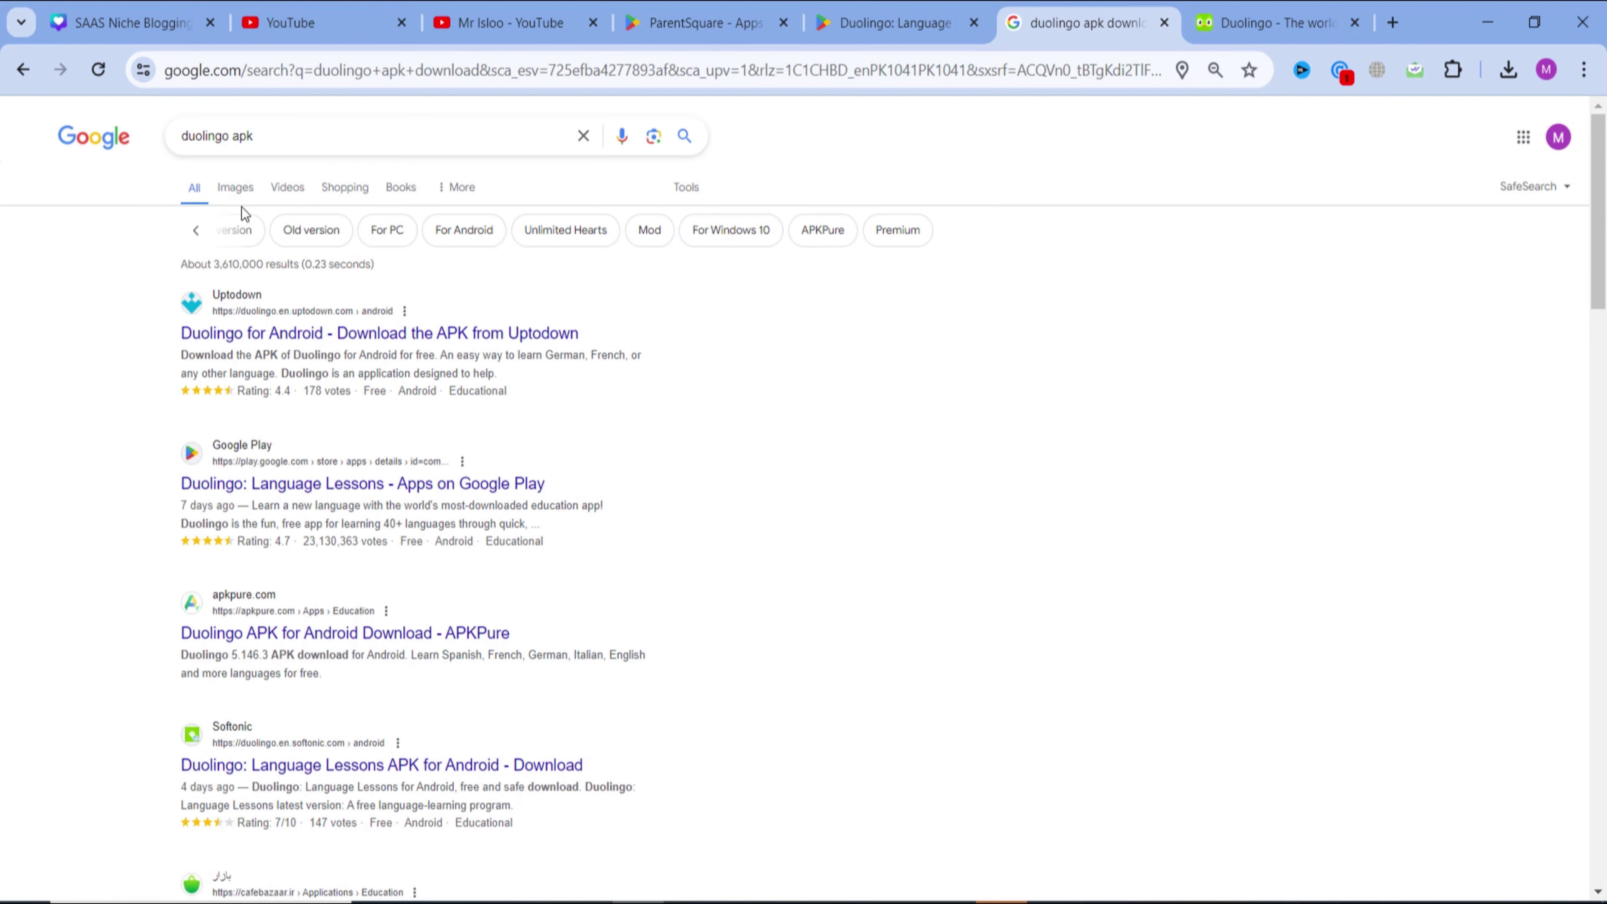
triple_click(235, 134)
key("ctrl+v")
type("a")
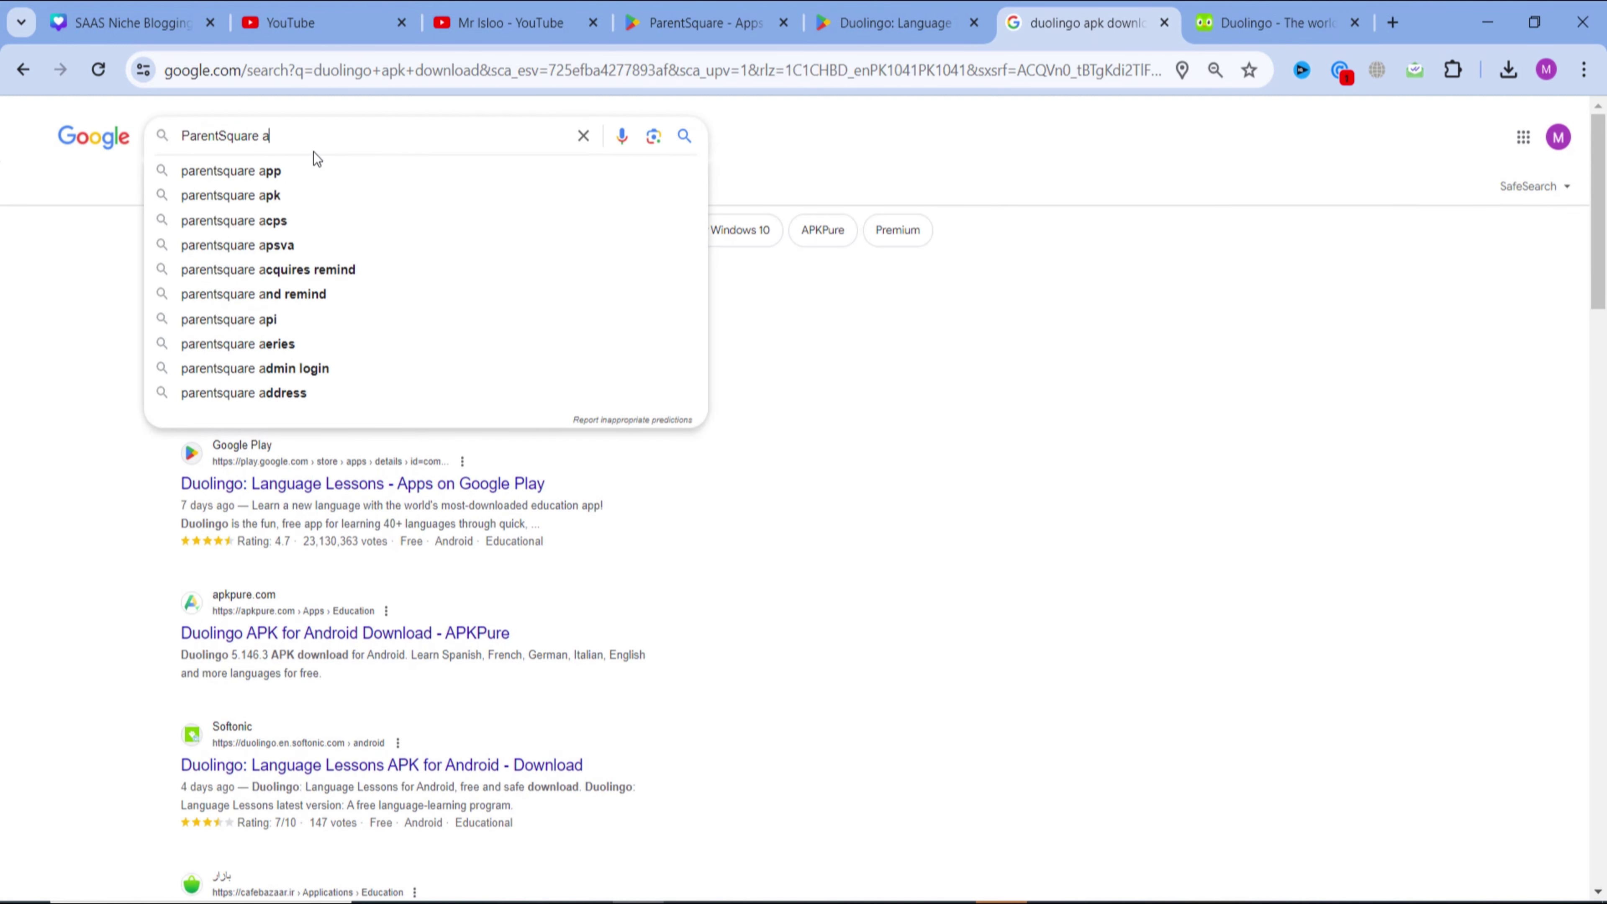
type("pk")
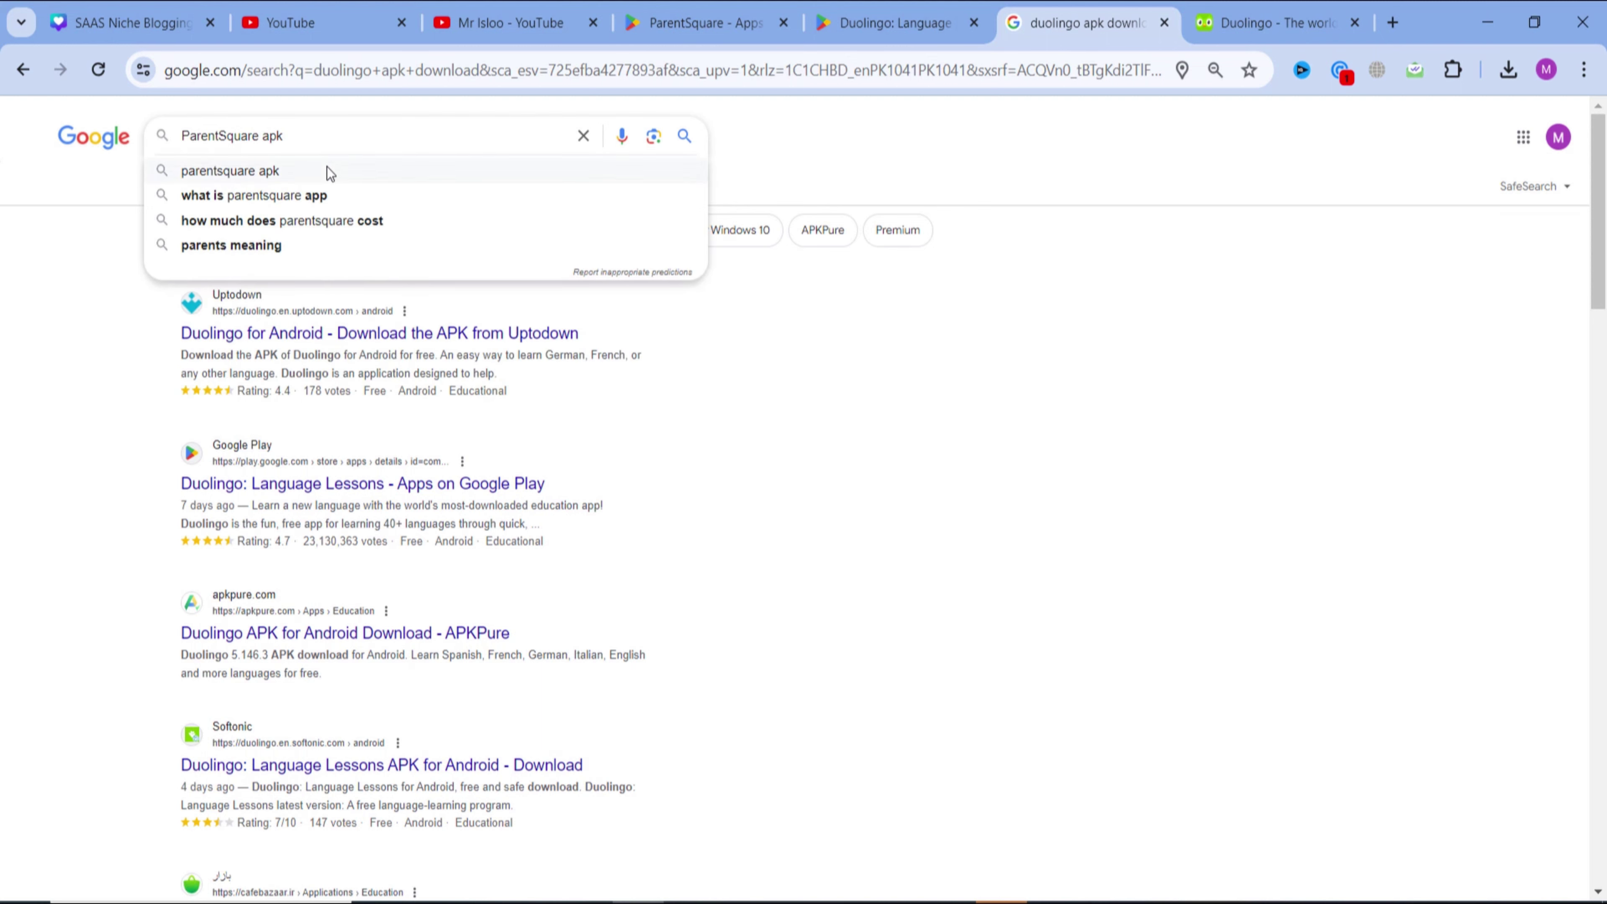
left_click(329, 170)
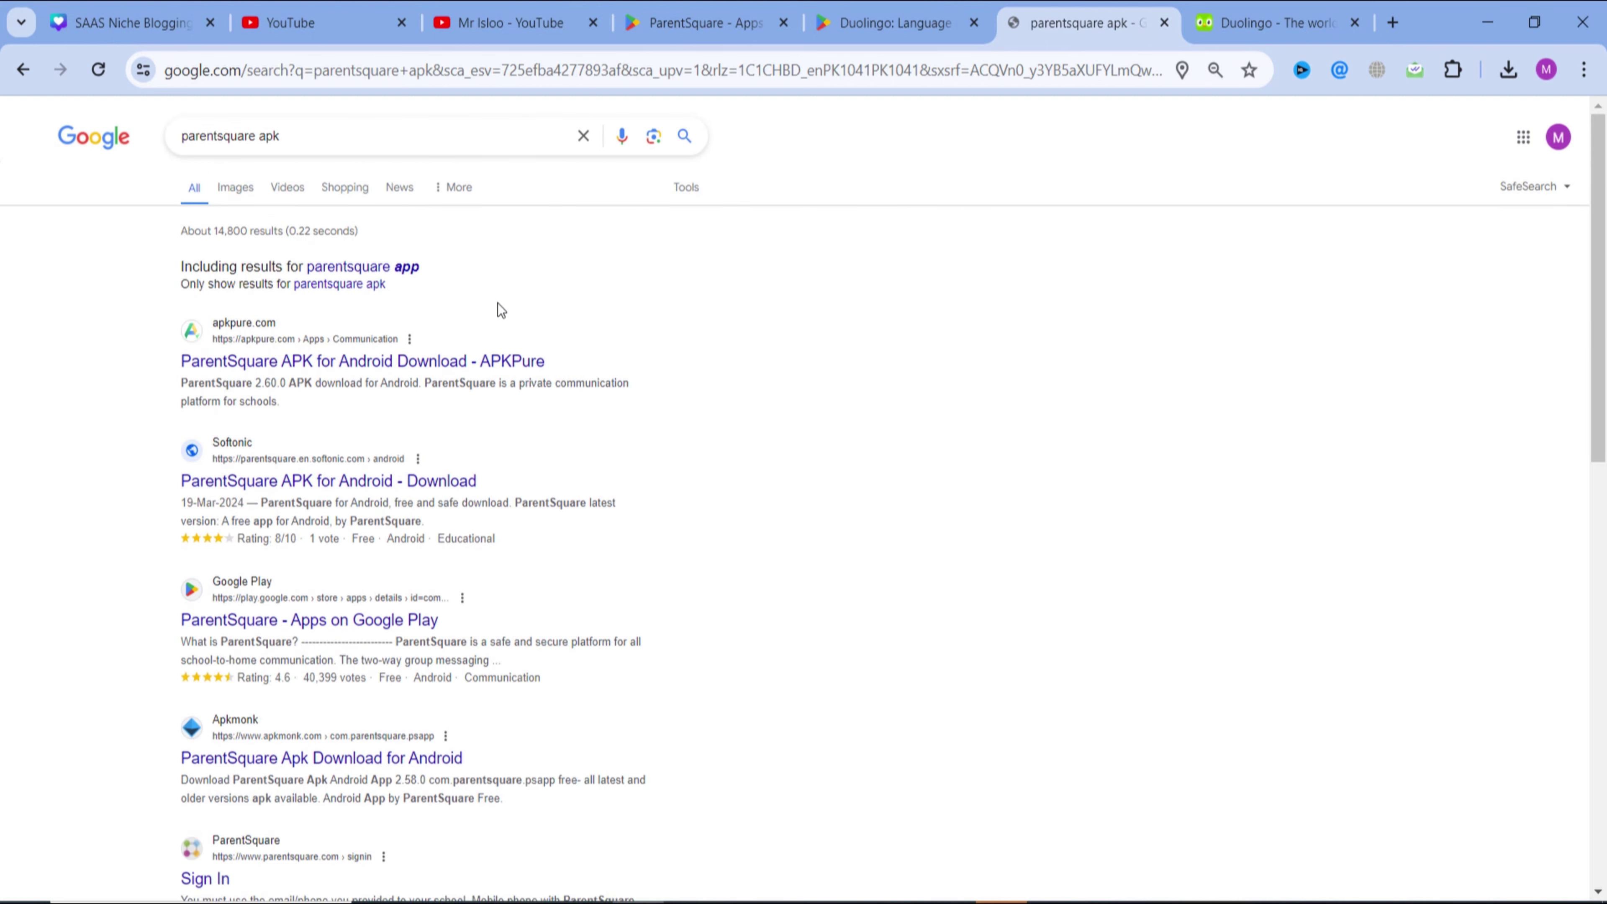
- Examine the competing sites in the "parentsquare apk" results, and go back to ParentSquare's Google Play page
scroll(675, 388, "down", 5)
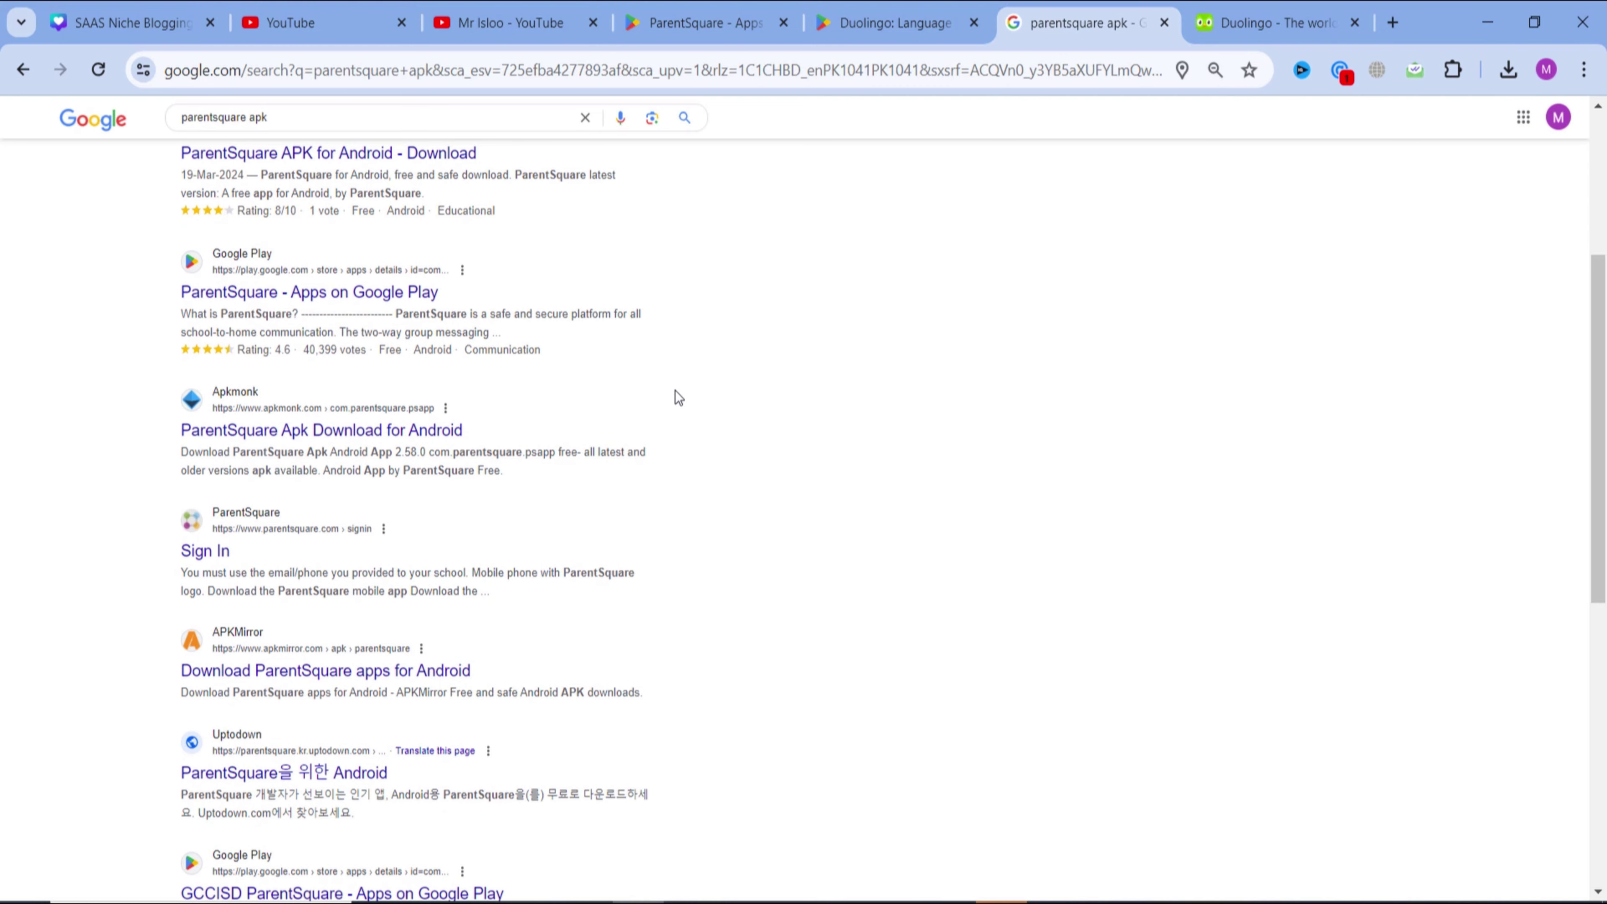
scroll(677, 396, "down", 7)
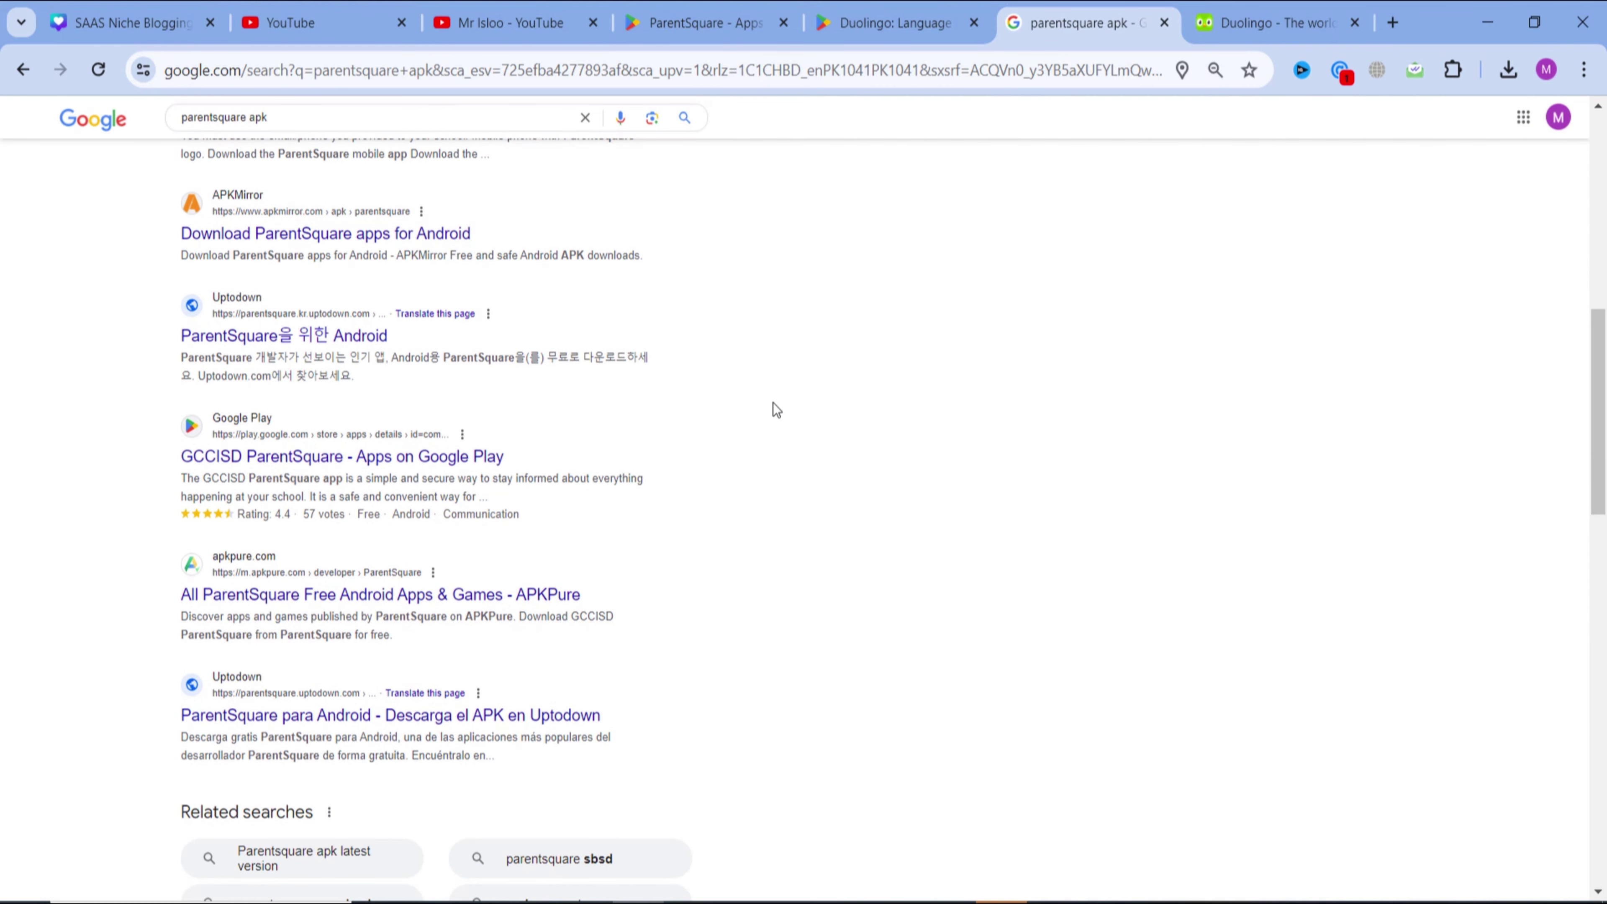
left_click(909, 10)
left_click(734, 23)
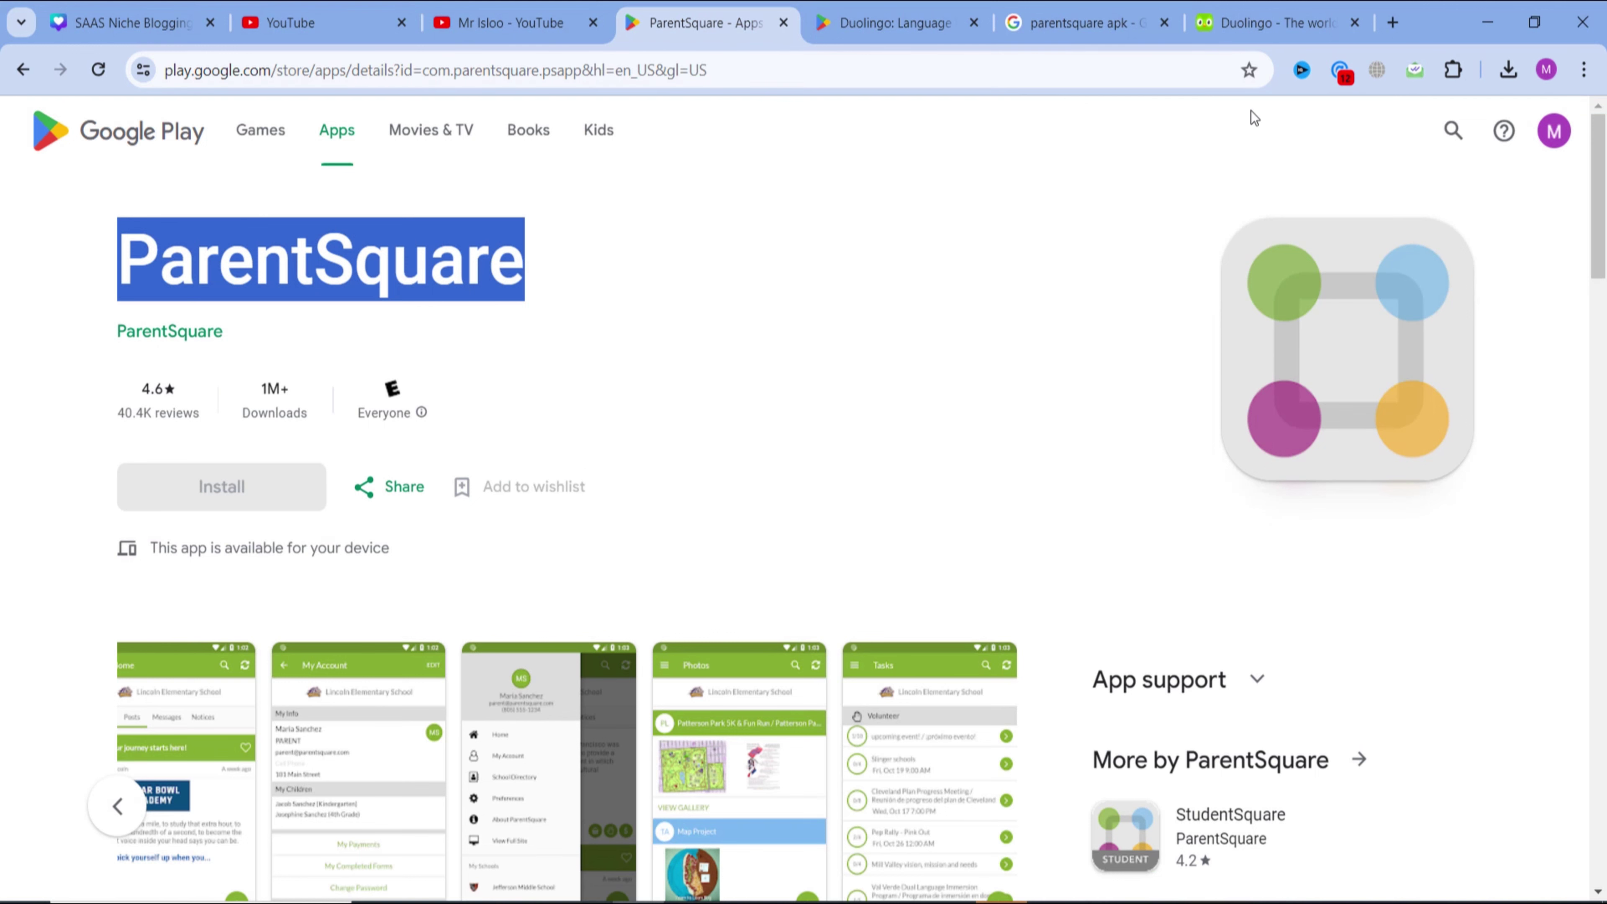
- Search Google for "play store categories games" in place of the ParentSquare query and open the Google Play games category page
left_click(1082, 23)
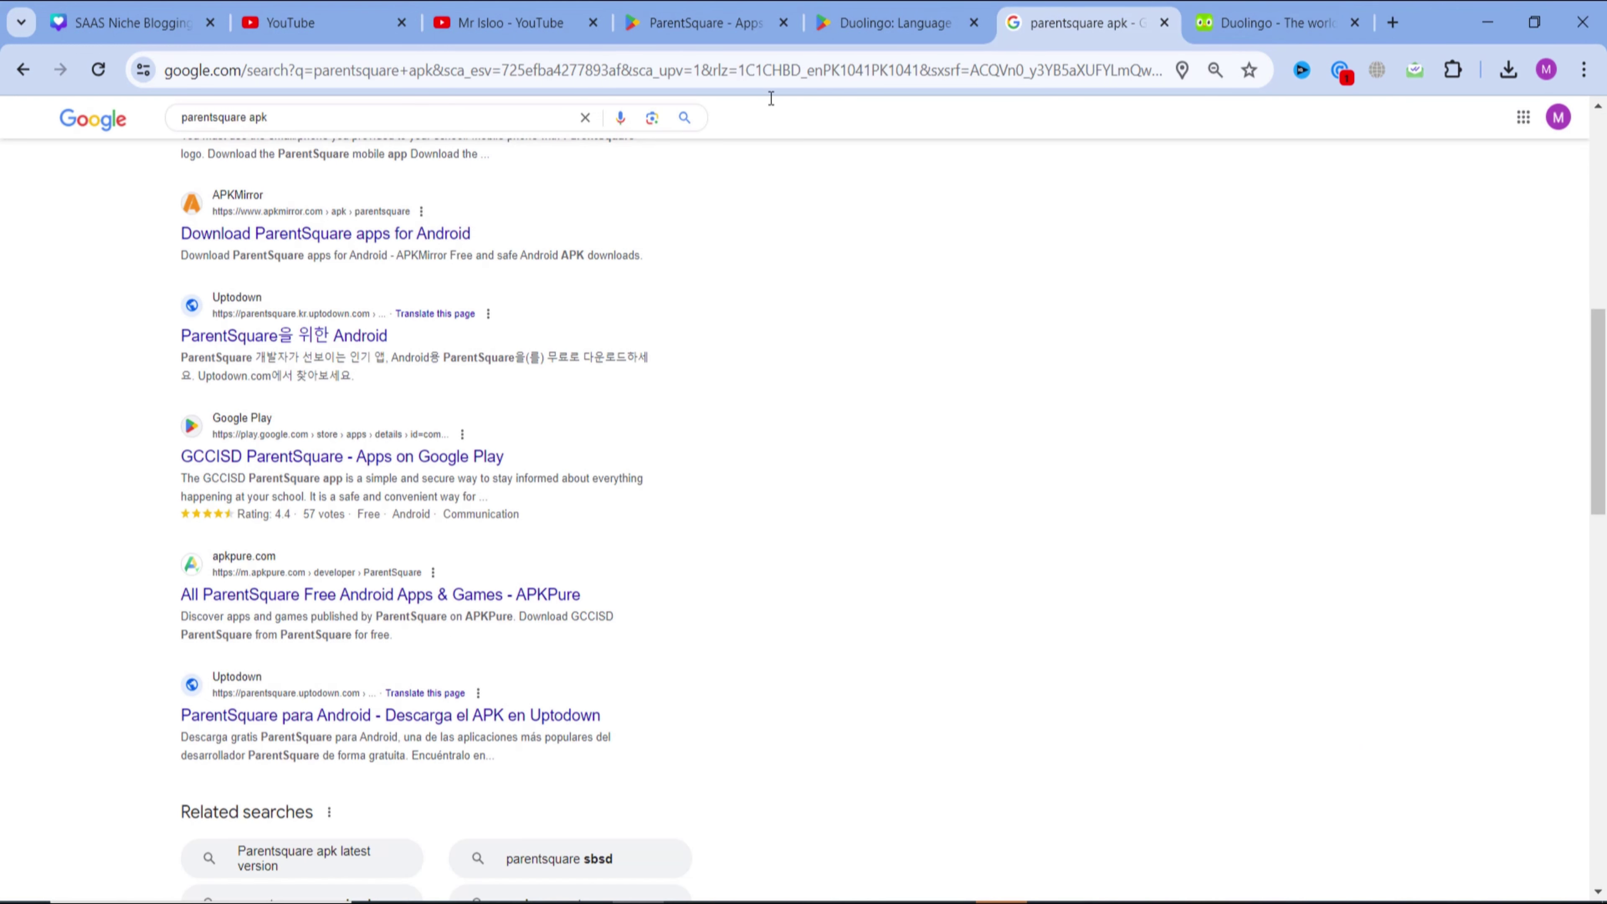
triple_click(447, 119)
key("BackSpace")
type("p")
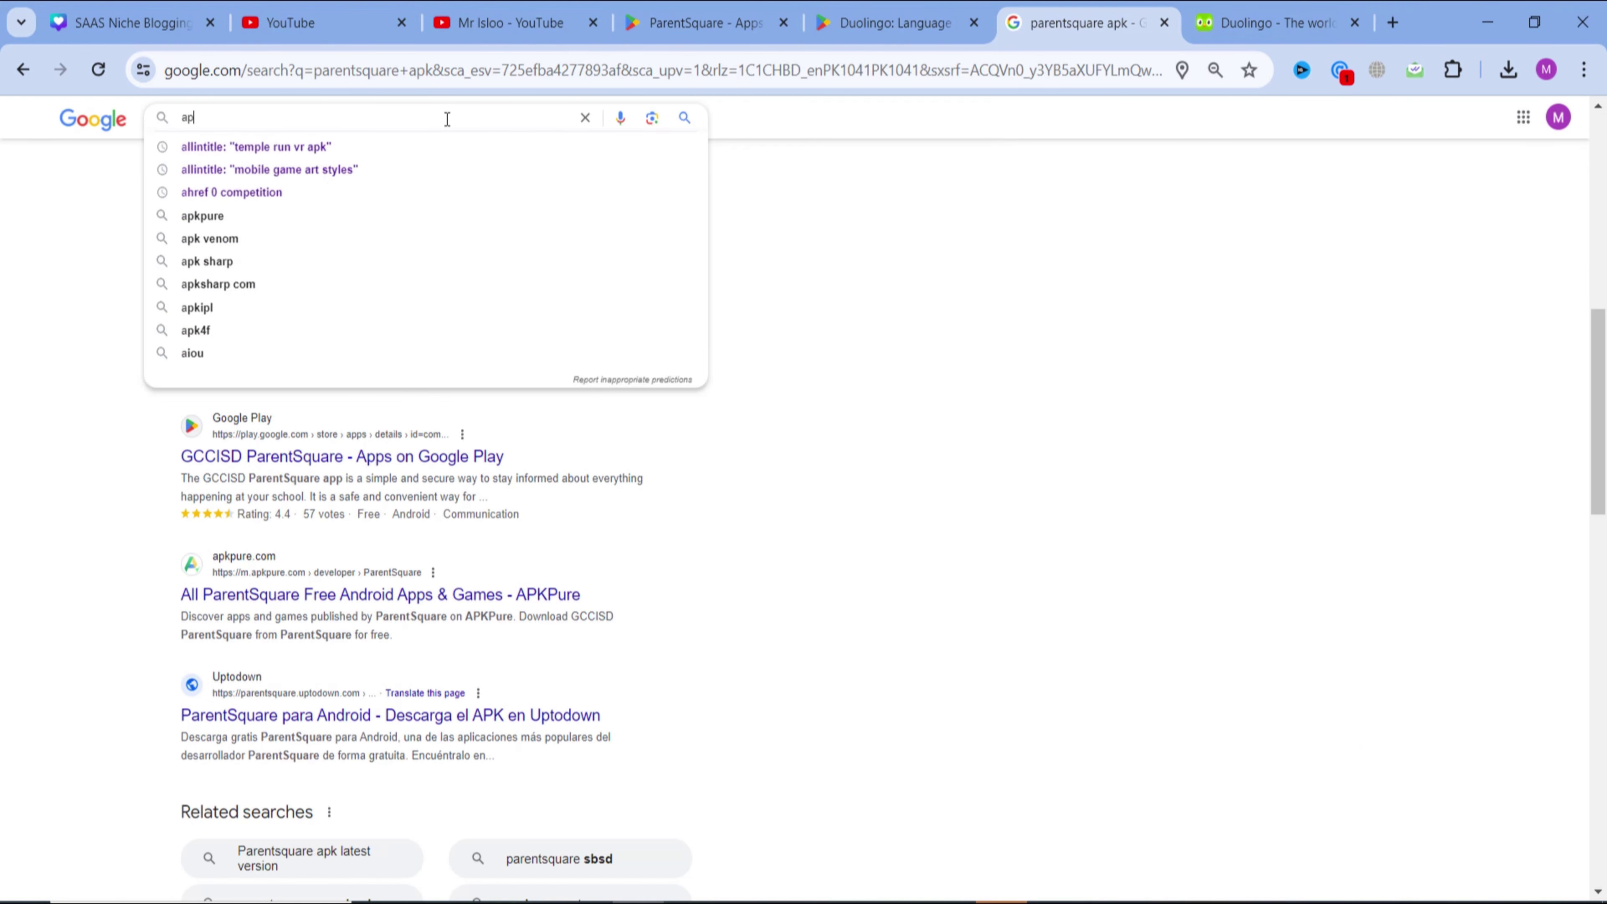
type("laysto")
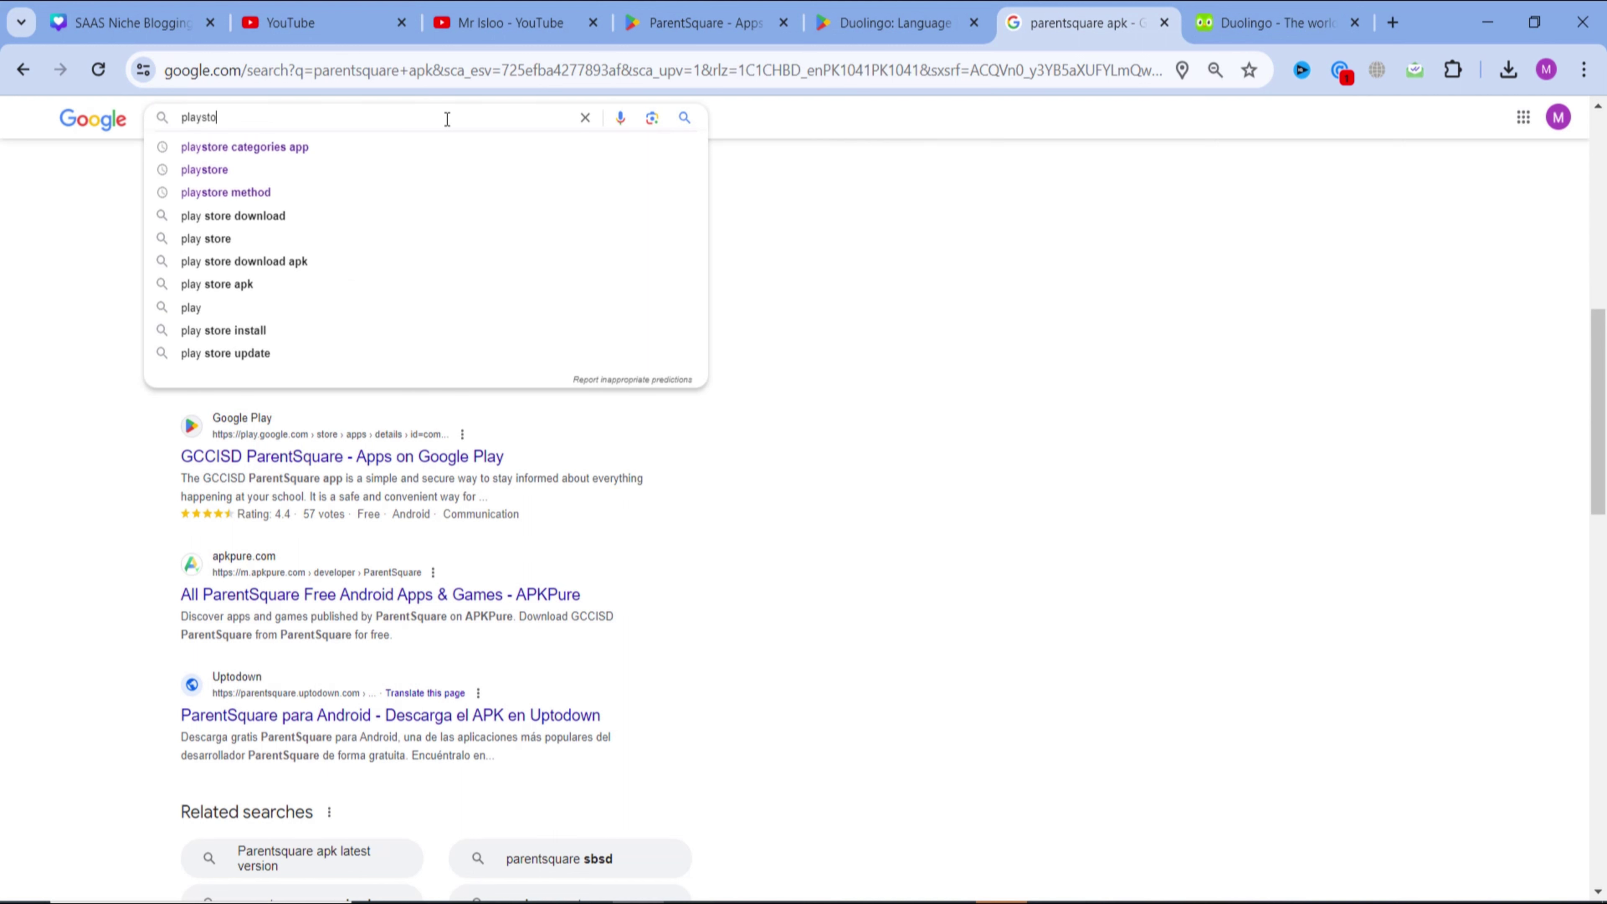
type("re cateogri")
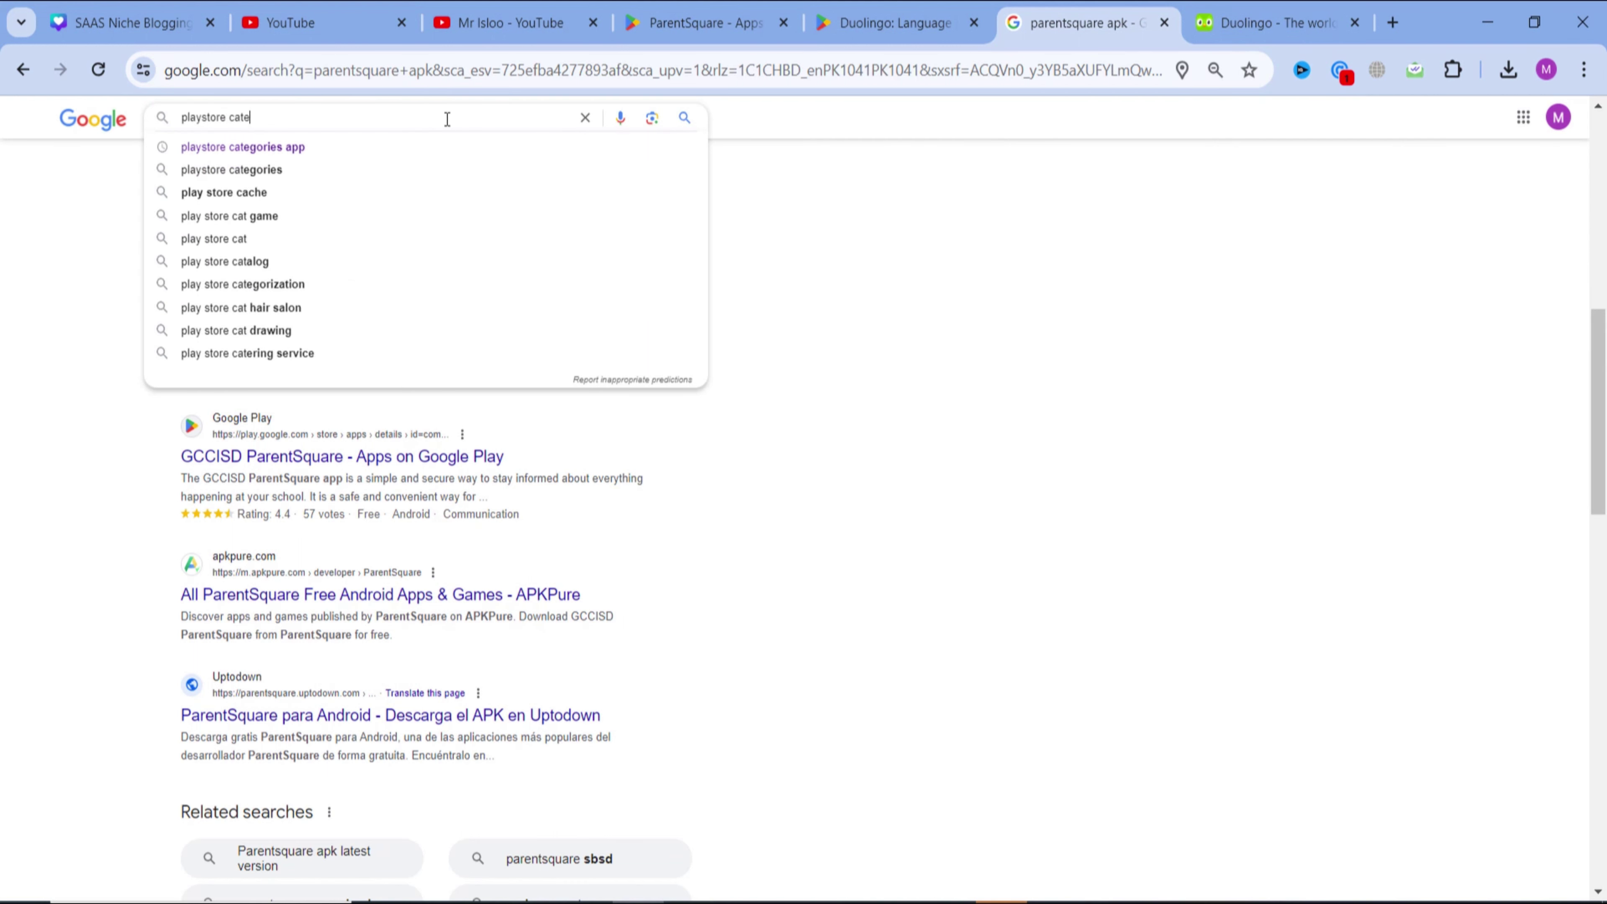
key("ctrl+a")
type("play store categories games")
key("Return")
left_click(312, 297)
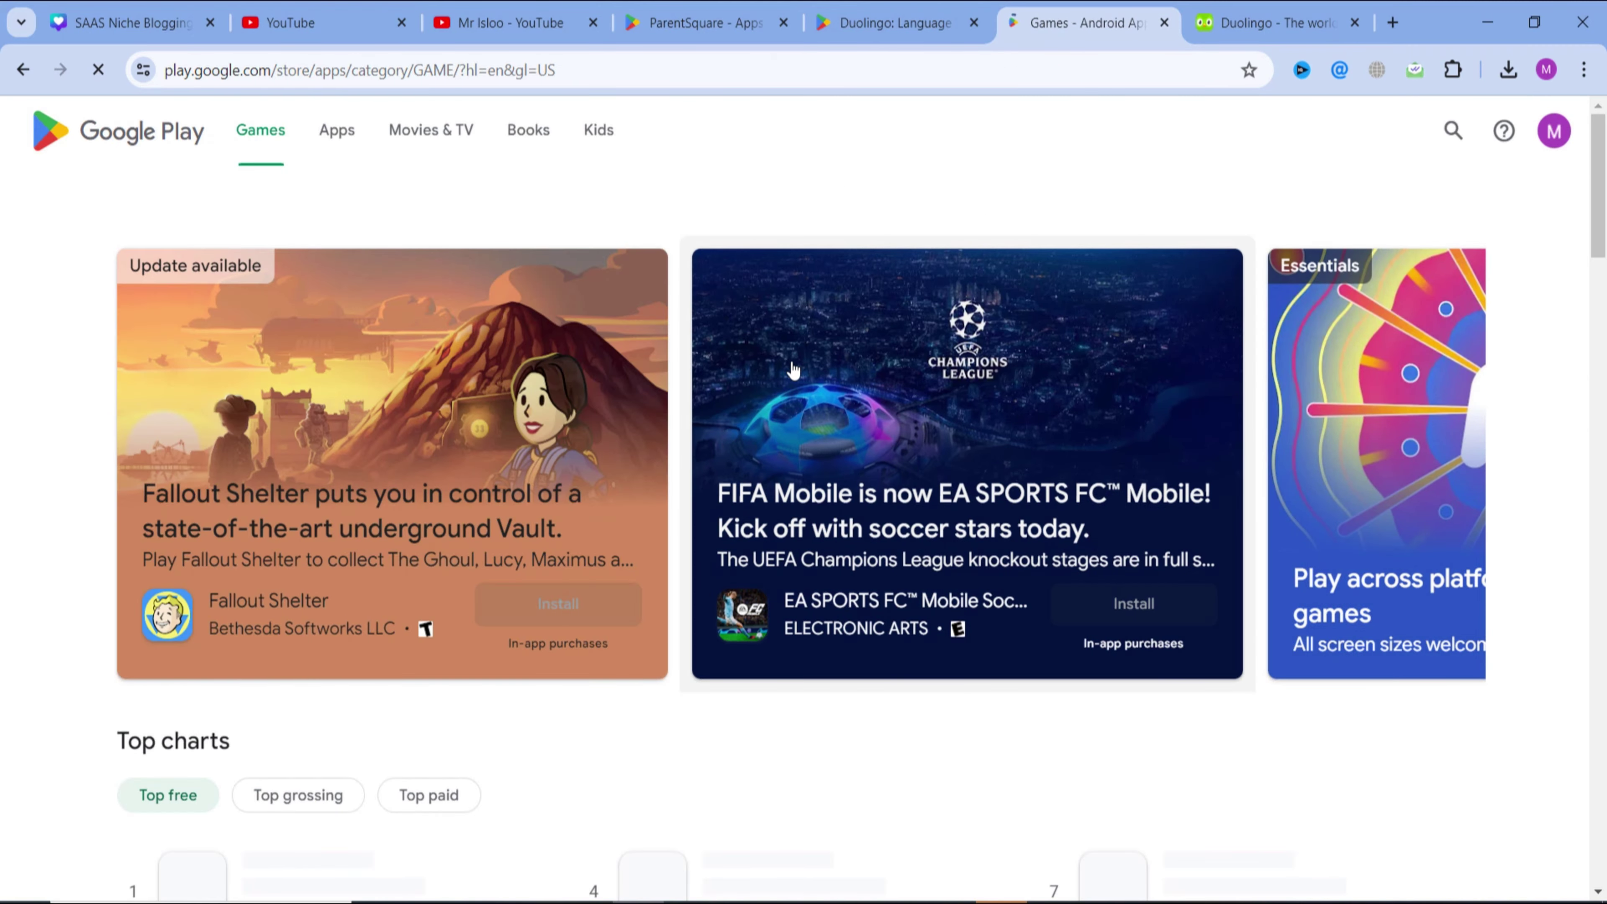
- Browse the Google Play games page from the top charts through the stylized, simulation, multiplayer and casual categories to pixelated games
scroll(683, 319, "down", 1)
scroll(684, 320, "down", 5)
scroll(567, 423, "up", 2)
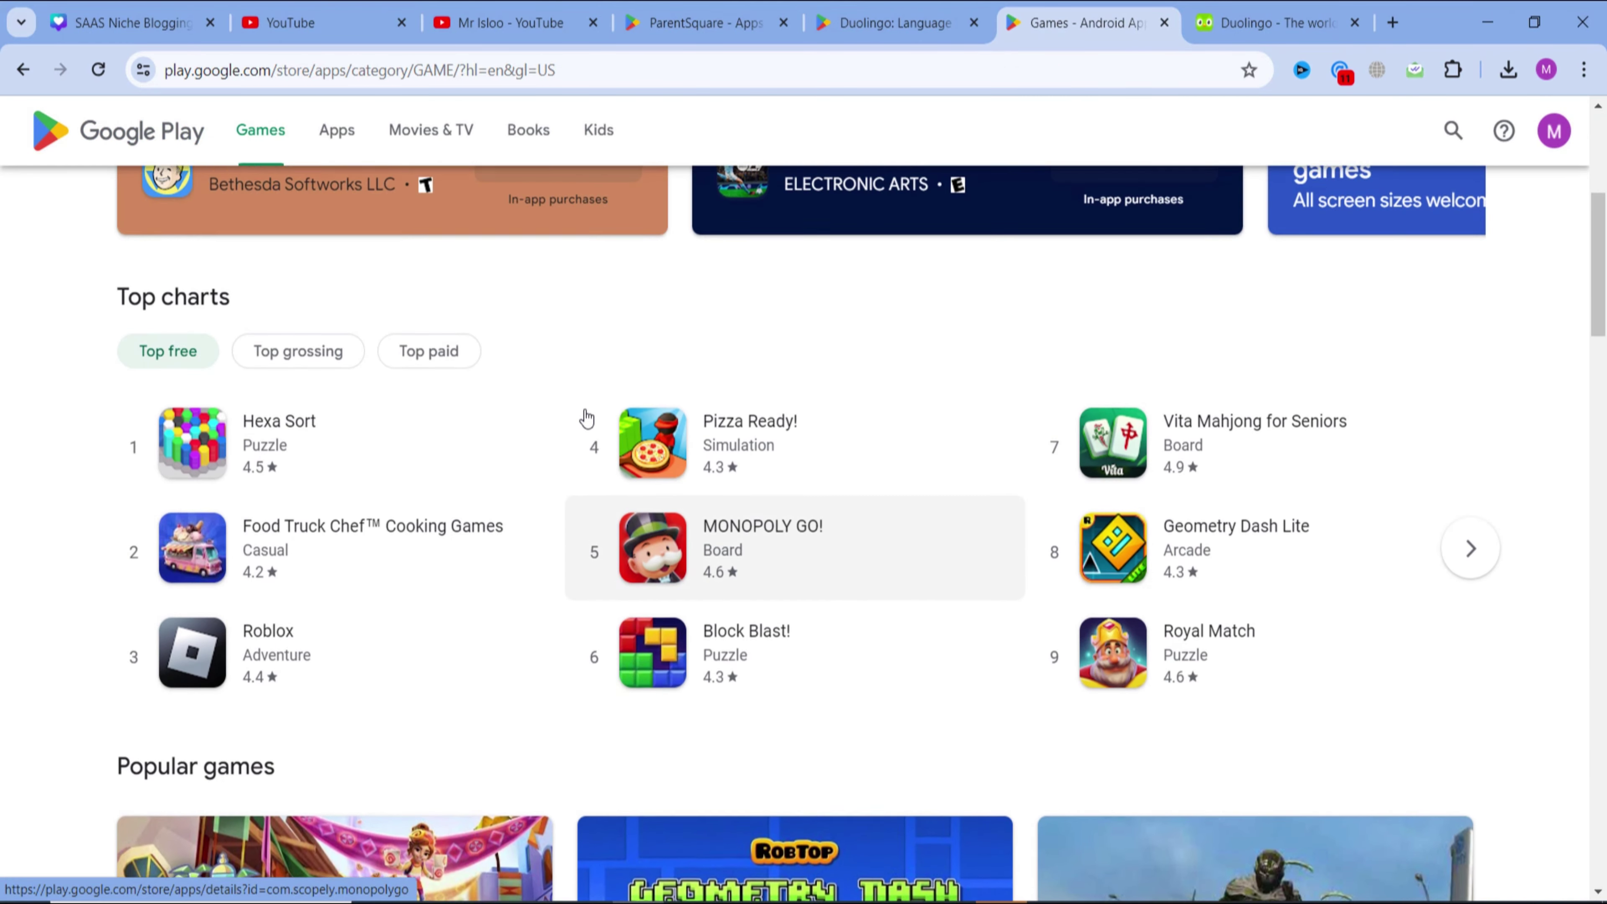
scroll(560, 406, "down", 5)
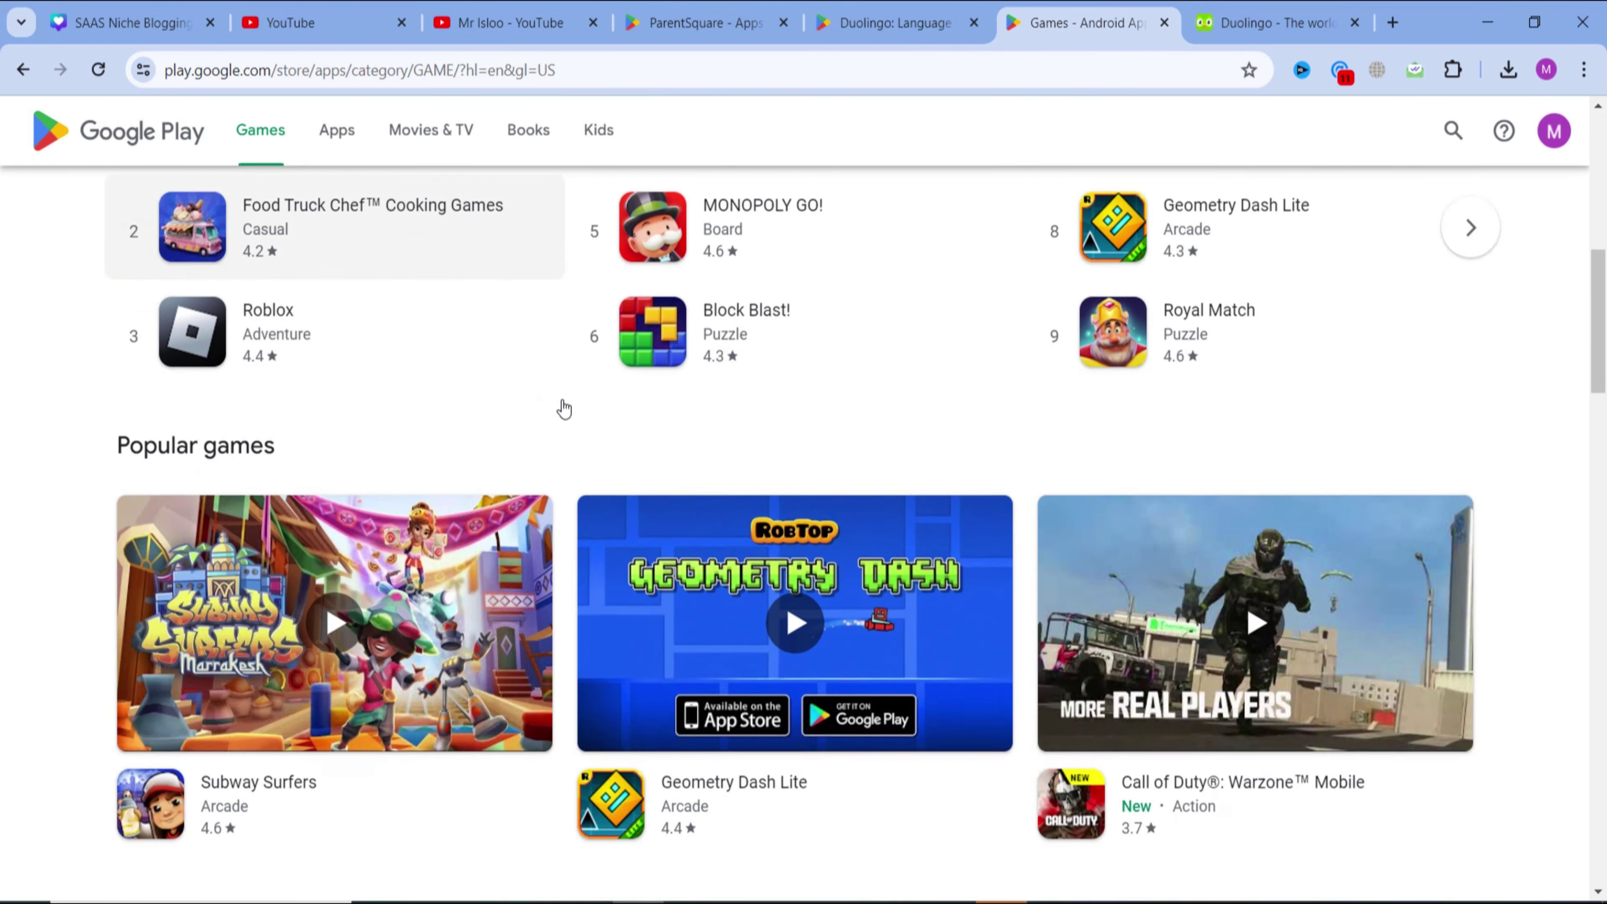
scroll(576, 416, "down", 15)
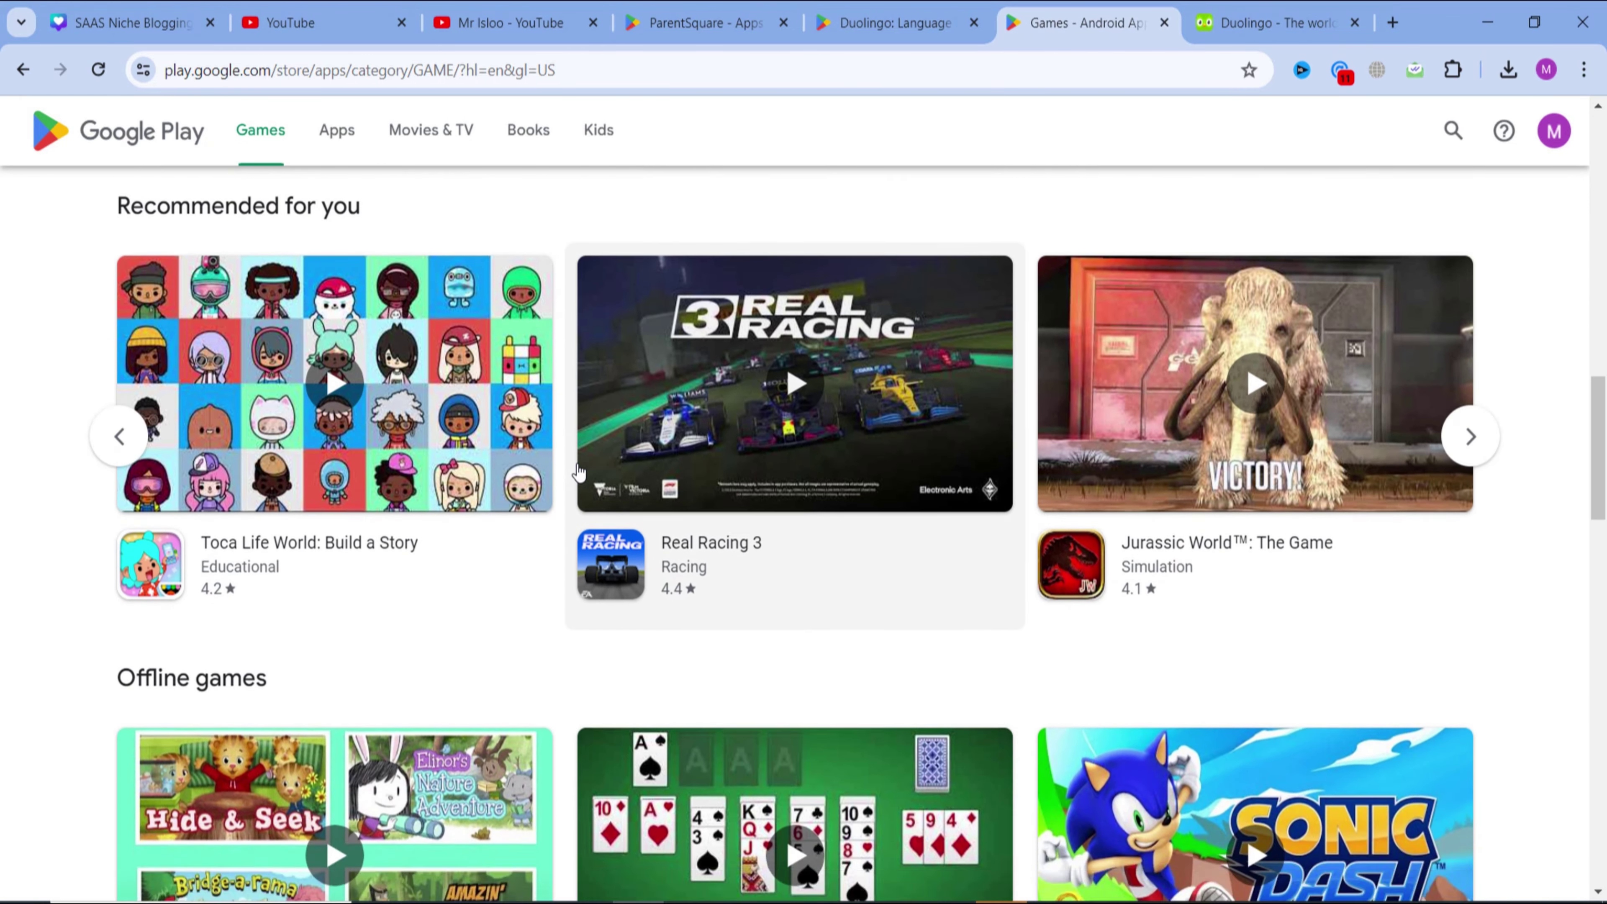
scroll(559, 459, "down", 5)
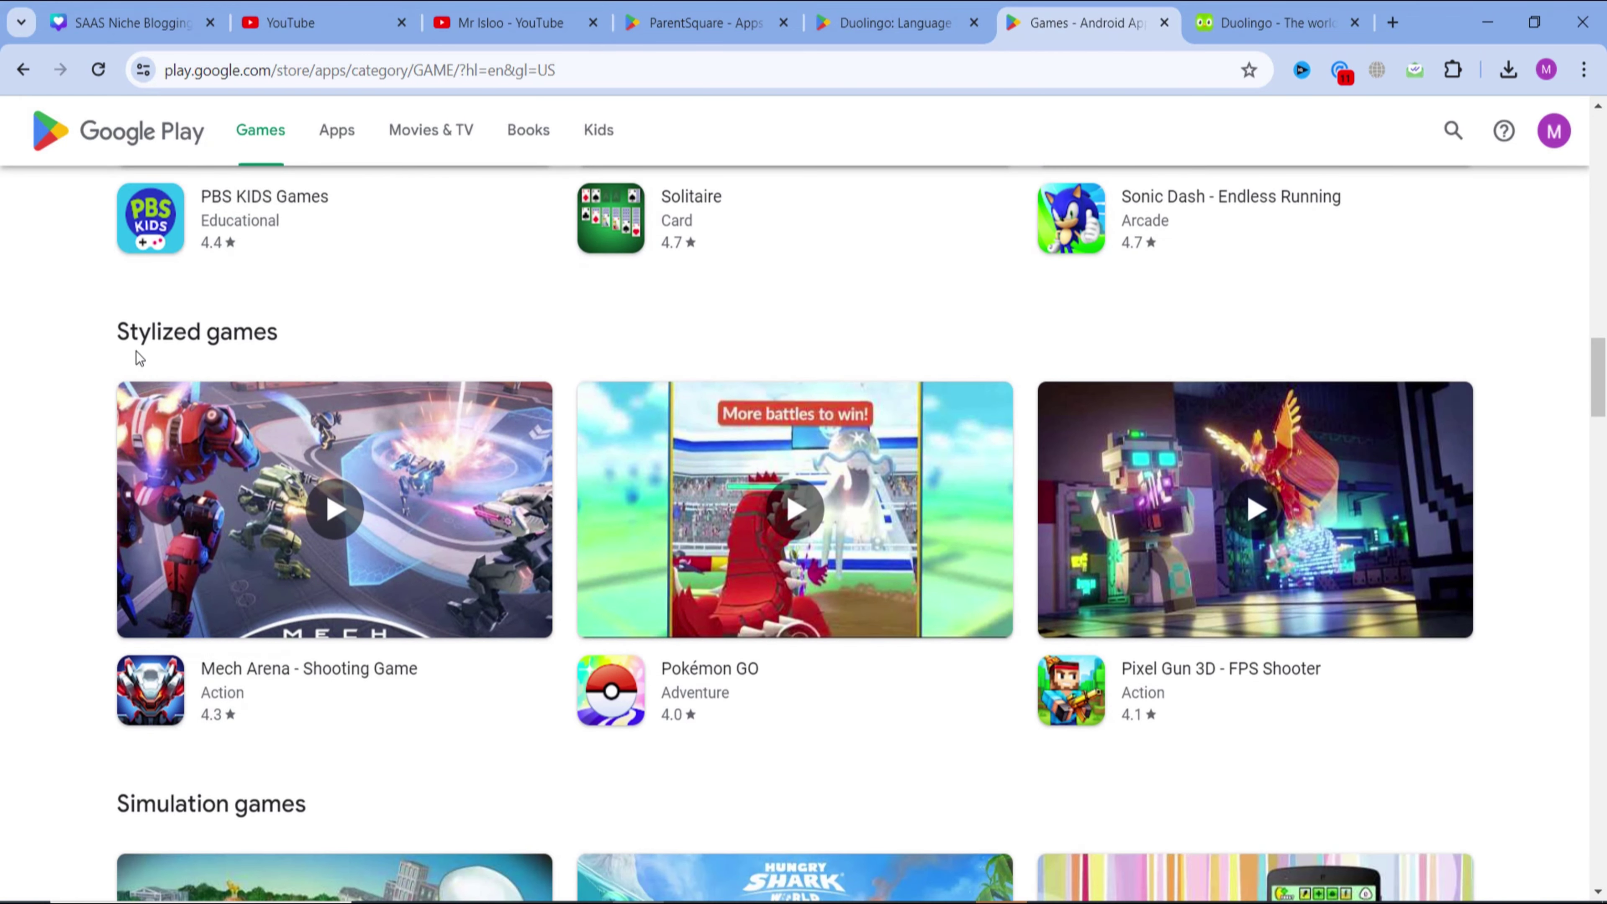
left_click_drag(109, 345, 310, 334)
scroll(374, 342, "down", 6)
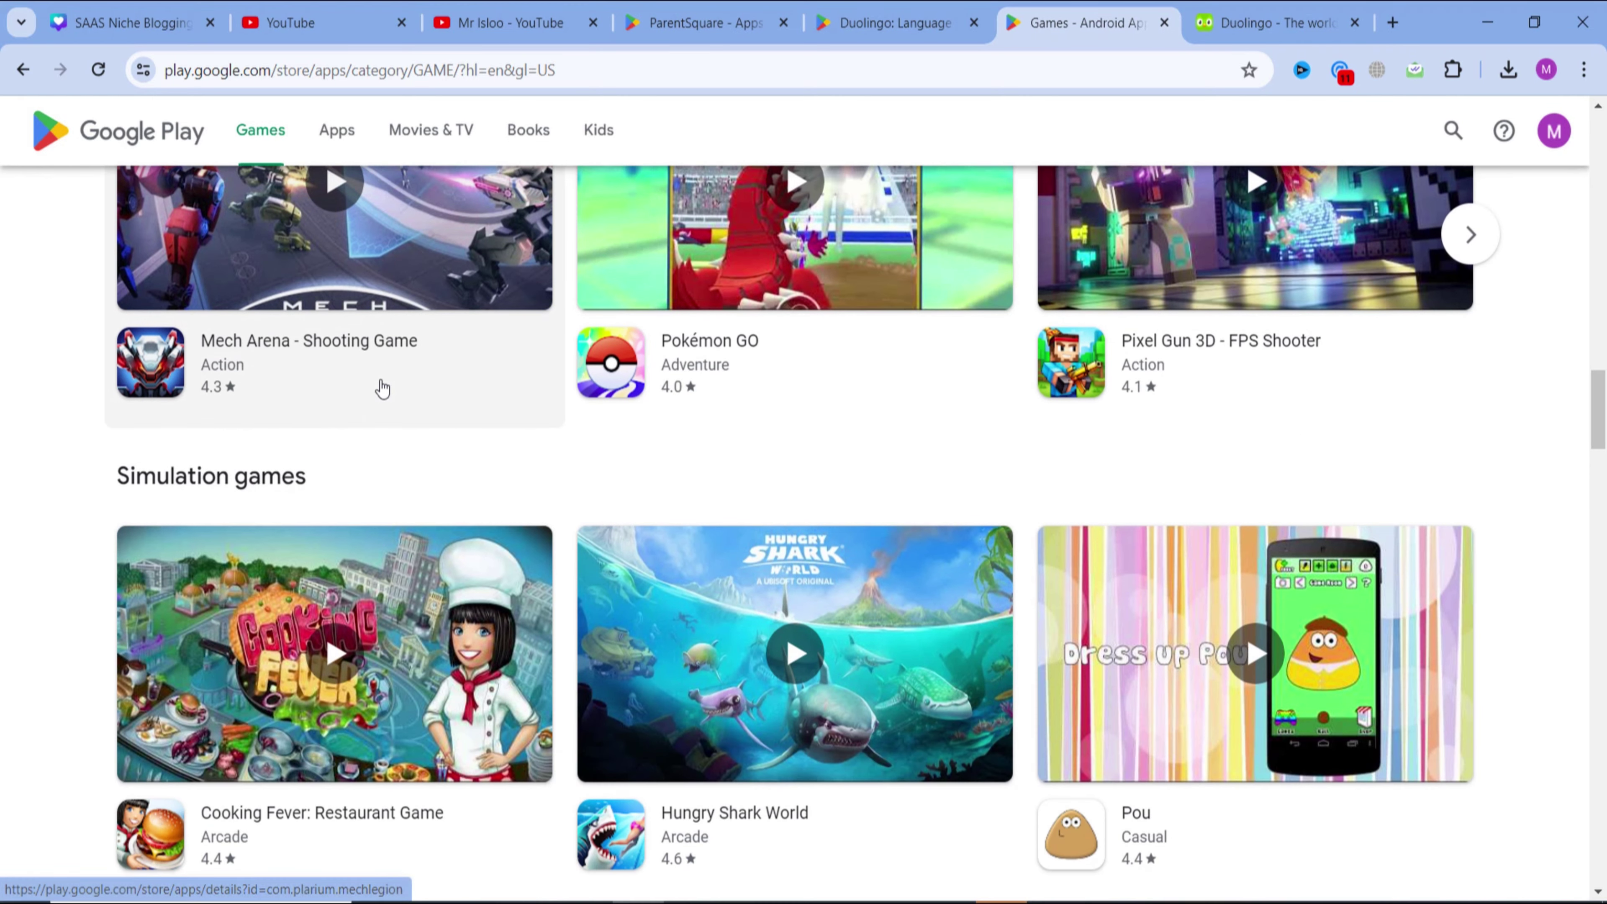
scroll(380, 388, "down", 5)
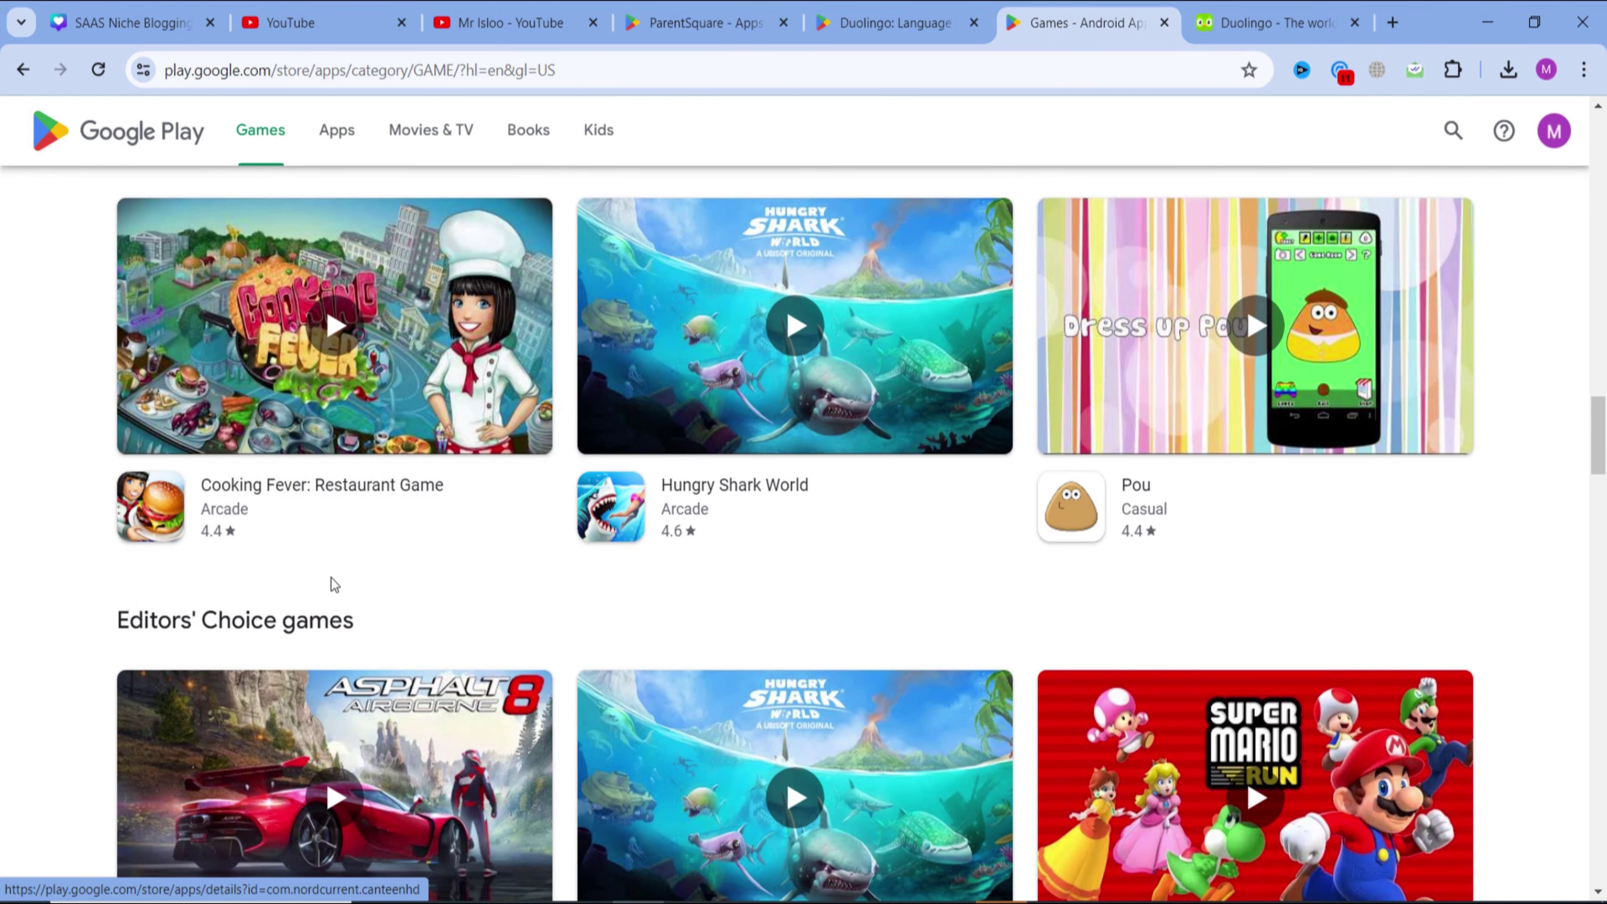
scroll(331, 578, "down", 8)
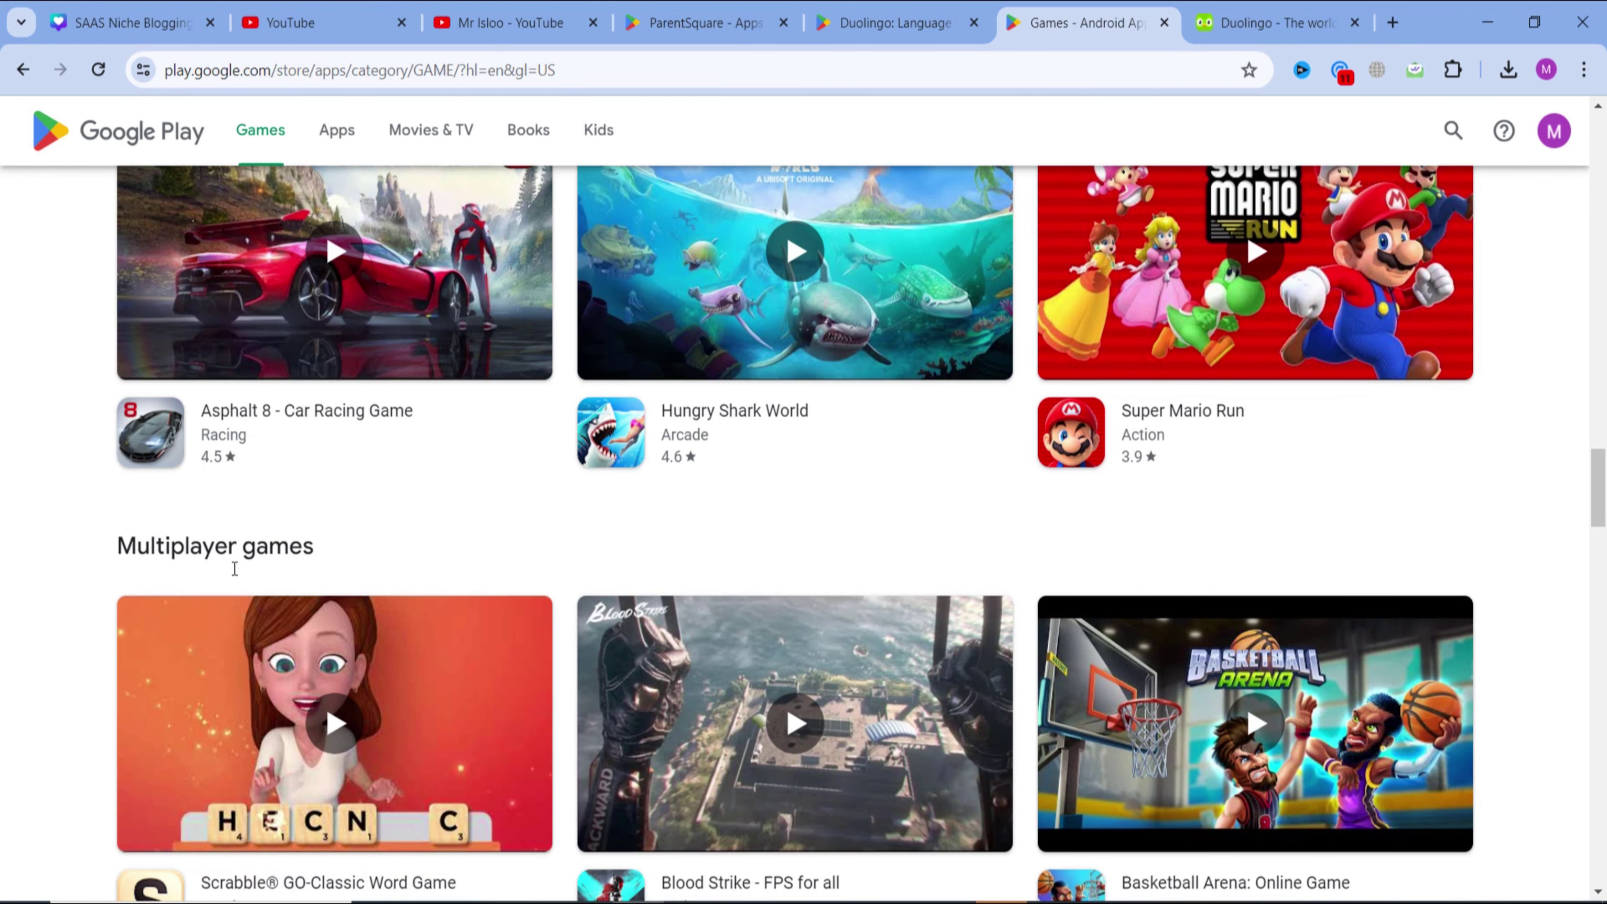
left_click_drag(124, 560, 355, 543)
scroll(443, 519, "down", 10)
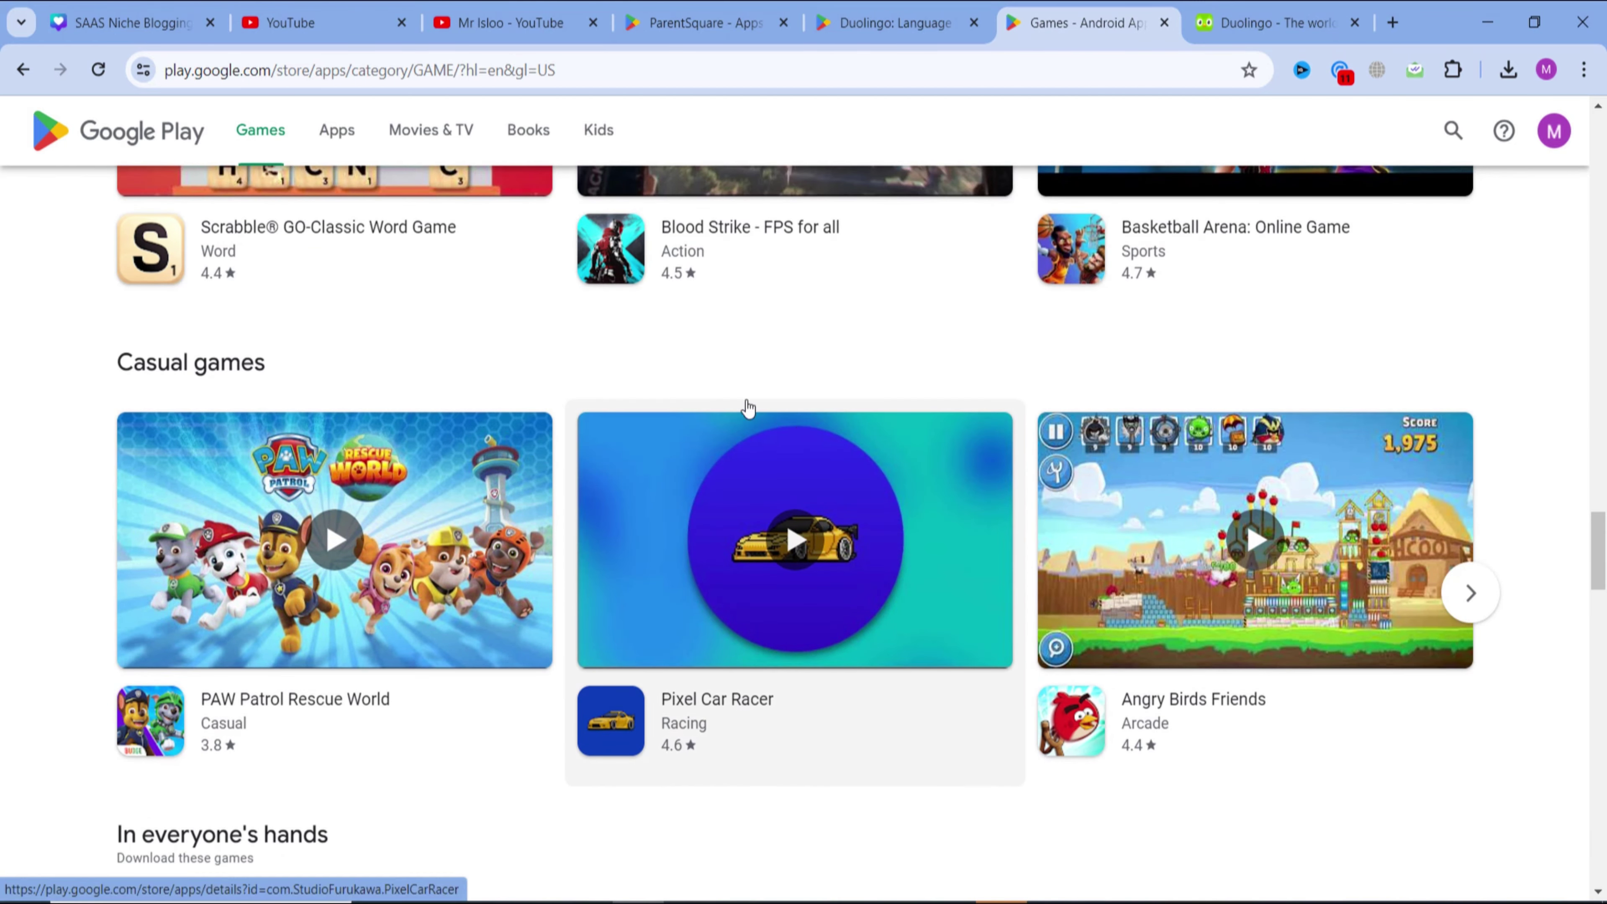
scroll(749, 411, "down", 3)
scroll(775, 516, "down", 8)
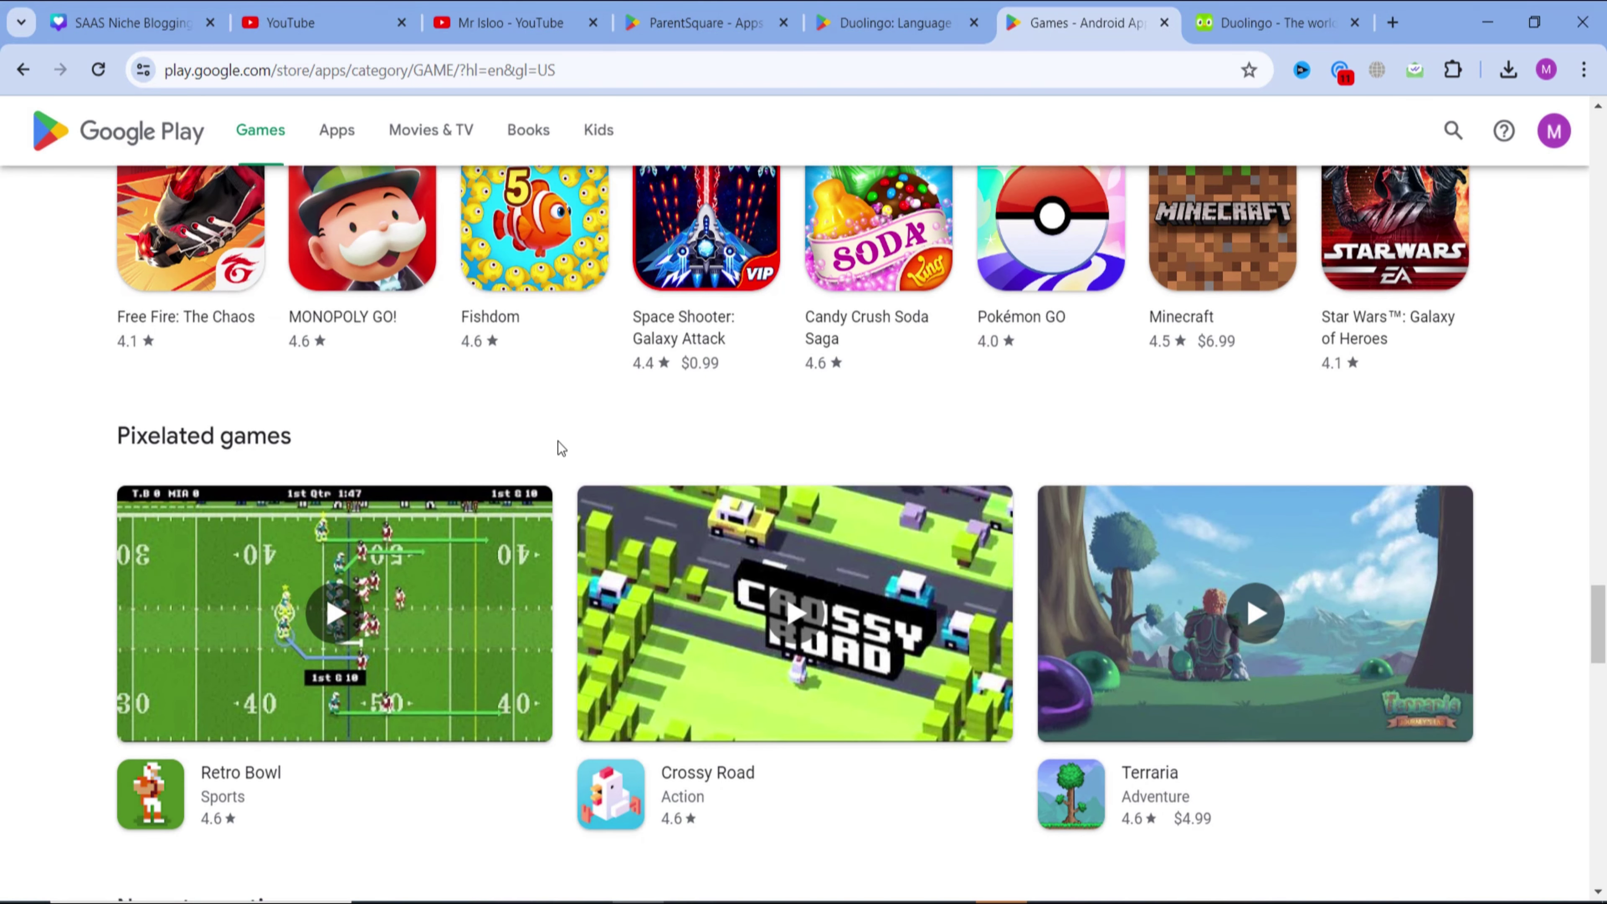
- Open Crossy Road from the pixelated games category and copy its name from the store page
left_click(607, 601)
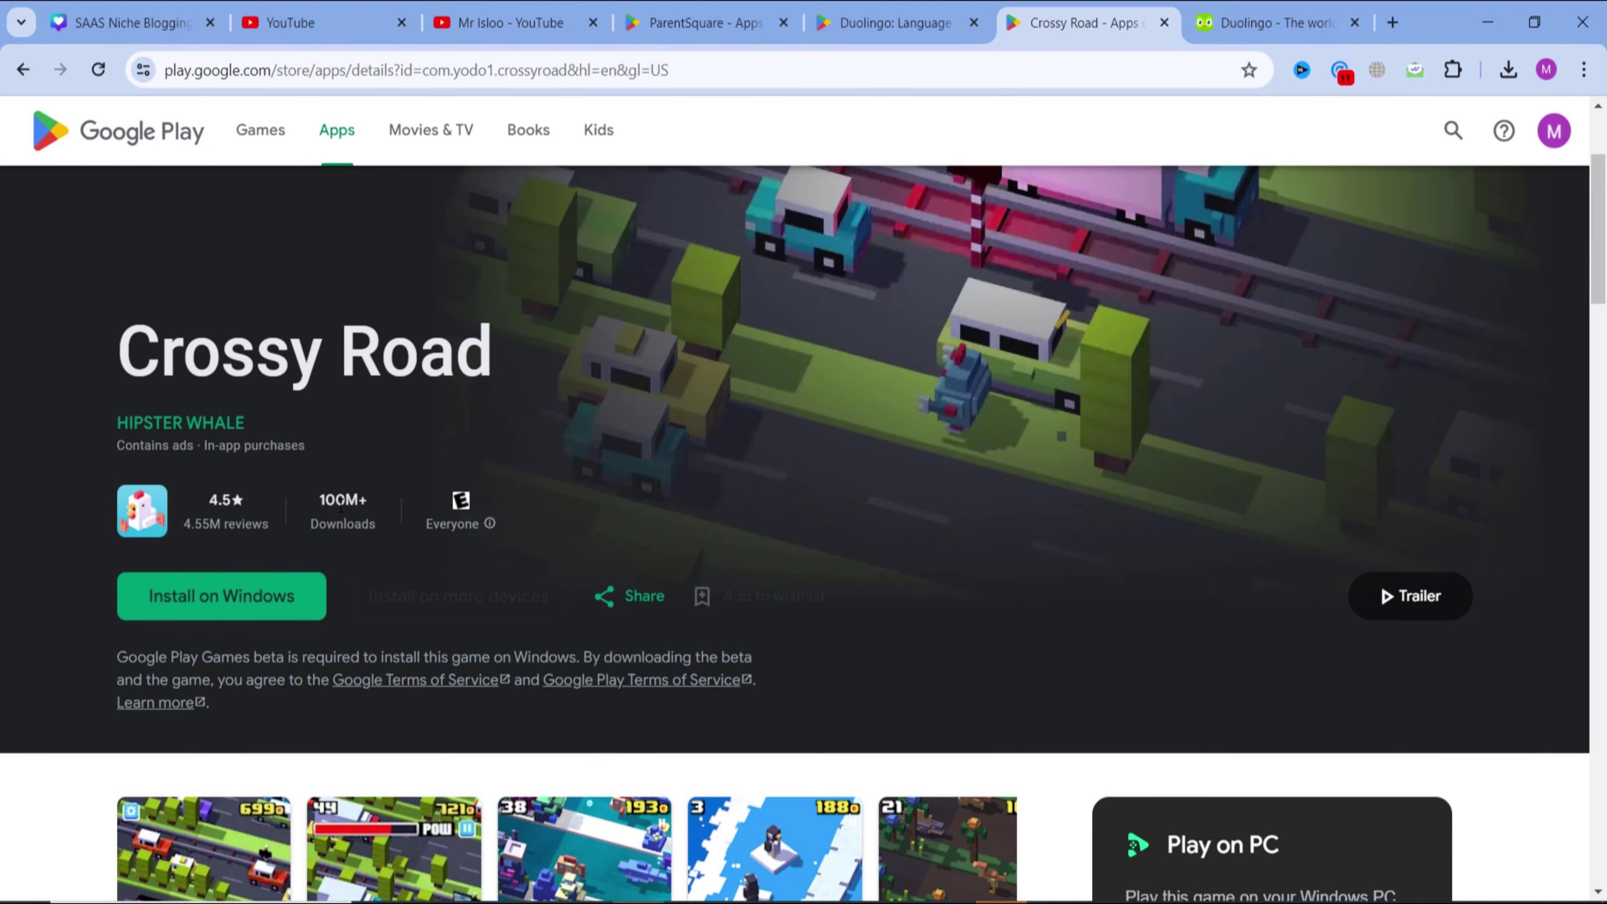
left_click_drag(495, 355, 115, 354)
key("ctrl+c")
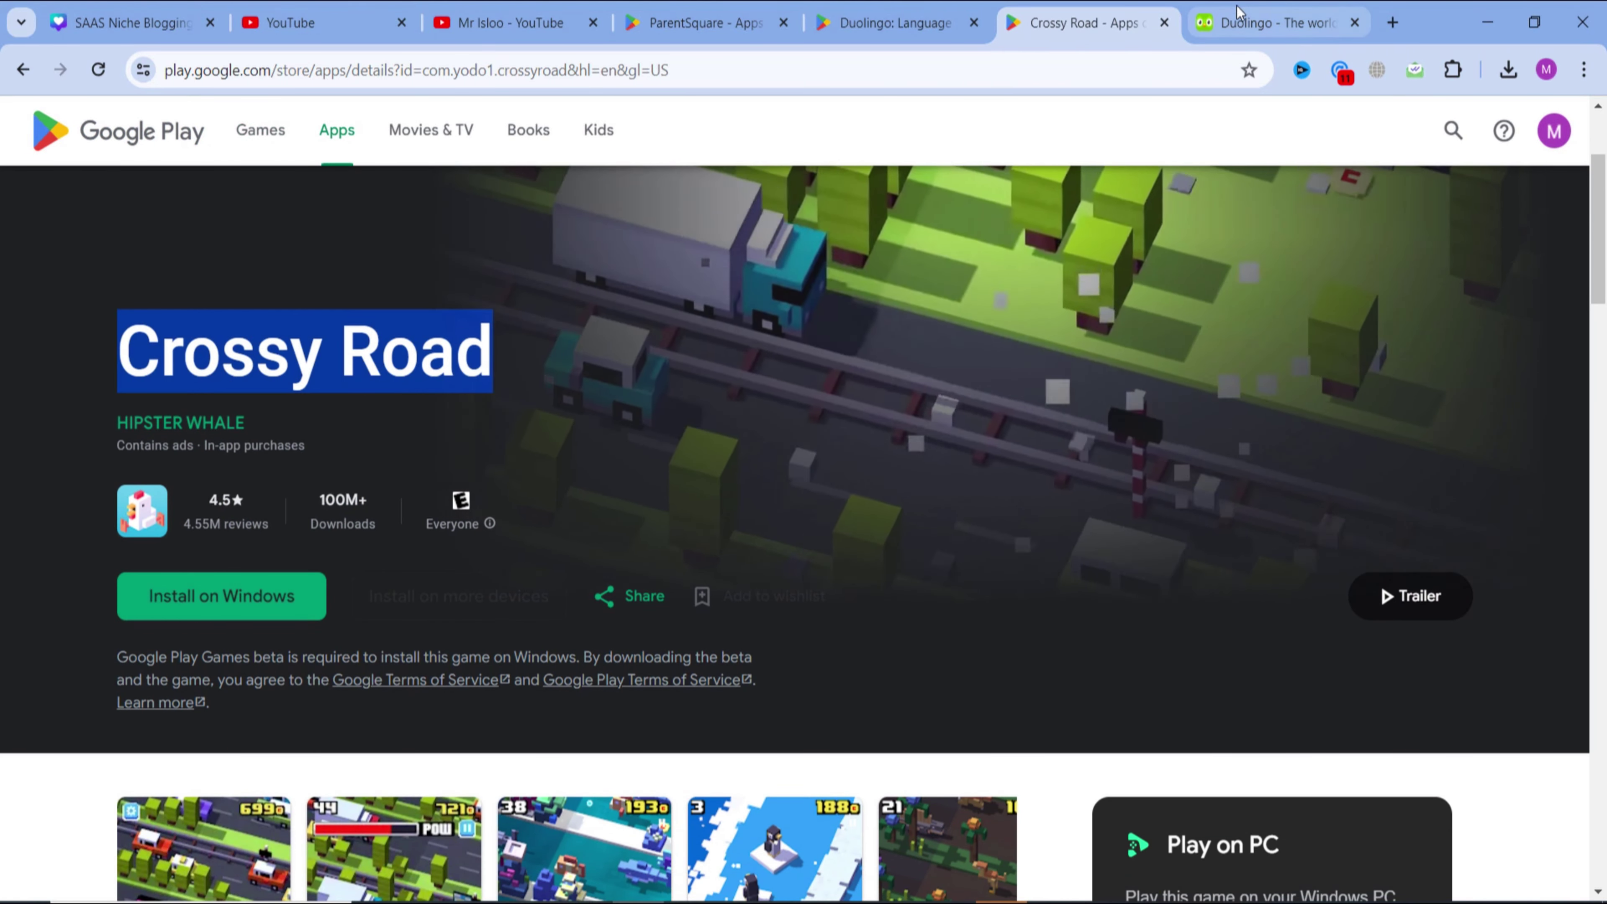
- Search Google for "crossy road apk download" in the browser tab holding the Duolingo website, using the copied game name
key("ctrl+Tab")
left_click(1135, 68)
key("ctrl+v")
type("a")
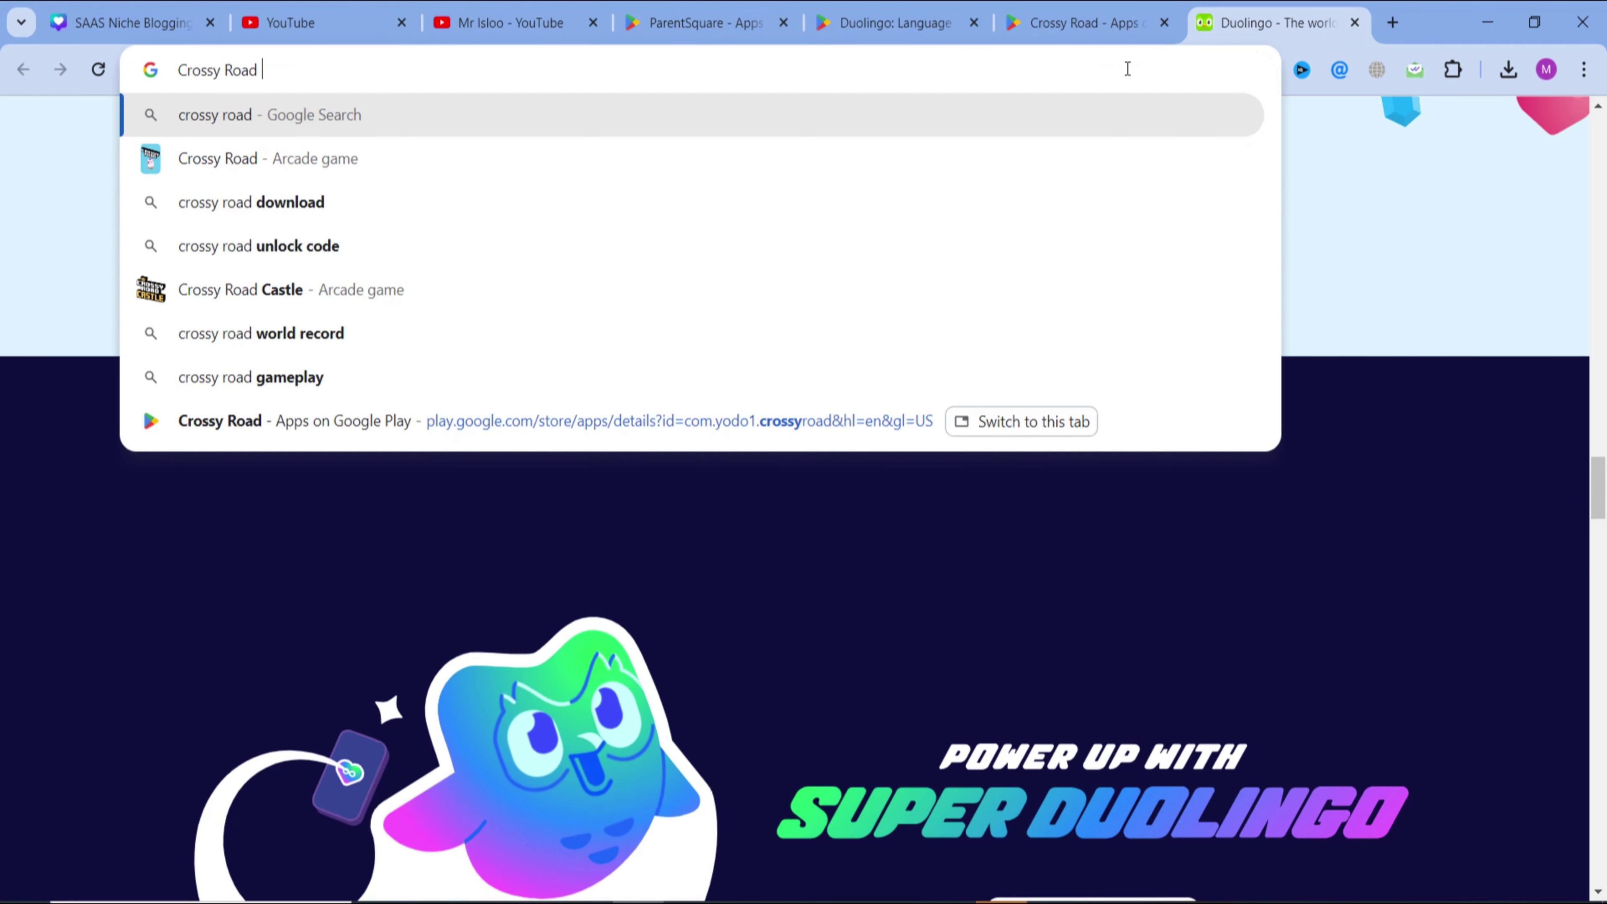
type("pk download")
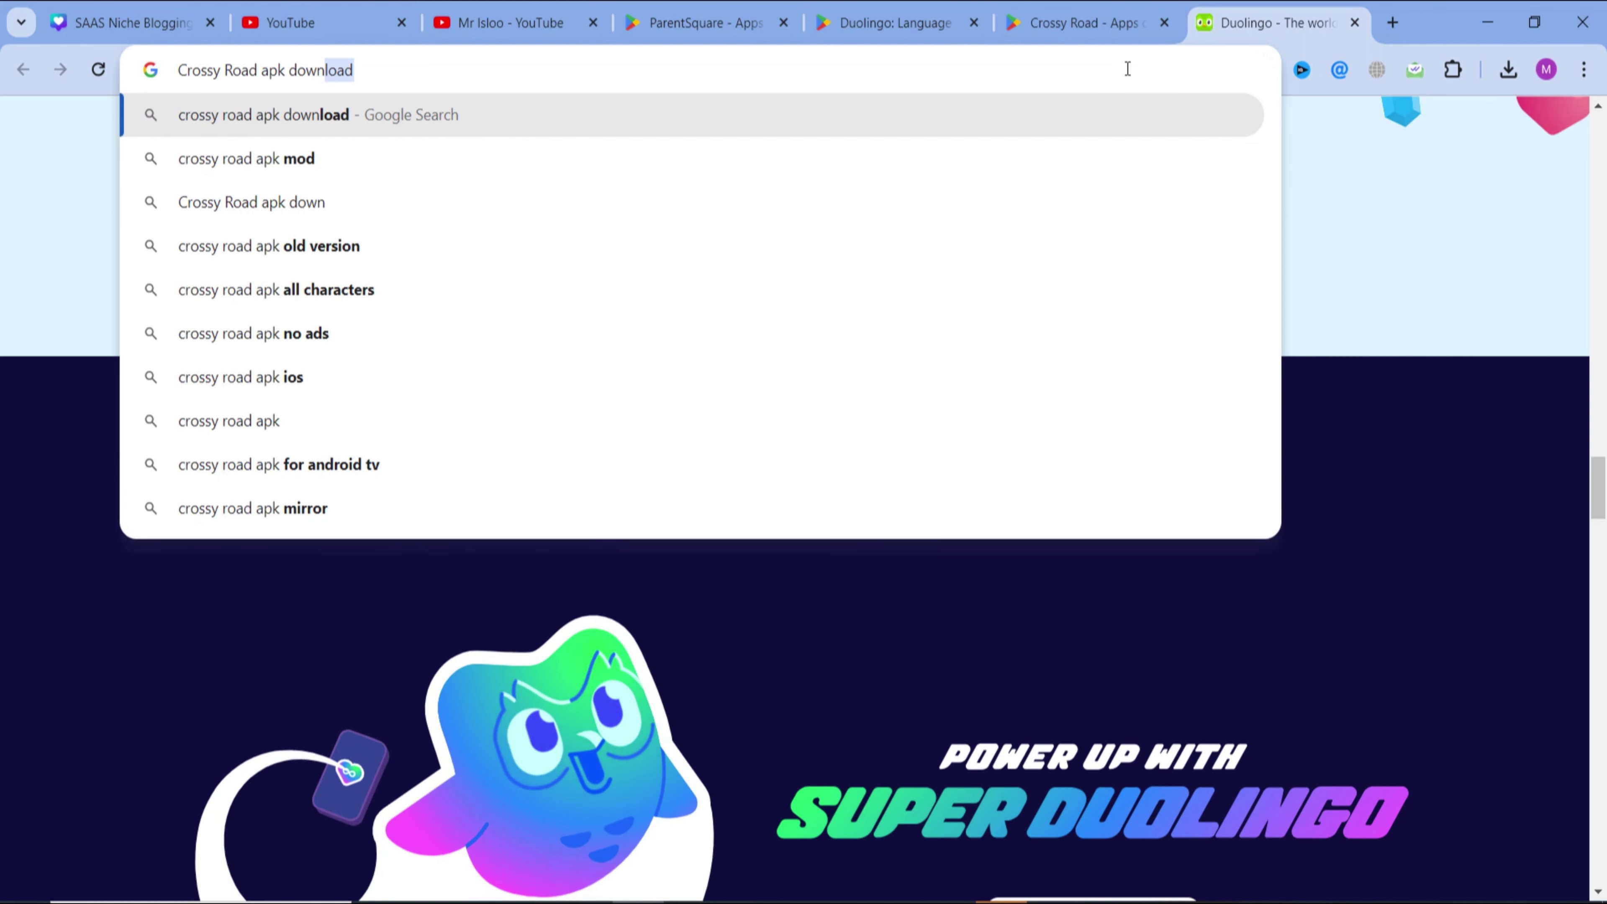
key("Return")
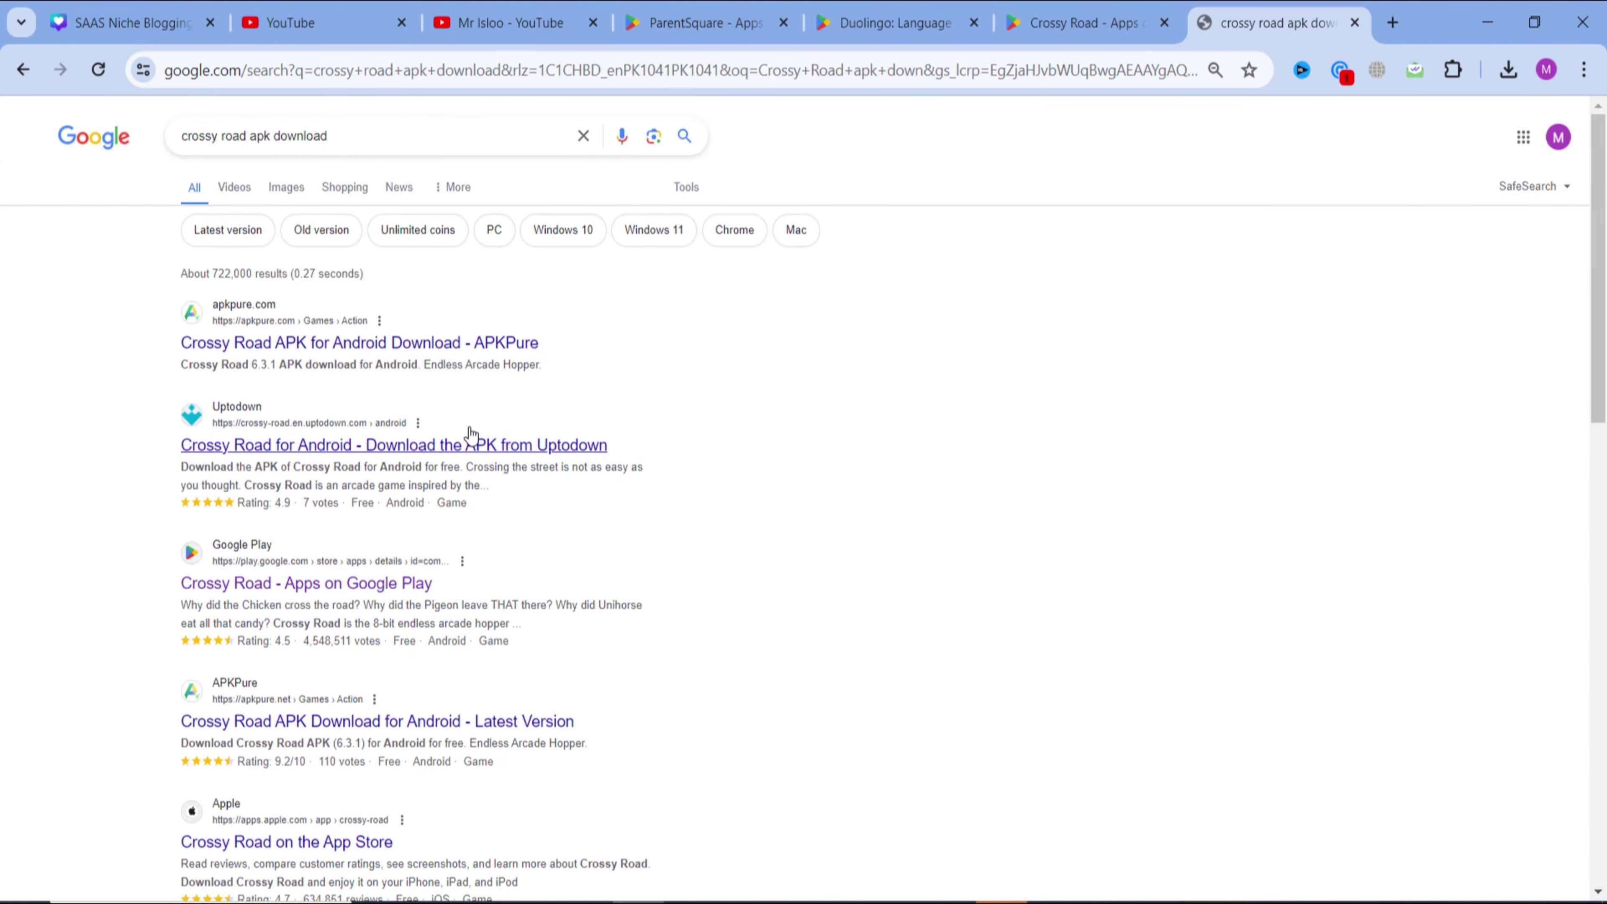
- Examine the query suggestions and the competing sites in the "crossy road apk download" results
left_click(370, 135)
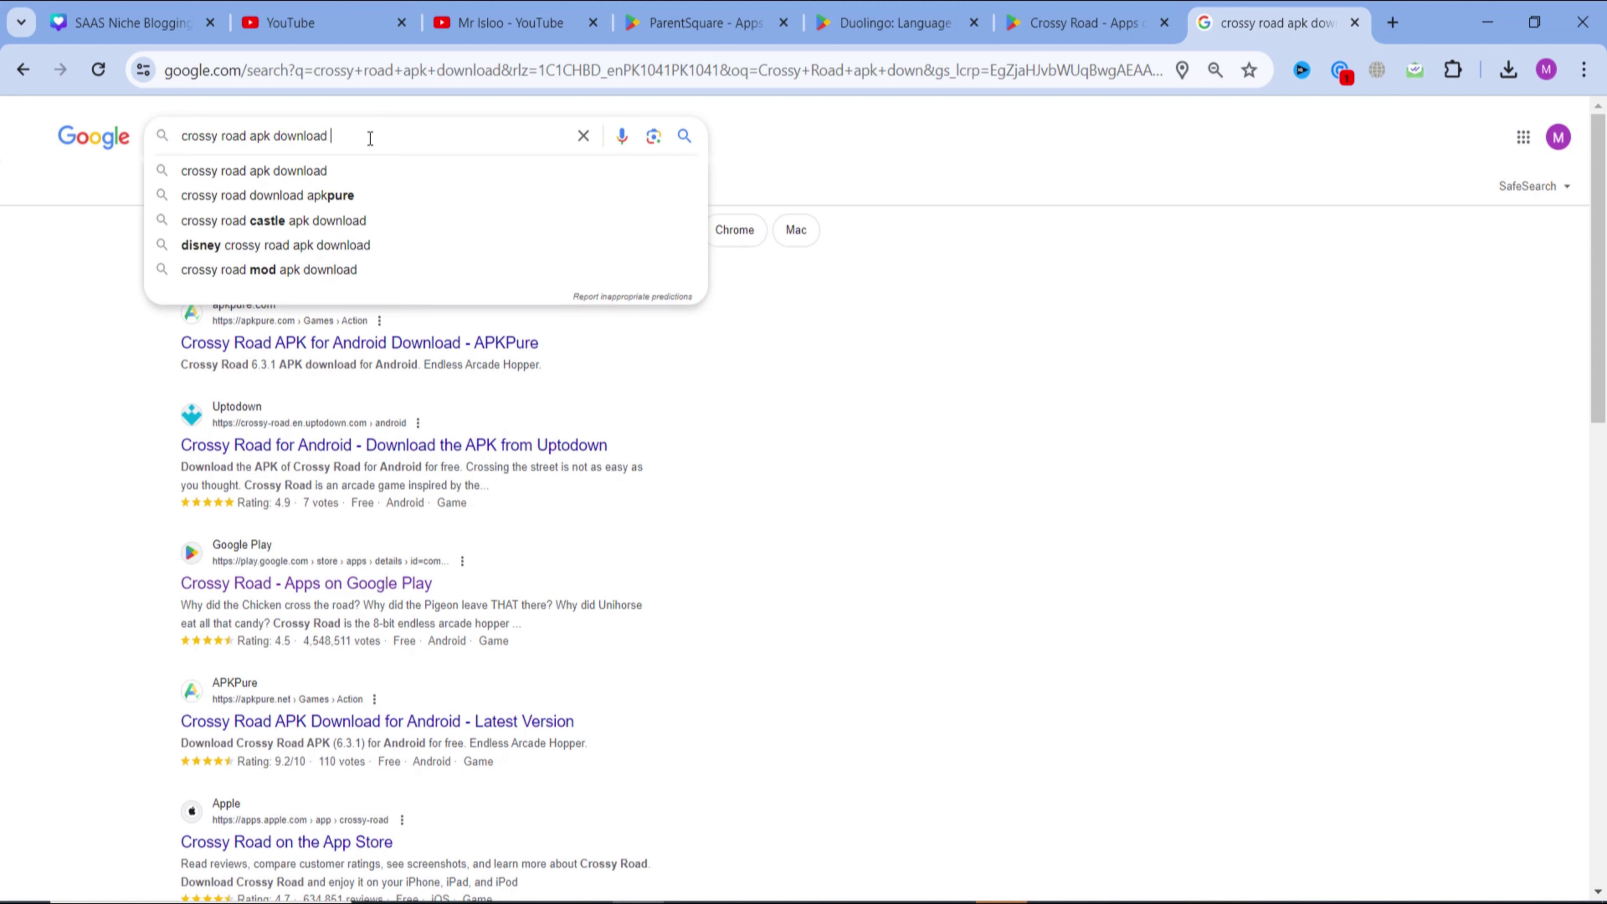
left_click(114, 307)
scroll(355, 420, "down", 10)
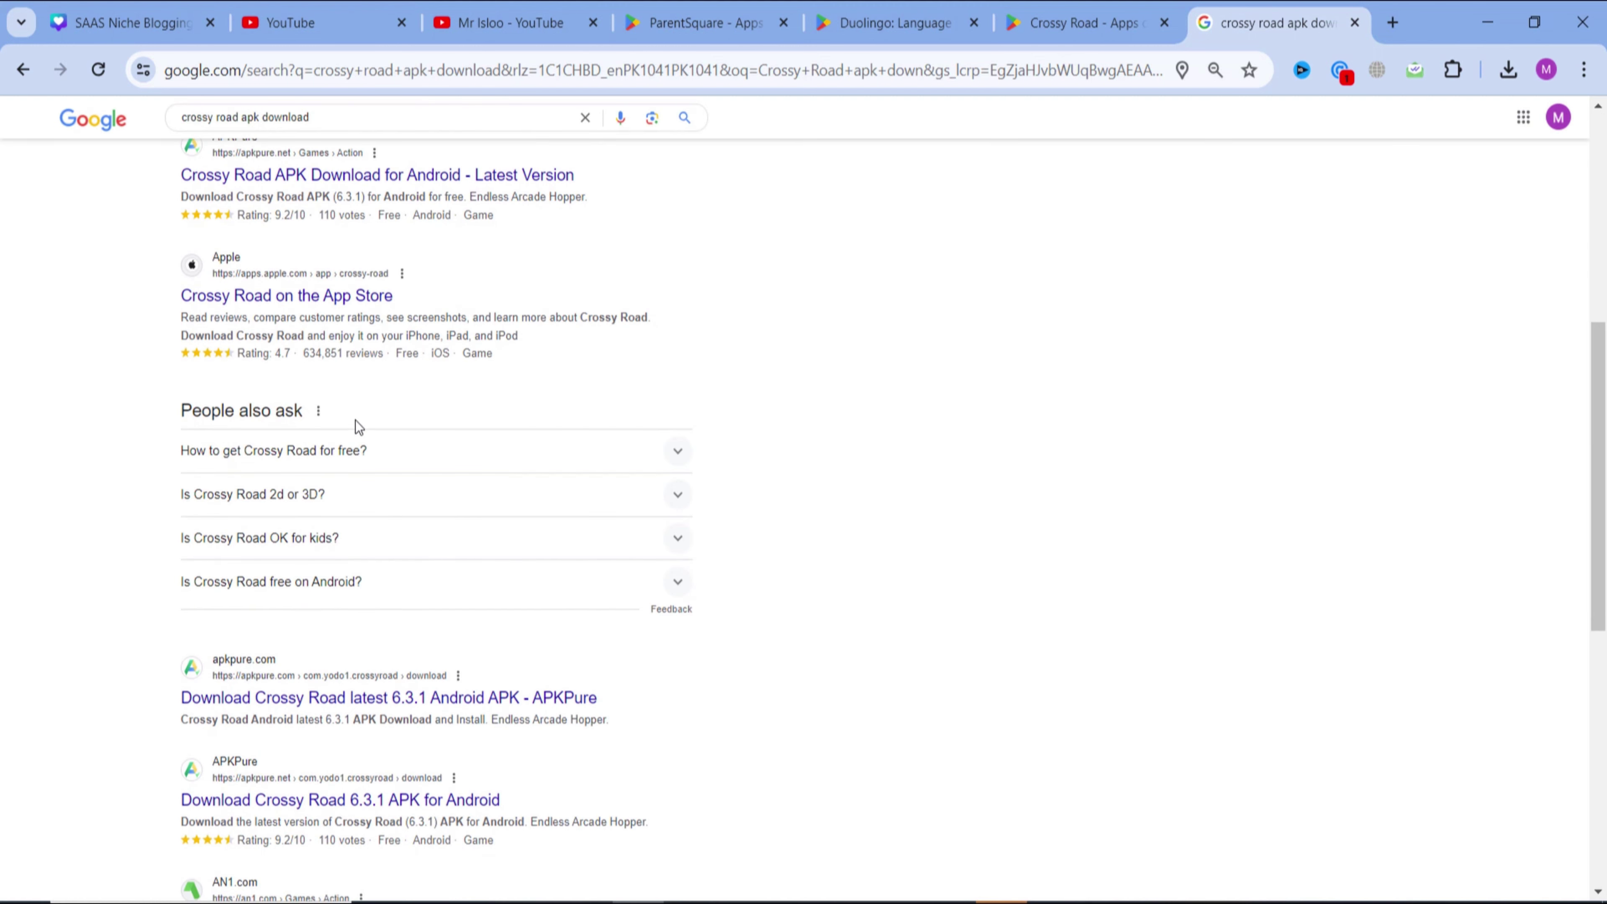
scroll(356, 420, "down", 3)
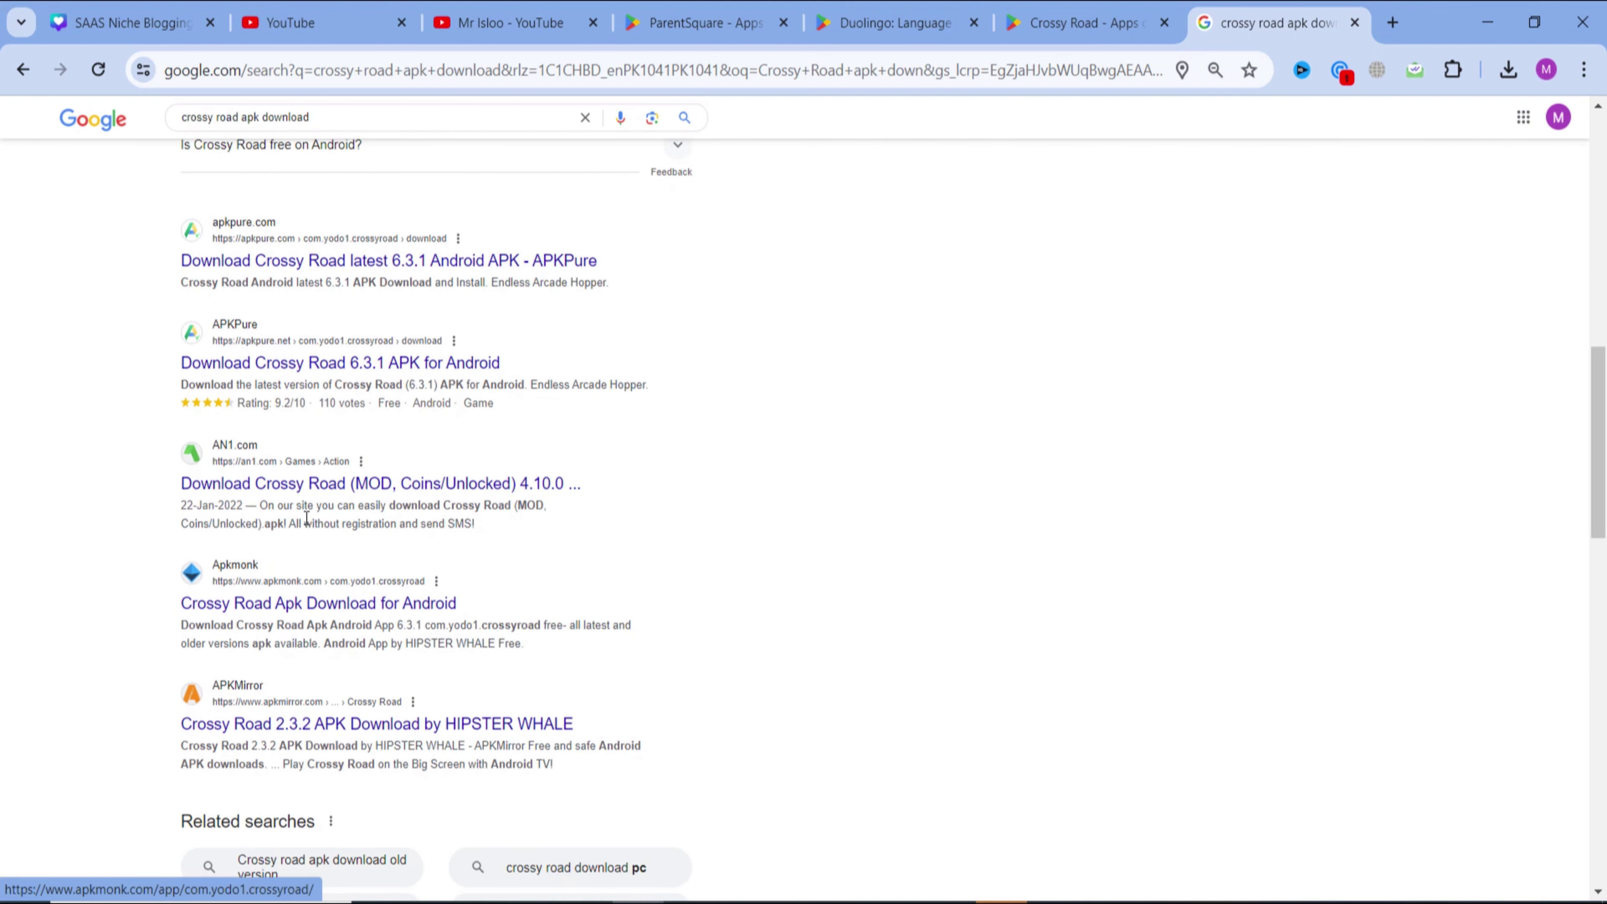
scroll(308, 515, "down", 6)
scroll(308, 515, "down", 6)
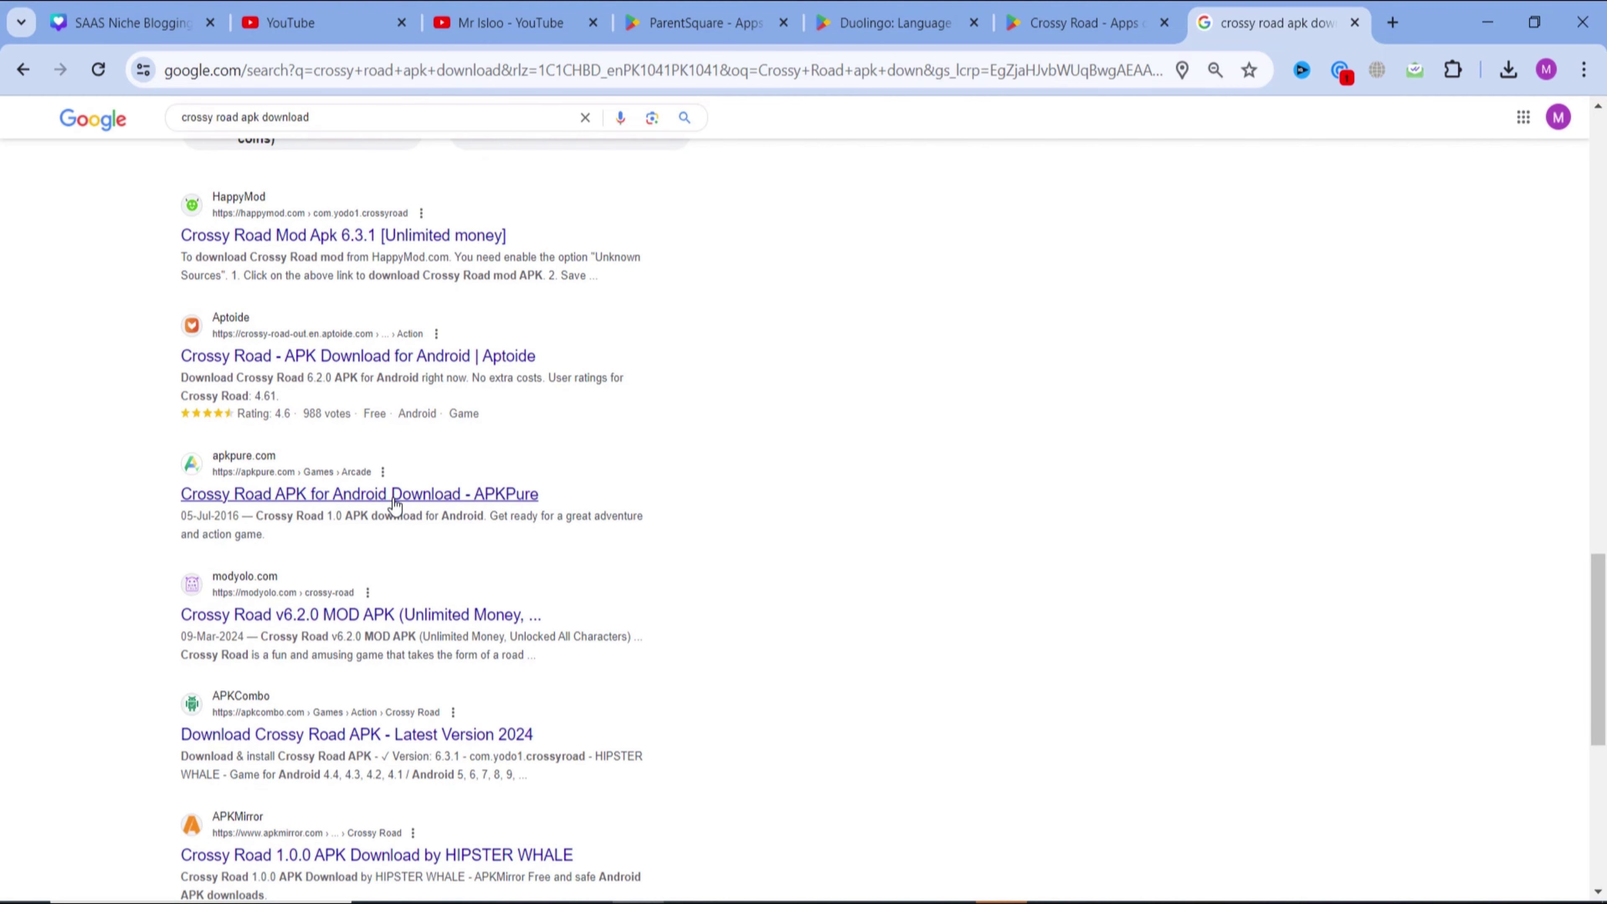
scroll(331, 444, "up", 20)
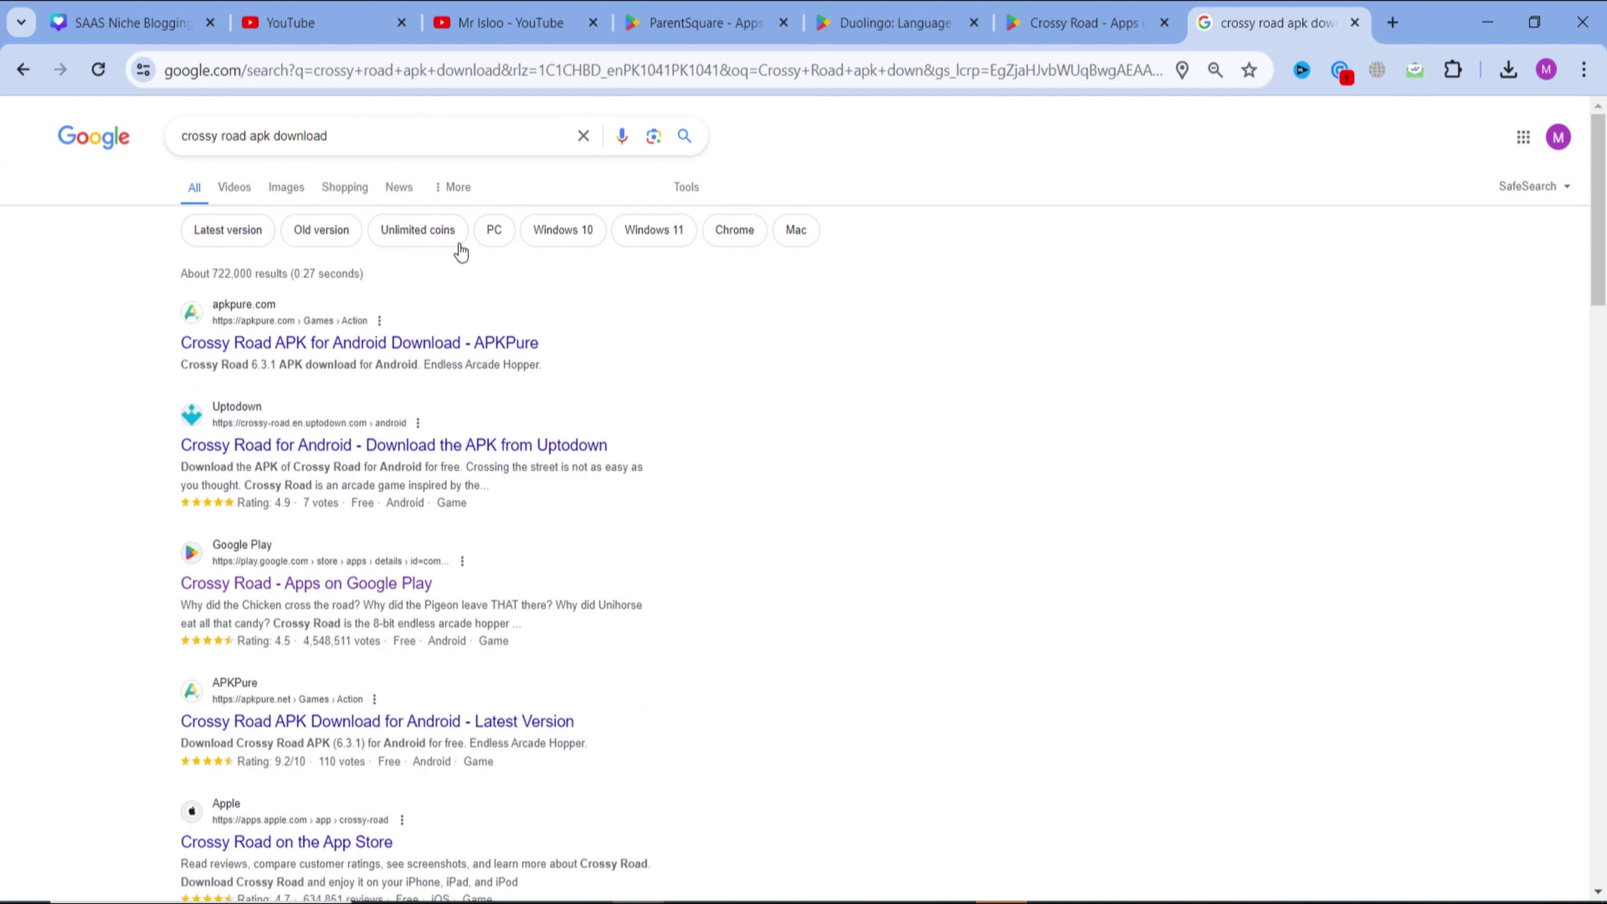
- Copy the "crossy road apk download" query and explore it in Google Trends in a new browser tab
left_click(325, 135)
key("ctrl+a")
key("ctrl+c")
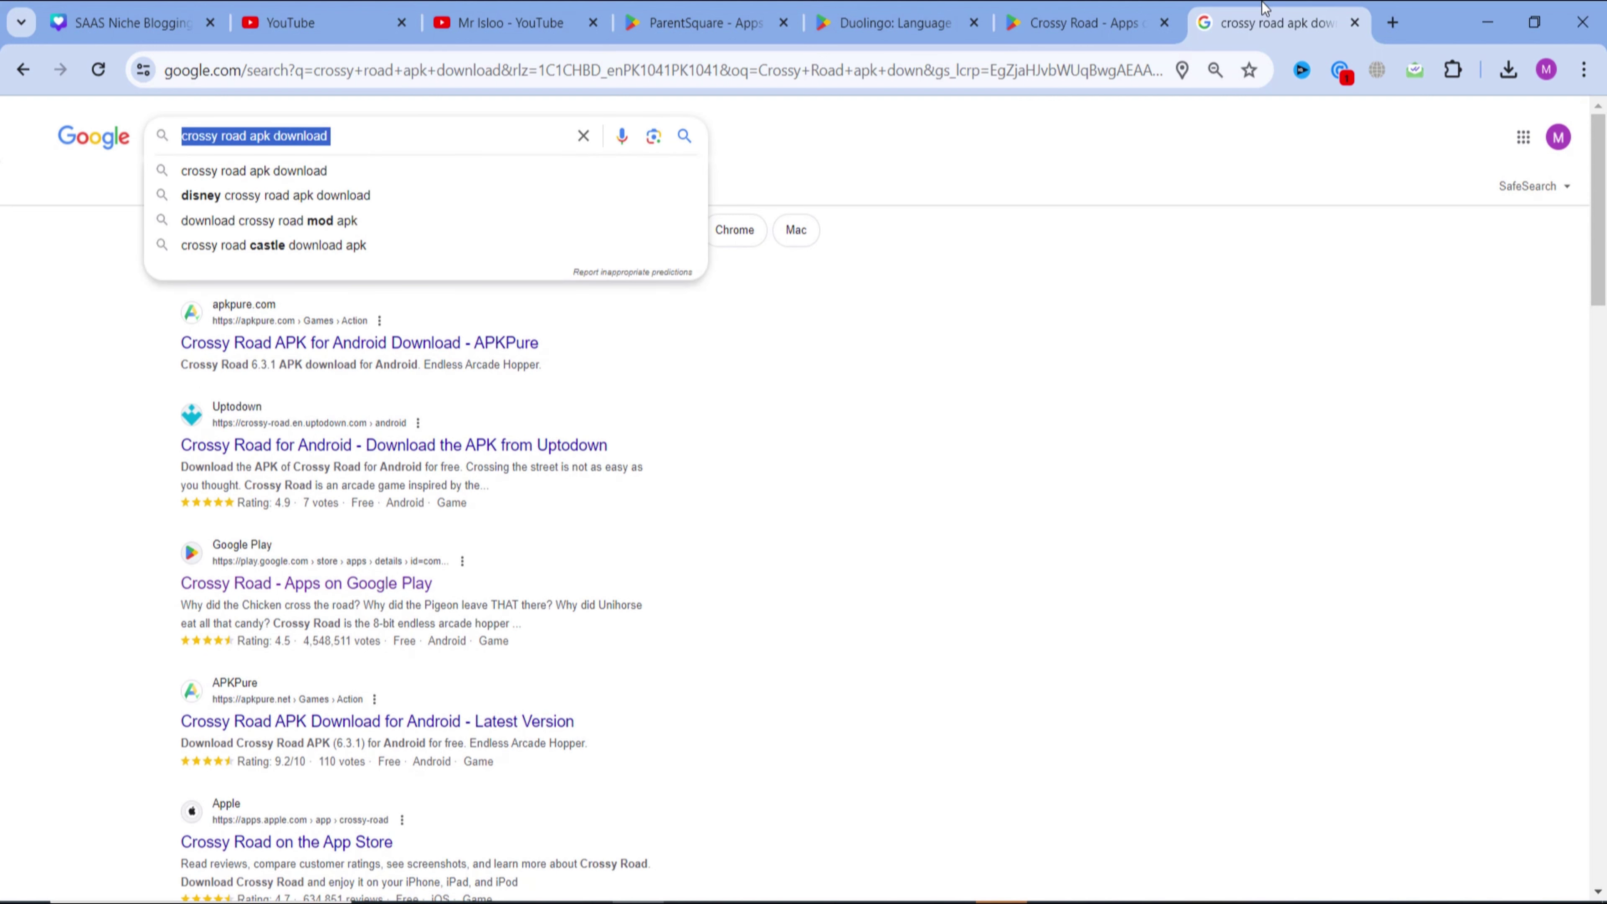
left_click(1394, 23)
type("trends.google.com/trends/")
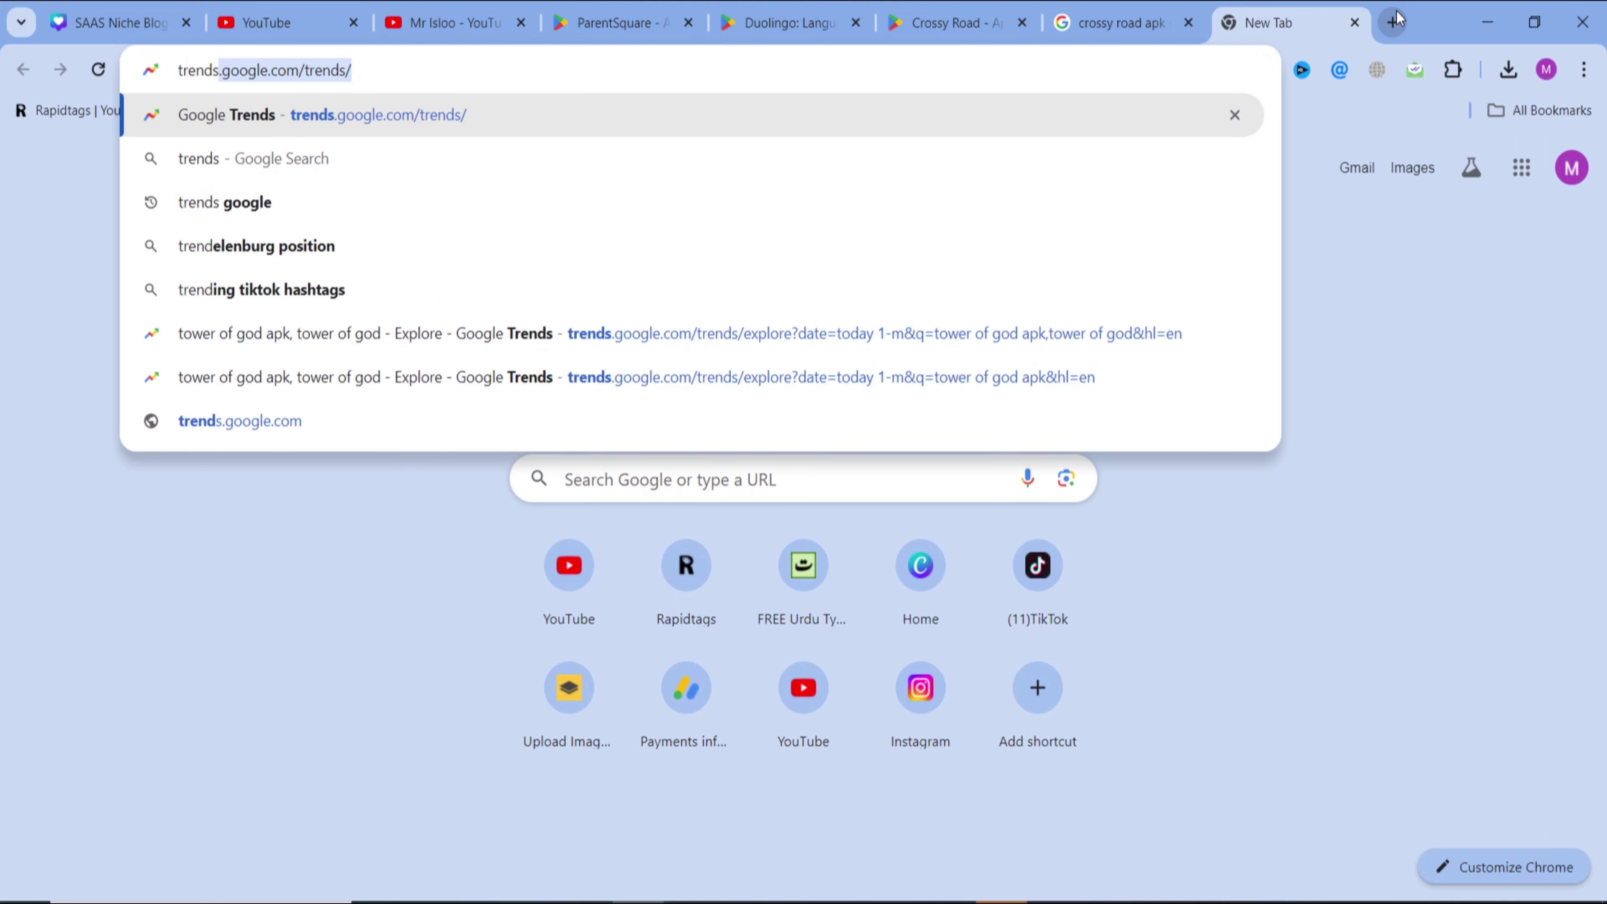
key("Return")
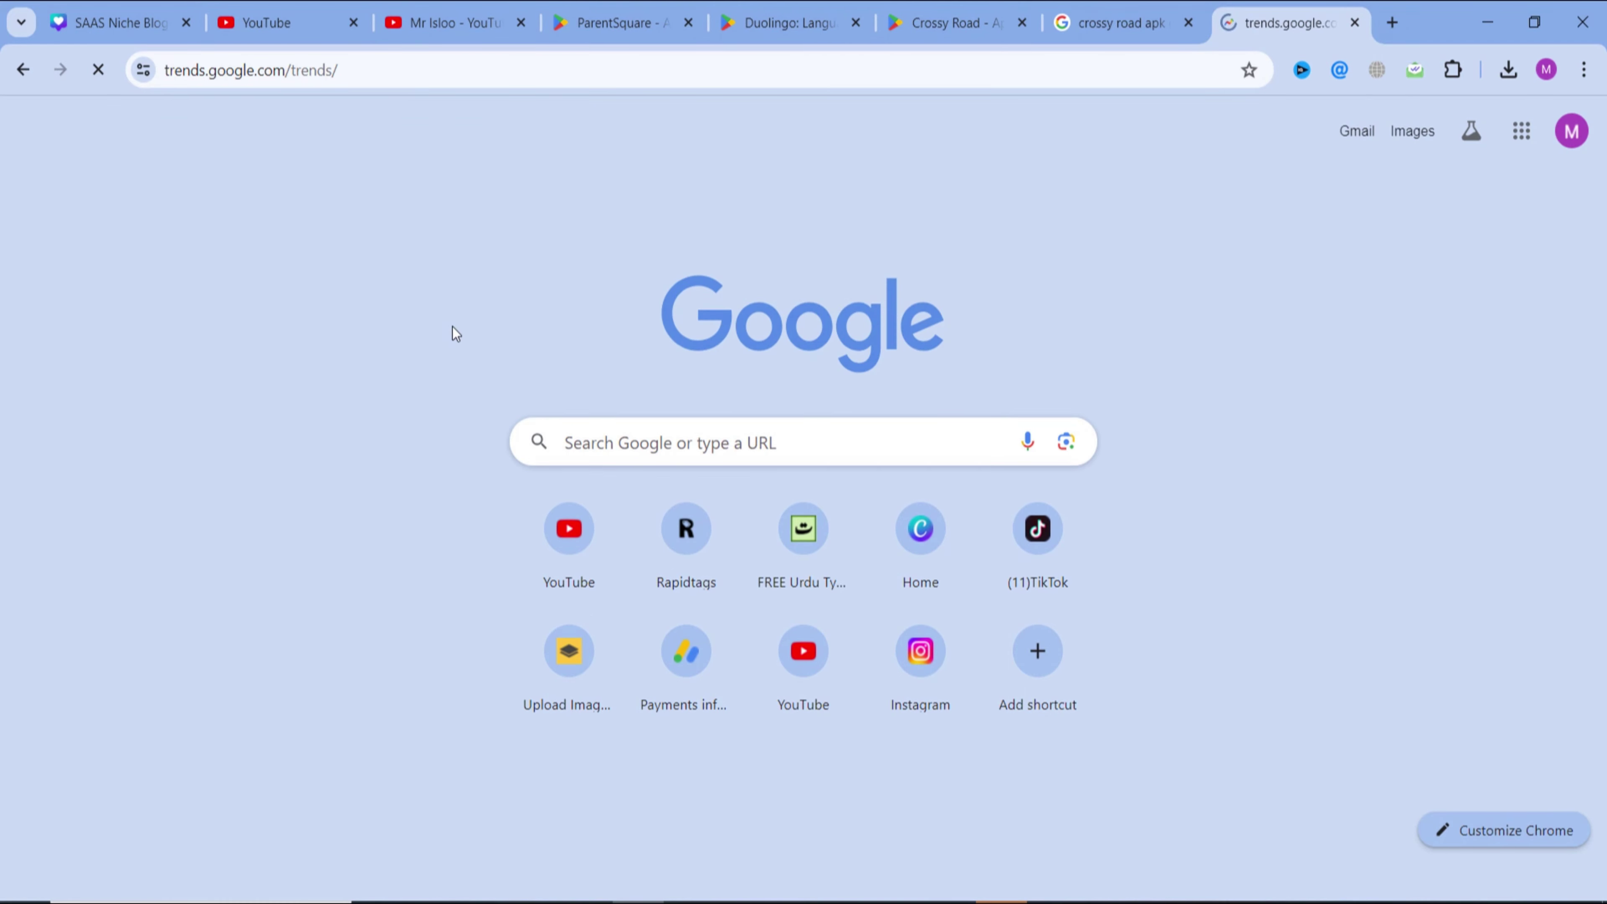
key("ctrl+v")
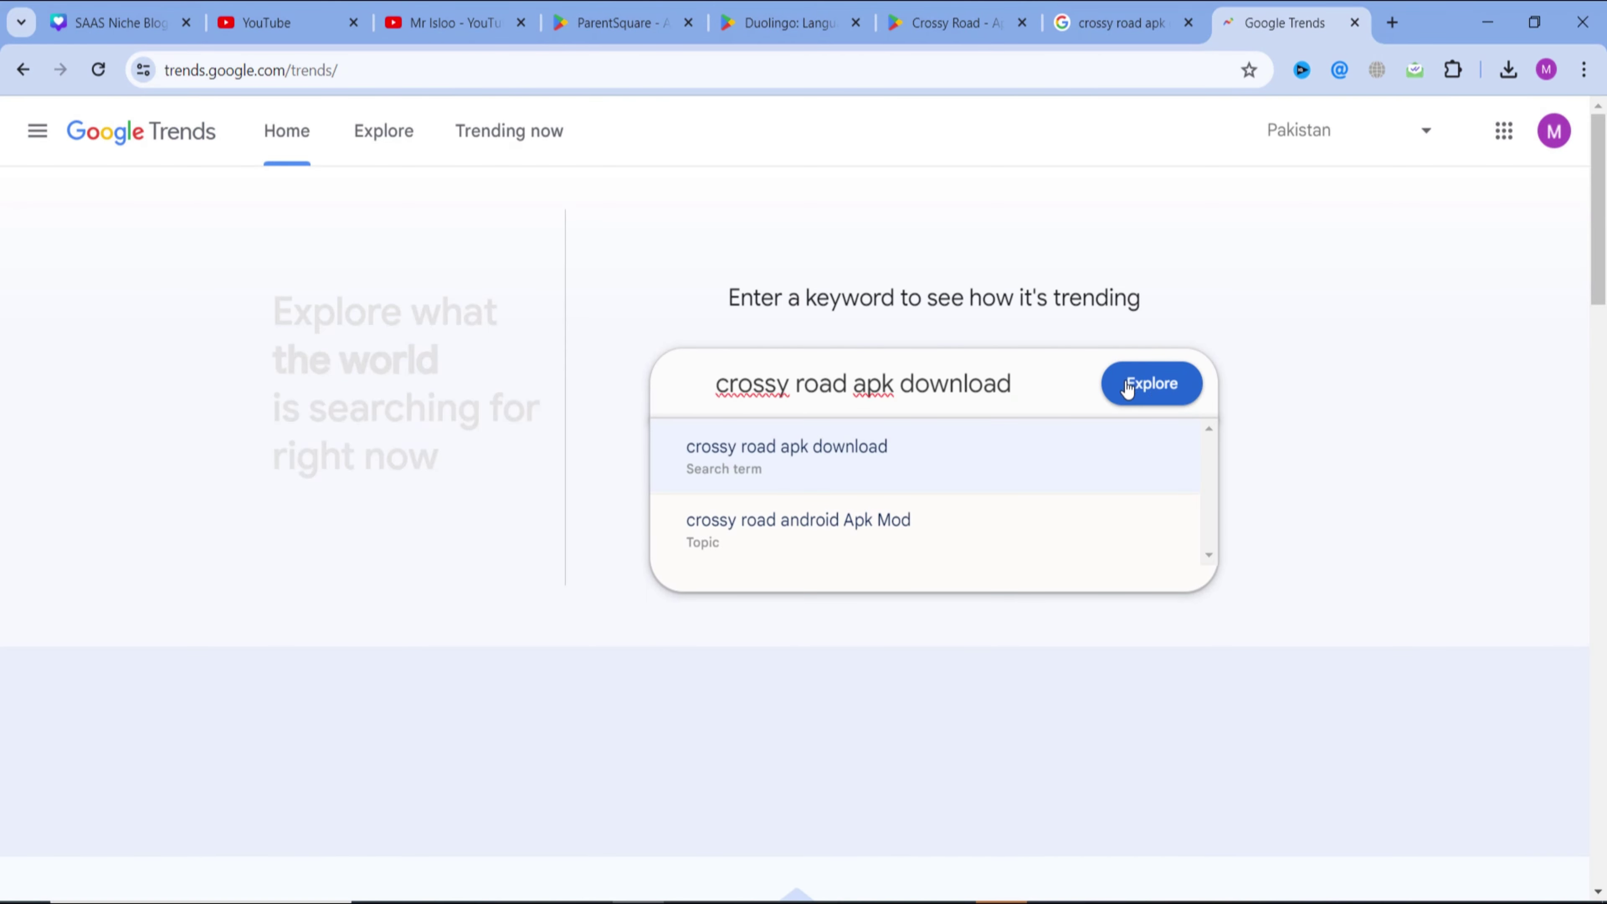
left_click(1150, 383)
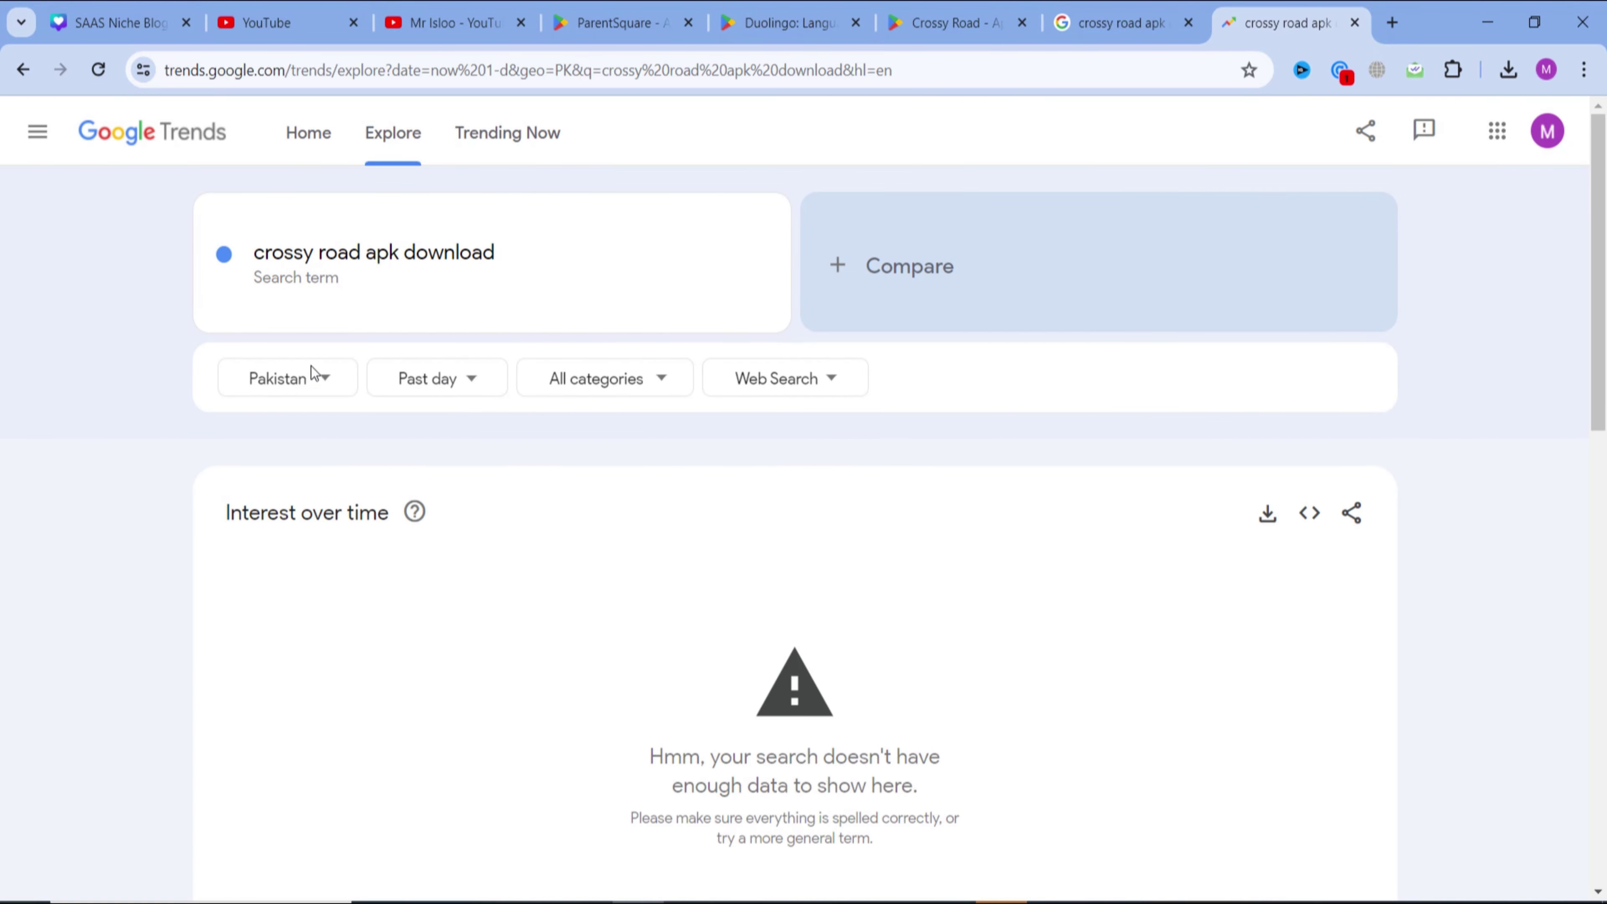
- Set the Google Trends region to Worldwide and the time range to Past 30 days
left_click(312, 373)
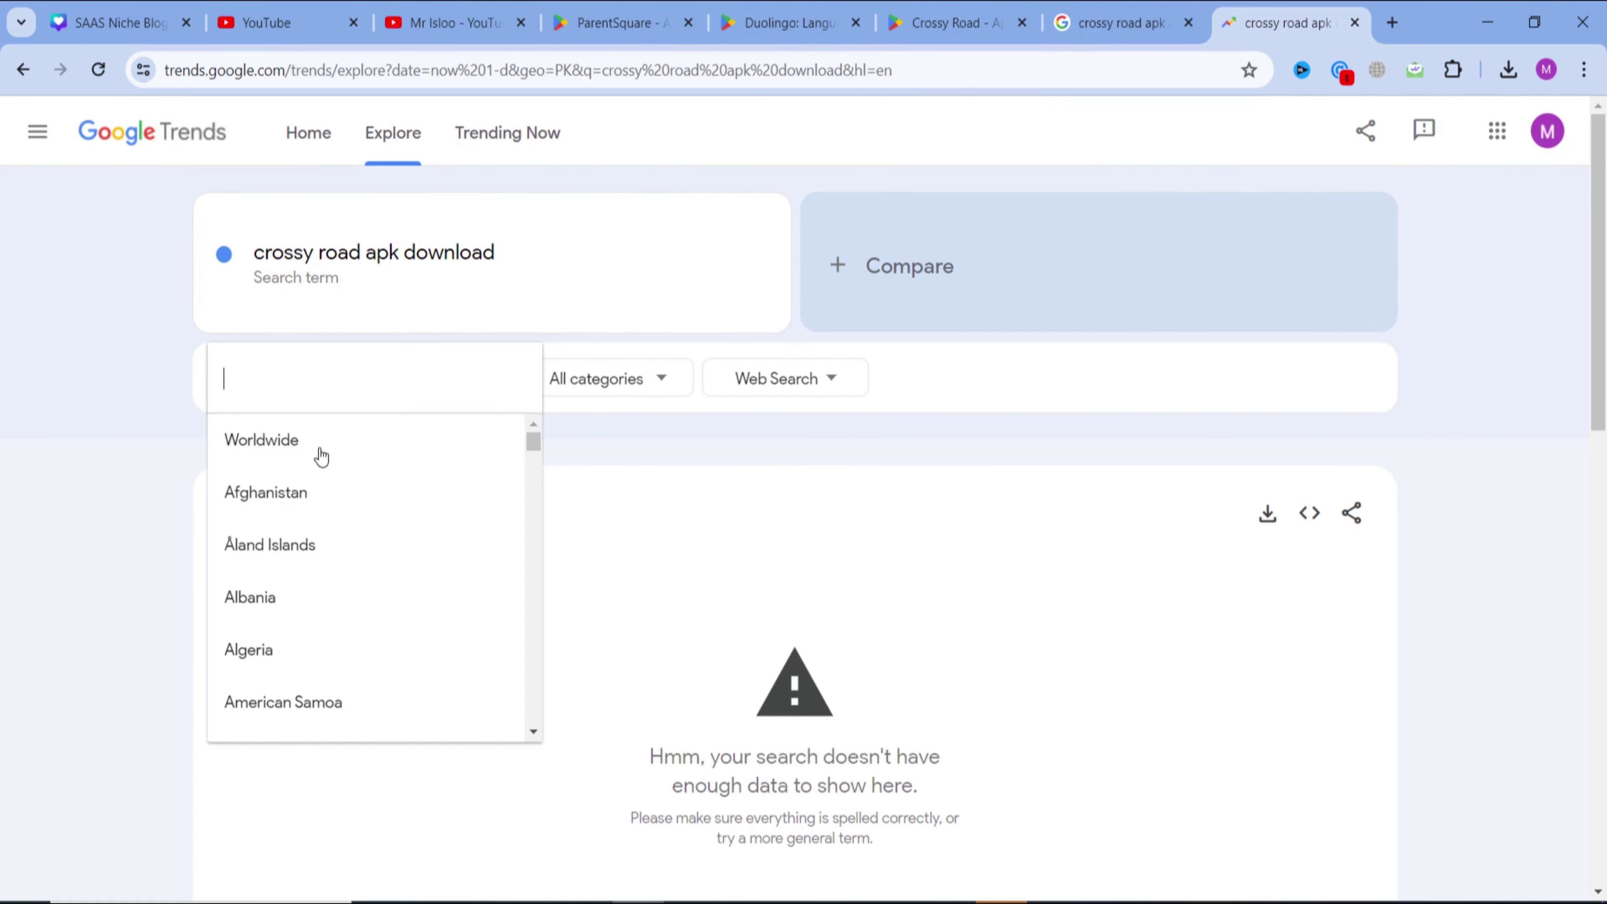
left_click(316, 441)
left_click(442, 378)
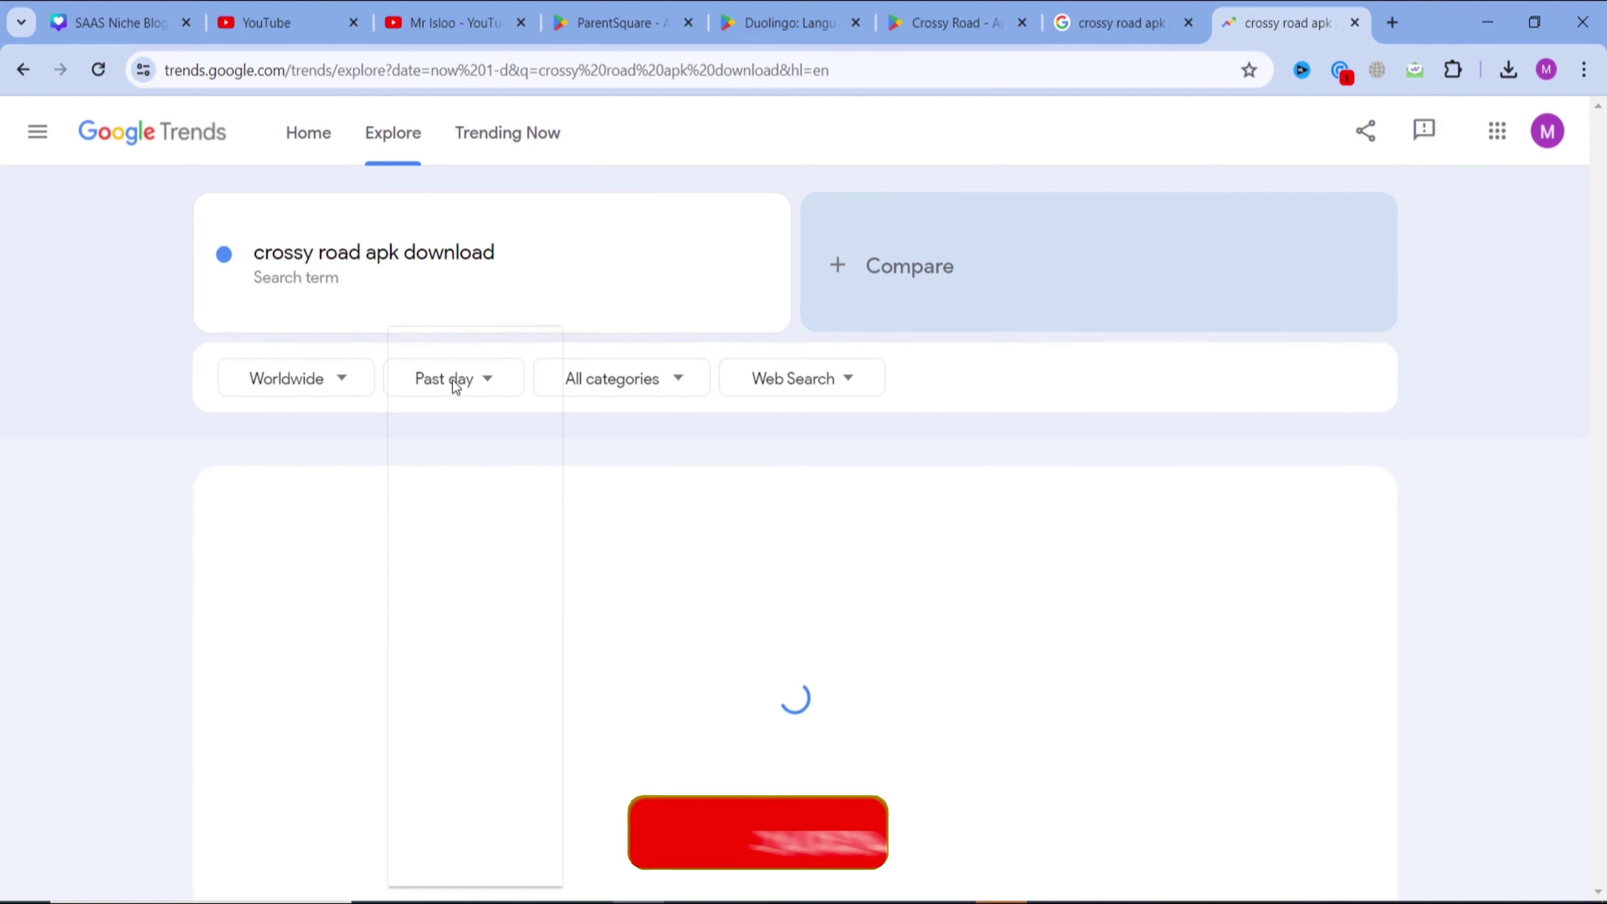
left_click(506, 577)
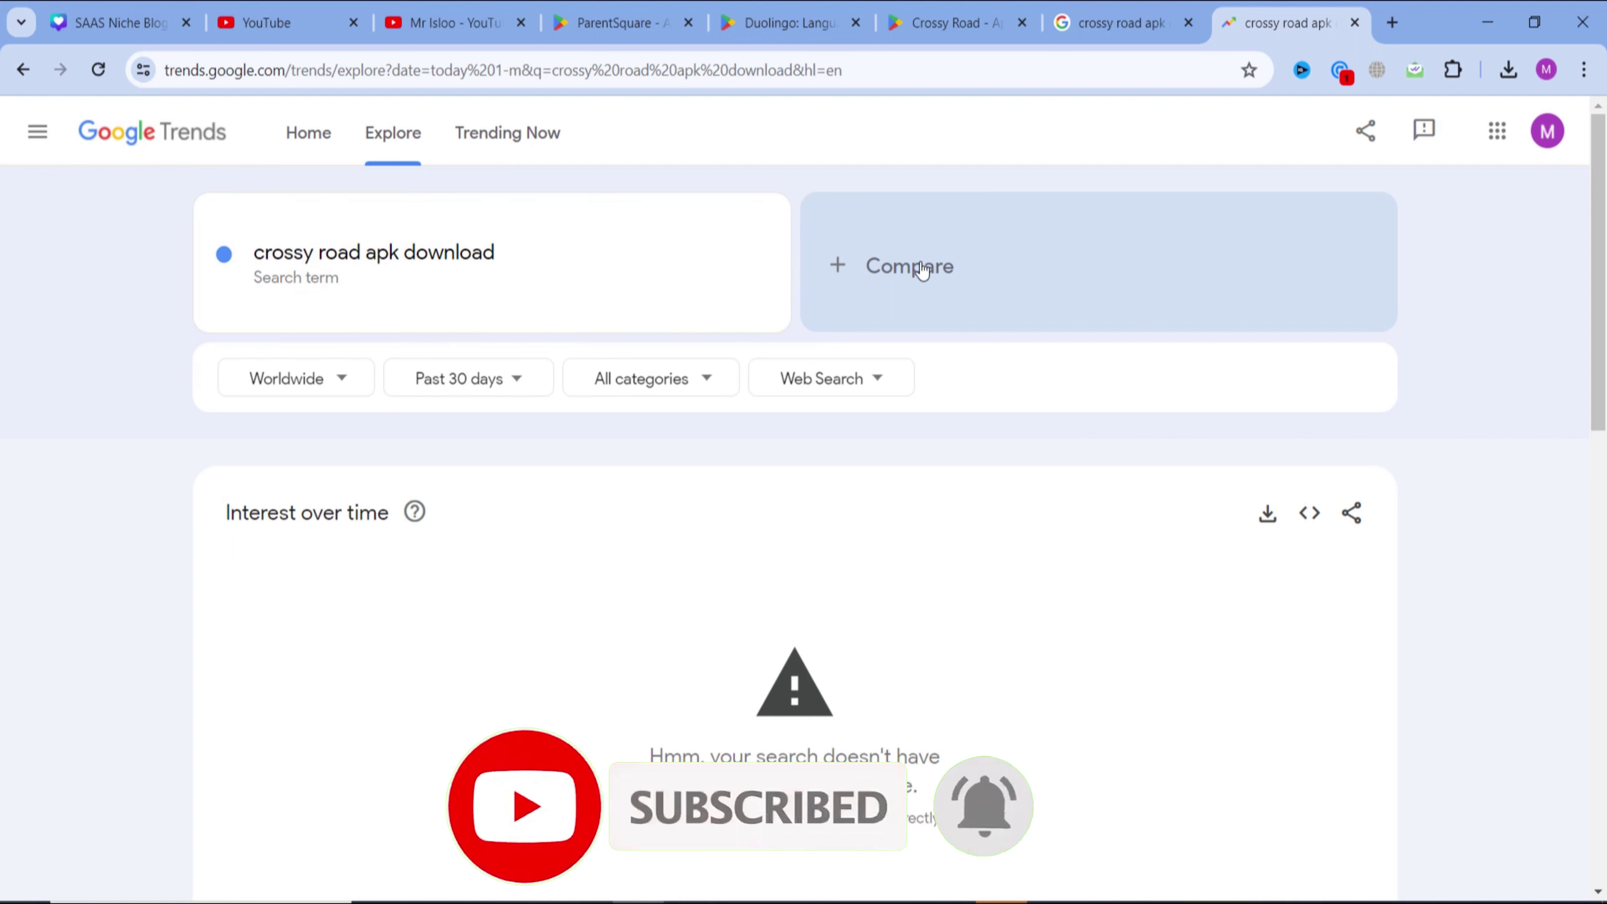
- Add "crossy road apk" as a comparison search term next to "crossy road apk download"
left_click(922, 266)
type("crossy road apk download")
double_click(1032, 285)
key("BackSpace")
left_click(890, 370)
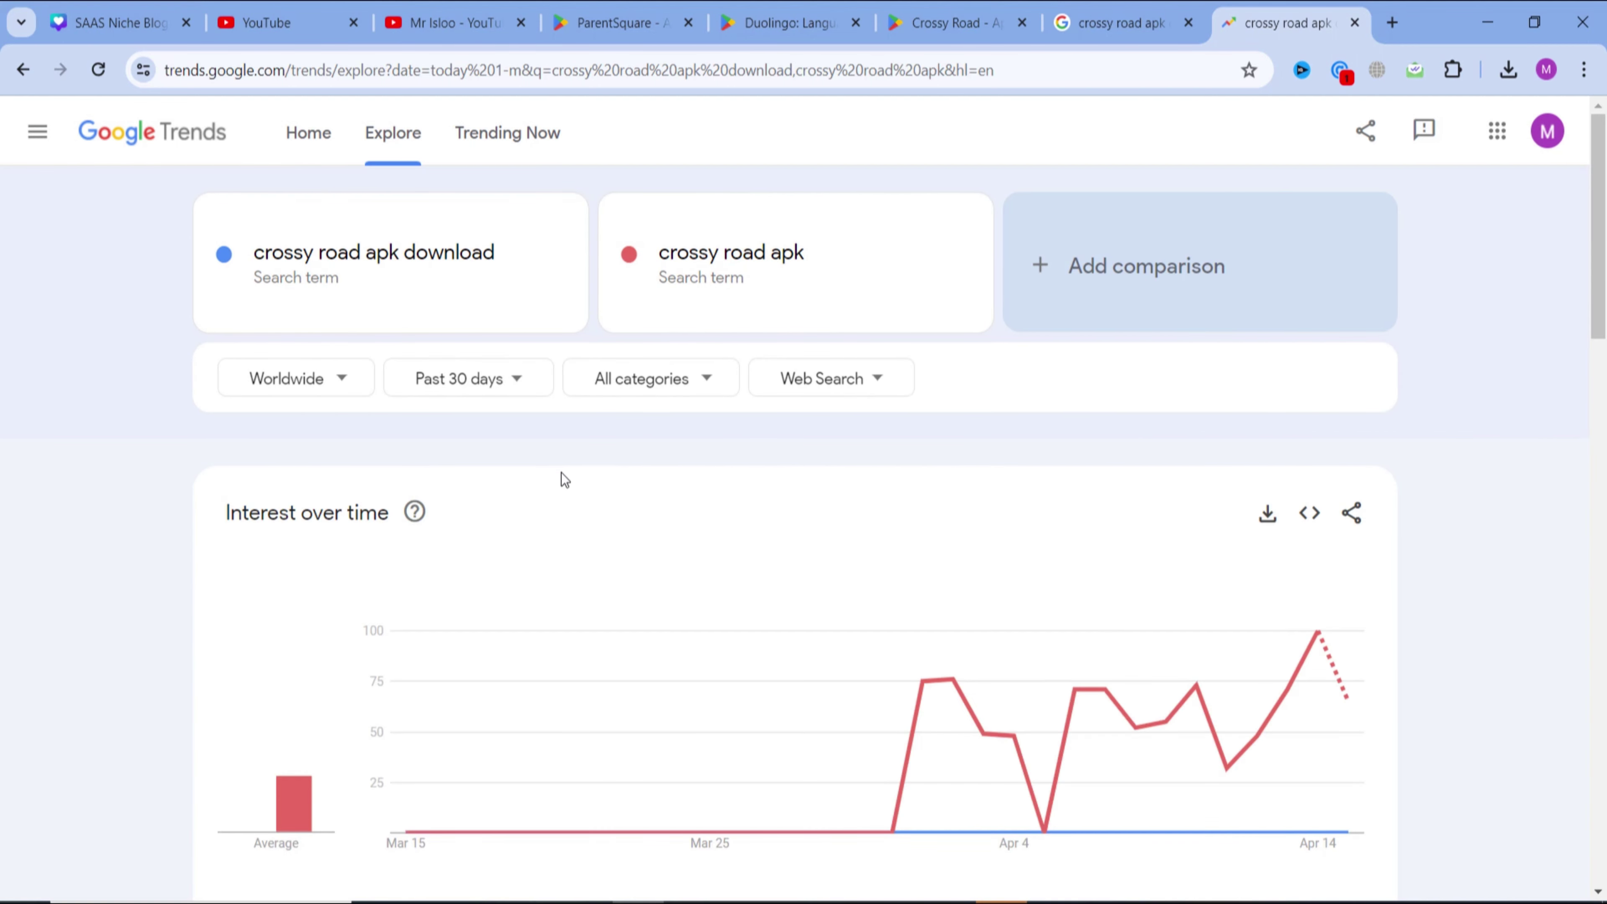
- Examine the Google Trends comparison of the two crossy road terms, including interest over time, regional breakdown and related queries
scroll(607, 484, "down", 5)
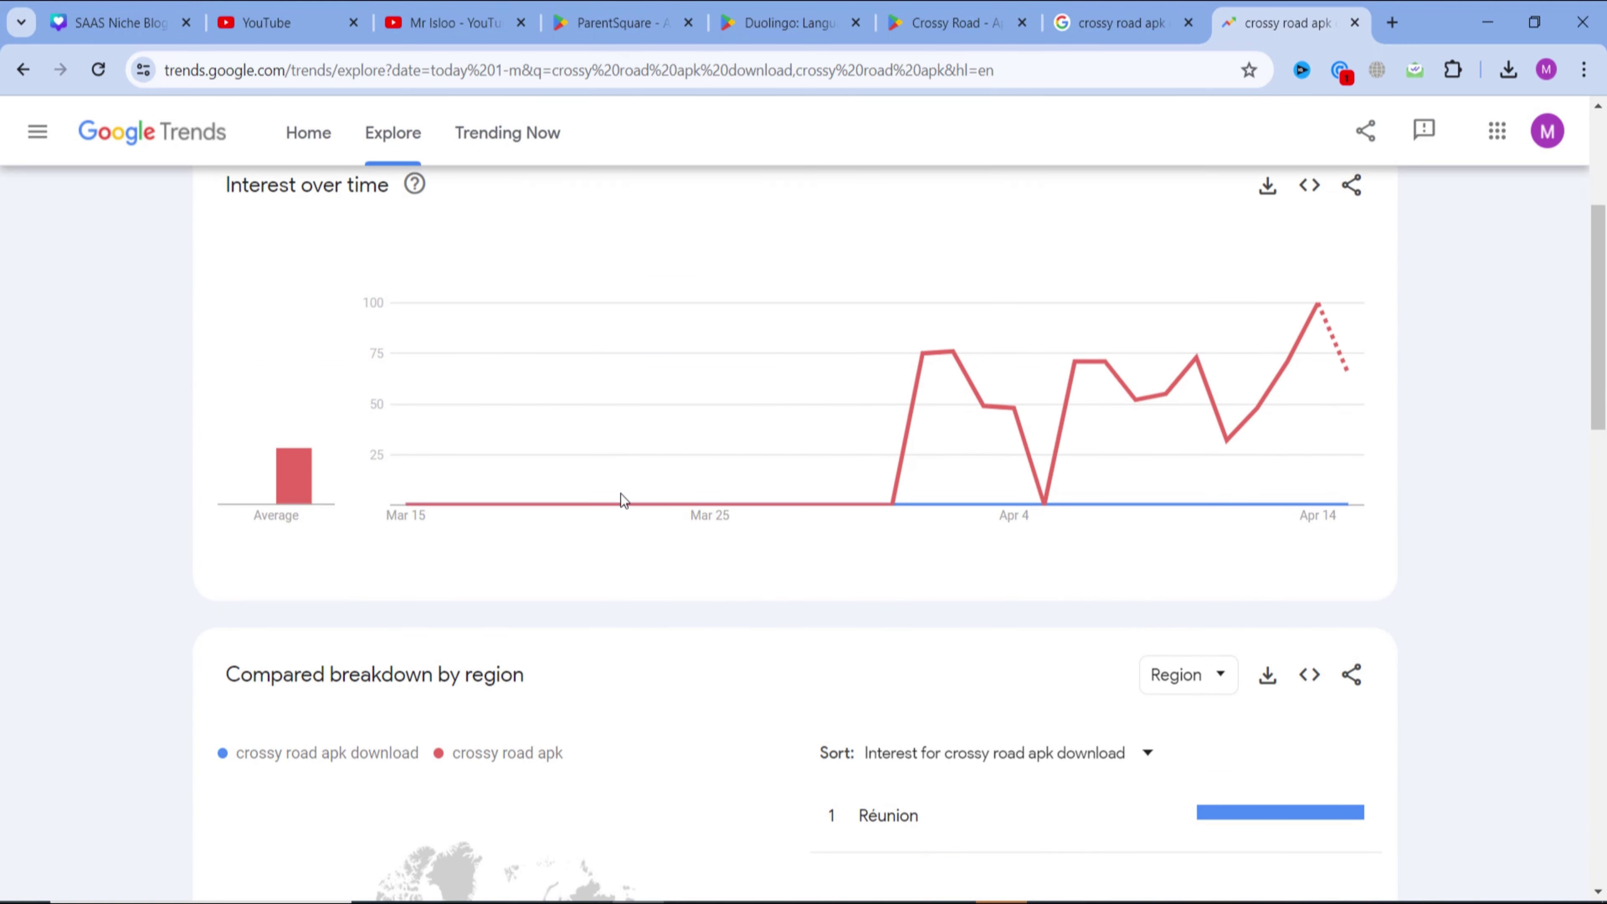
scroll(668, 545, "down", 5)
scroll(675, 556, "down", 10)
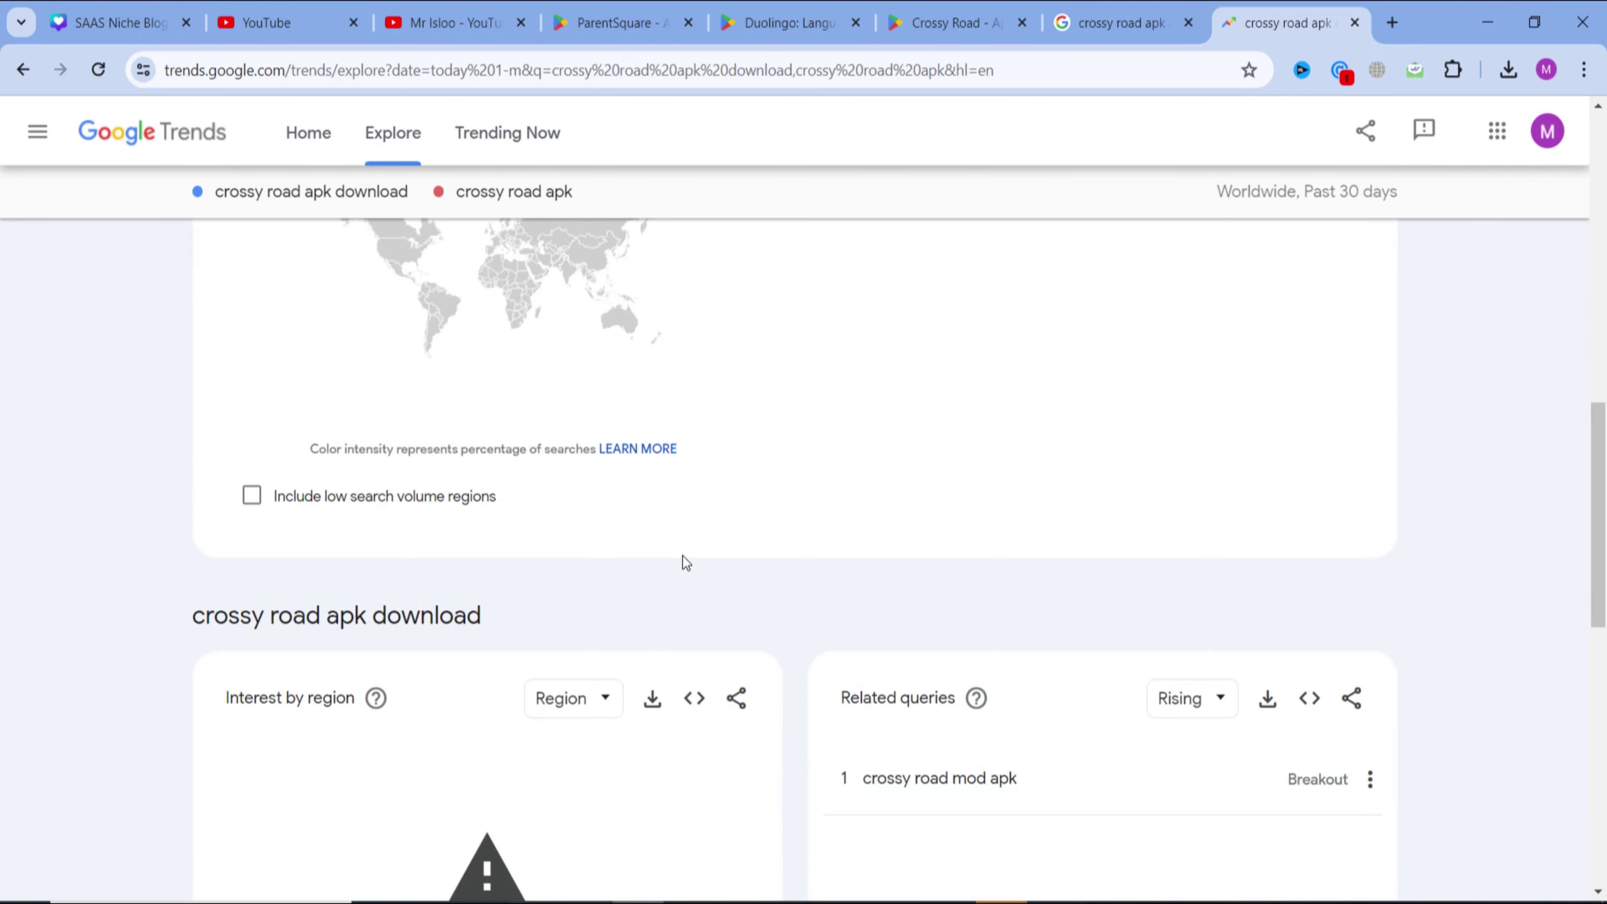
scroll(687, 563, "up", 20)
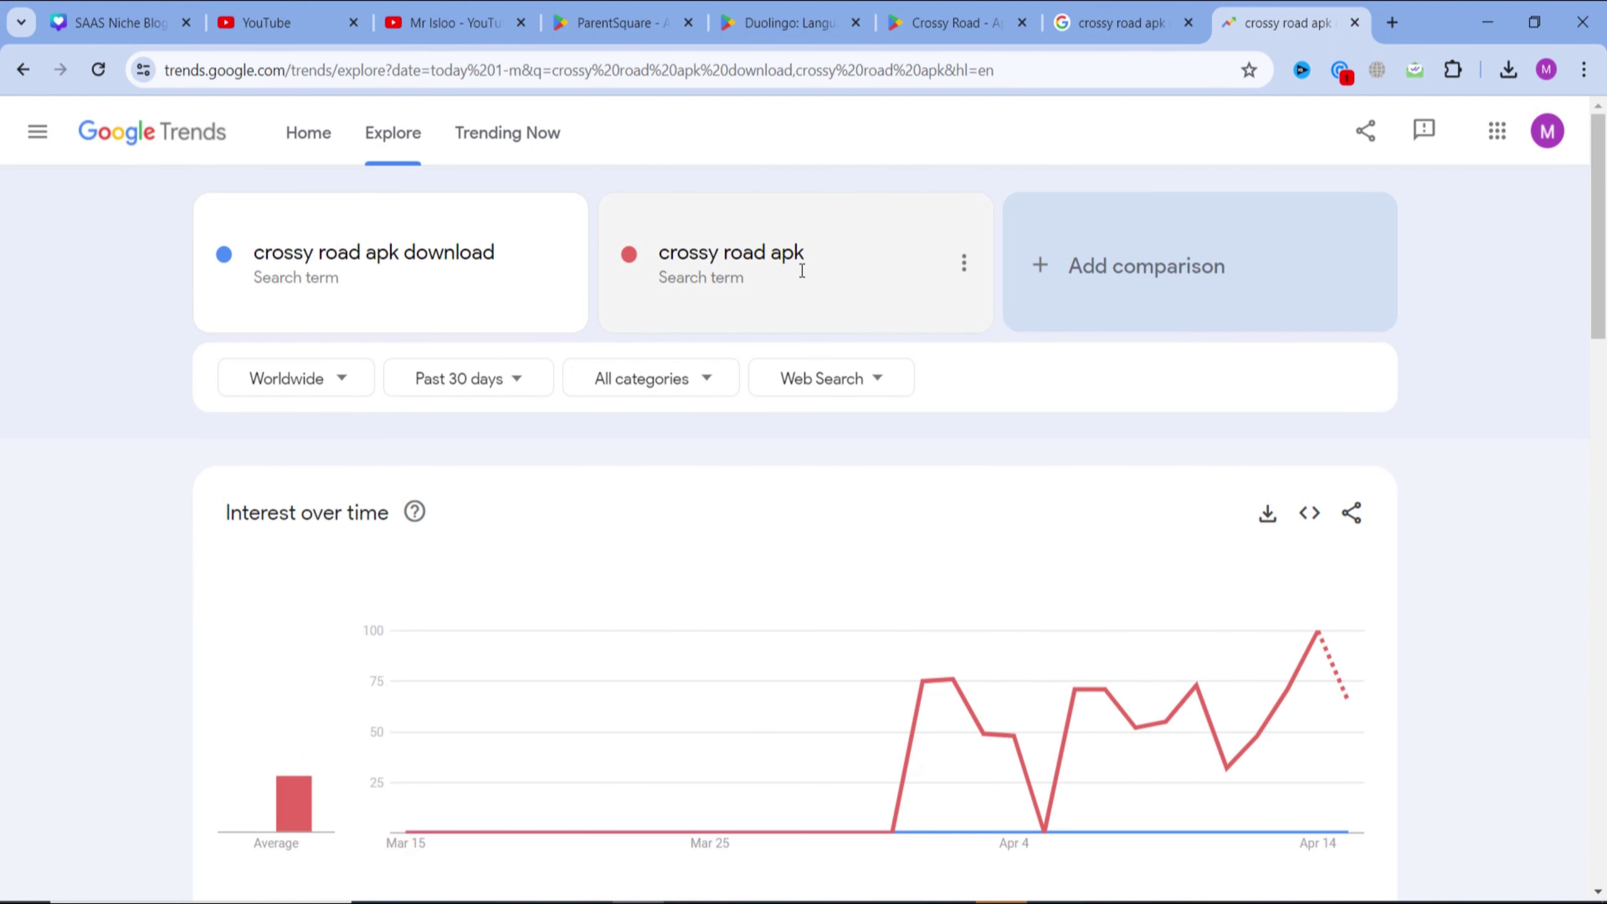
scroll(845, 462, "down", 15)
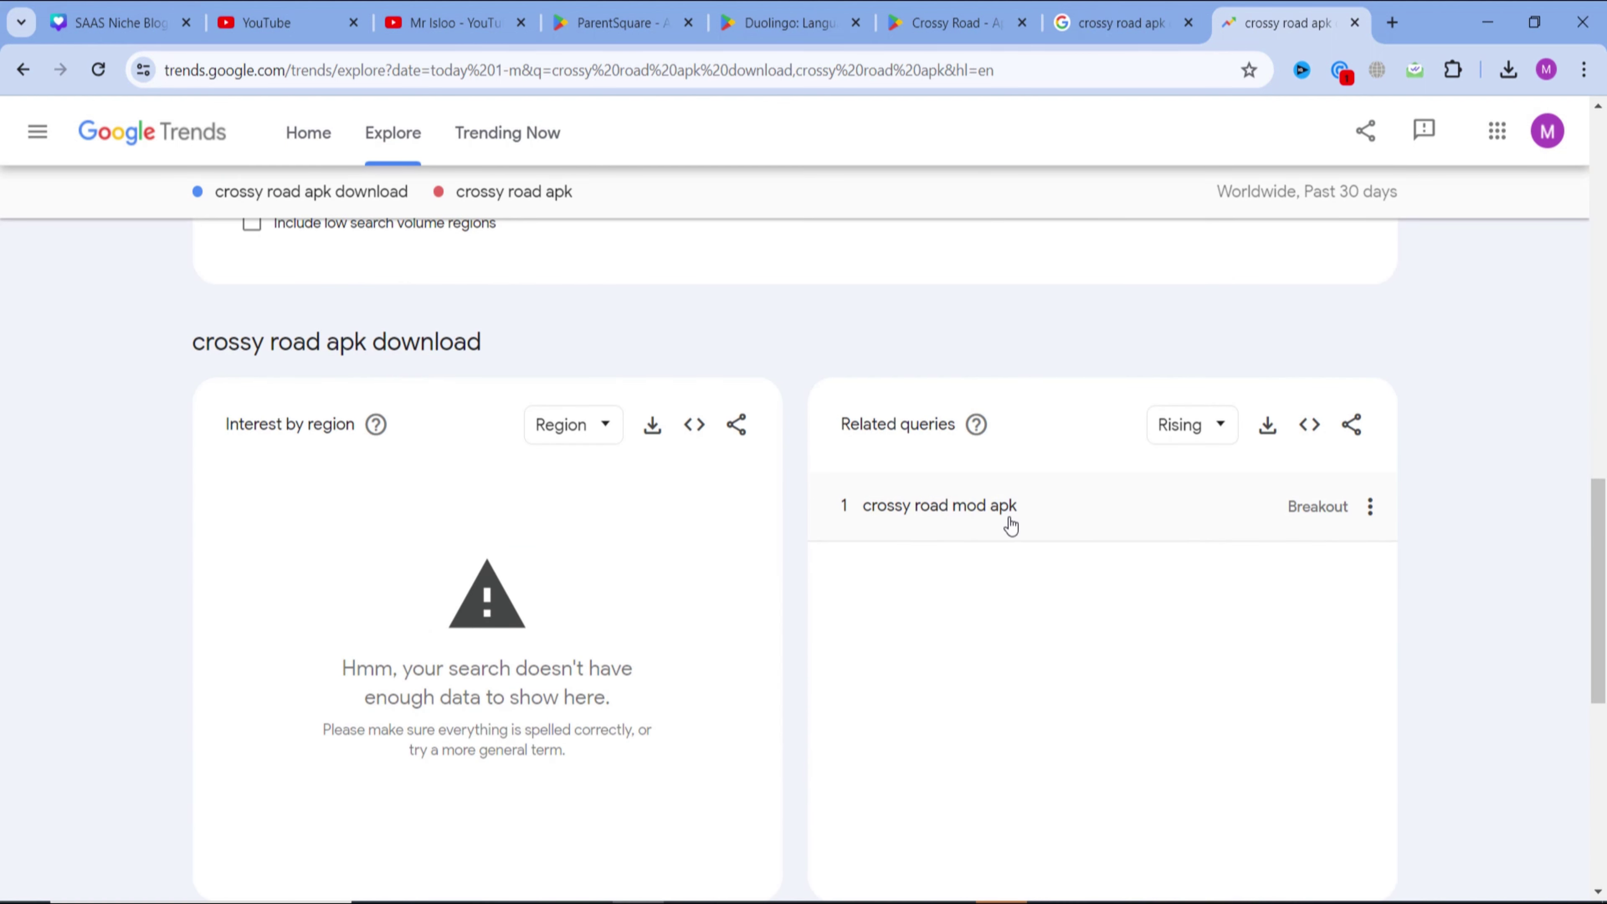
scroll(1006, 532, "up", 6)
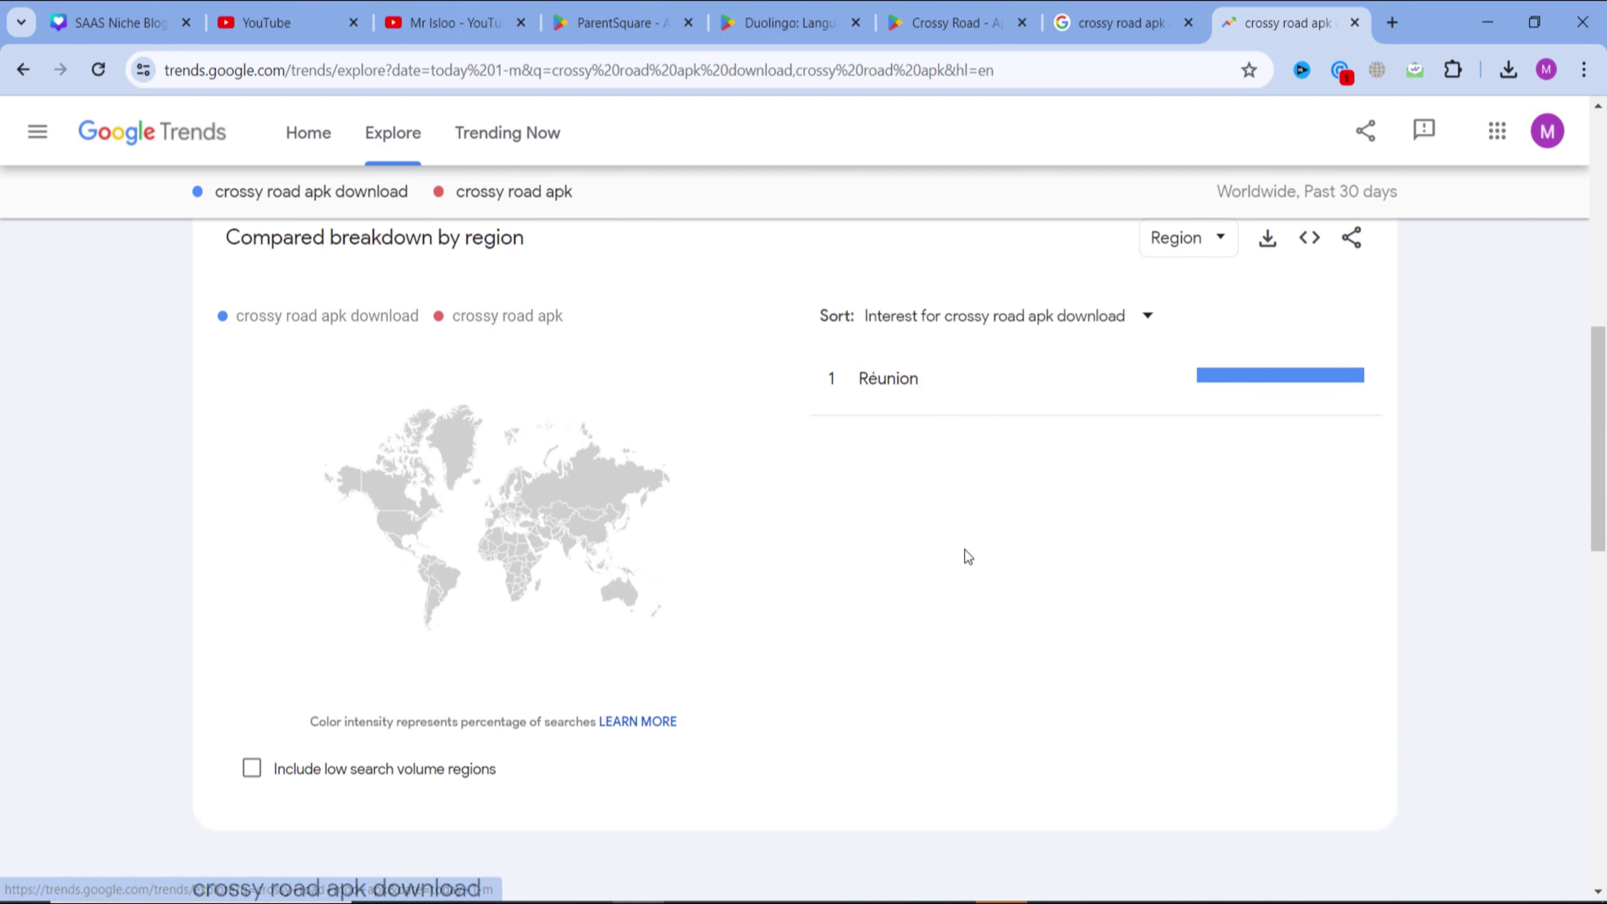
scroll(905, 415, "up", 5)
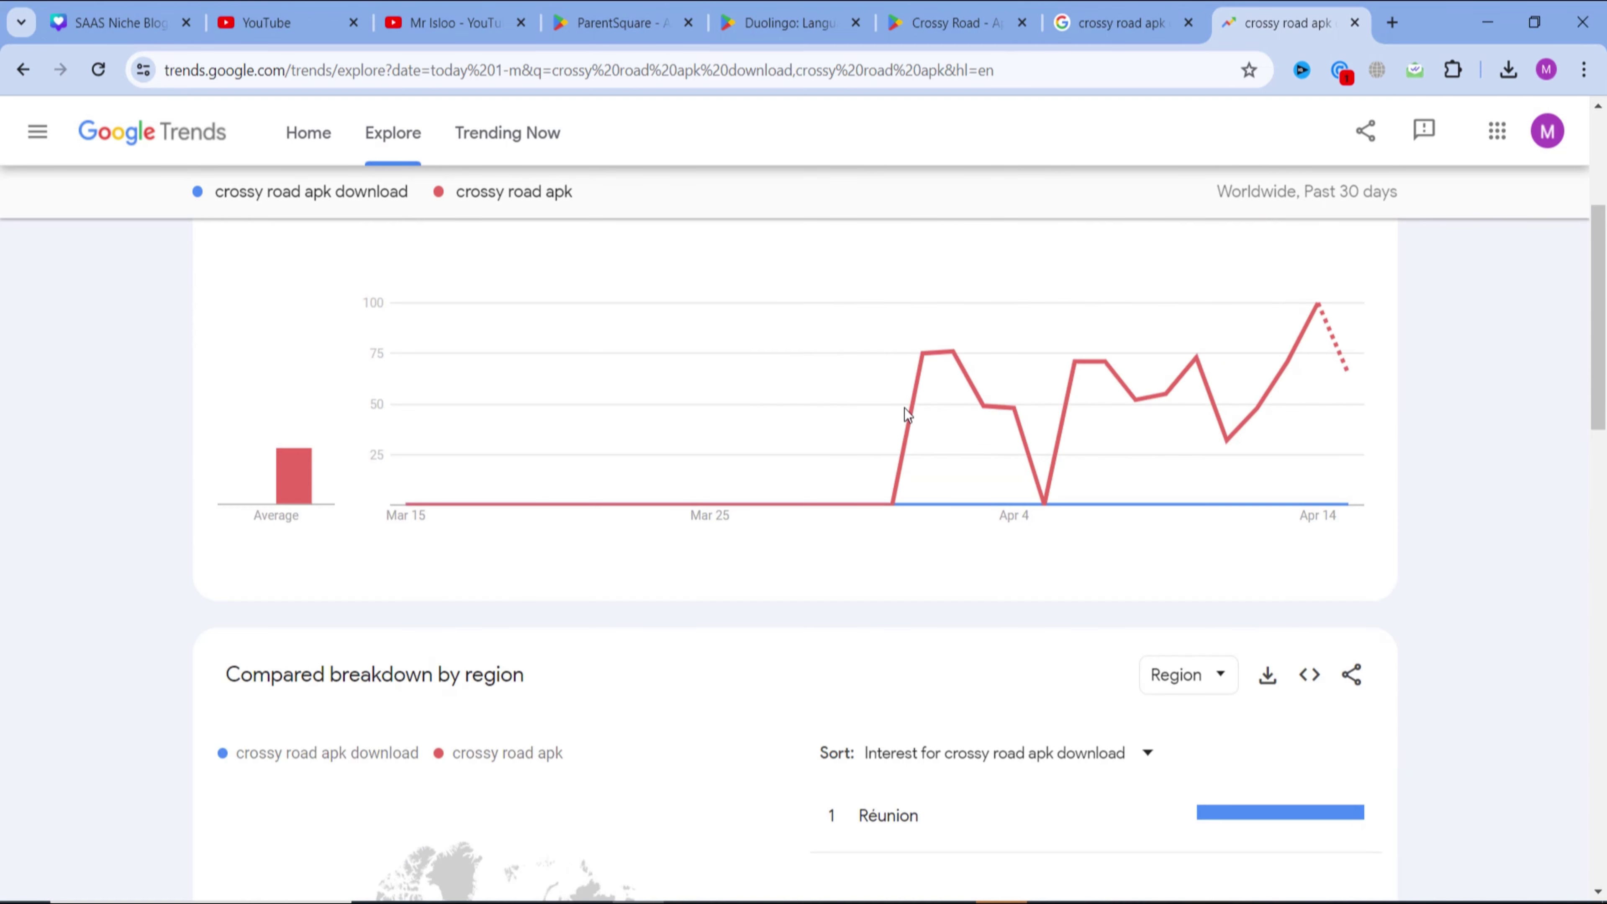
scroll(955, 544, "down", 4)
scroll(924, 552, "up", 8)
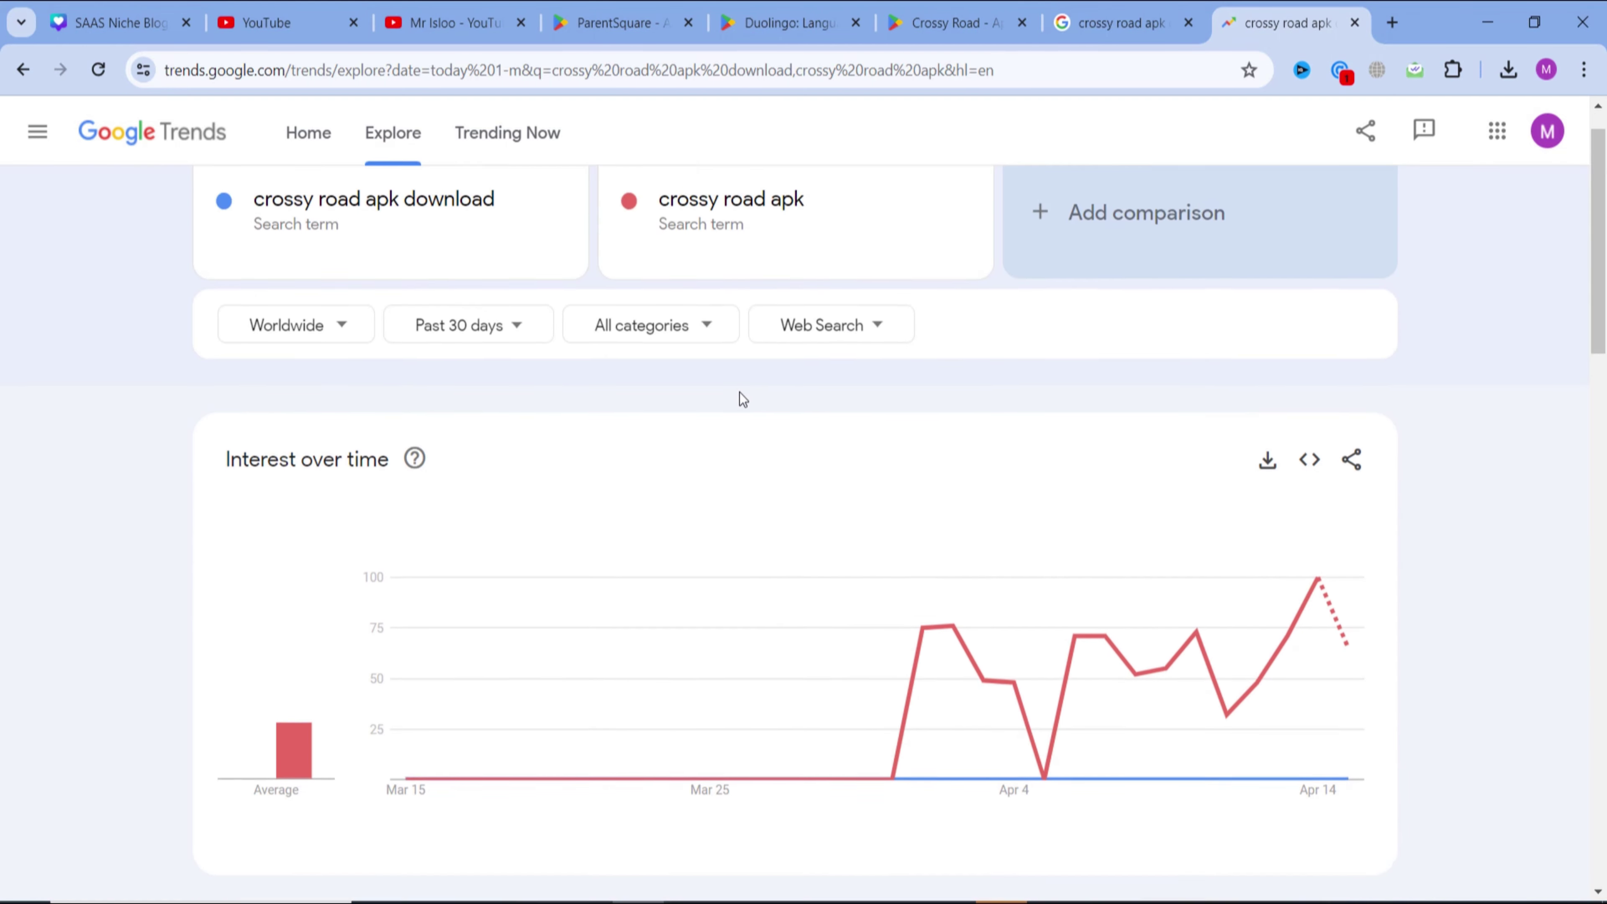
left_click(855, 257)
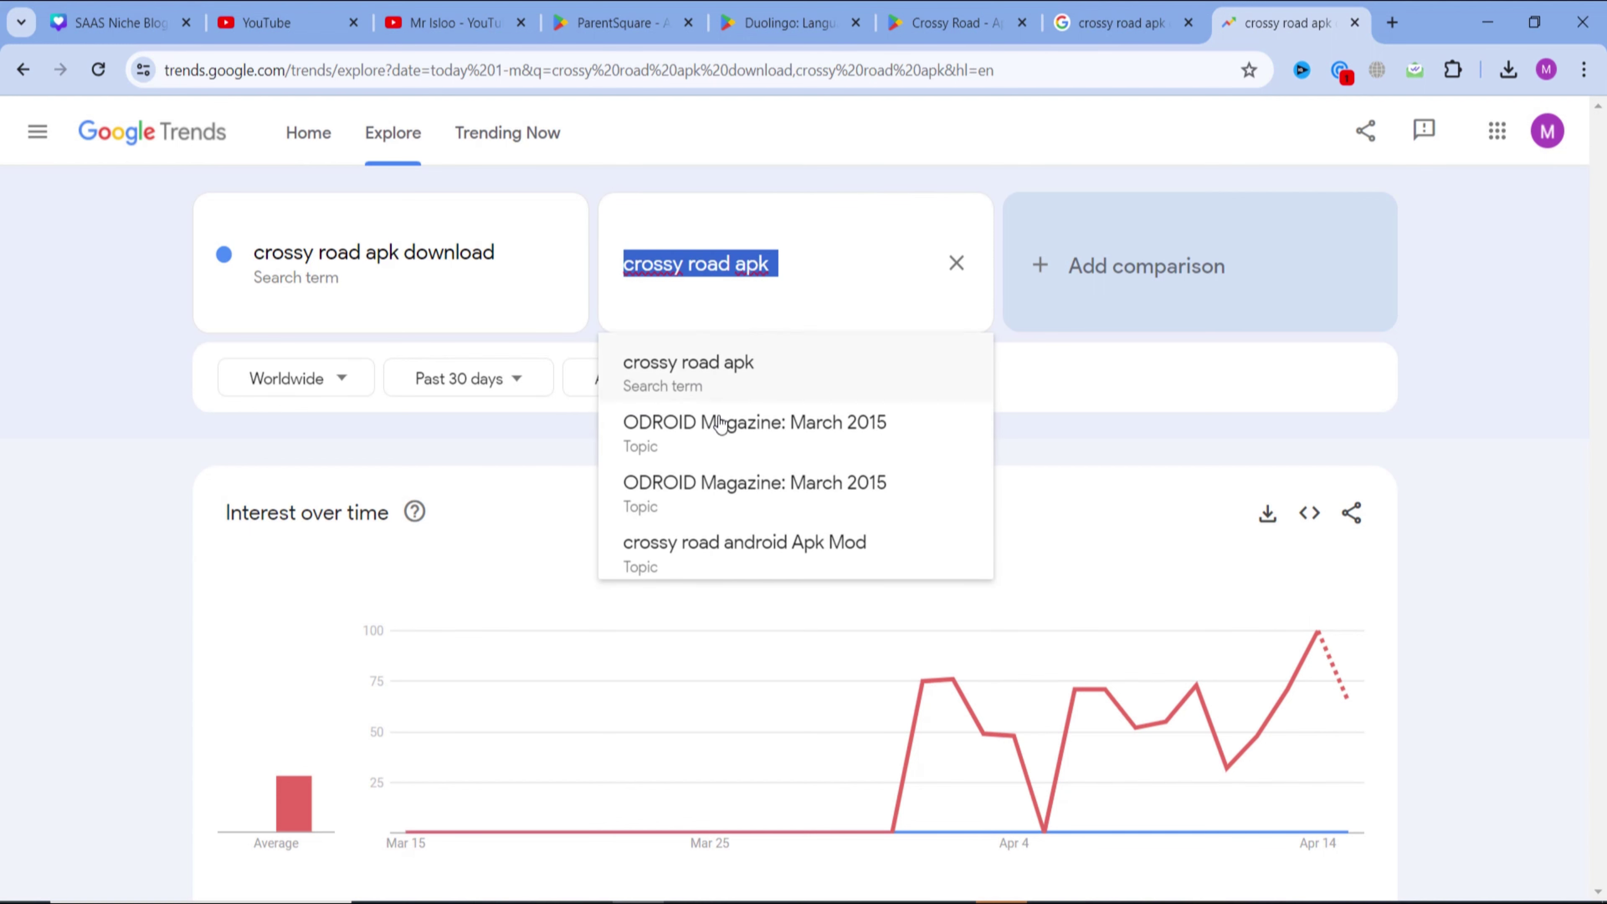
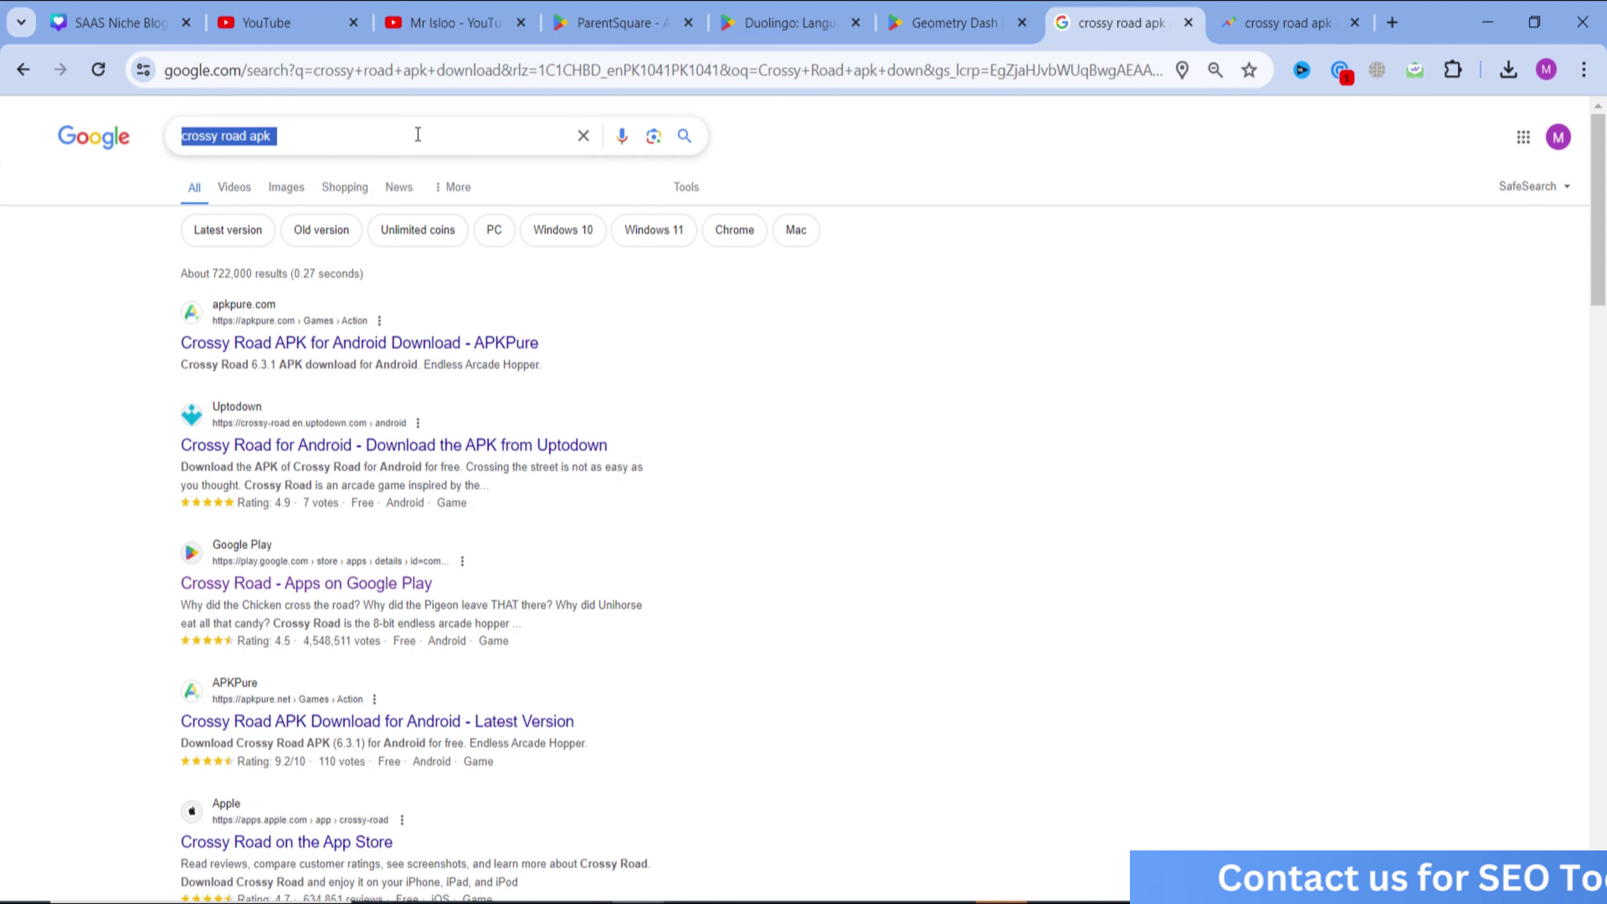
- Search Google for "geometry dash apk download" in place of the crossy road query
type("Geometry Dash apk")
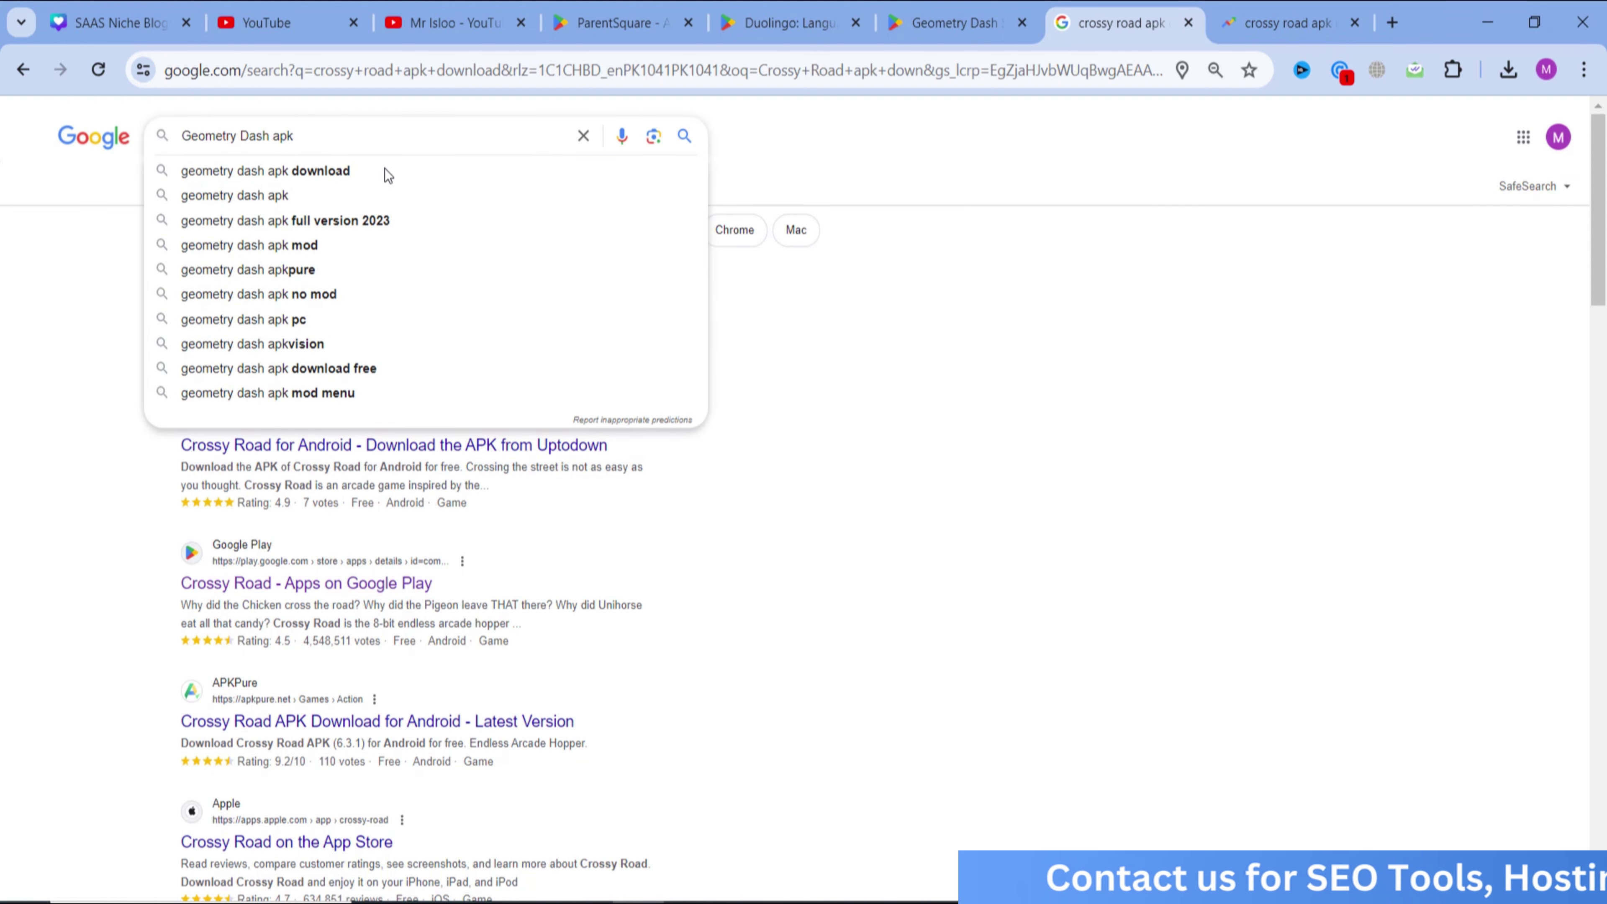
key("Down")
key("Return")
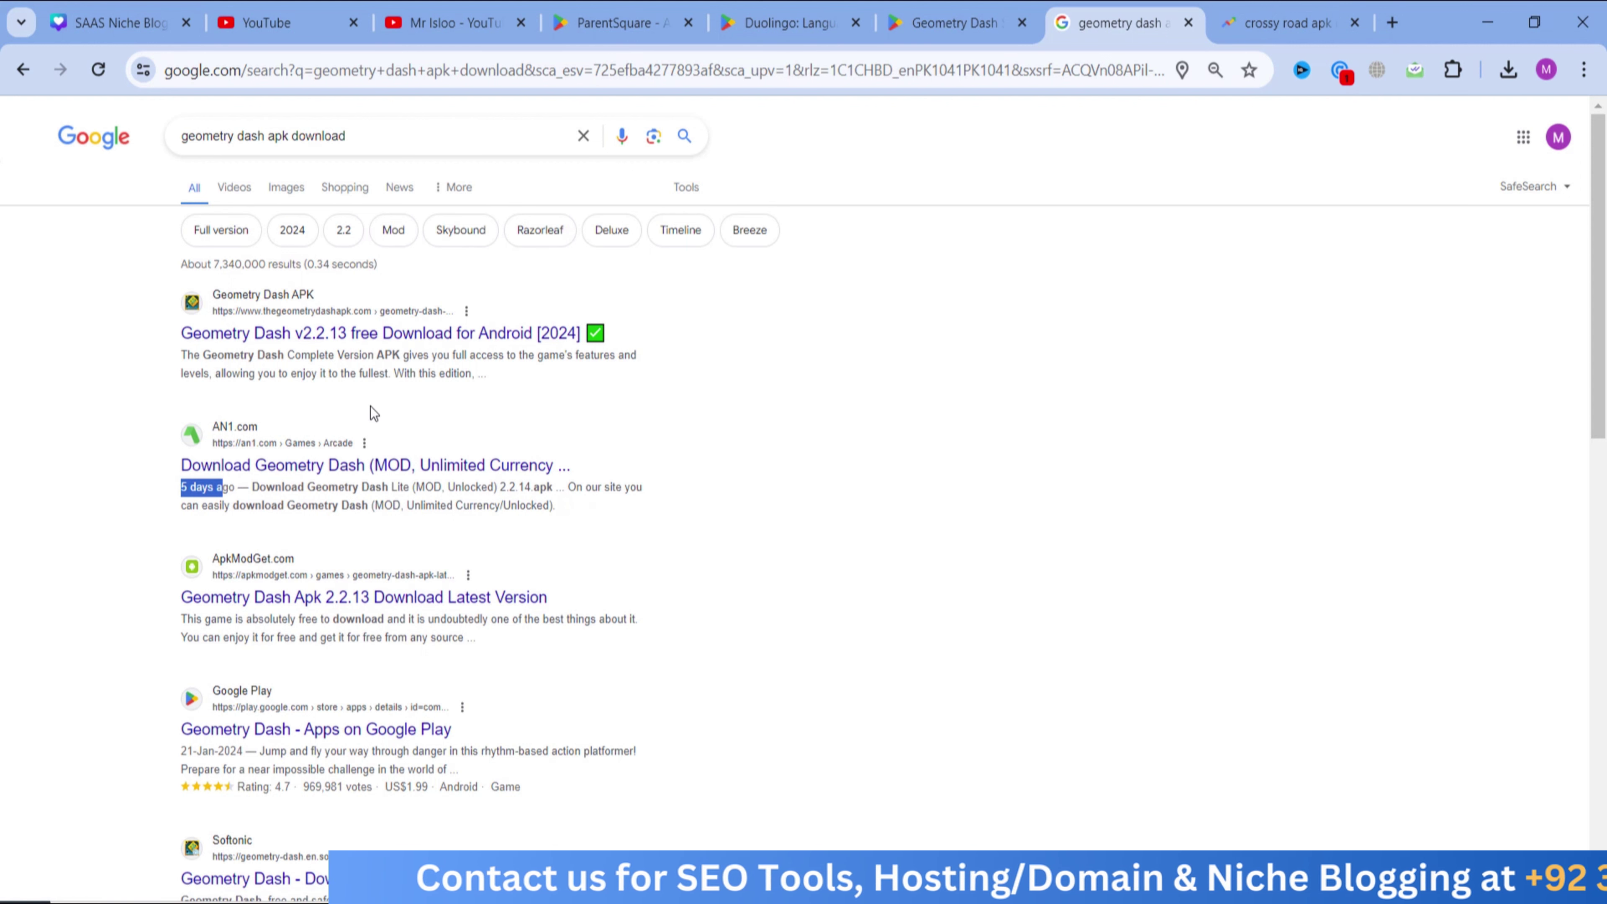
- Open the Geometry Dash APK result in a background tab and review the sites ranking for "geometry dash apk download"
middle_click(386, 333)
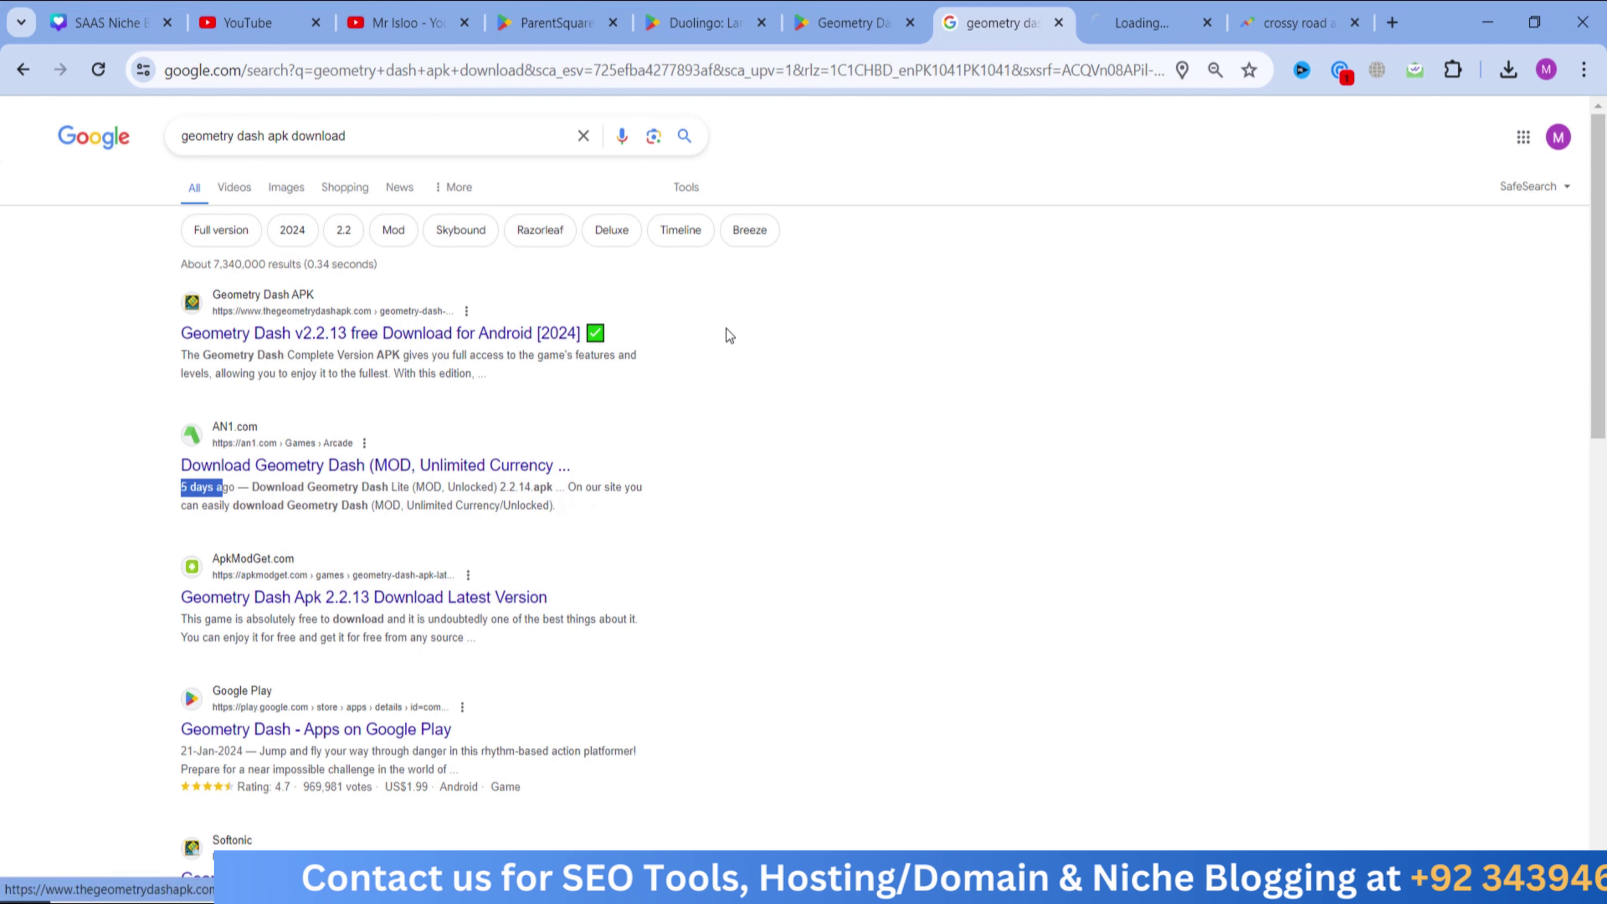
scroll(665, 307, "down", 6)
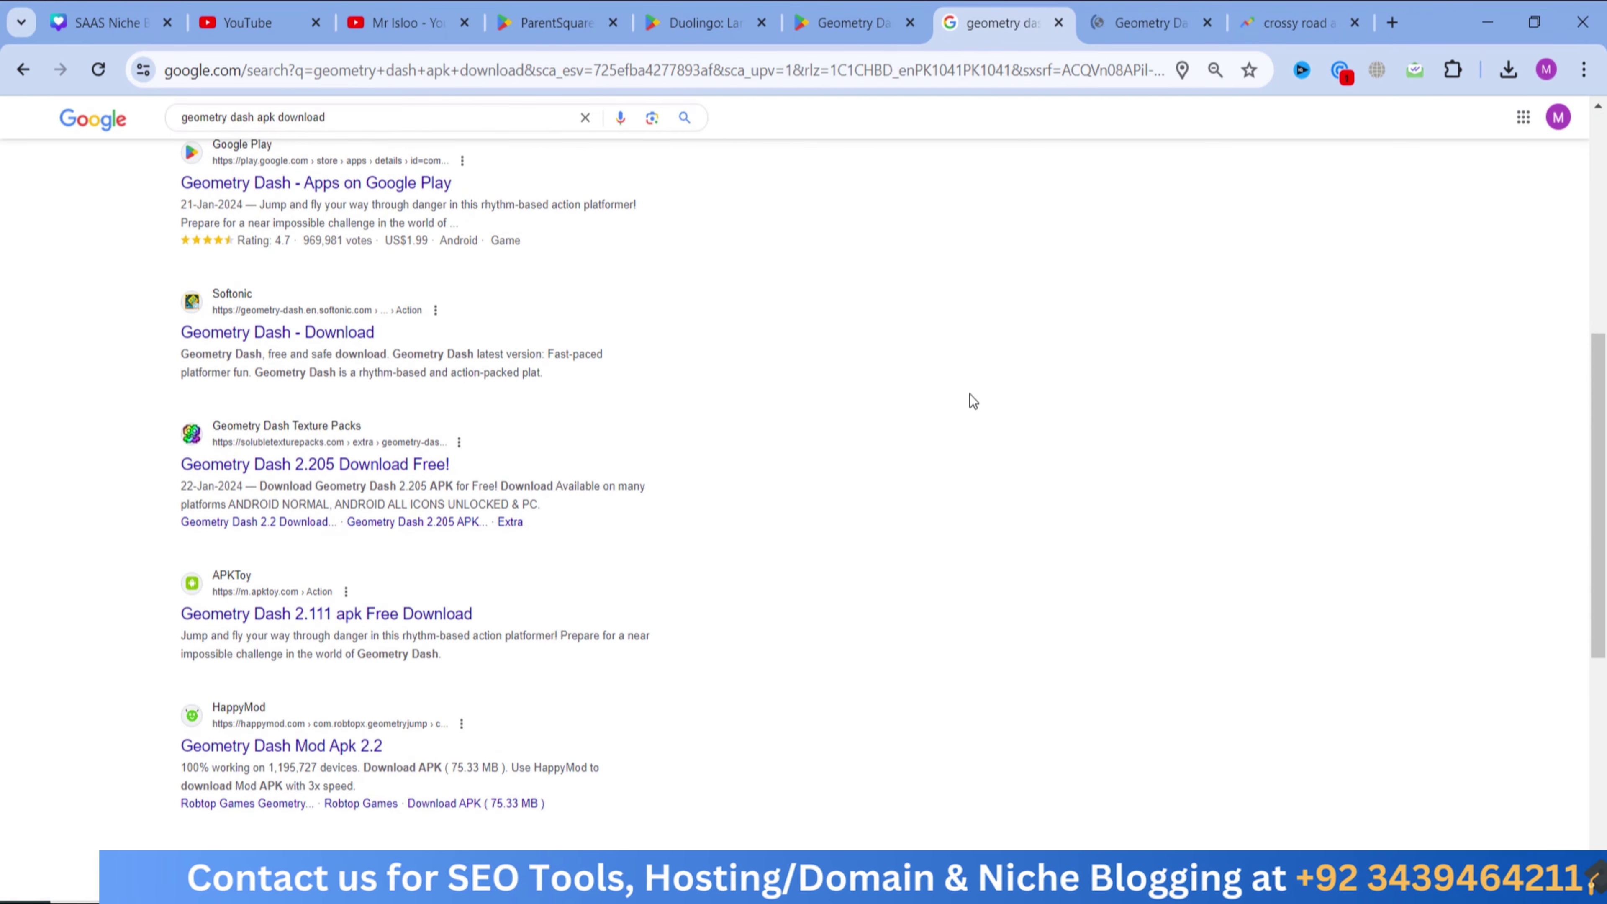
scroll(971, 399, "down", 8)
scroll(384, 402, "up", 10)
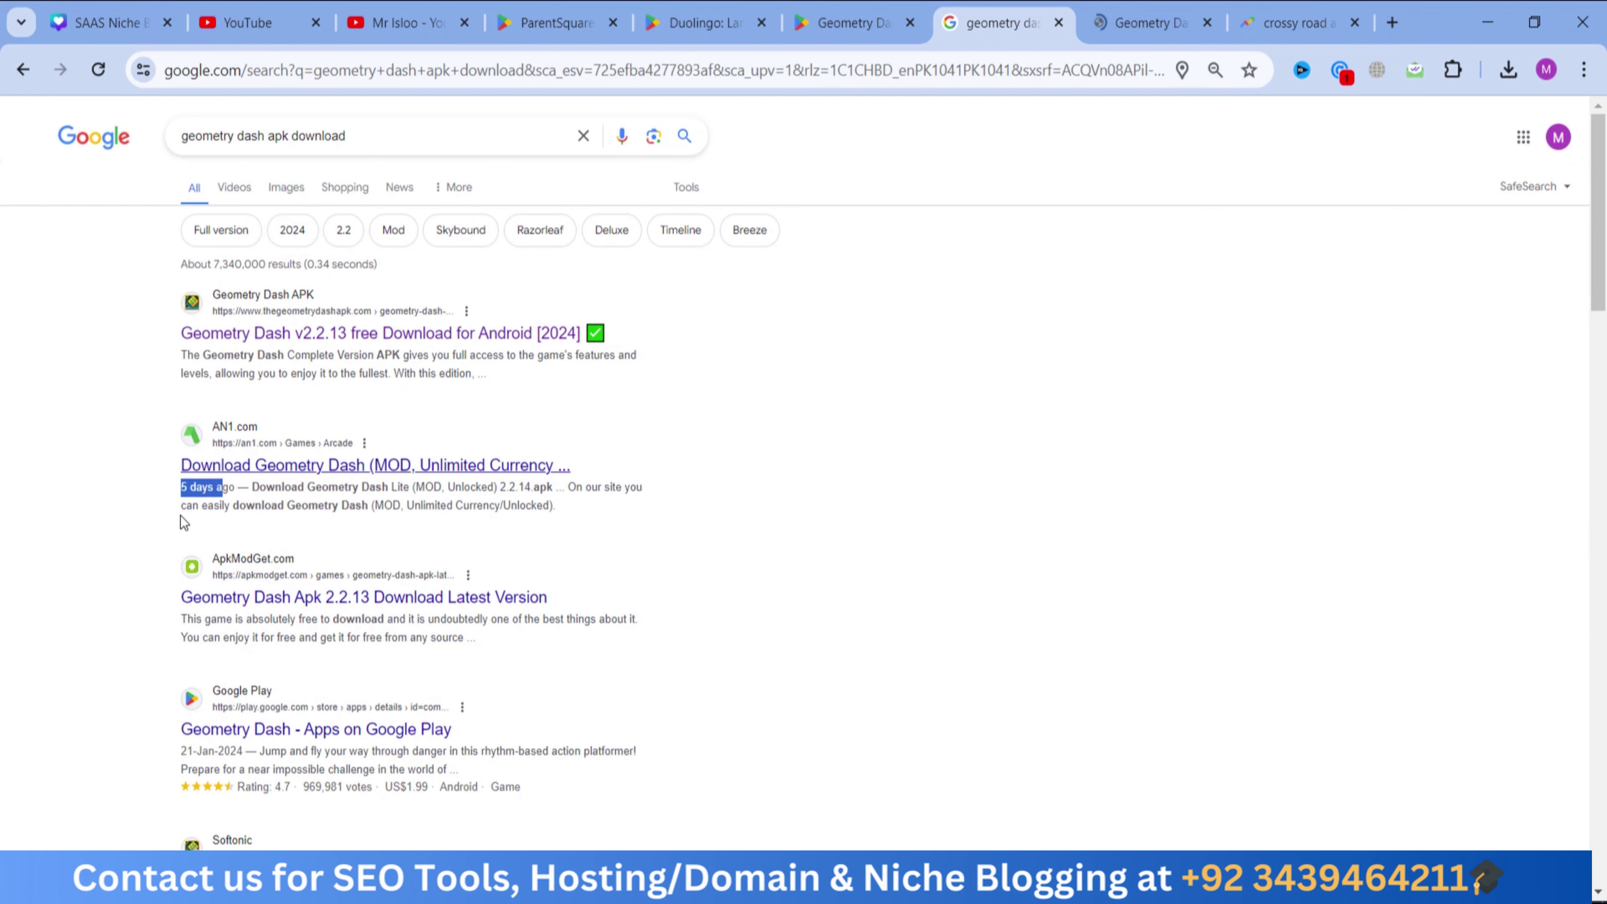
scroll(252, 597, "down", 1)
left_click_drag(549, 488, 212, 447)
left_click(273, 537)
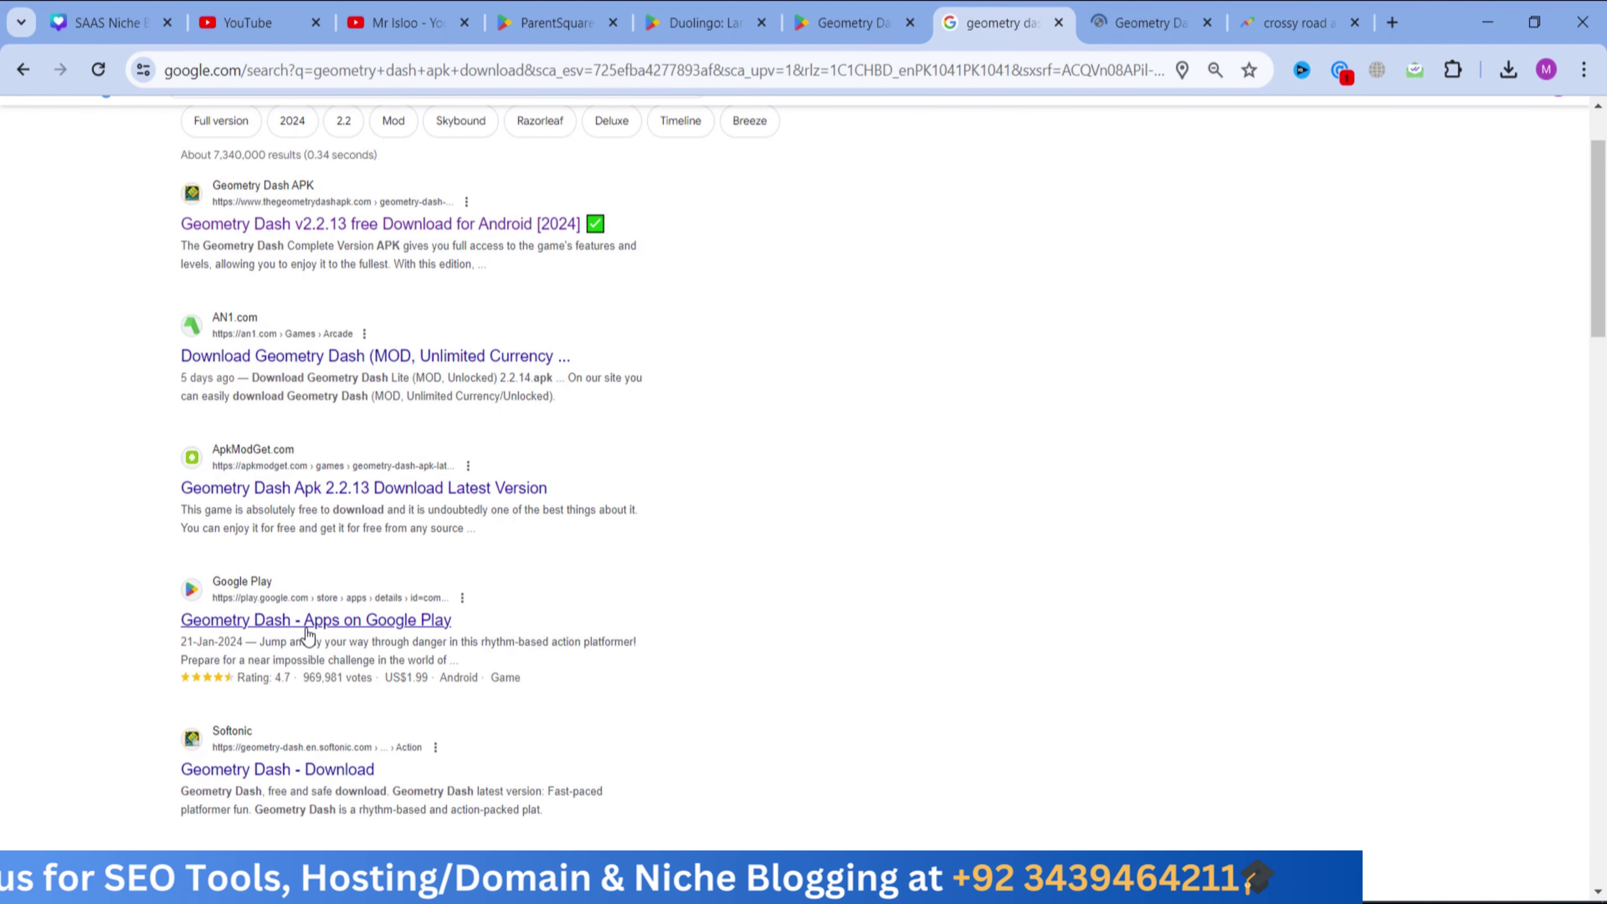
scroll(235, 603, "down", 3)
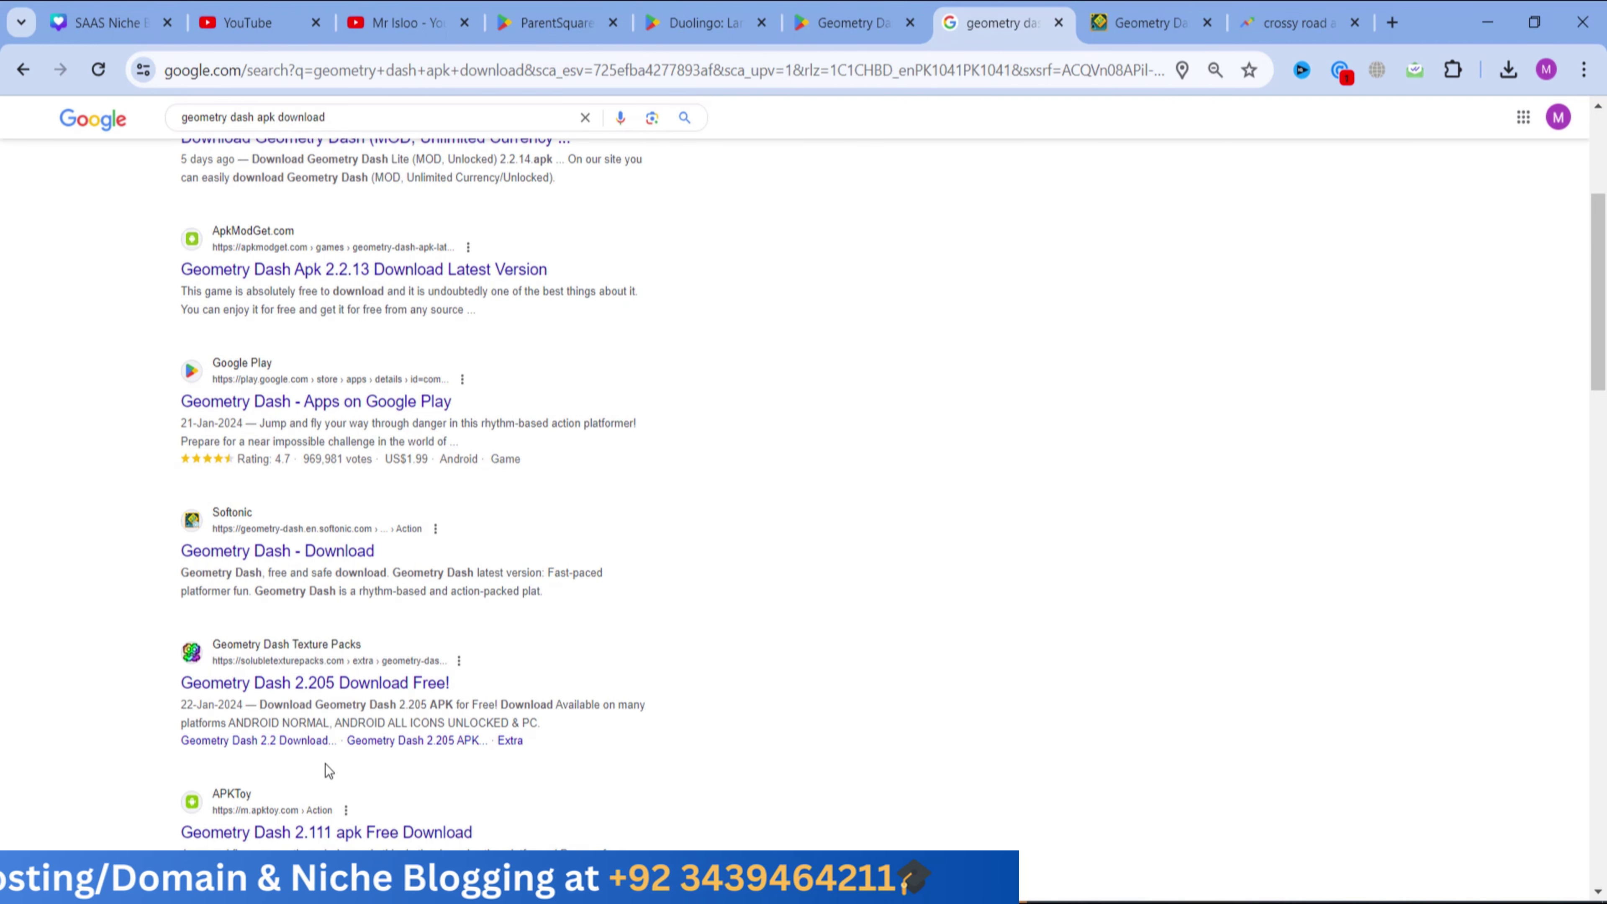
scroll(405, 439, "up", 5)
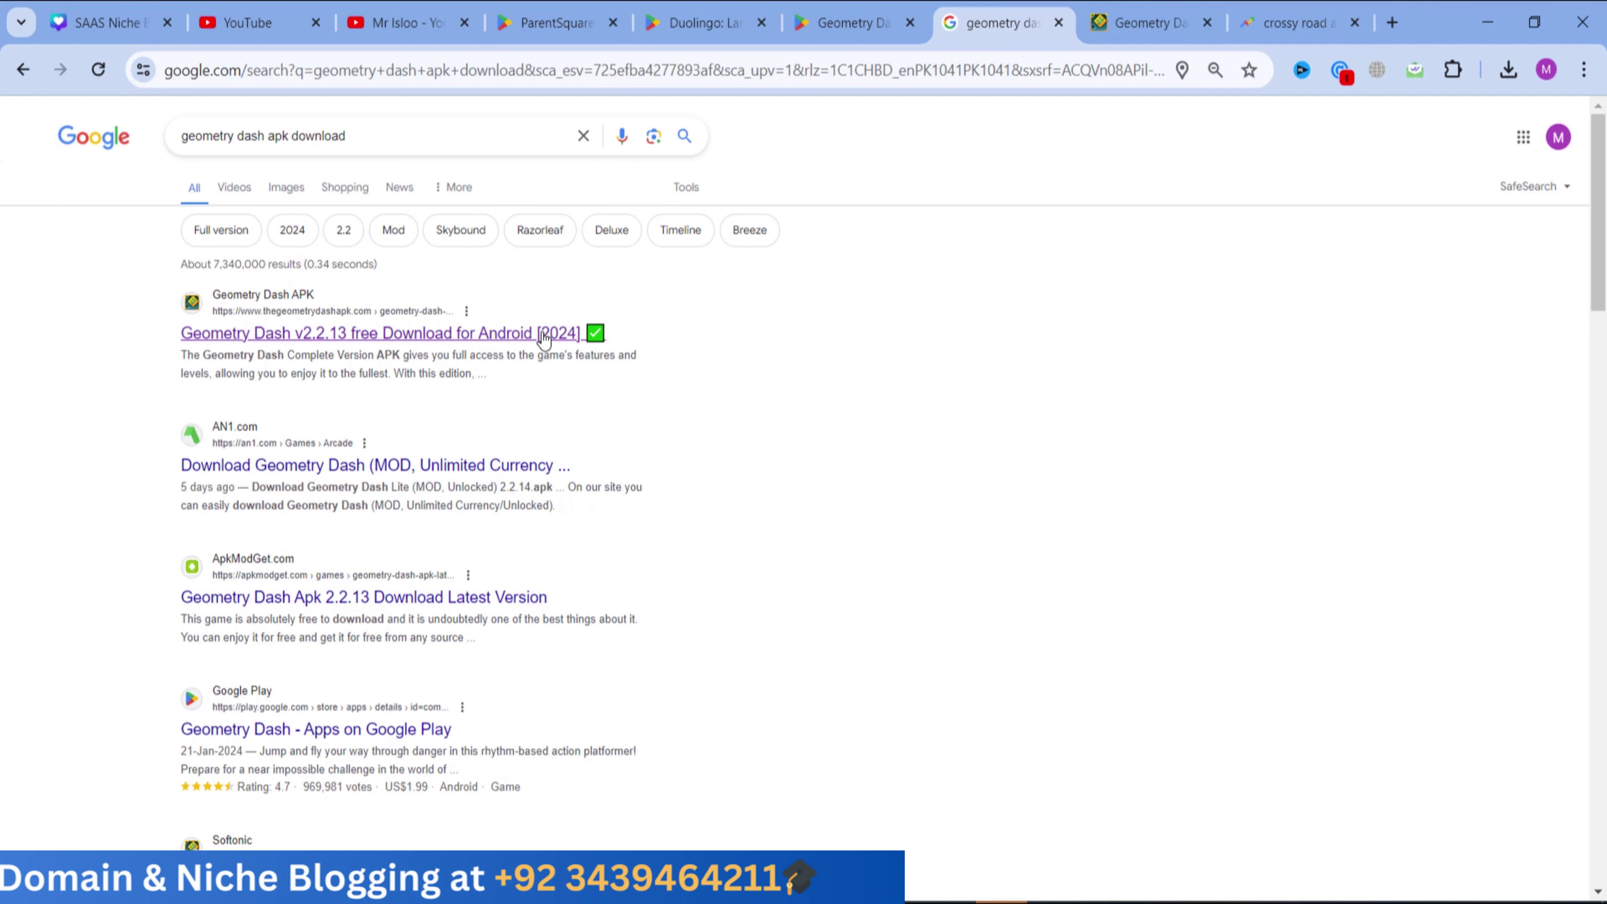
left_click_drag(660, 327, 356, 332)
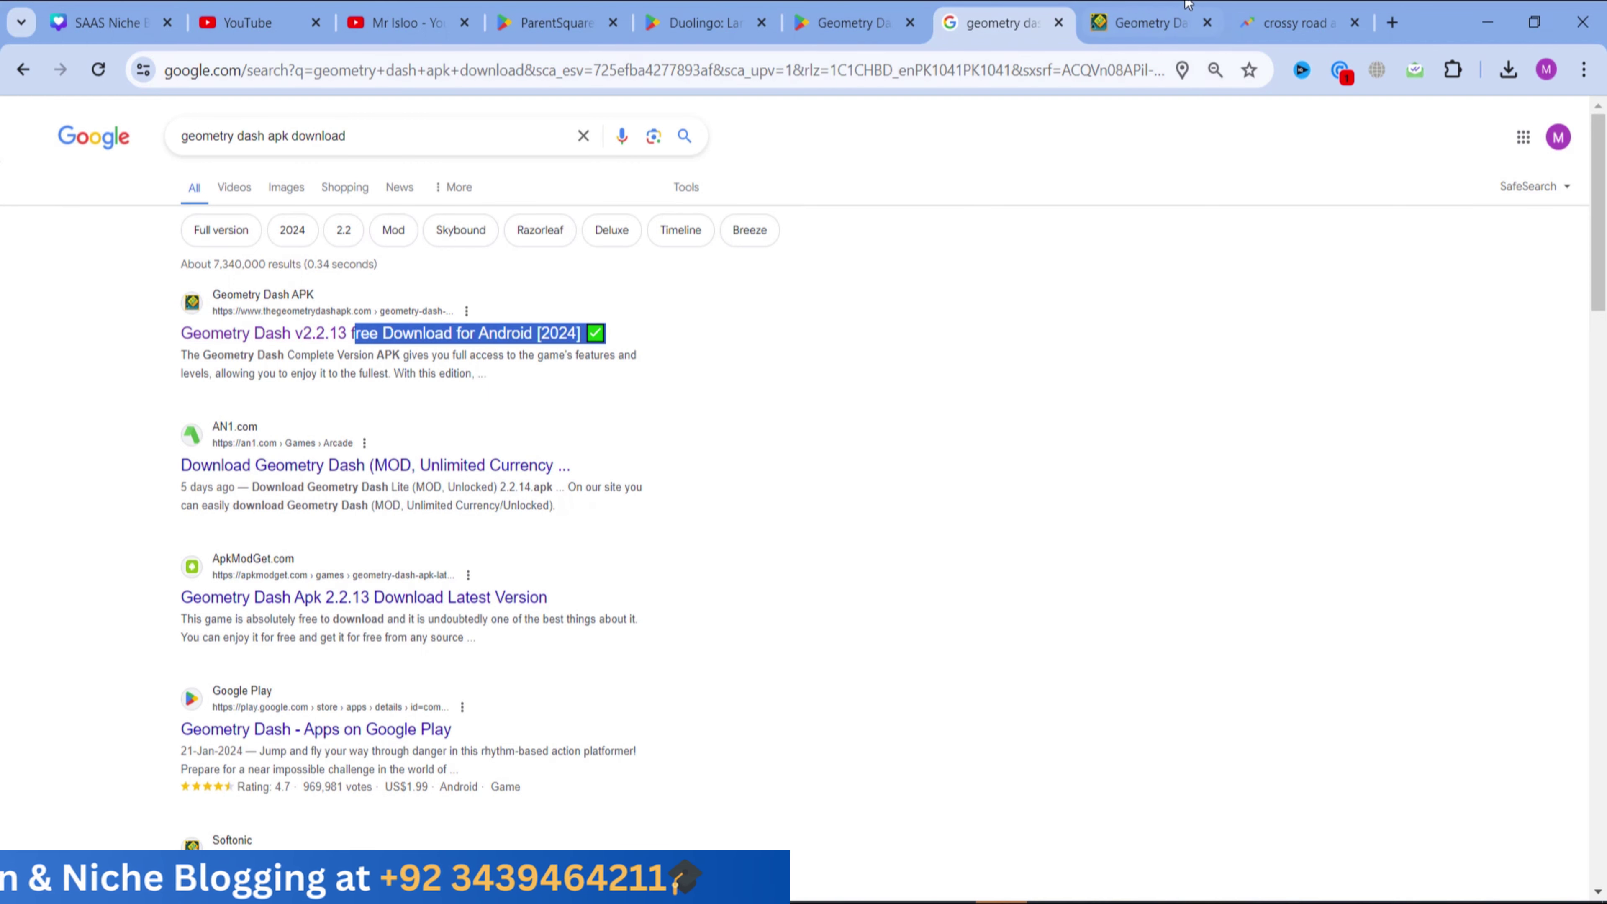
- Examine the thegeometrydashapk.com page from header to footer, including its site menu, download section and web address
key("ctrl+Tab")
scroll(981, 336, "down", 3)
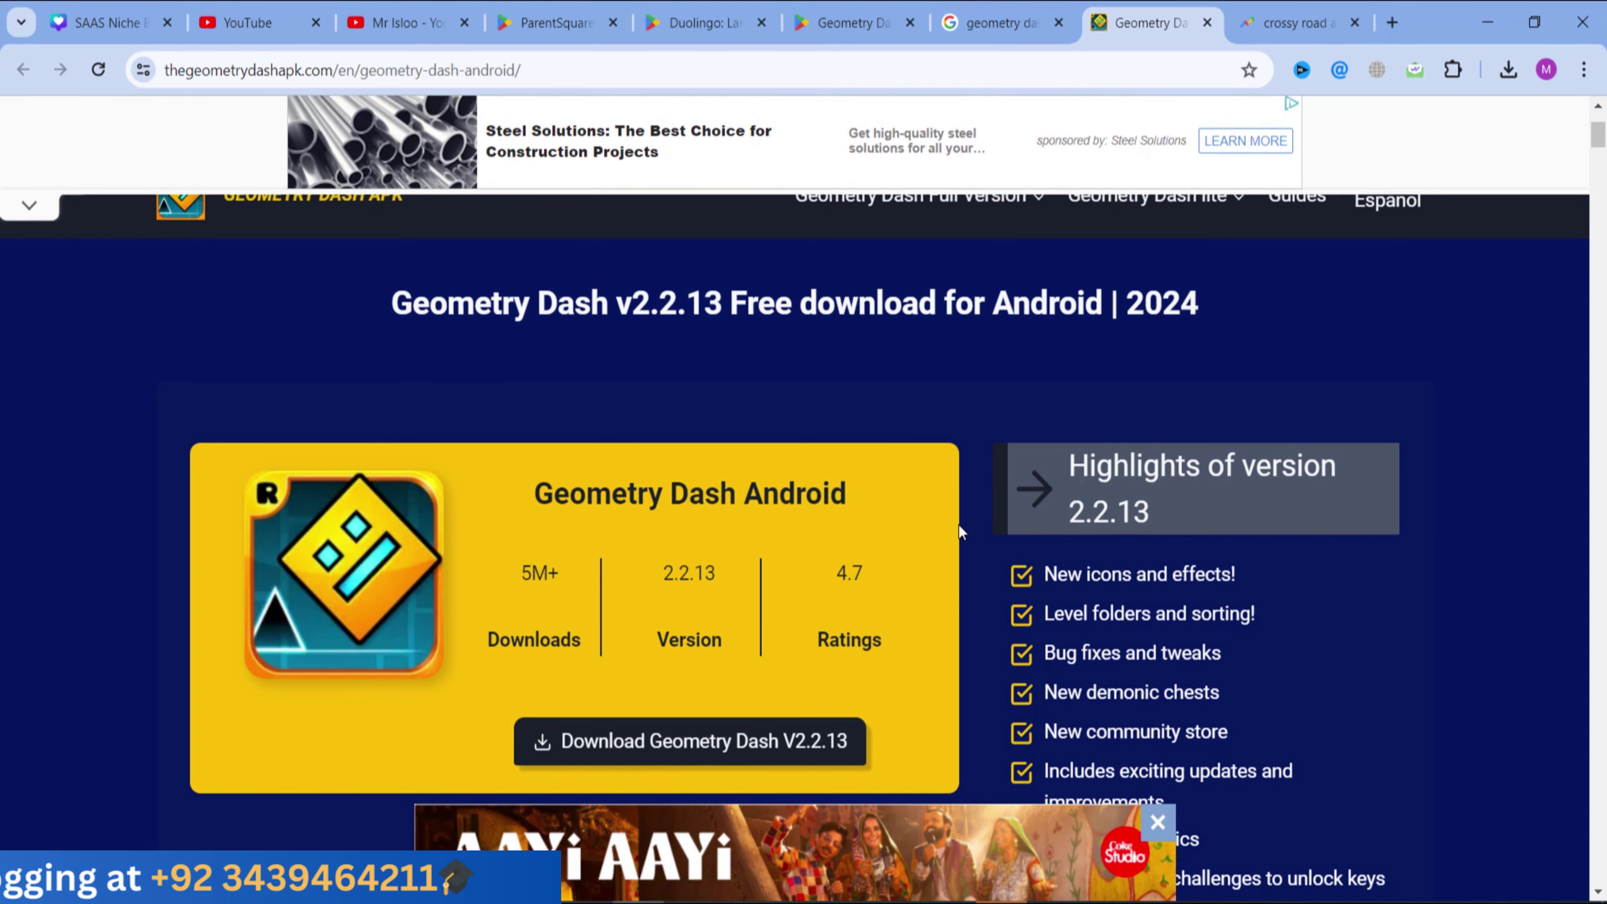
scroll(864, 519, "down", 7)
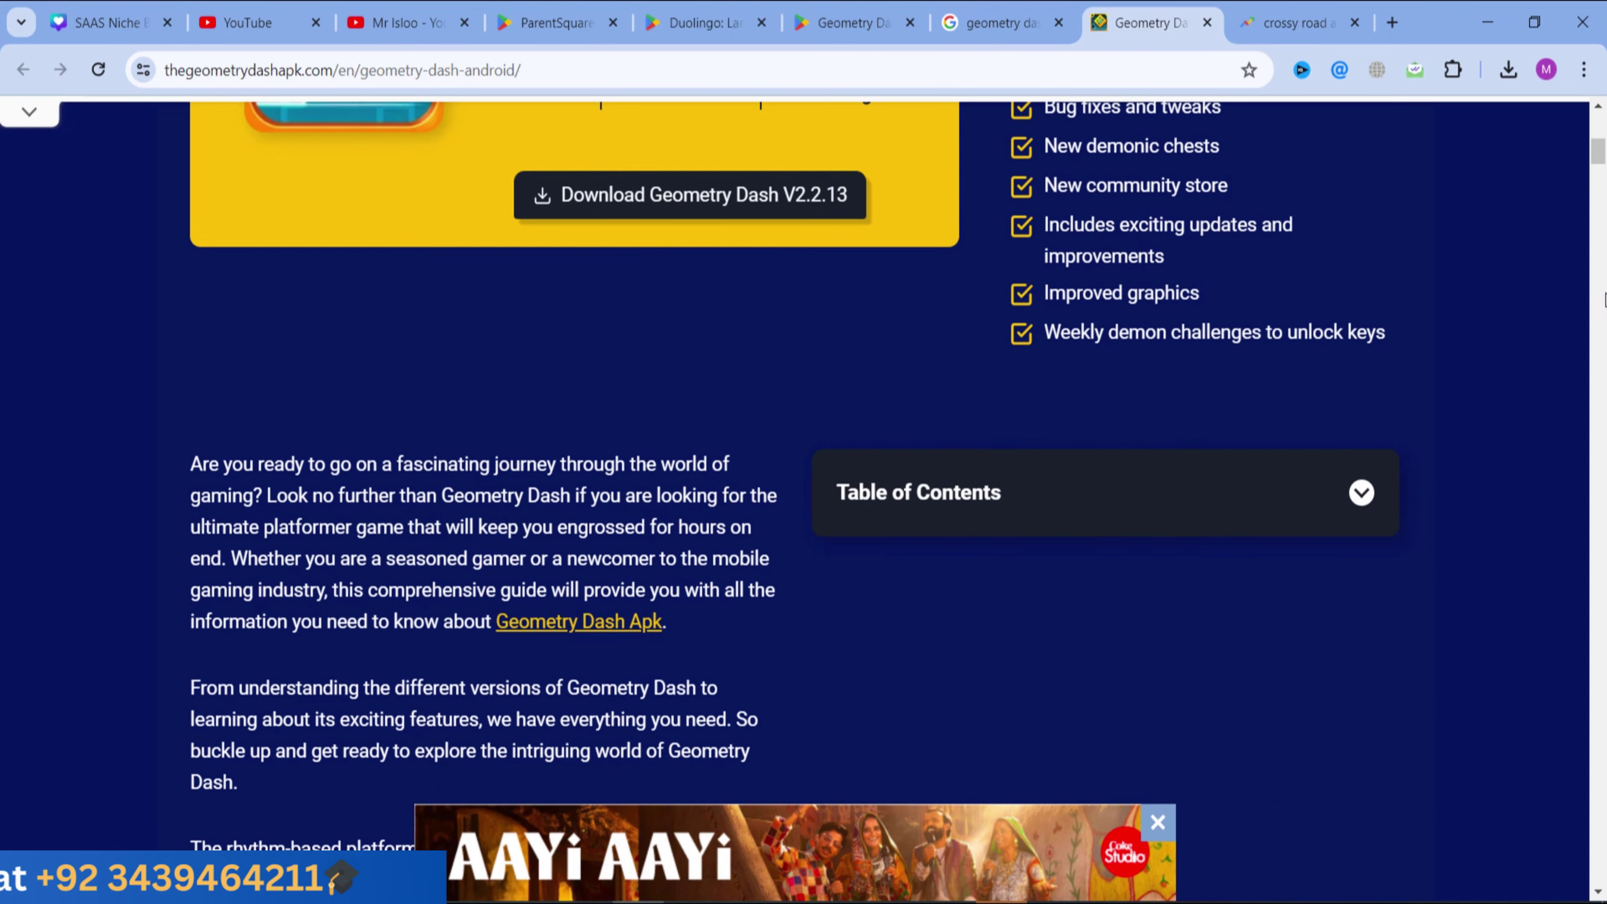
scroll(1601, 219, "down", 10)
left_click_drag(1602, 218, 1604, 880)
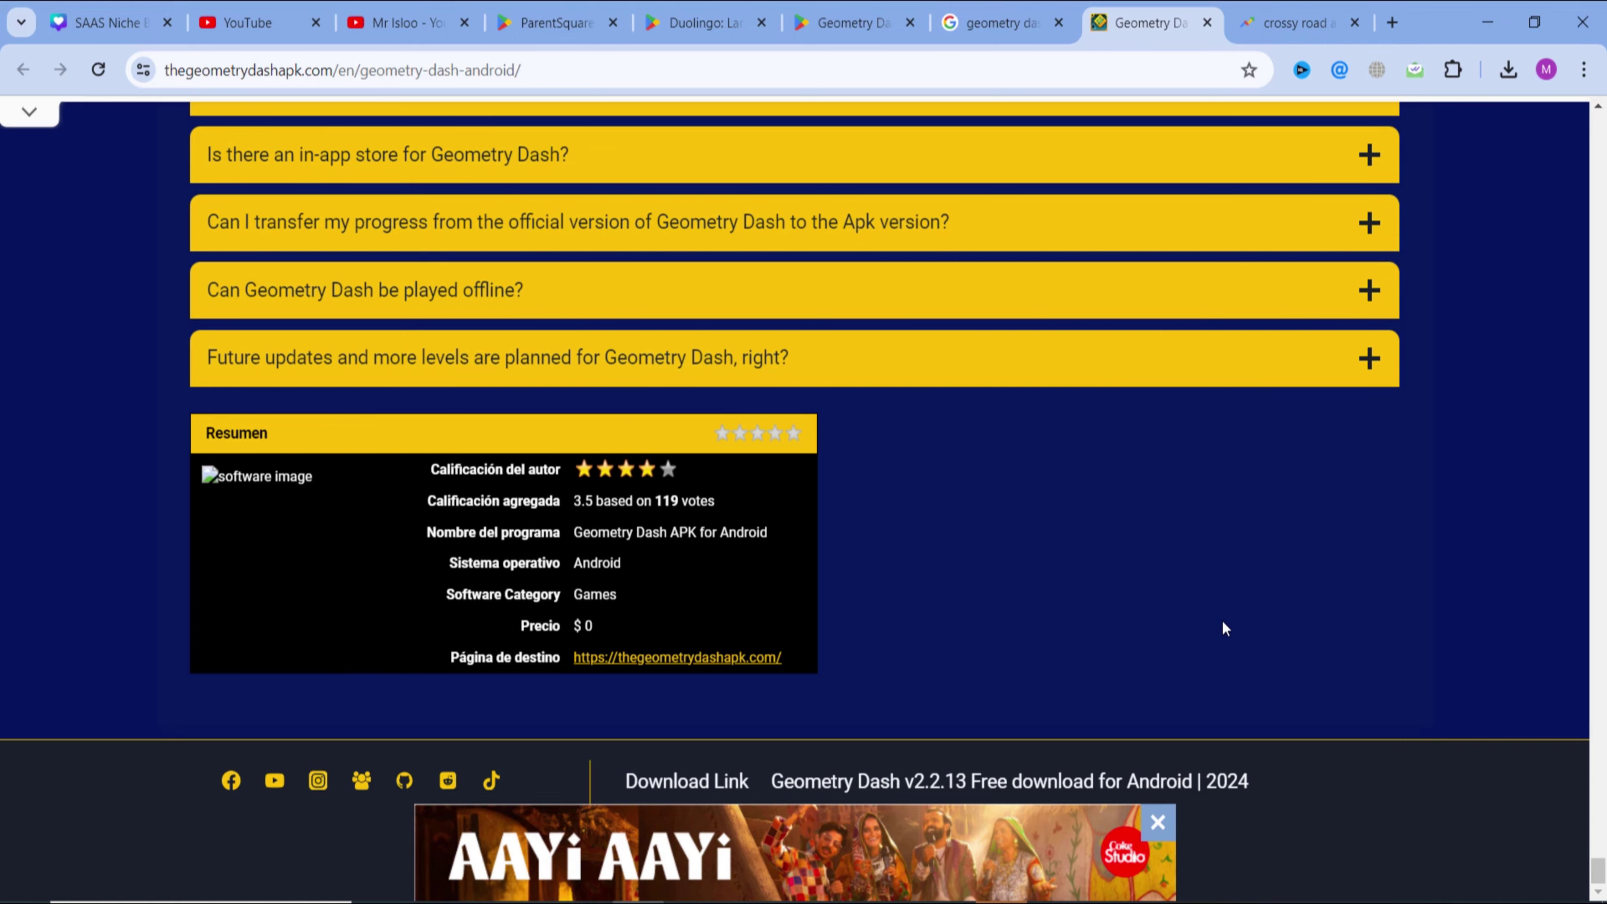
scroll(1221, 628, "up", 20)
left_click_drag(1596, 658, 1519, 130)
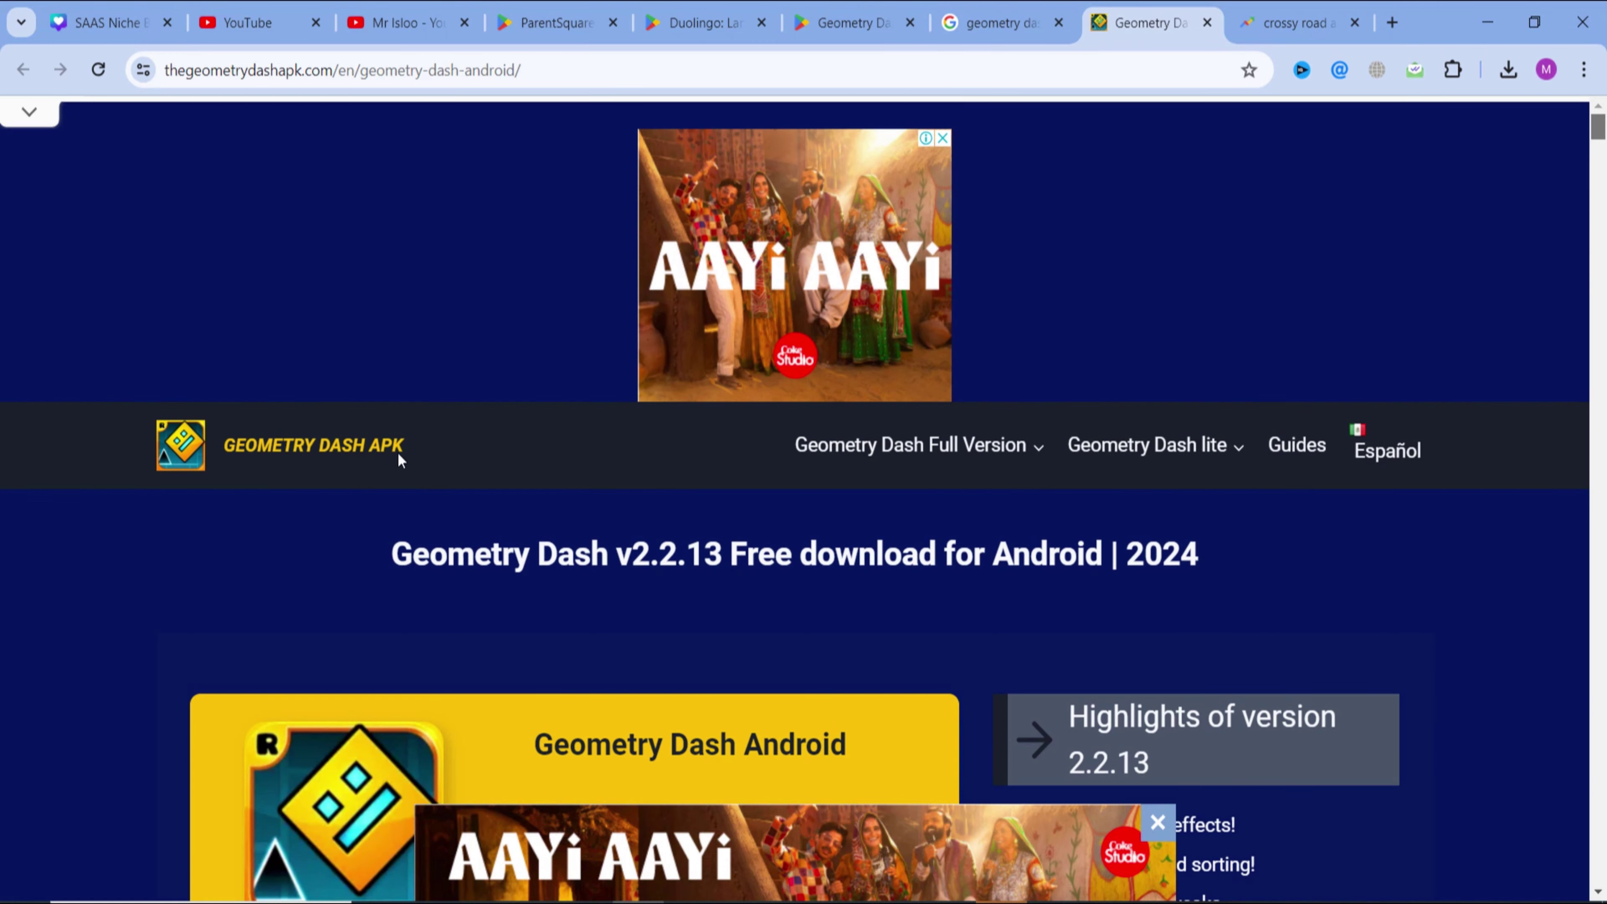
left_click(398, 452)
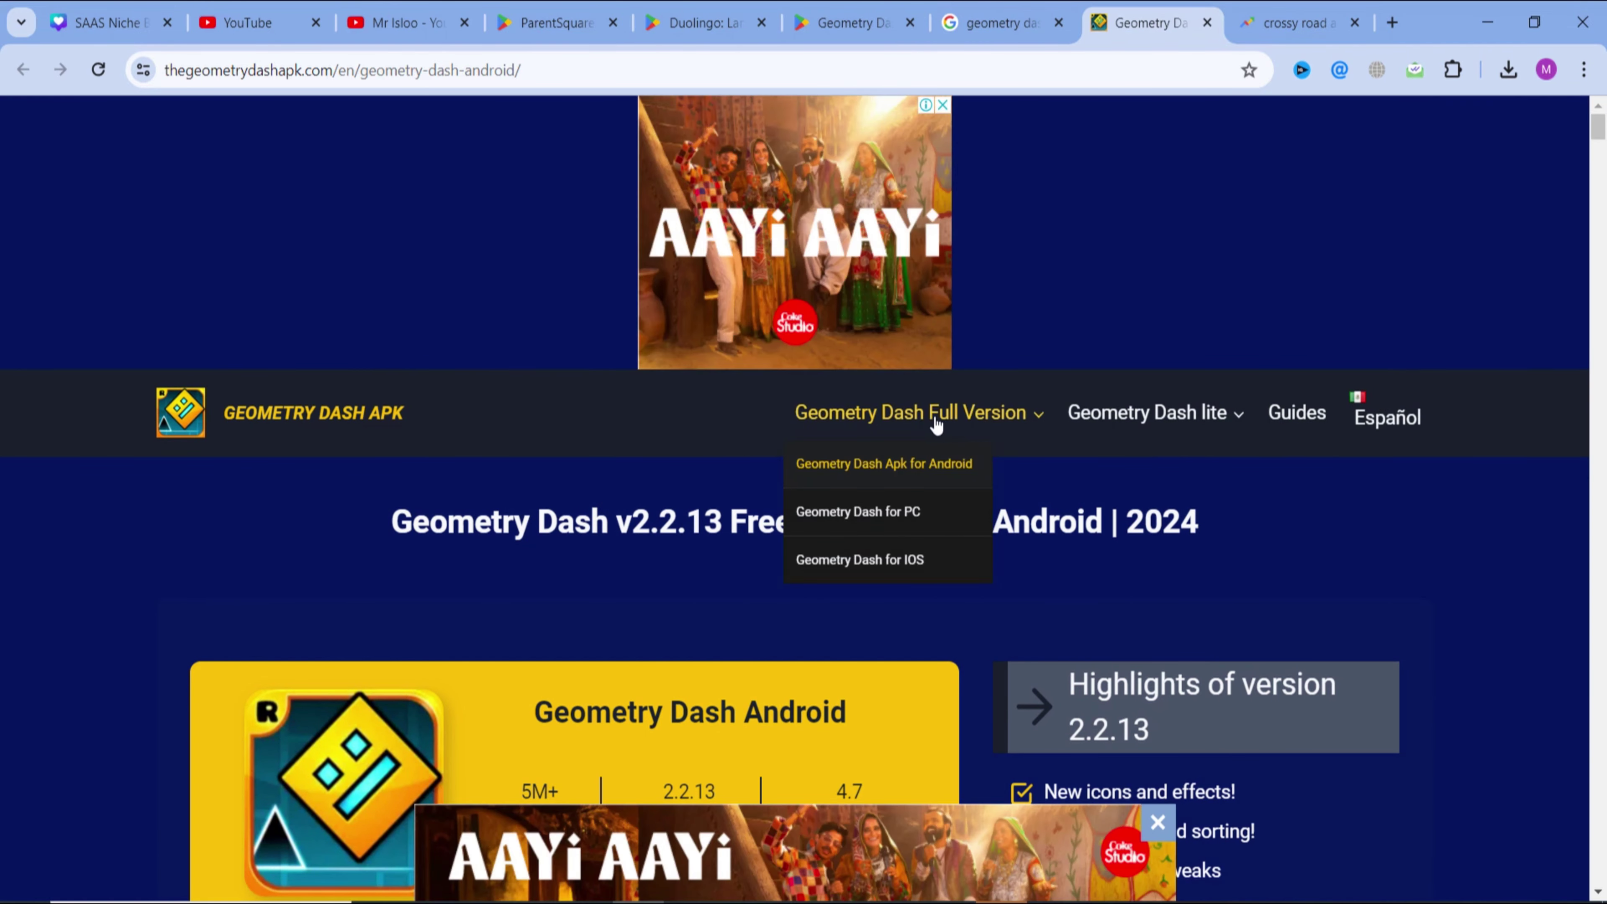
left_click_drag(543, 71, 168, 75)
scroll(899, 576, "down", 3)
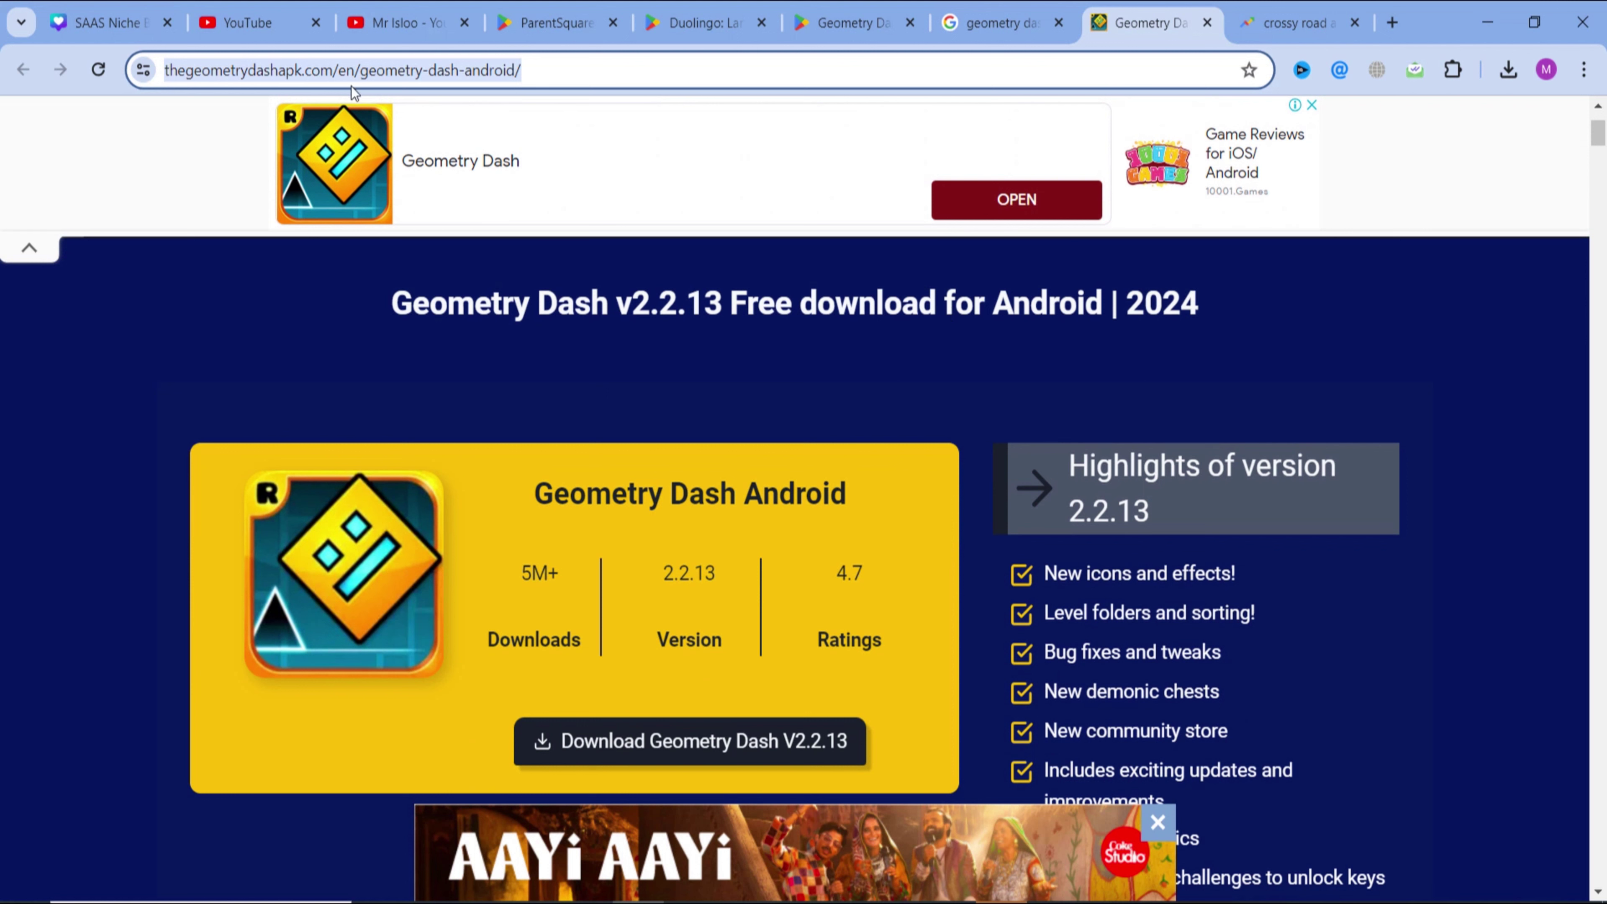
left_click(340, 71)
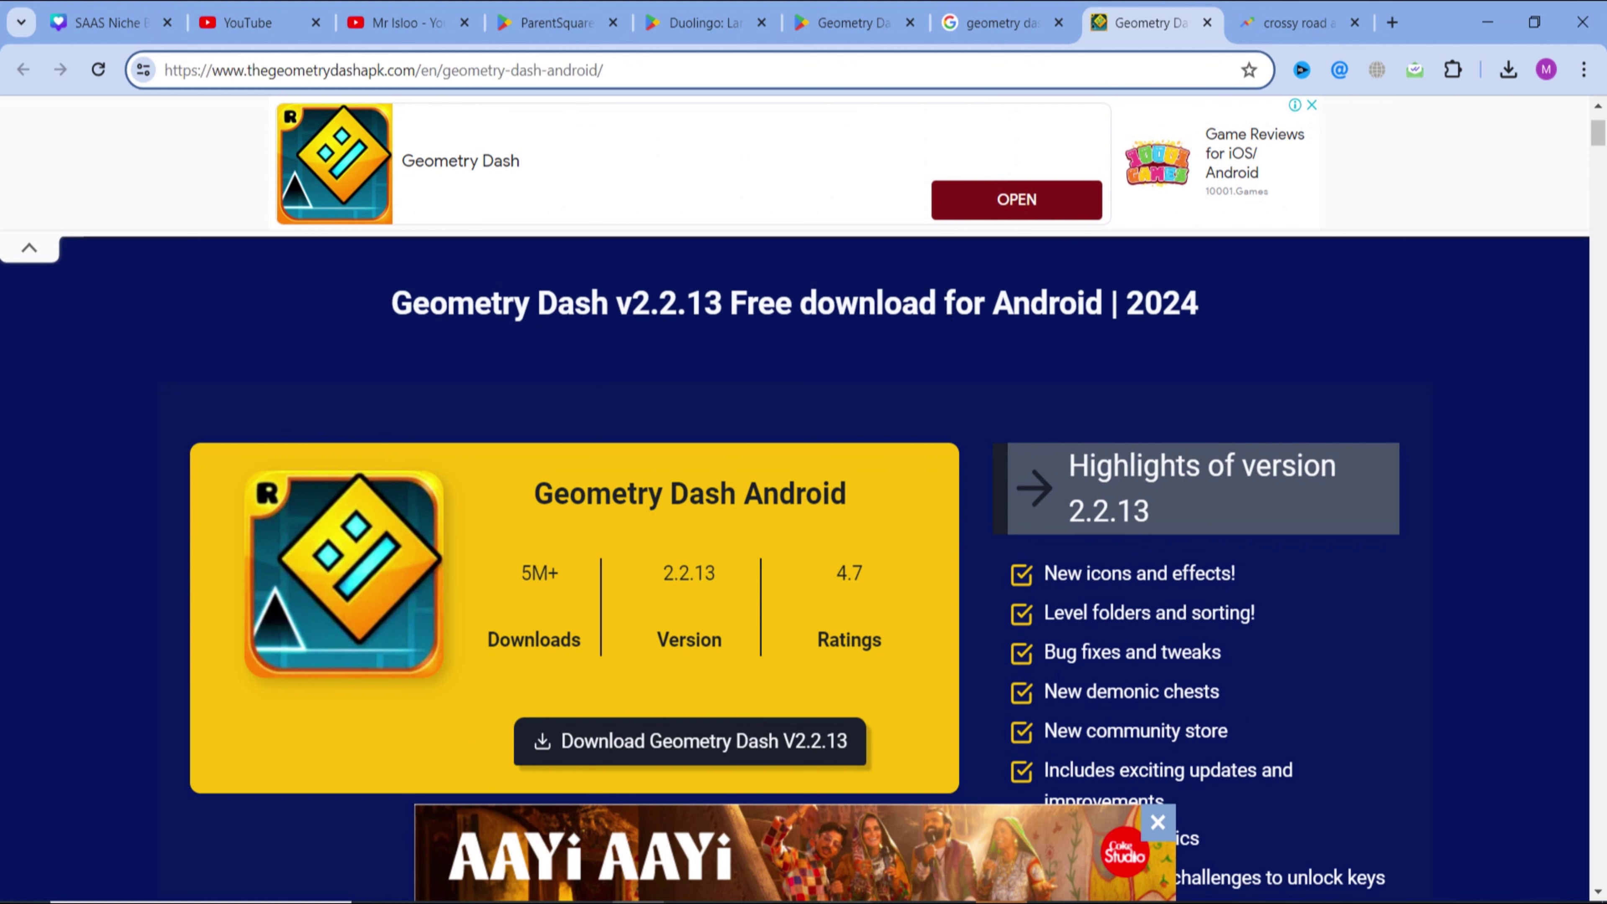
- Switch to the browser window with Semrush and reload the keyword overview for "duolingo apk download"
mouse_move(846, 903)
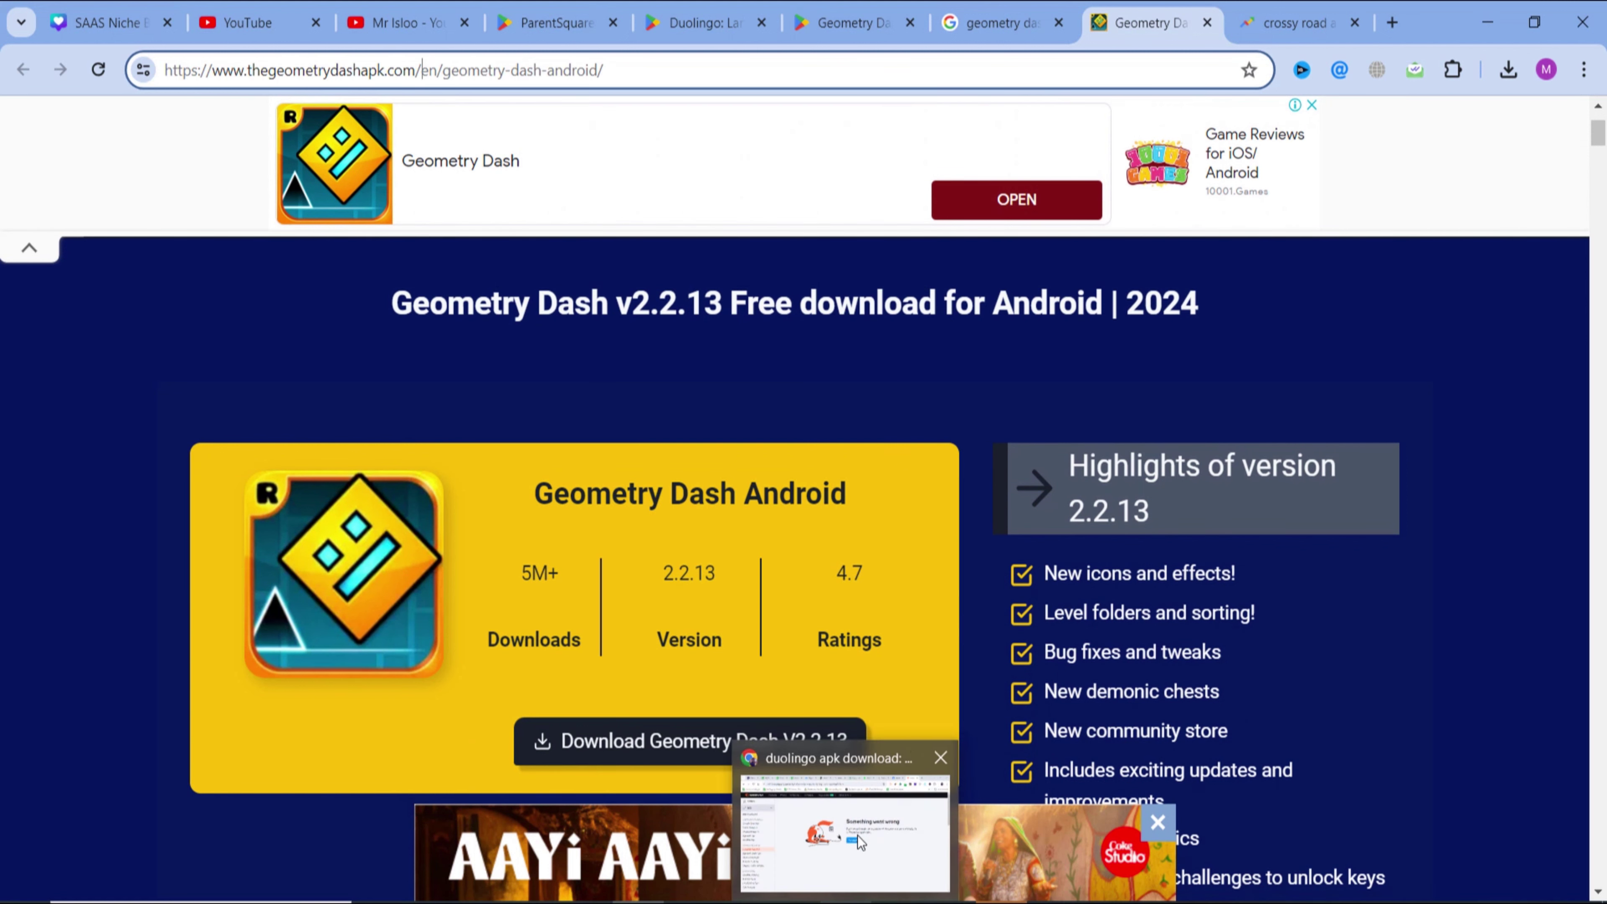
left_click(859, 841)
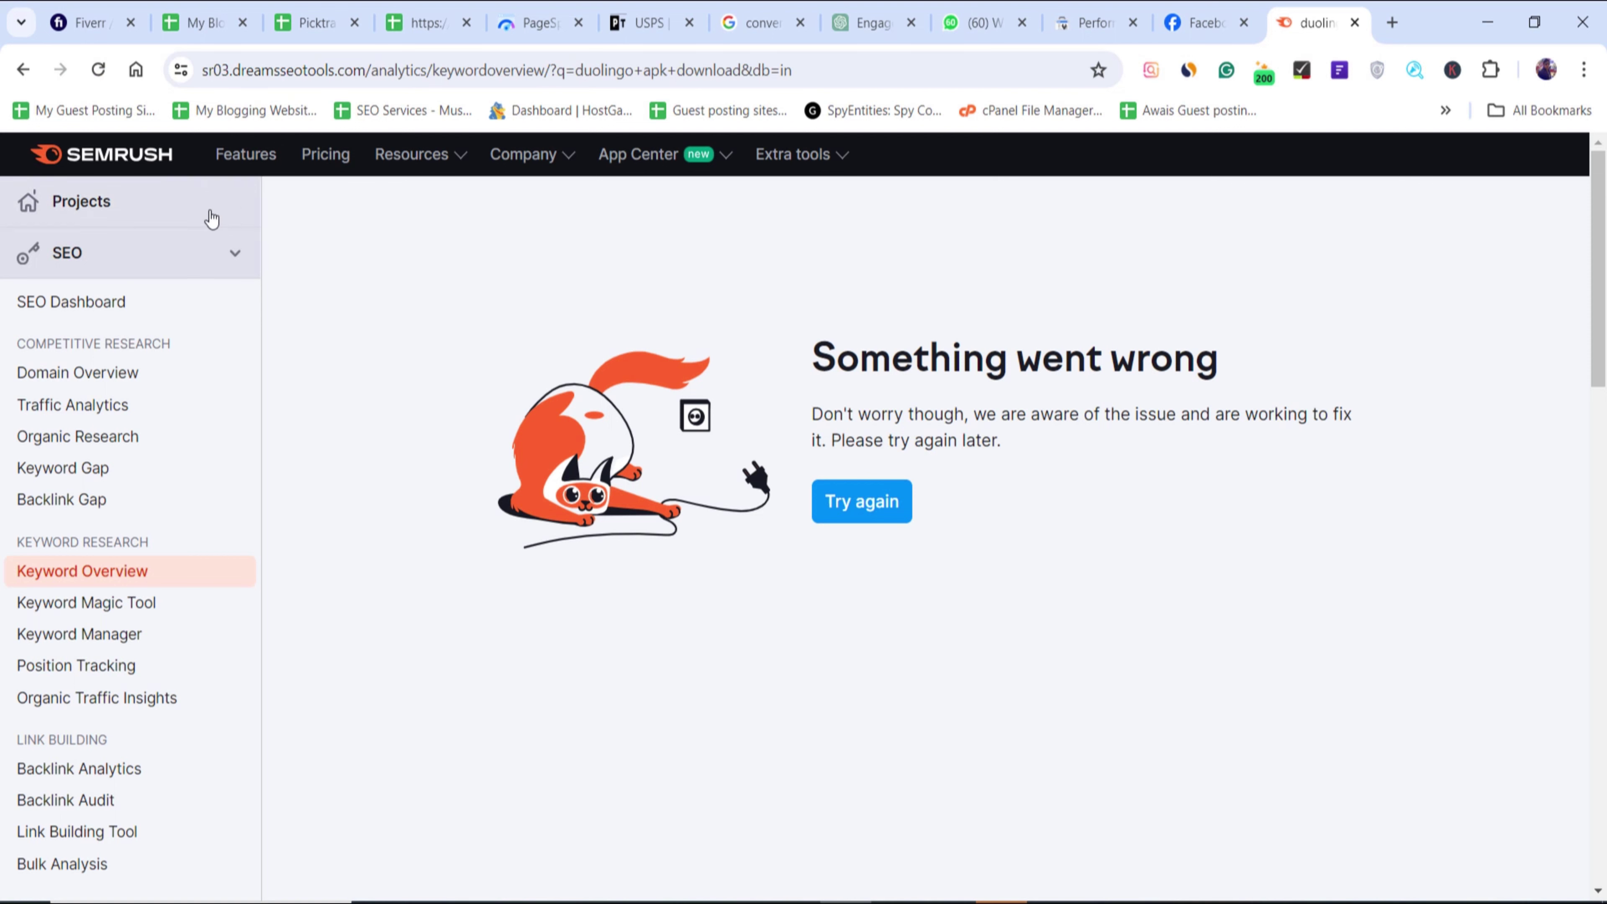
left_click(879, 514)
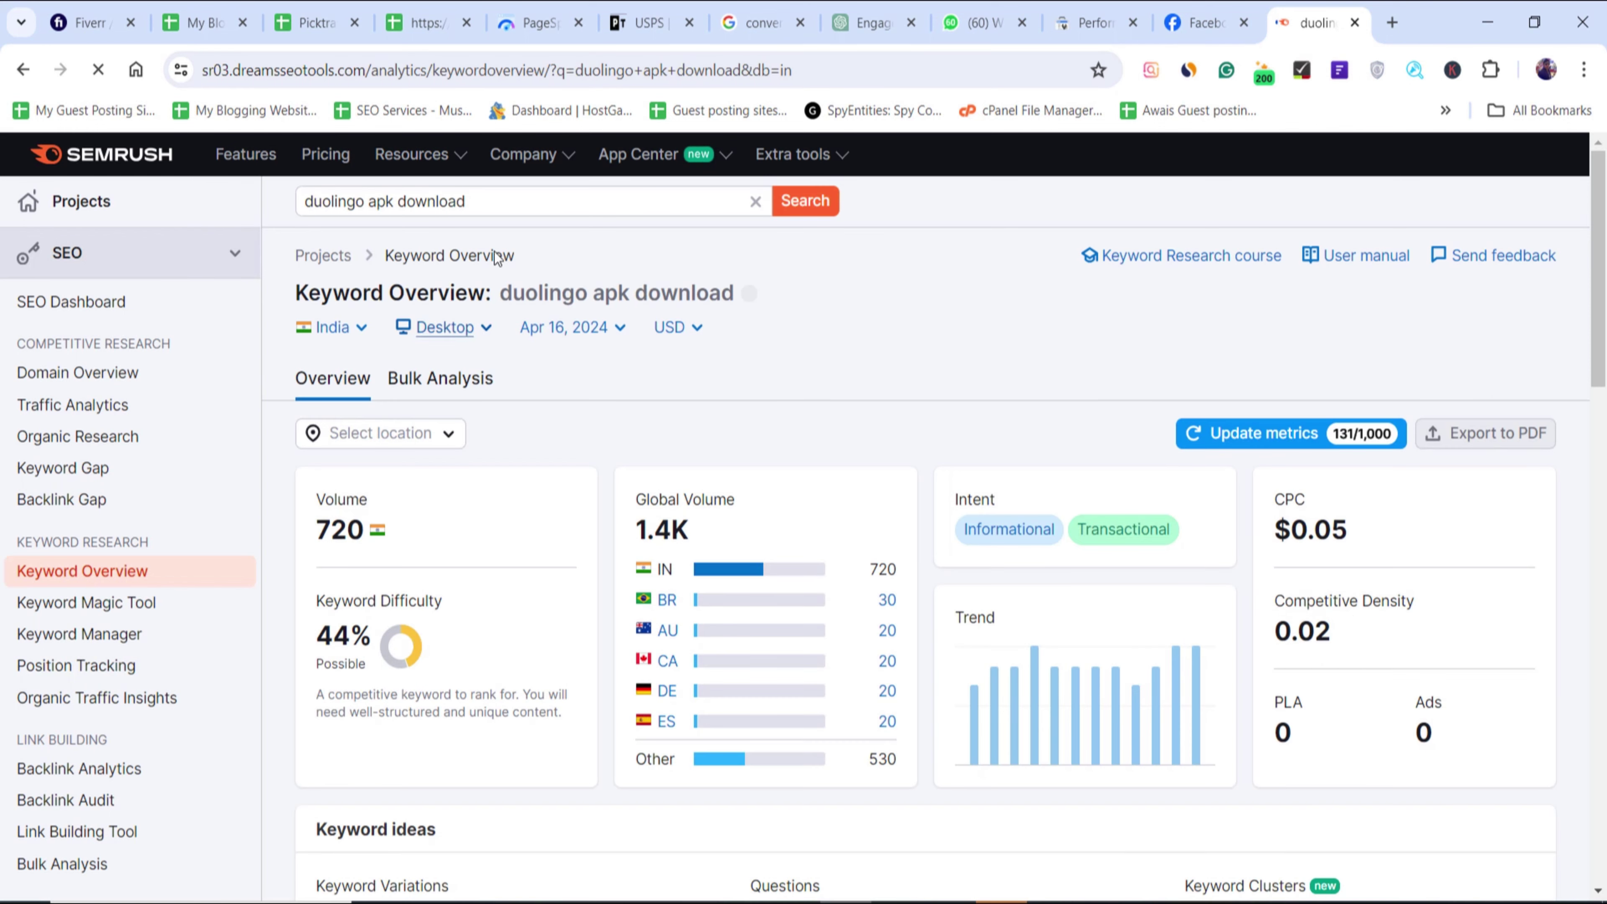
- Shorten the Semrush Keyword Overview query to "apk download" and run the search for it
double_click(386, 201)
left_click(476, 202)
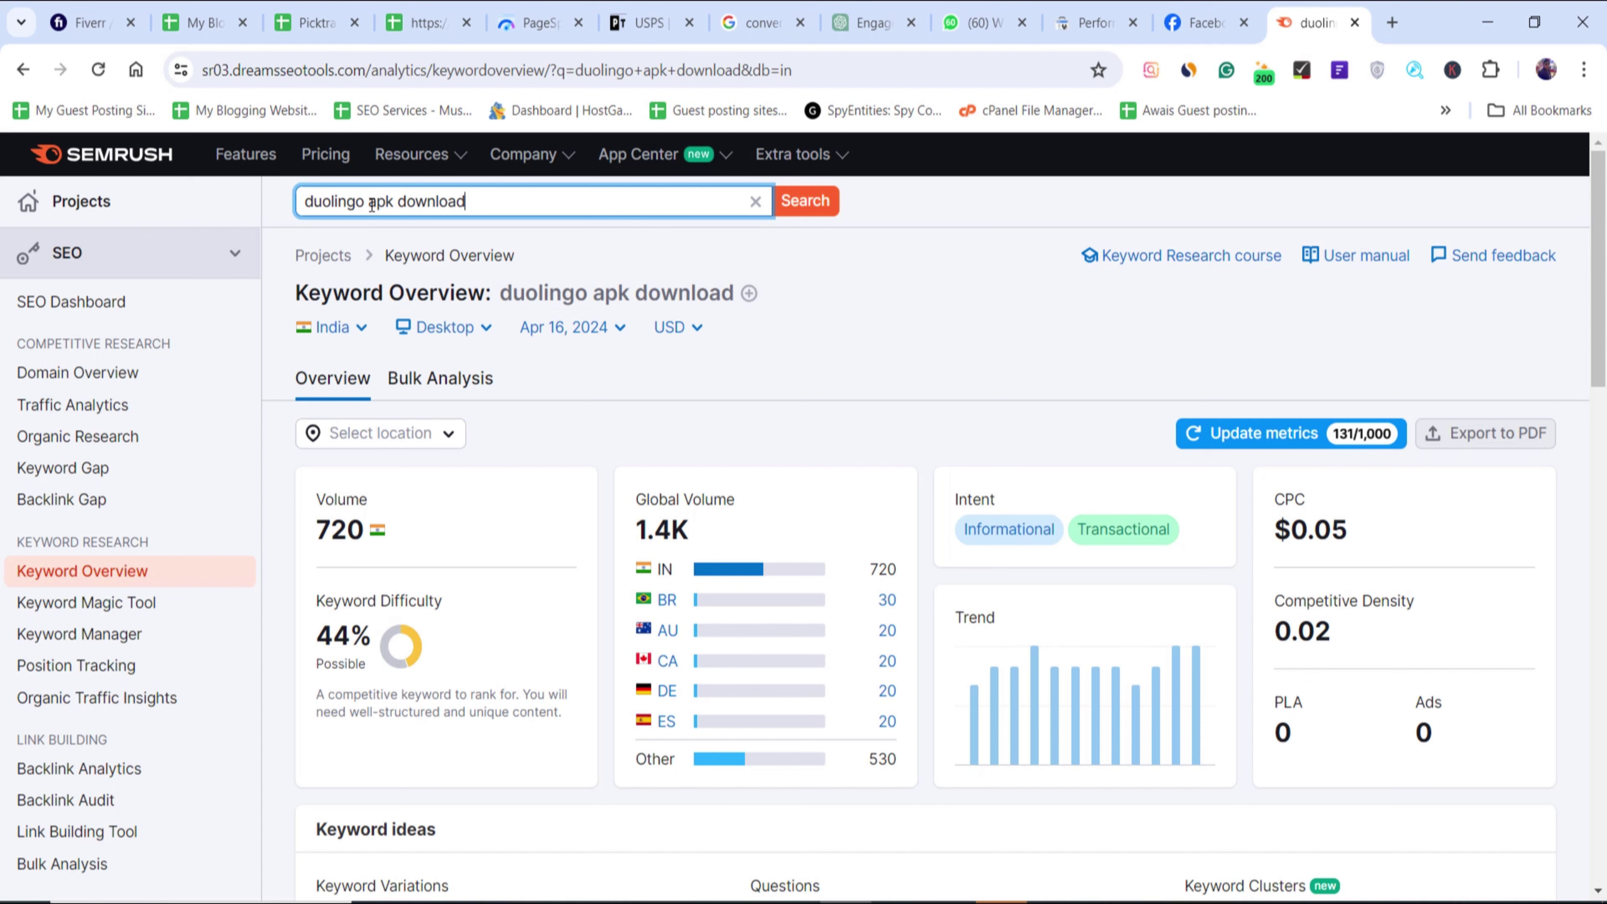
left_click_drag(371, 202, 609, 203)
key("ctrl+c")
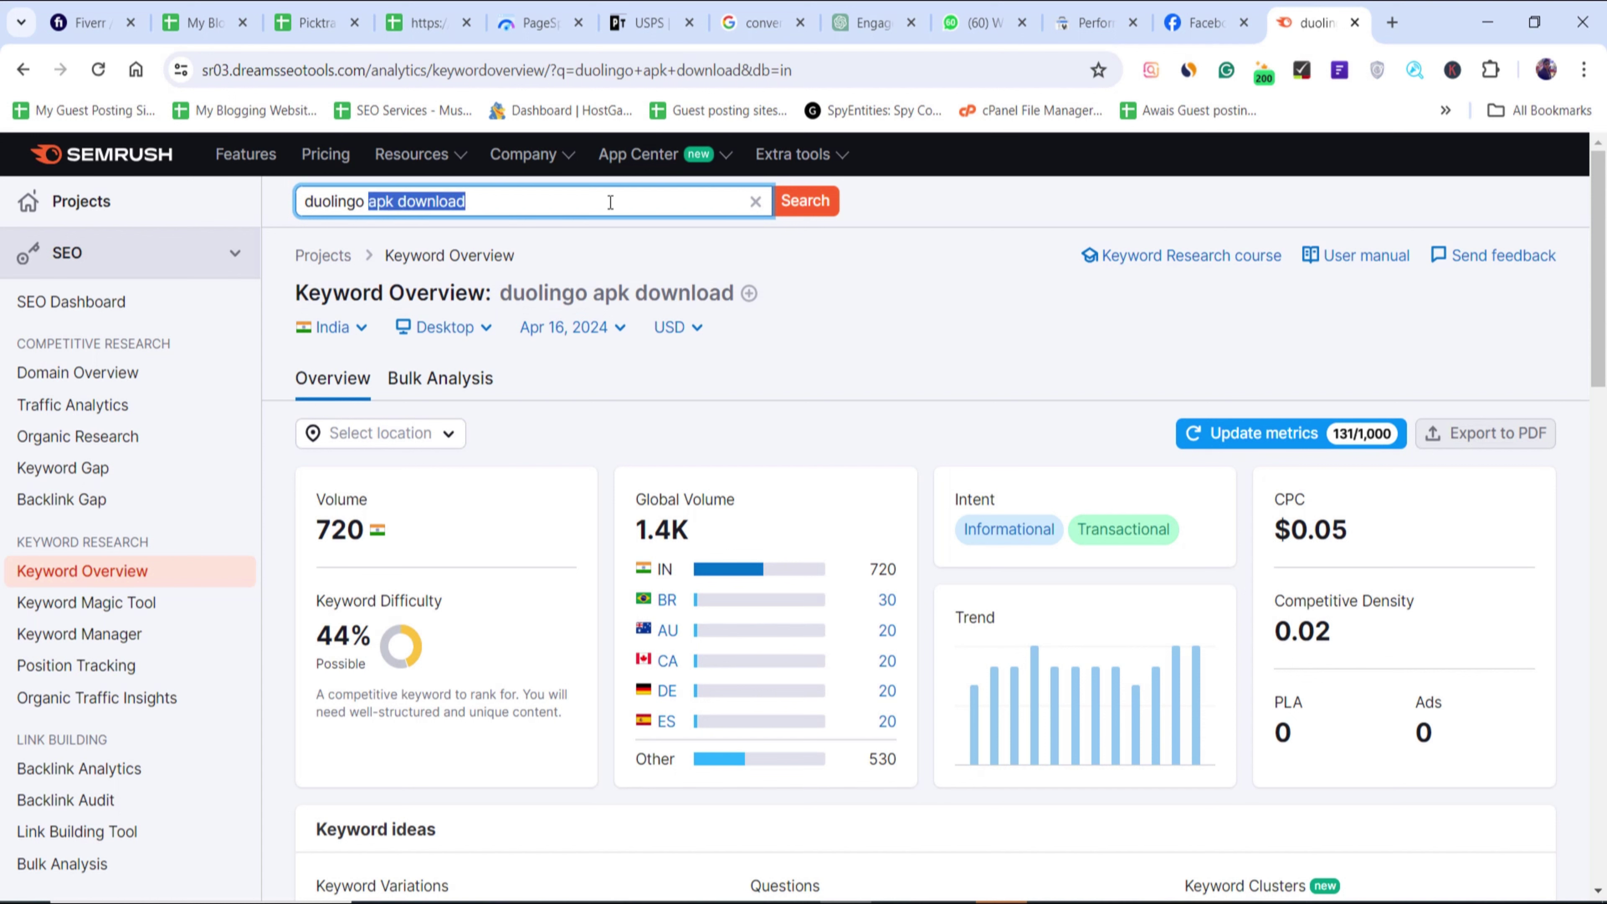
key("ctrl+a")
key("ctrl+v")
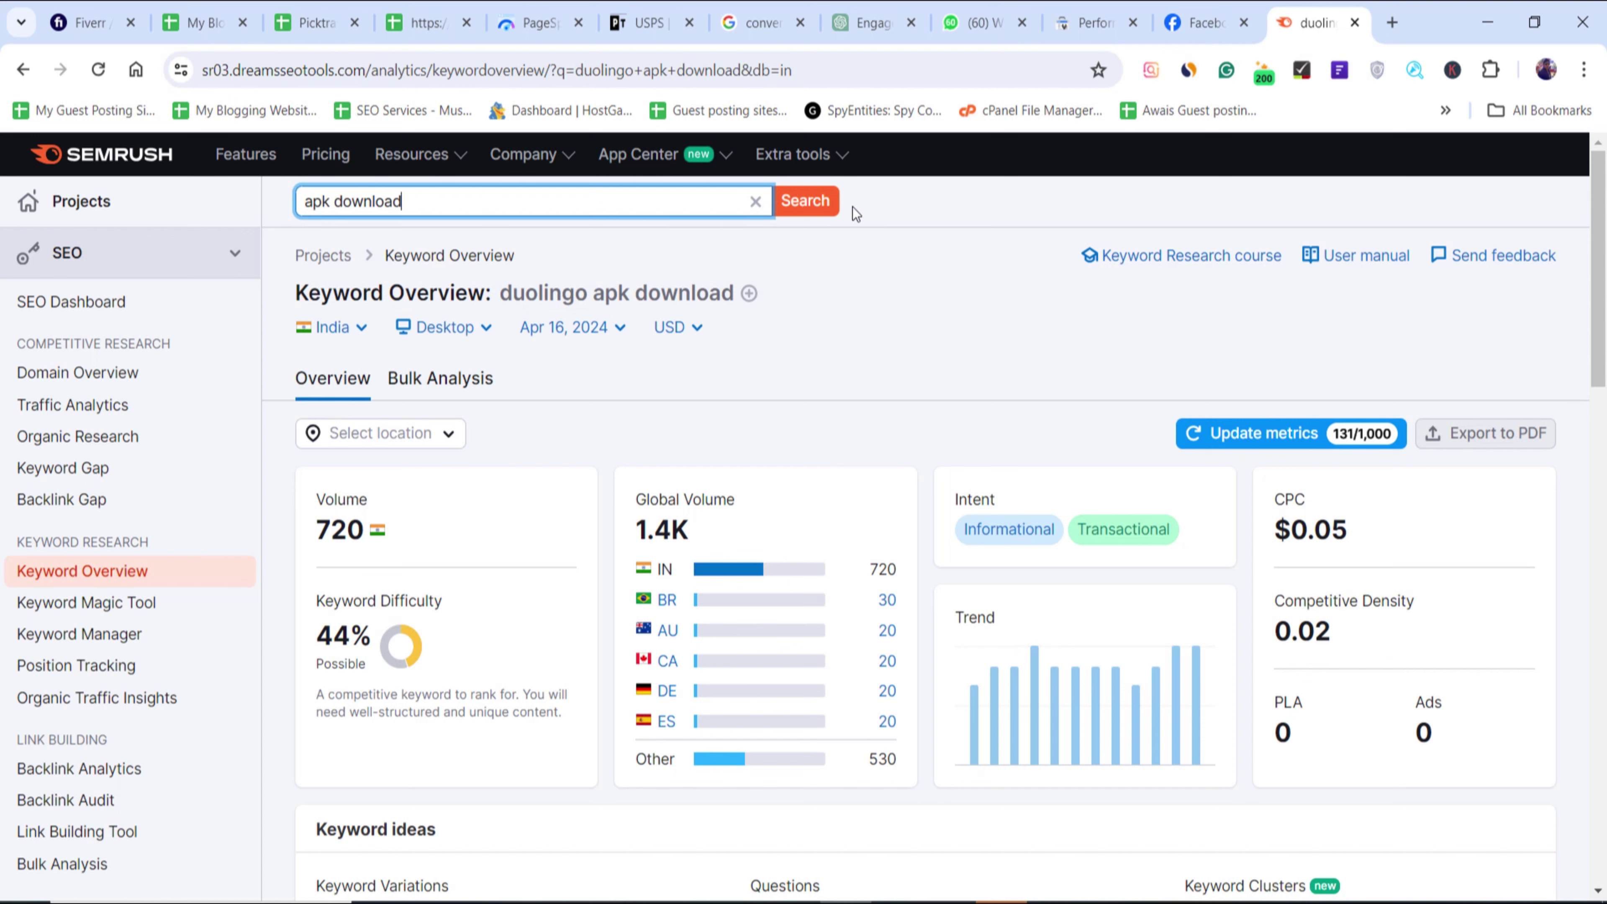
left_click(810, 200)
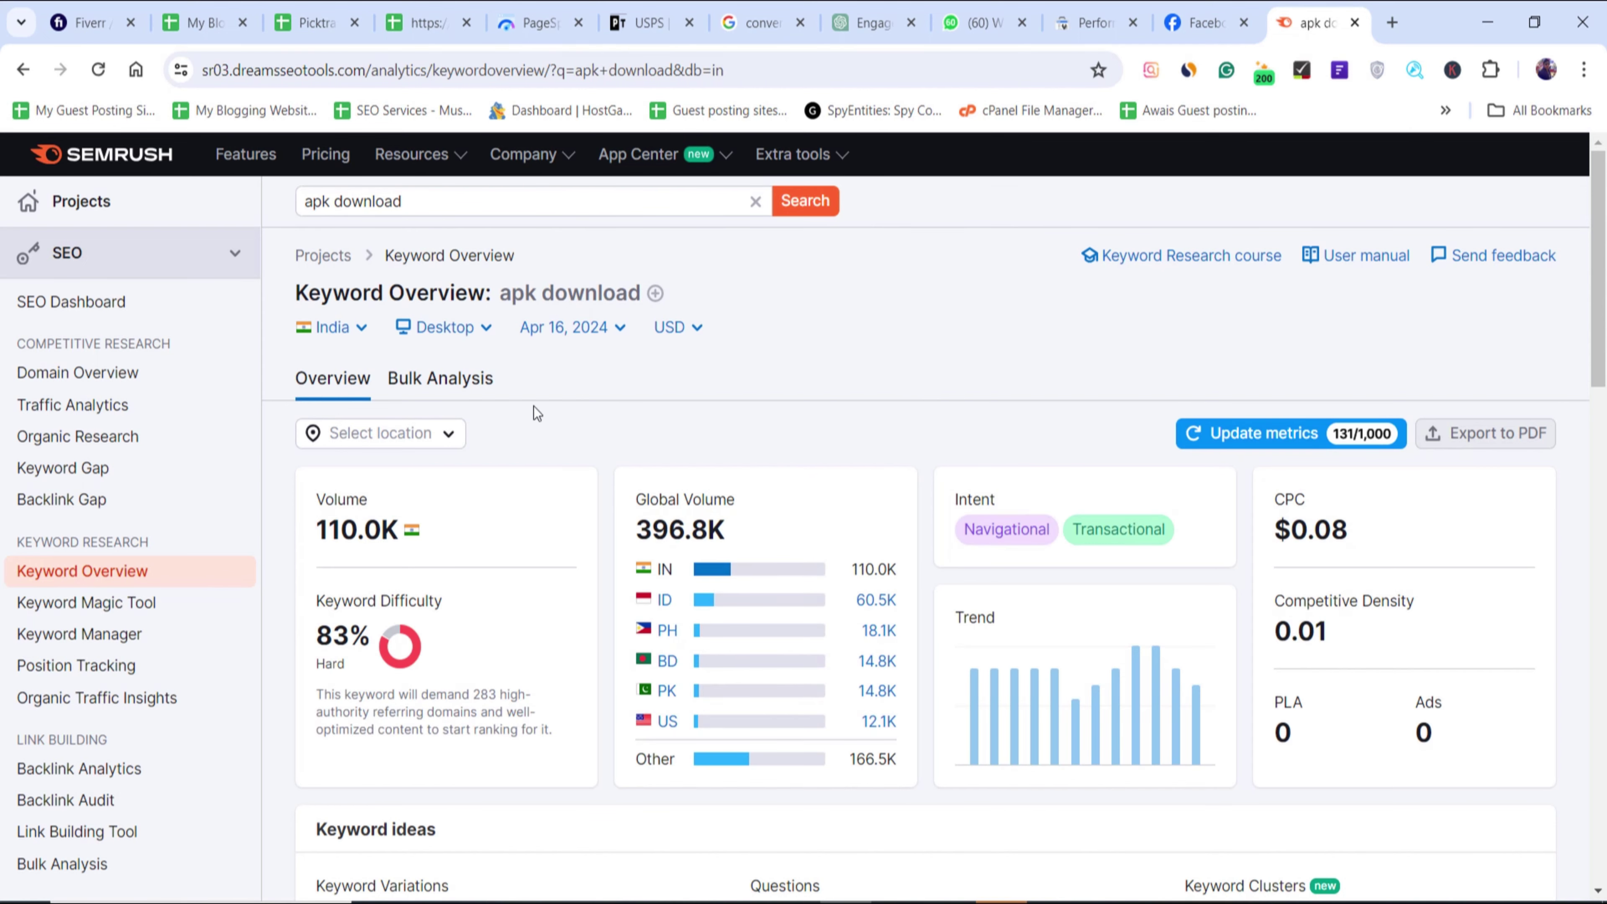
- Open the full list of keyword variations for "apk download" in the Keyword Magic Tool
scroll(438, 453, "down", 5)
scroll(454, 595, "down", 5)
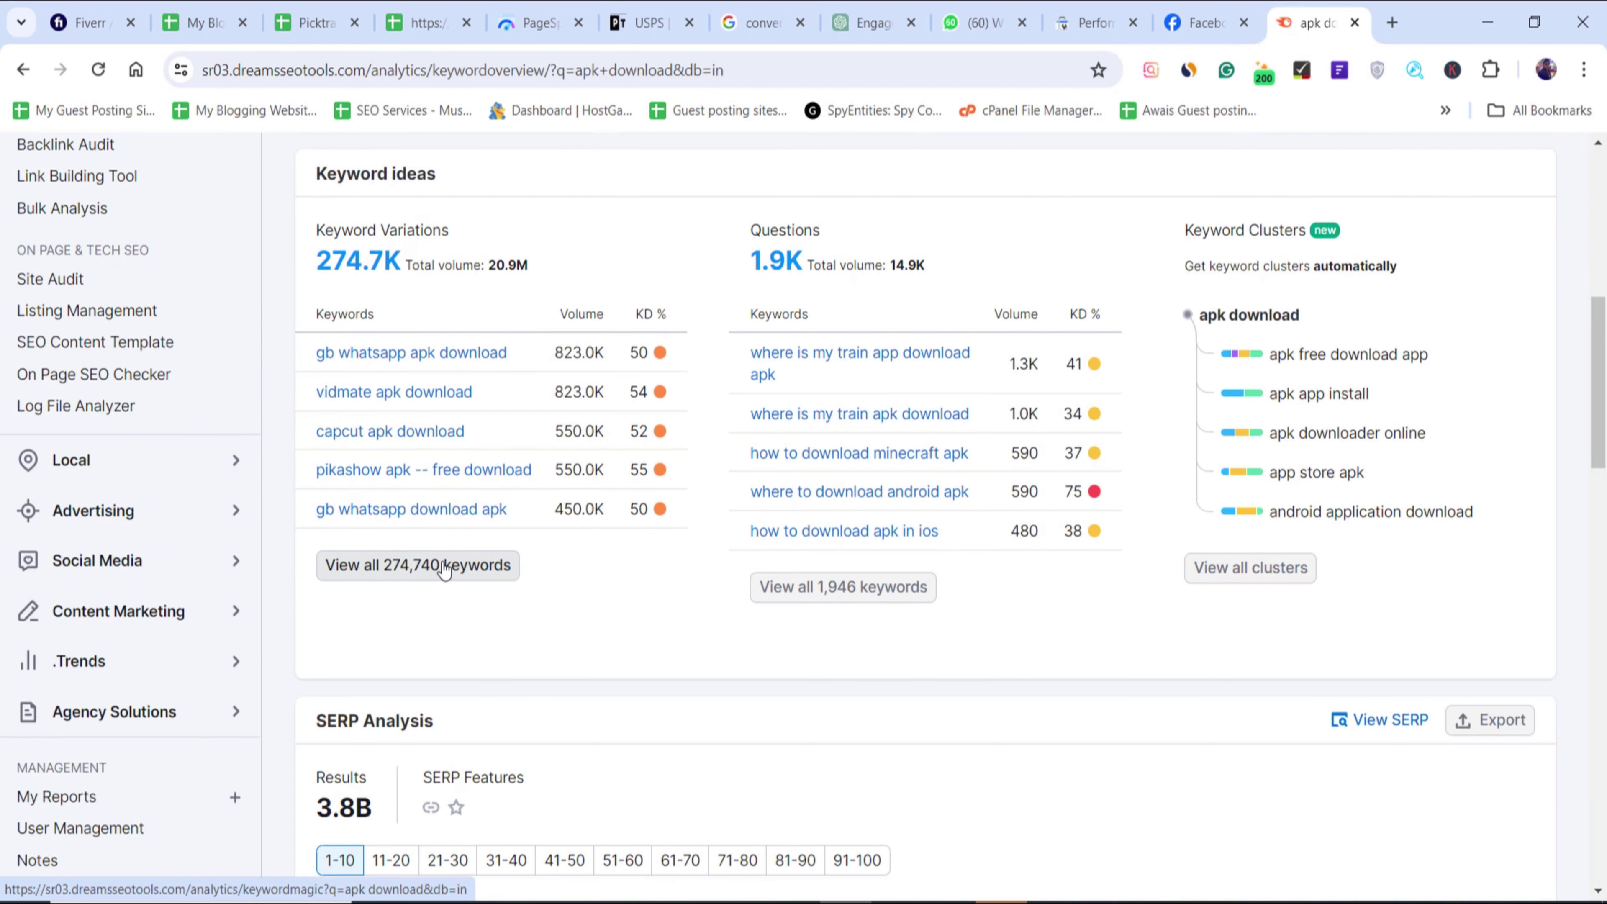
left_click(445, 566)
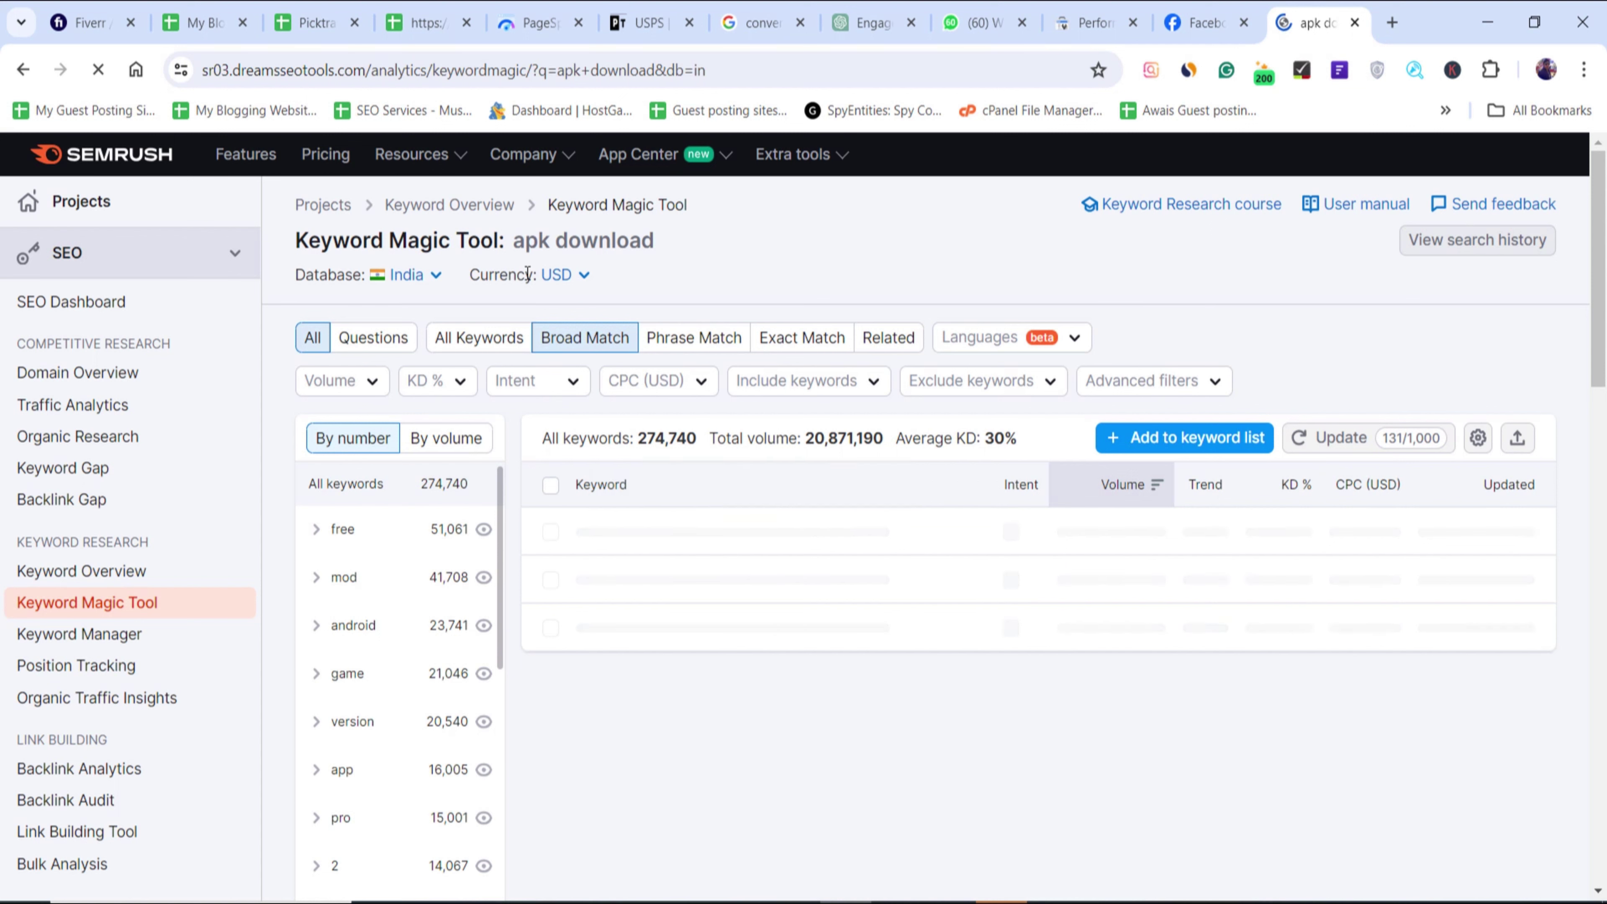
left_click_drag(512, 245, 746, 240)
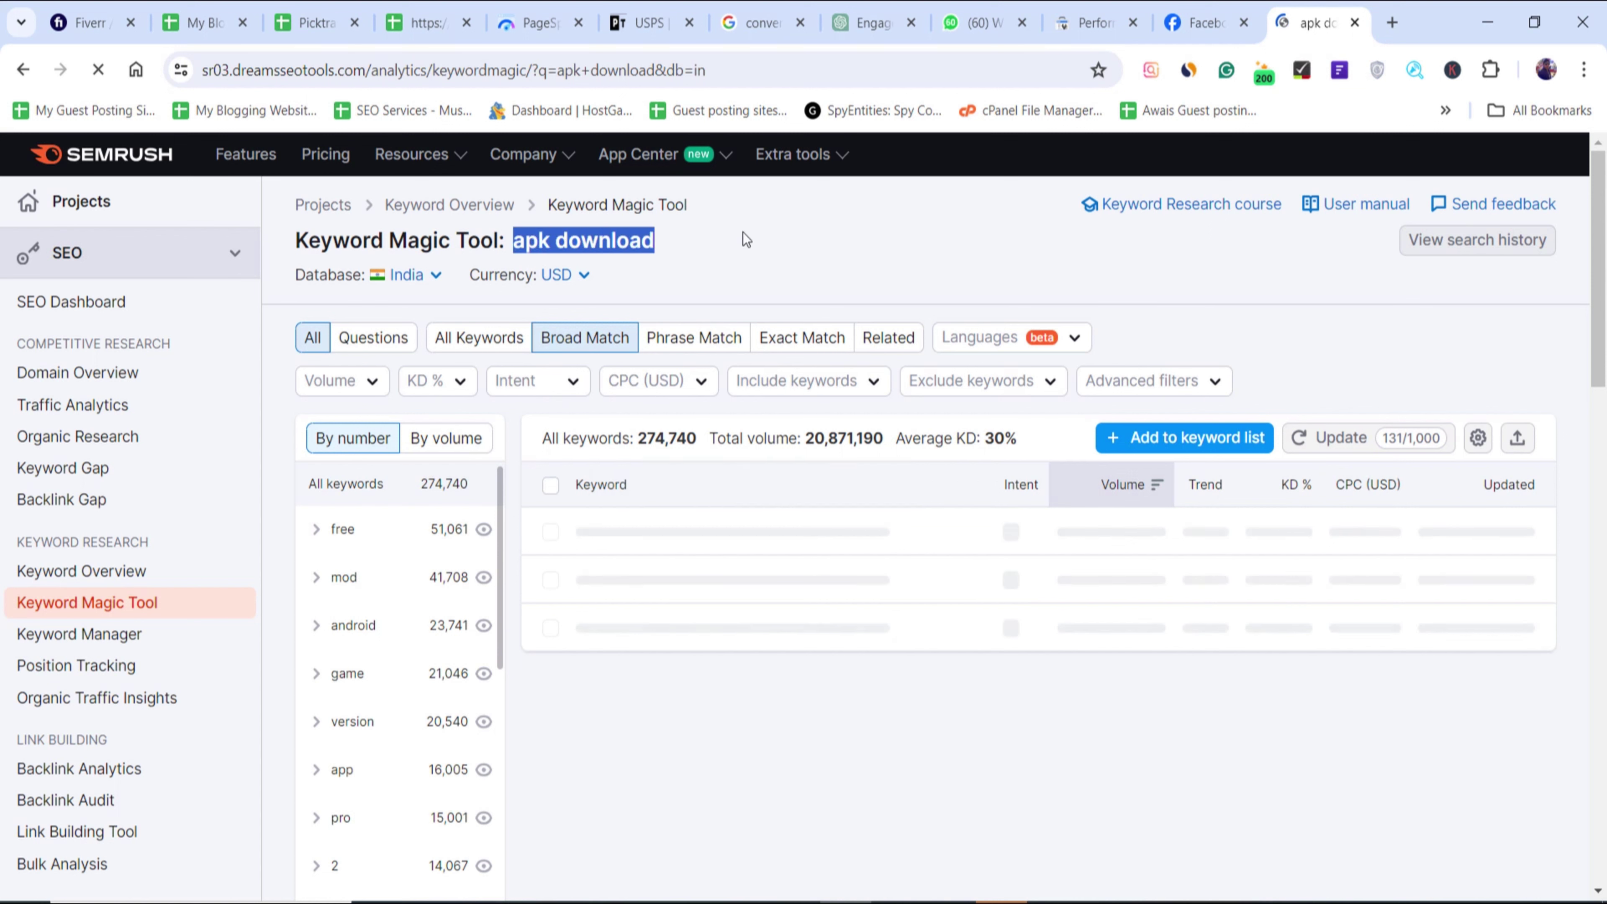
- Filter the "apk download" keyword list to the Very easy keyword difficulty range of 0–14%
left_click(765, 240)
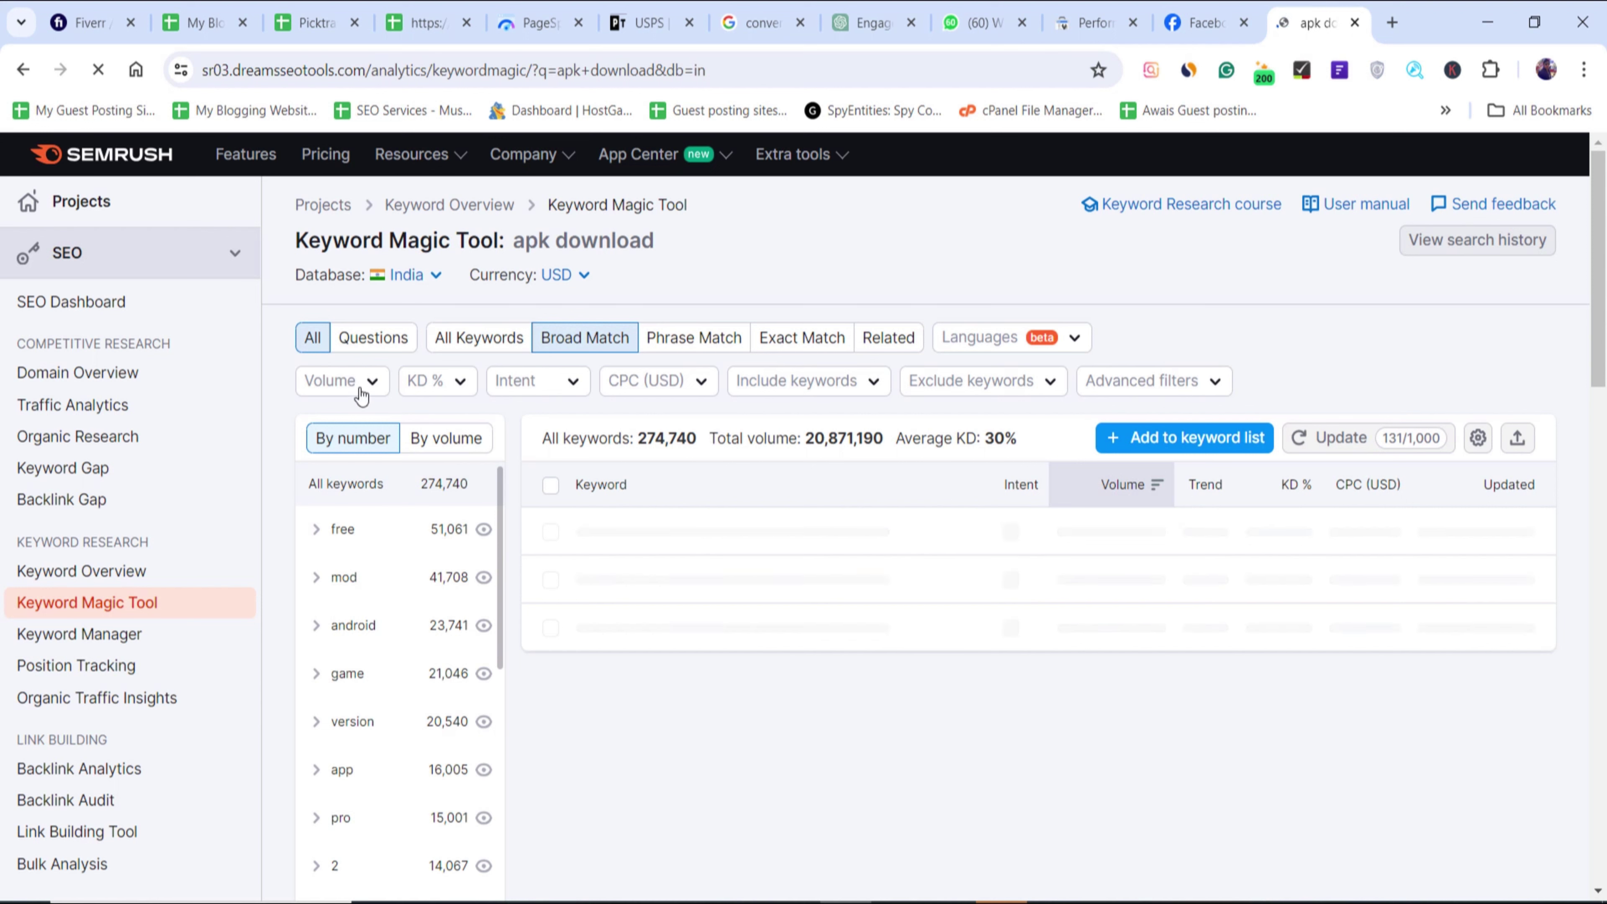
left_click(446, 387)
left_click(446, 388)
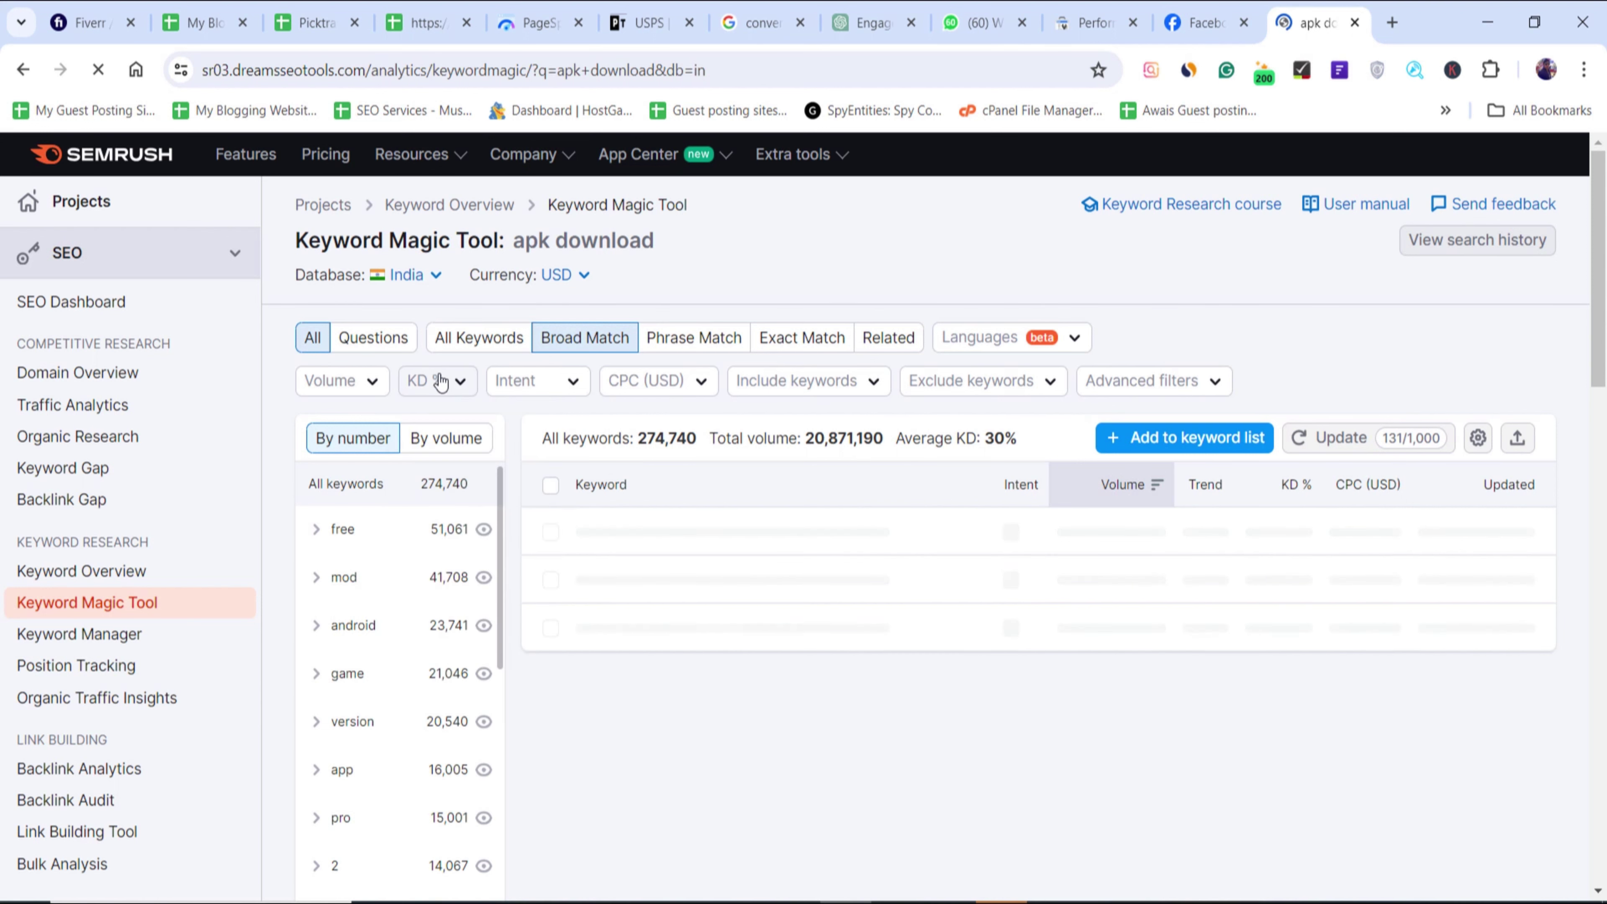
left_click(447, 389)
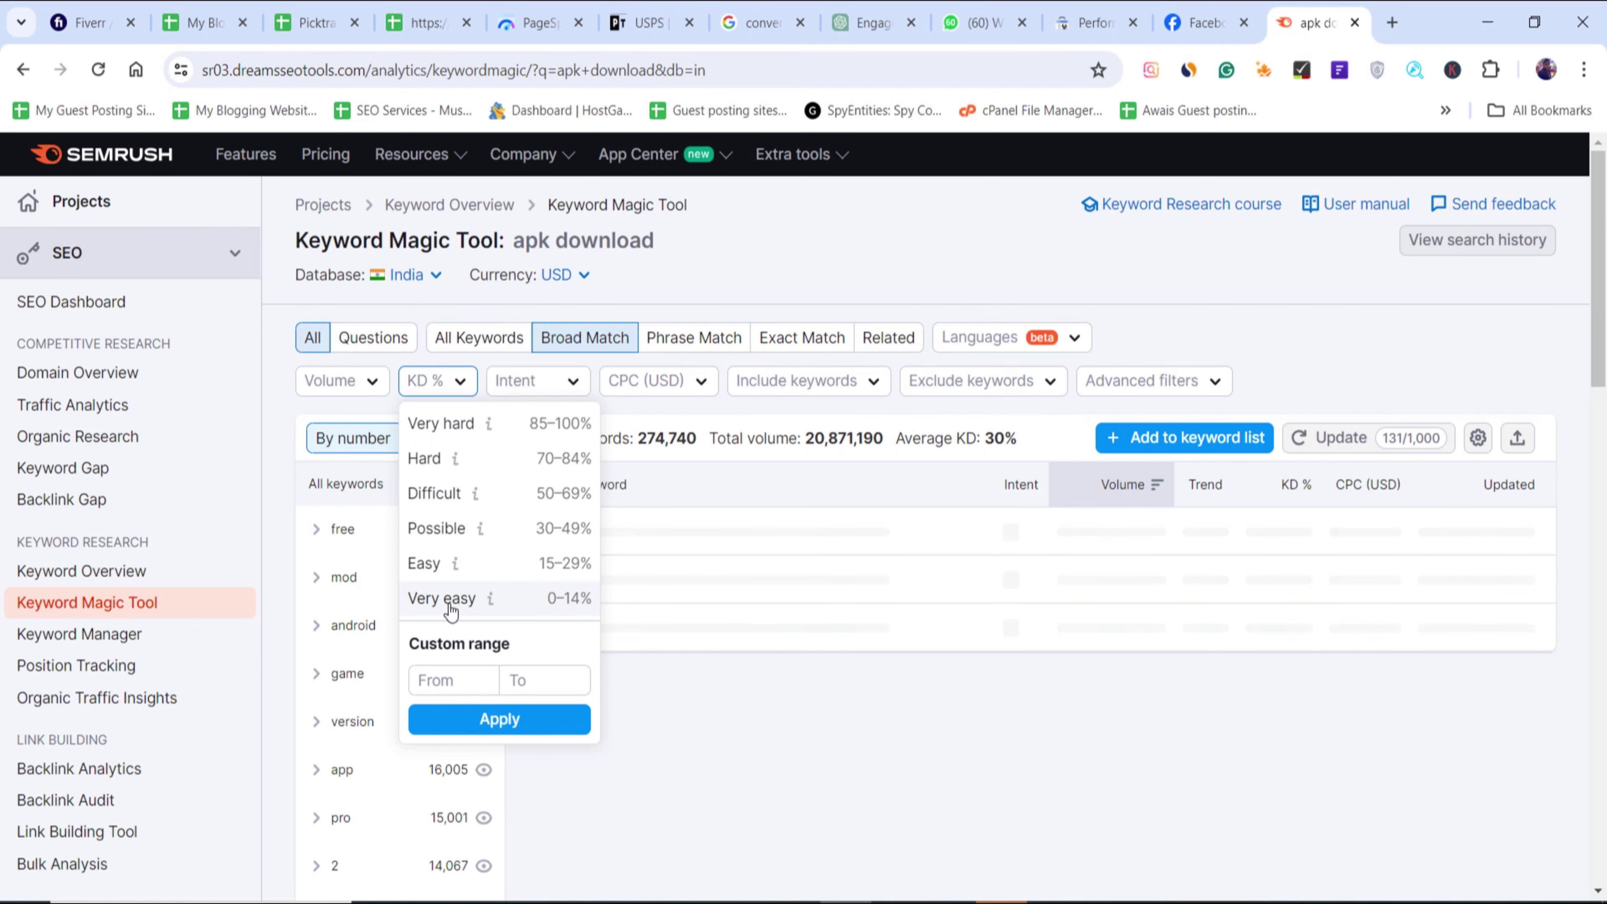
left_click(466, 601)
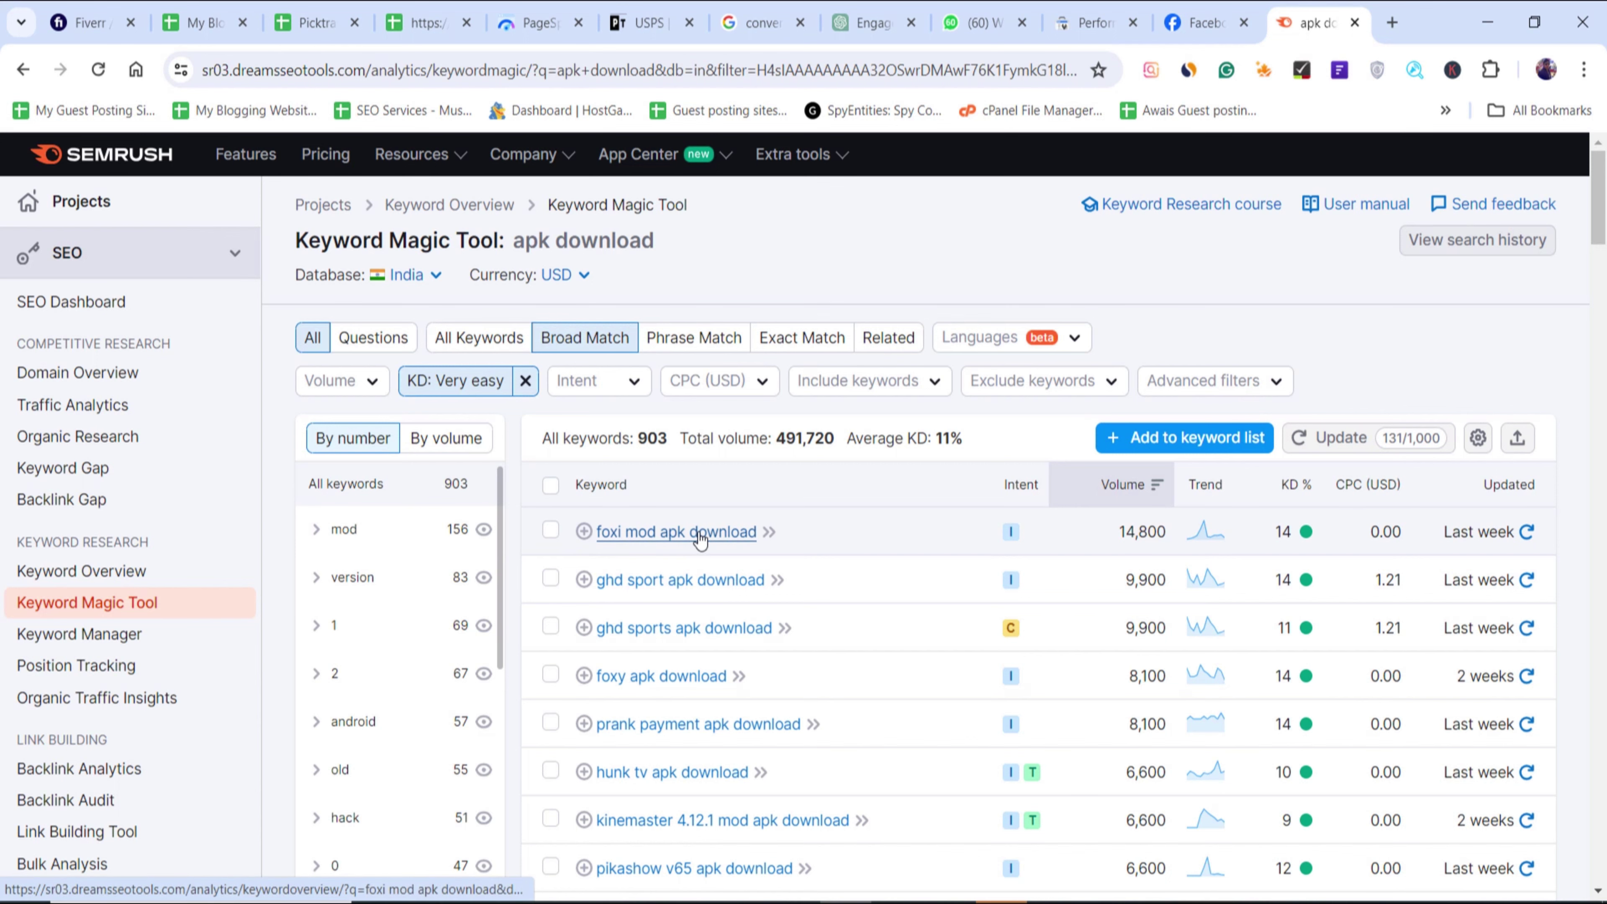
- Browse the filtered keywords, open the overview for "foxi mod apk download" and dismiss the mail notification
left_click_drag(1599, 196, 1604, 327)
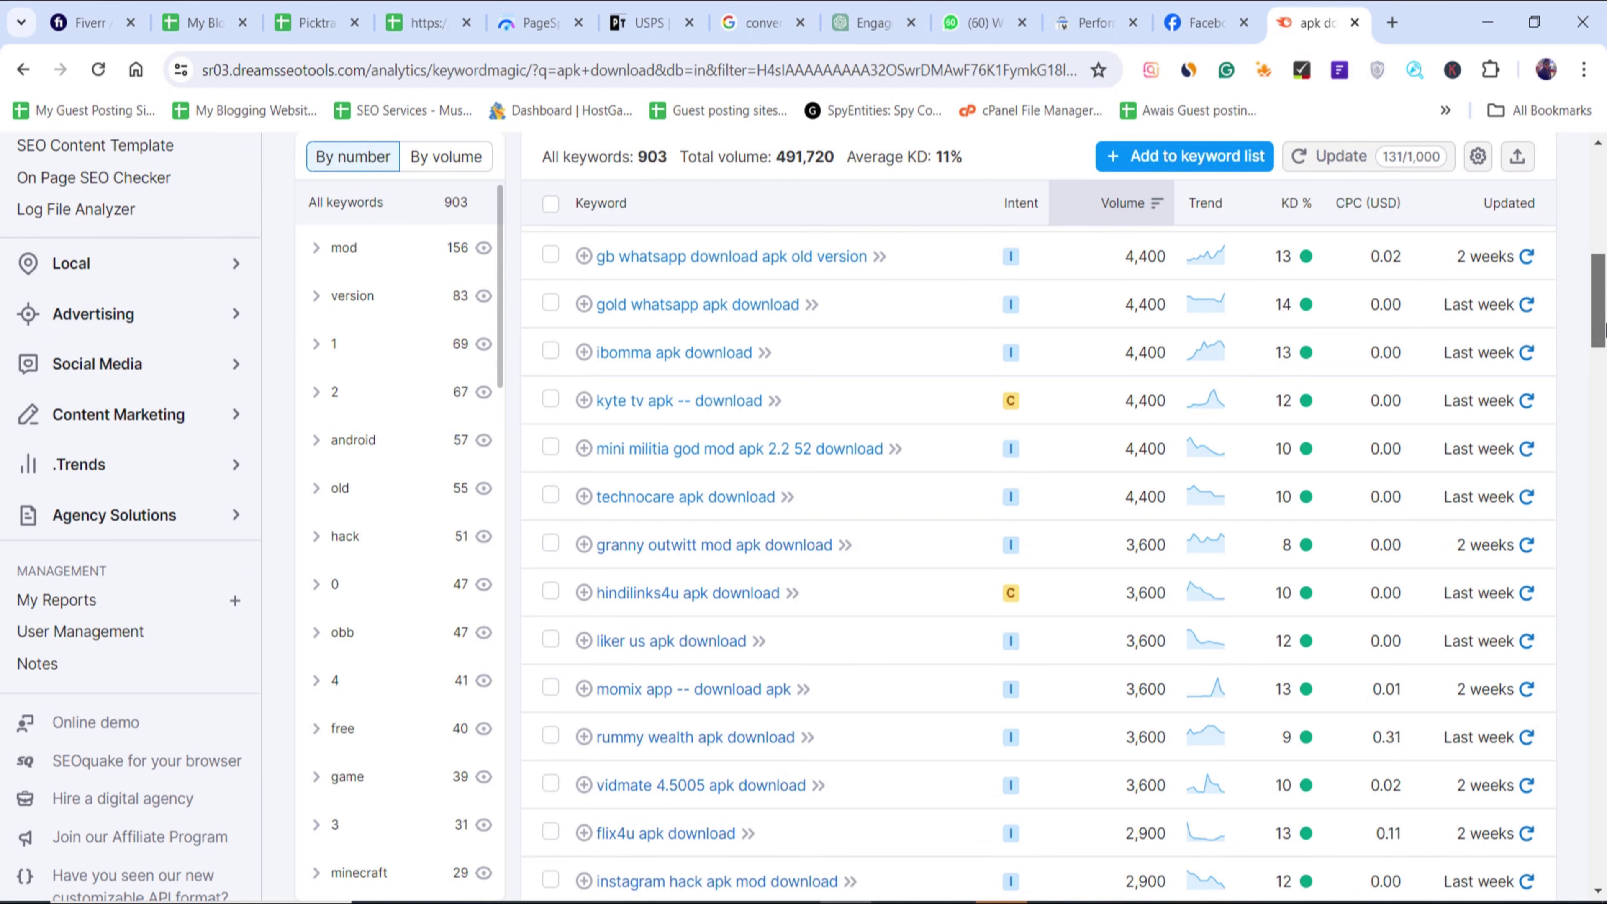
left_click_drag(1604, 328, 1604, 152)
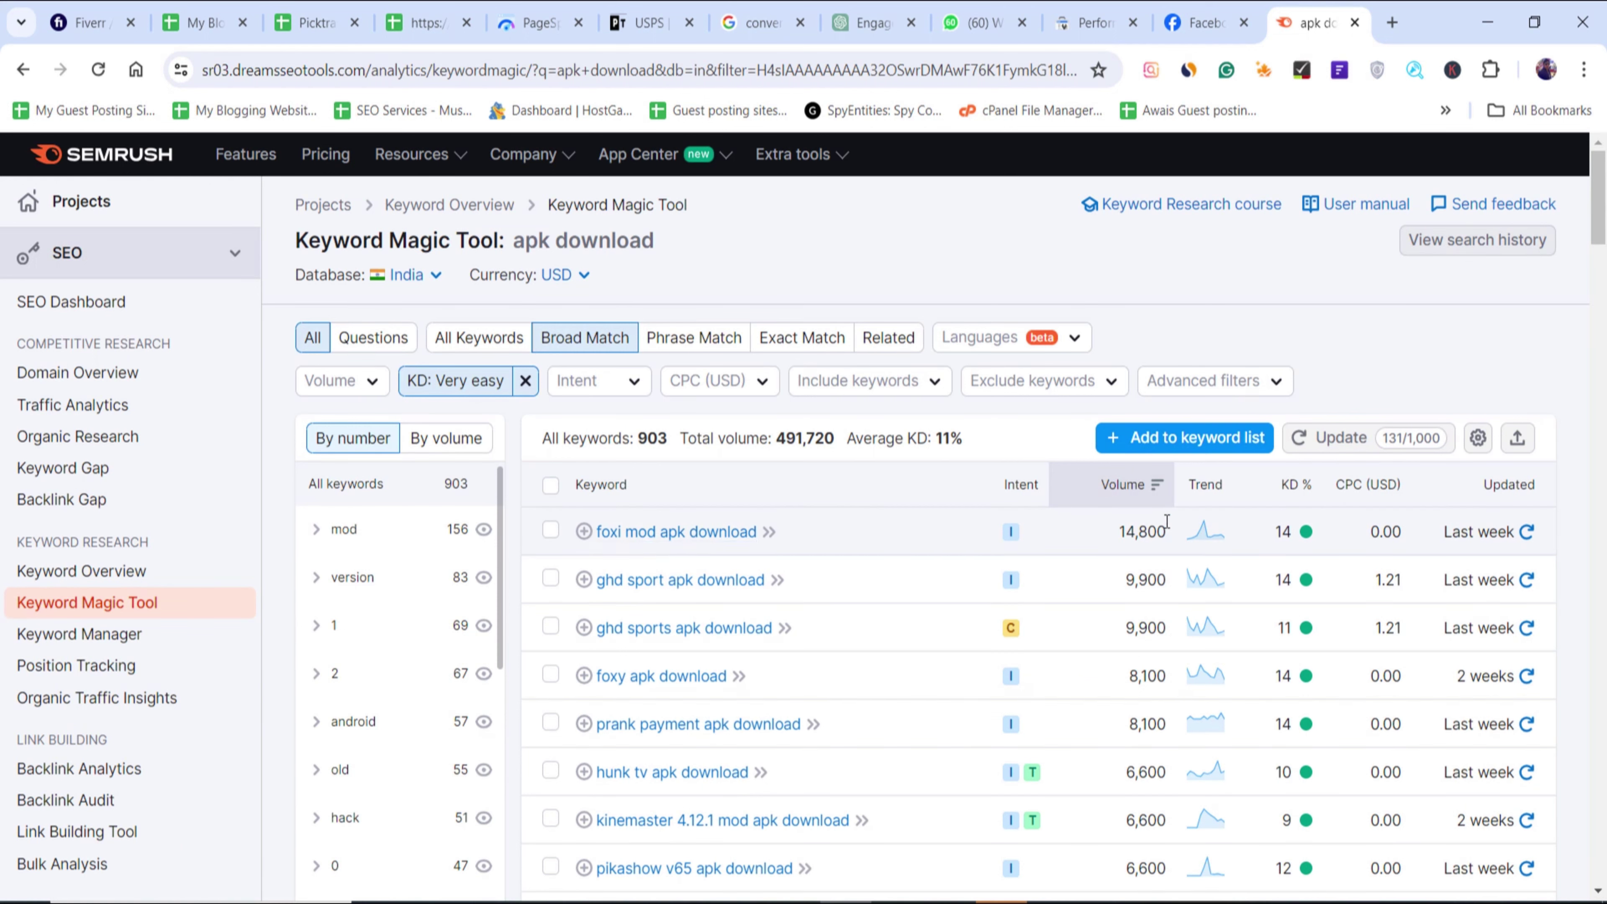
left_click(673, 533)
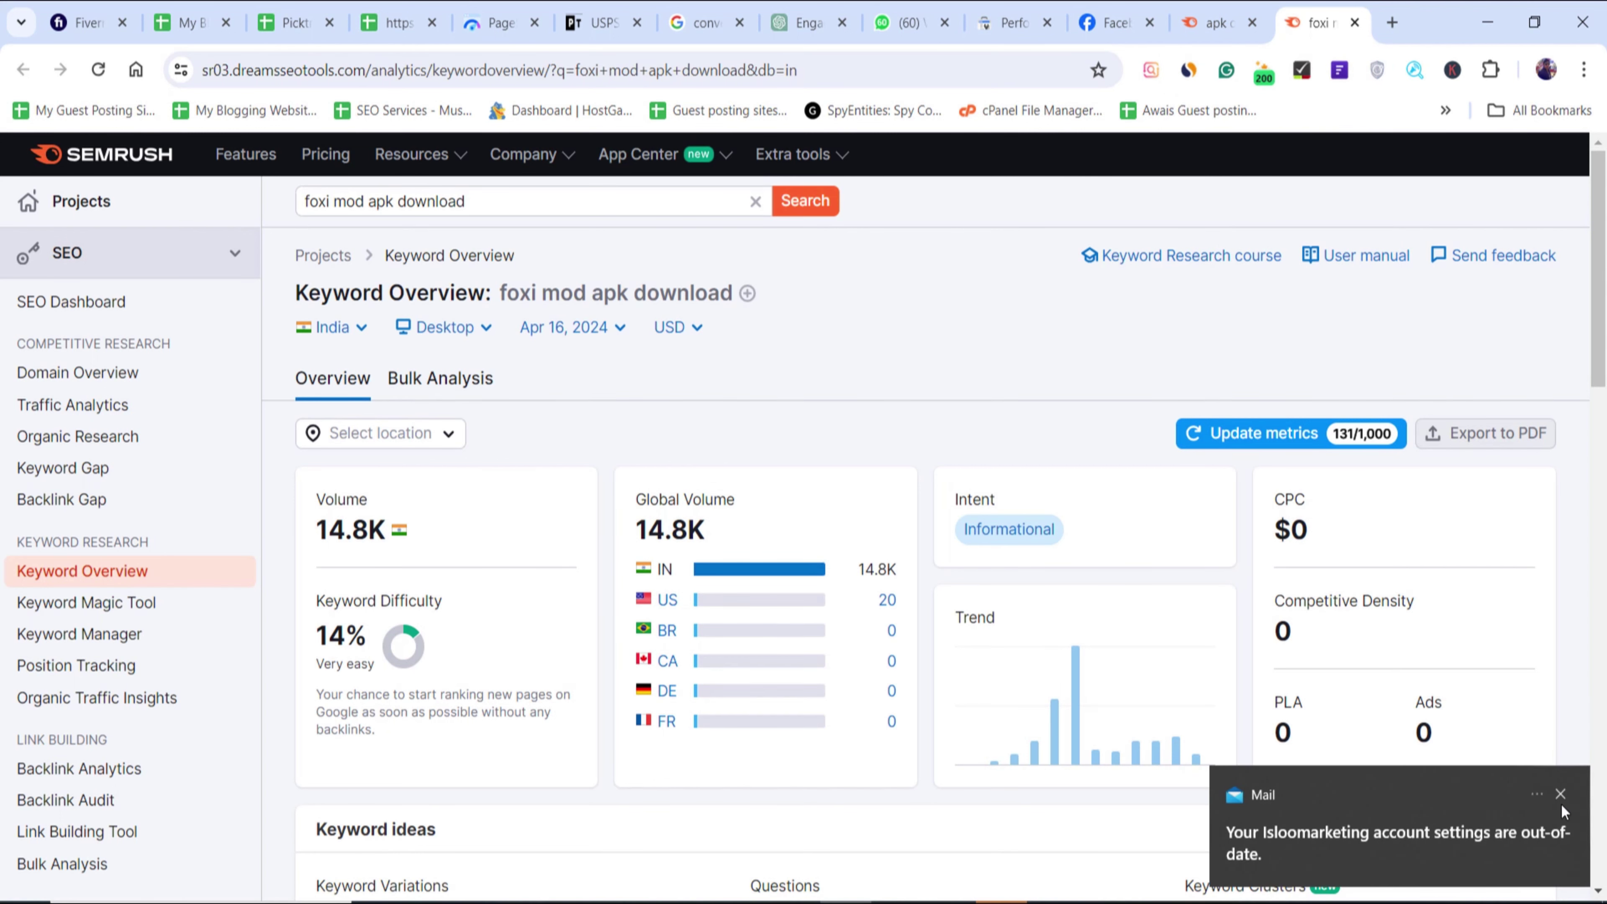
left_click(1561, 794)
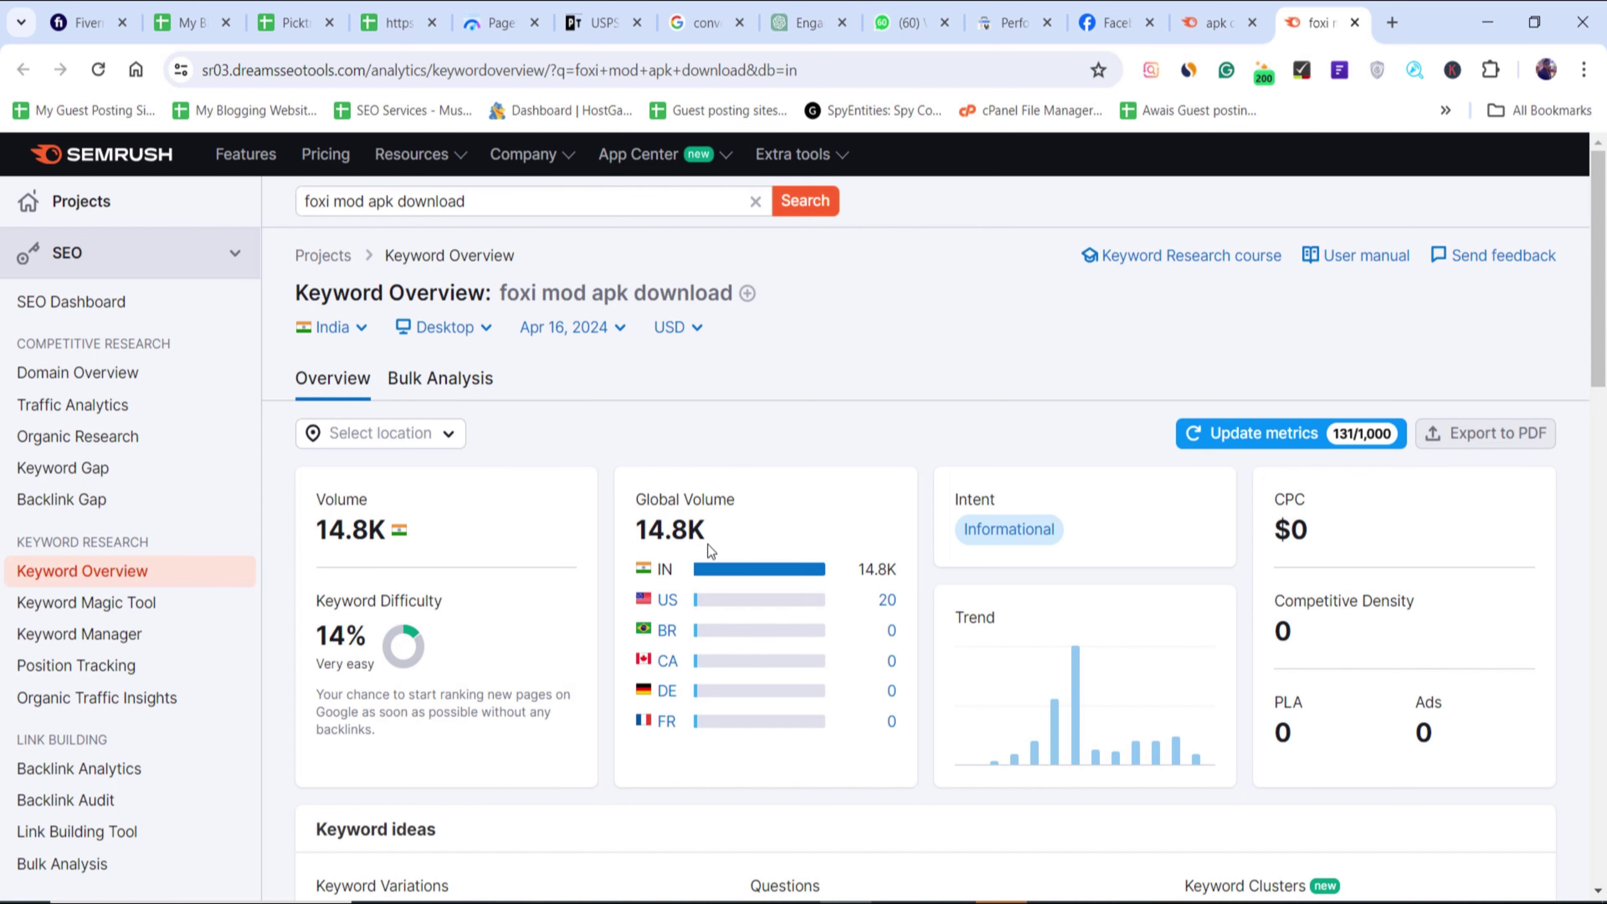
- Examine the keyword difficulty, search volume, keyword variations and SERP Analysis for "foxi mod apk download"
left_click_drag(380, 642, 314, 644)
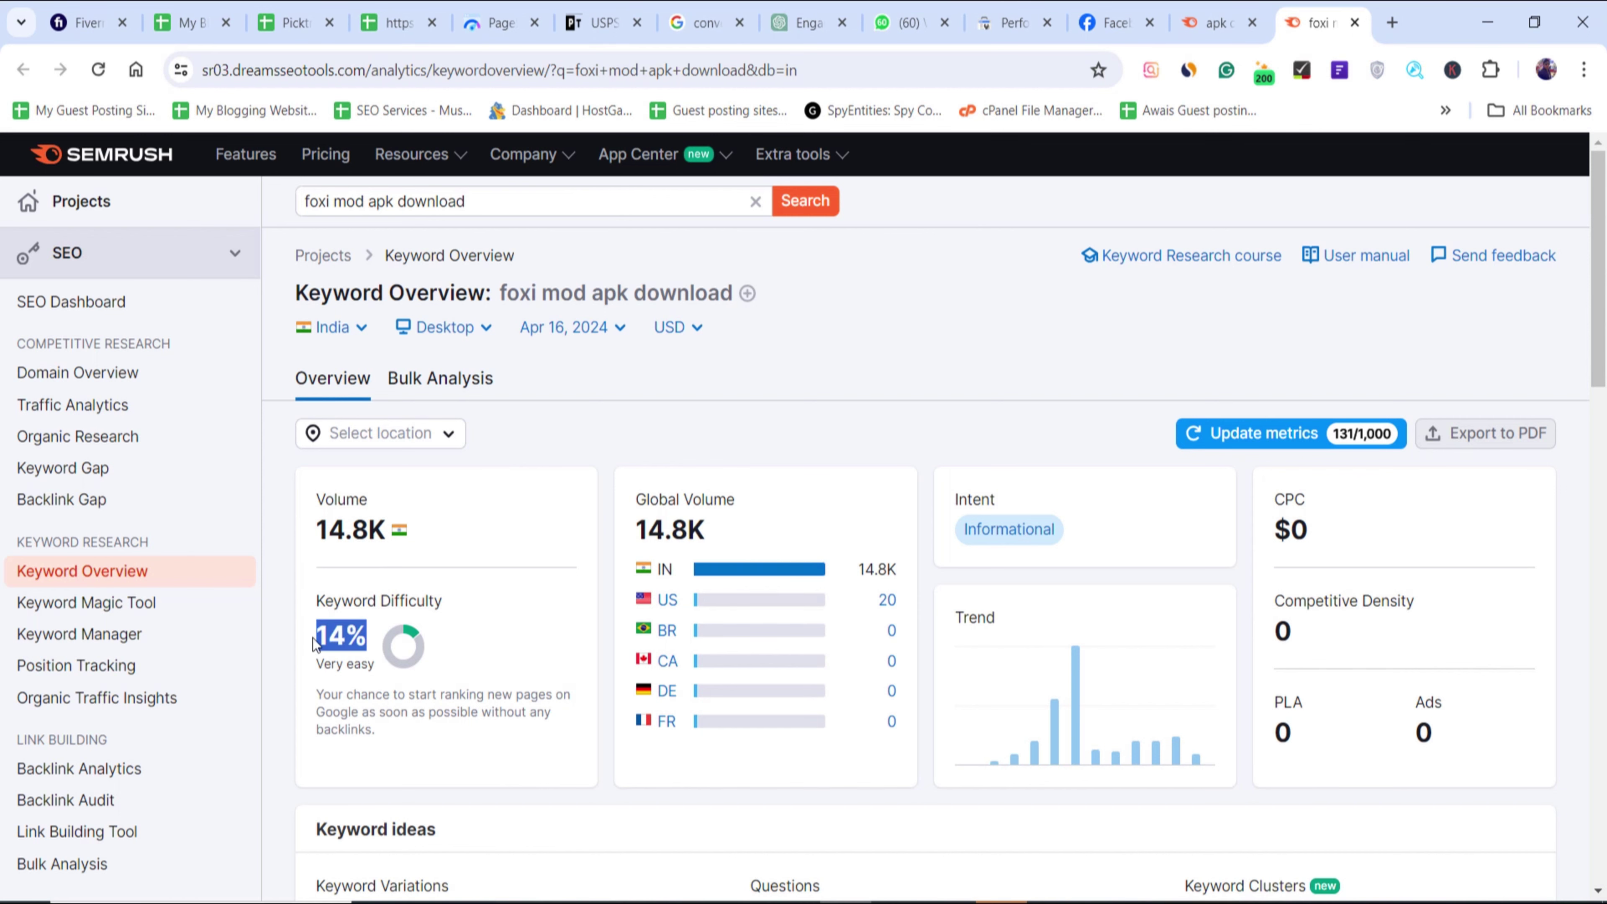
scroll(524, 676, "down", 7)
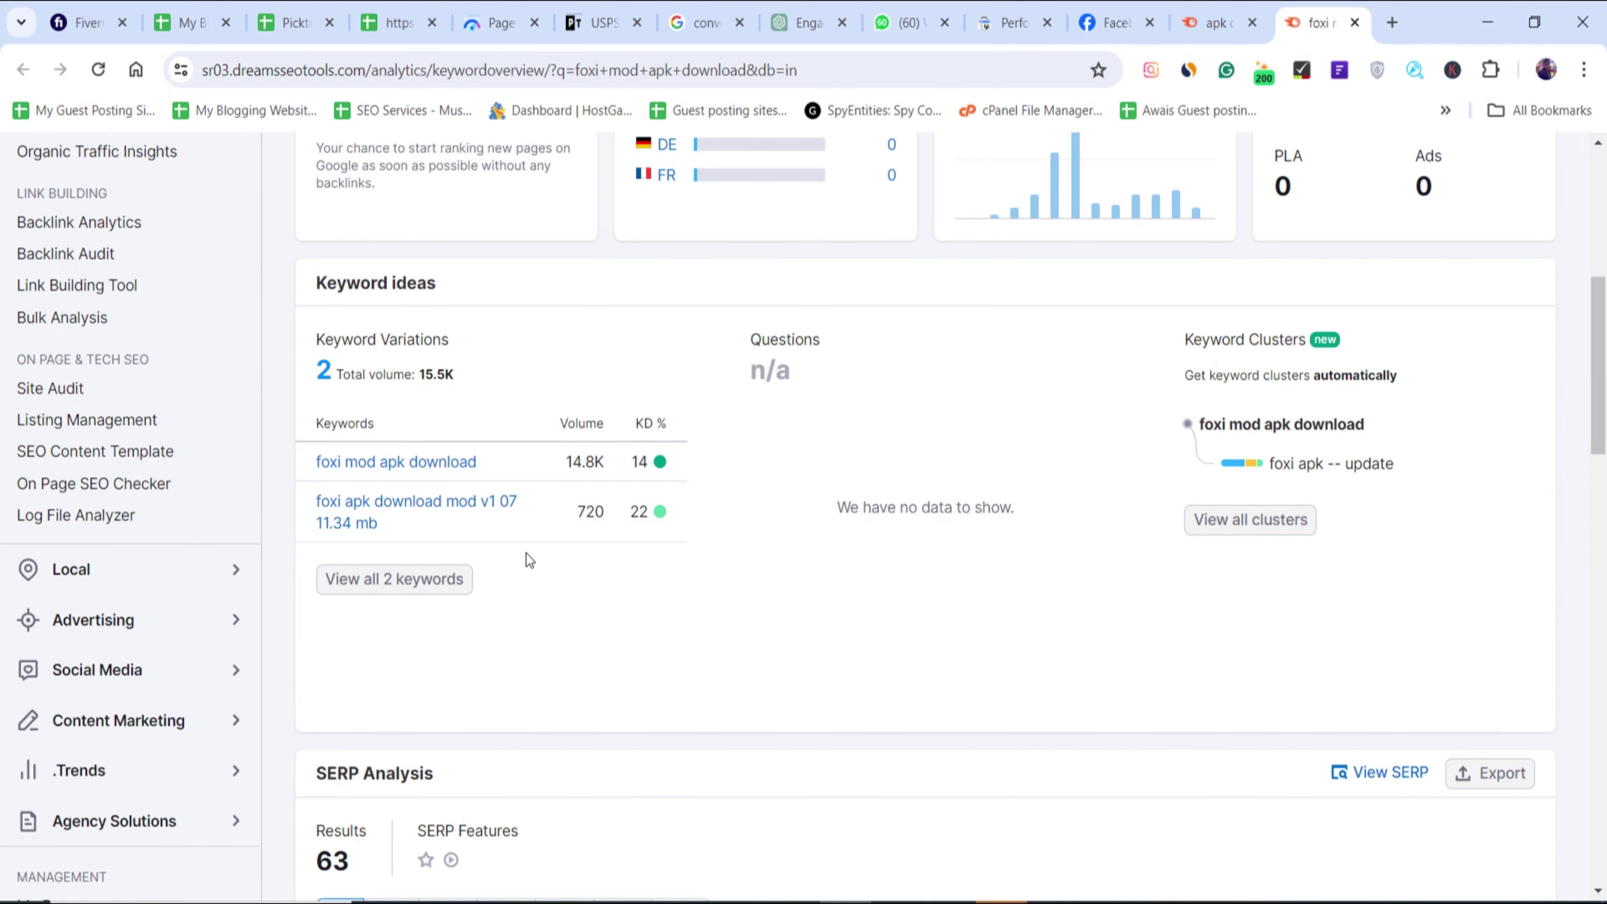
scroll(531, 563, "down", 4)
scroll(679, 494, "down", 3)
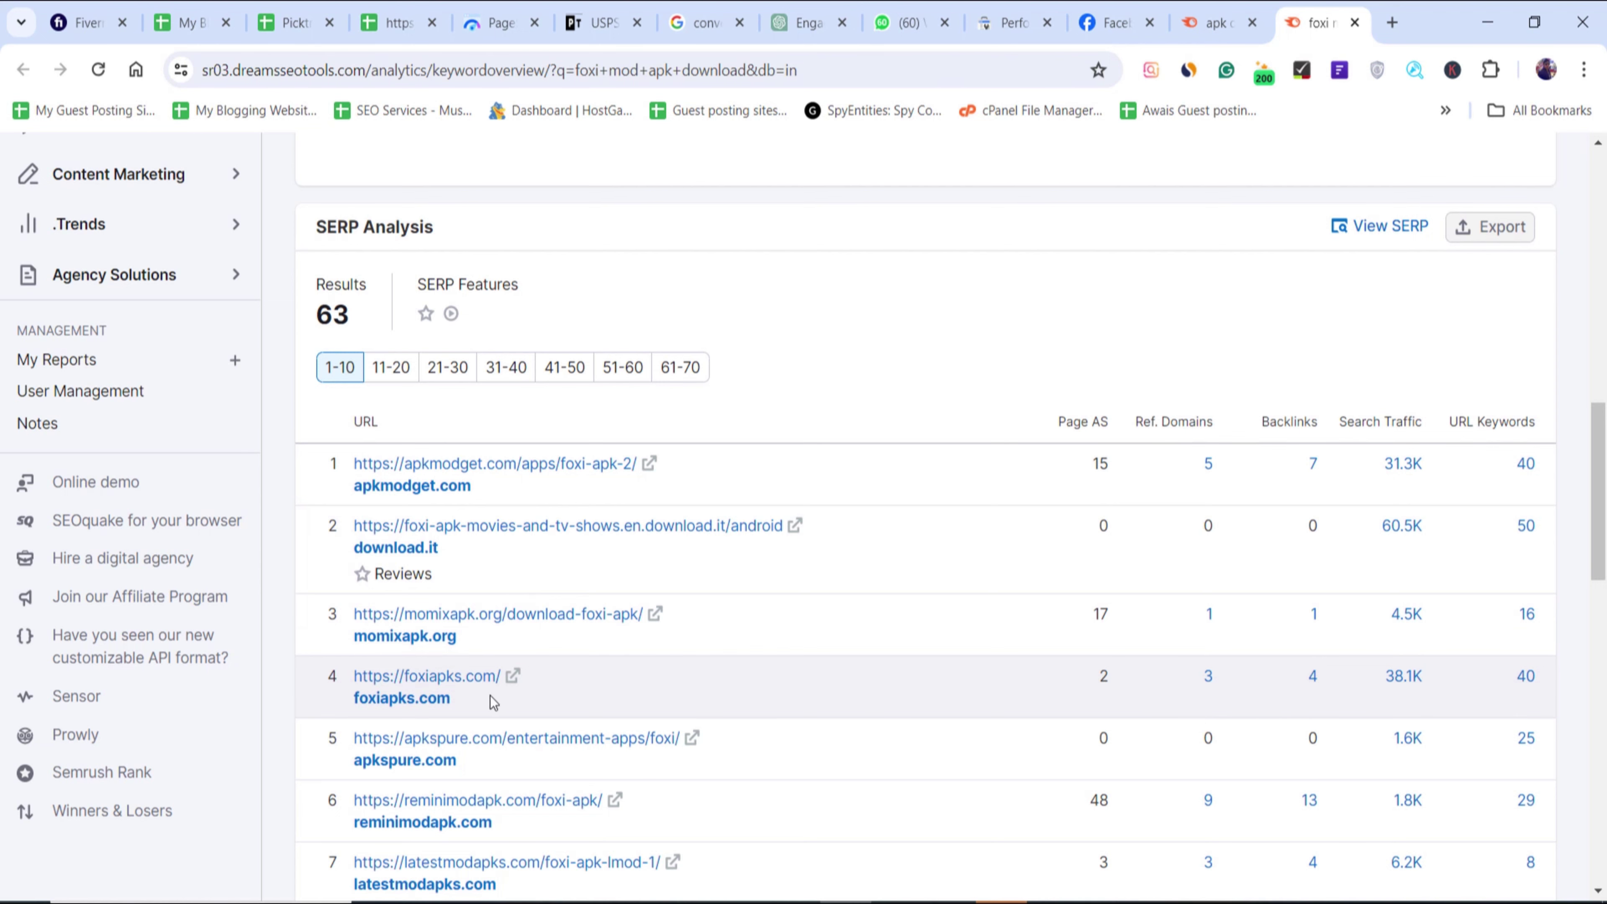
scroll(842, 673, "down", 3)
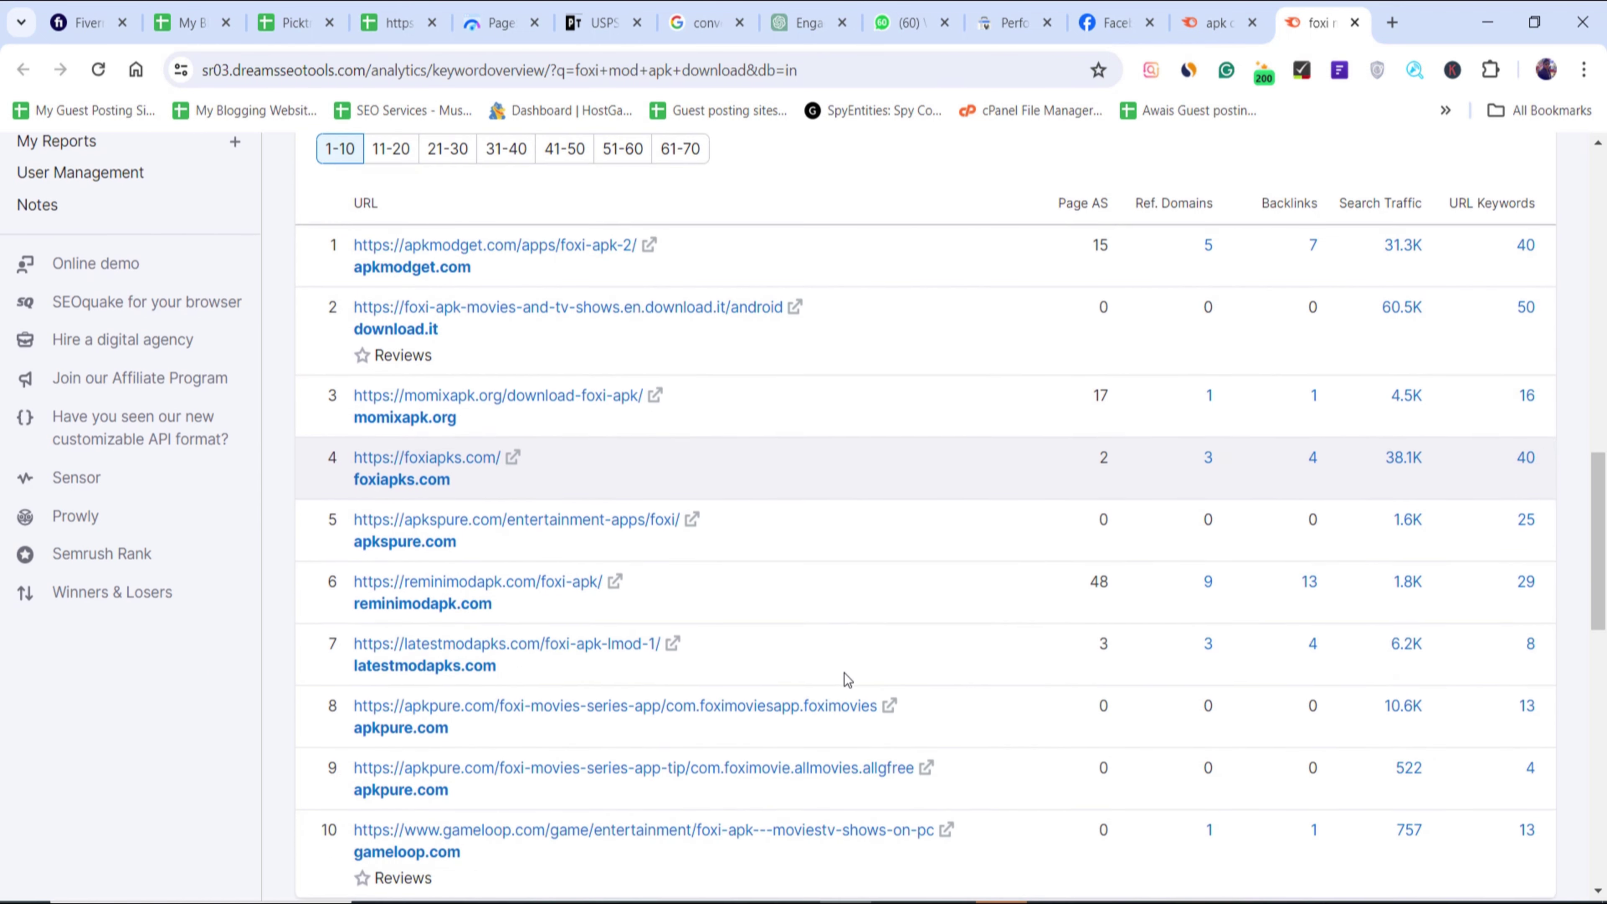
scroll(912, 687, "up", 15)
scroll(912, 687, "up", 3)
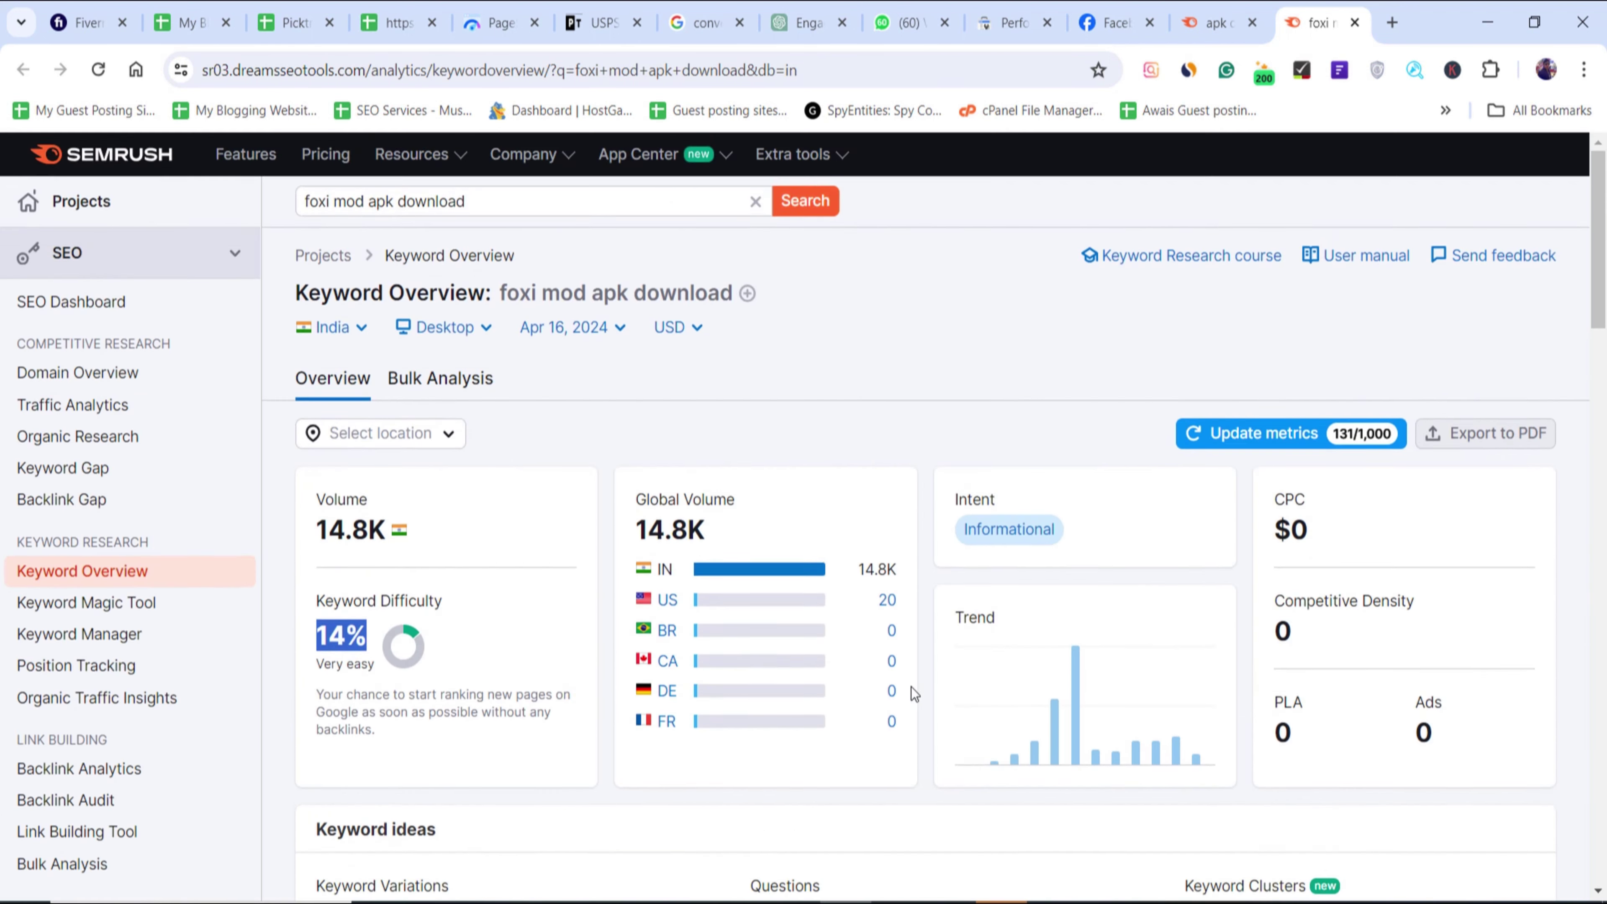
scroll(826, 619, "down", 20)
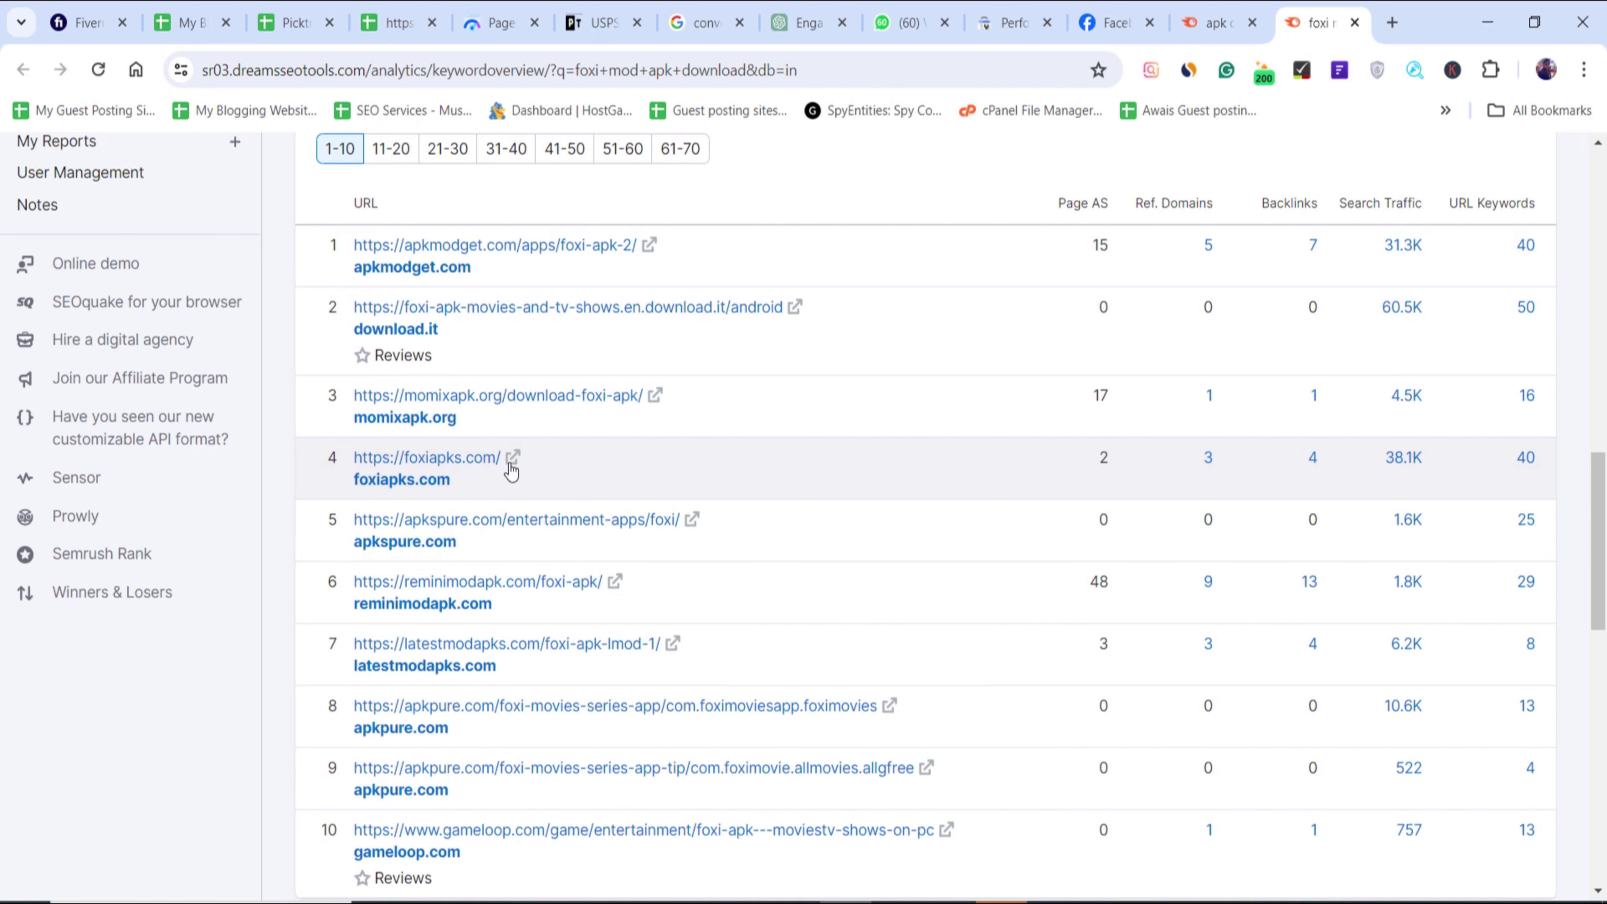
scroll(510, 470, "up", 20)
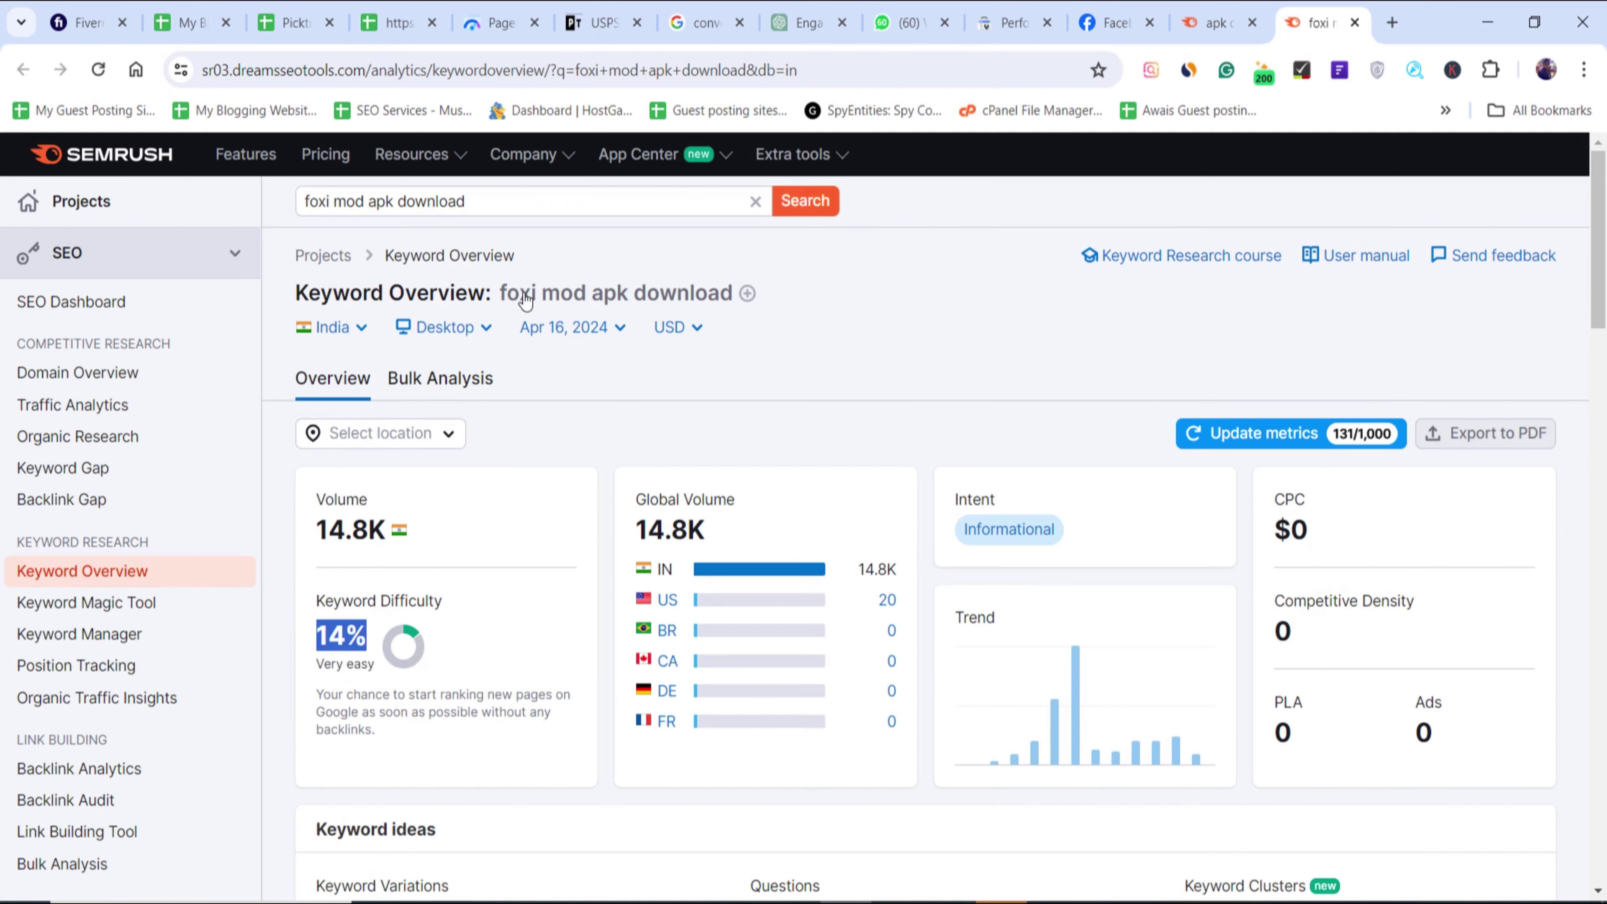
- Search Google for "foxi mod apk download" in a new tab and look over the top results
triple_click(575, 208)
key("ctrl+c")
left_click(1392, 22)
key("ctrl+v")
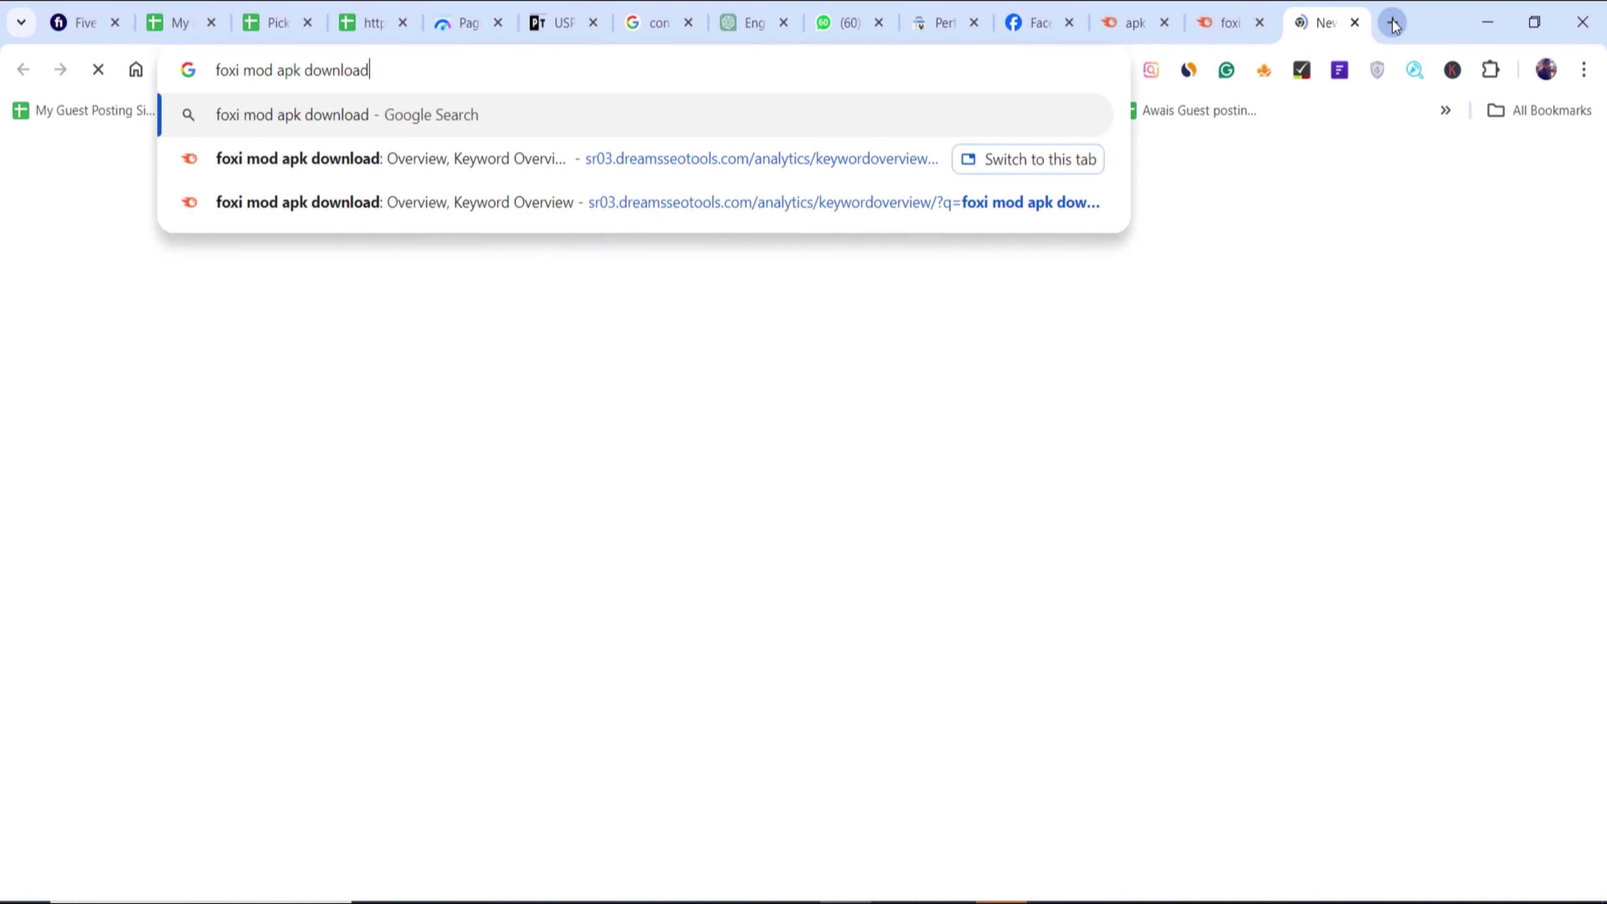
key("Return")
scroll(803, 384, "down", 5)
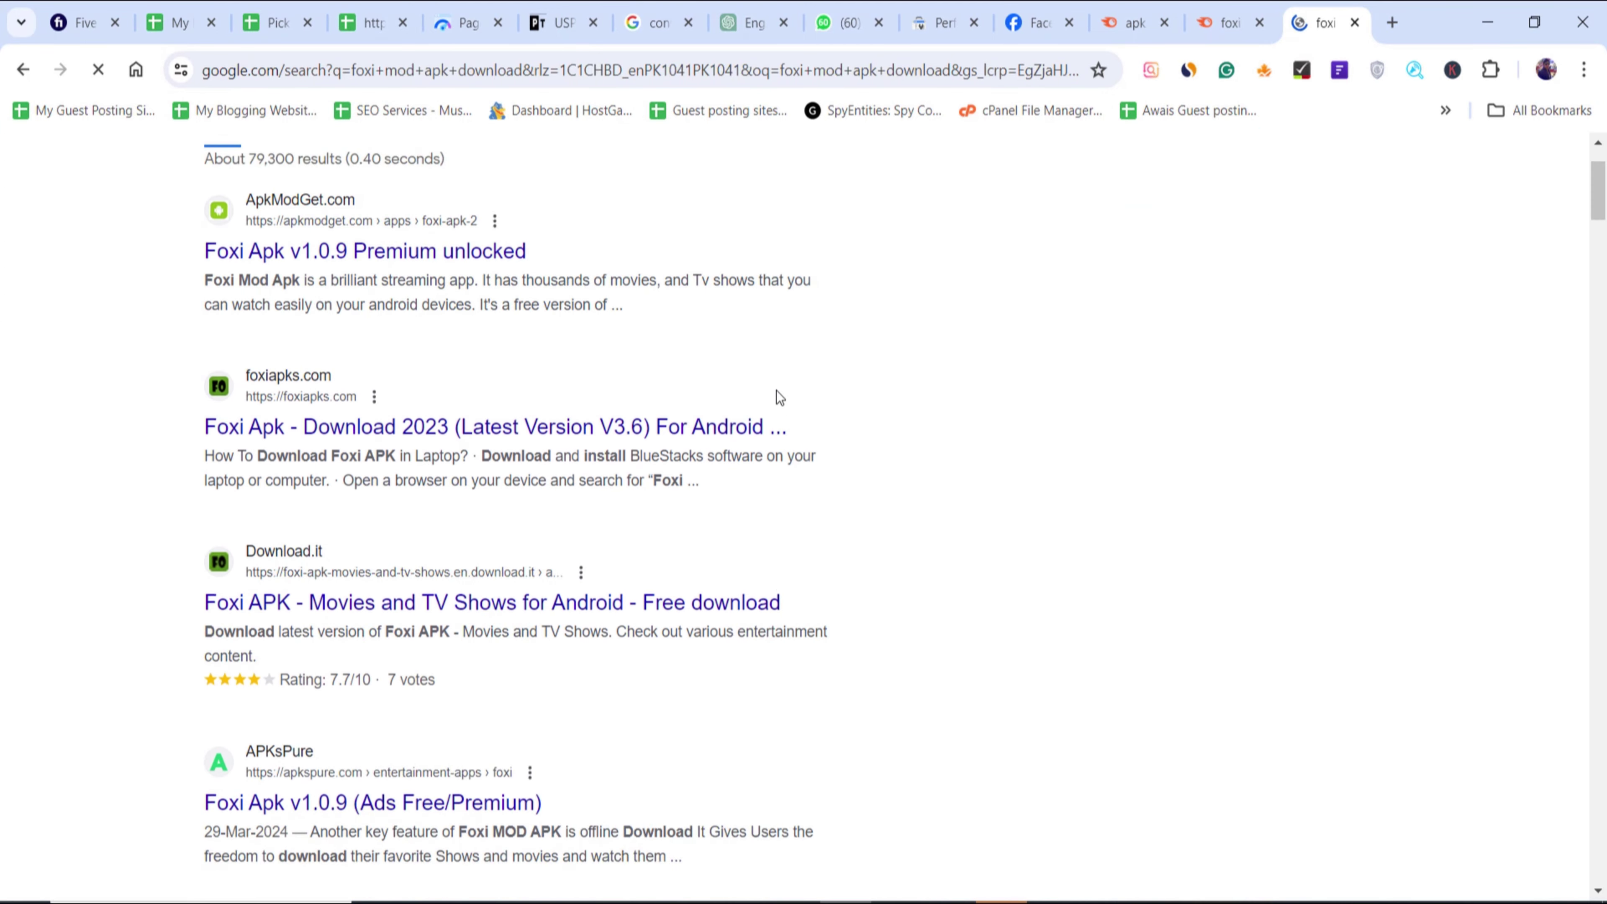
scroll(543, 460, "up", 5)
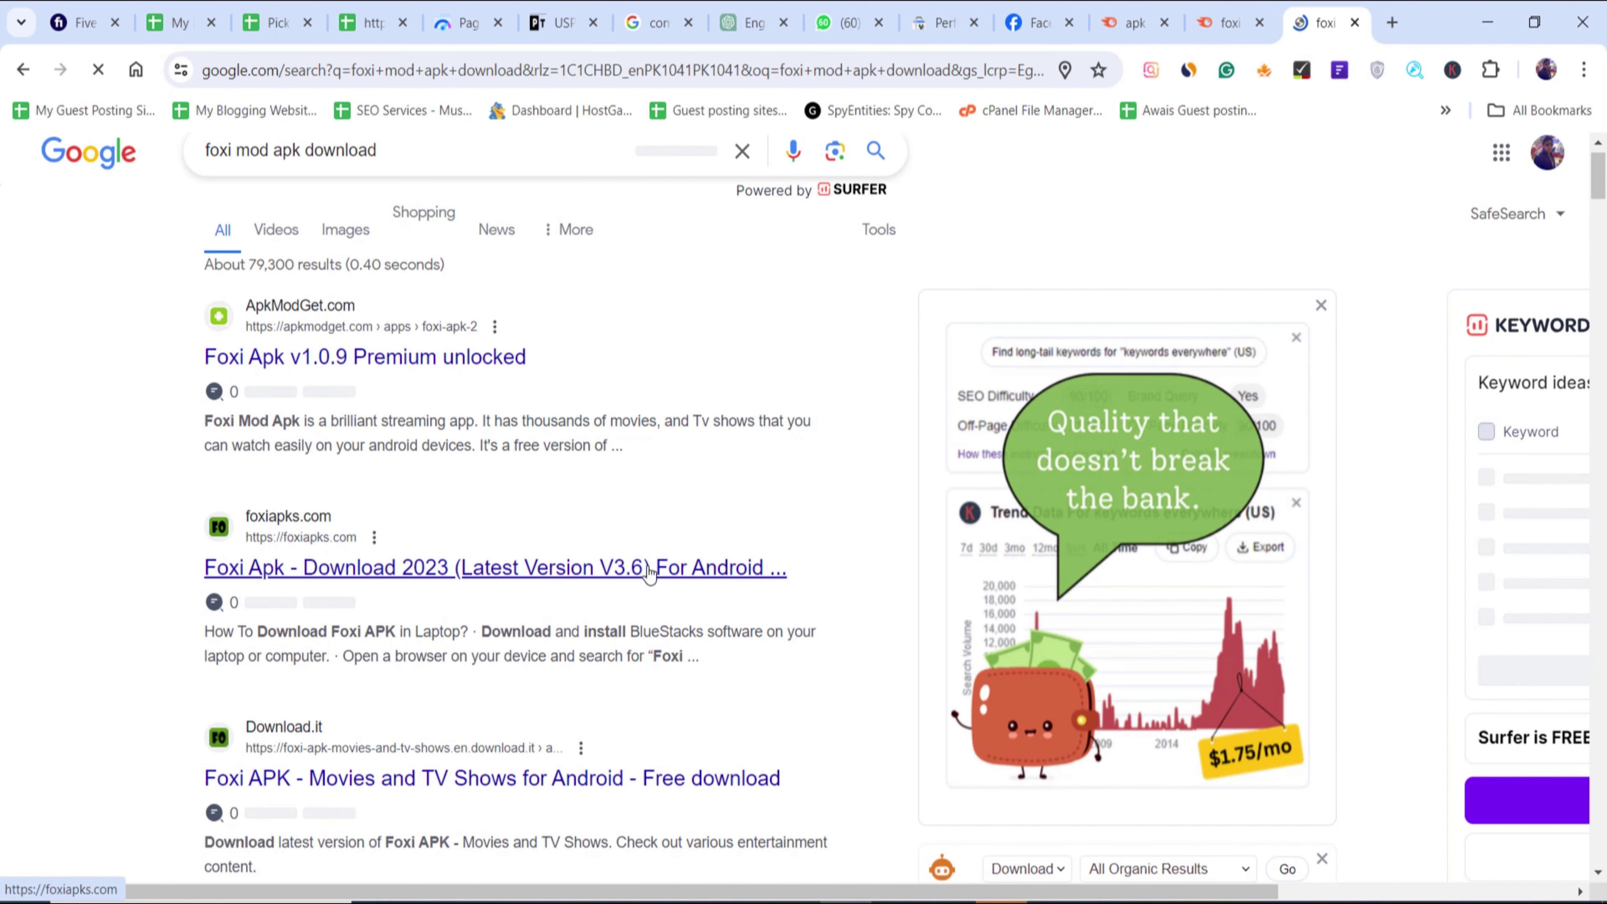
- Open the foxiapks.com result in a separate tab and look over its page content
left_click(650, 572, "ctrl")
left_click(1326, 23)
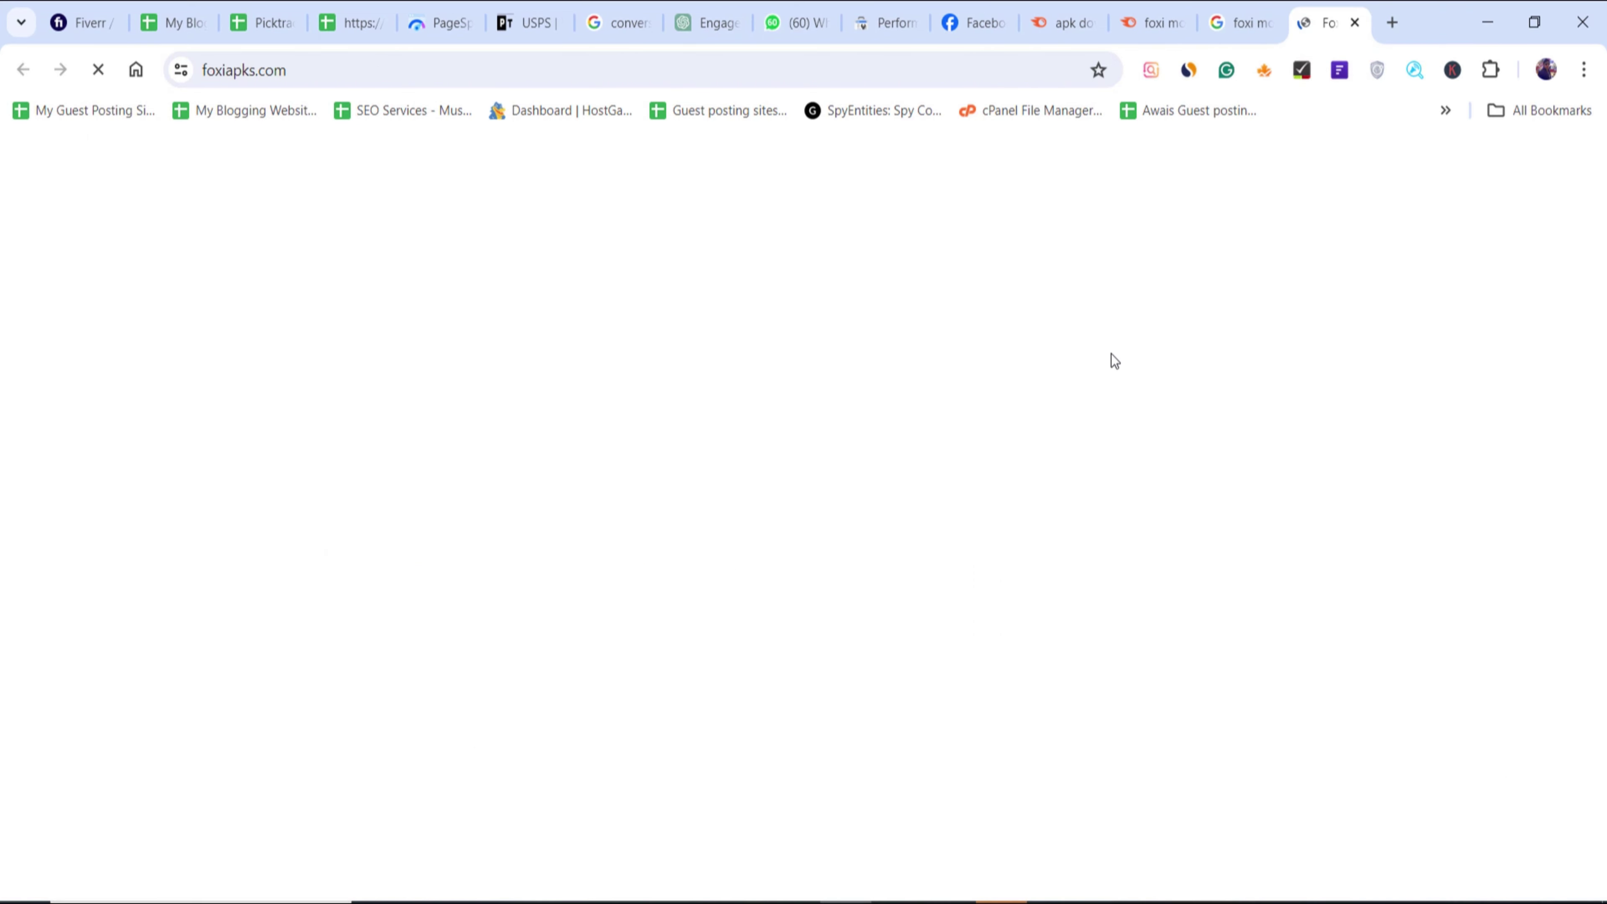
scroll(897, 385, "down", 10)
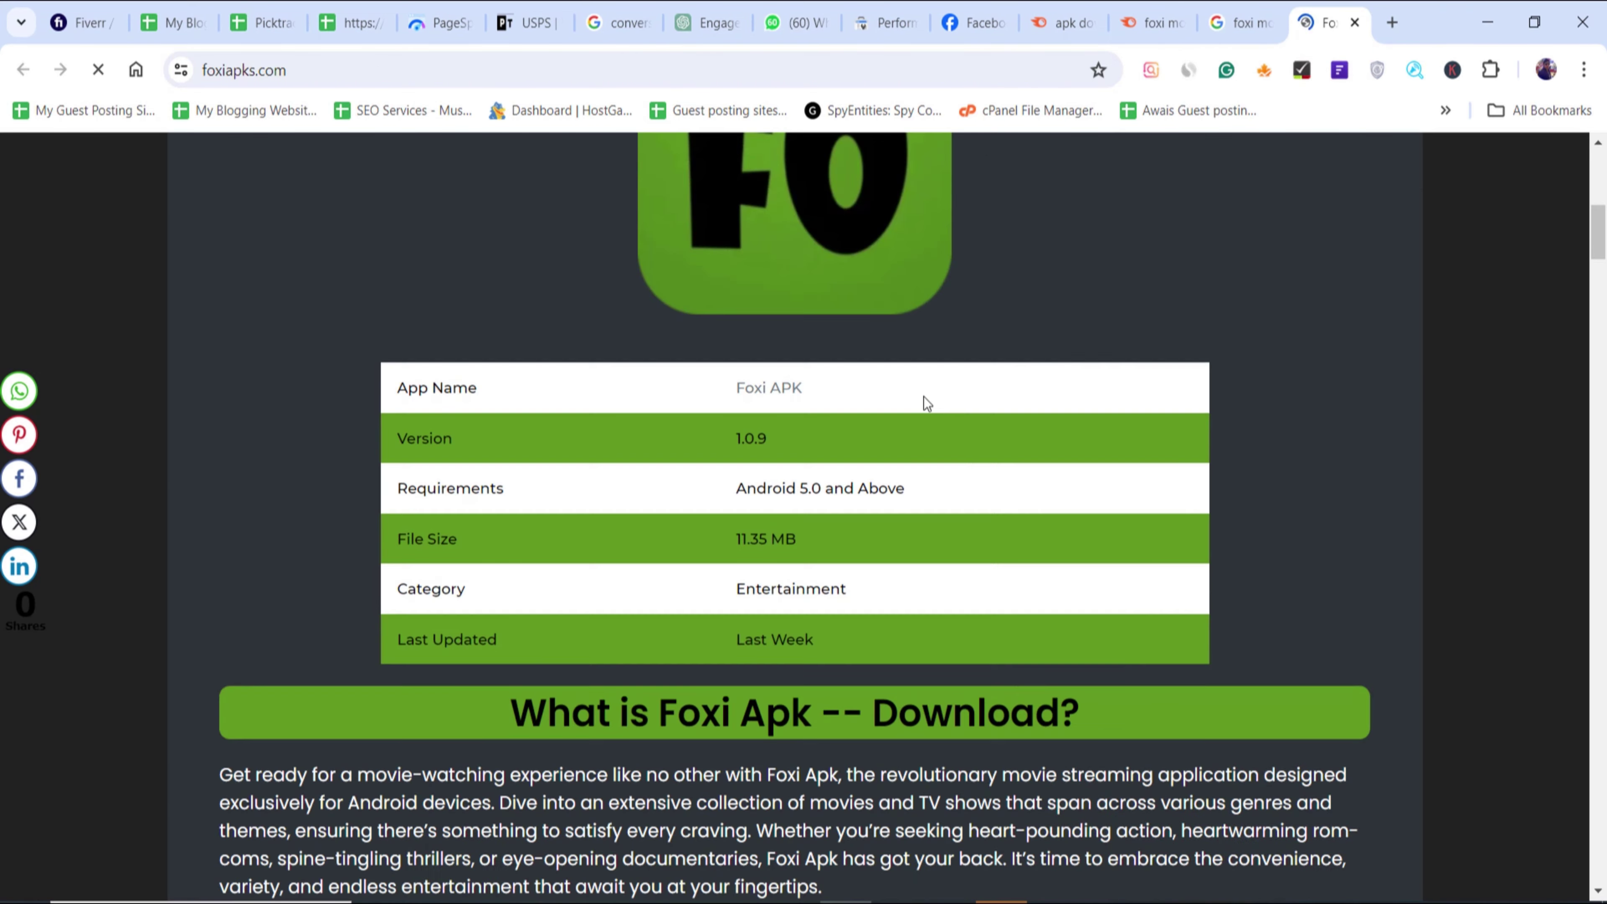
left_click_drag(1603, 243, 1605, 144)
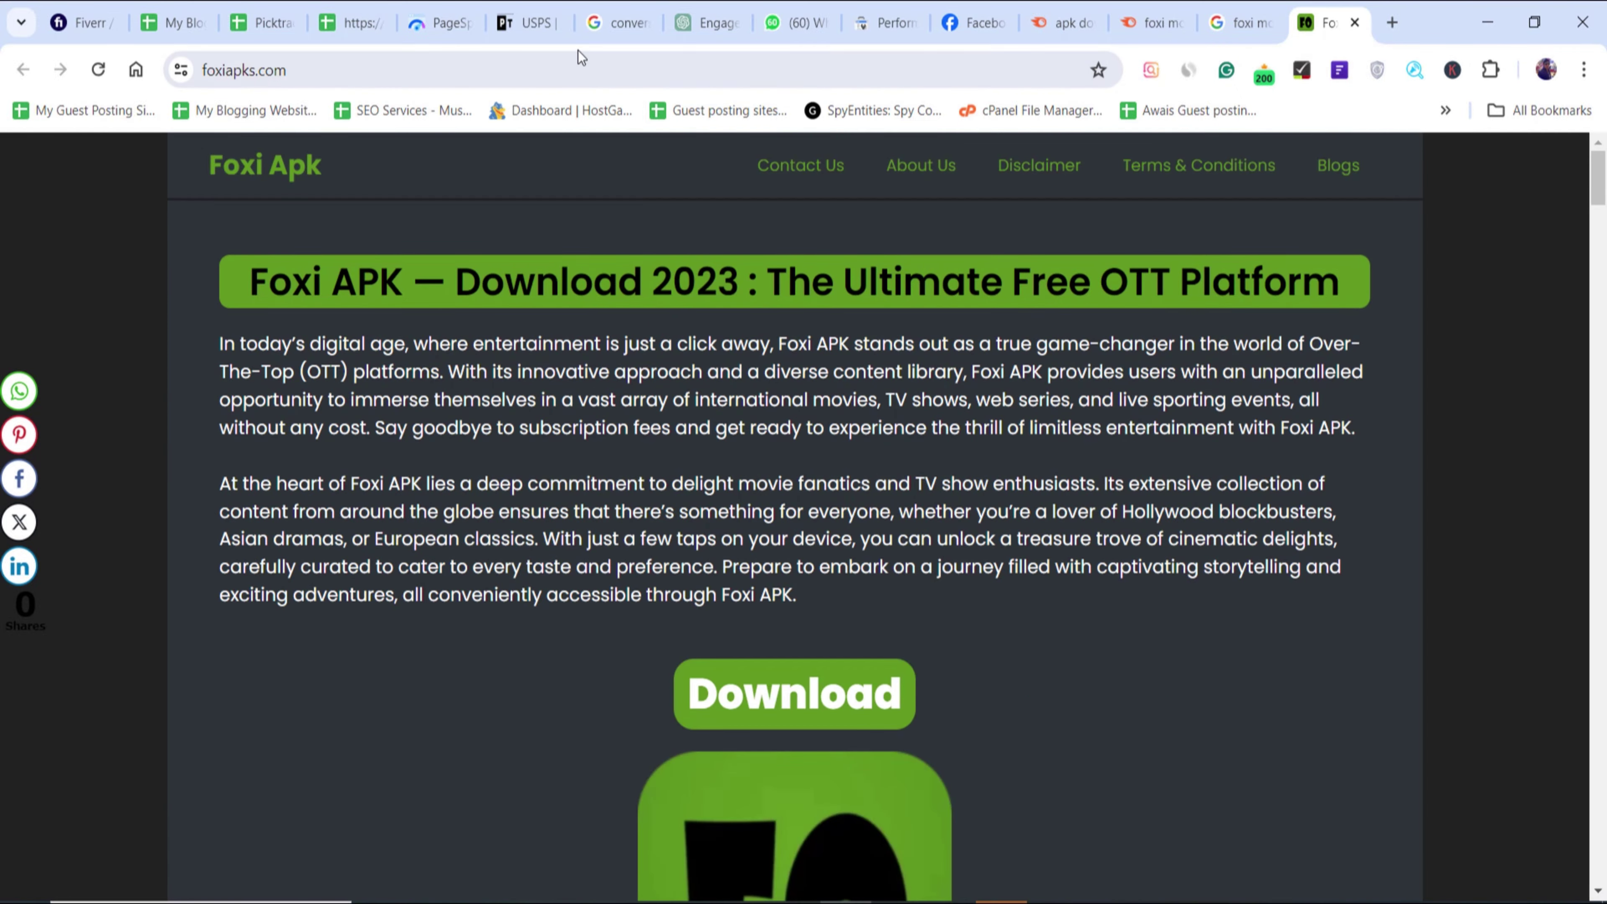
left_click(593, 70)
key("ctrl+c")
type("site:")
key("ctrl+v")
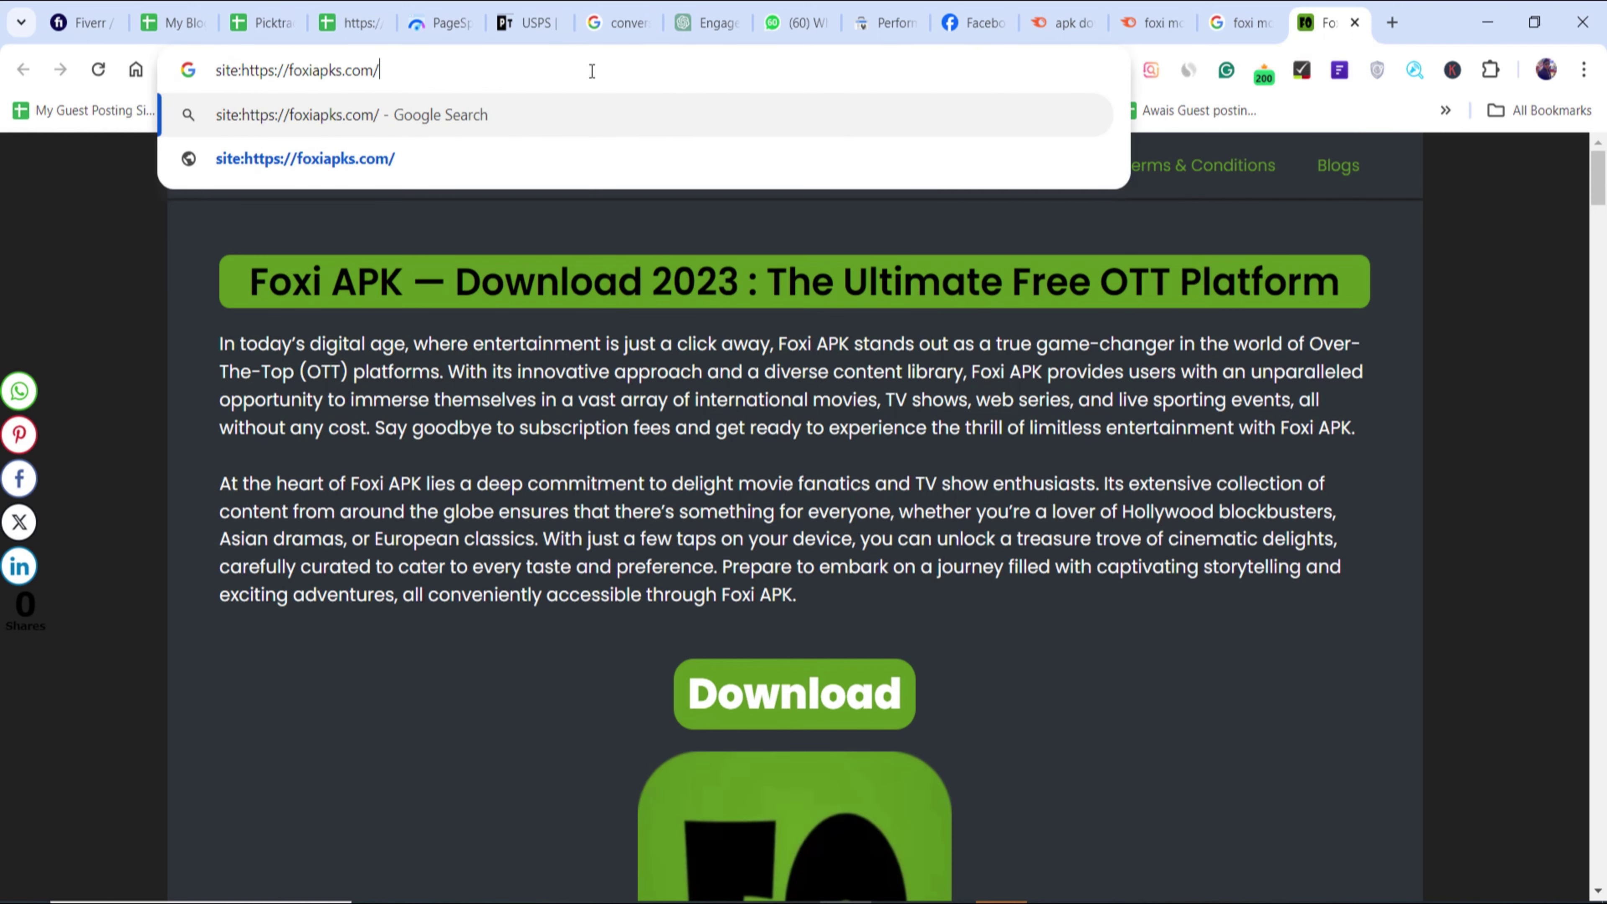
key("Return")
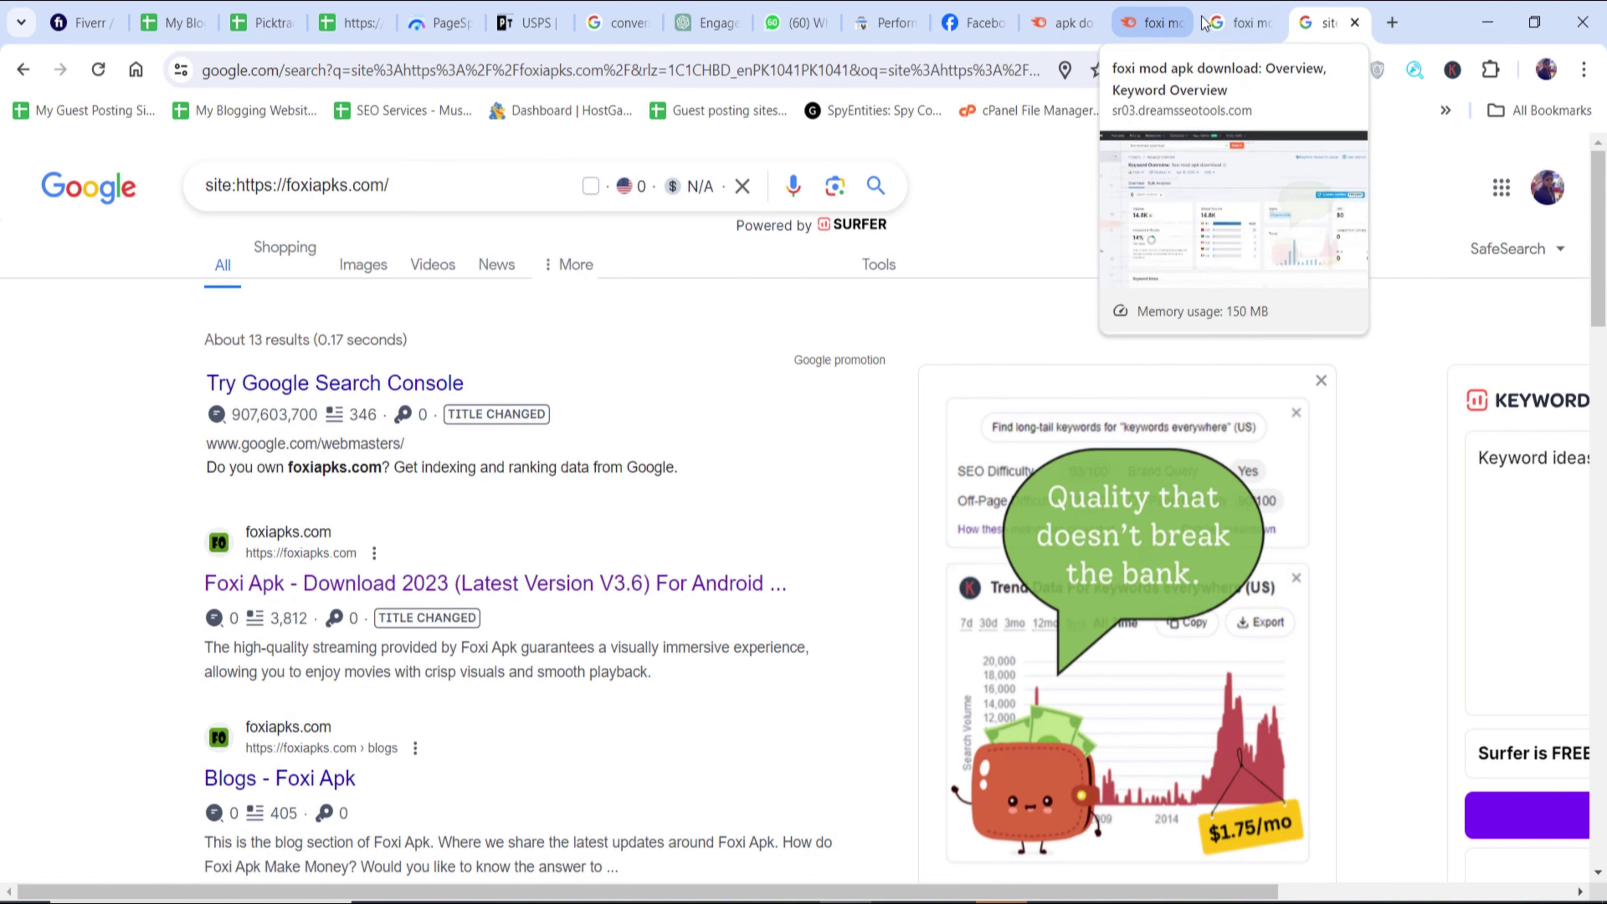
- Return to the foxiapks.com homepage and view its Similarweb traffic data
left_click(1188, 71)
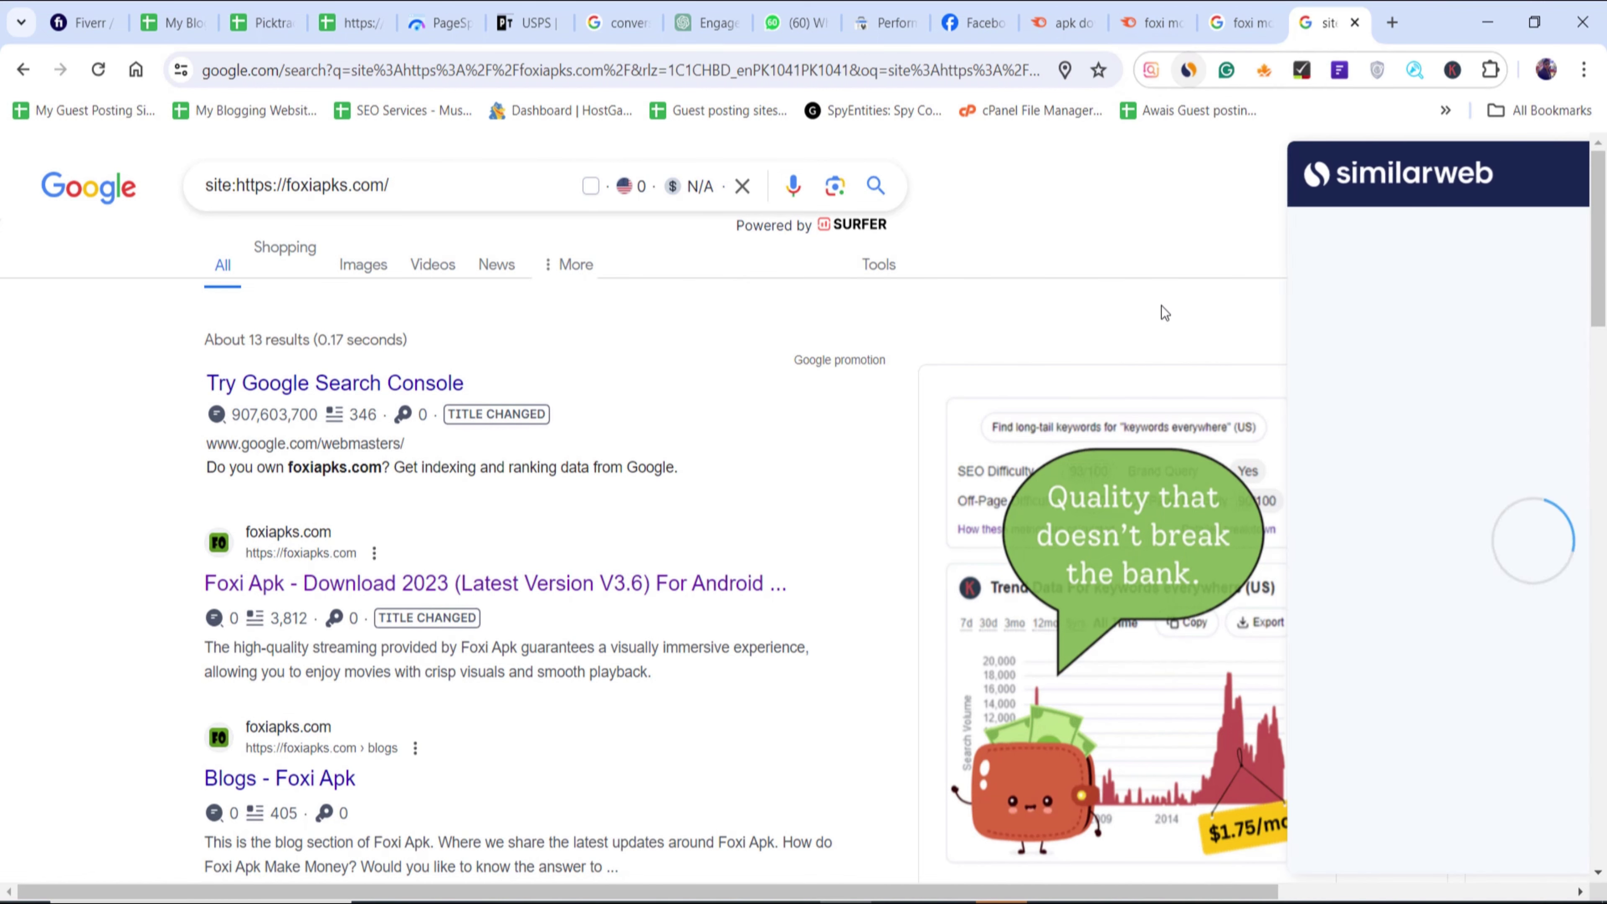
left_click(1238, 22)
left_click(1325, 22)
left_click(1003, 71)
key("ctrl+v")
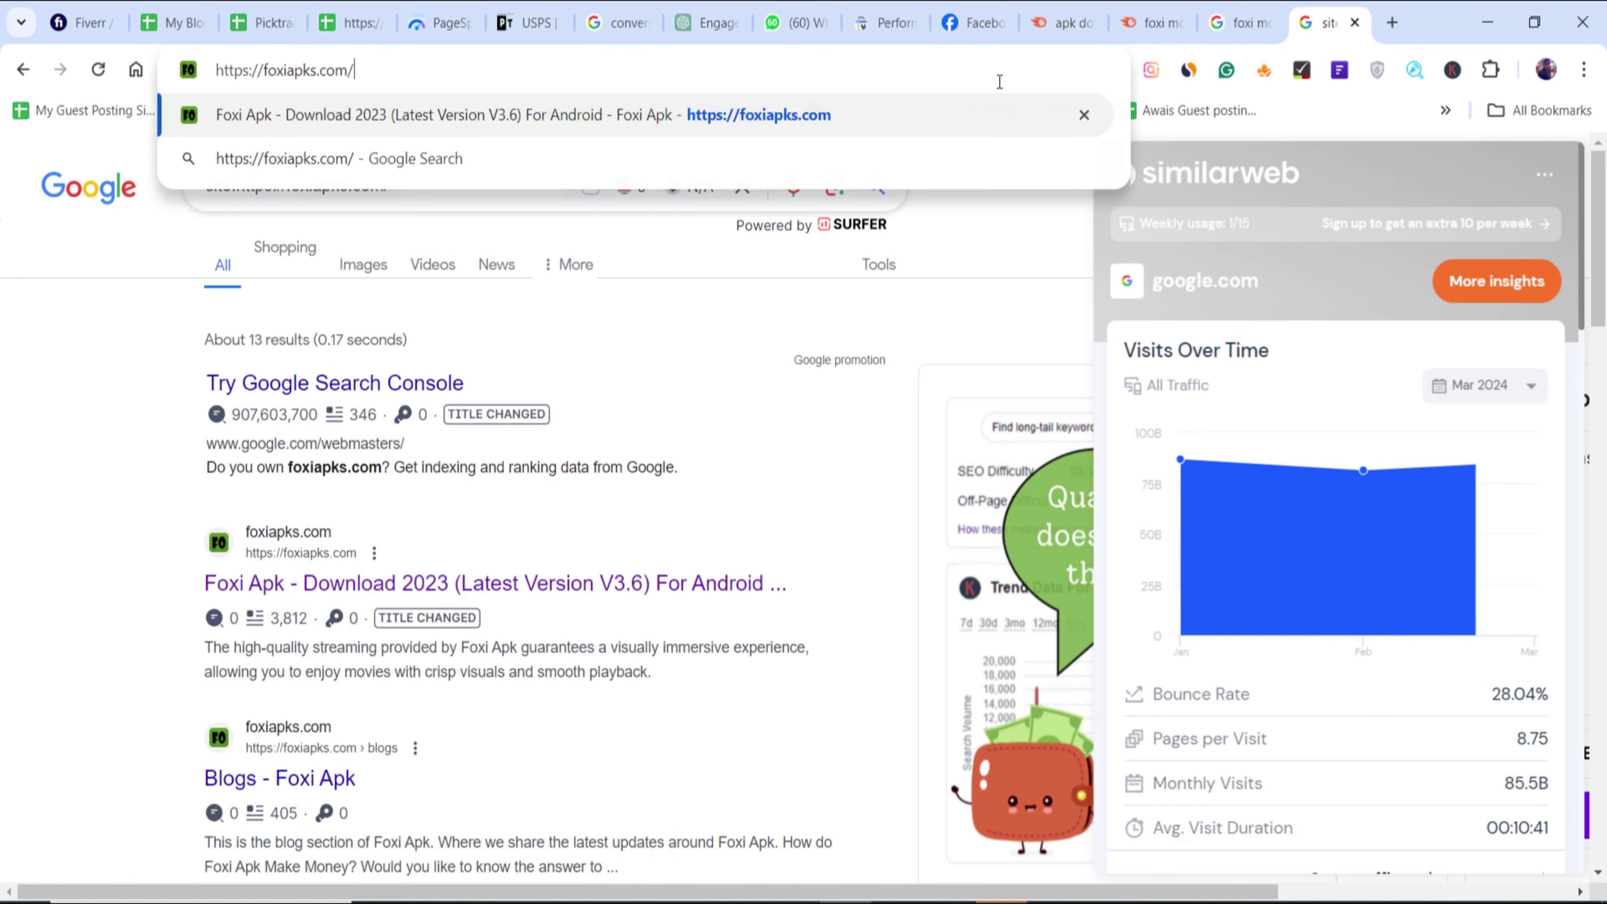
key("Return")
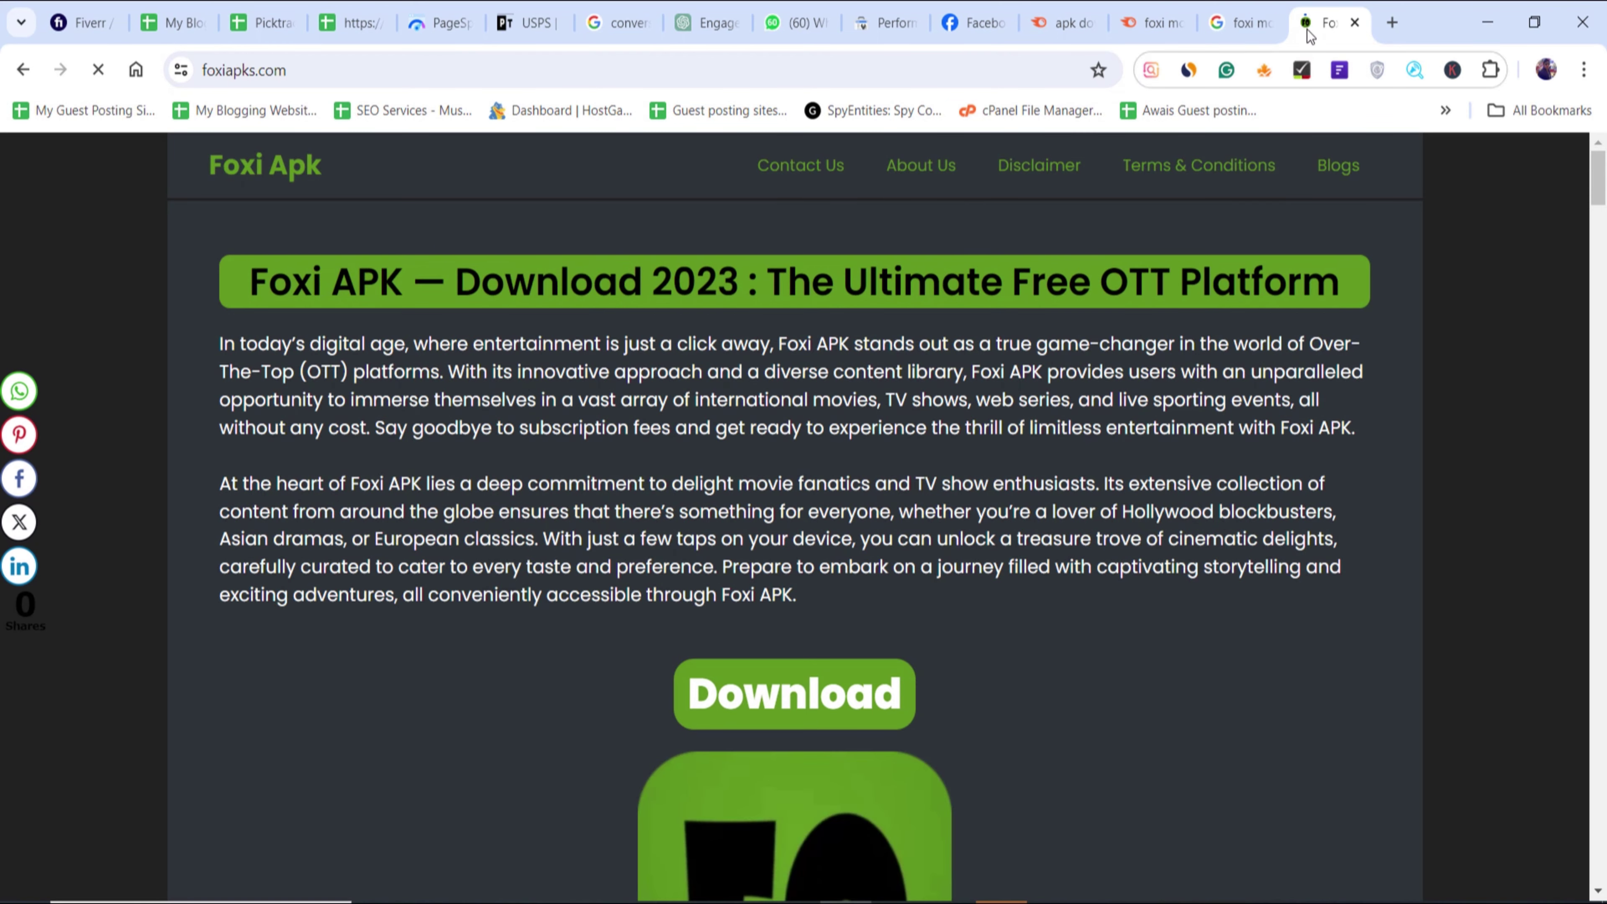
left_click(1188, 71)
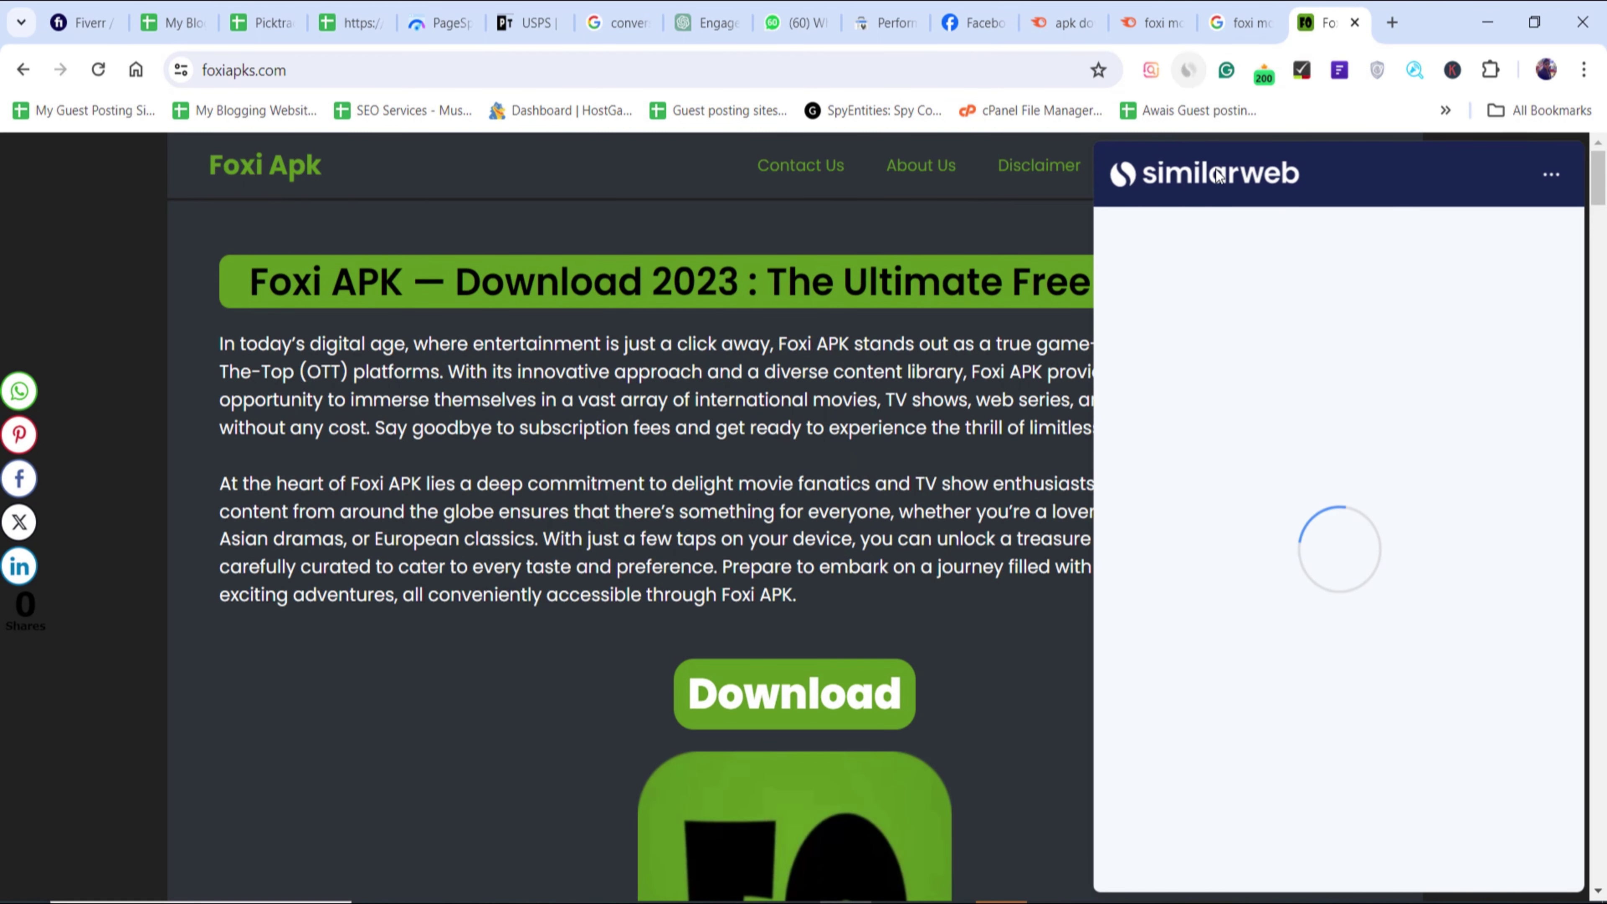
mouse_move(1380, 462)
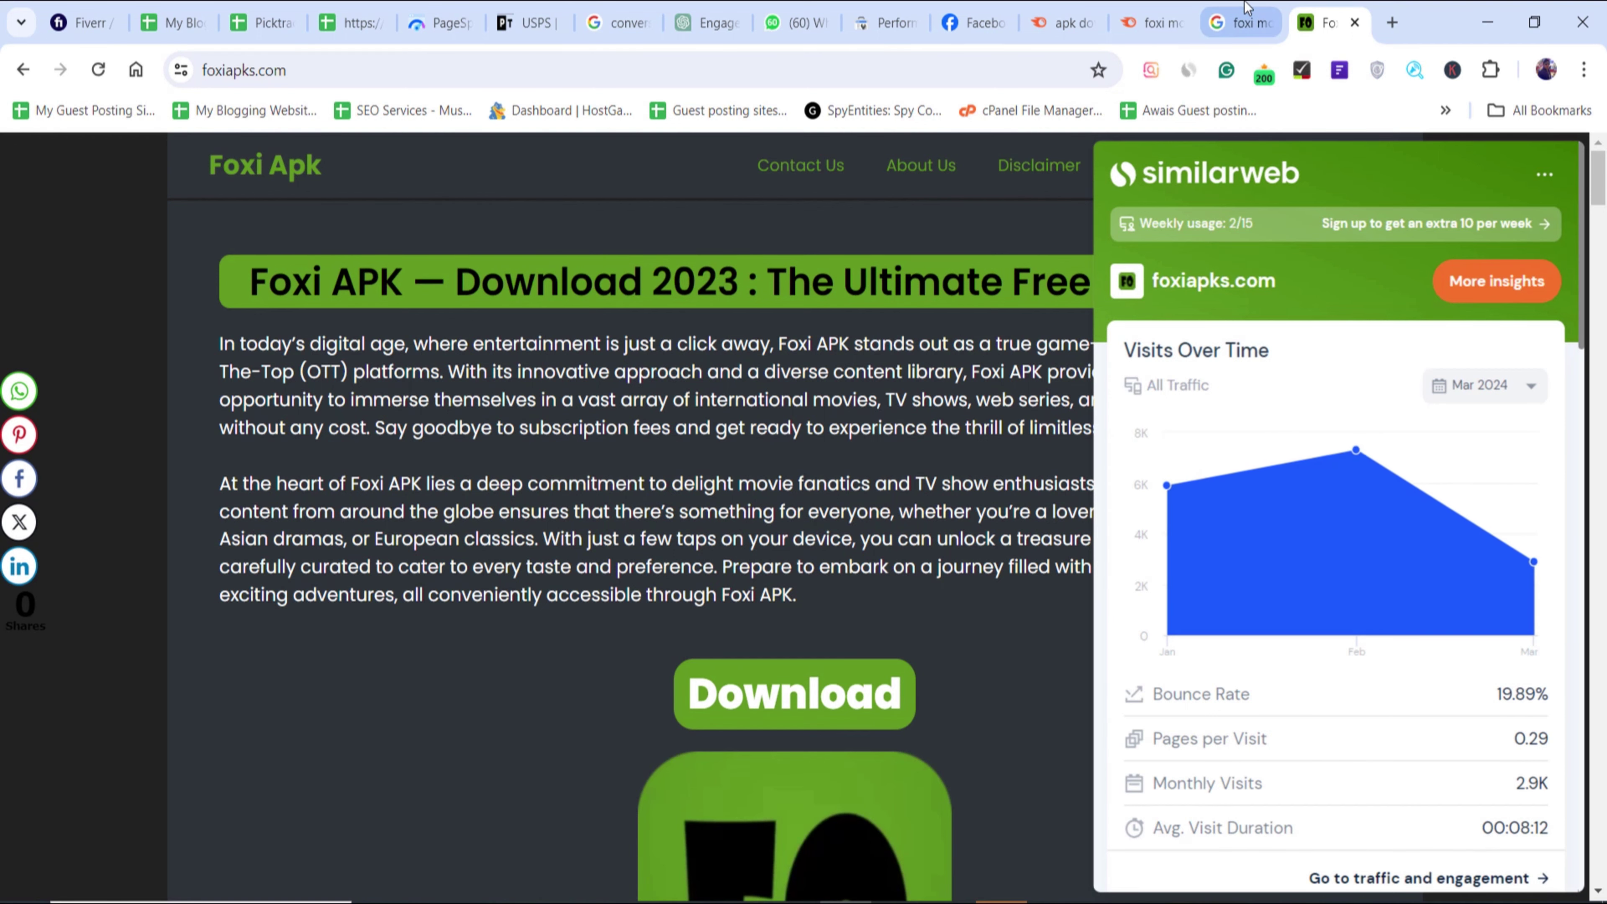
left_click(1241, 22)
left_click(1151, 23)
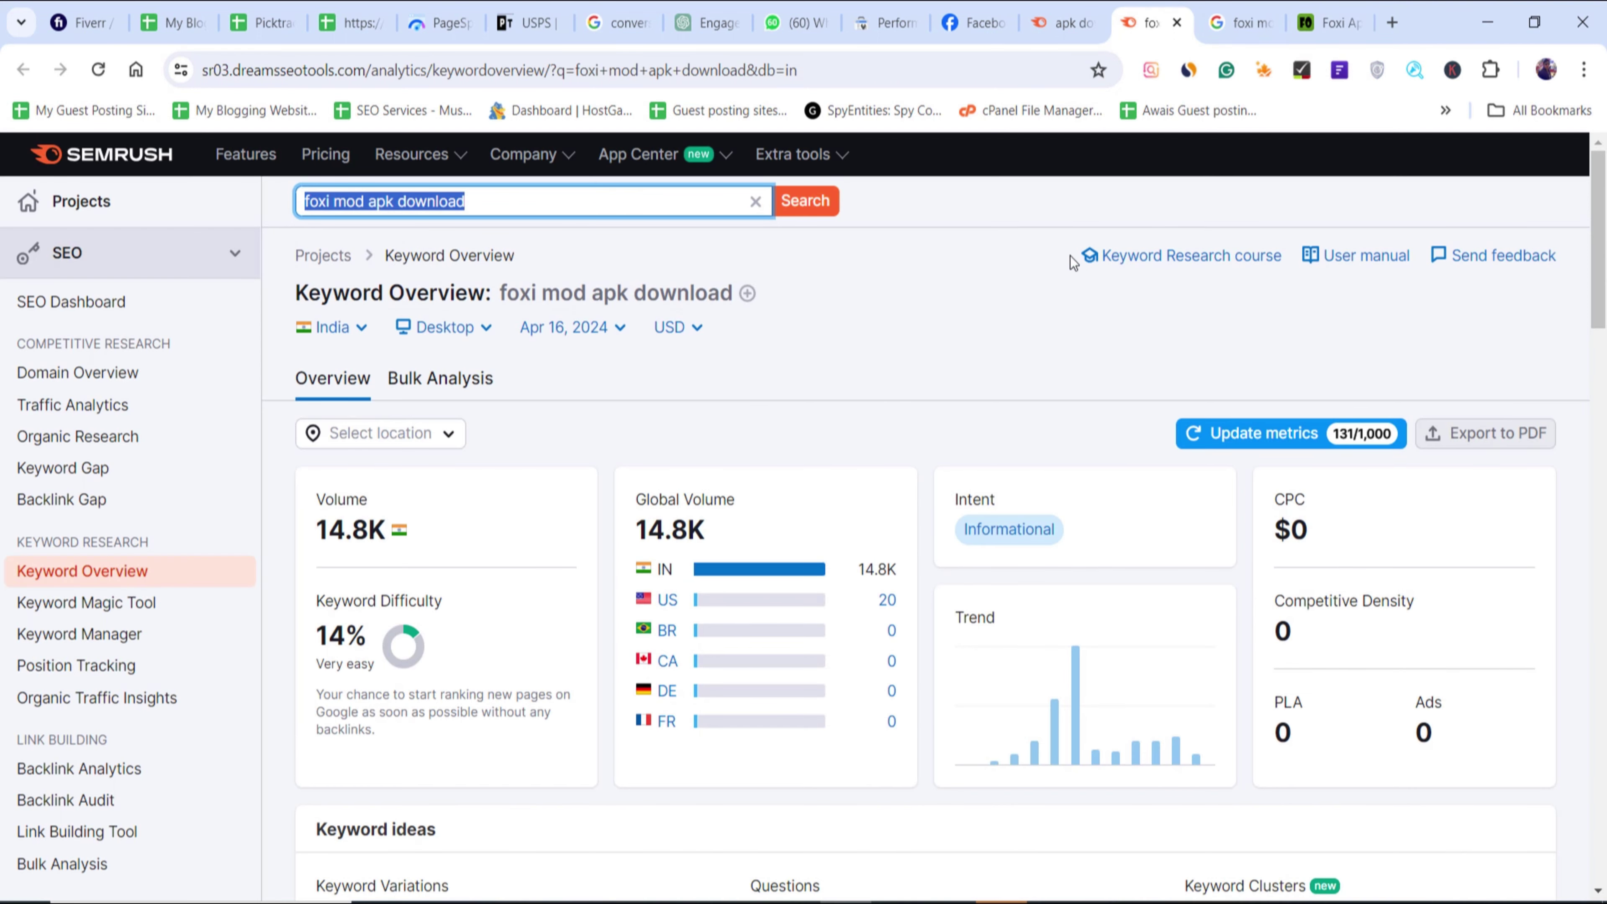
scroll(915, 443, "down", 6)
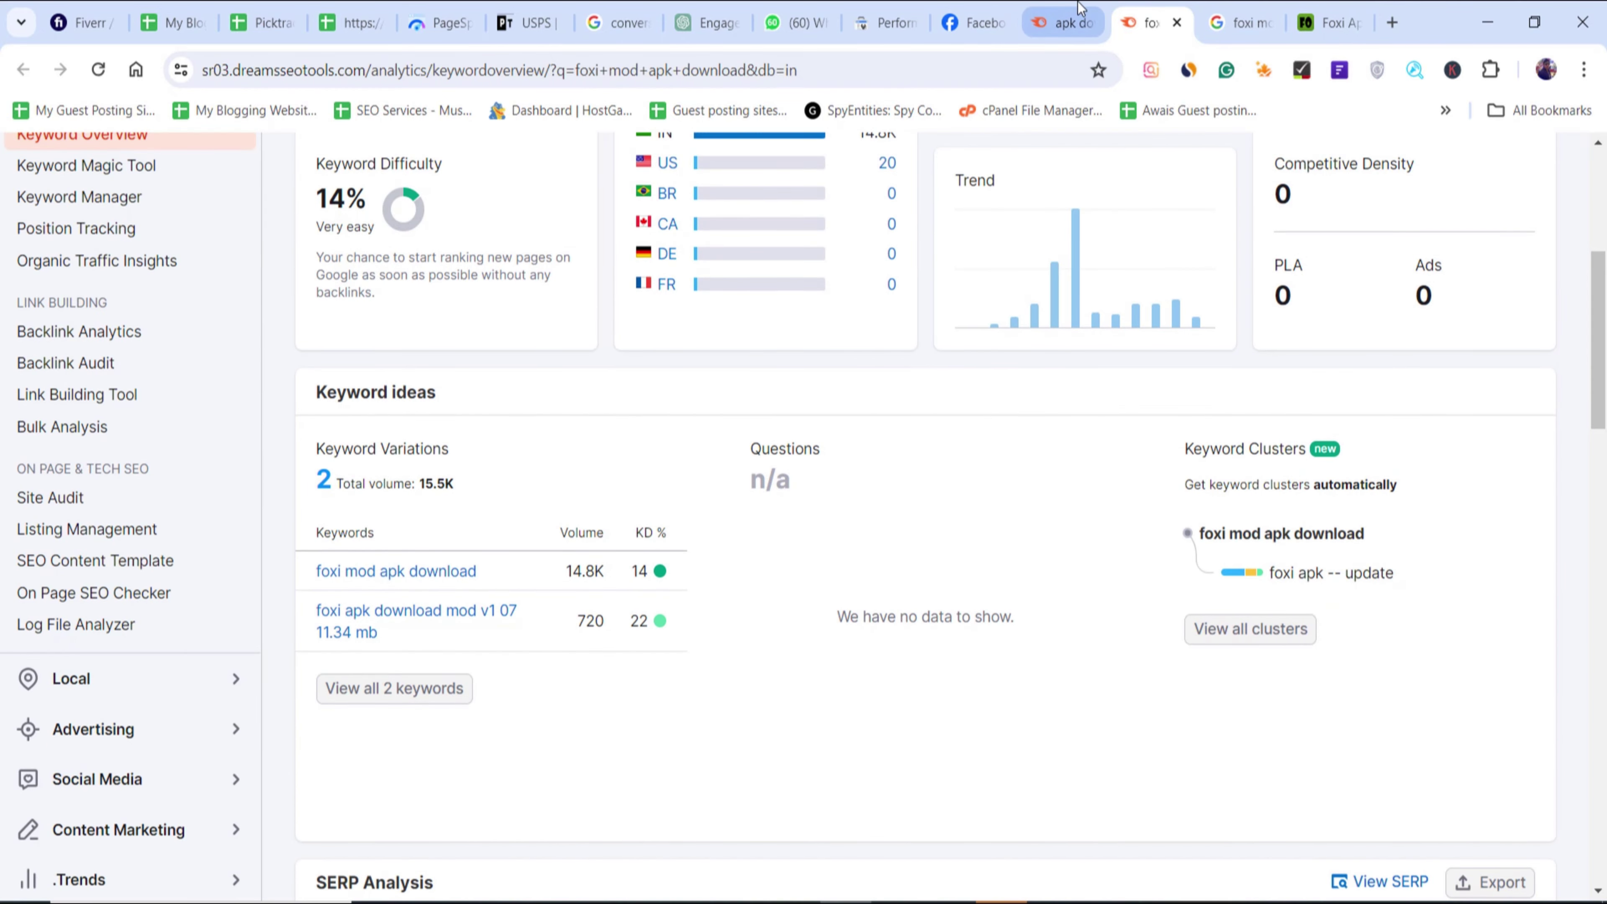
left_click(1081, 8)
left_click(1149, 24)
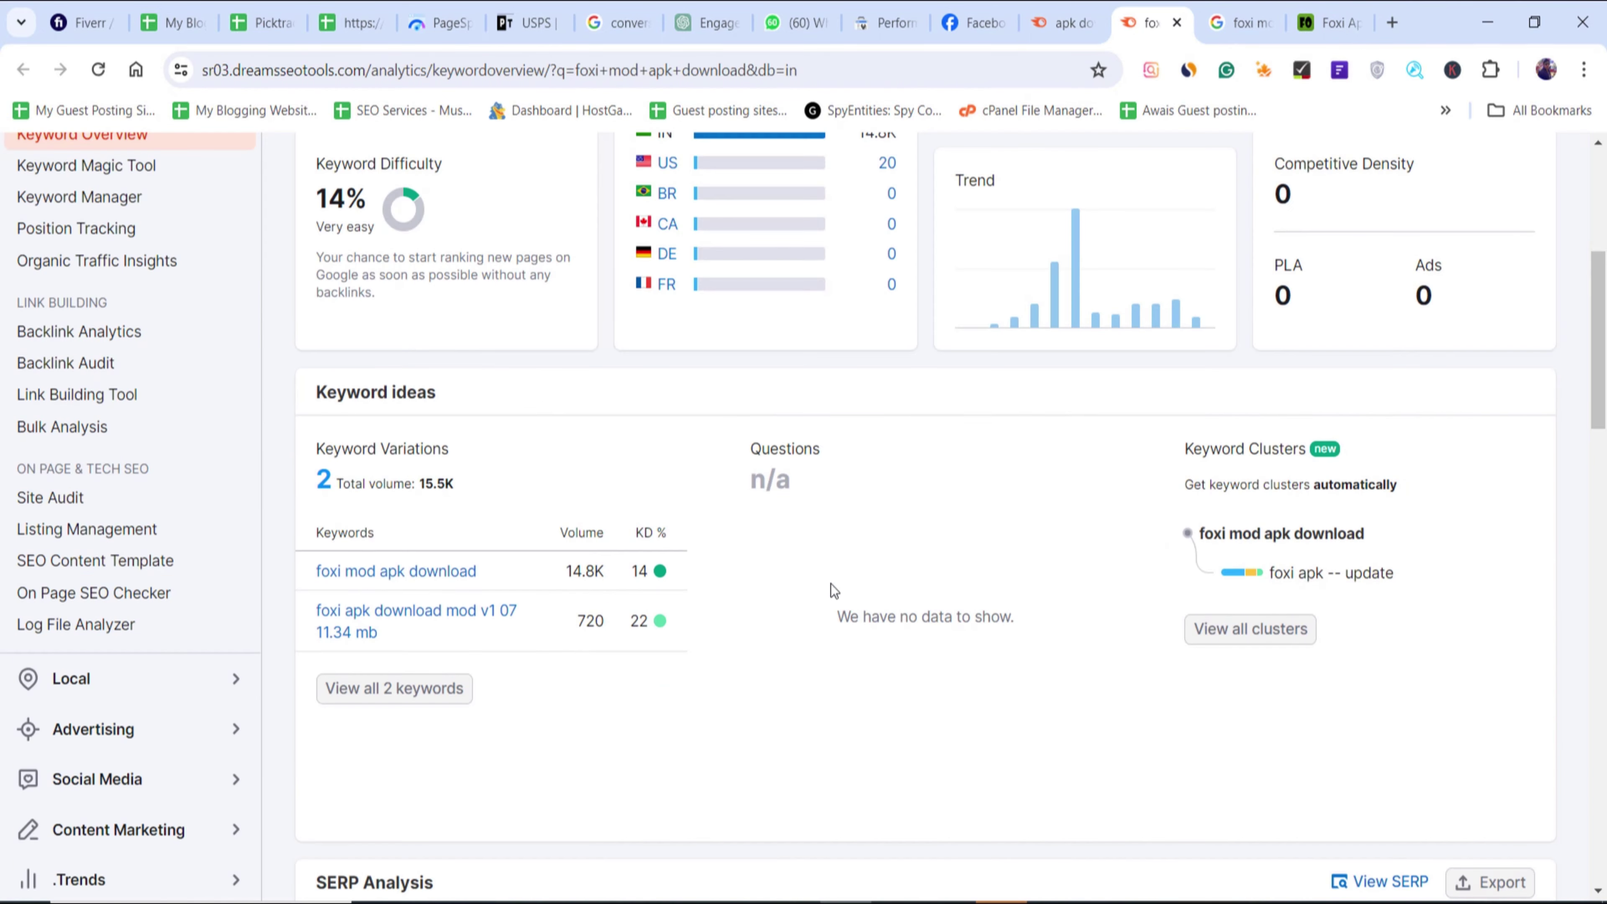
scroll(759, 593, "down", 13)
scroll(538, 614, "up", 5)
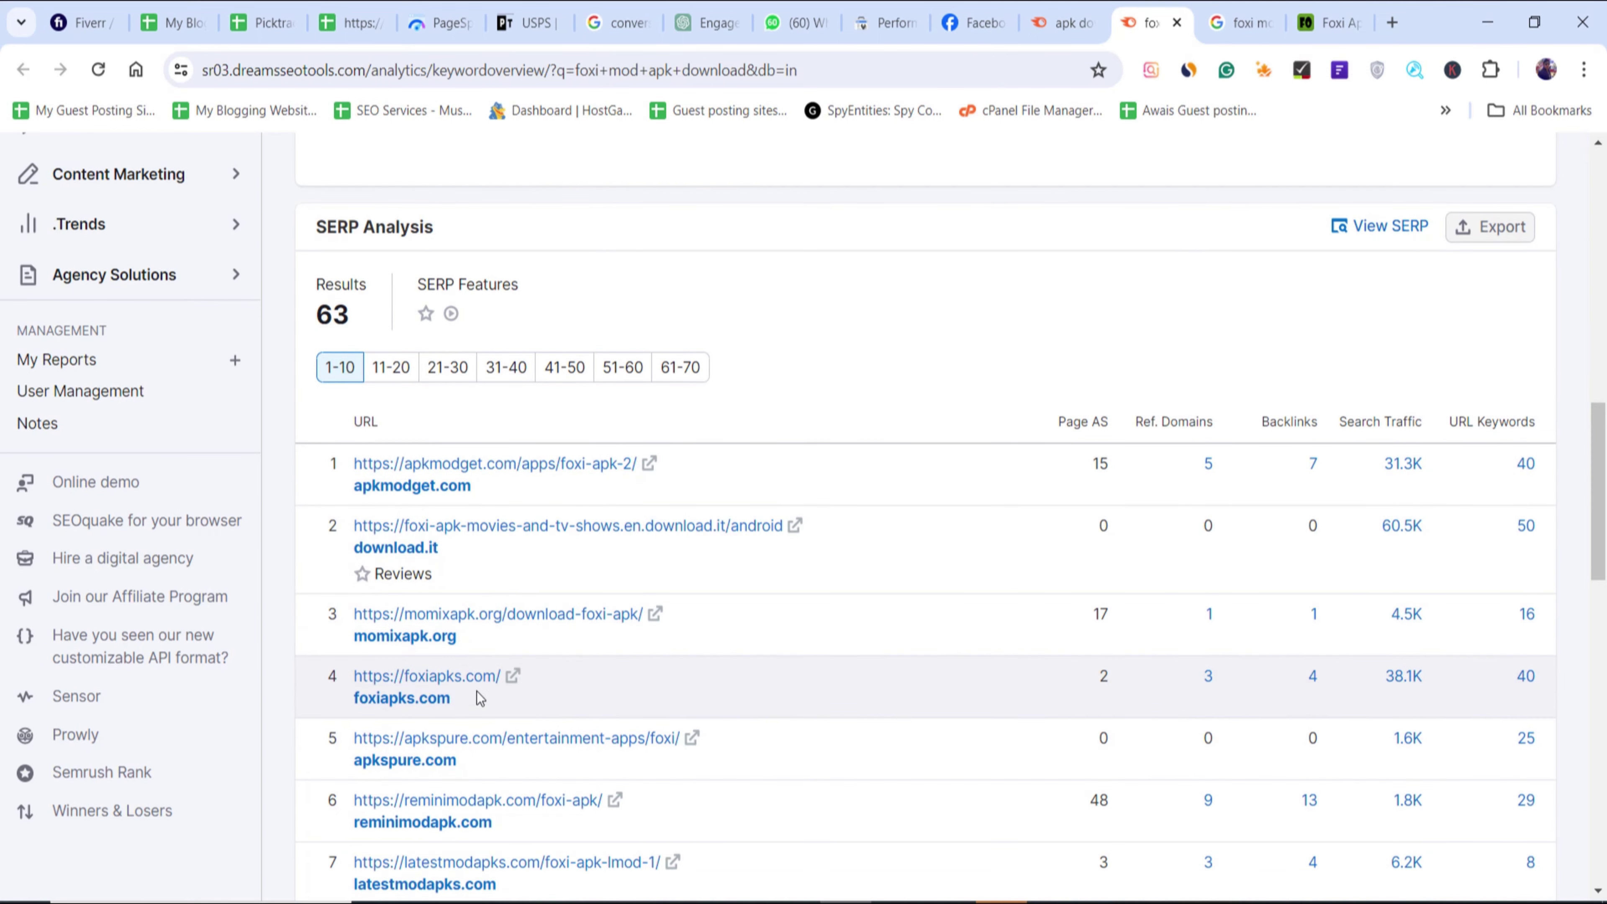
left_click(451, 659)
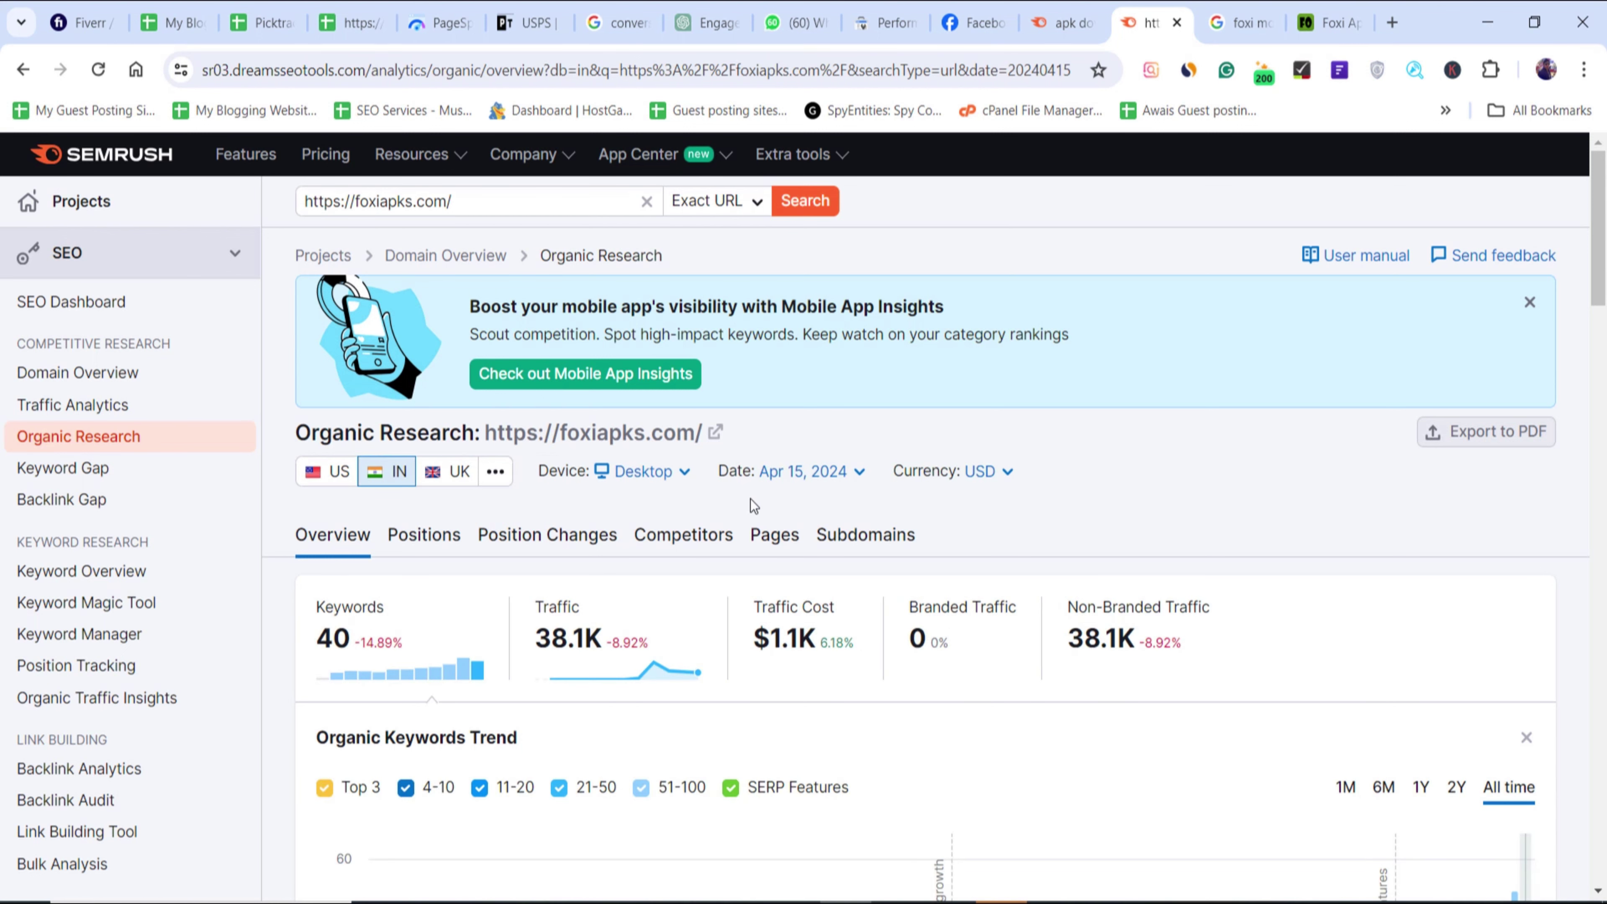
scroll(752, 504, "down", 3)
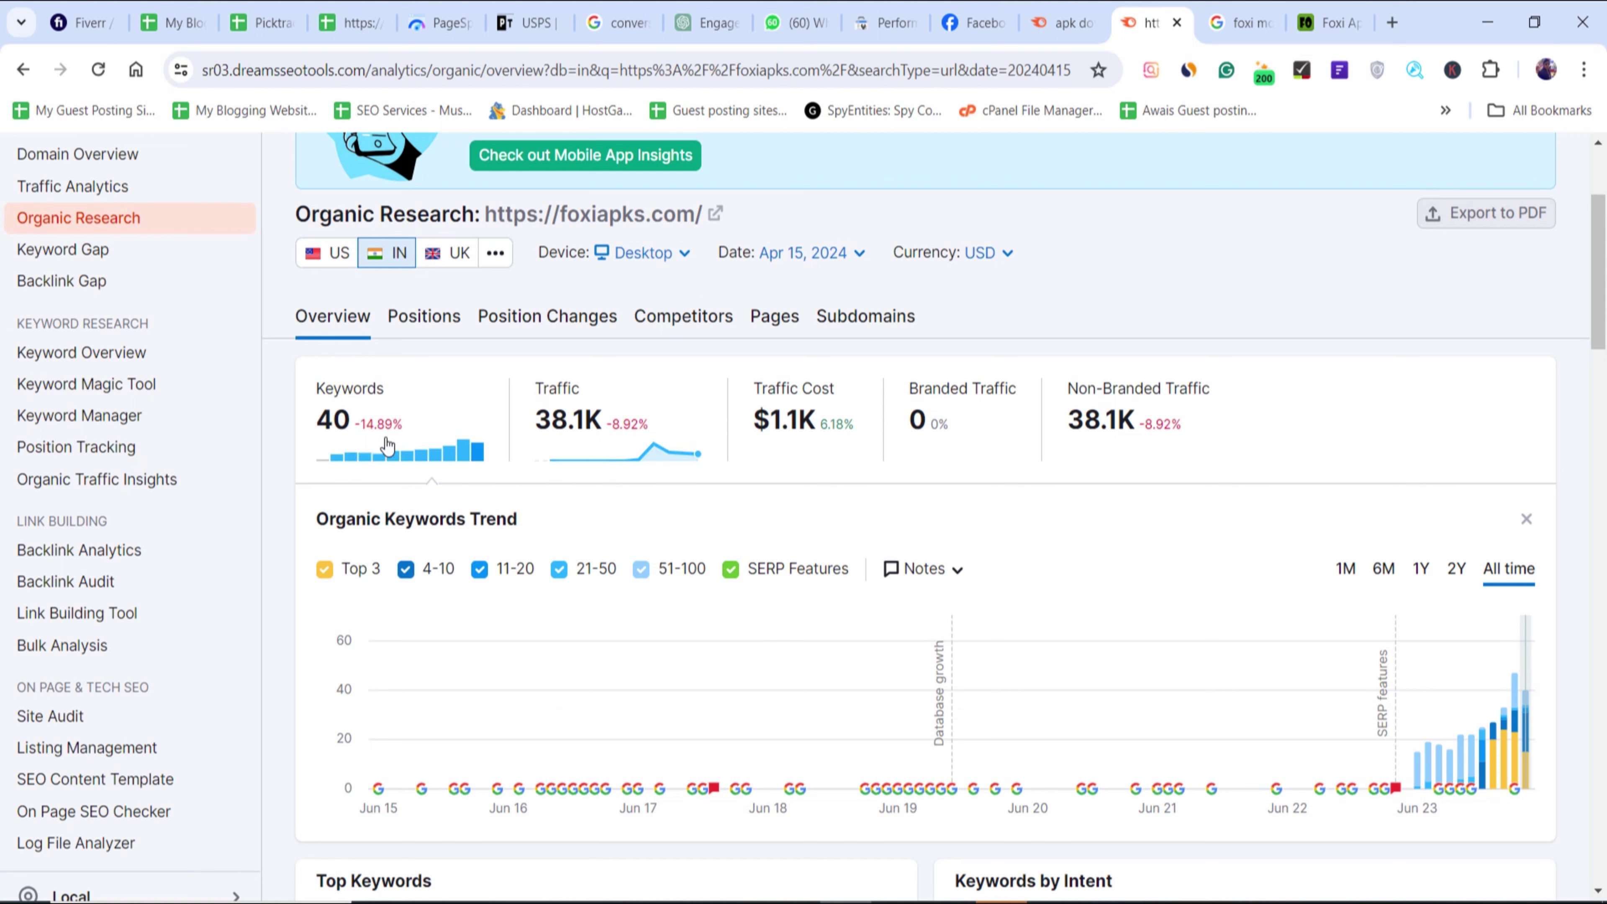
mouse_move(356, 438)
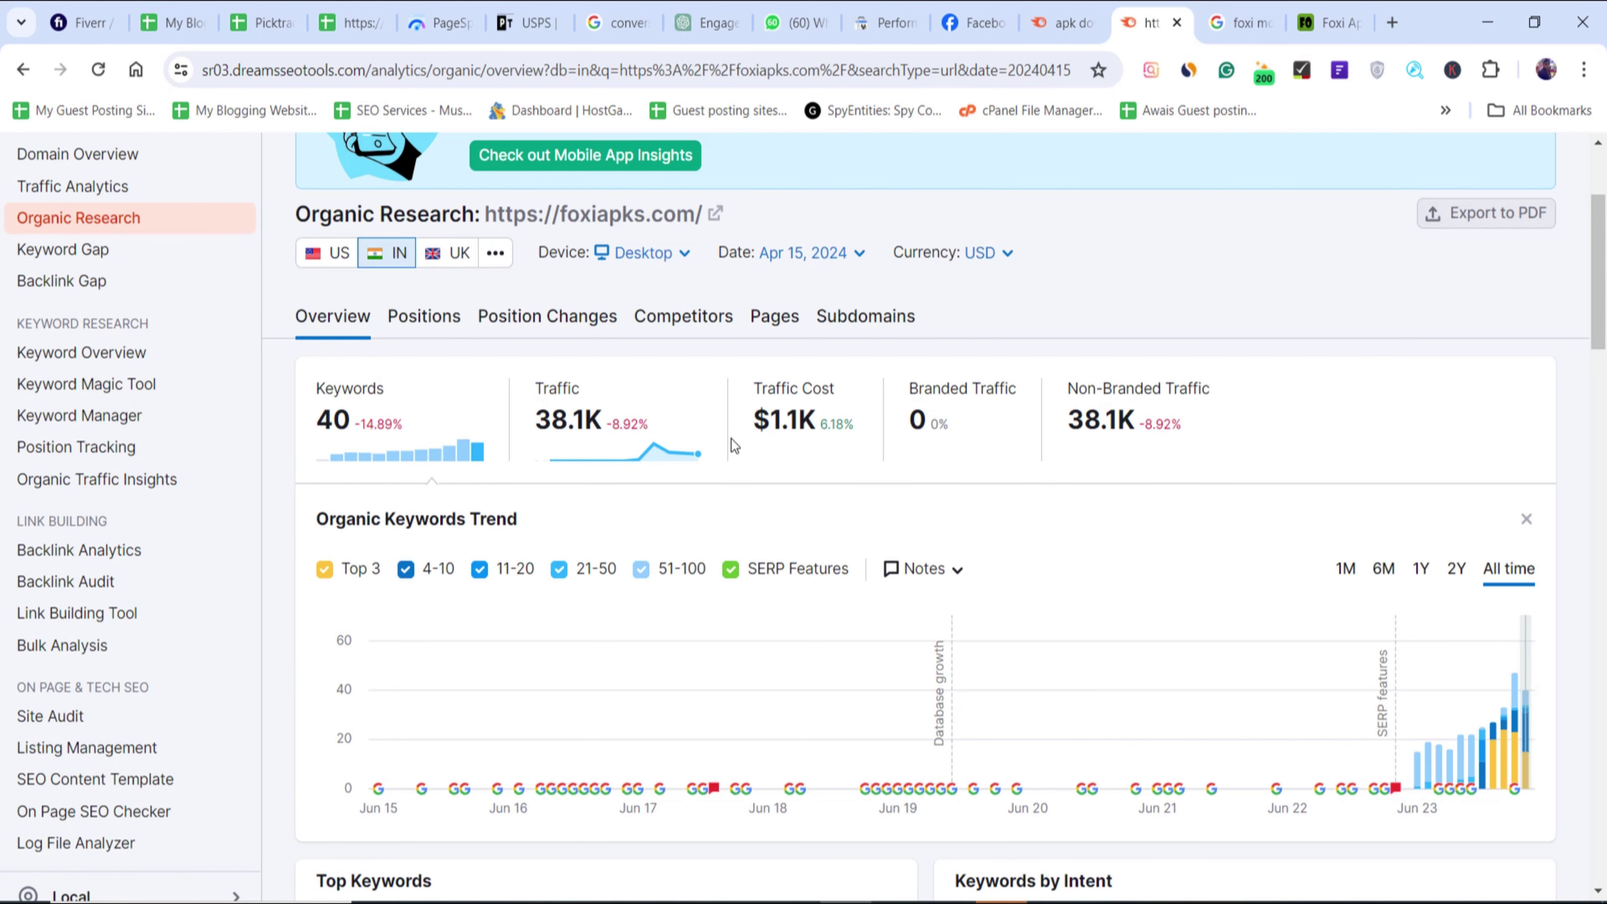
- Examine the organic keywords trend, top keywords and keywords by intent in the foxiapks.com Organic Research report
scroll(731, 439, "down", 5)
mouse_move(775, 455)
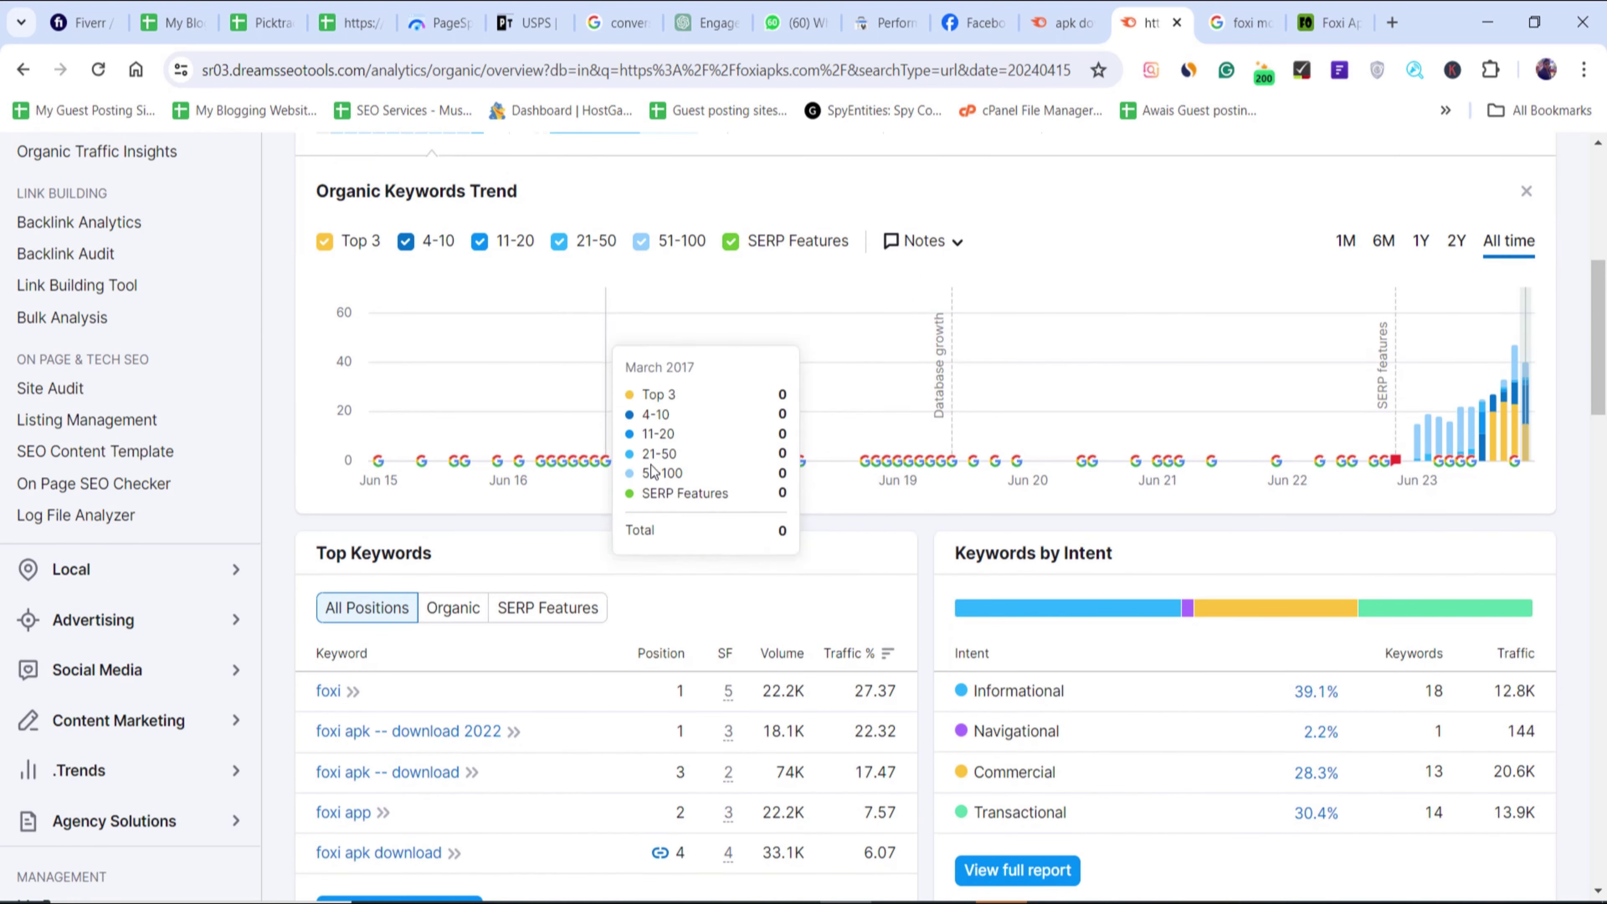
scroll(654, 471, "up", 5)
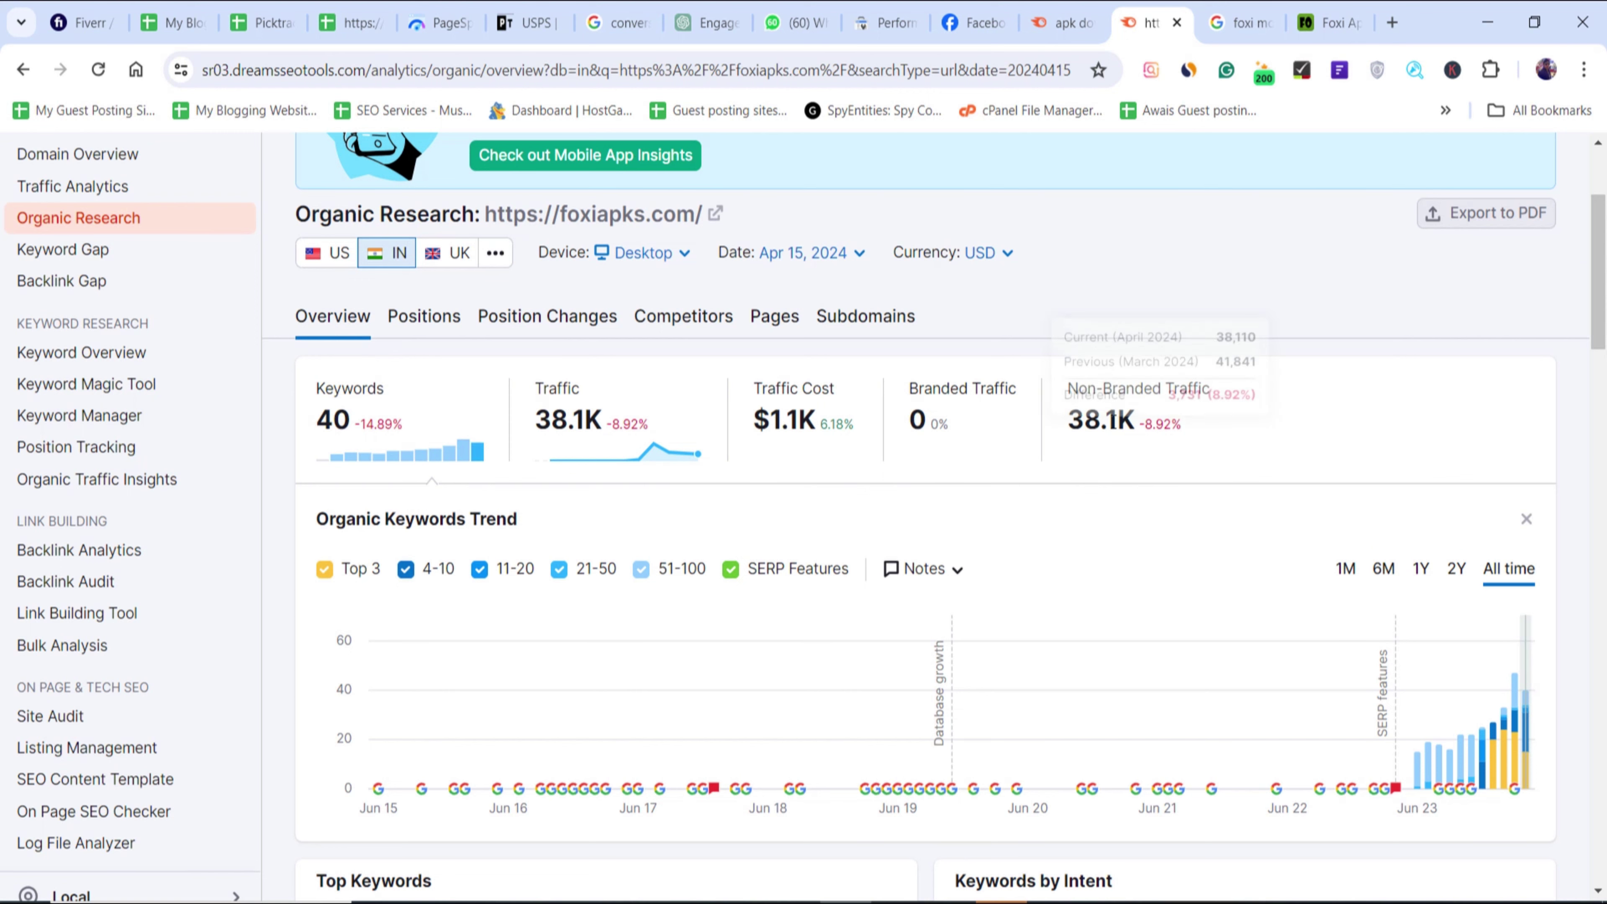
scroll(363, 423, "down", 7)
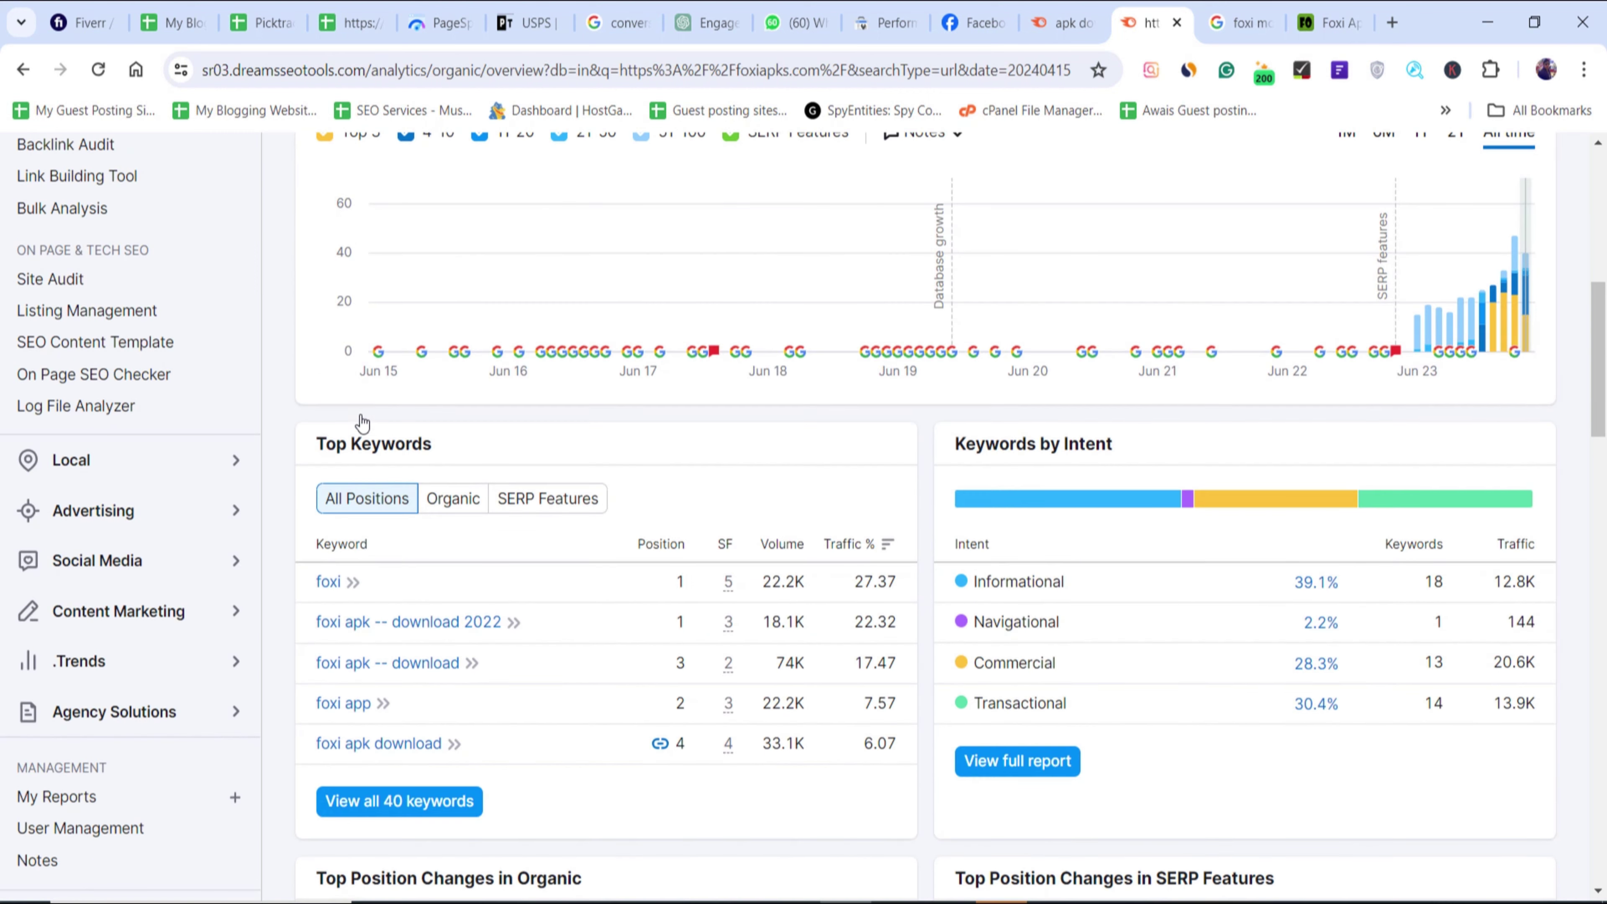
scroll(398, 443, "up", 10)
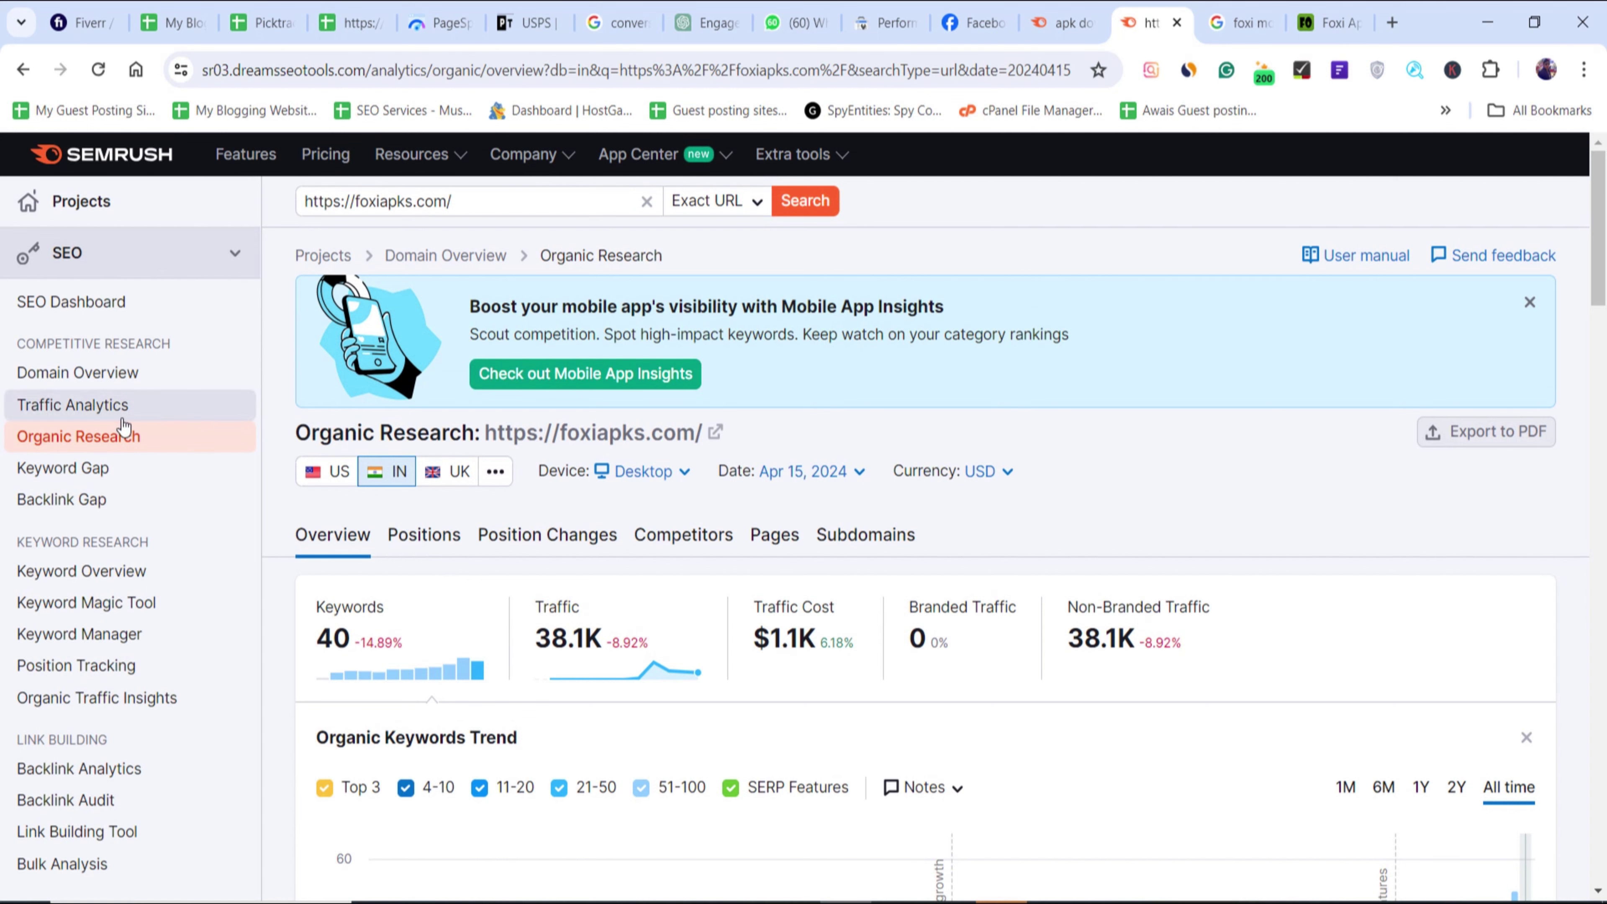
scroll(127, 608, "down", 3)
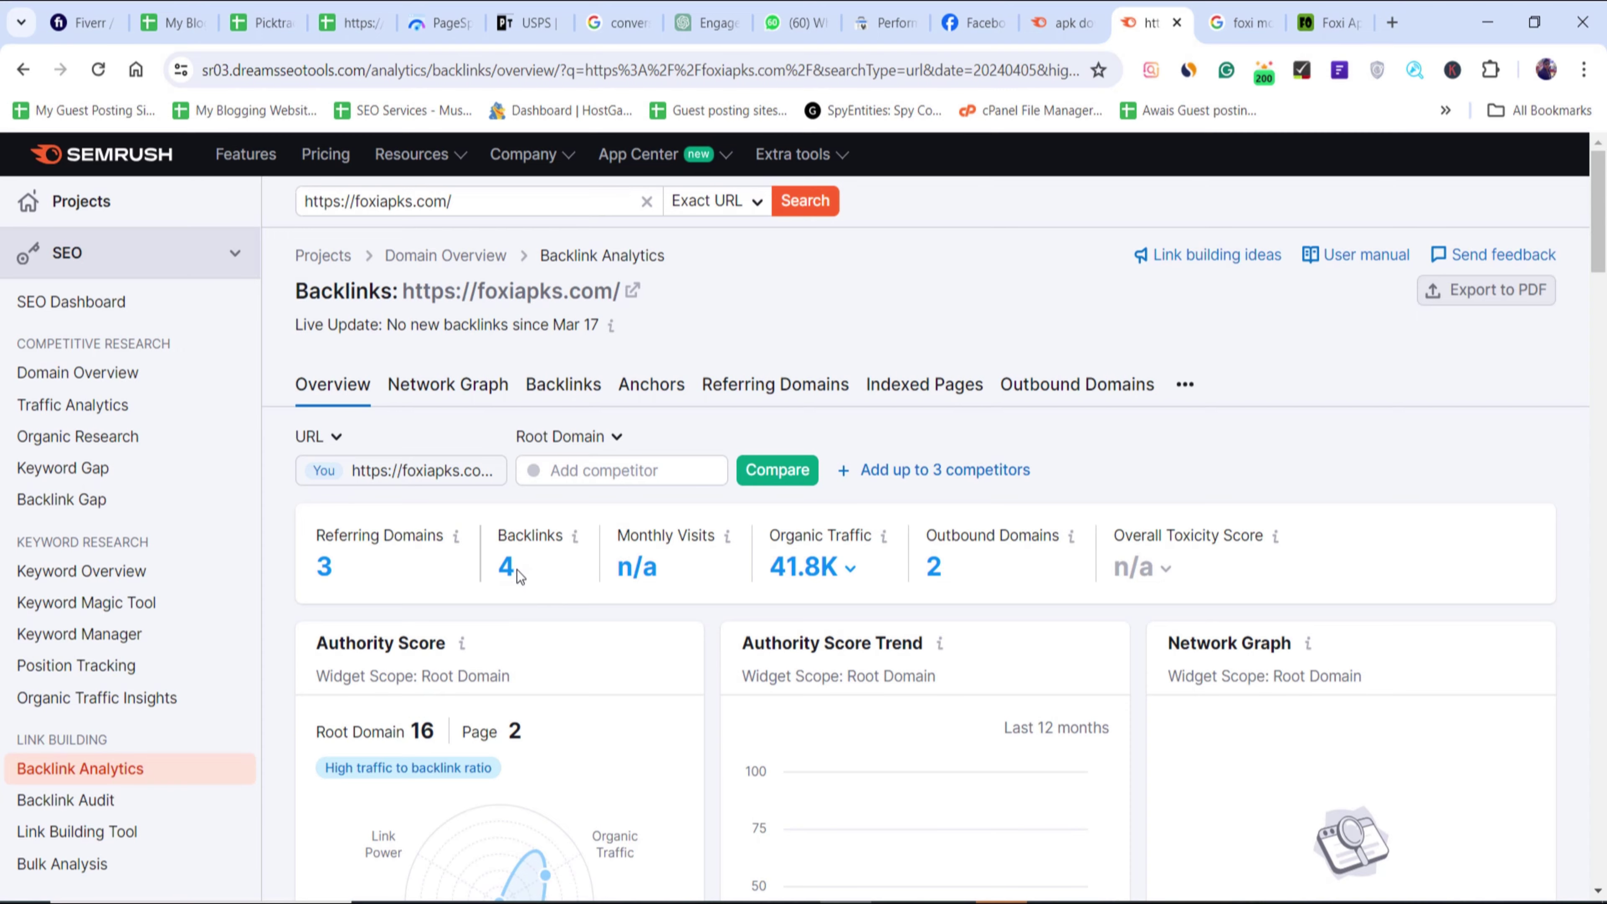
scroll(518, 573, "down", 5)
scroll(532, 576, "down", 10)
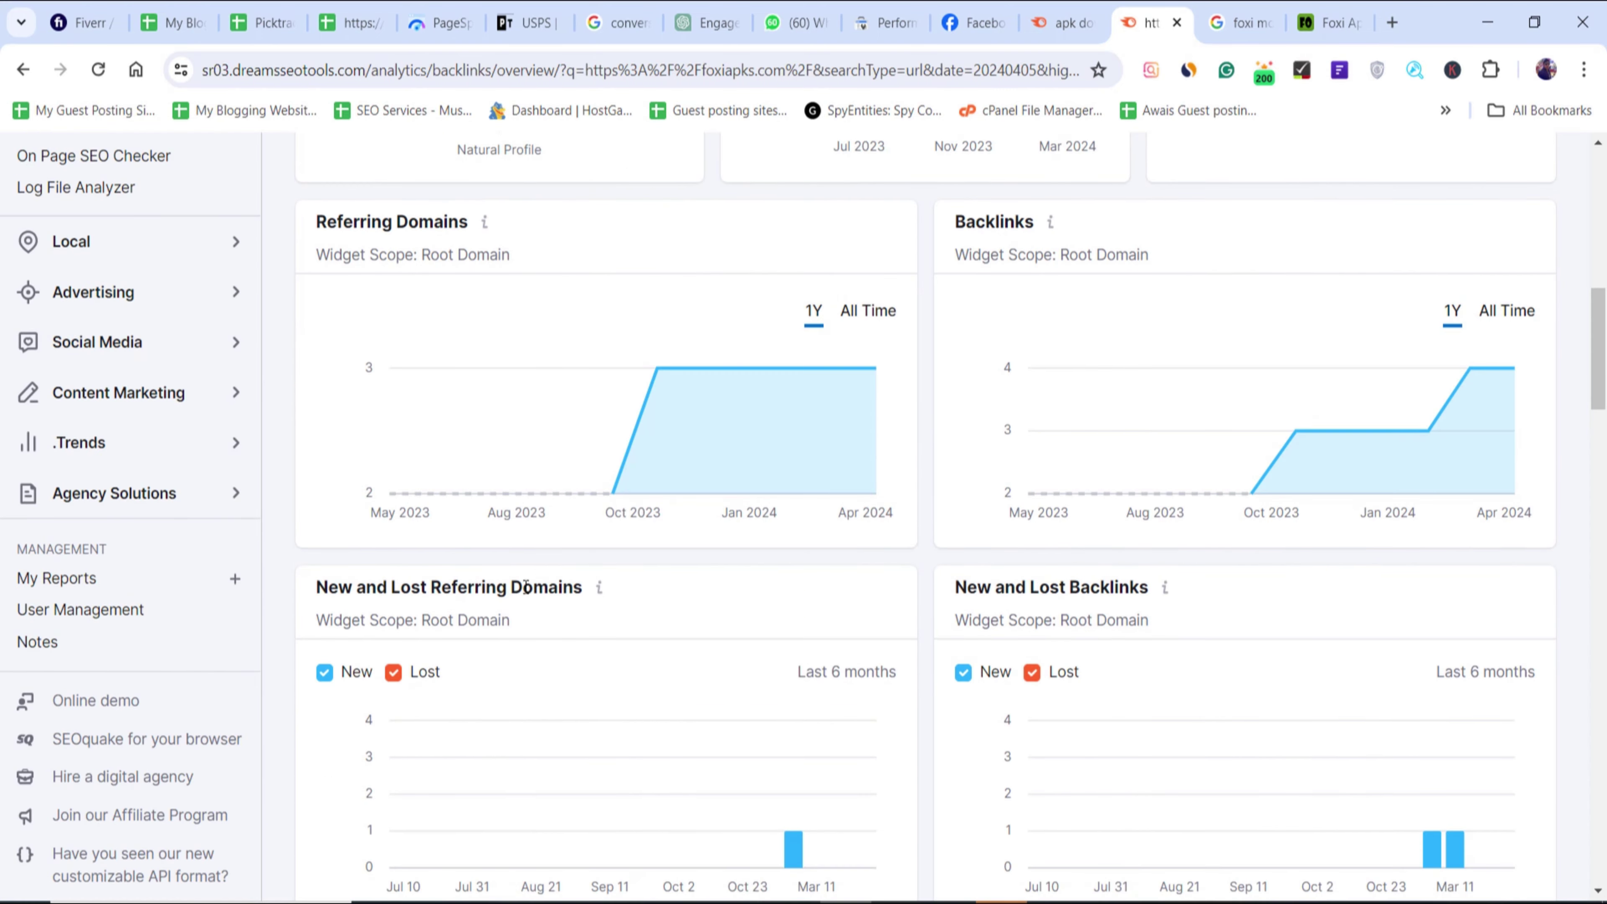
scroll(467, 581, "up", 15)
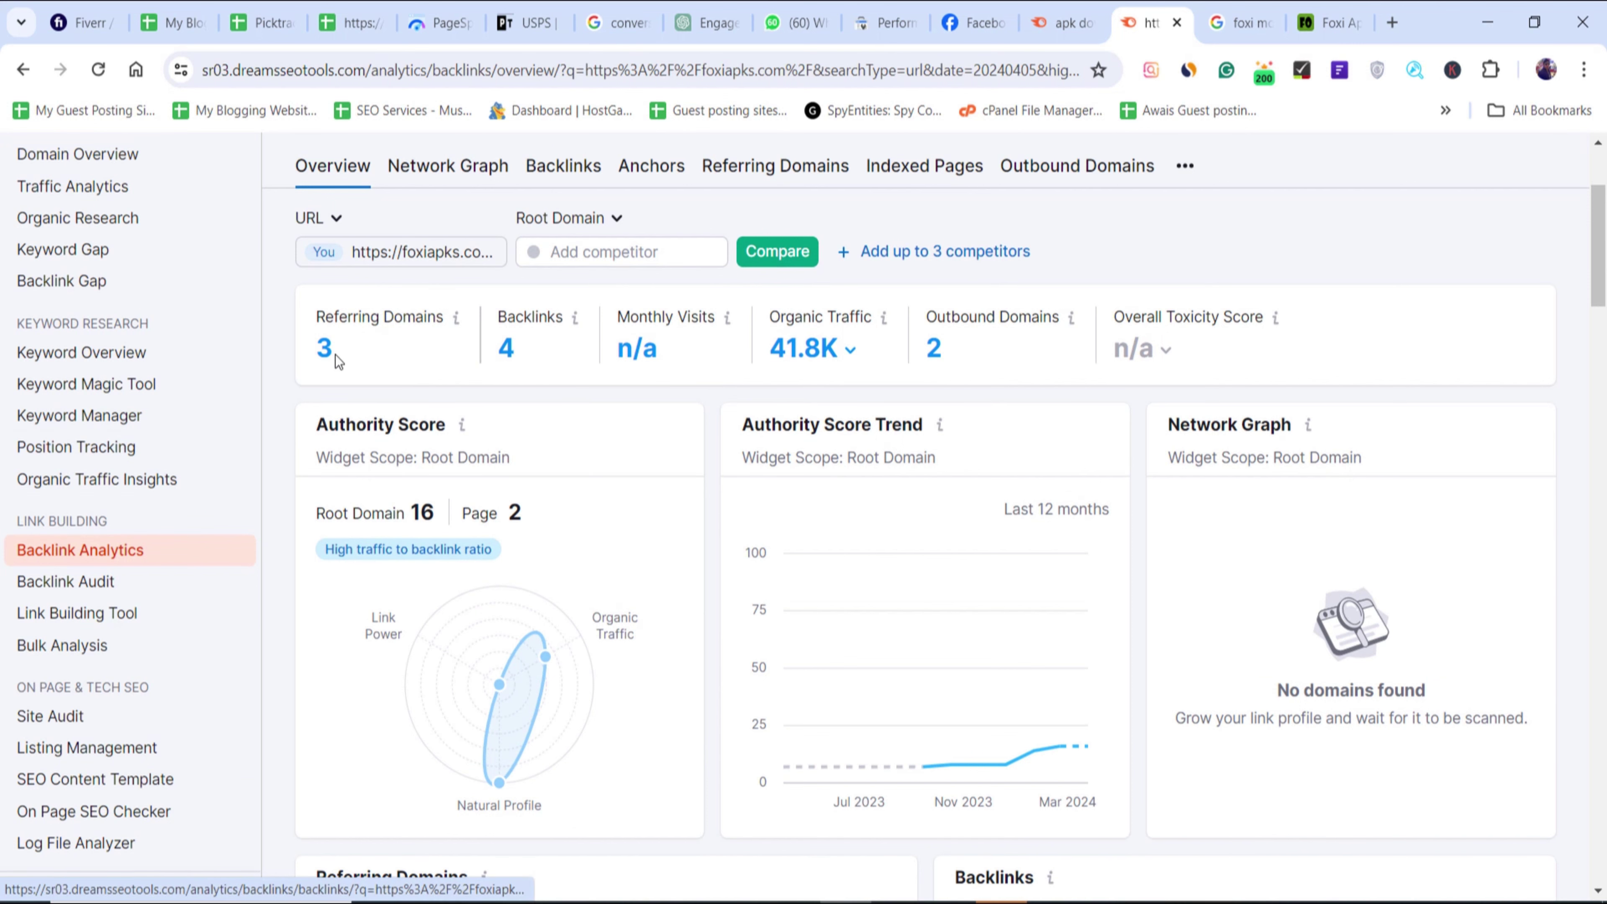
scroll(347, 423, "up", 3)
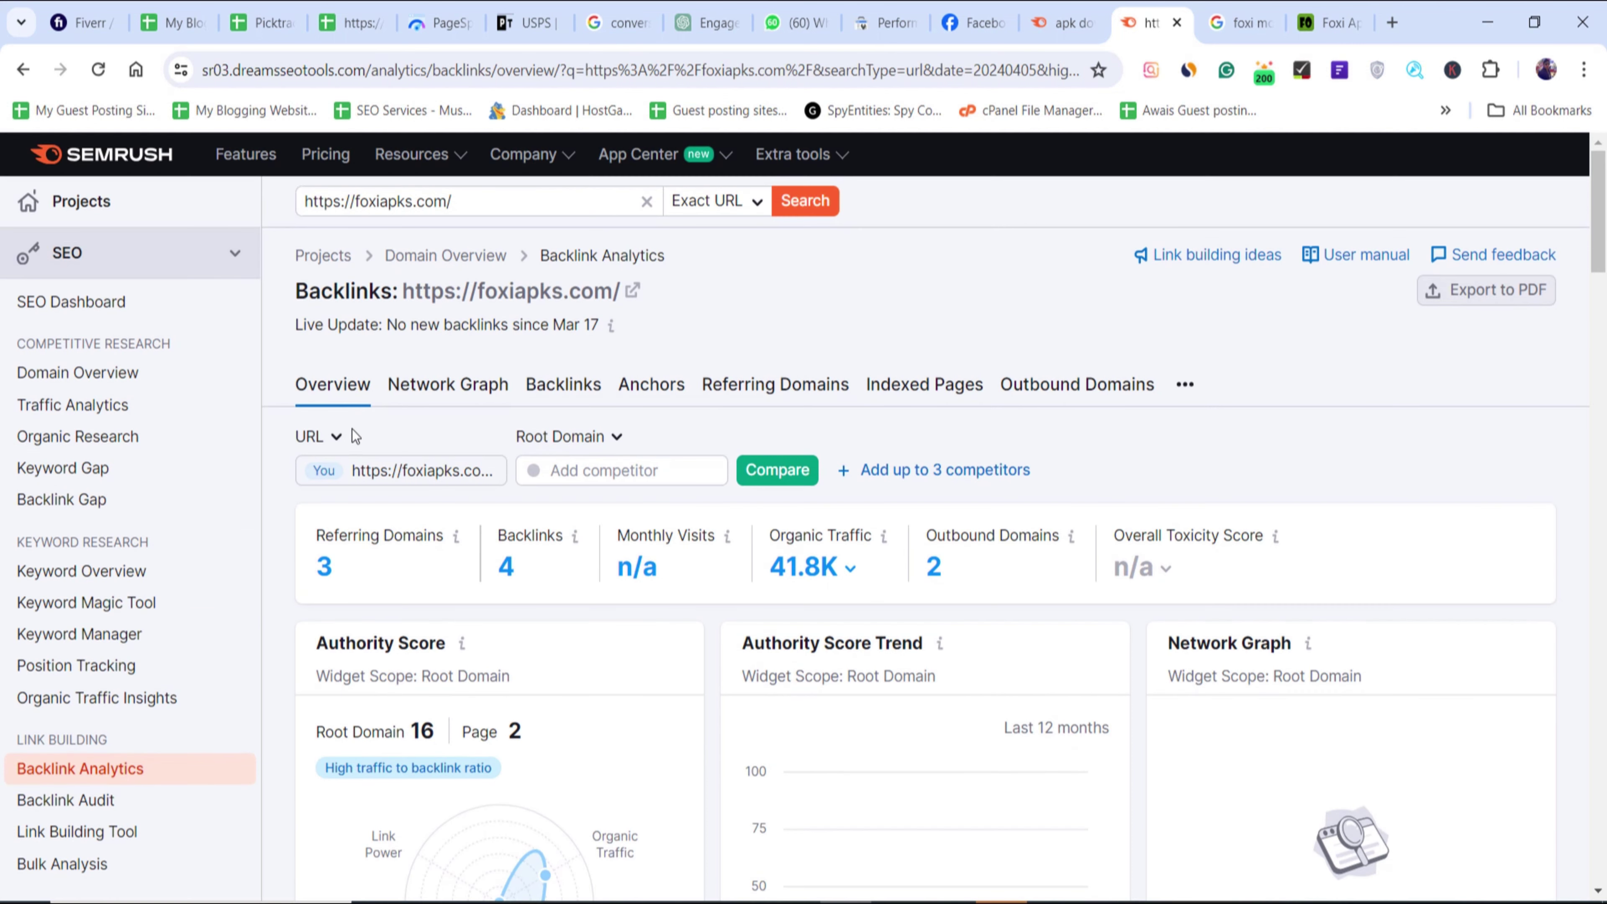
left_click(182, 380)
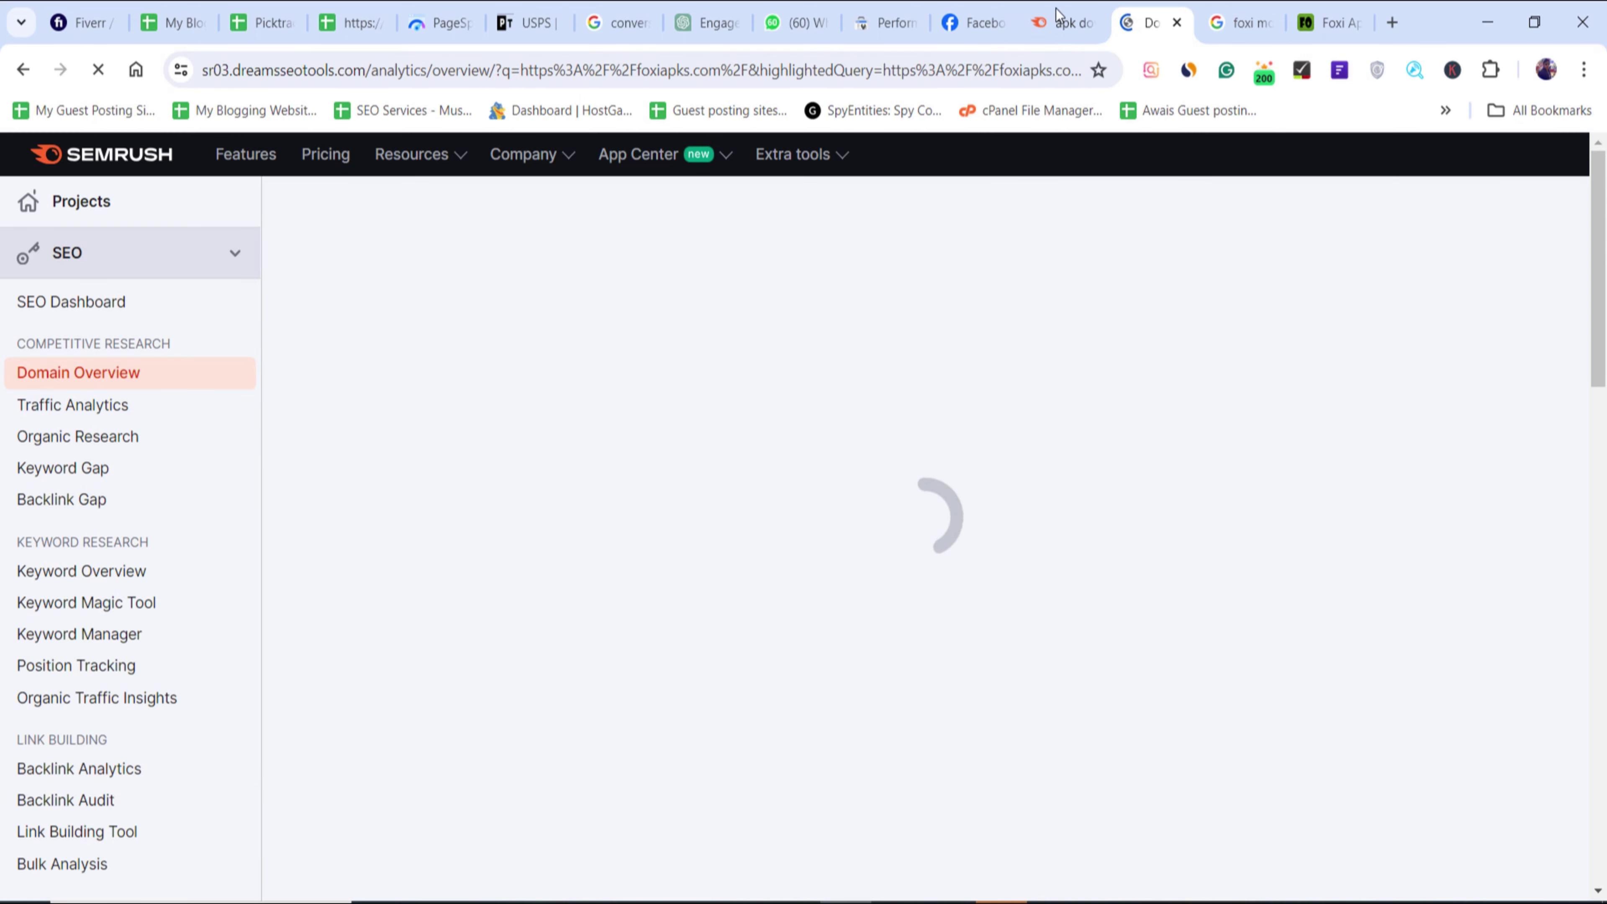
left_click(1303, 19)
left_click(1264, 9)
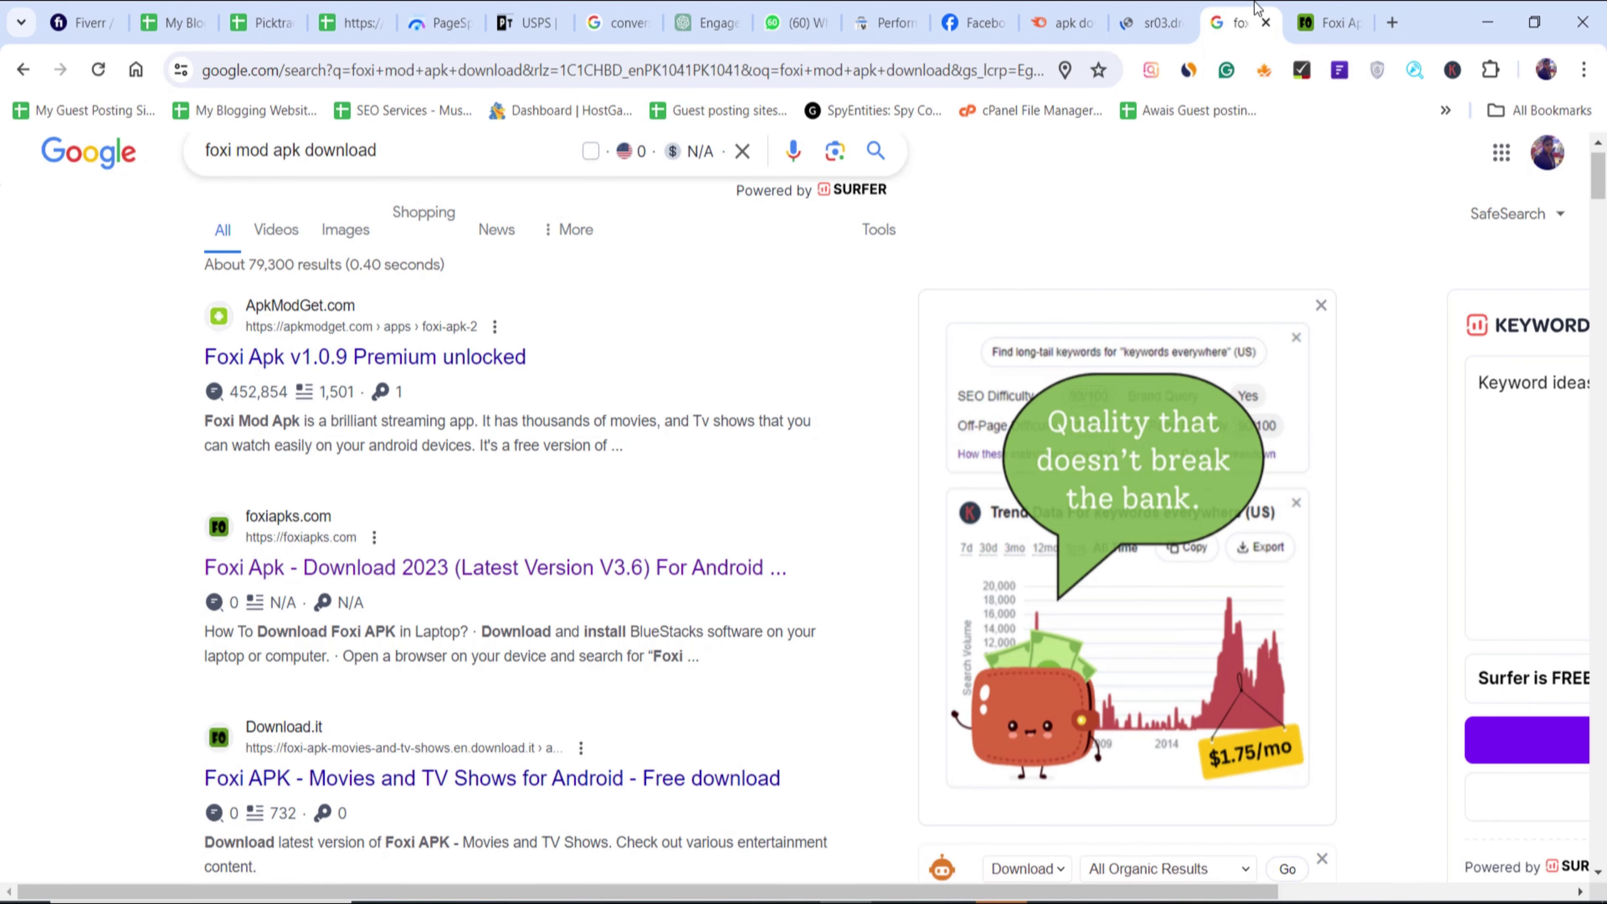
left_click(1158, 9)
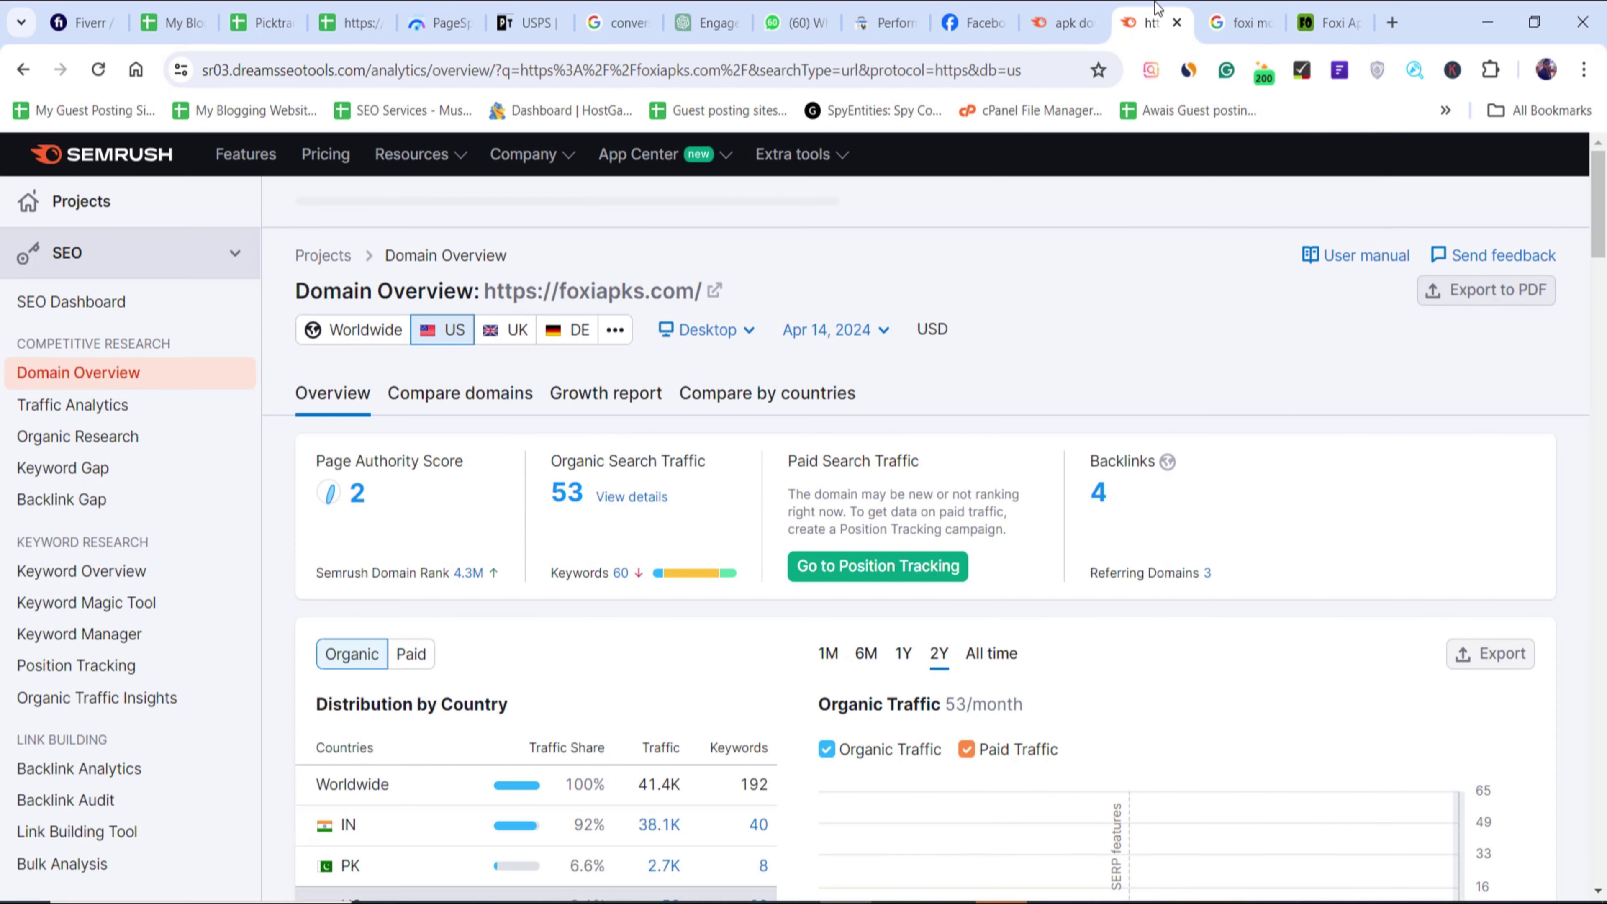
- Return to the Keyword Magic Tool results for "apk download" and look over the very easy keywords for India
left_click(1071, 9)
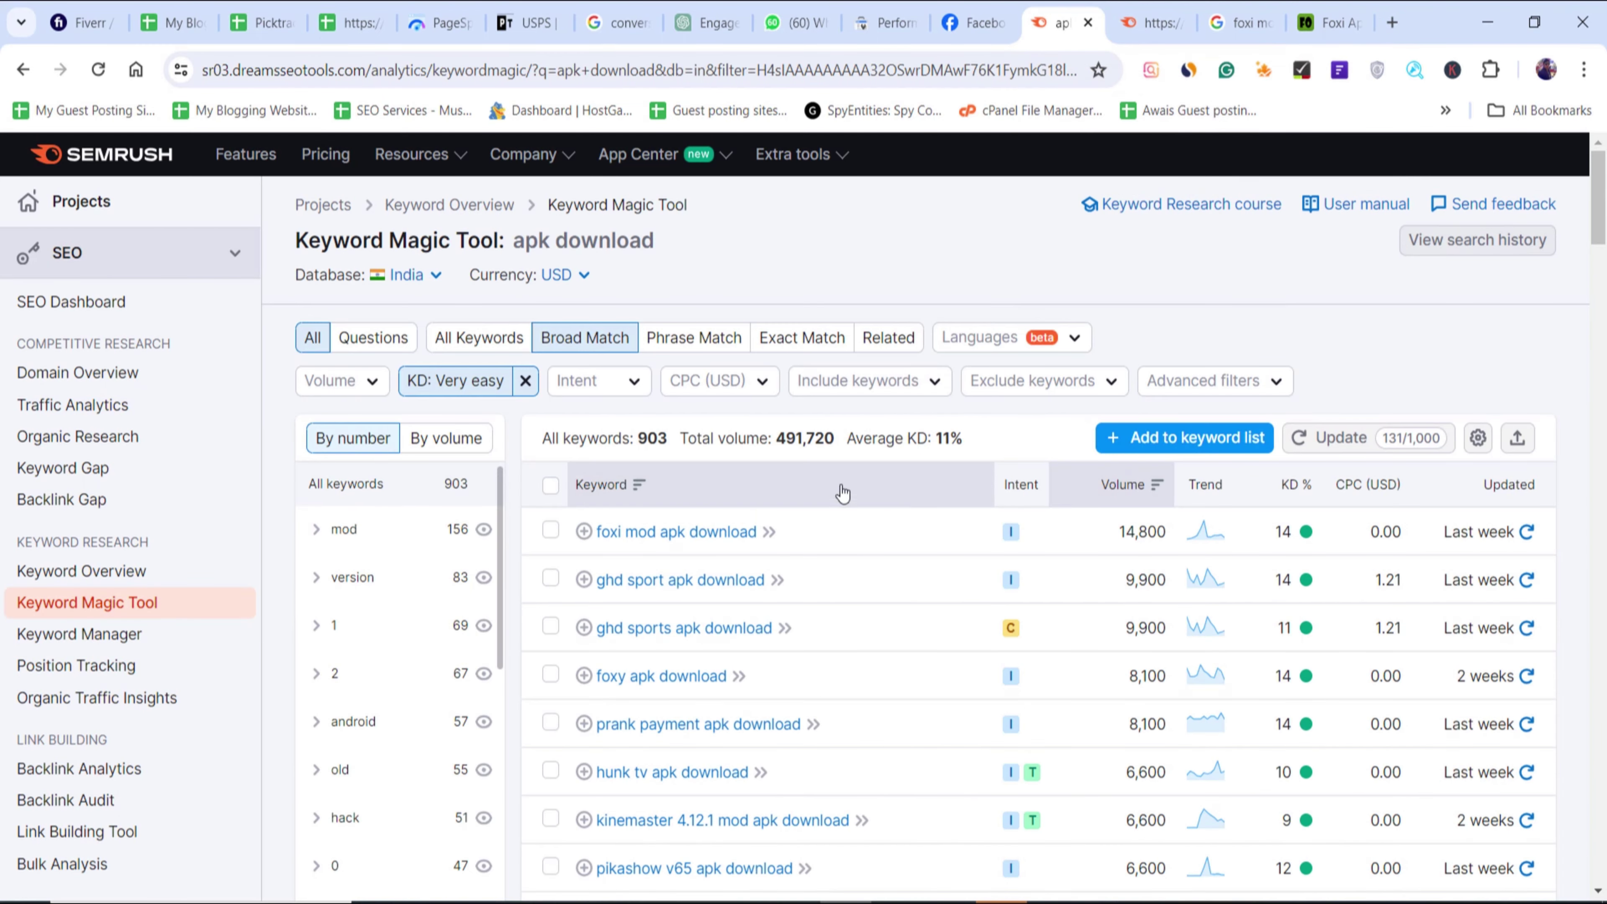
scroll(842, 552, "down", 2)
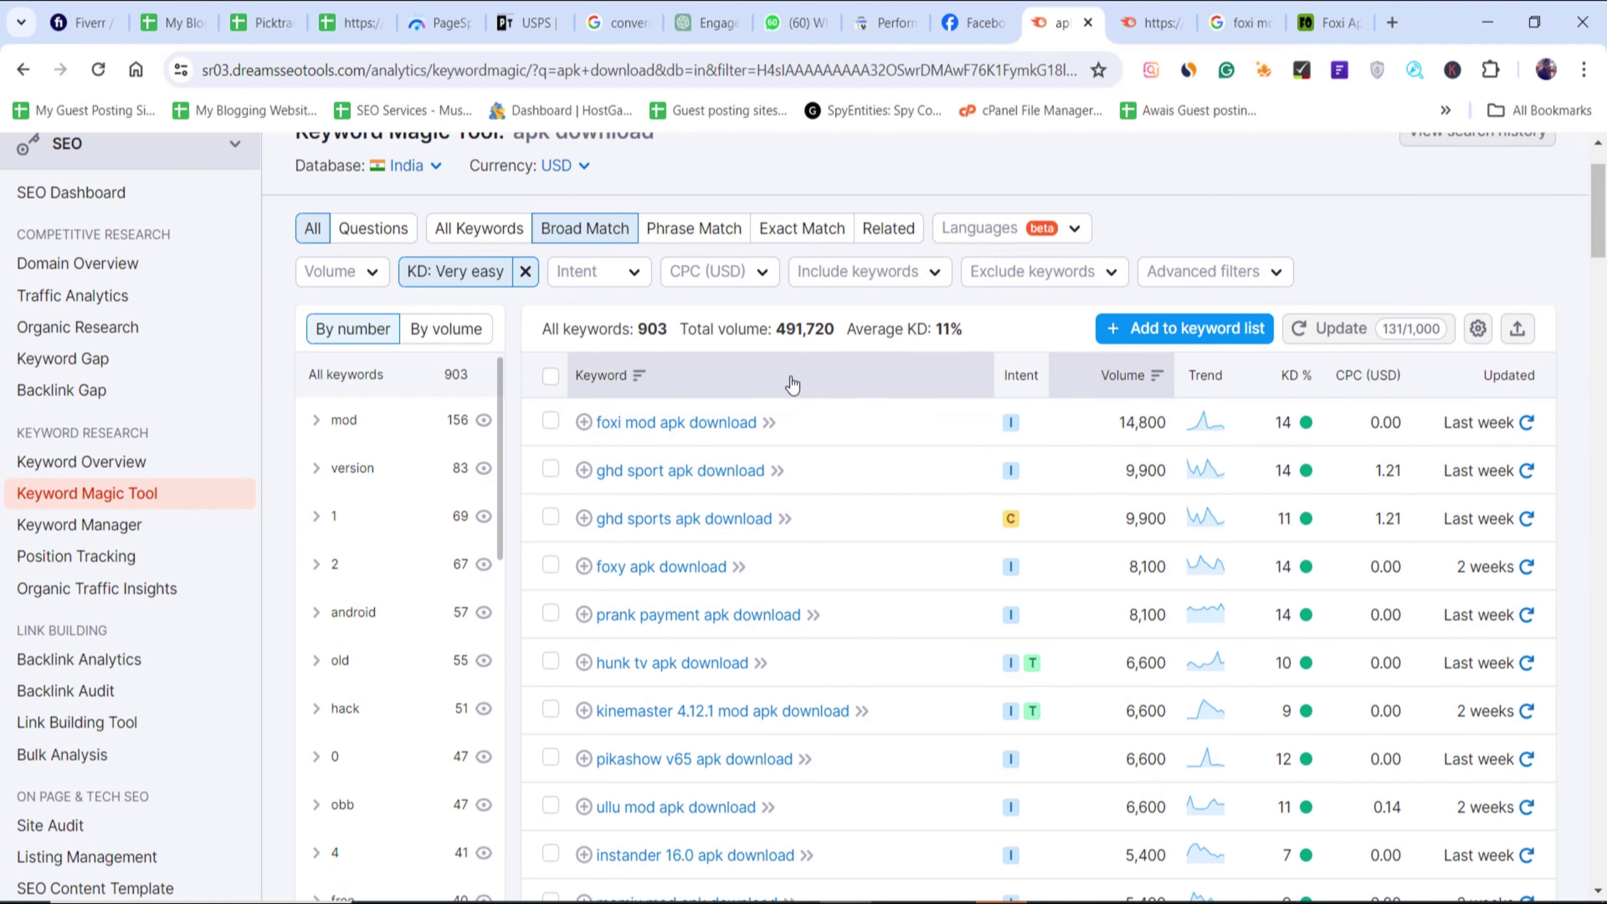
scroll(766, 389, "up", 2)
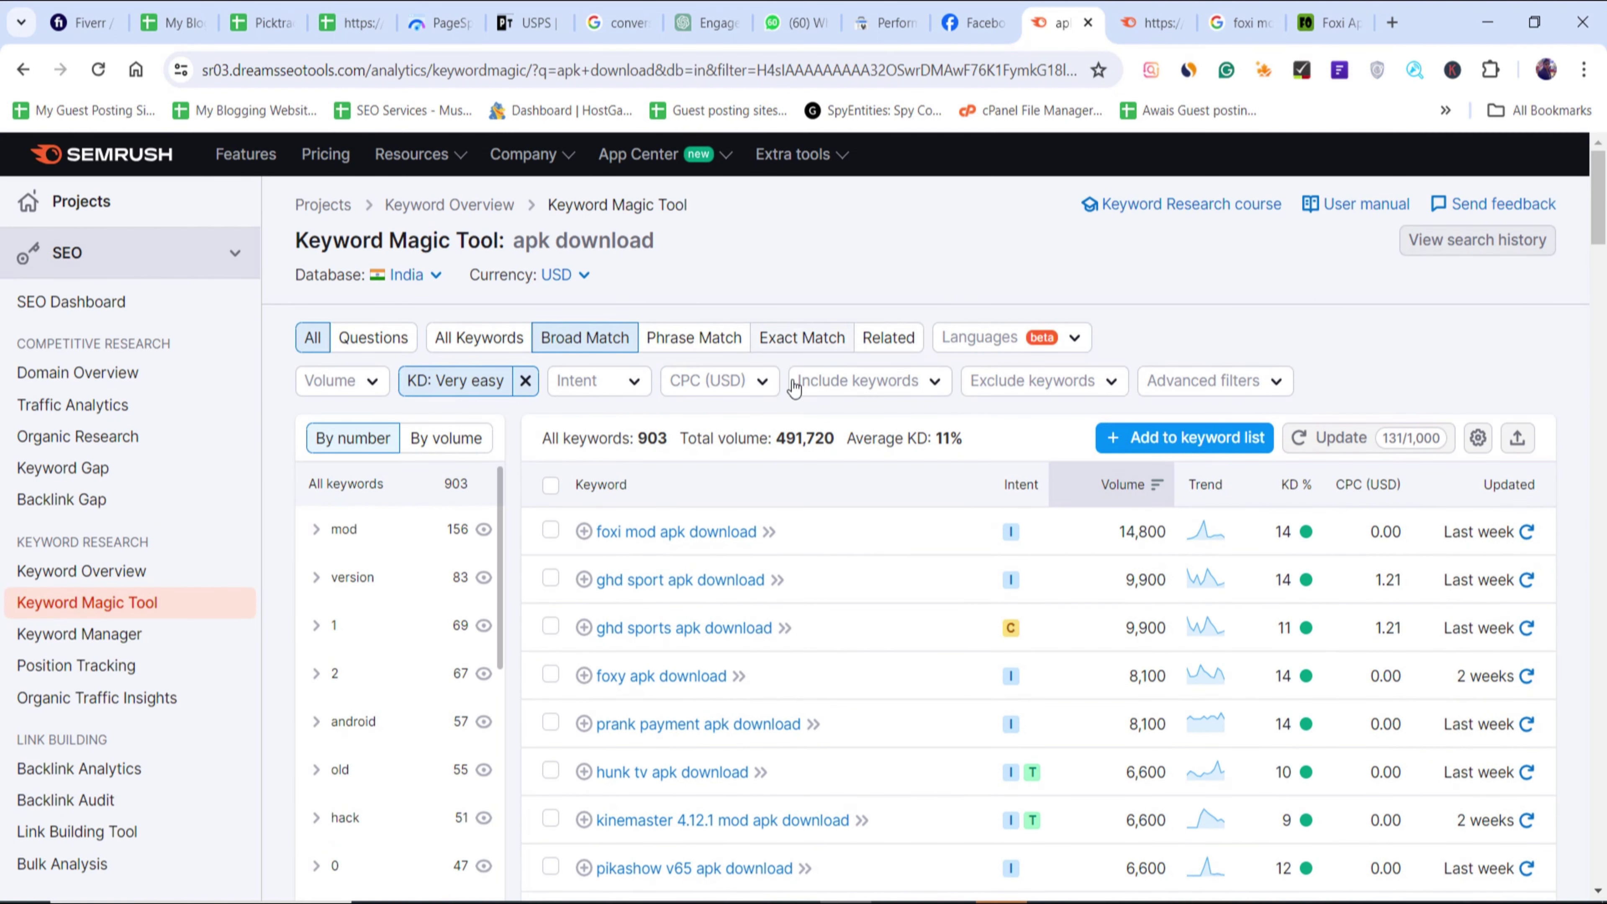
left_click(1254, 8)
left_click_drag(500, 158, 3, 174)
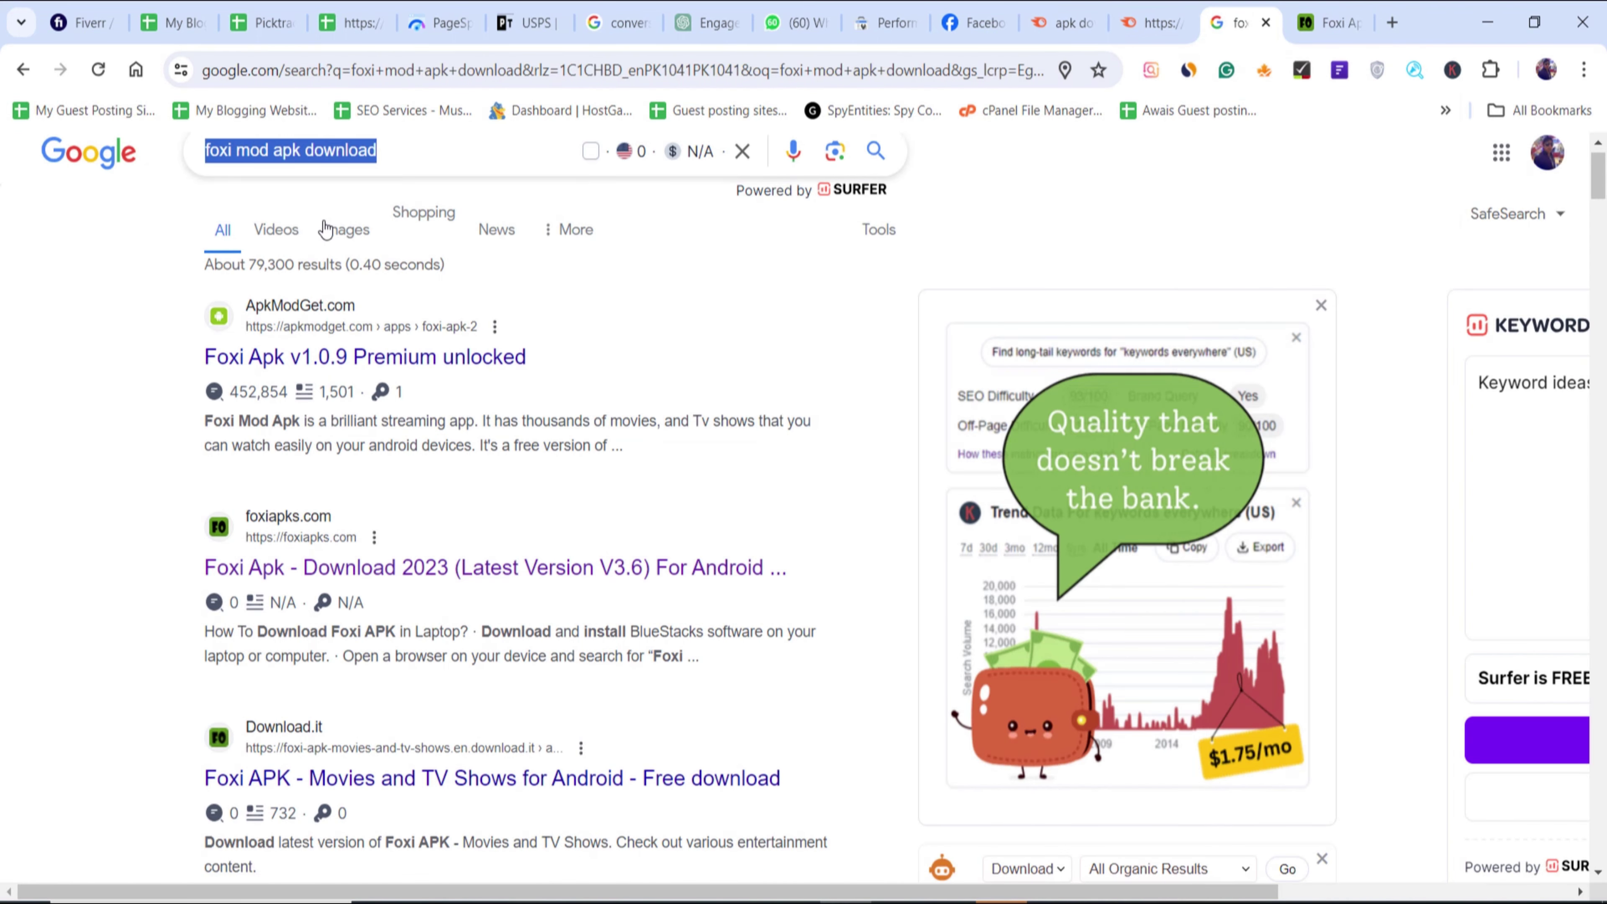
type("reddit")
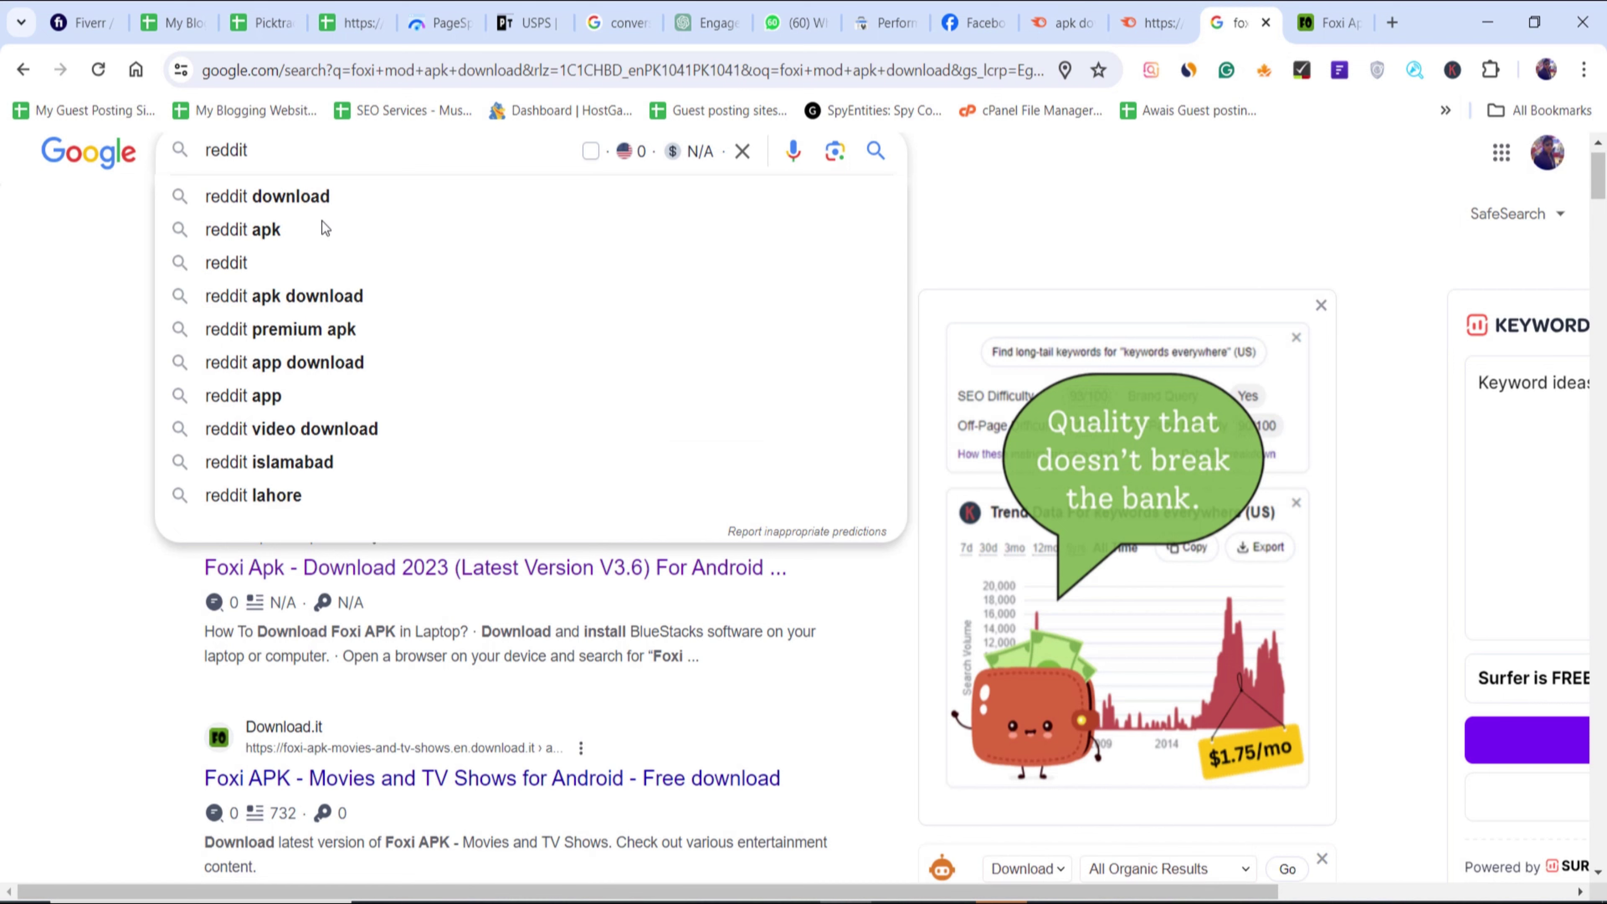
key("BackSpace")
key("BackSpace")
key("BackSpace")
key("BackSpace")
key("BackSpace")
key("BackSpace")
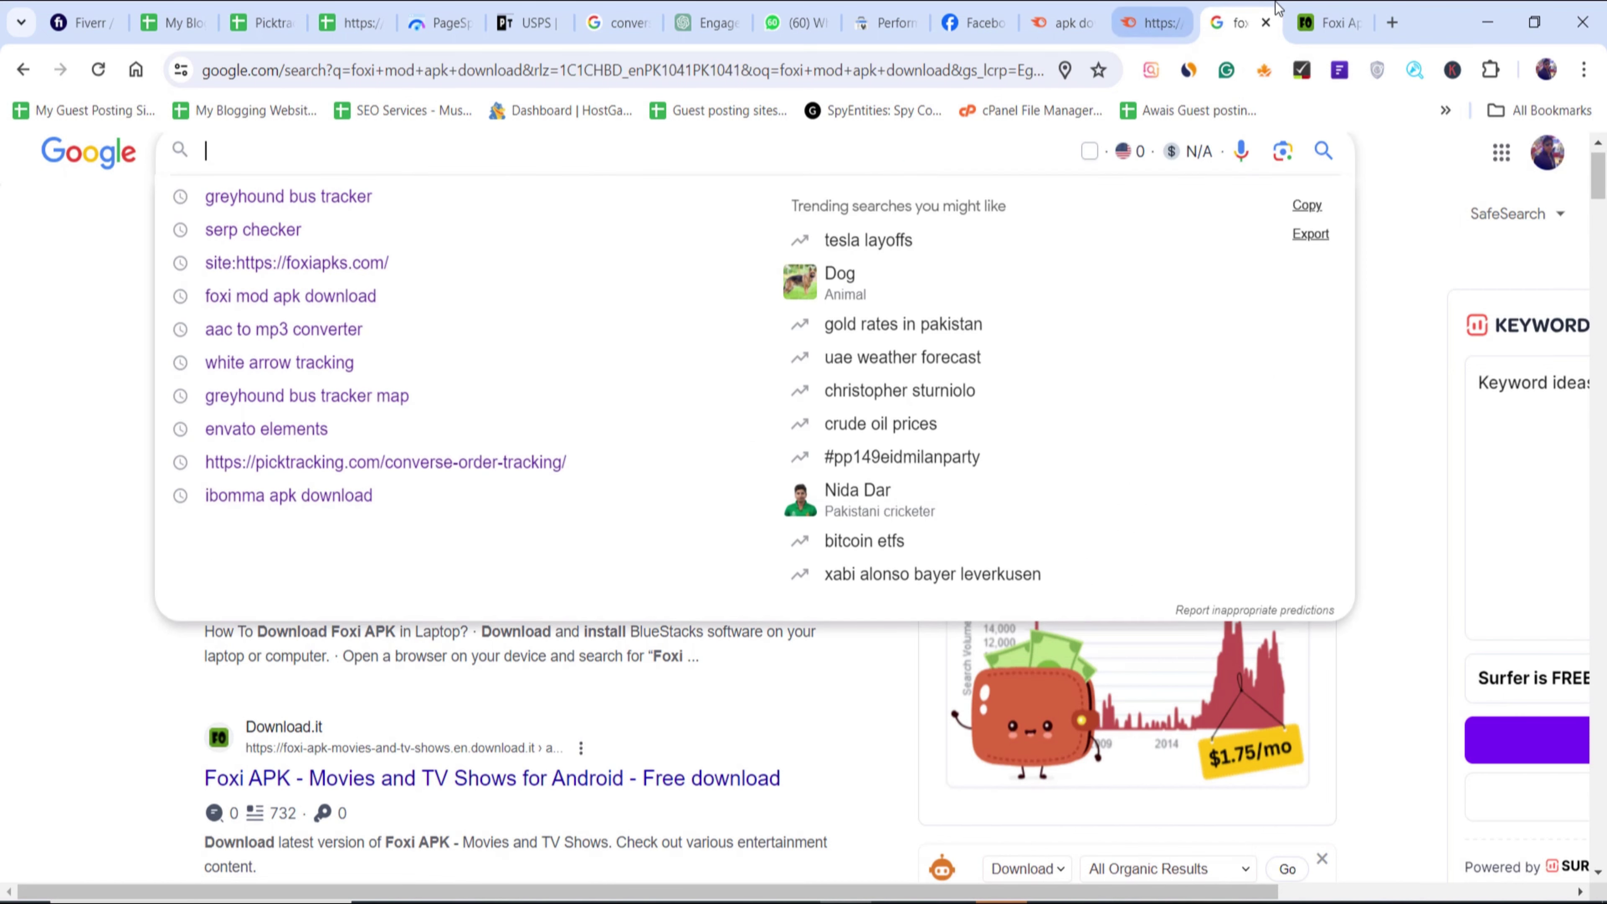
left_click(1329, 22)
- Look through the Google results for "foxi mod apk download" and open the APKsPure page for Foxi Apk
left_click(1237, 23)
left_click(2, 470)
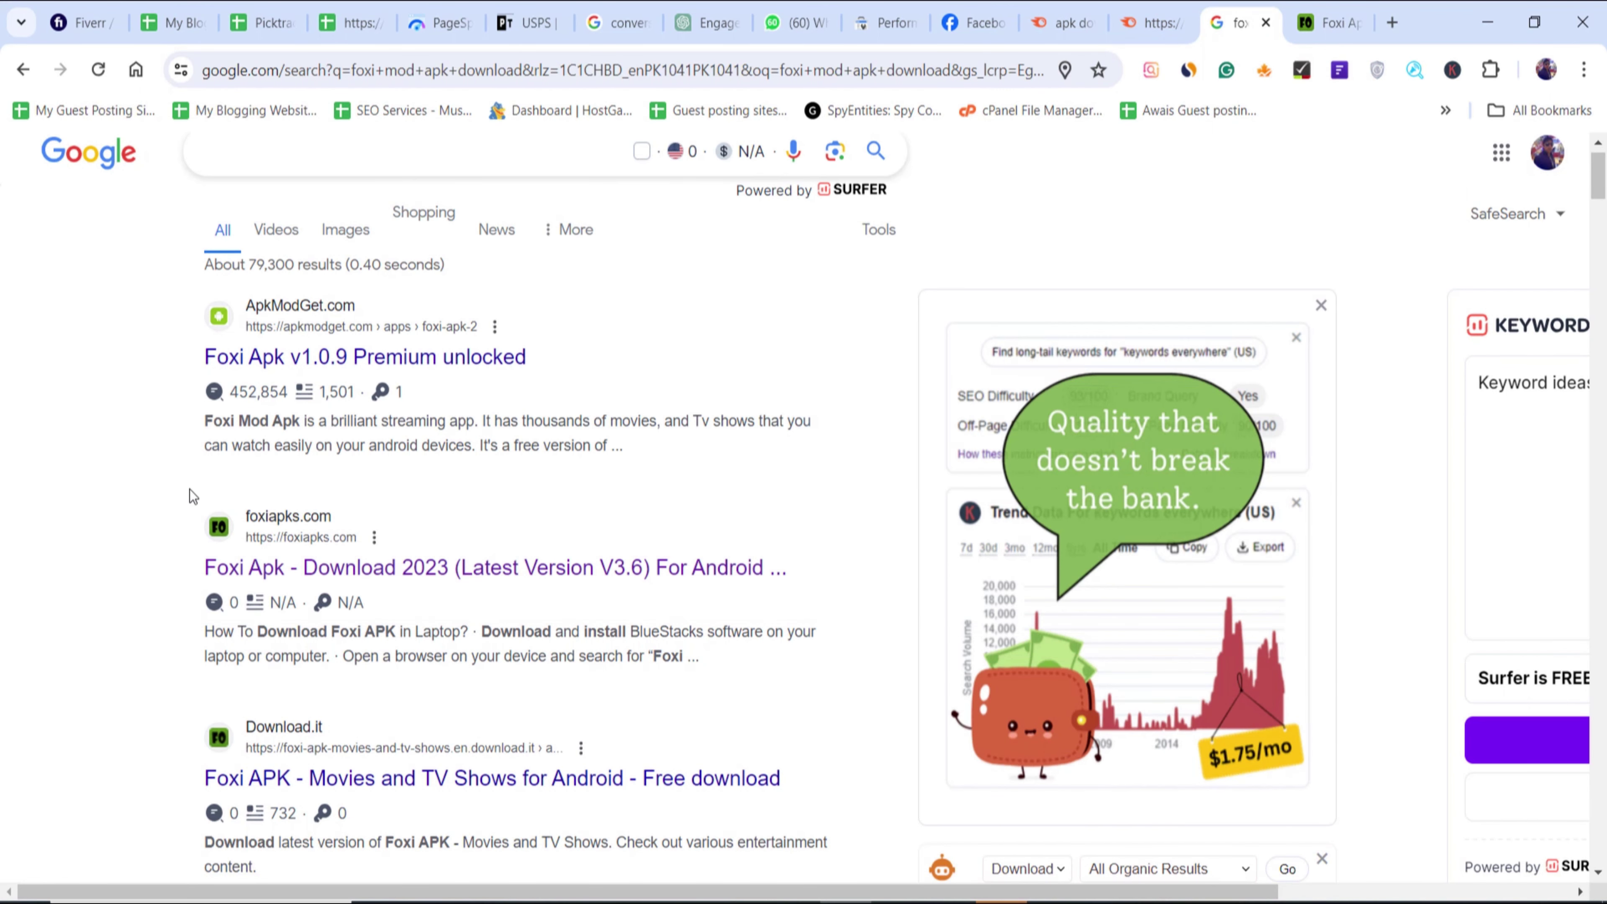
scroll(197, 497, "down", 4)
scroll(415, 447, "up", 4)
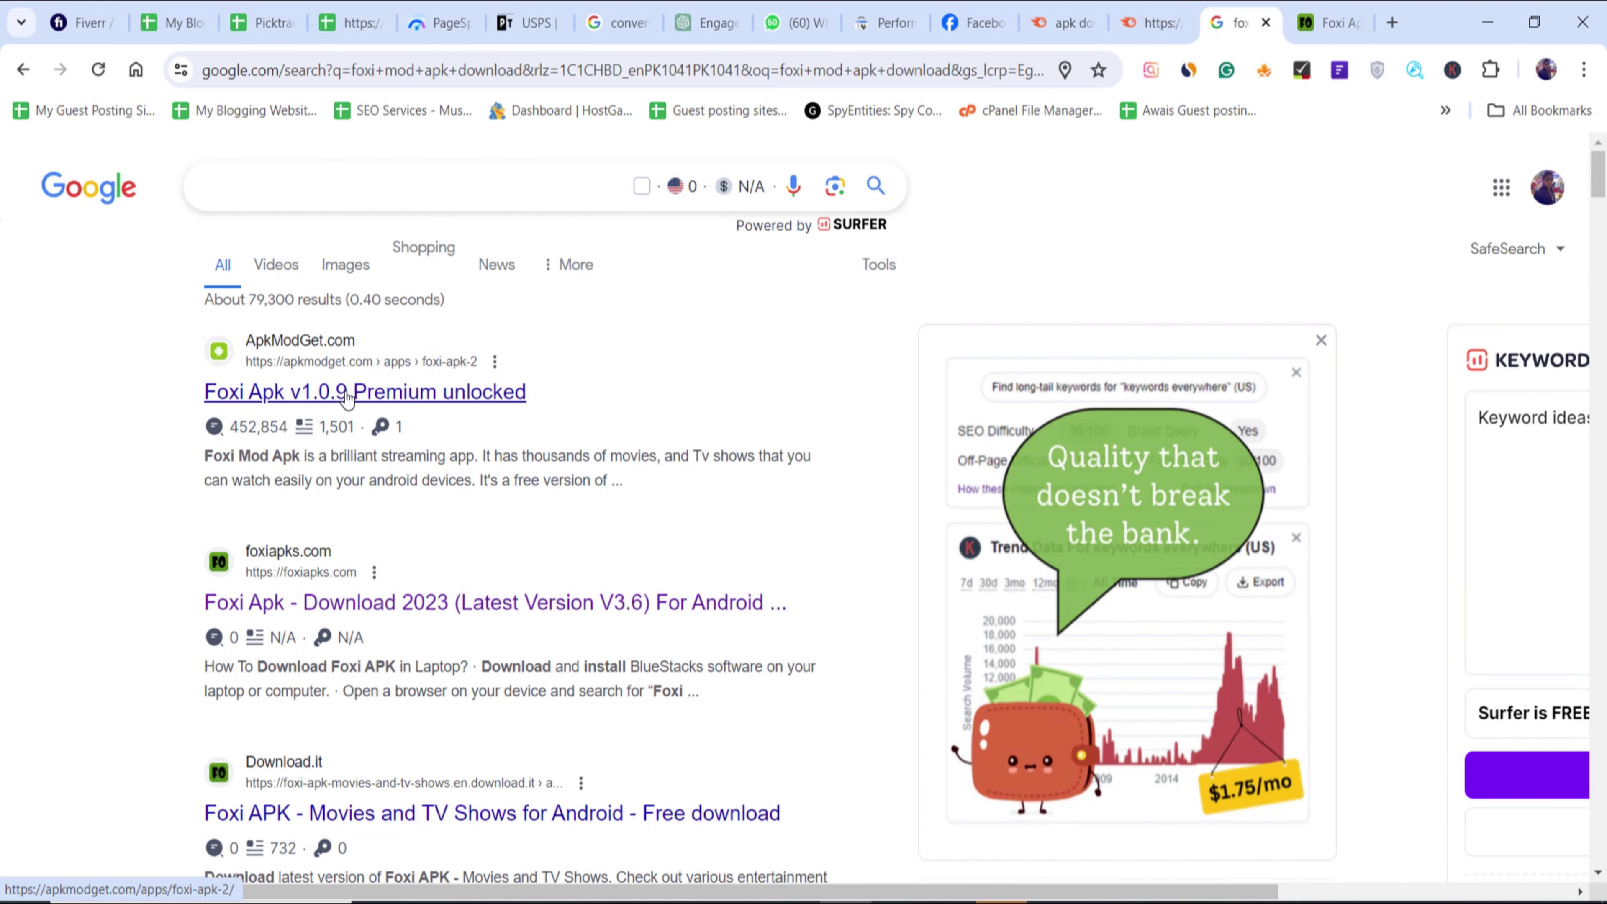
scroll(347, 398, "down", 7)
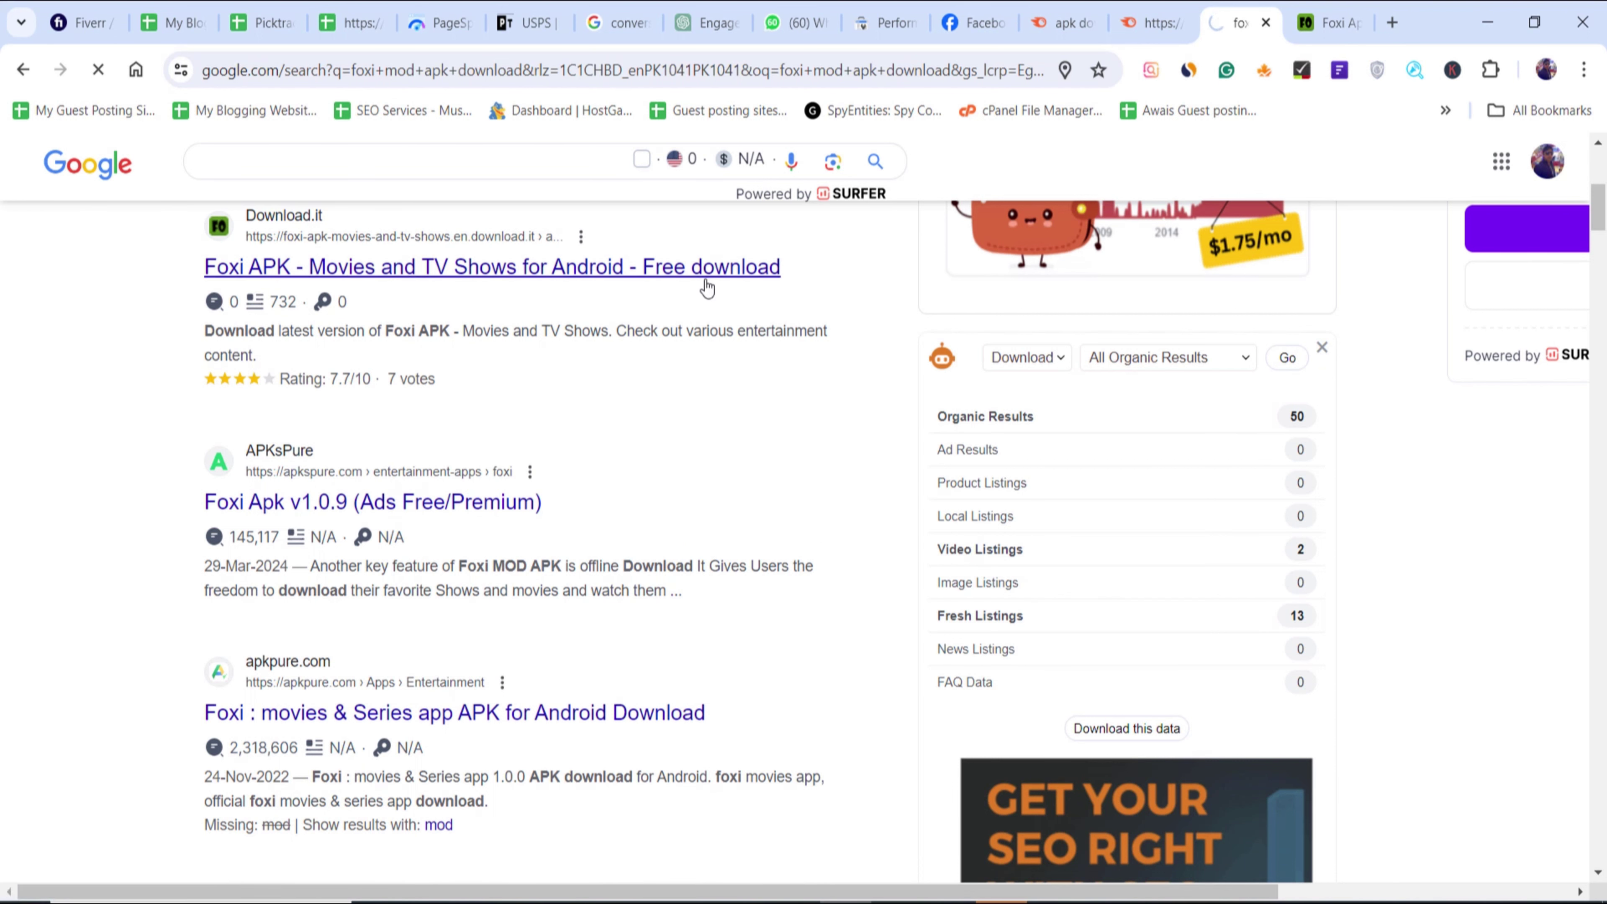
- Take the apkspure.com site address from the opened page's URL
left_click(305, 81)
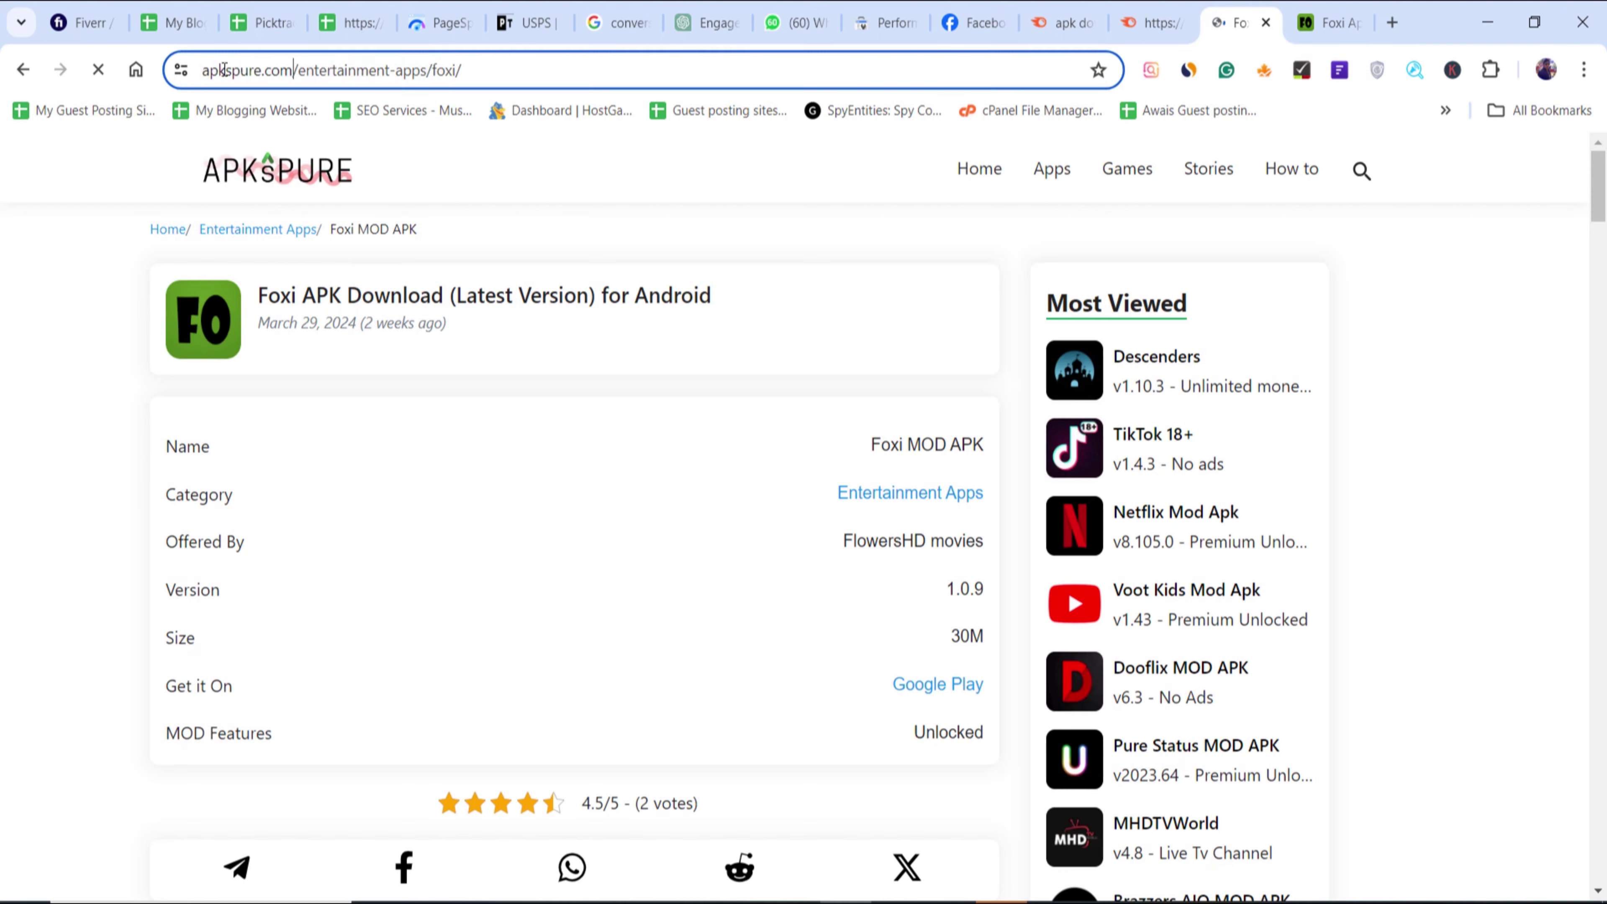
key("End")
key("ctrl+BackSpace")
key("ctrl+BackSpace")
key("ctrl+BackSpace")
key("ctrl+BackSpace")
key("ctrl+a")
key("BackSpace")
left_click(1153, 9)
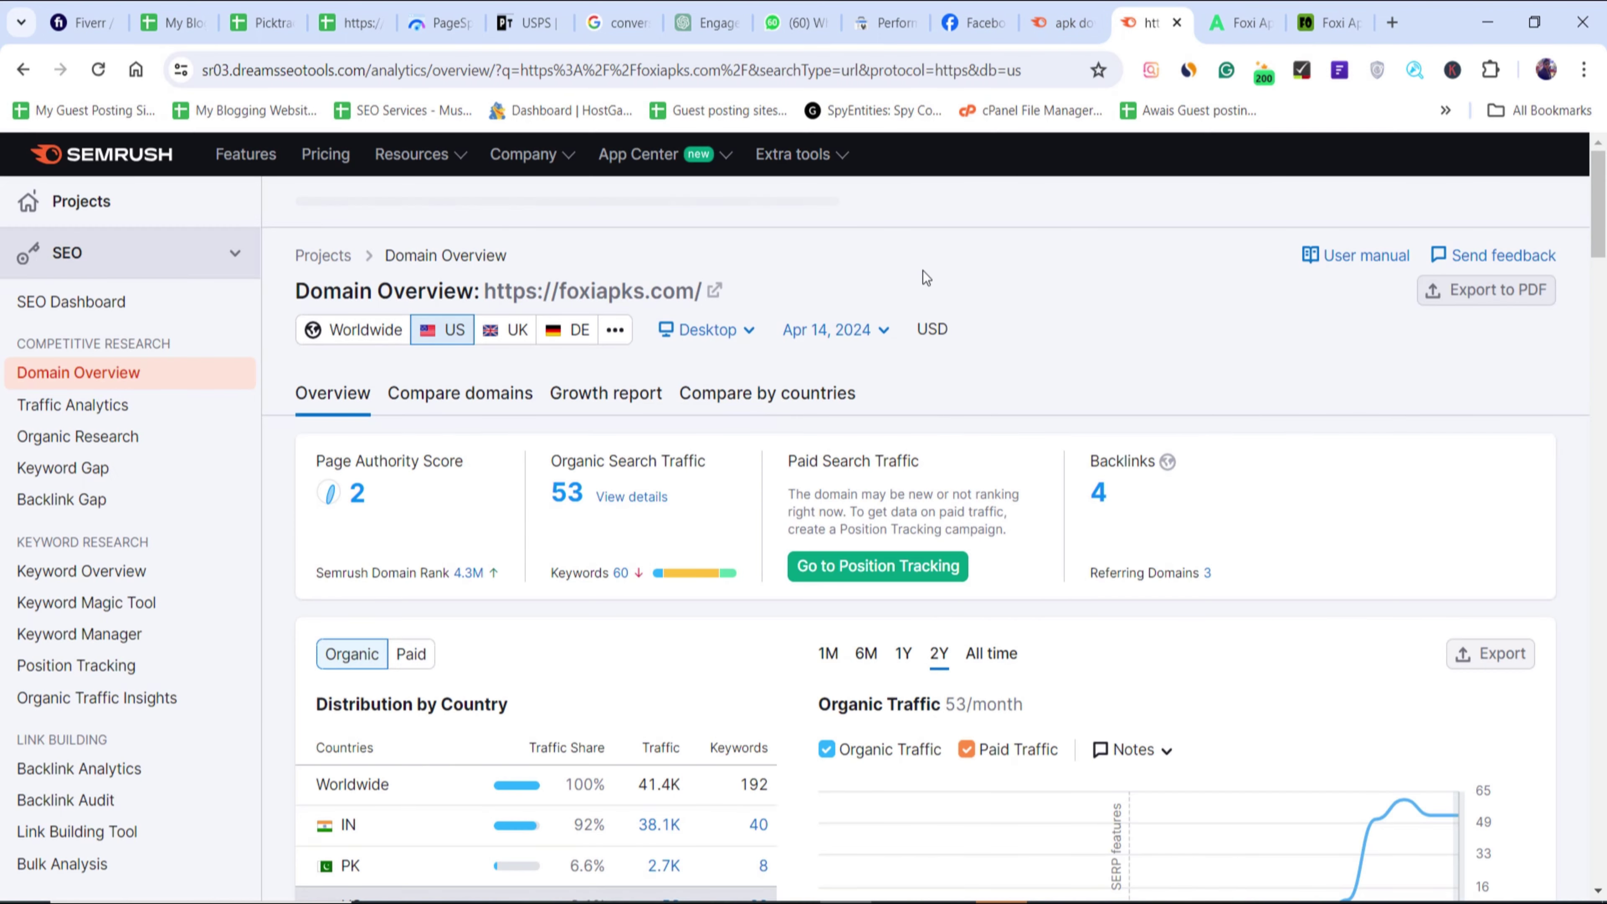
scroll(925, 277, "down", 5)
scroll(492, 332, "up", 5)
left_click(101, 375)
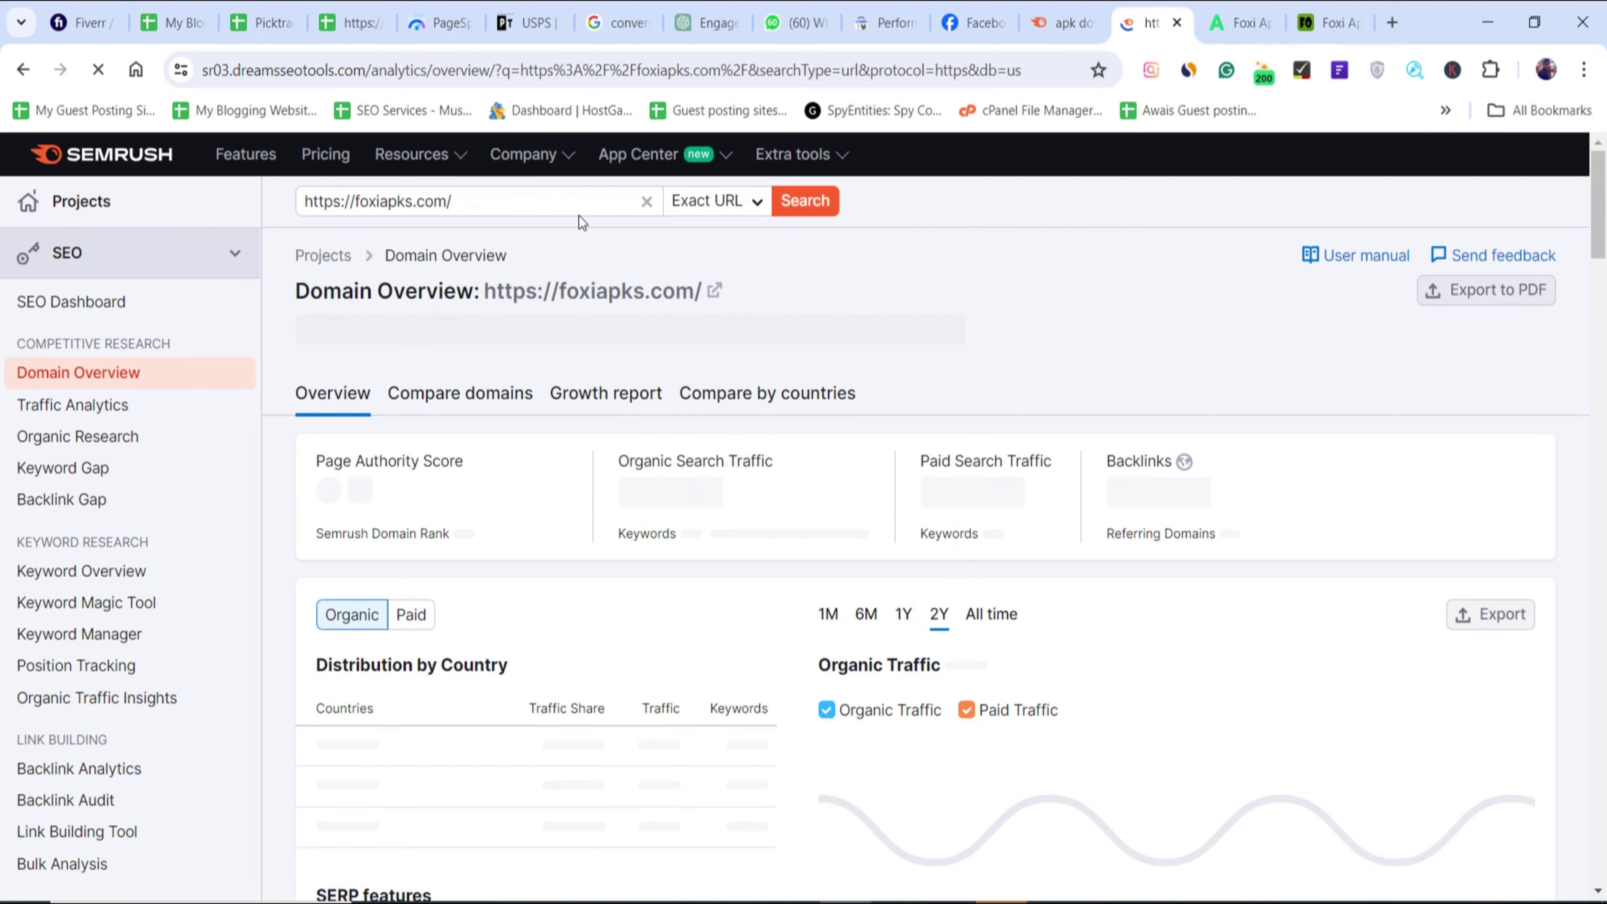
left_click(574, 200)
type("https://apkspure.com/")
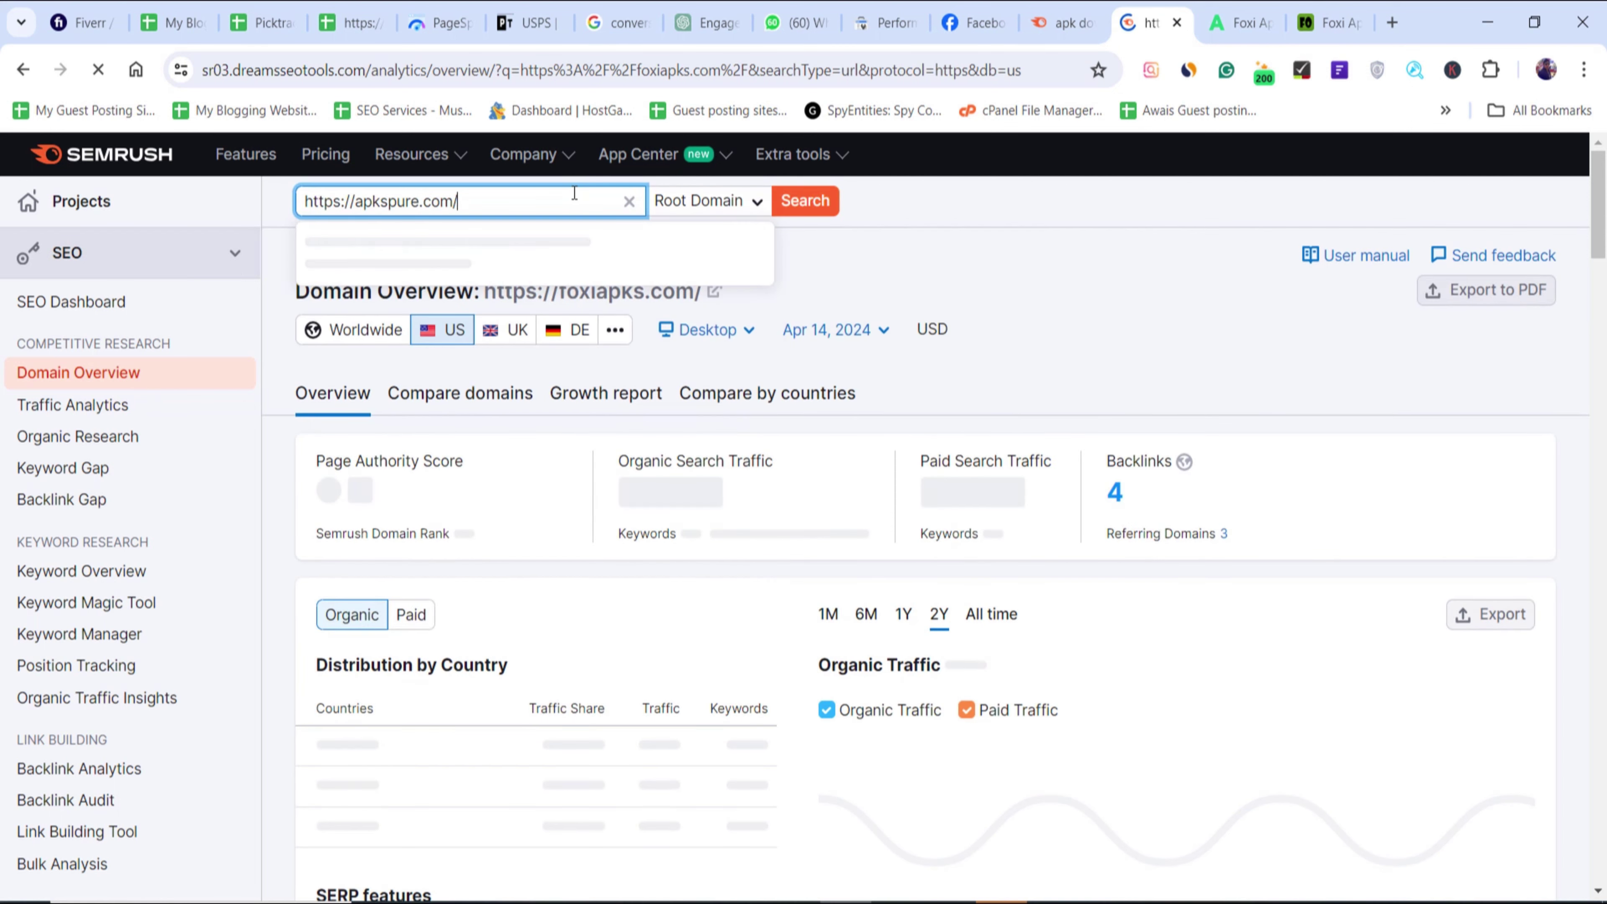
key("Return")
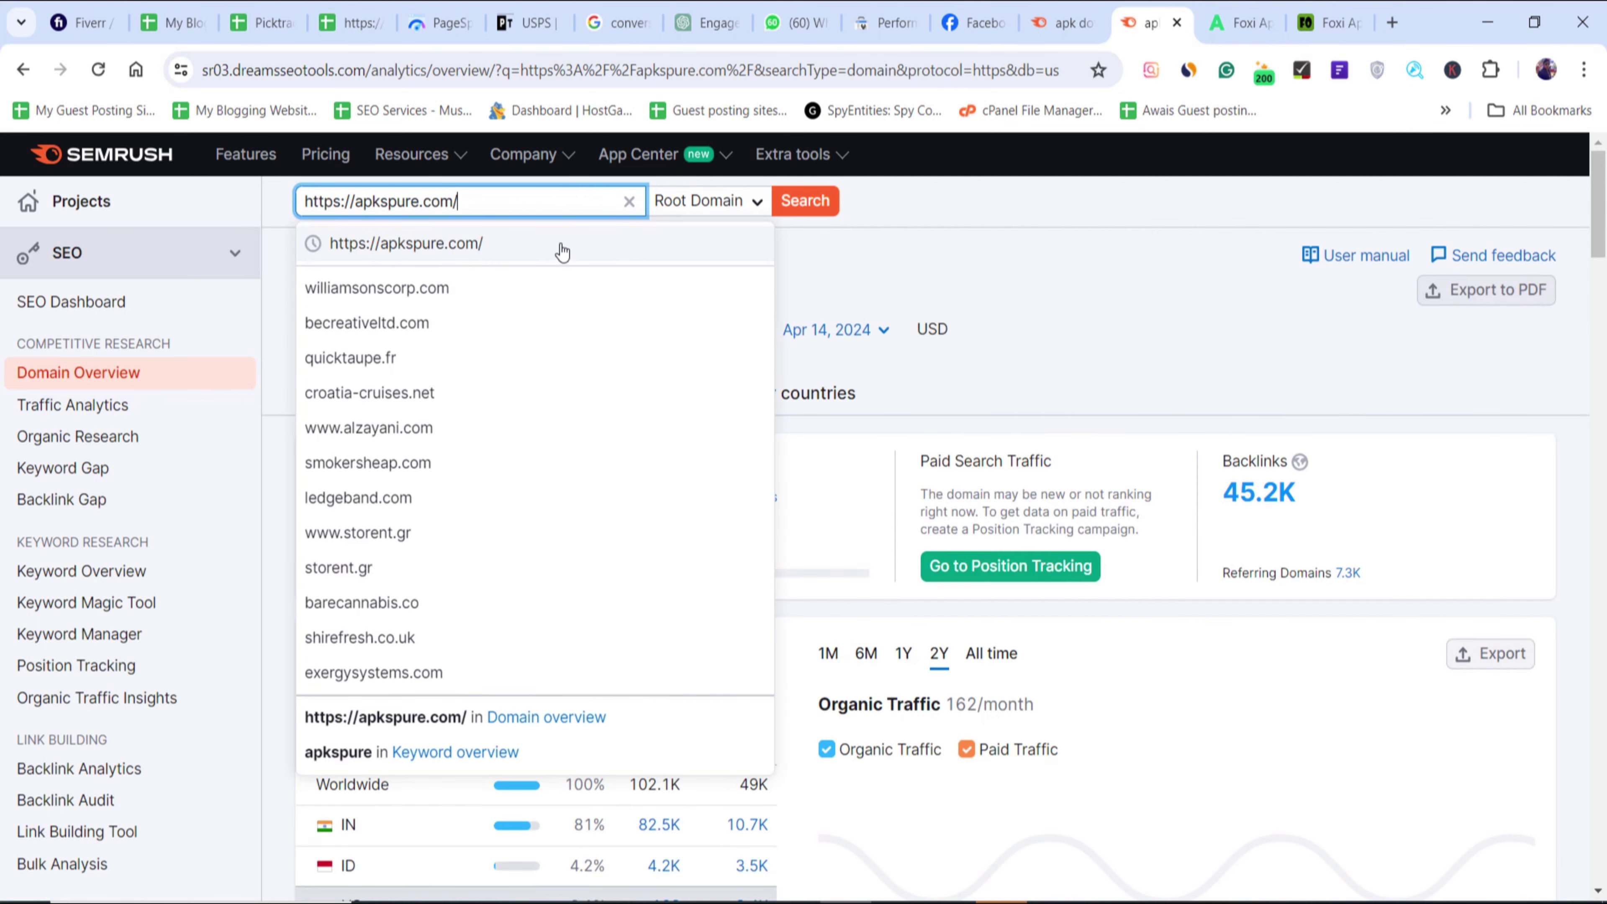
left_click(818, 206)
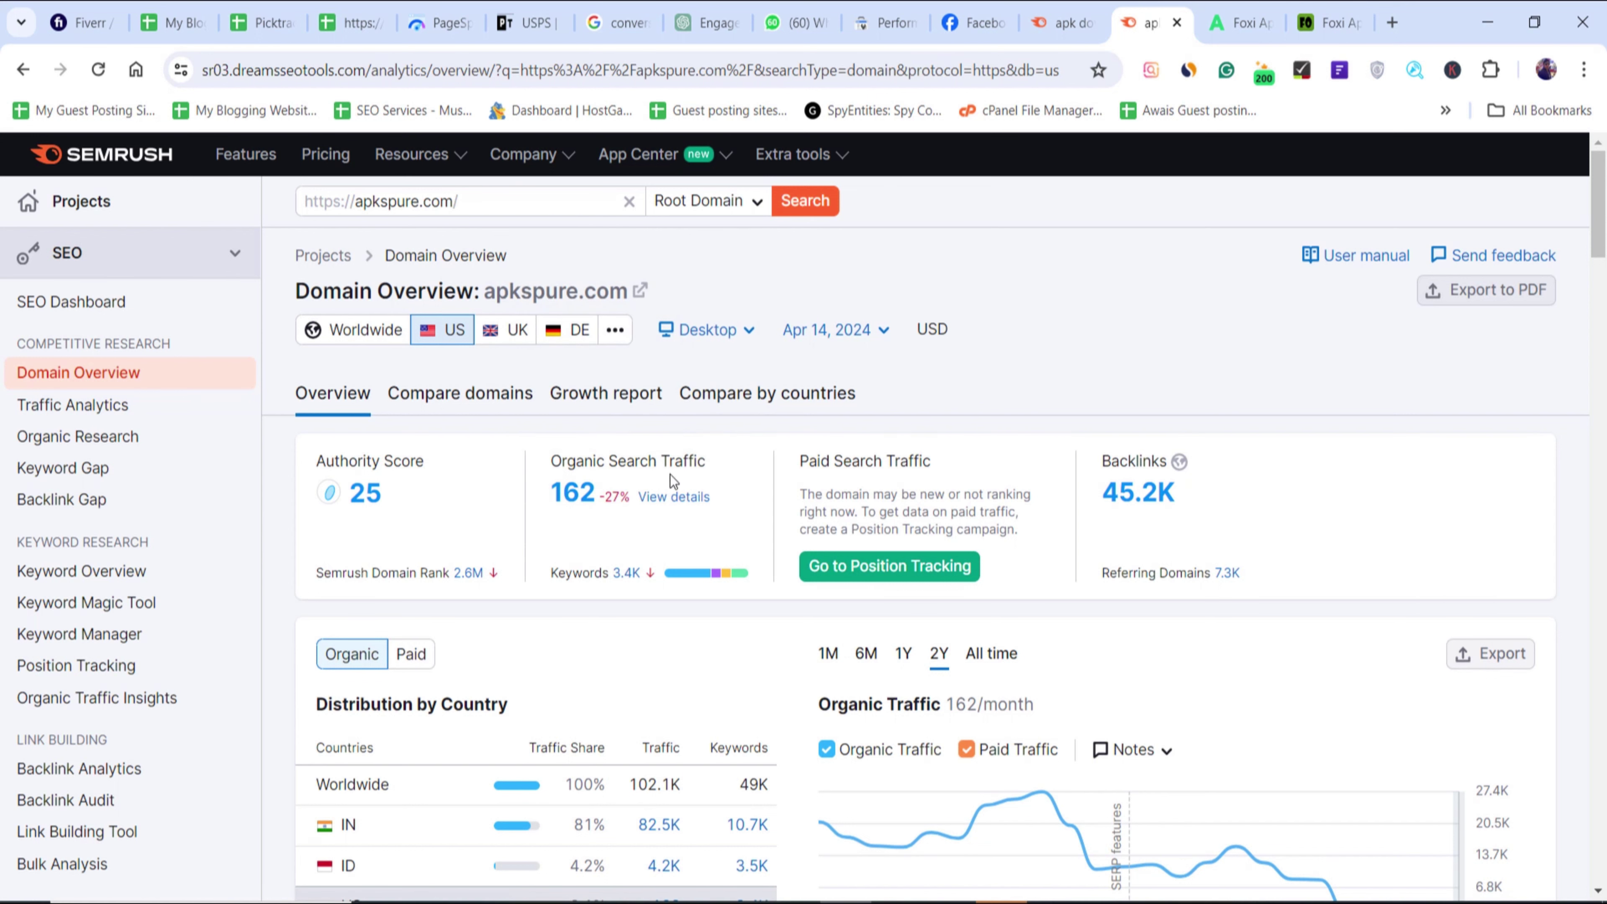
- Go back to the Google results and open the apkpure.com result for "Foxi : movies & Series app"
key("ctrl+Tab")
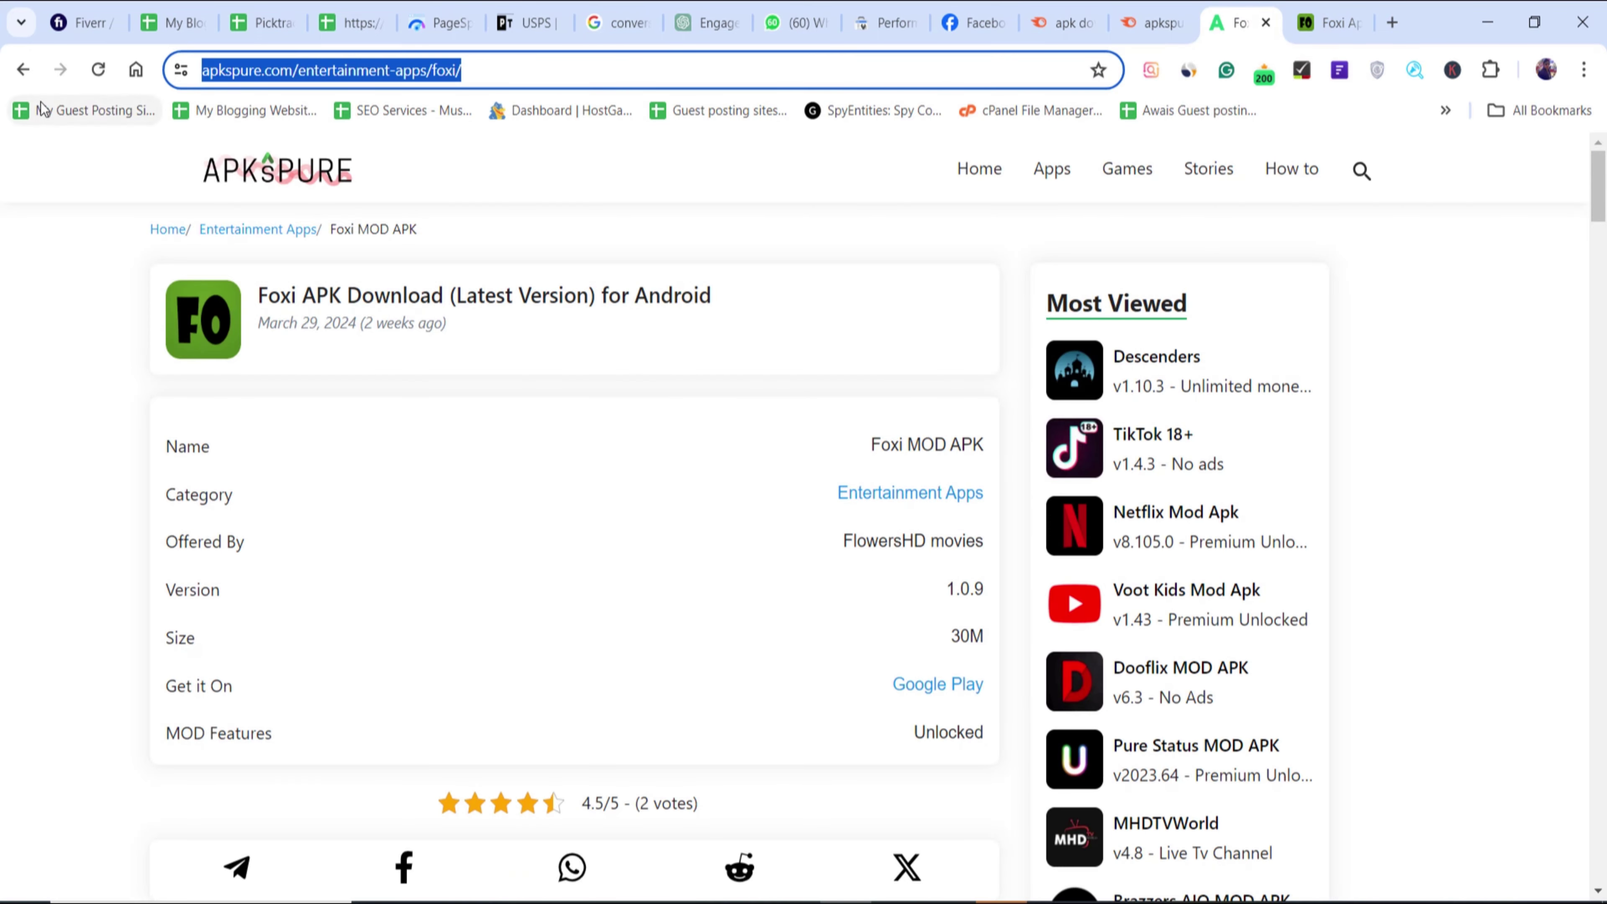
left_click(24, 70)
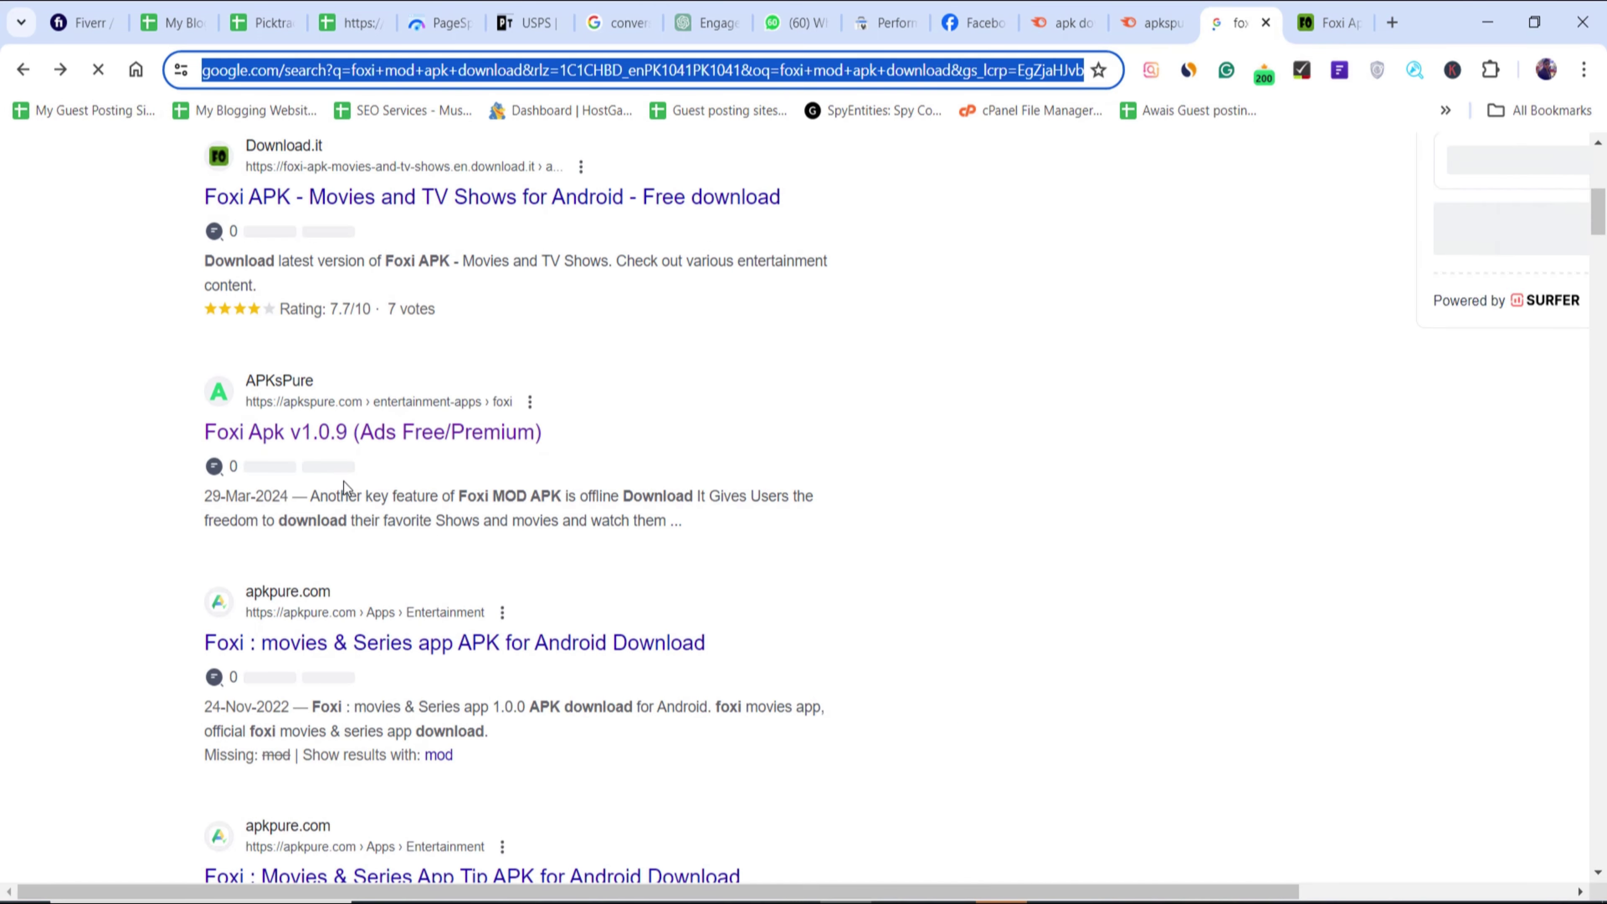
scroll(348, 483, "down", 3)
left_click(547, 417)
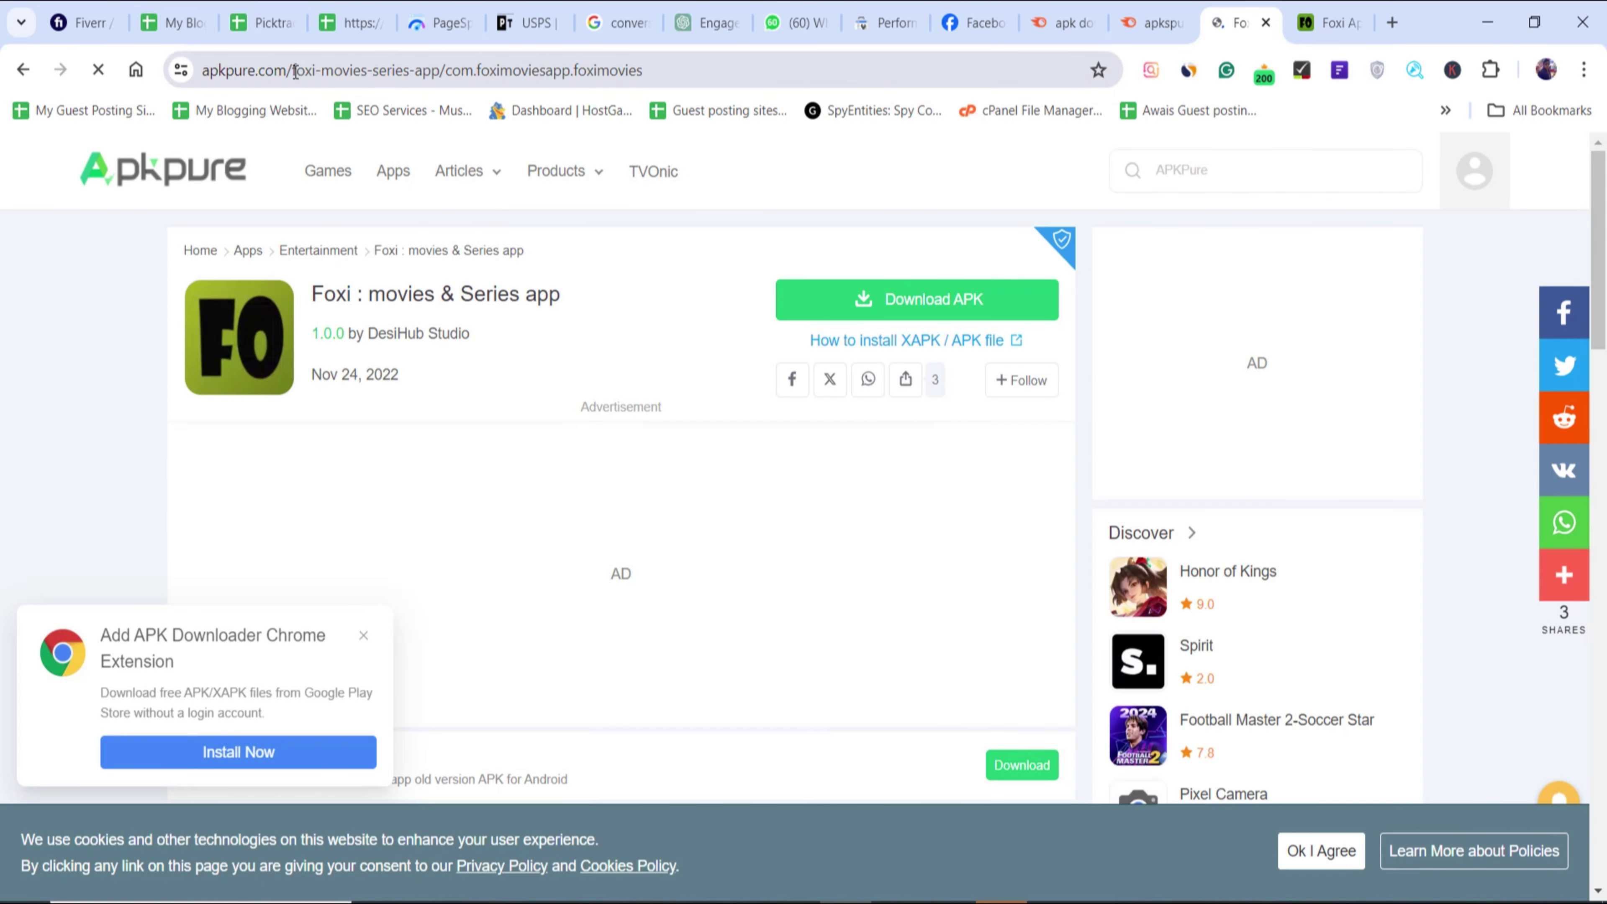
key("ctrl+shift+Tab")
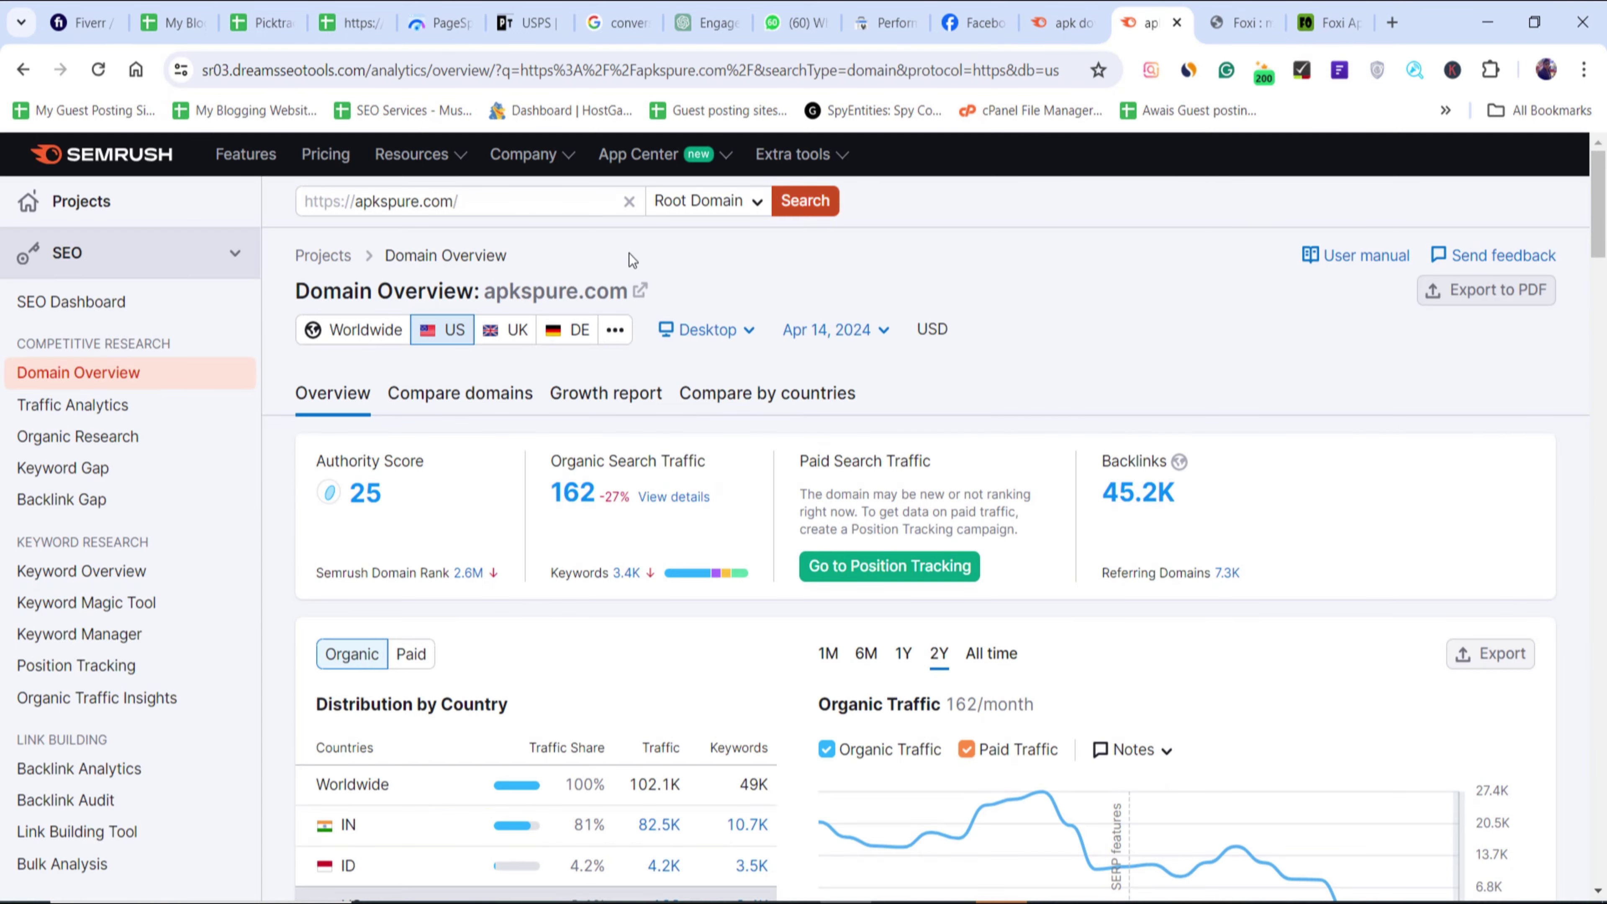
left_click(534, 197)
key("ctrl+a")
type("https://apkpure.com/")
key("Return")
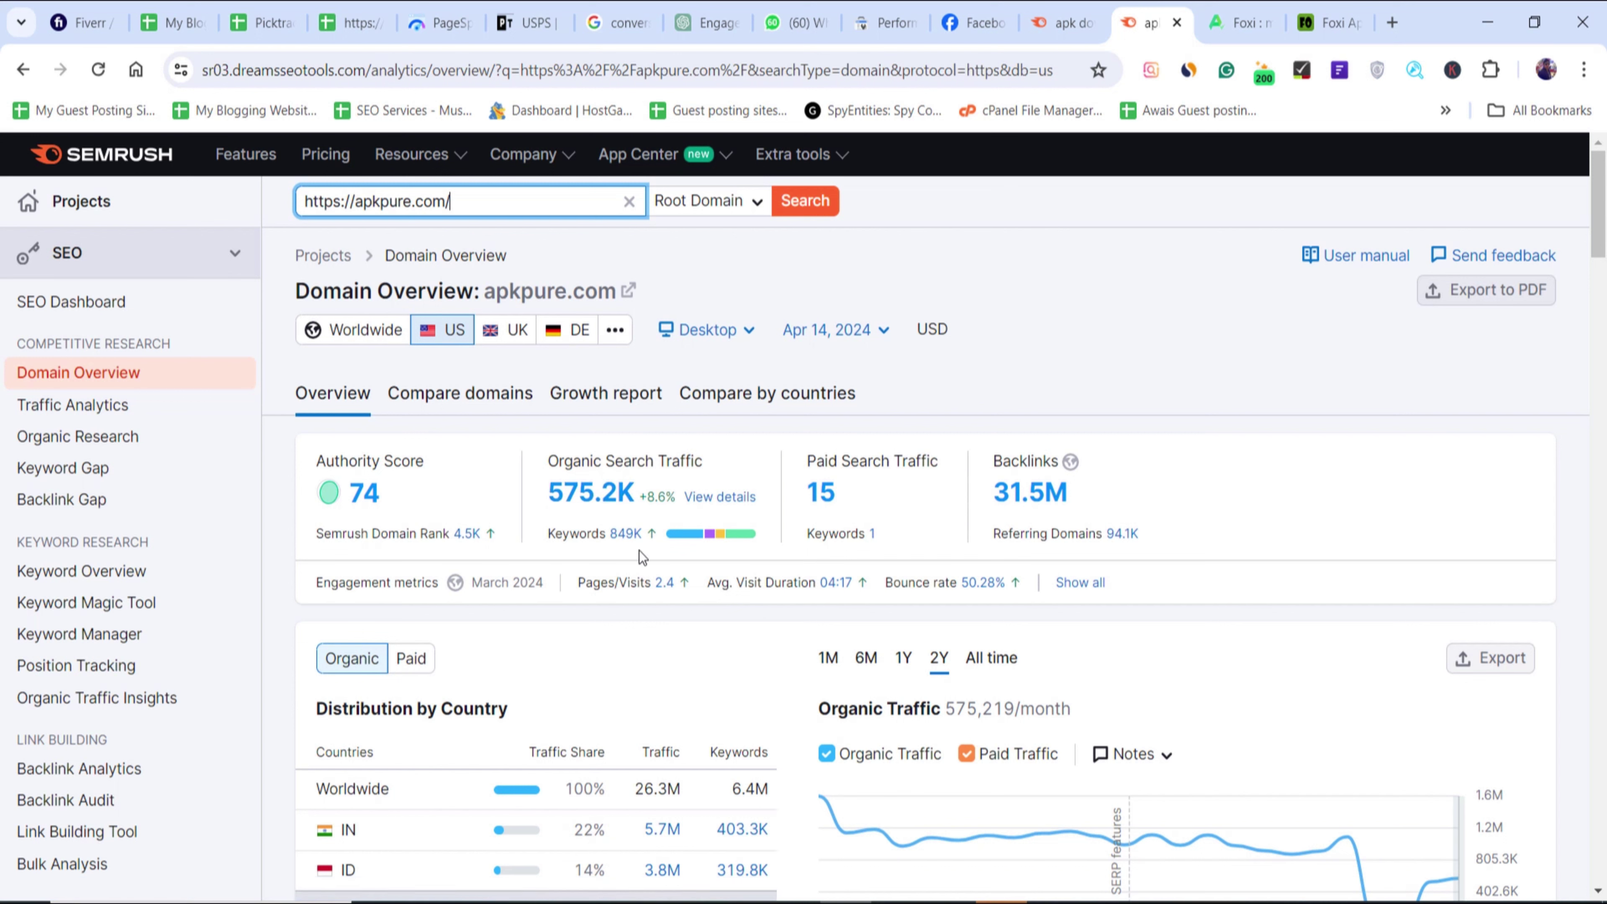
- Open apkpure.com's organic keyword positions from the Domain Overview and examine the ranking keywords and traffic
left_click_drag(638, 550, 601, 535)
left_click(608, 533)
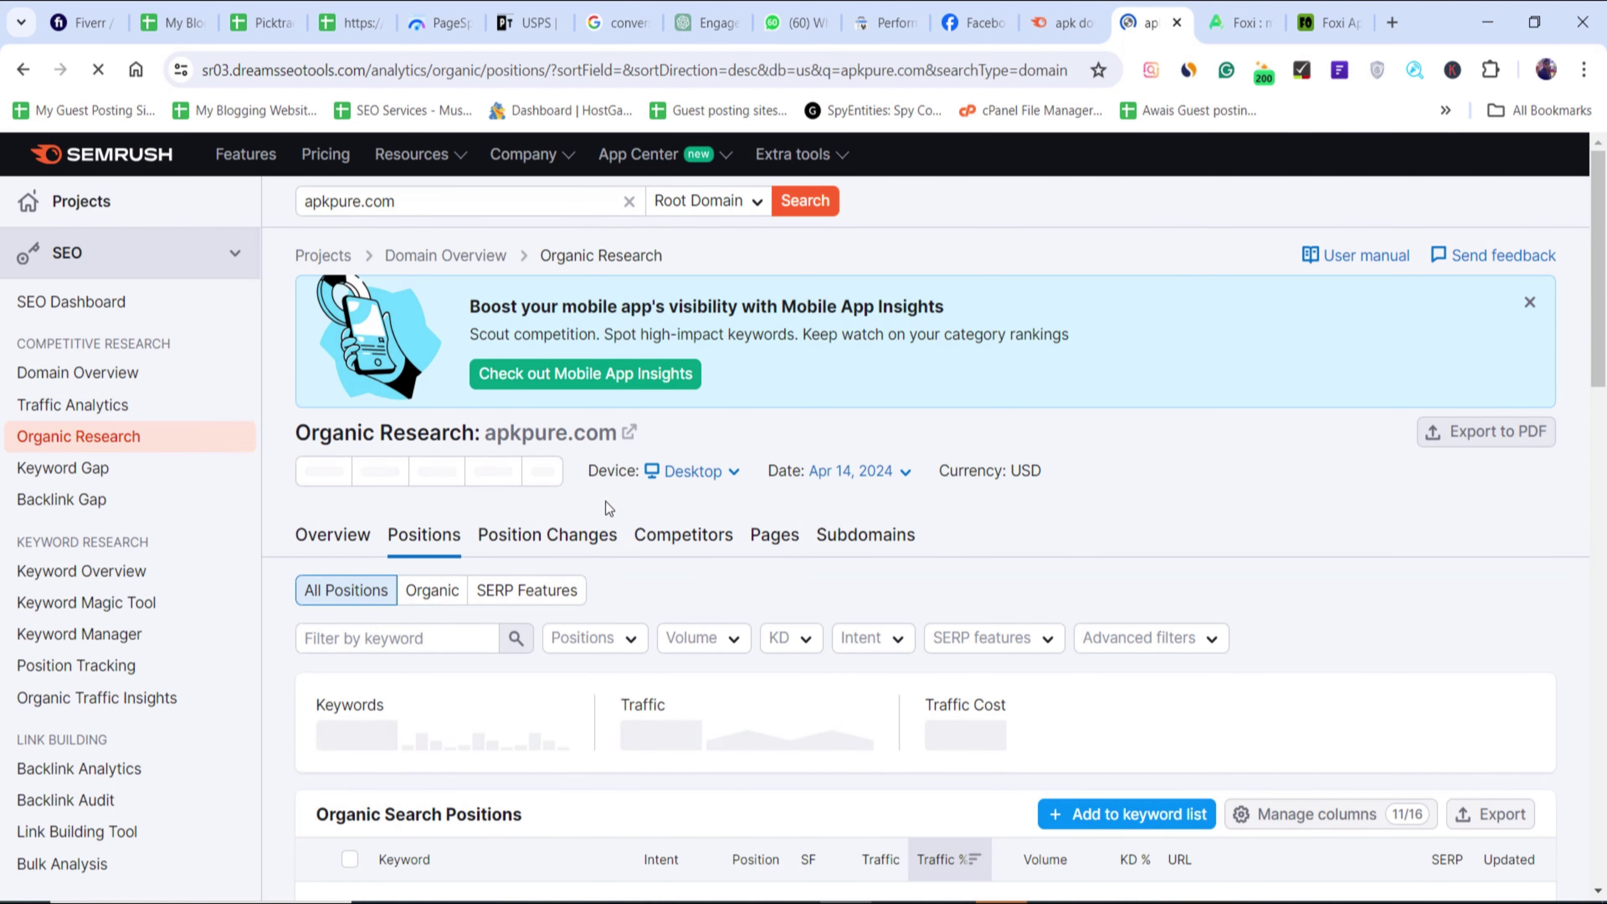
scroll(604, 502, "down", 3)
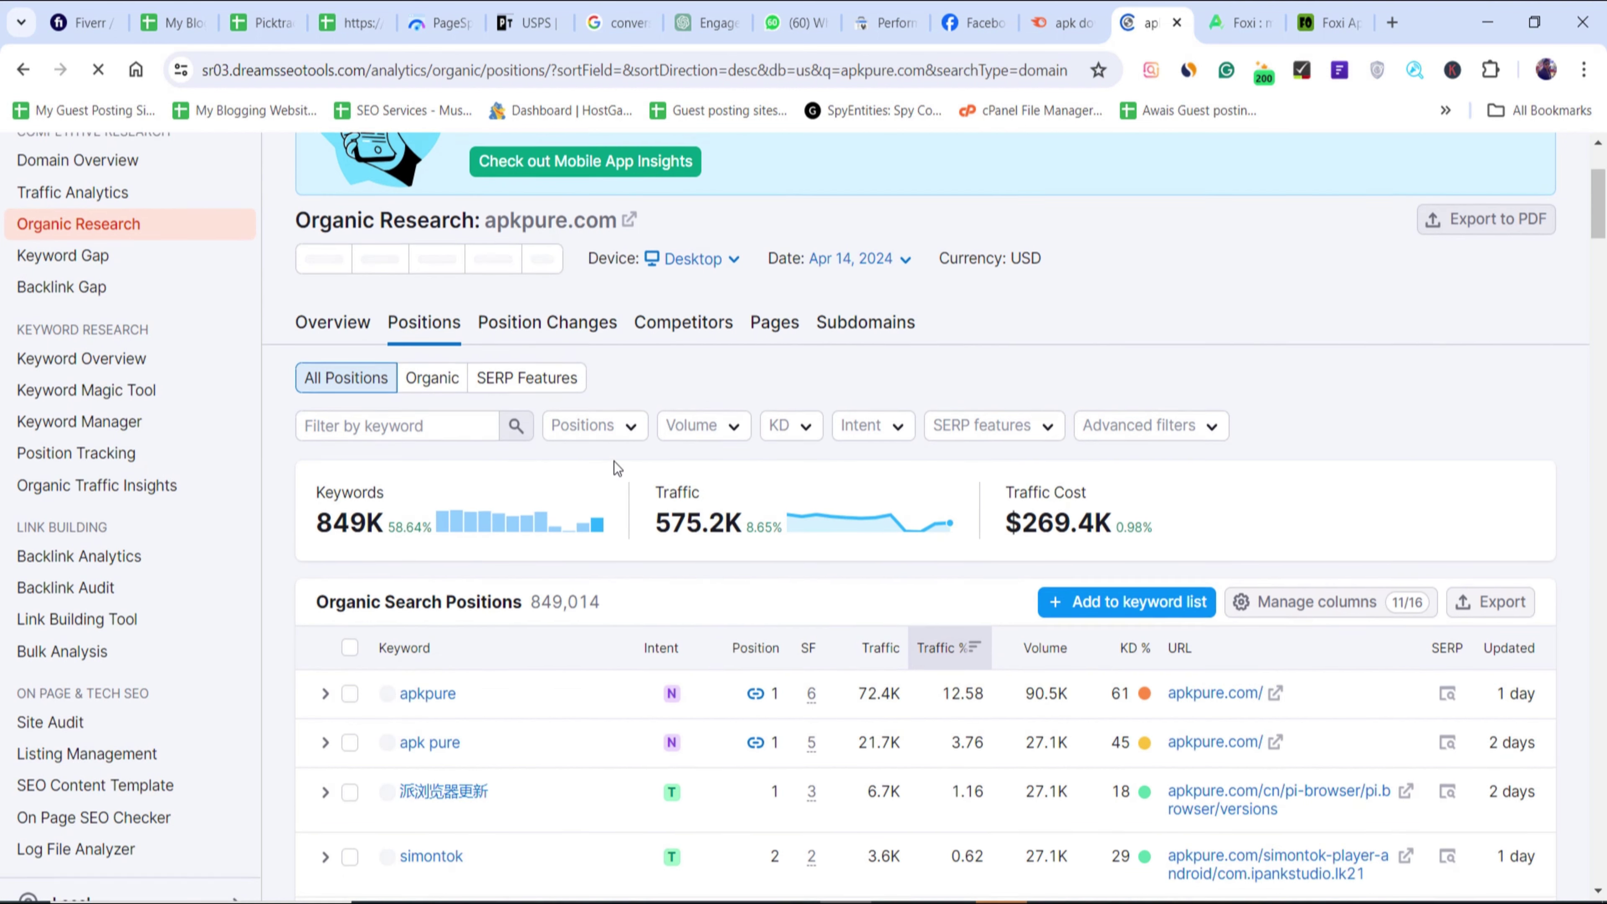
scroll(696, 602, "down", 4)
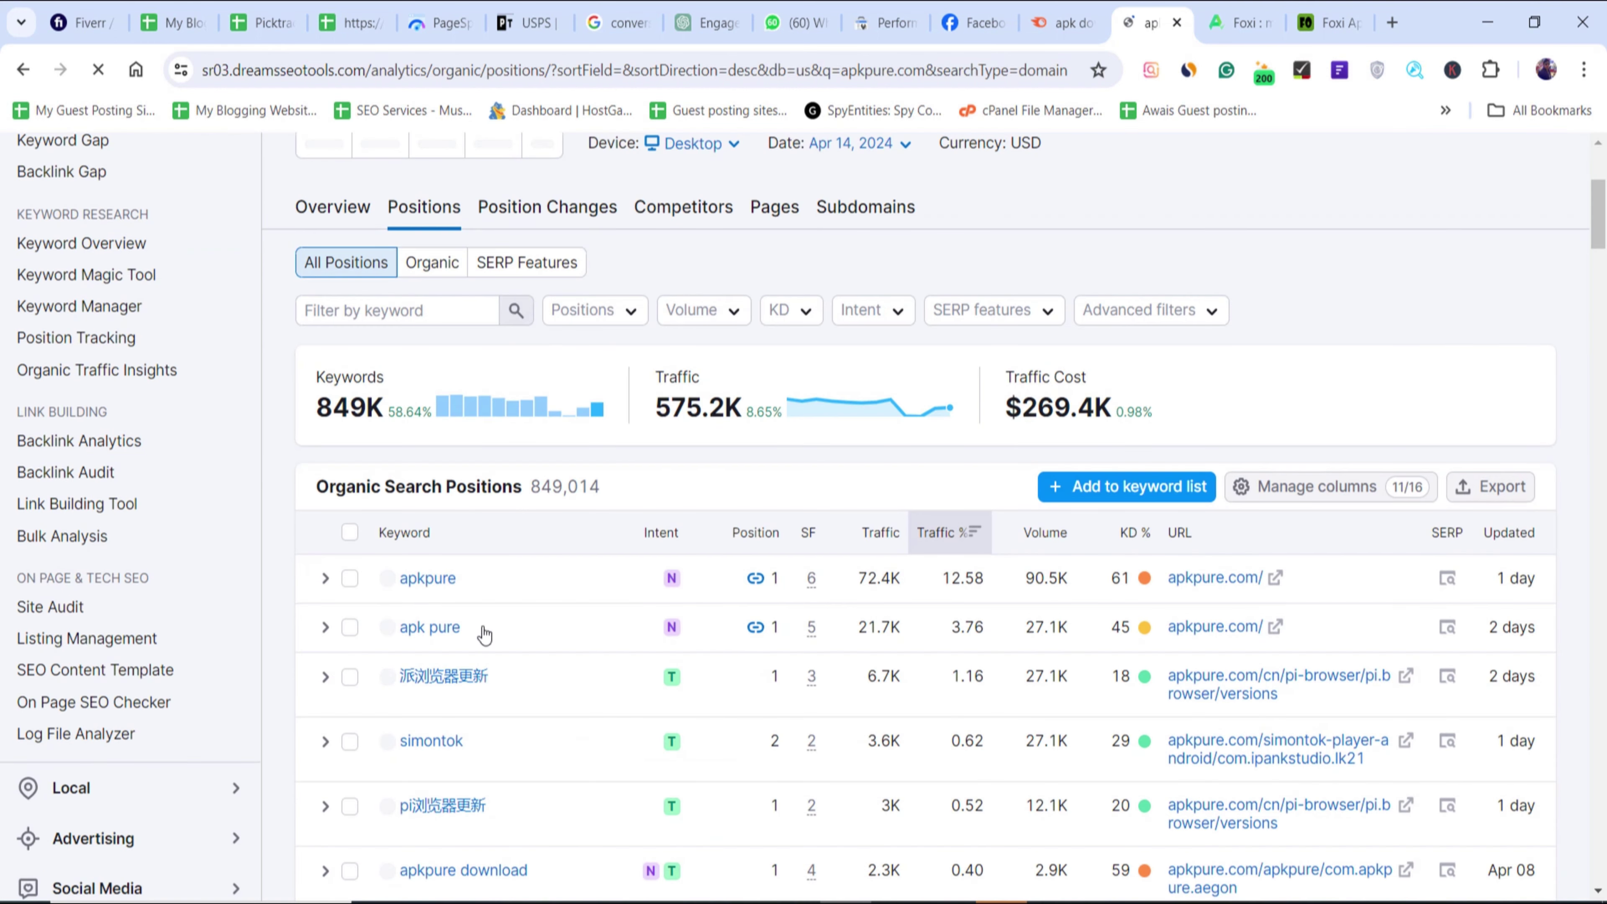
scroll(617, 674, "up", 5)
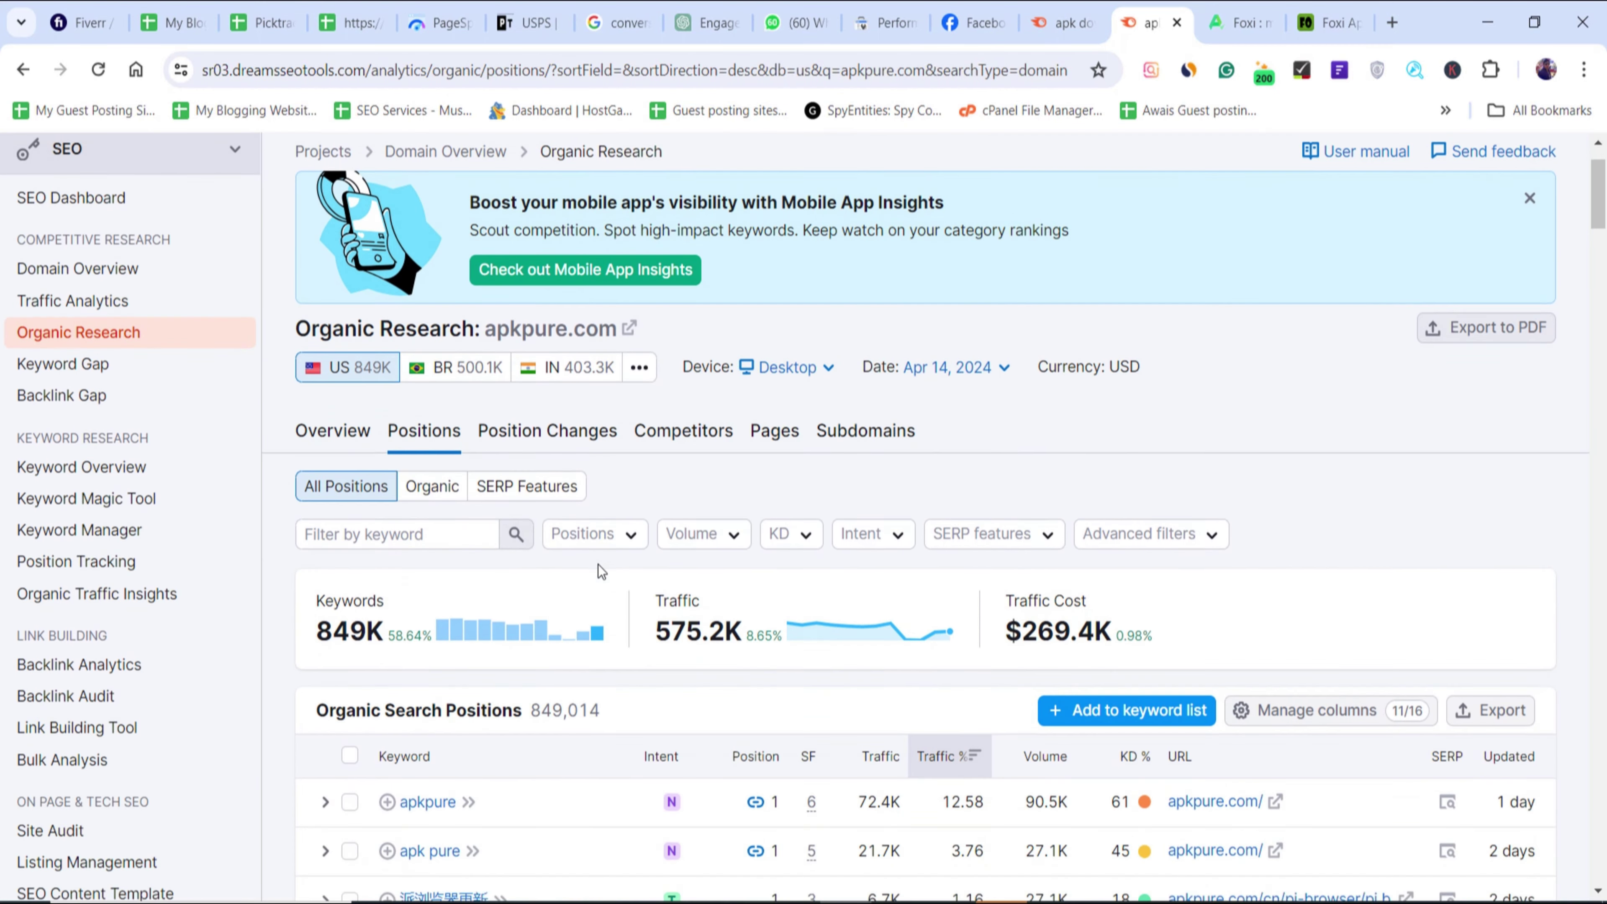
scroll(366, 378, "down", 2)
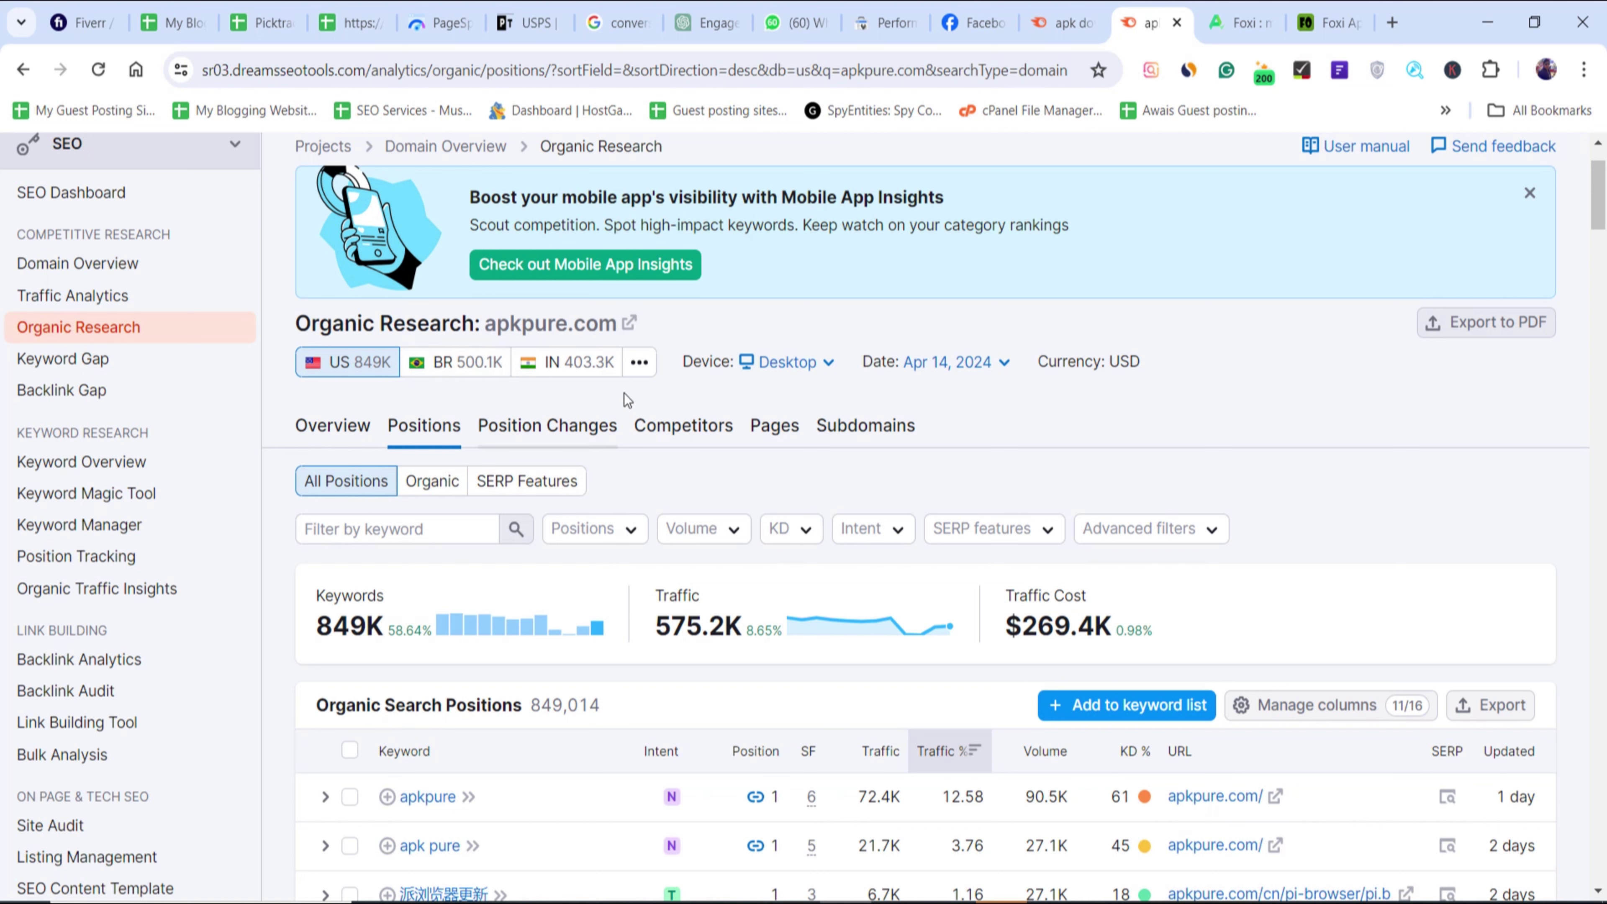
- Switch apkpure.com's Organic Research positions report to the India database
left_click(572, 366)
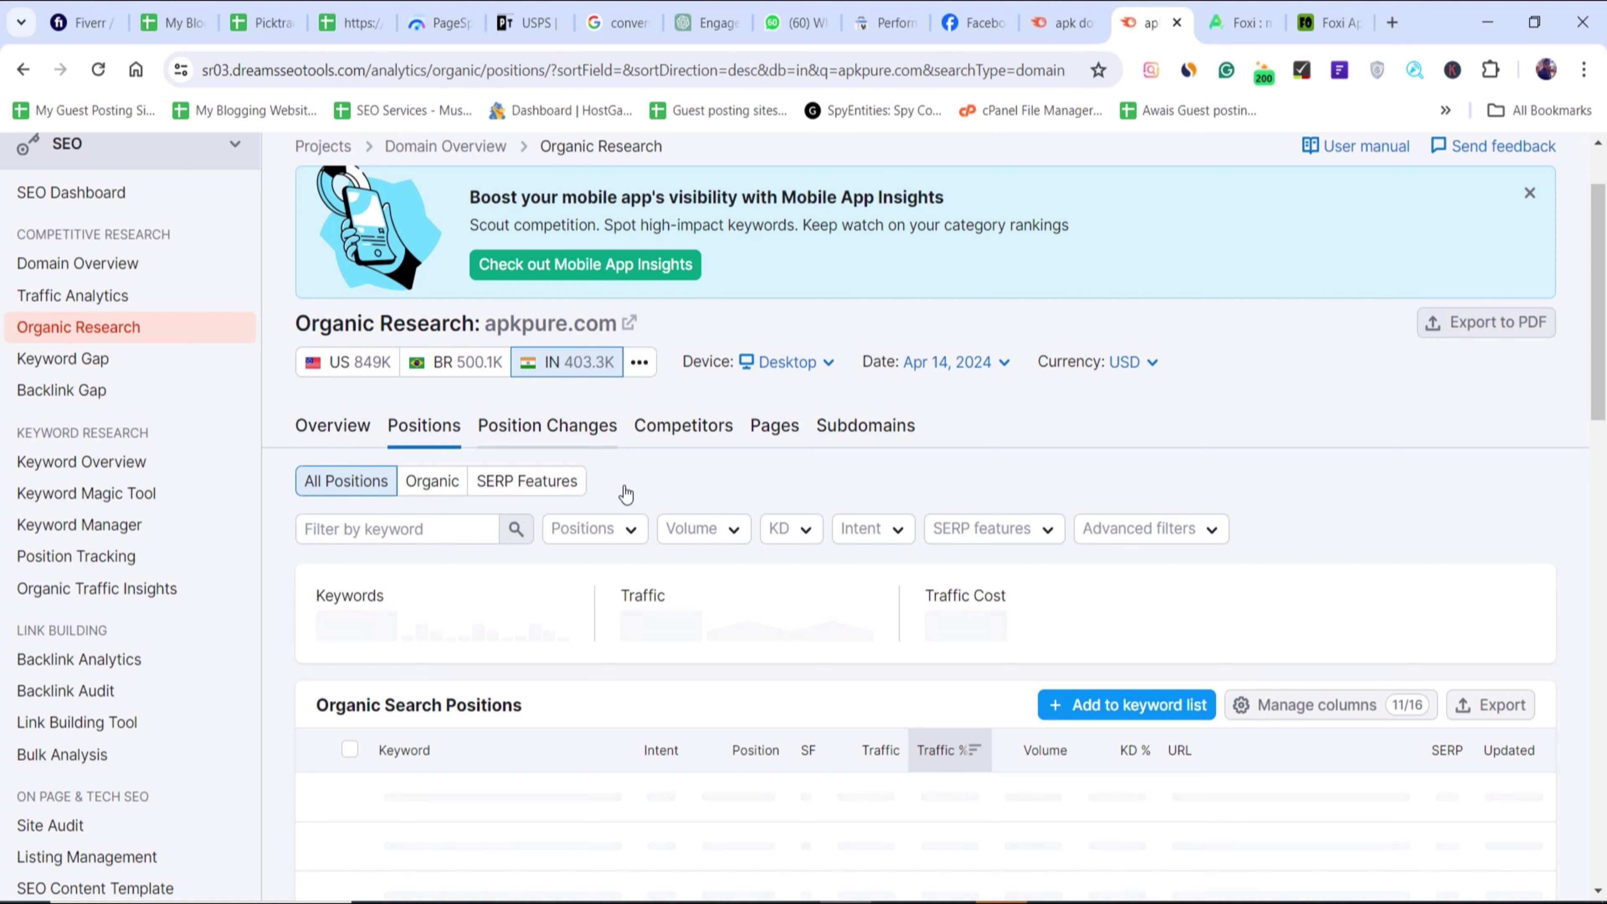
scroll(626, 500, "down", 4)
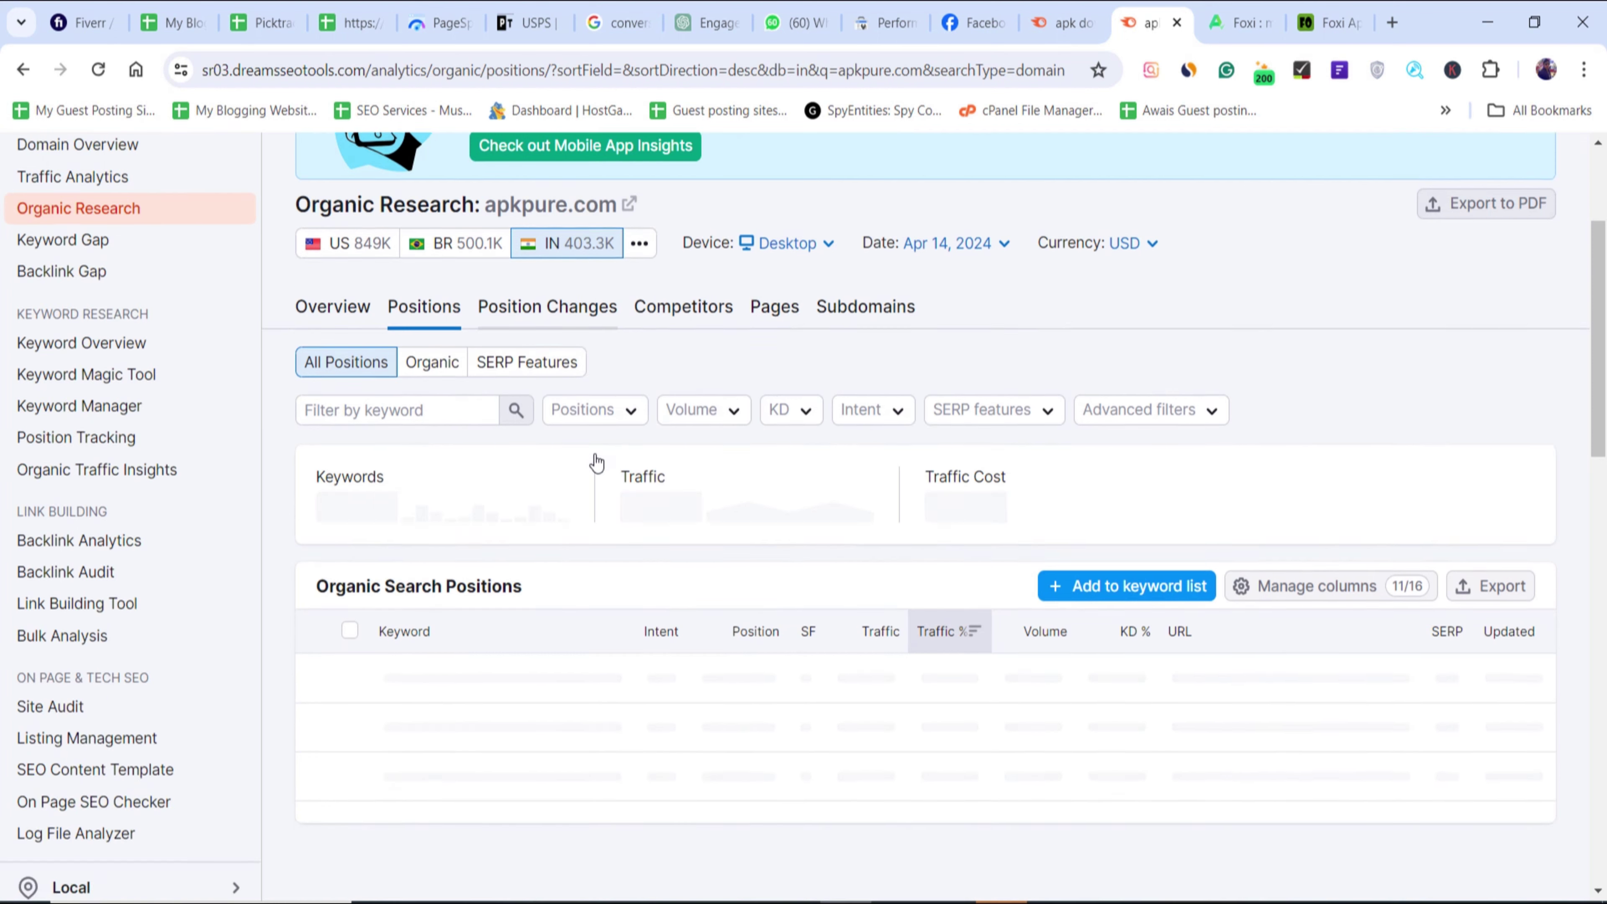
scroll(527, 420, "up", 5)
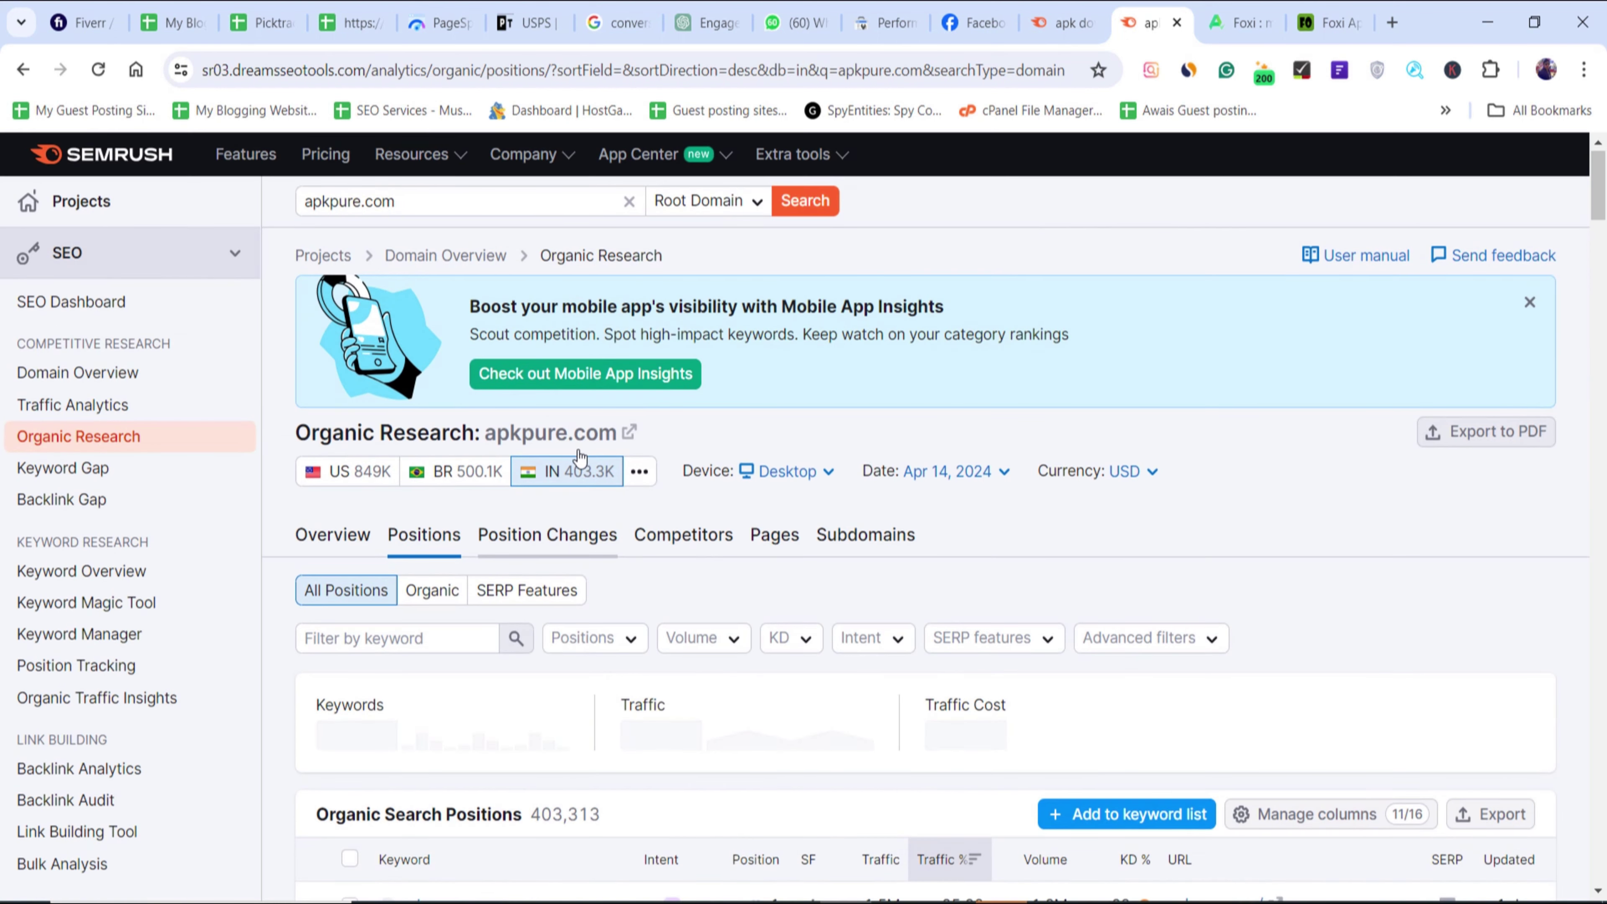
- Filter apkpure.com's organic positions in India to a custom keyword difficulty range of up to 30
scroll(582, 462, "down", 3)
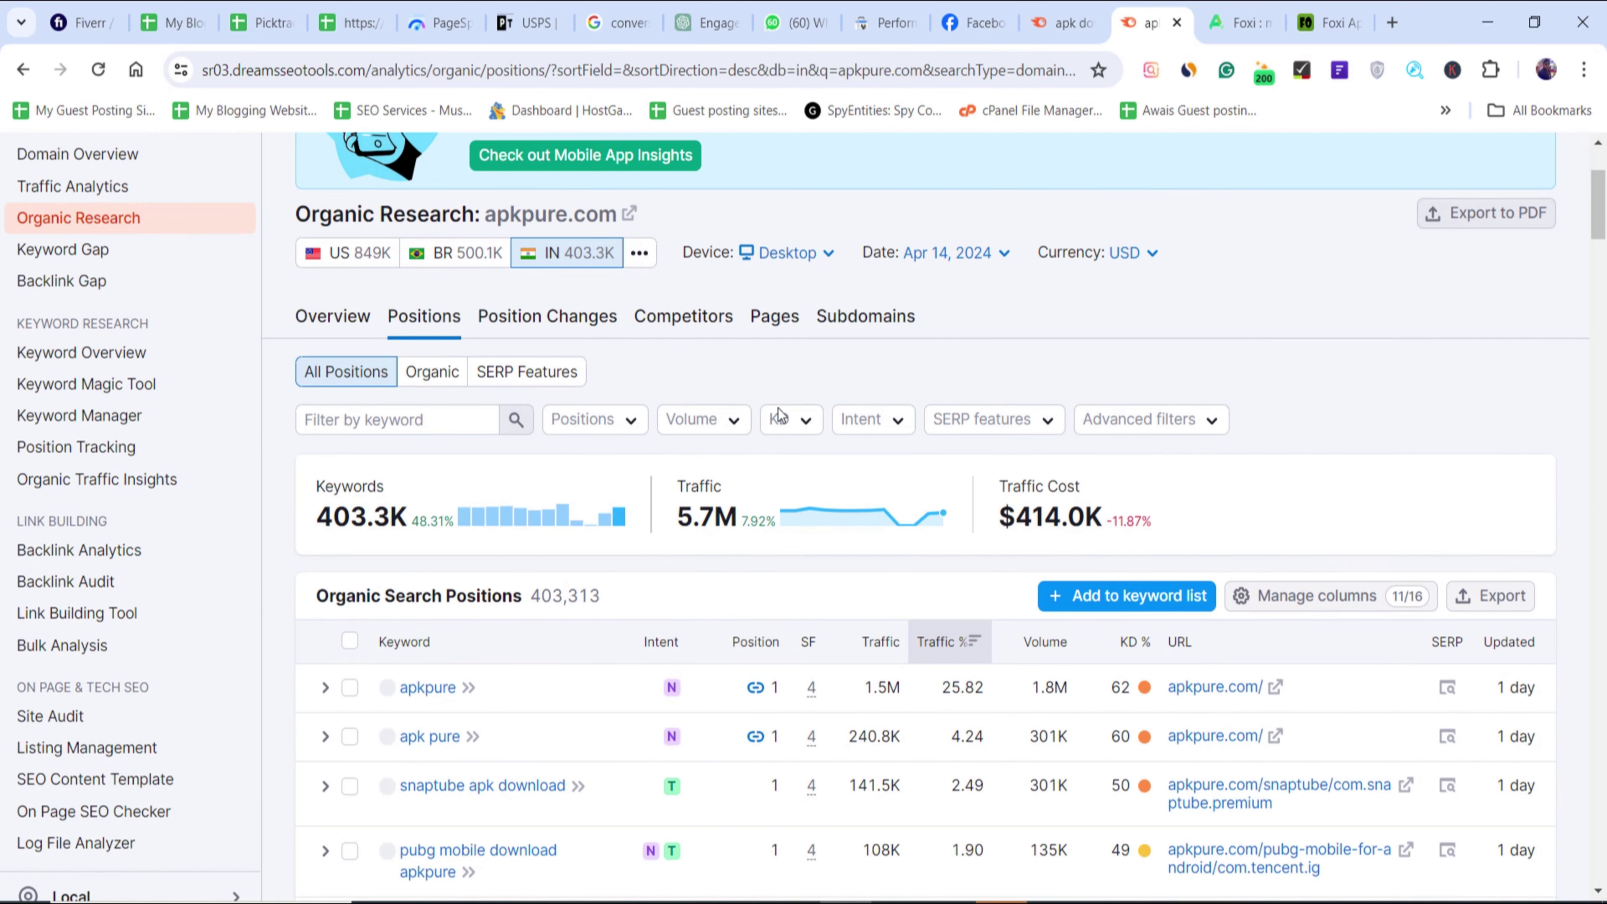
left_click(795, 421)
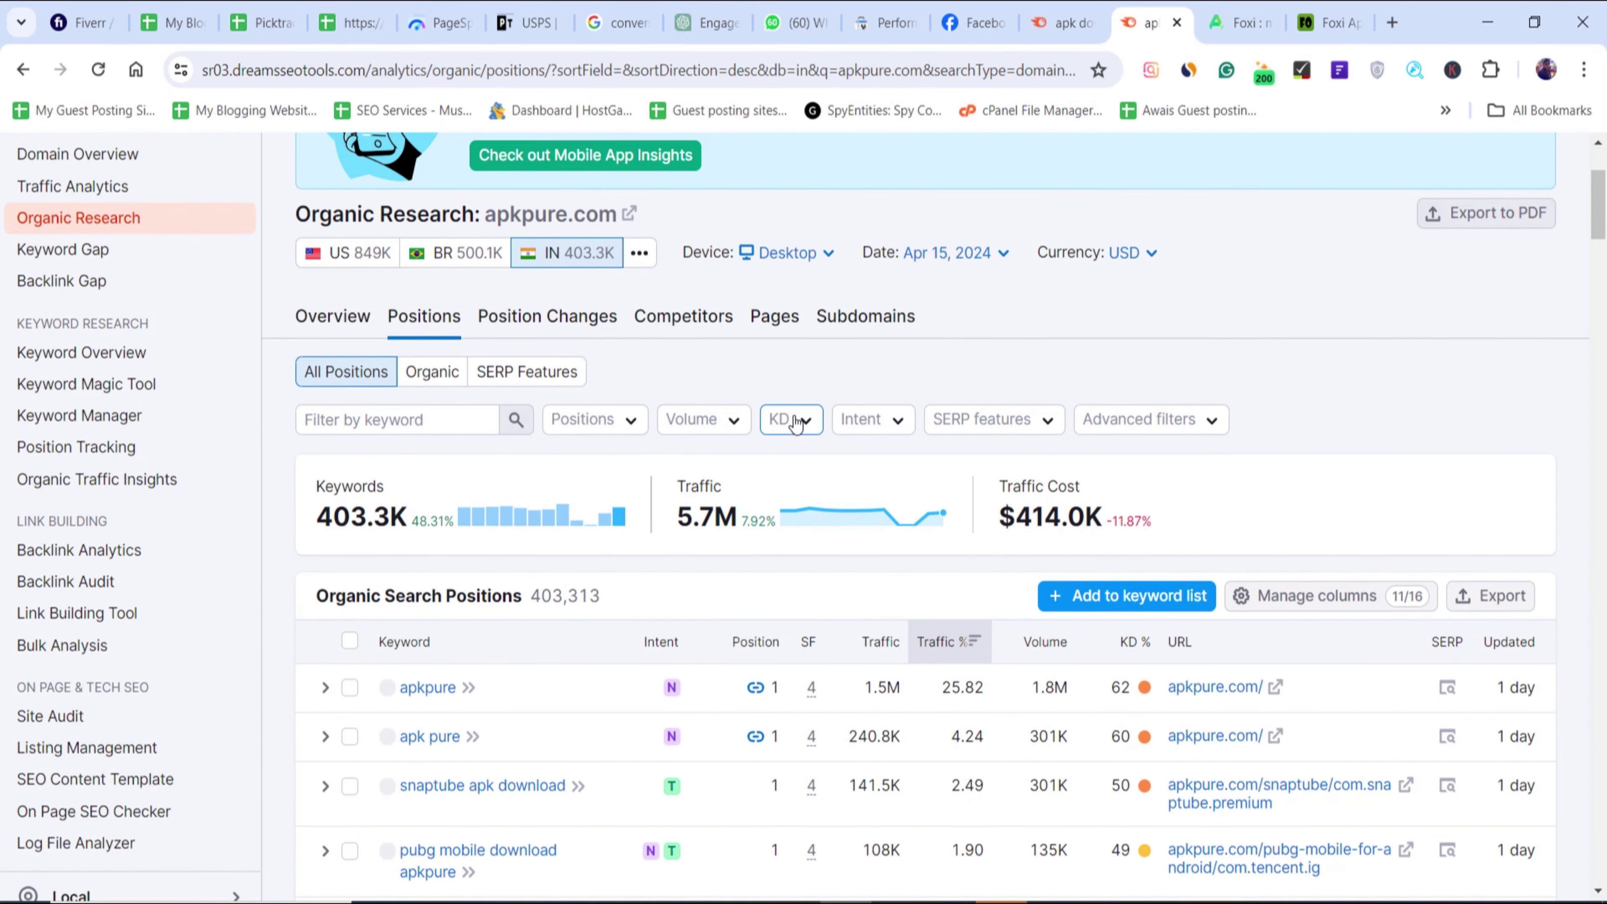
left_click(798, 421)
left_click(798, 421)
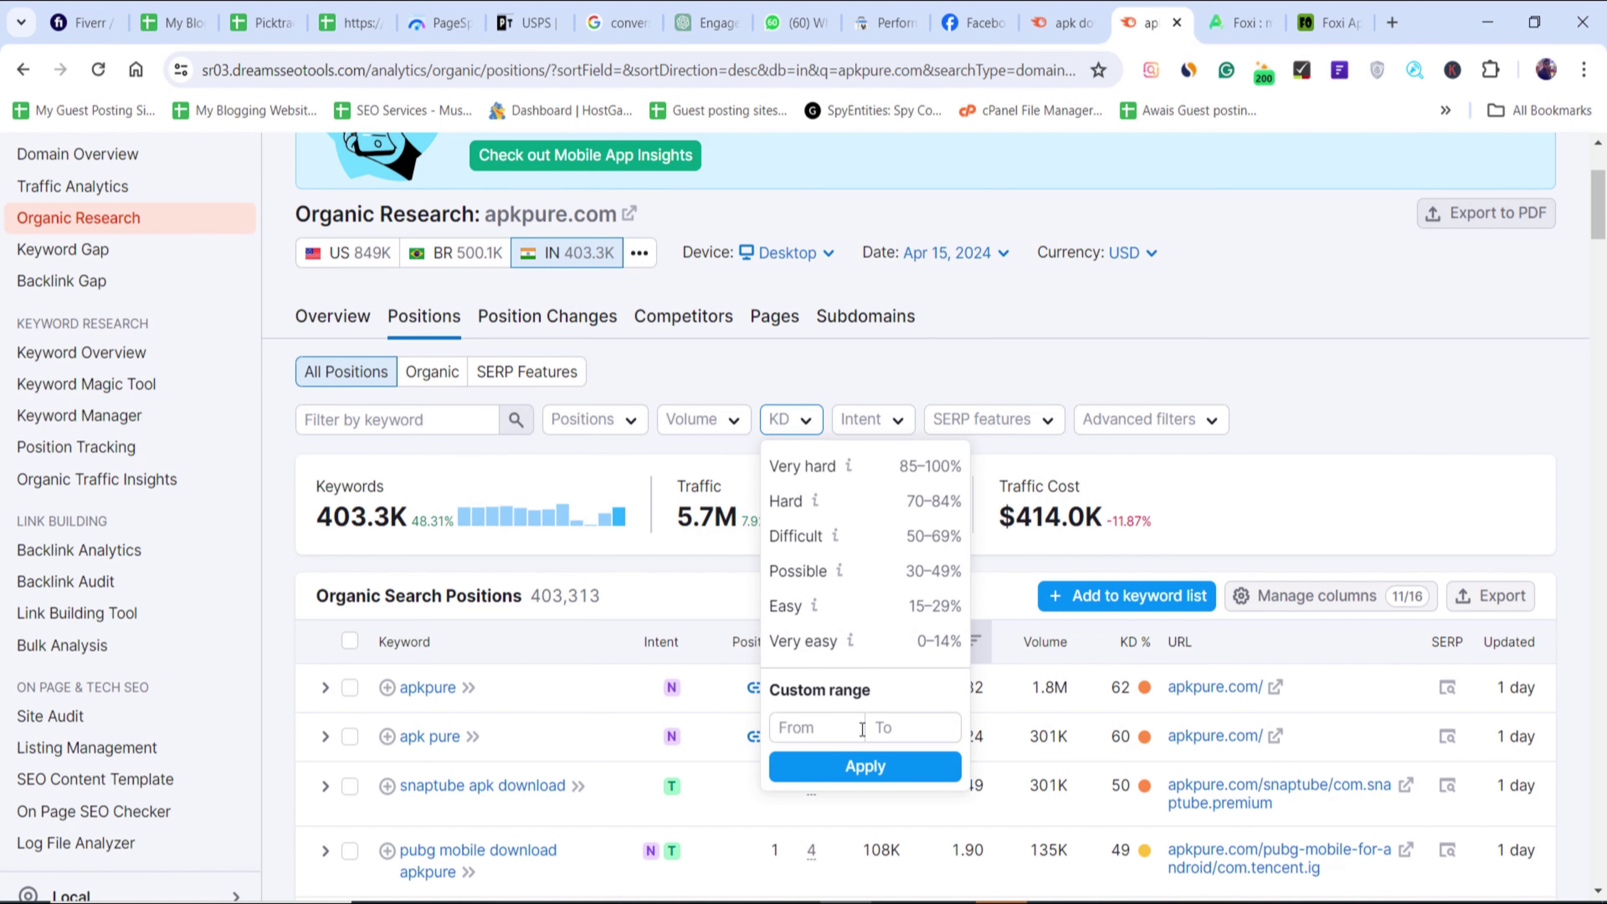
left_click(886, 724)
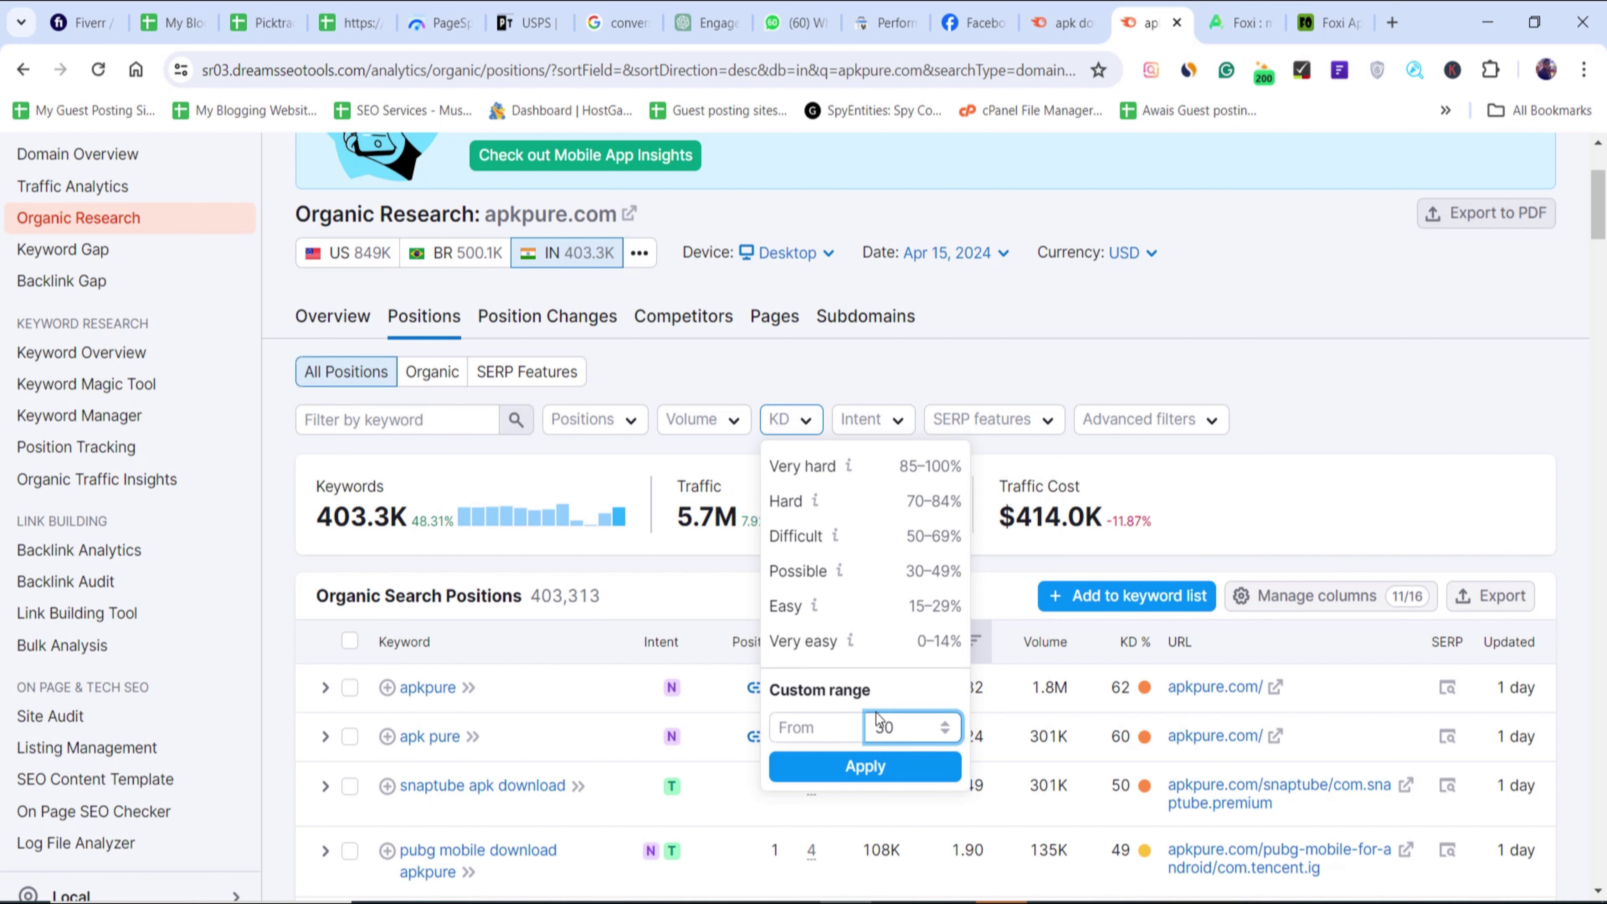
left_click(875, 769)
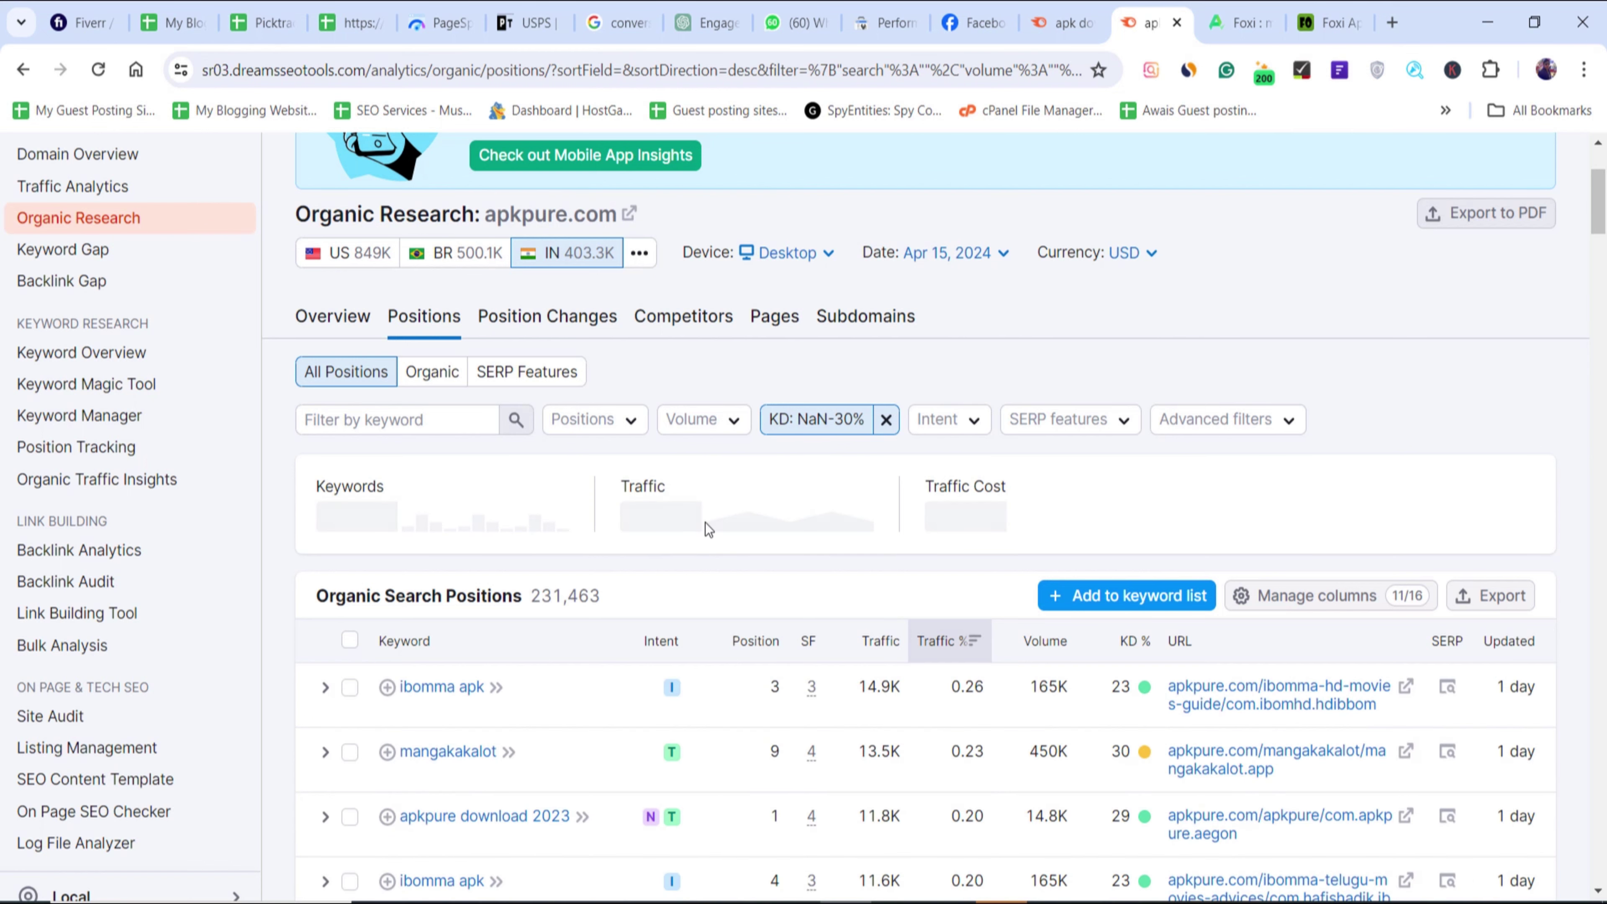
- Filter the apkpure.com keyword positions by the term "download"
scroll(756, 511, "down", 2)
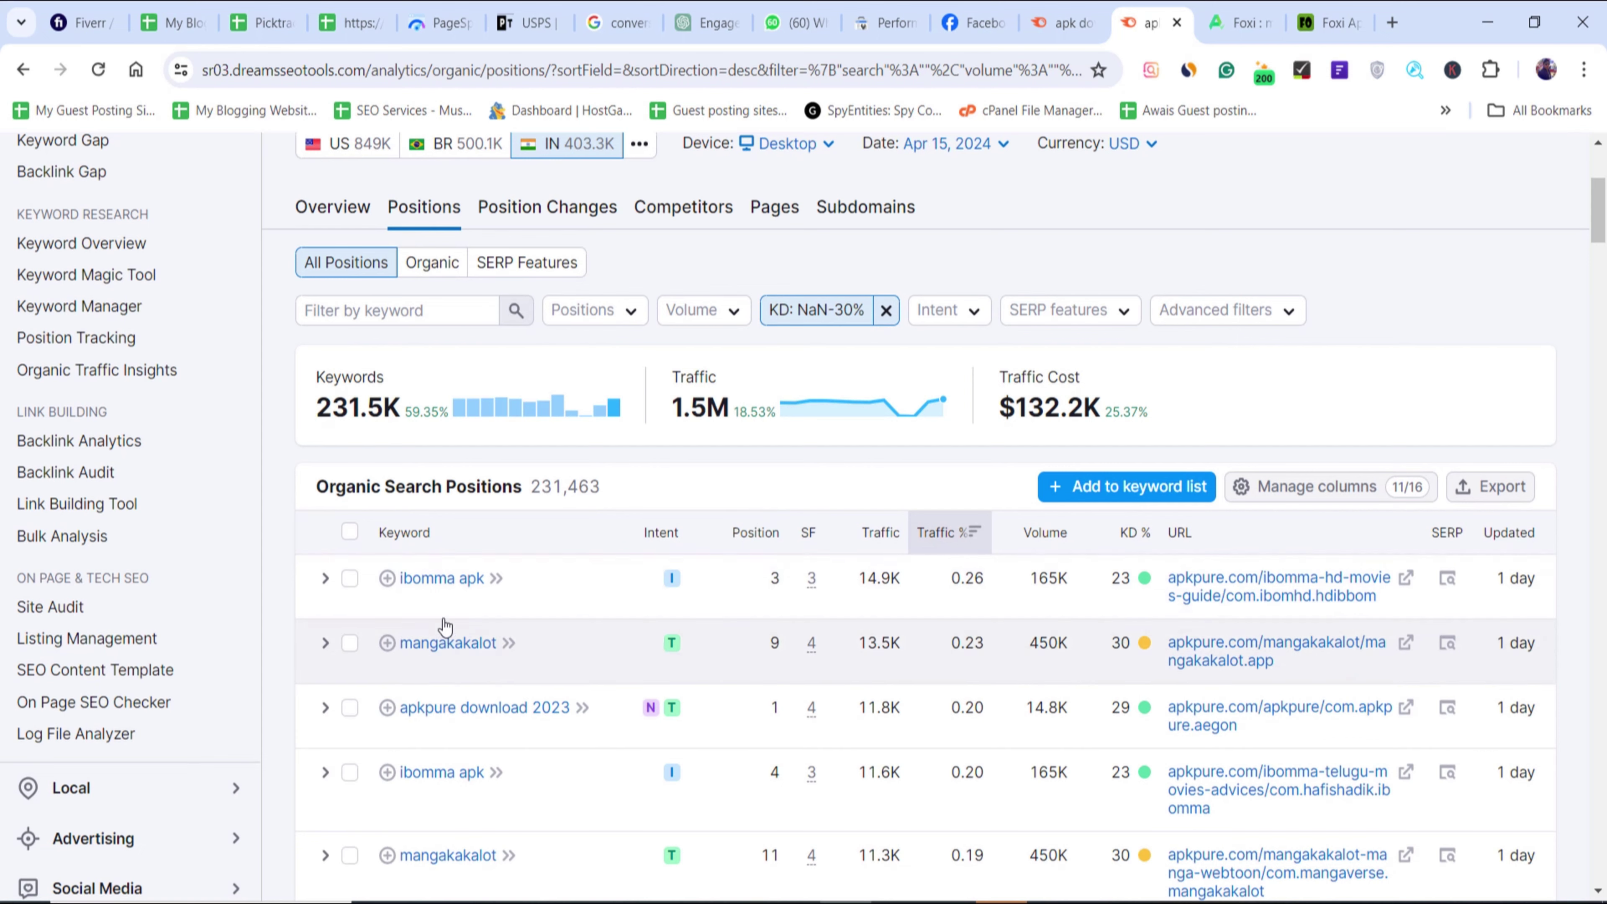
scroll(490, 599, "down", 4)
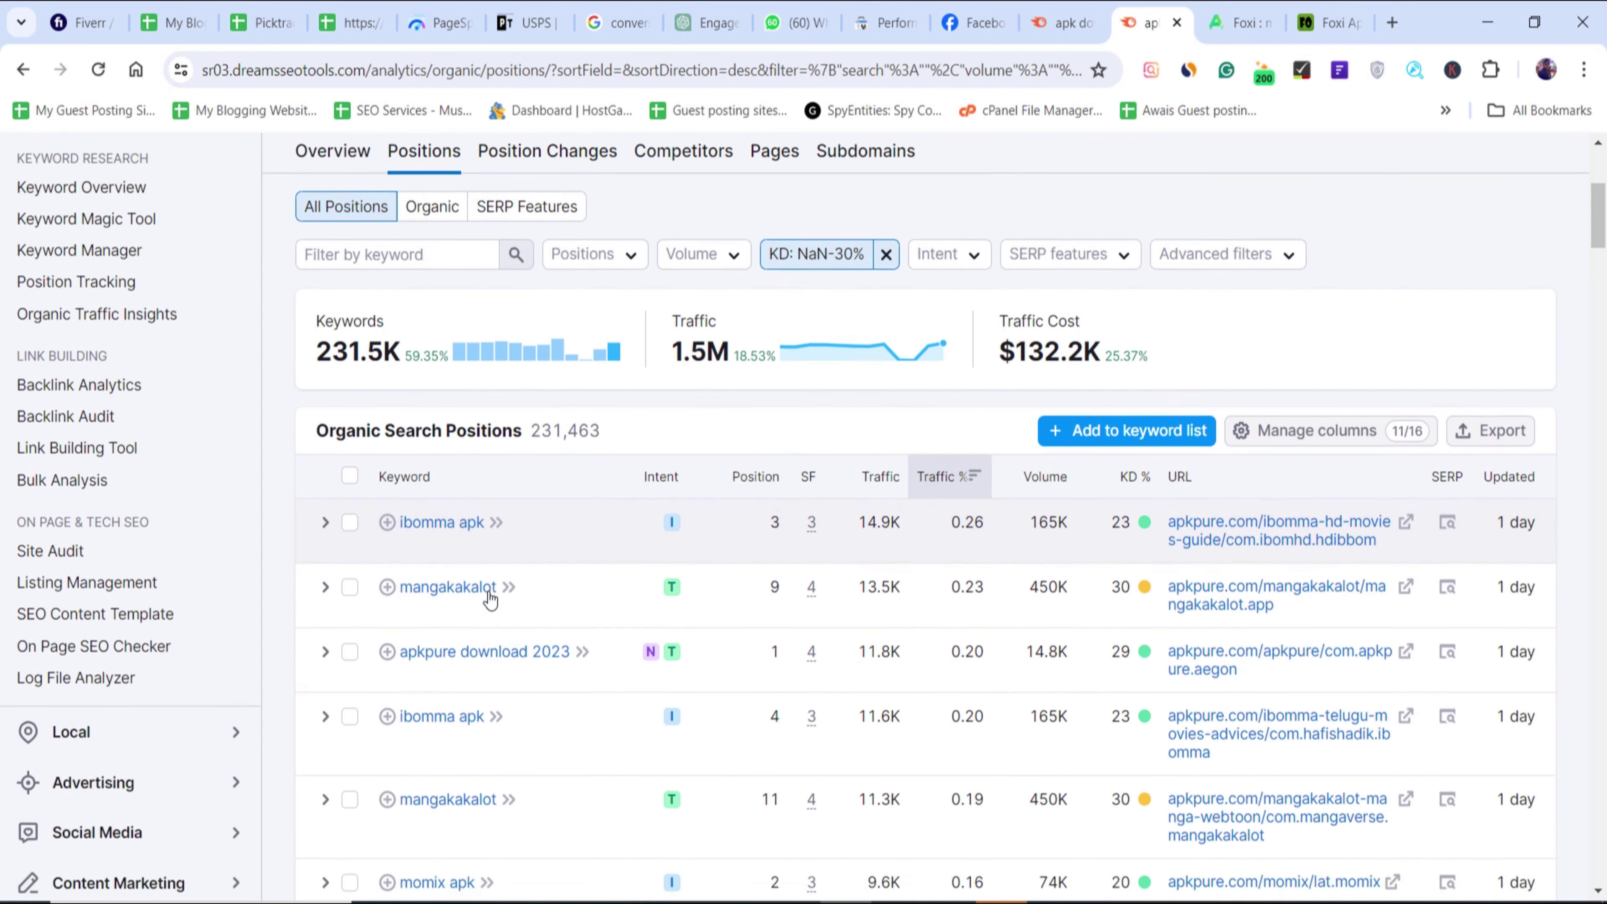
scroll(570, 598, "up", 10)
scroll(579, 601, "down", 7)
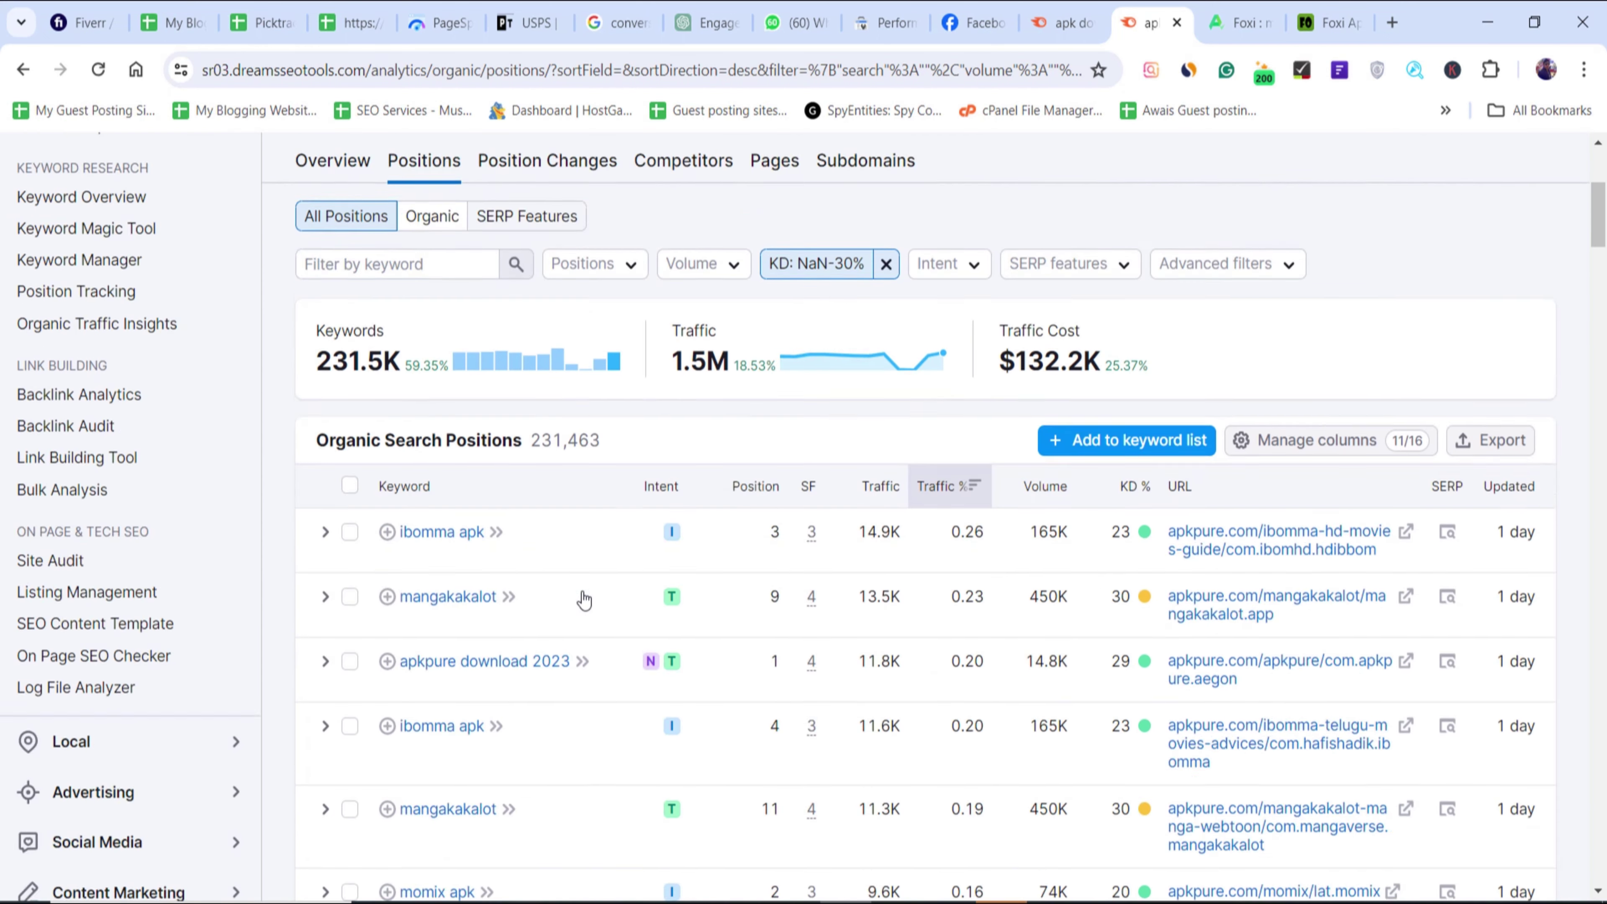
scroll(811, 439, "up", 2)
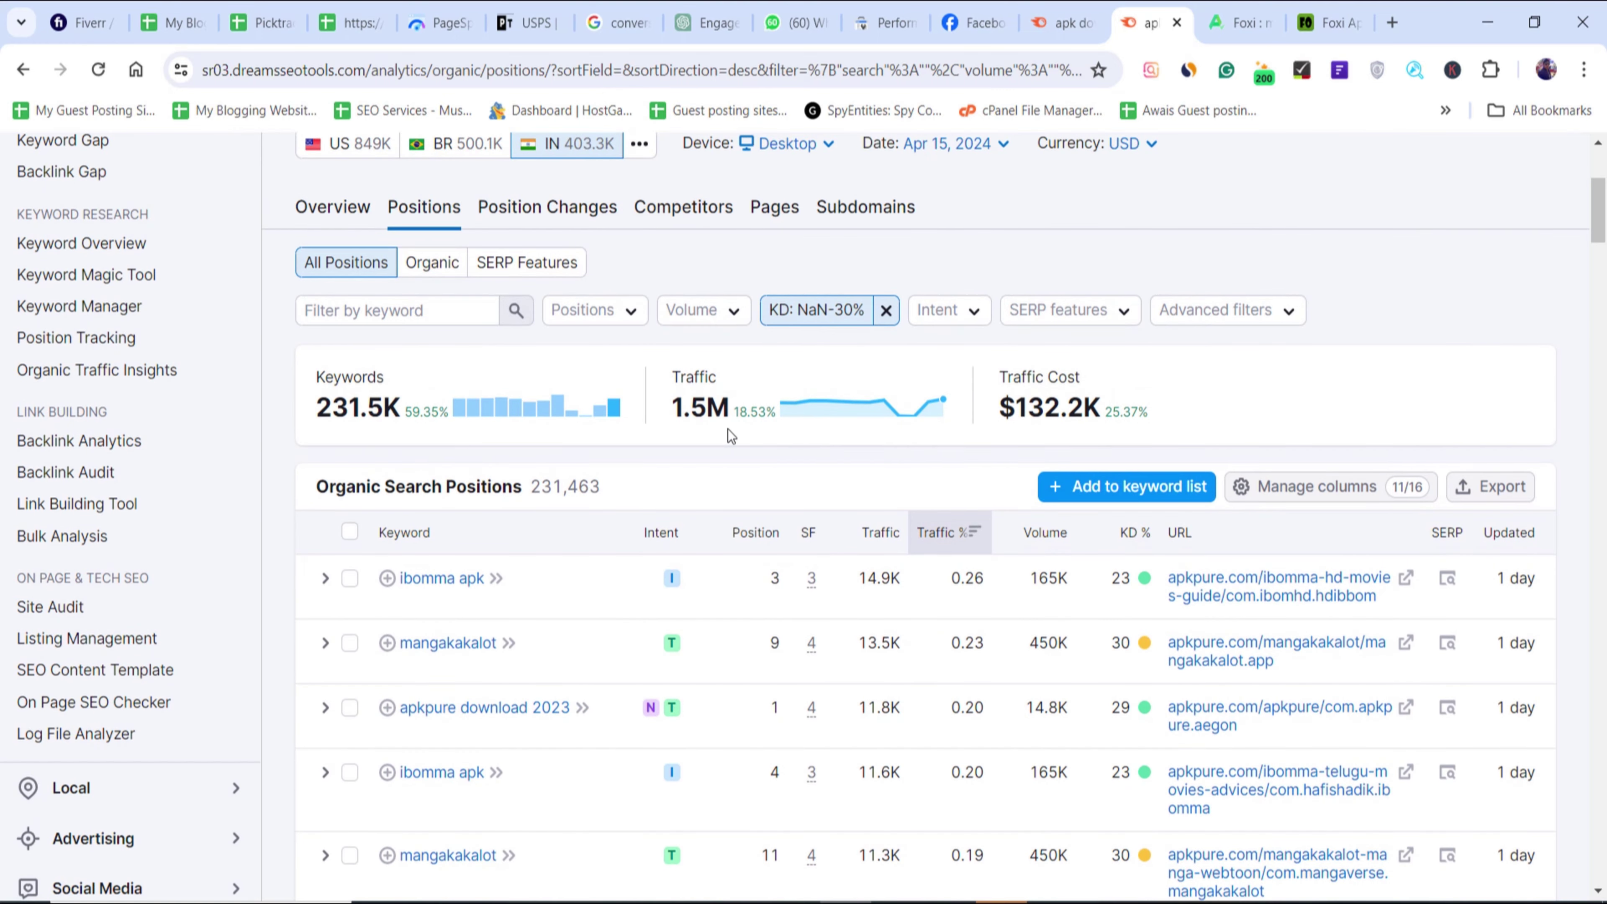
left_click(406, 315)
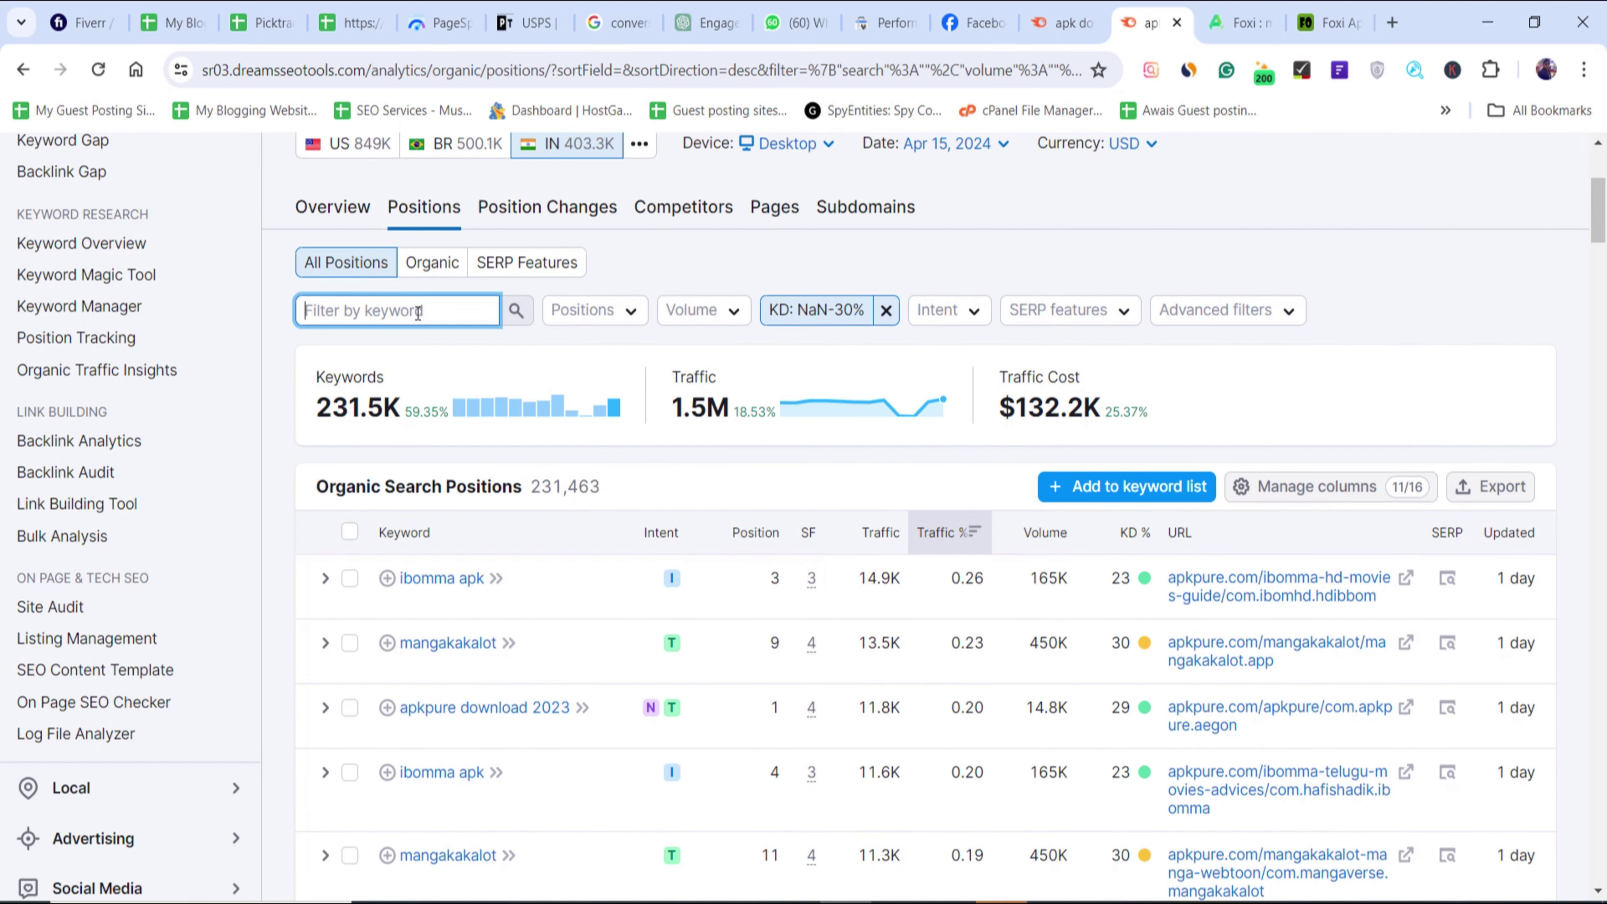
type("apk")
key("ctrl+a")
type("dow")
key("Return")
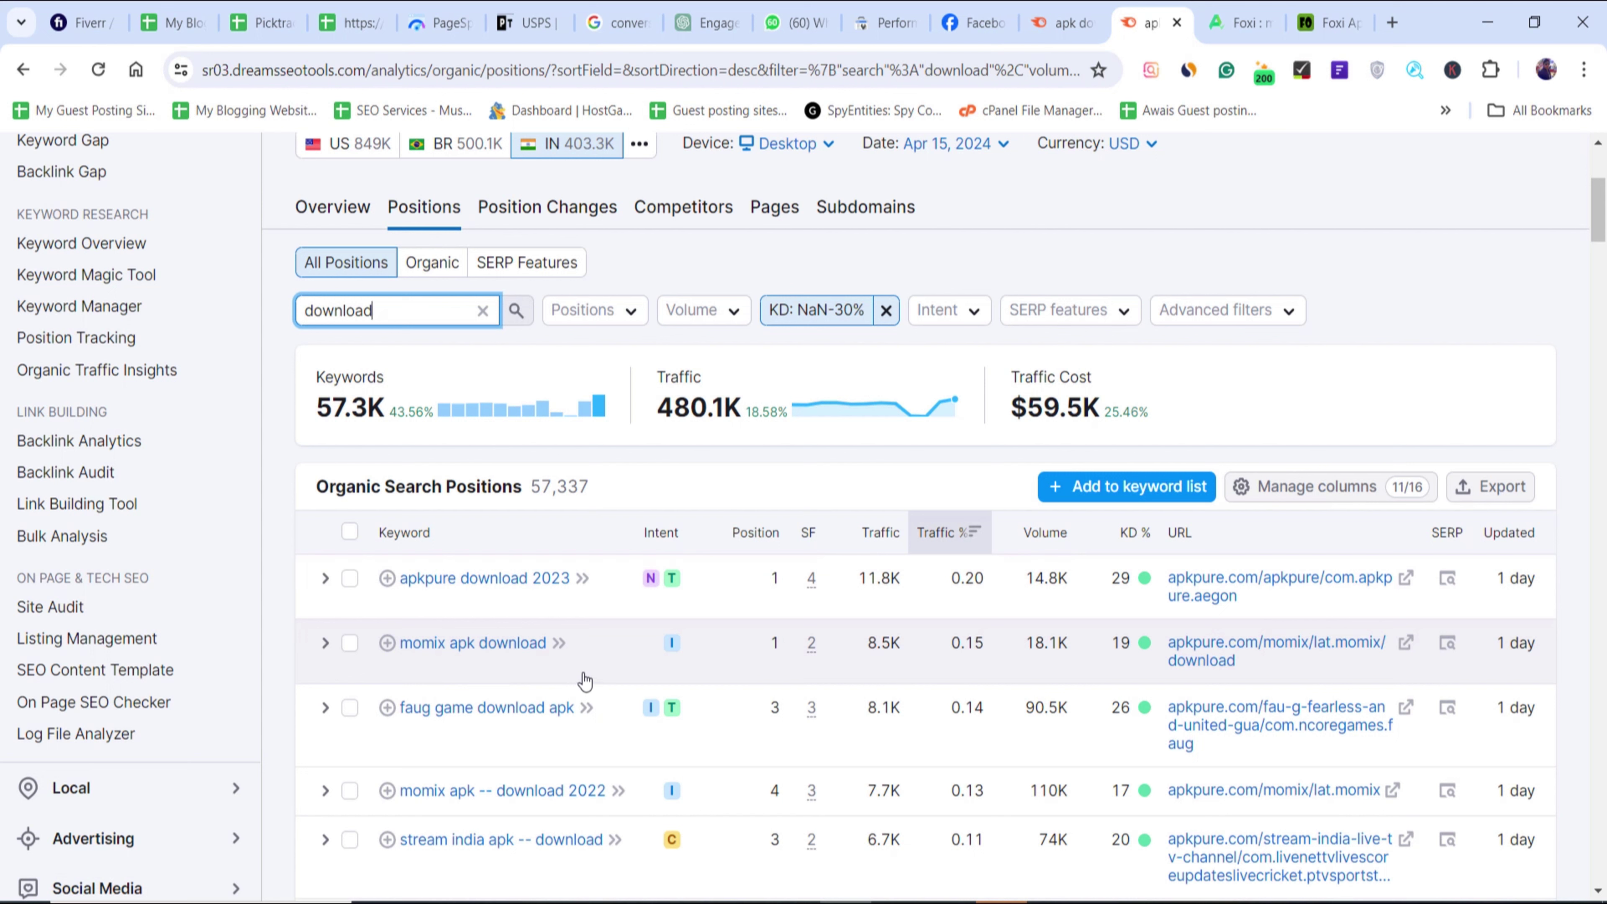
- Examine the search volume, difficulty, ranking URLs and total count of apkpure.com's low-difficulty download keywords
mouse_move(678, 656)
mouse_move(1041, 657)
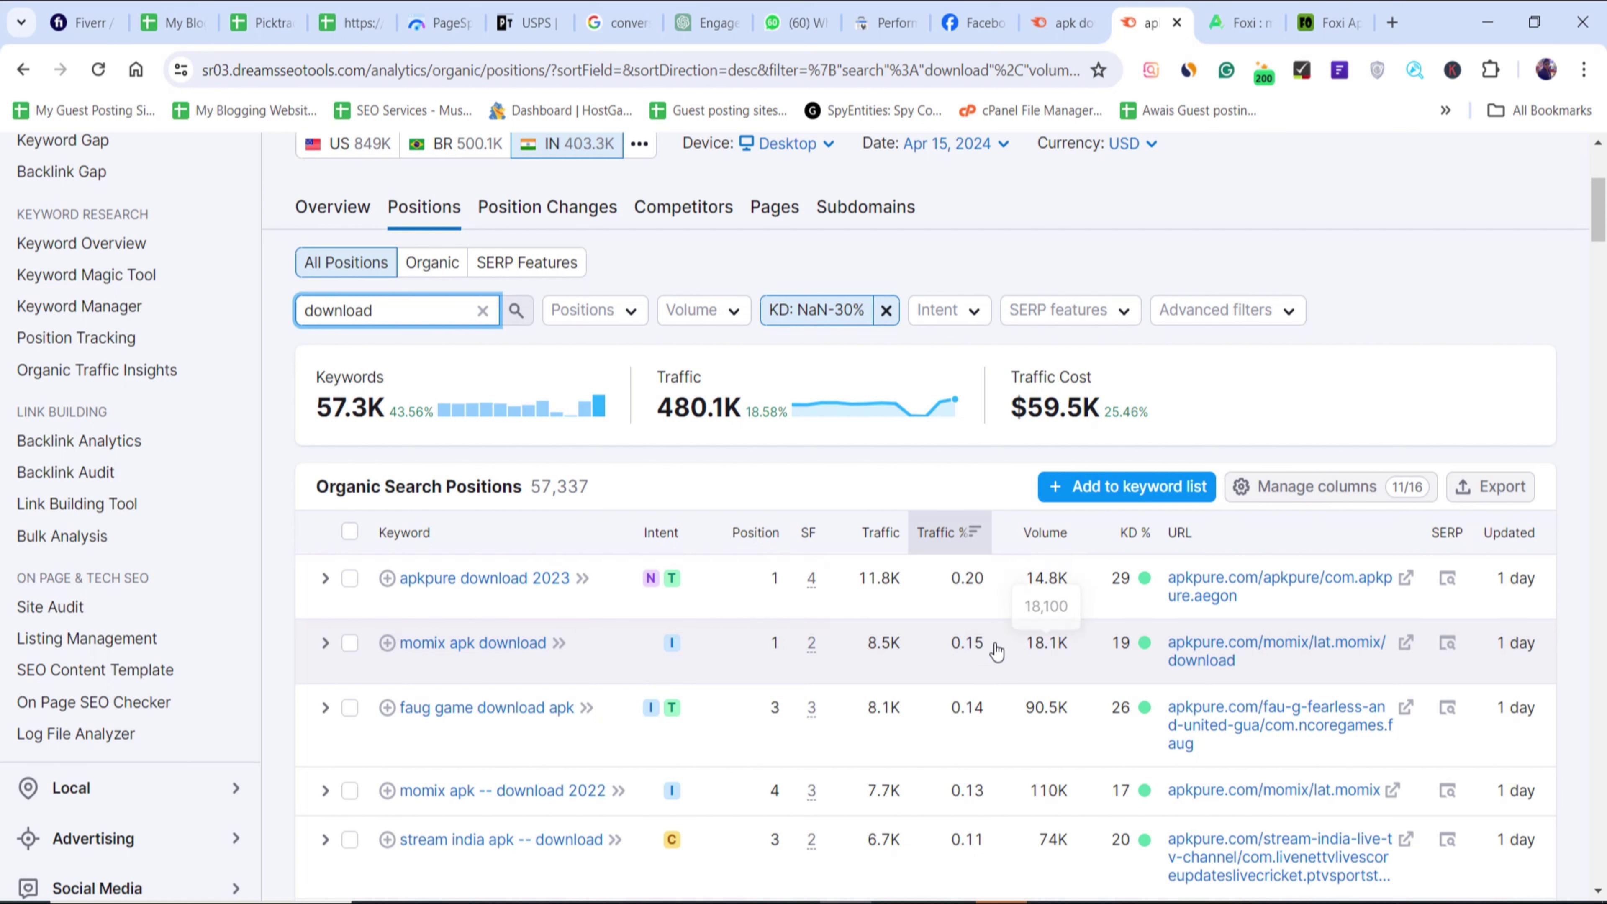
mouse_move(1142, 651)
scroll(671, 646, "down", 3)
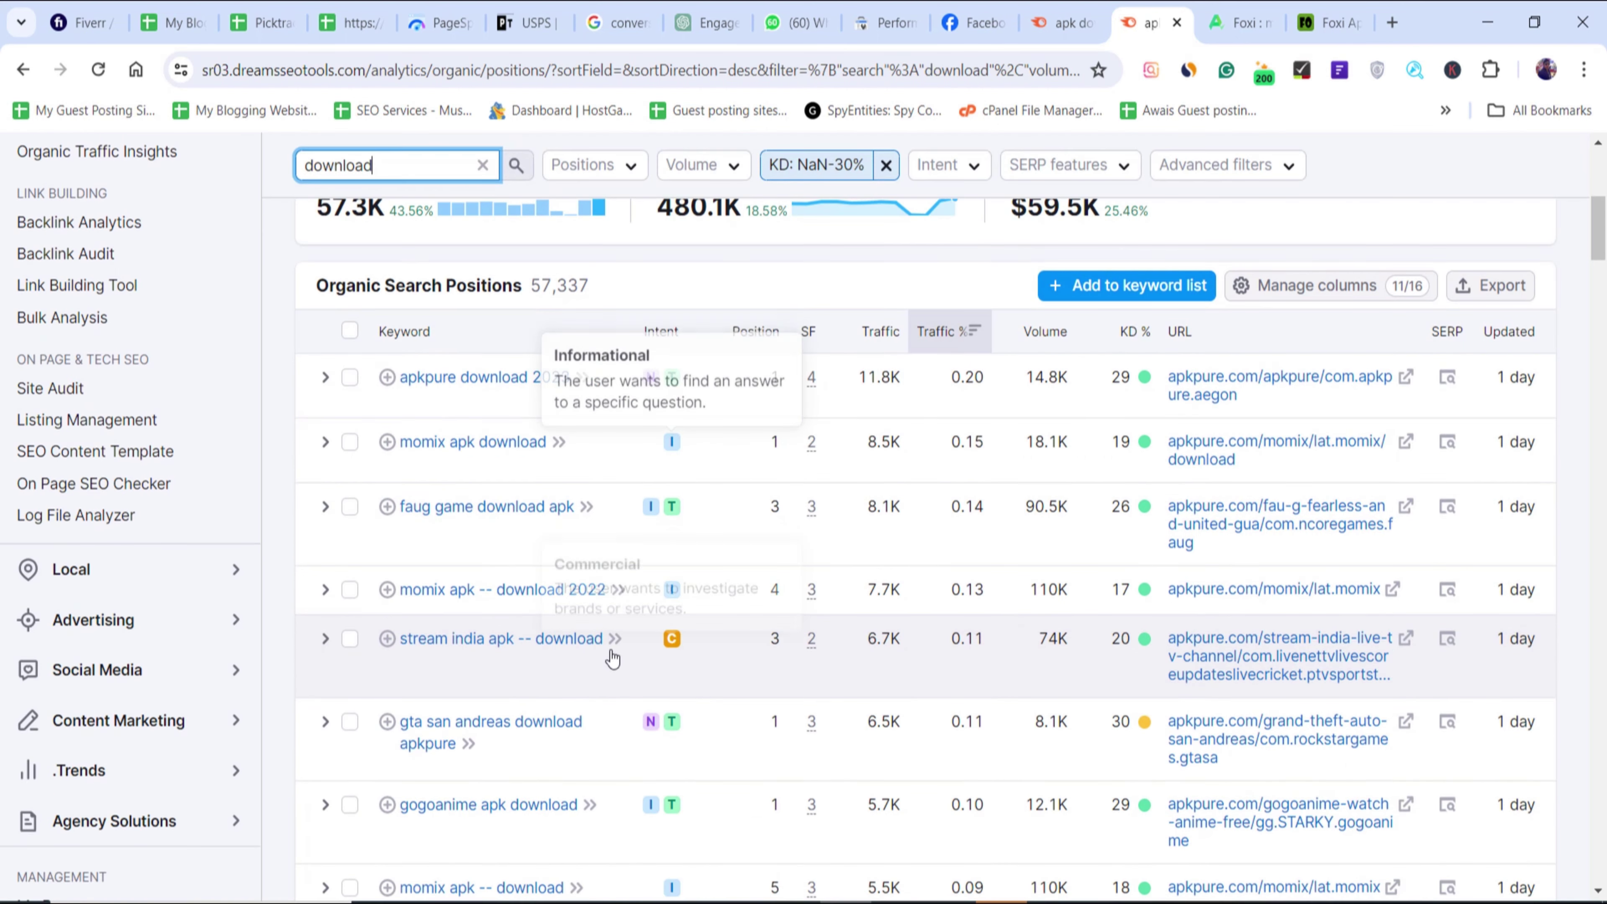
scroll(542, 568, "up", 5)
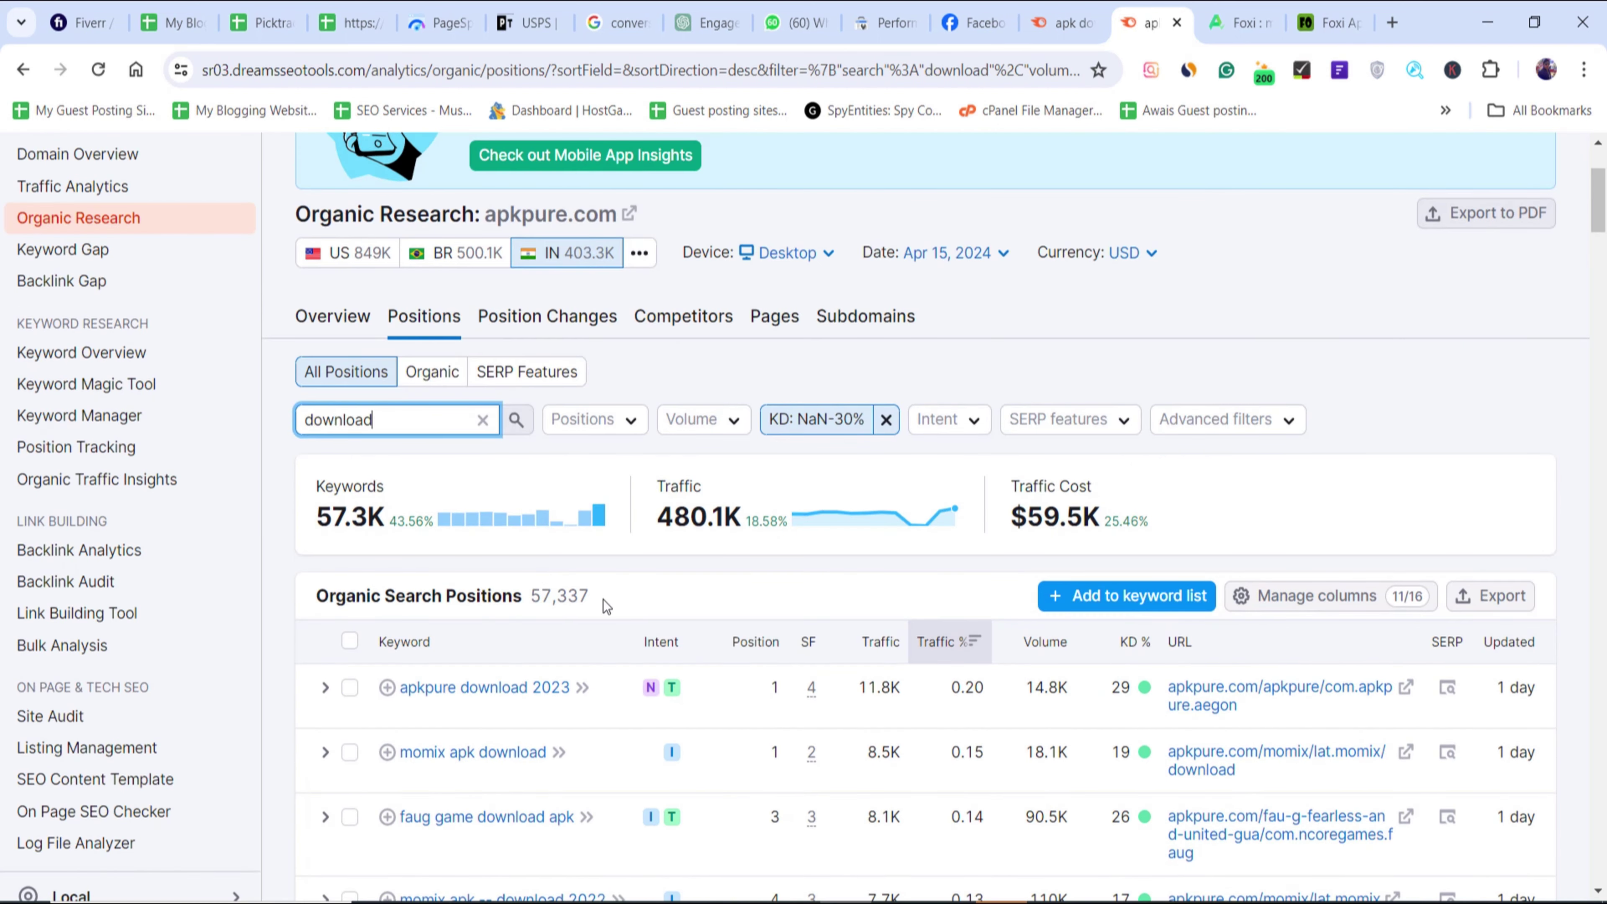
left_click_drag(602, 599, 523, 602)
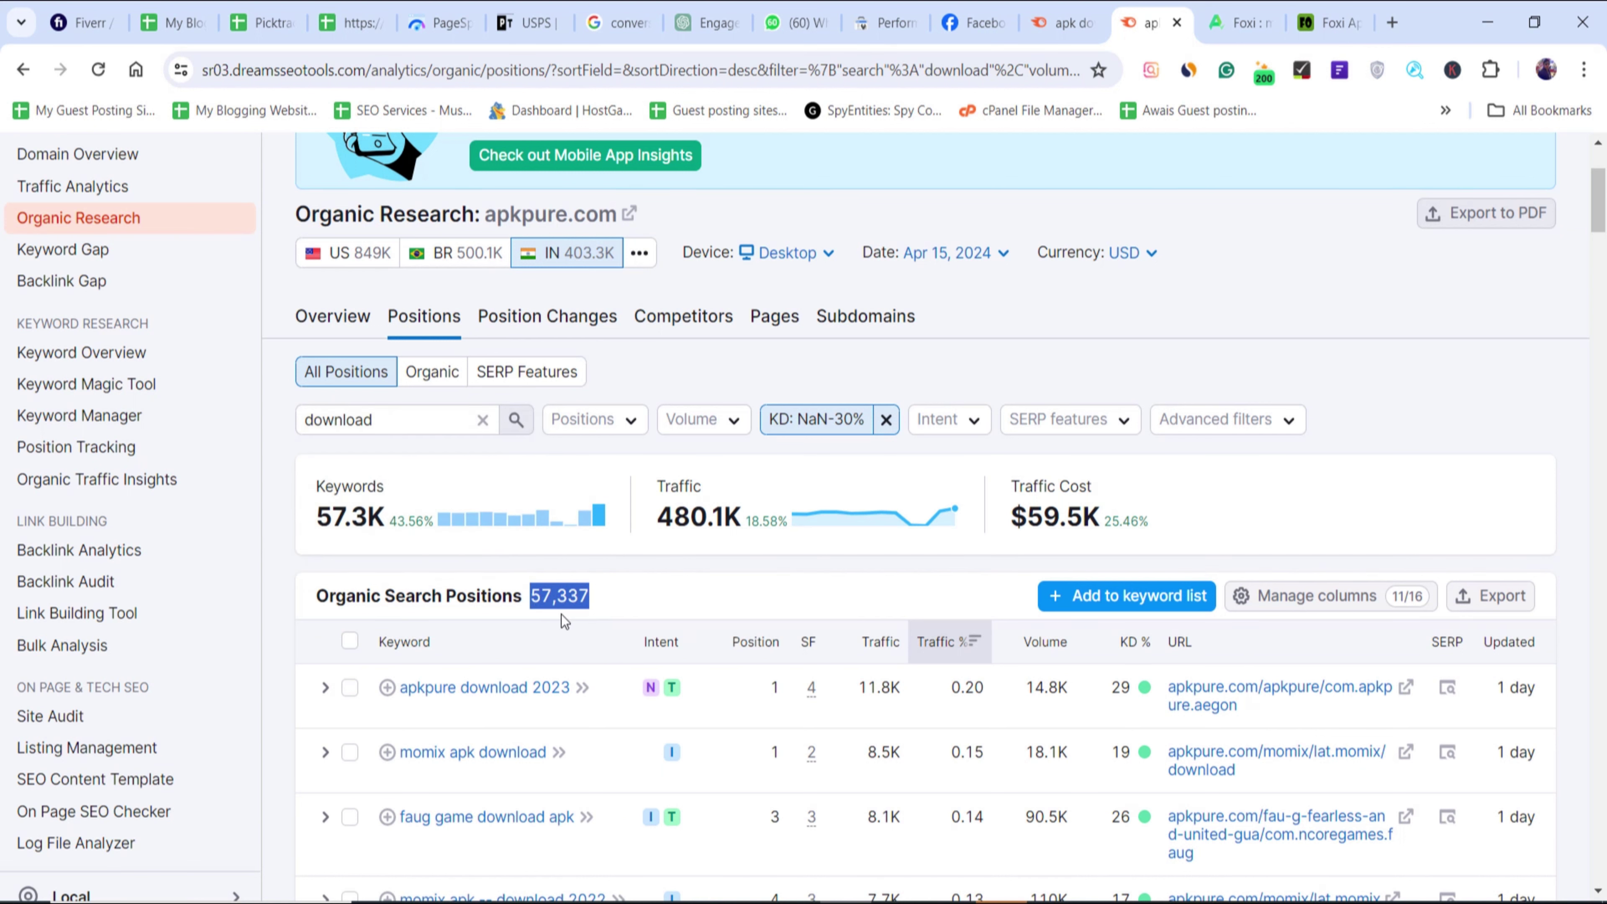
left_click(627, 597)
scroll(633, 608, "down", 12)
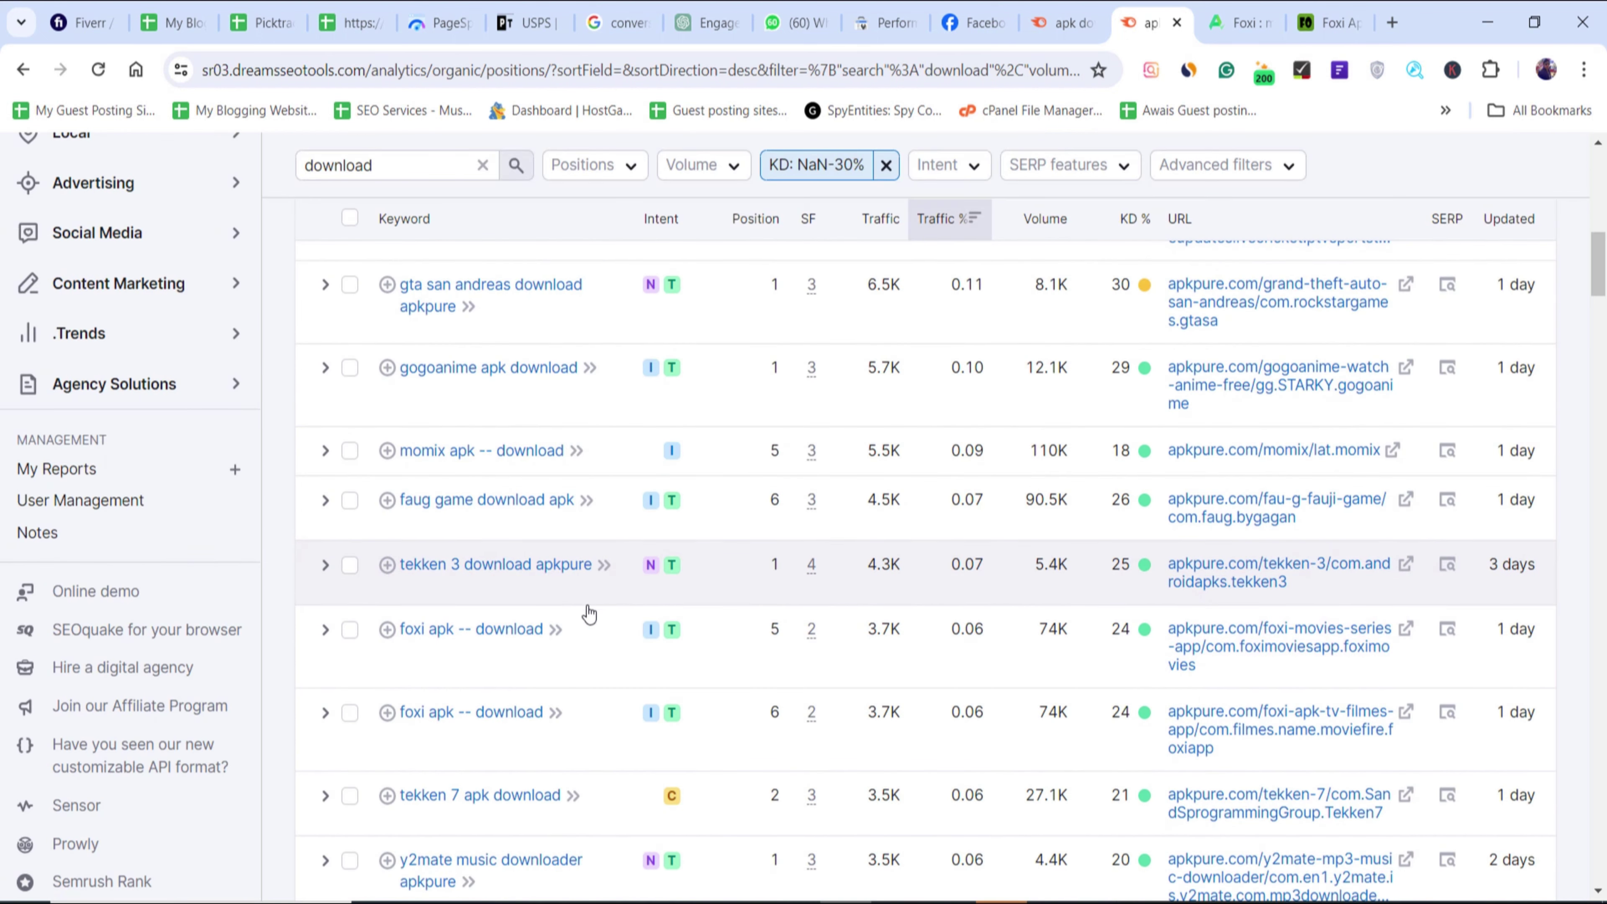
scroll(581, 568, "down", 7)
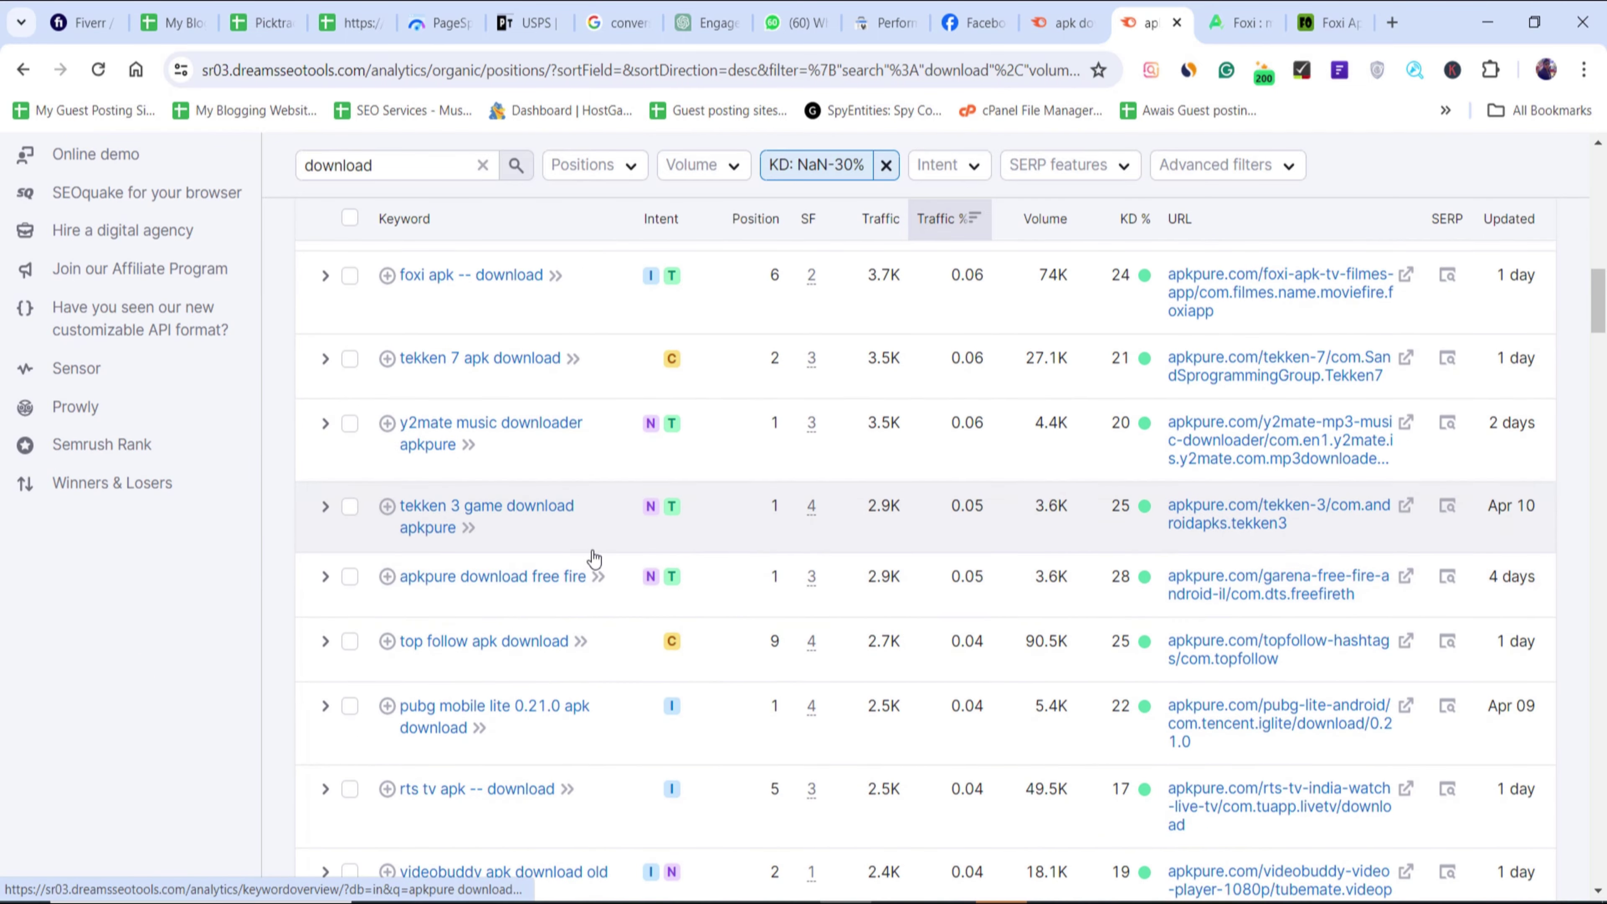
scroll(585, 583, "down", 7)
scroll(583, 597, "up", 14)
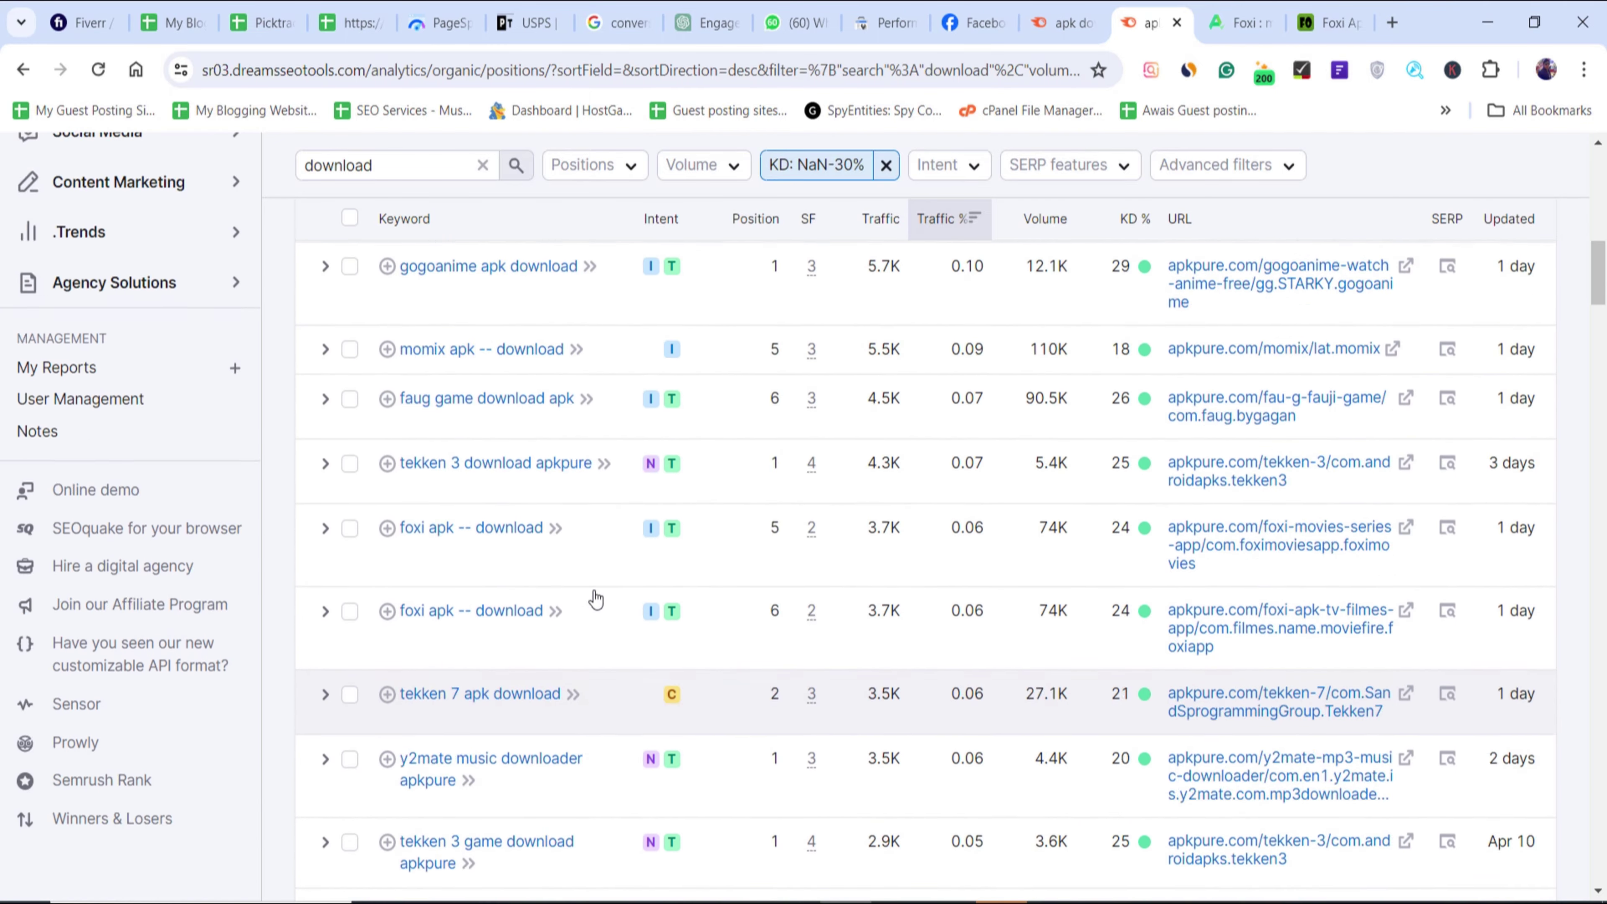
scroll(598, 599, "up", 12)
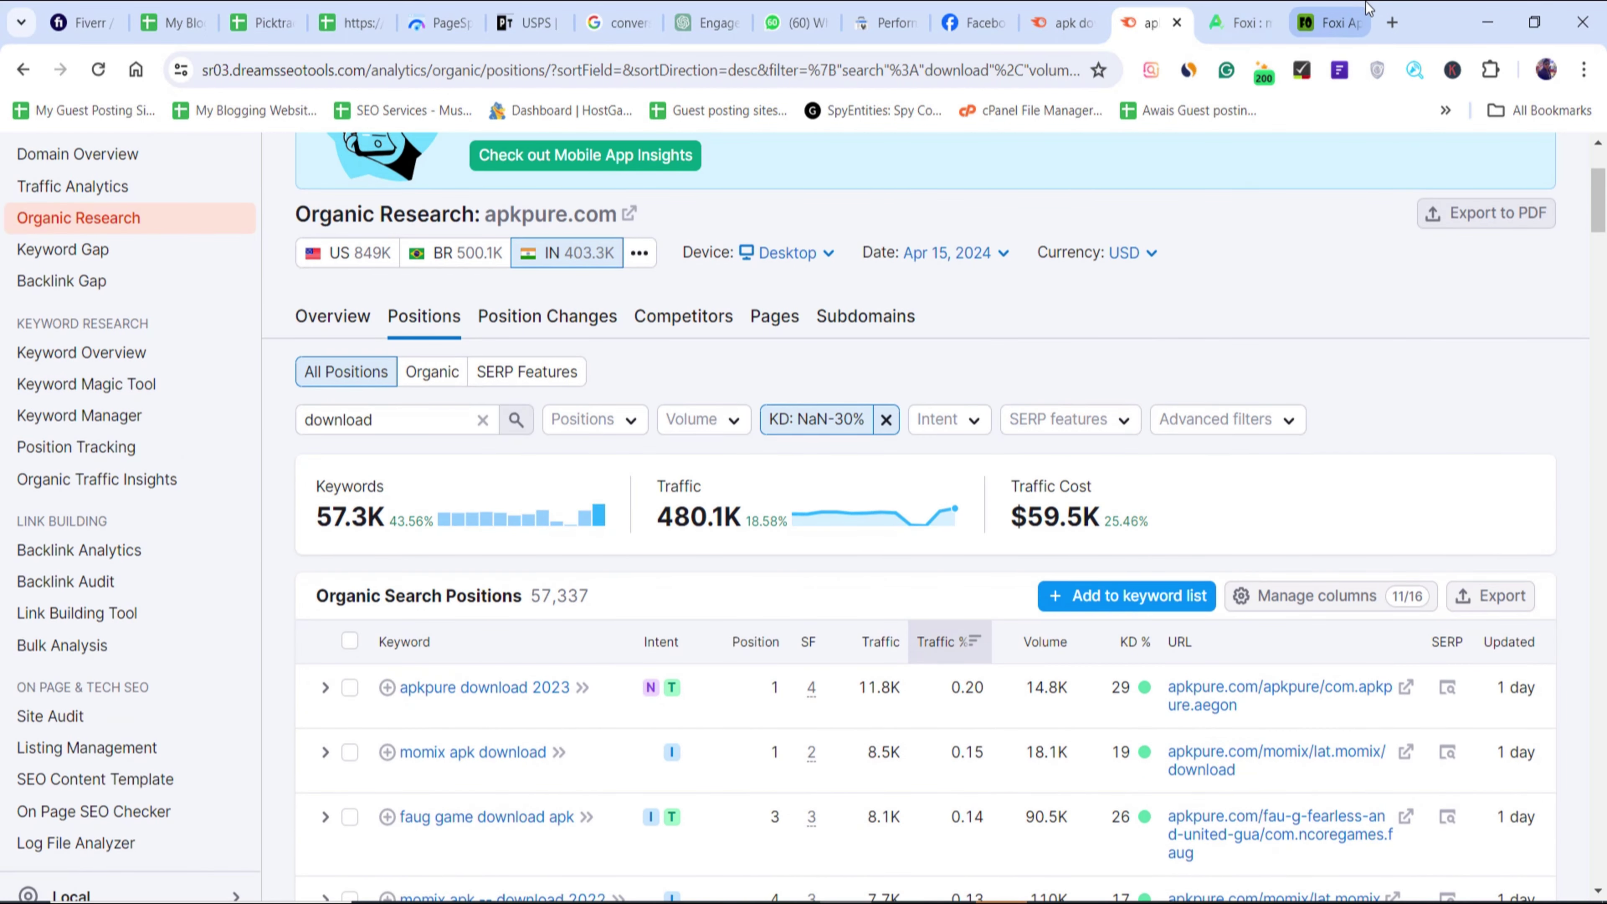
- Replace the apkpure.com Foxi page with the Reddit r/SEO thread about banned websites and take the site's address from it
left_click(1250, 8)
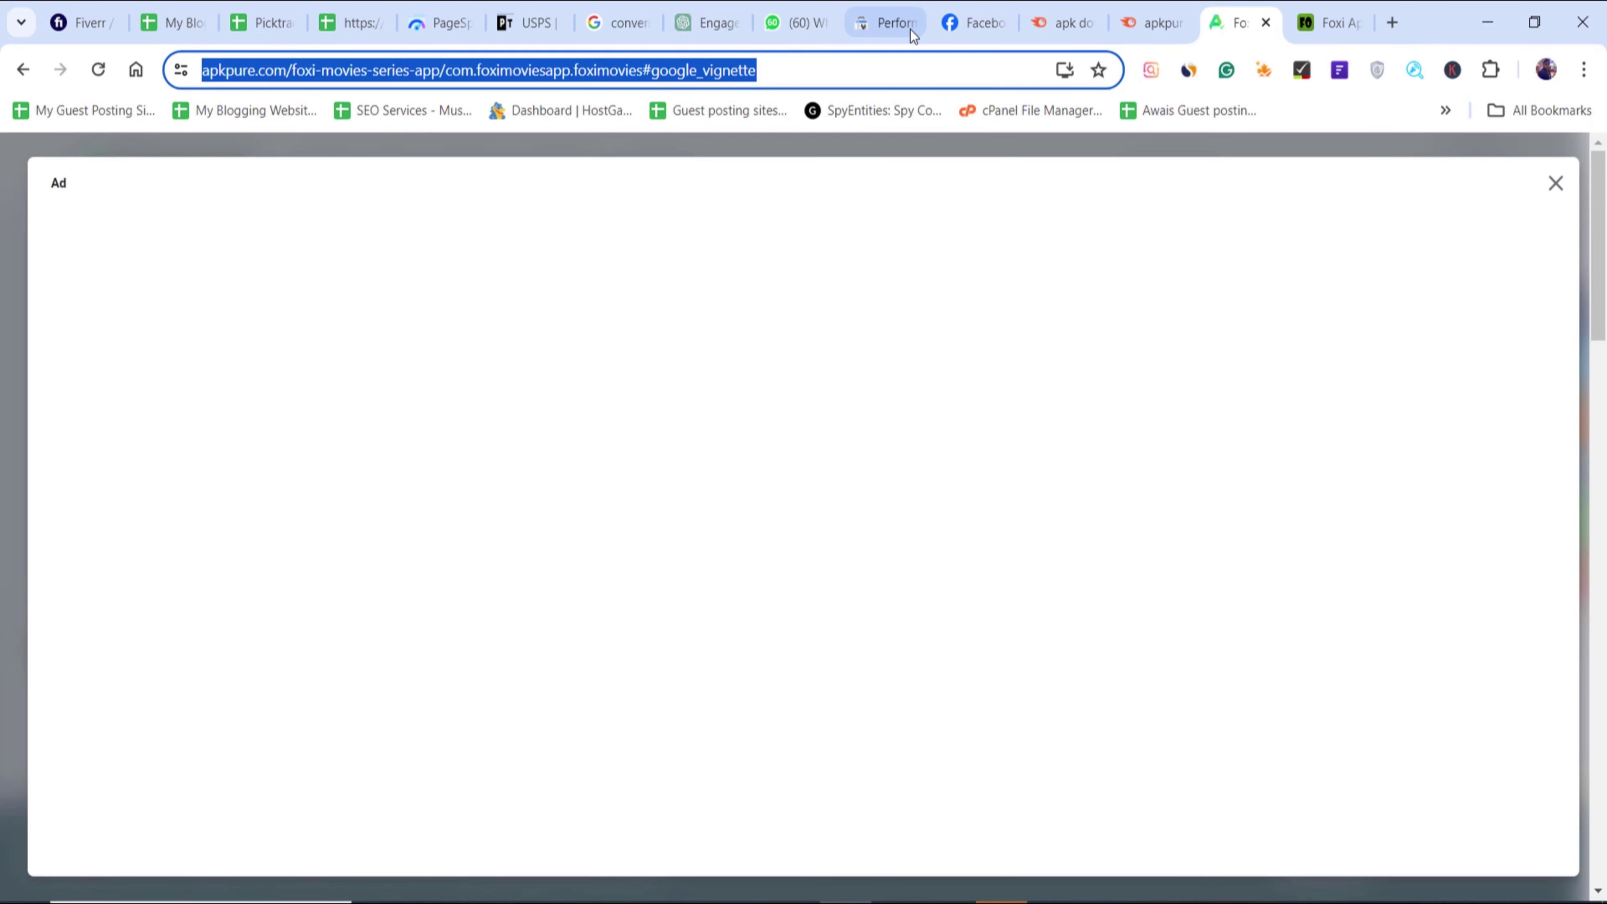
type("q")
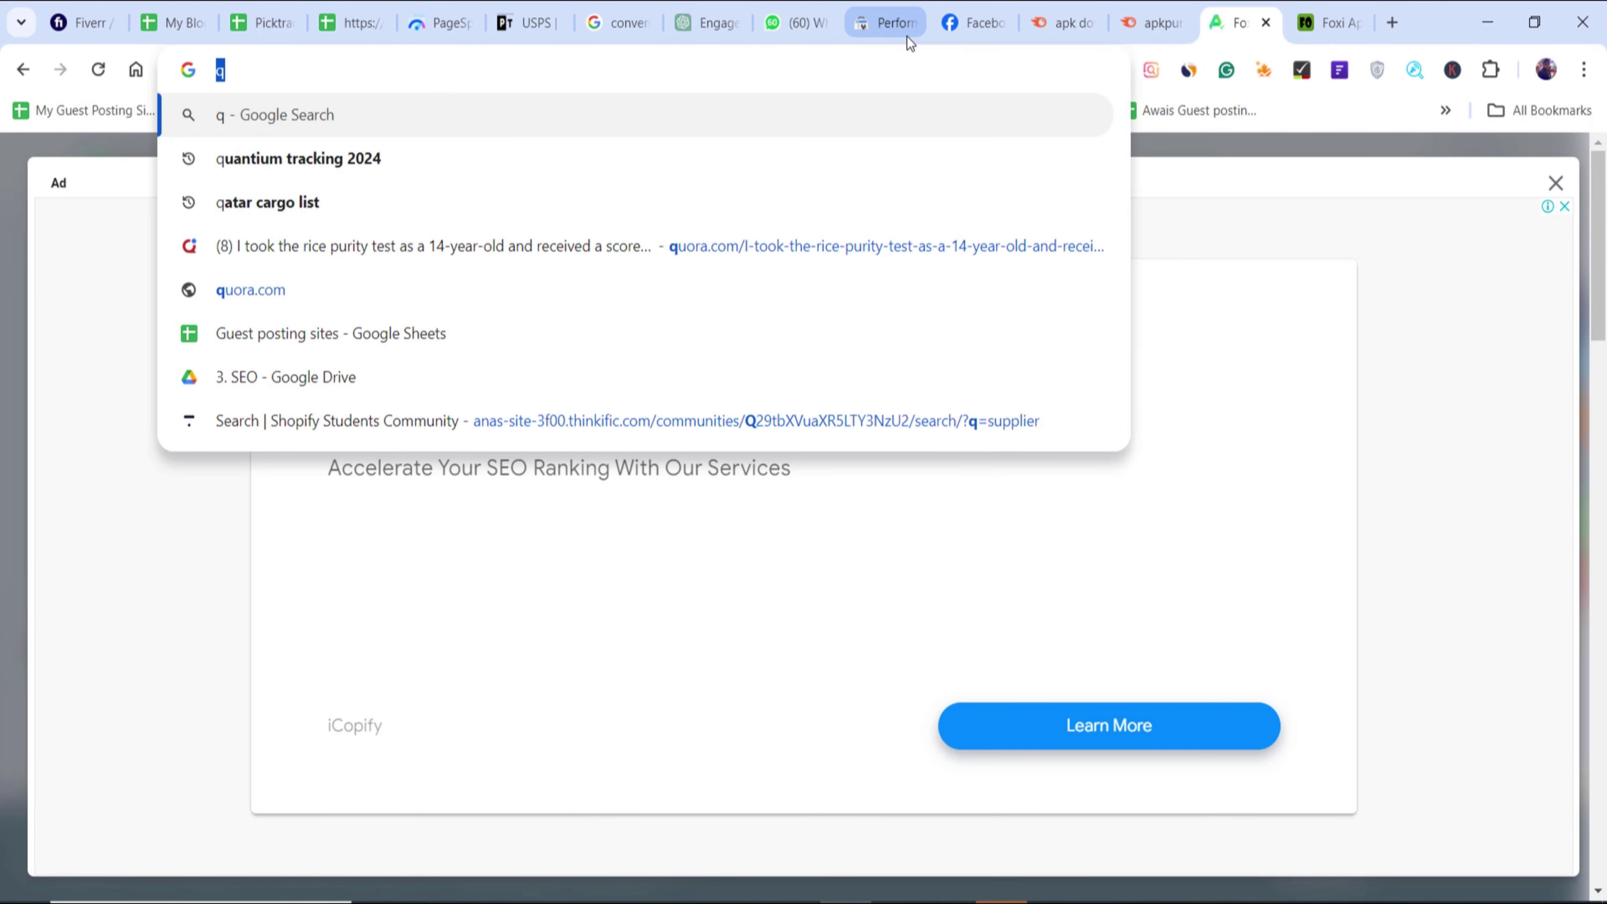
key("BackSpace")
type("reddit.com/r/SEO/comments/18z60c8/what_will_you_do_if_your_website_is_banned_by_the/")
key("Return")
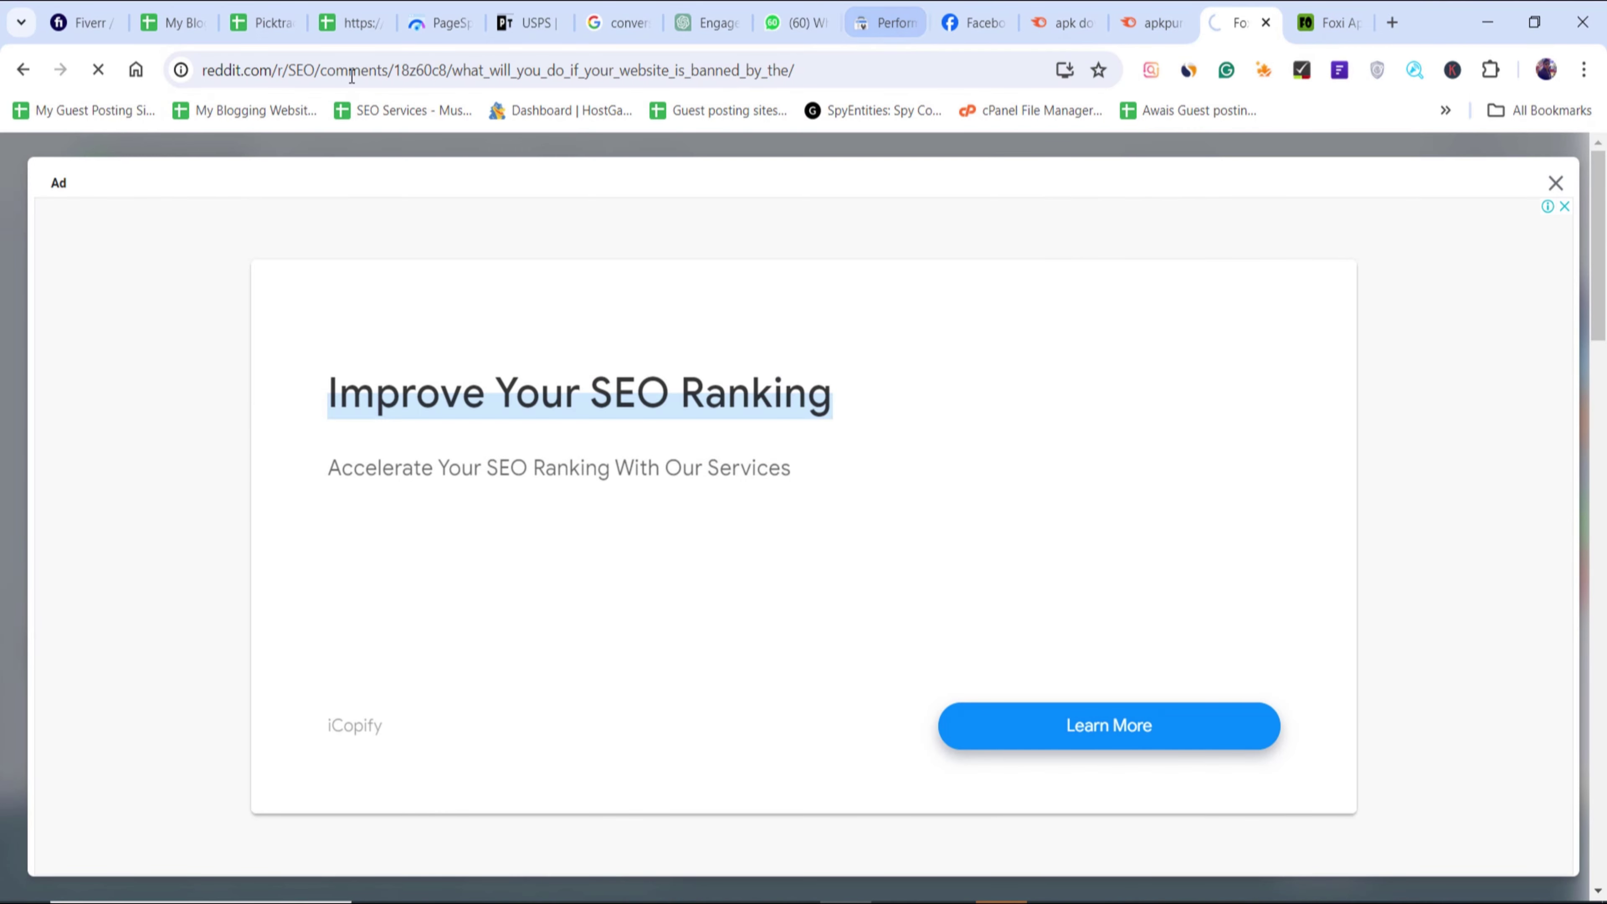
left_click(289, 70)
key("BackSpace")
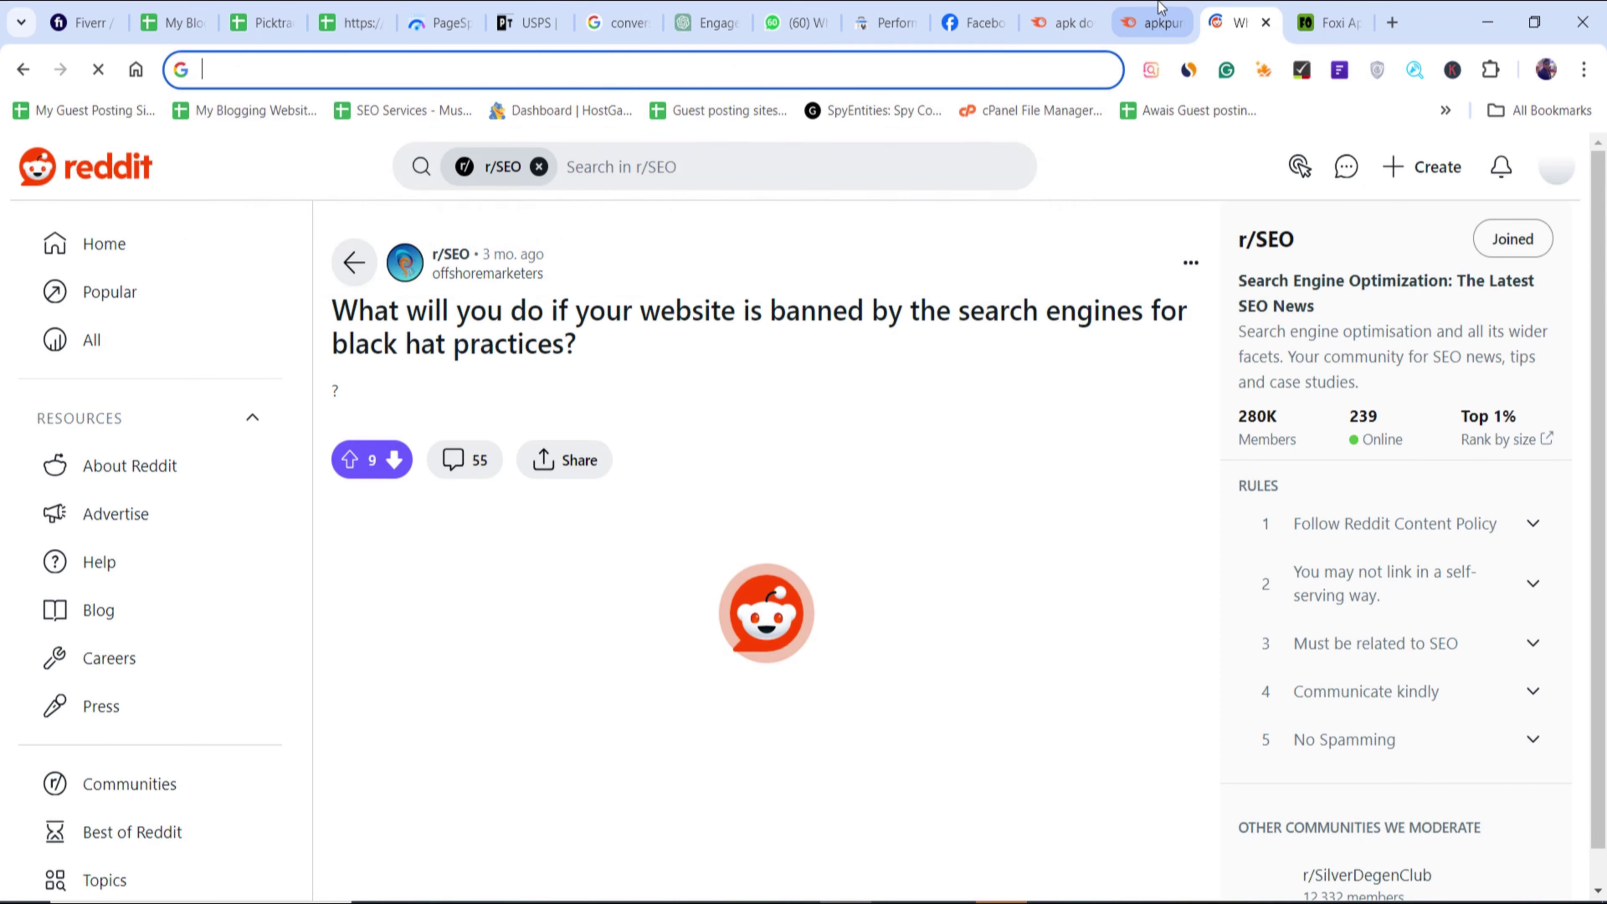
left_click(1149, 22)
left_click(473, 203)
key("ctrl+a")
type("https://reddit.com/")
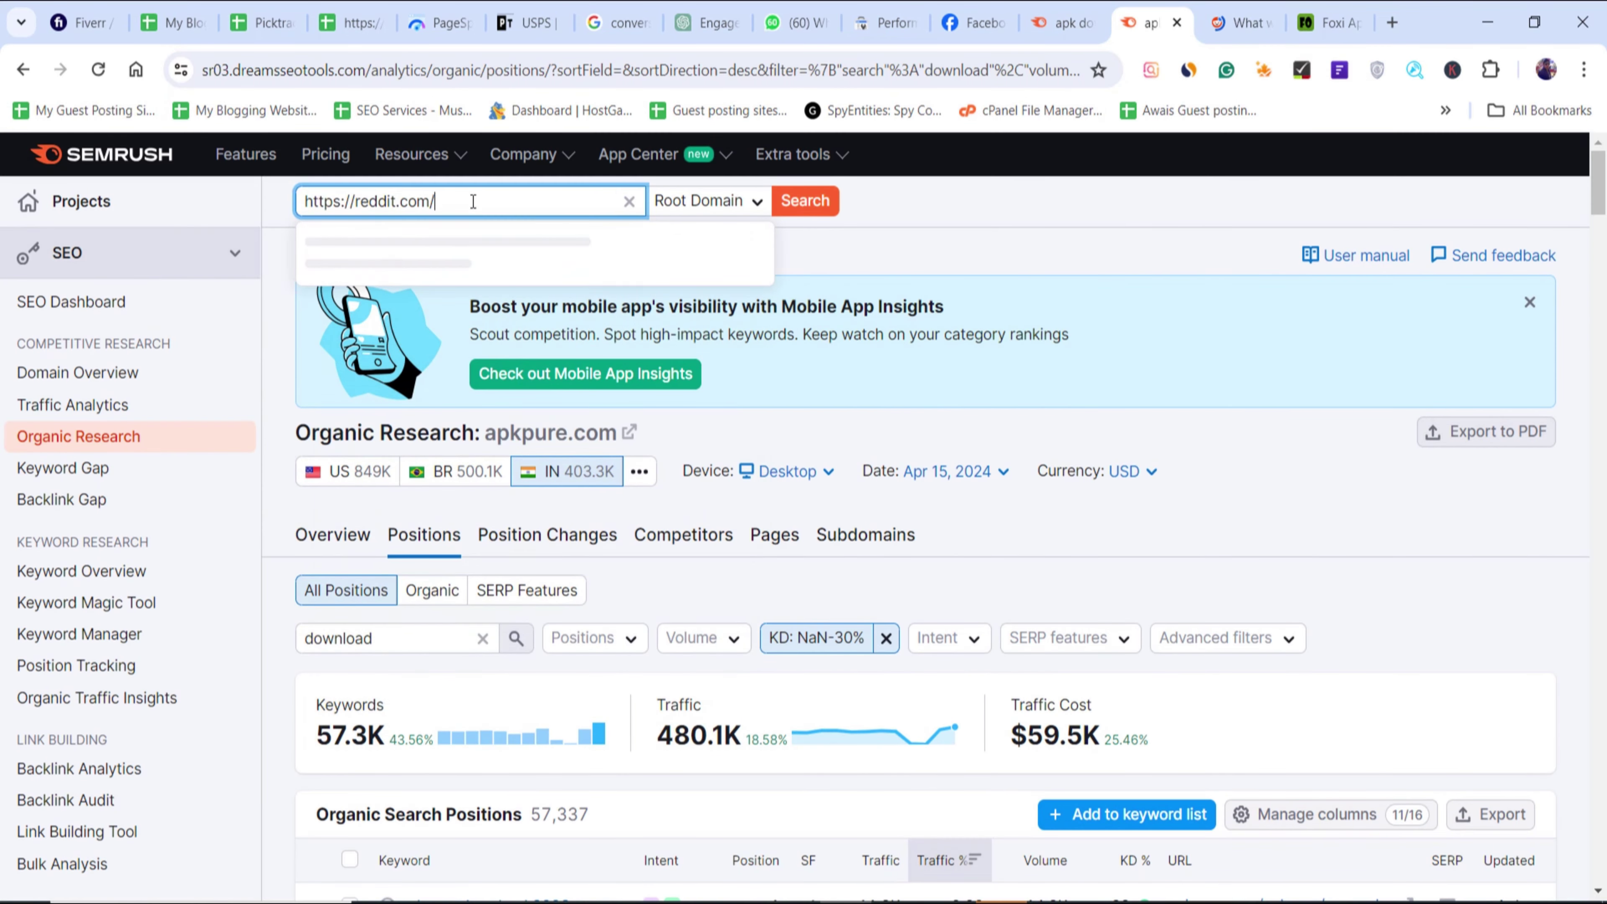
key("Return")
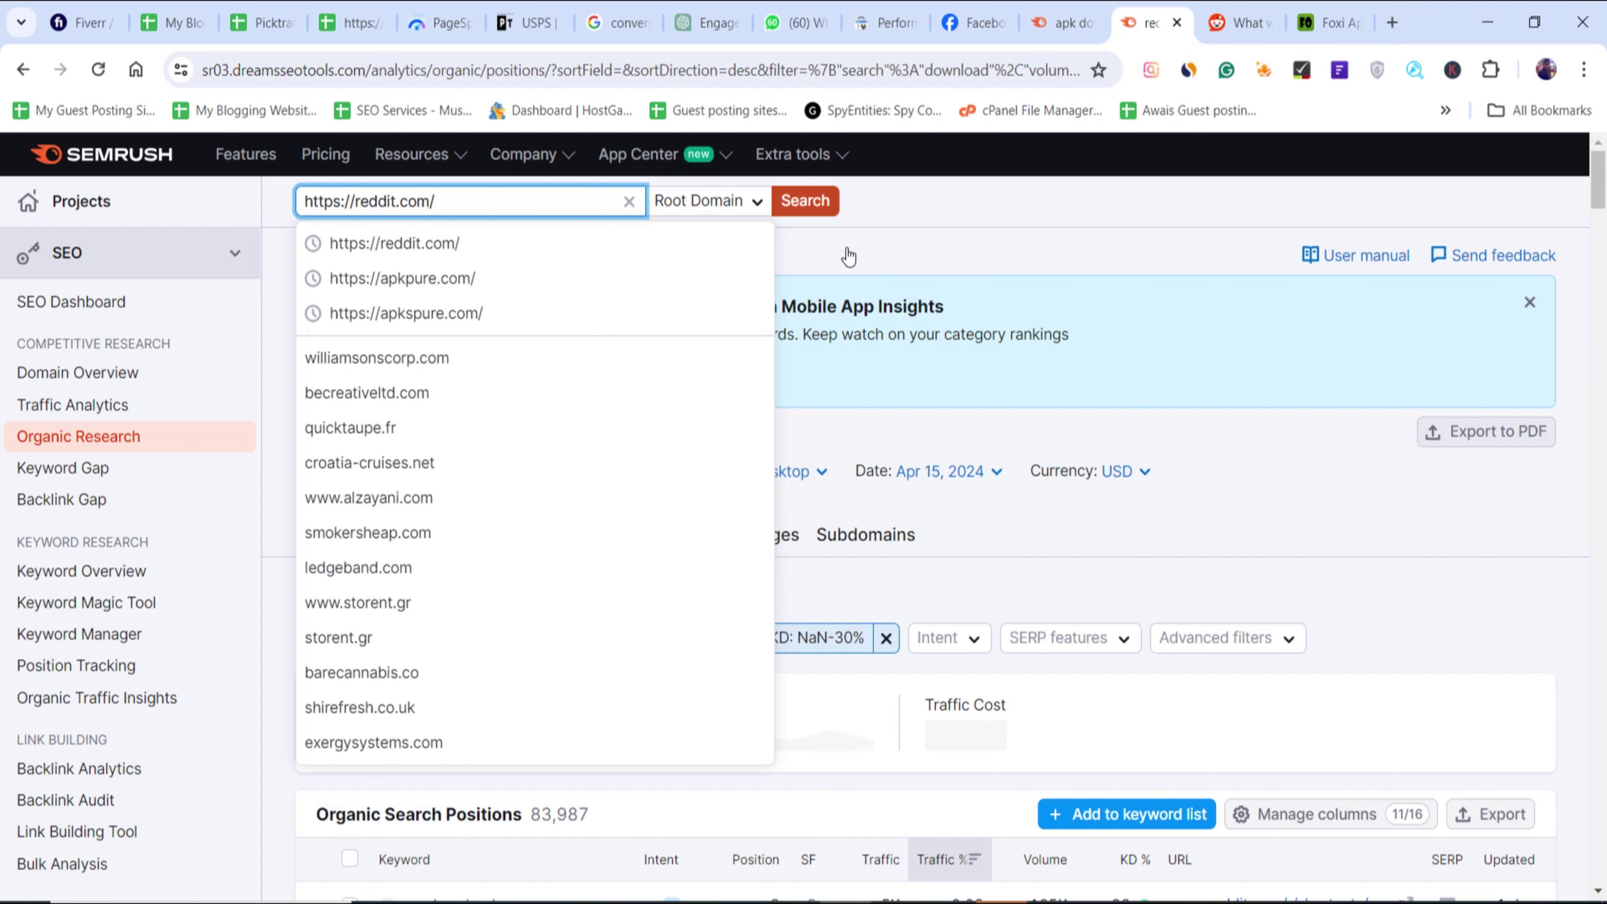
left_click(879, 266)
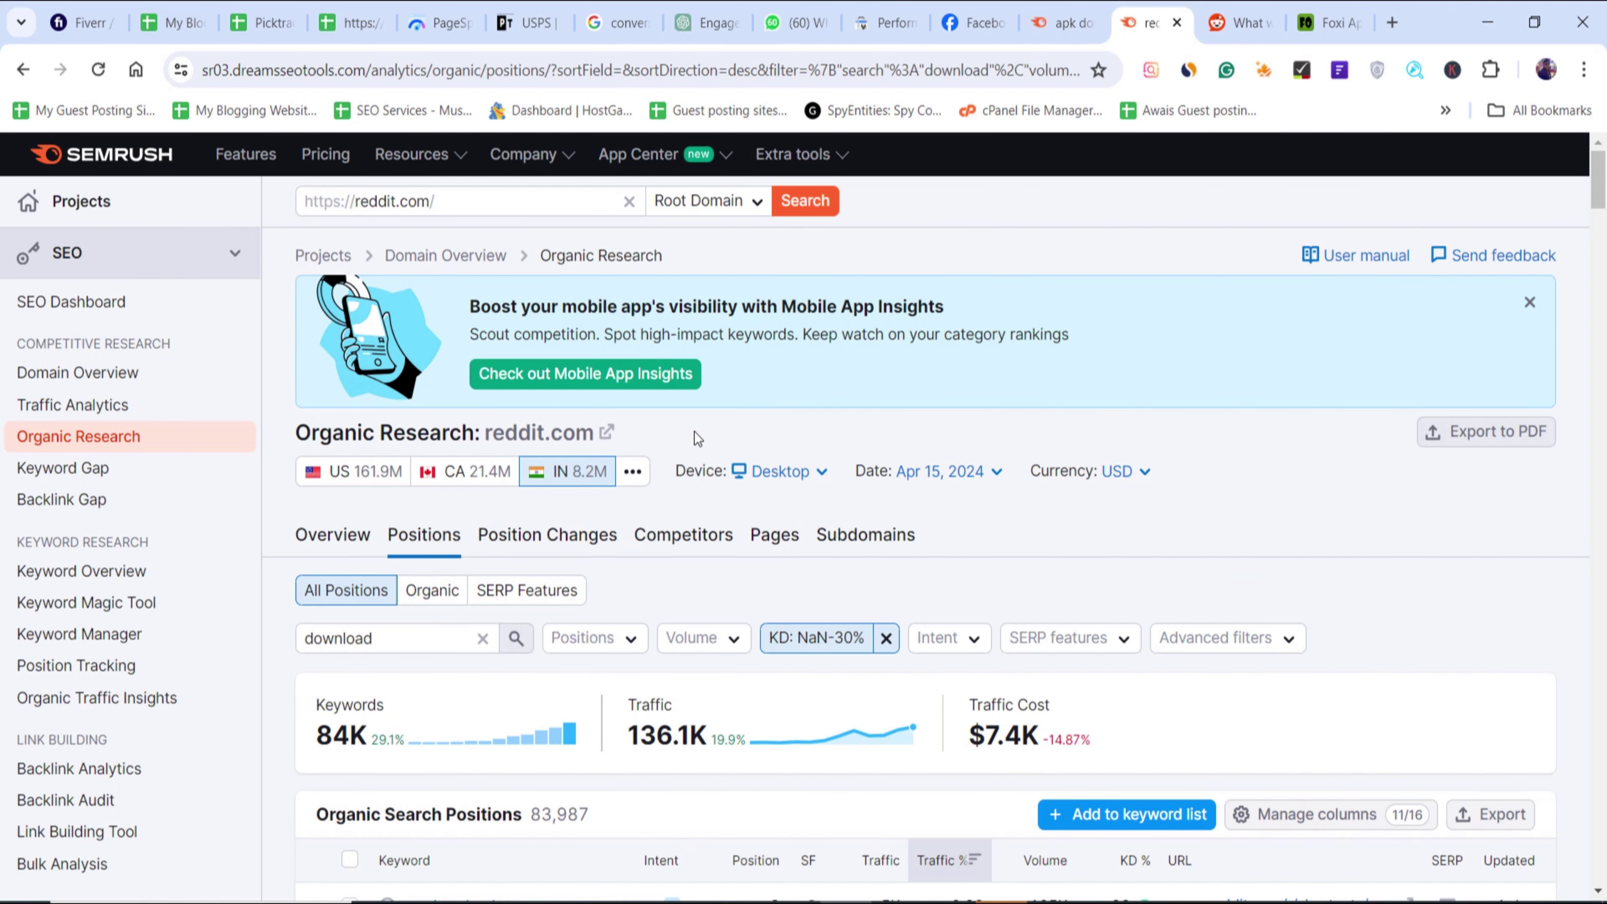
- Limit reddit.com's download keywords in India to Top 10 positions
scroll(694, 432, "down", 4)
scroll(671, 477, "up", 4)
scroll(775, 474, "down", 5)
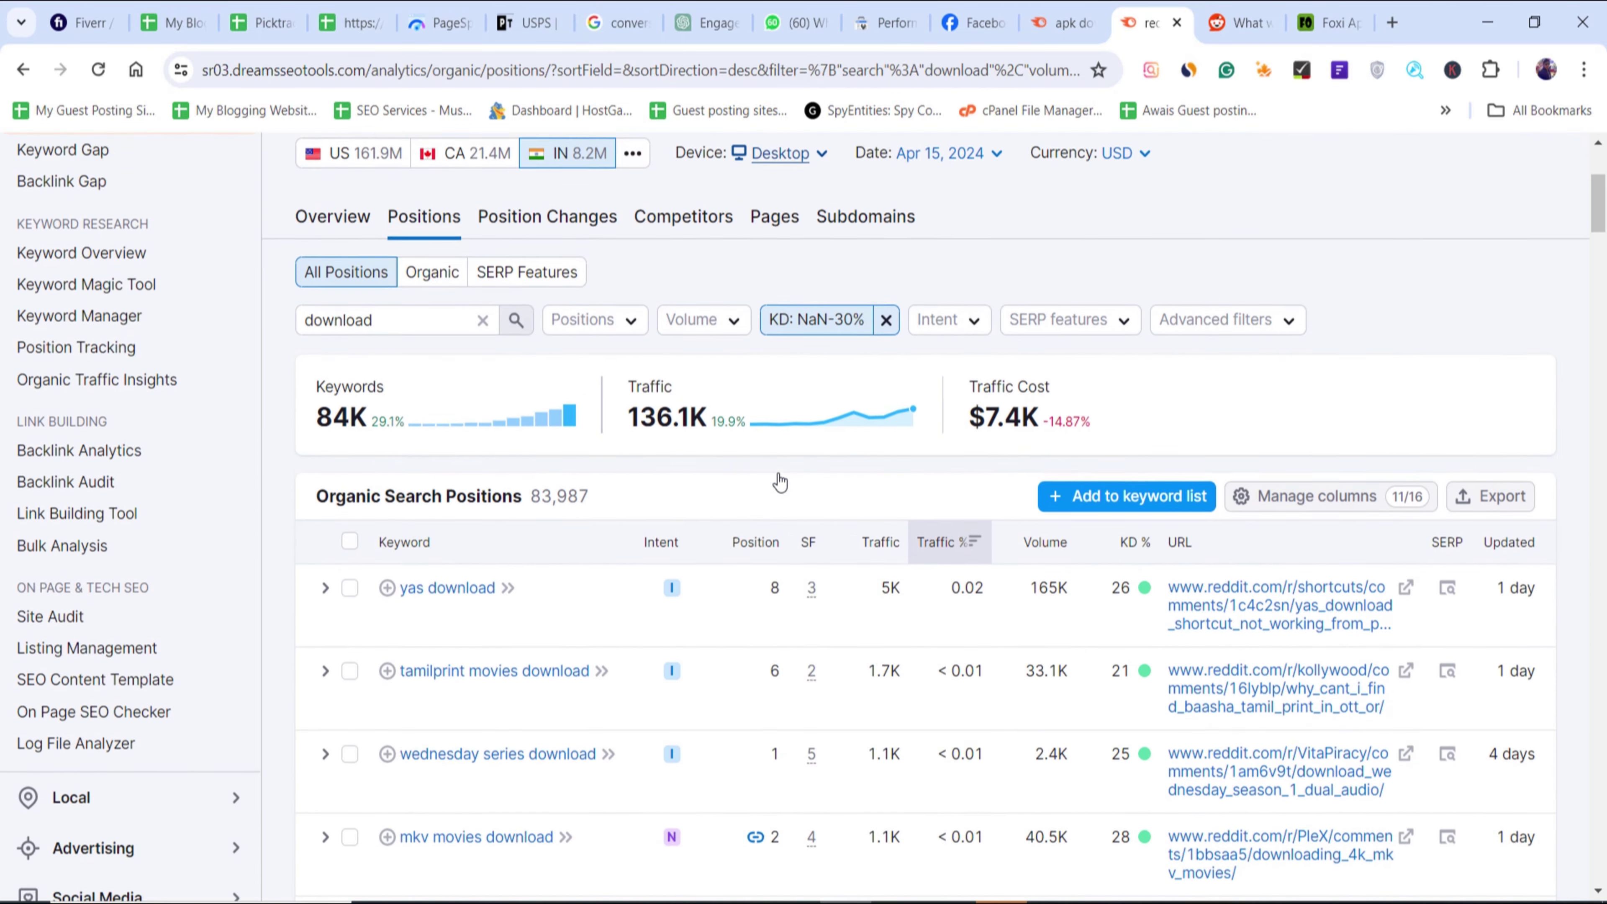
scroll(556, 380, "up", 3)
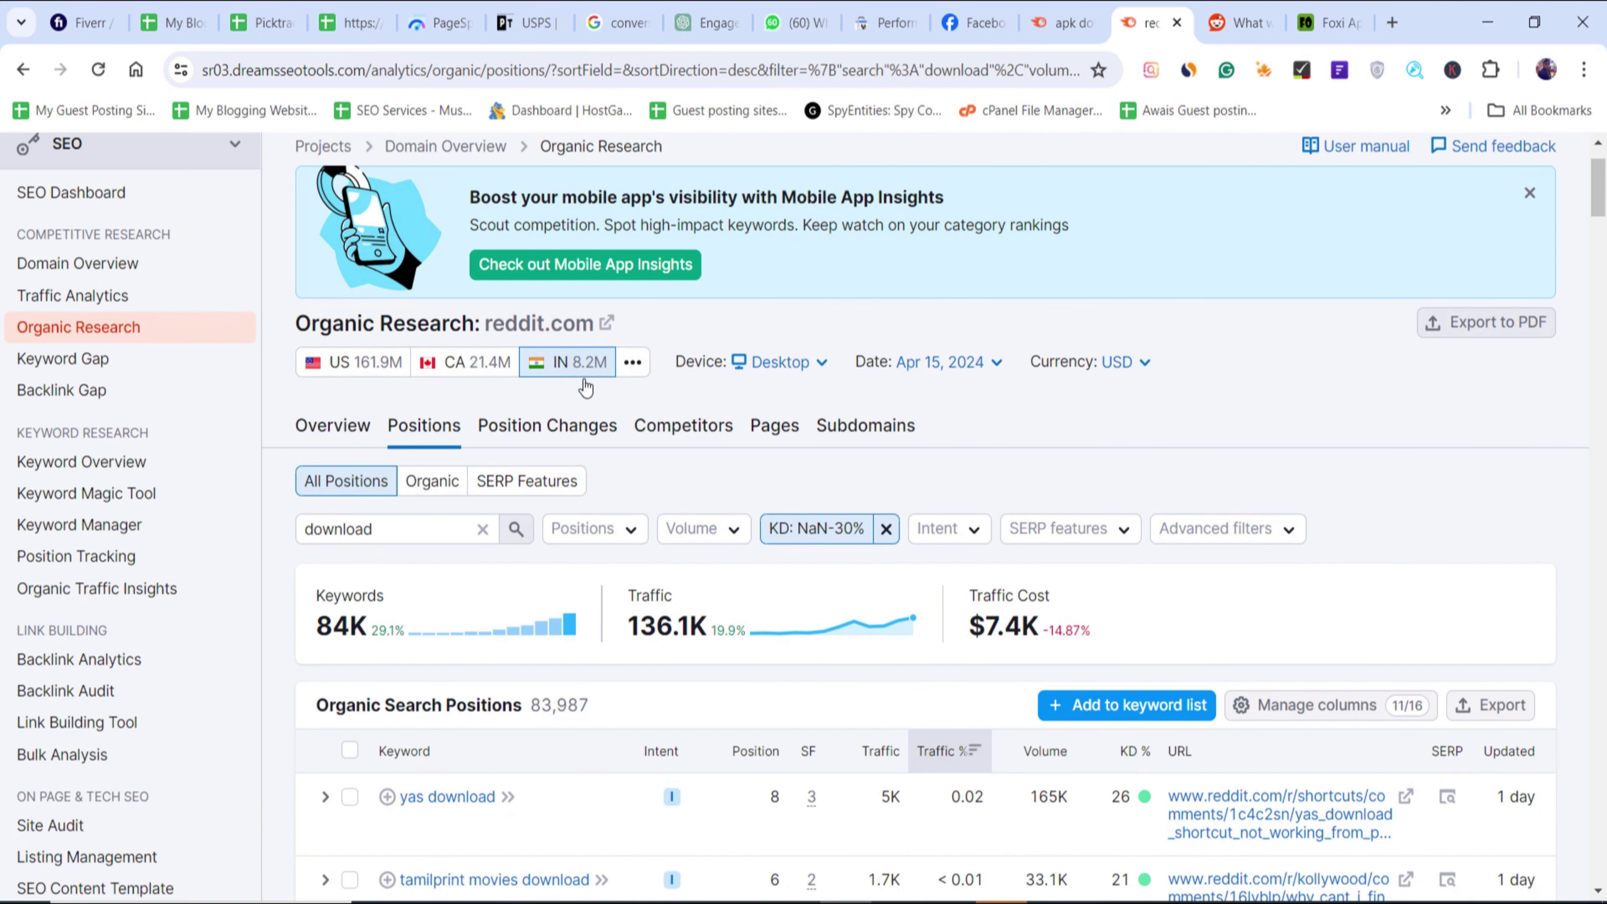
scroll(606, 437, "down", 3)
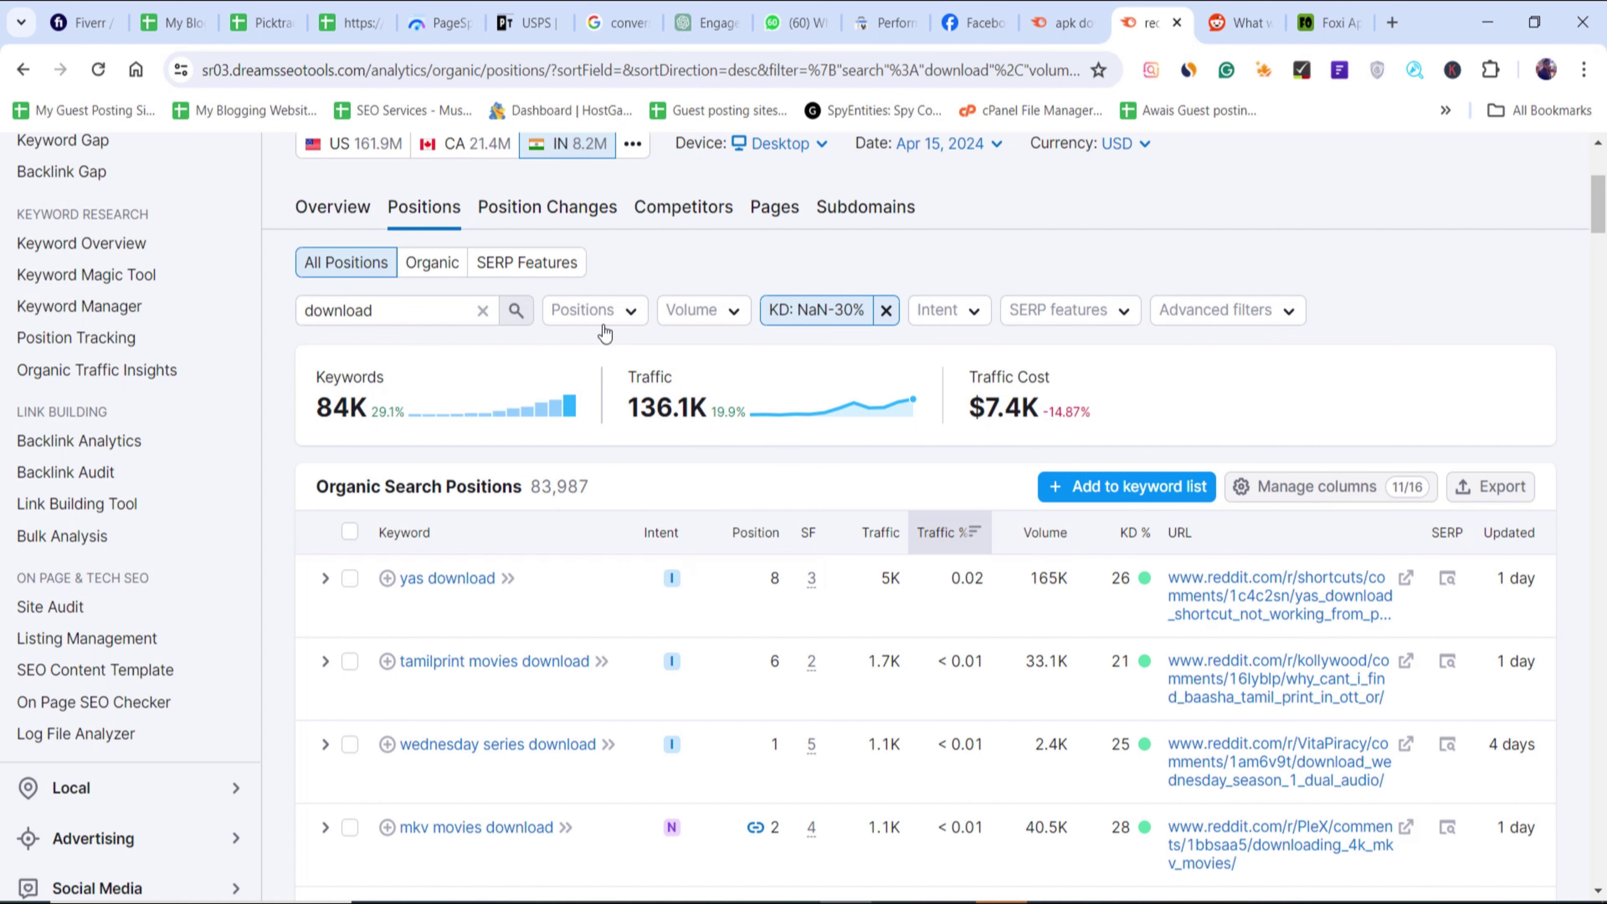
left_click(579, 310)
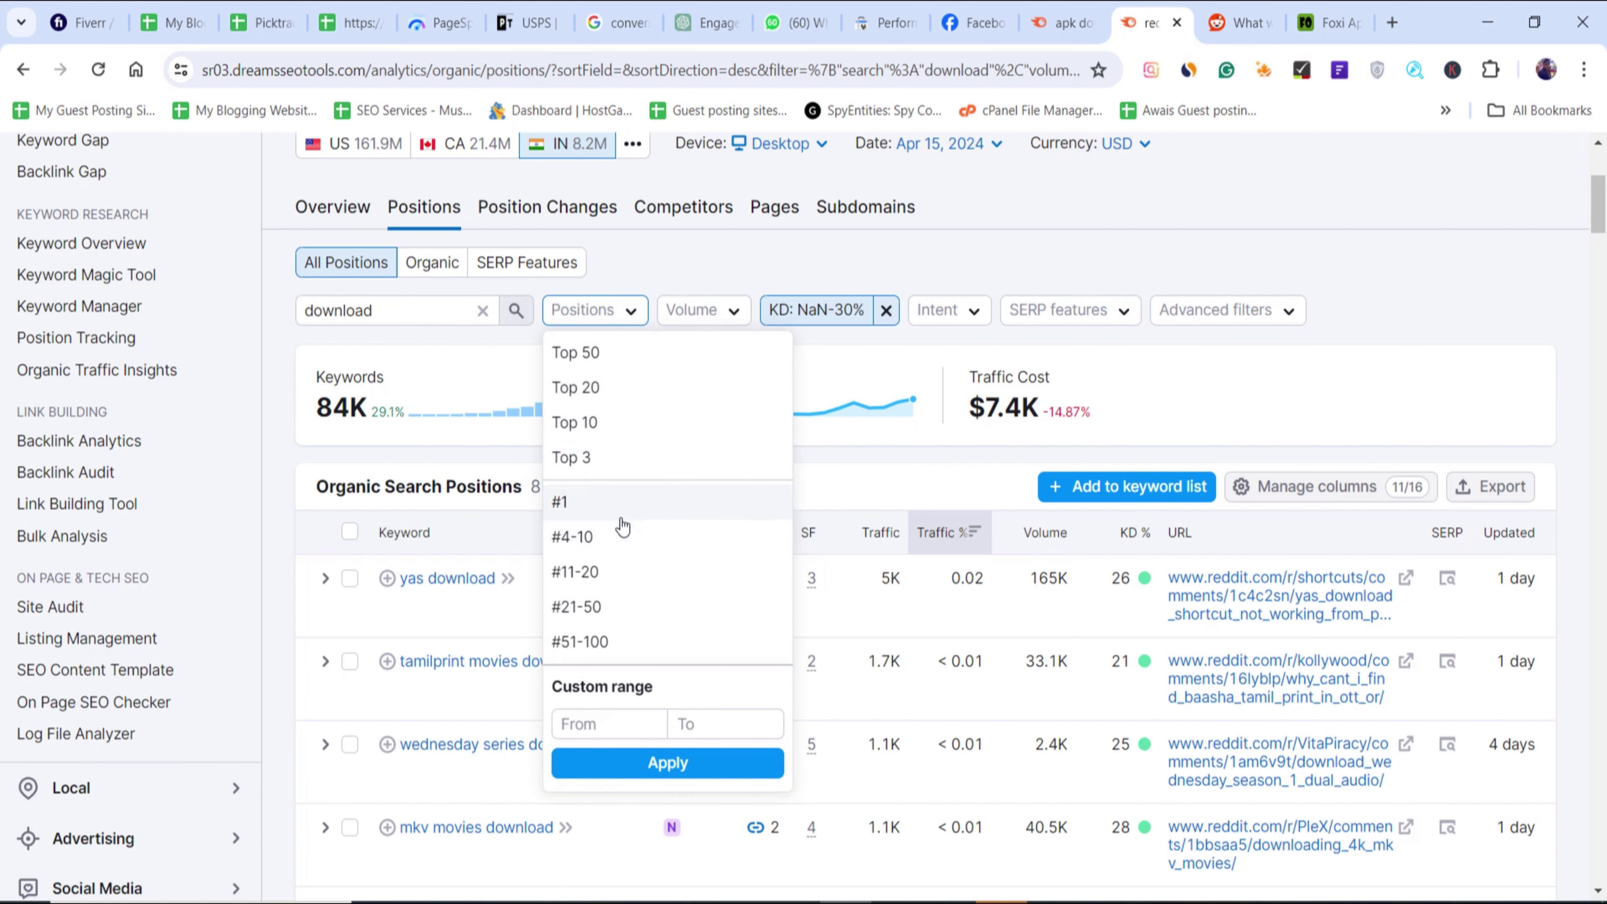
left_click(600, 423)
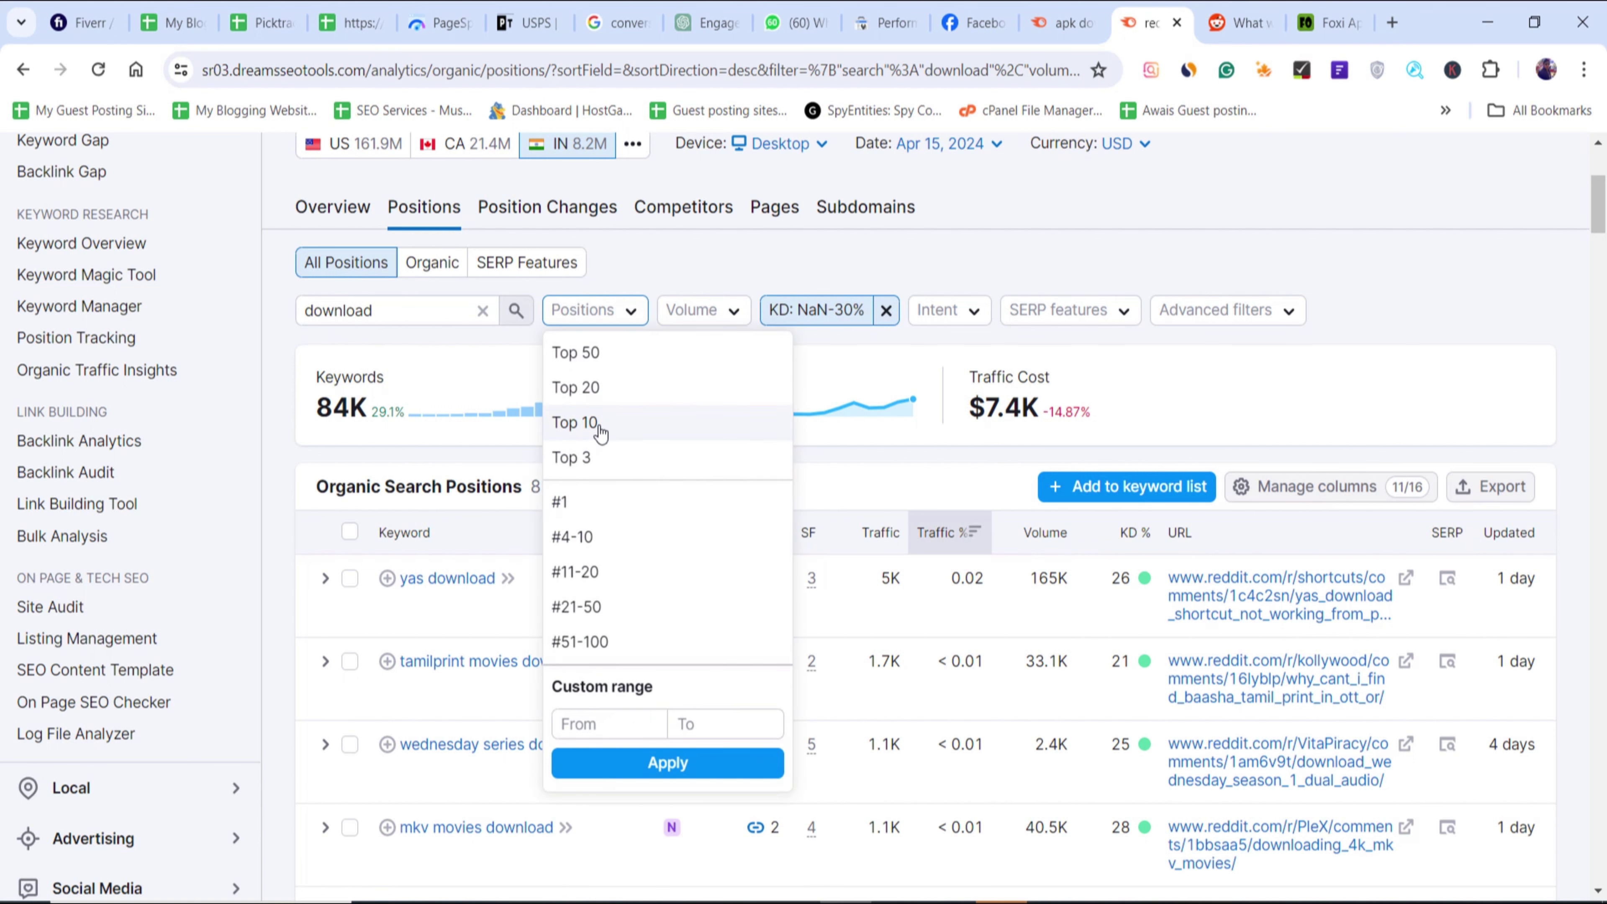
left_click(661, 766)
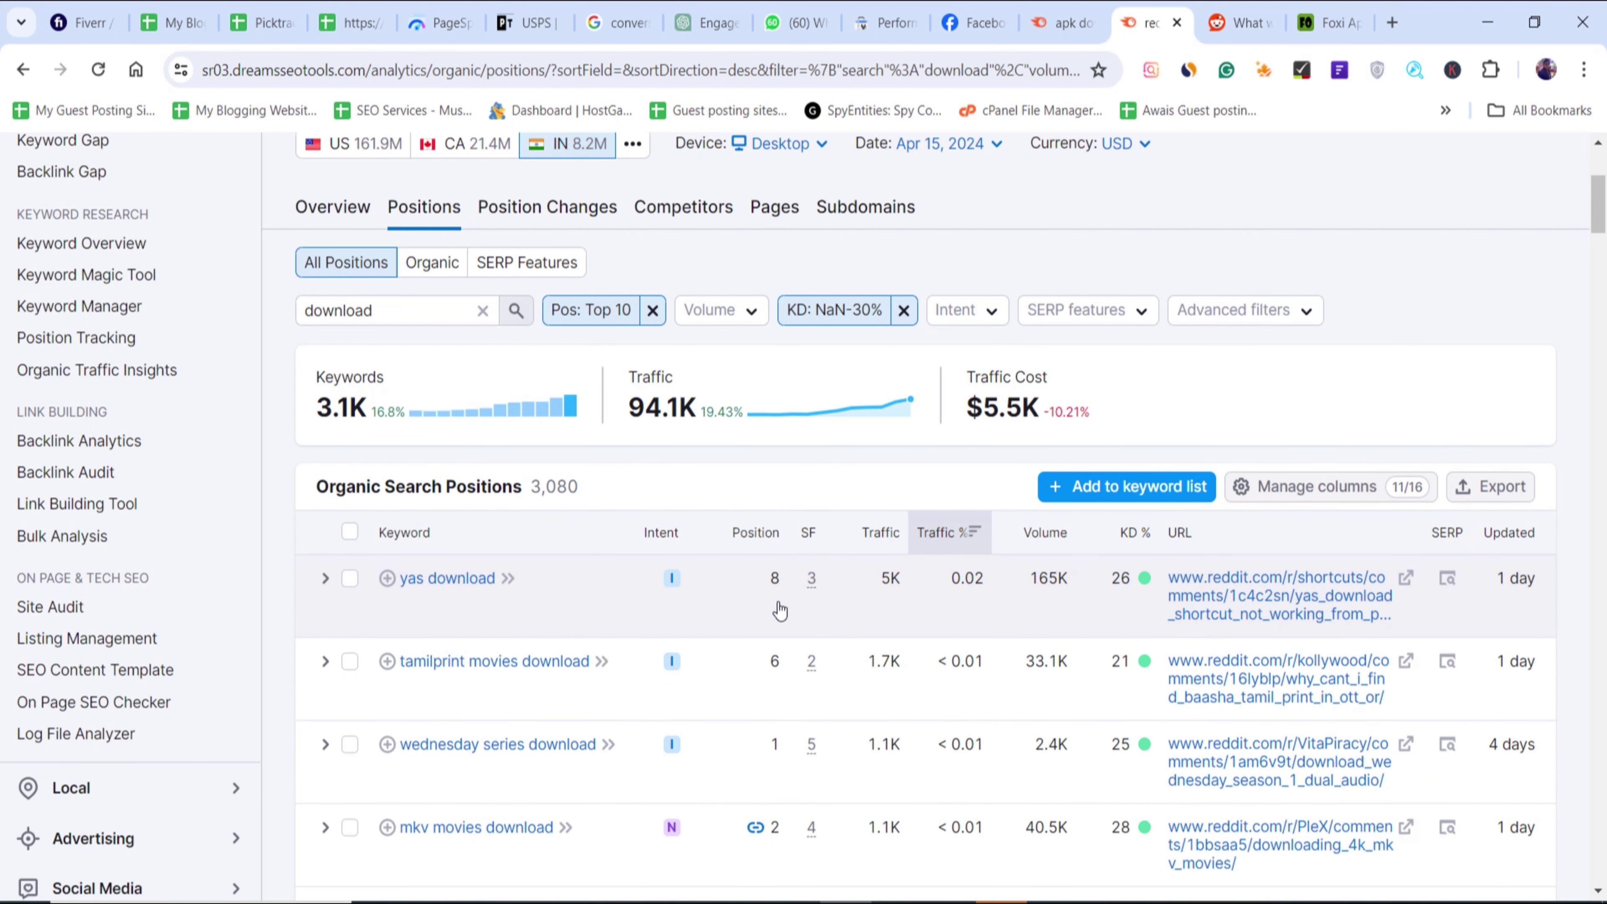
- Examine the positions, volumes, difficulty and ranking URLs of reddit.com's Top 10 download keywords in India
scroll(784, 612, "down", 2)
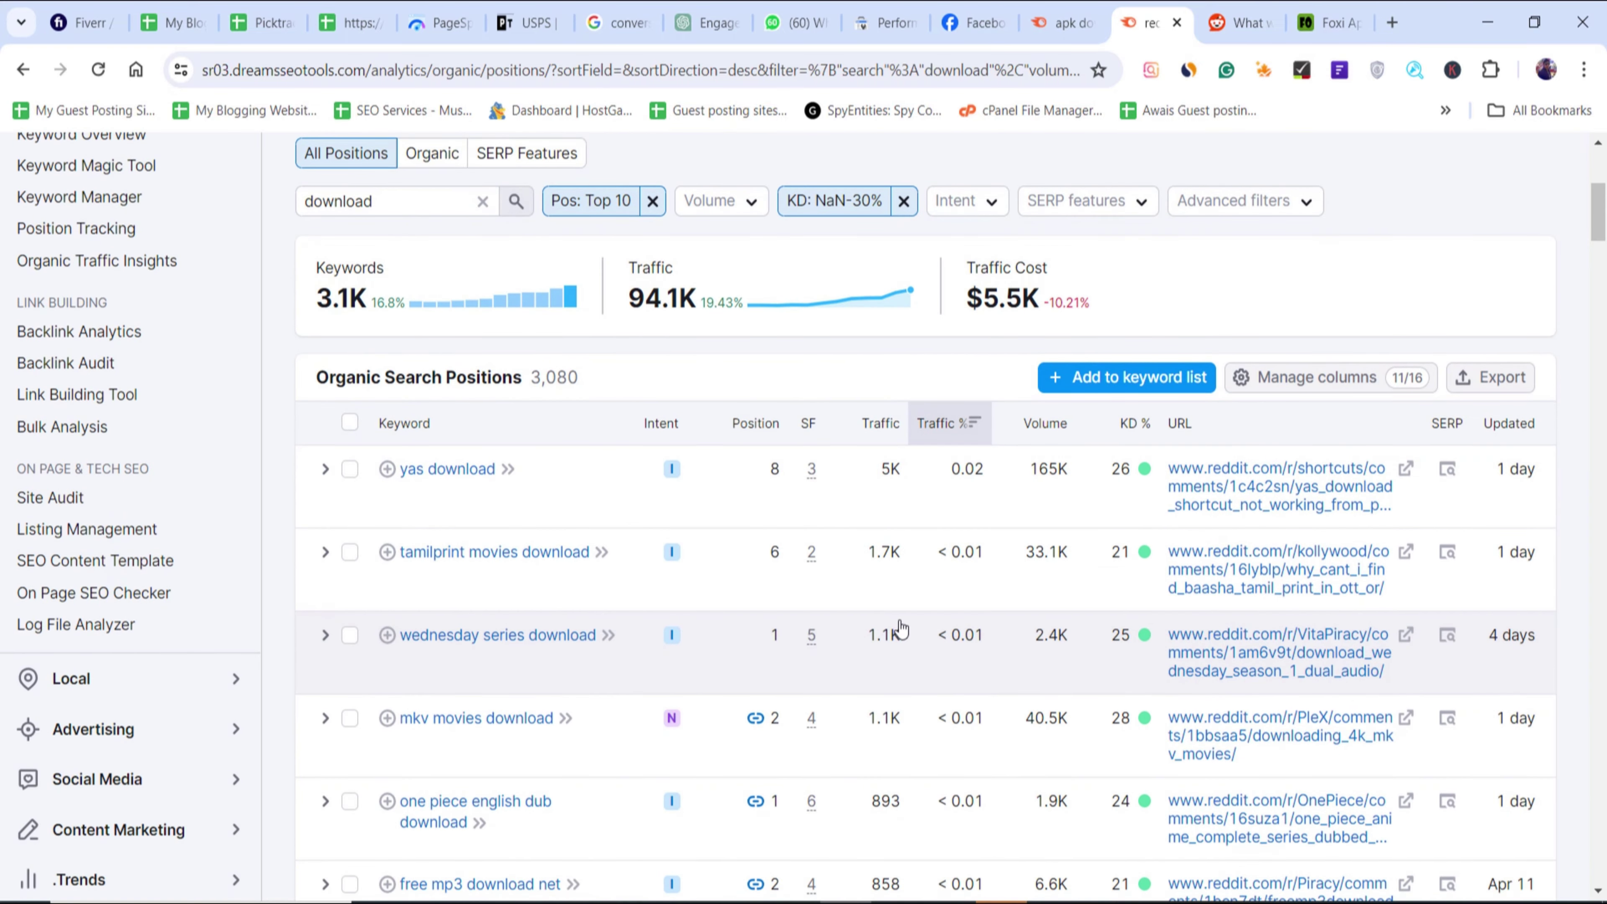
scroll(872, 575, "down", 4)
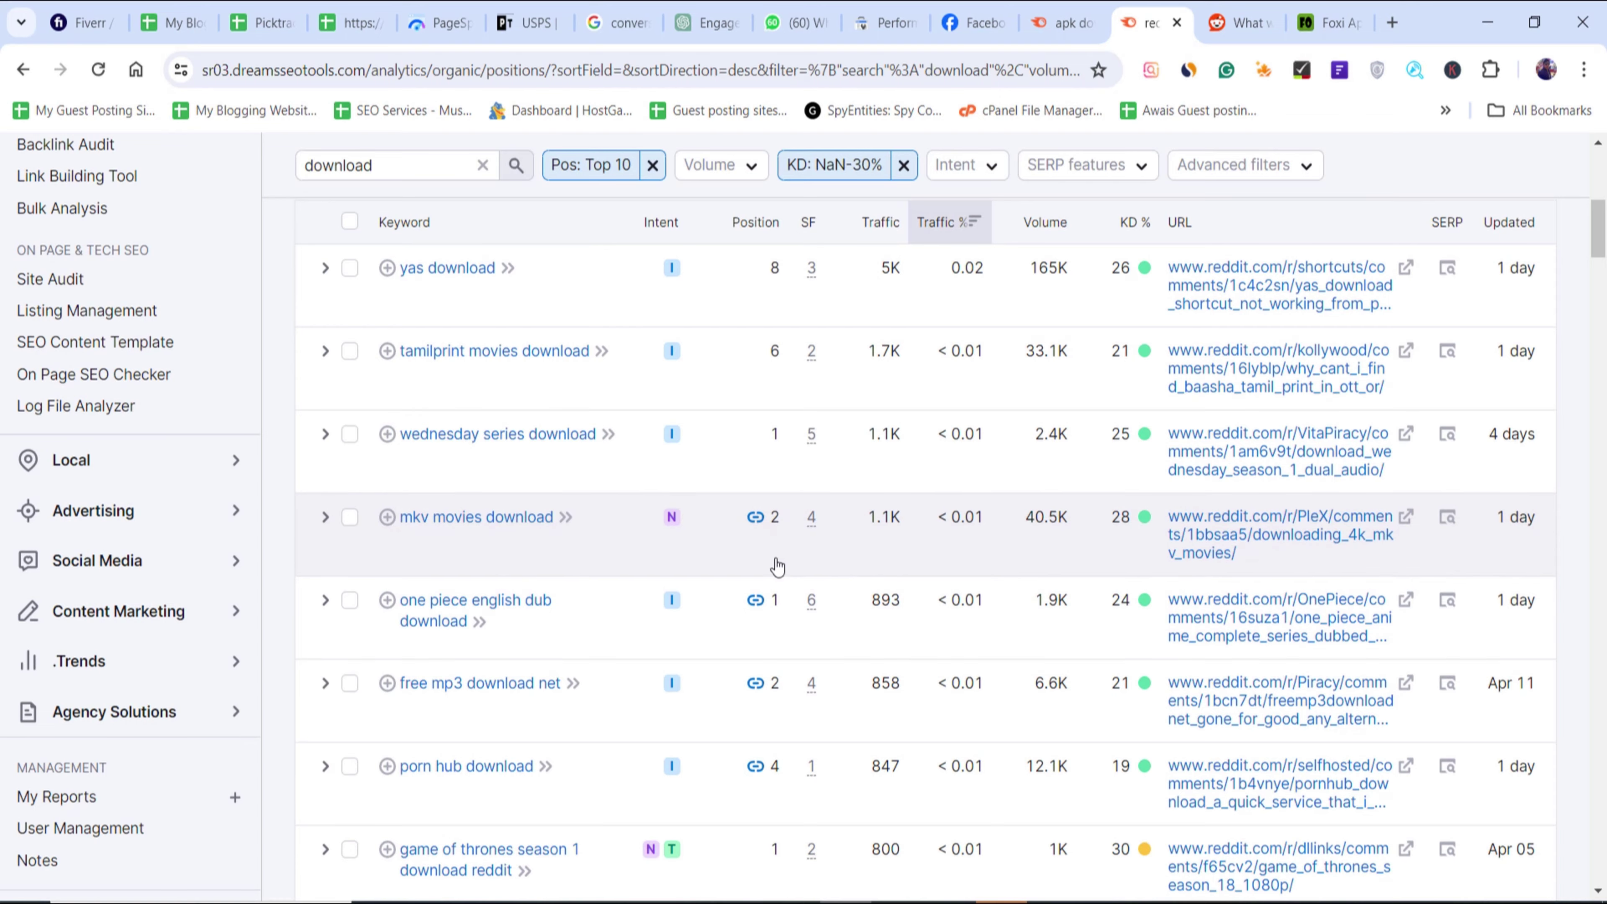
scroll(778, 566, "down", 12)
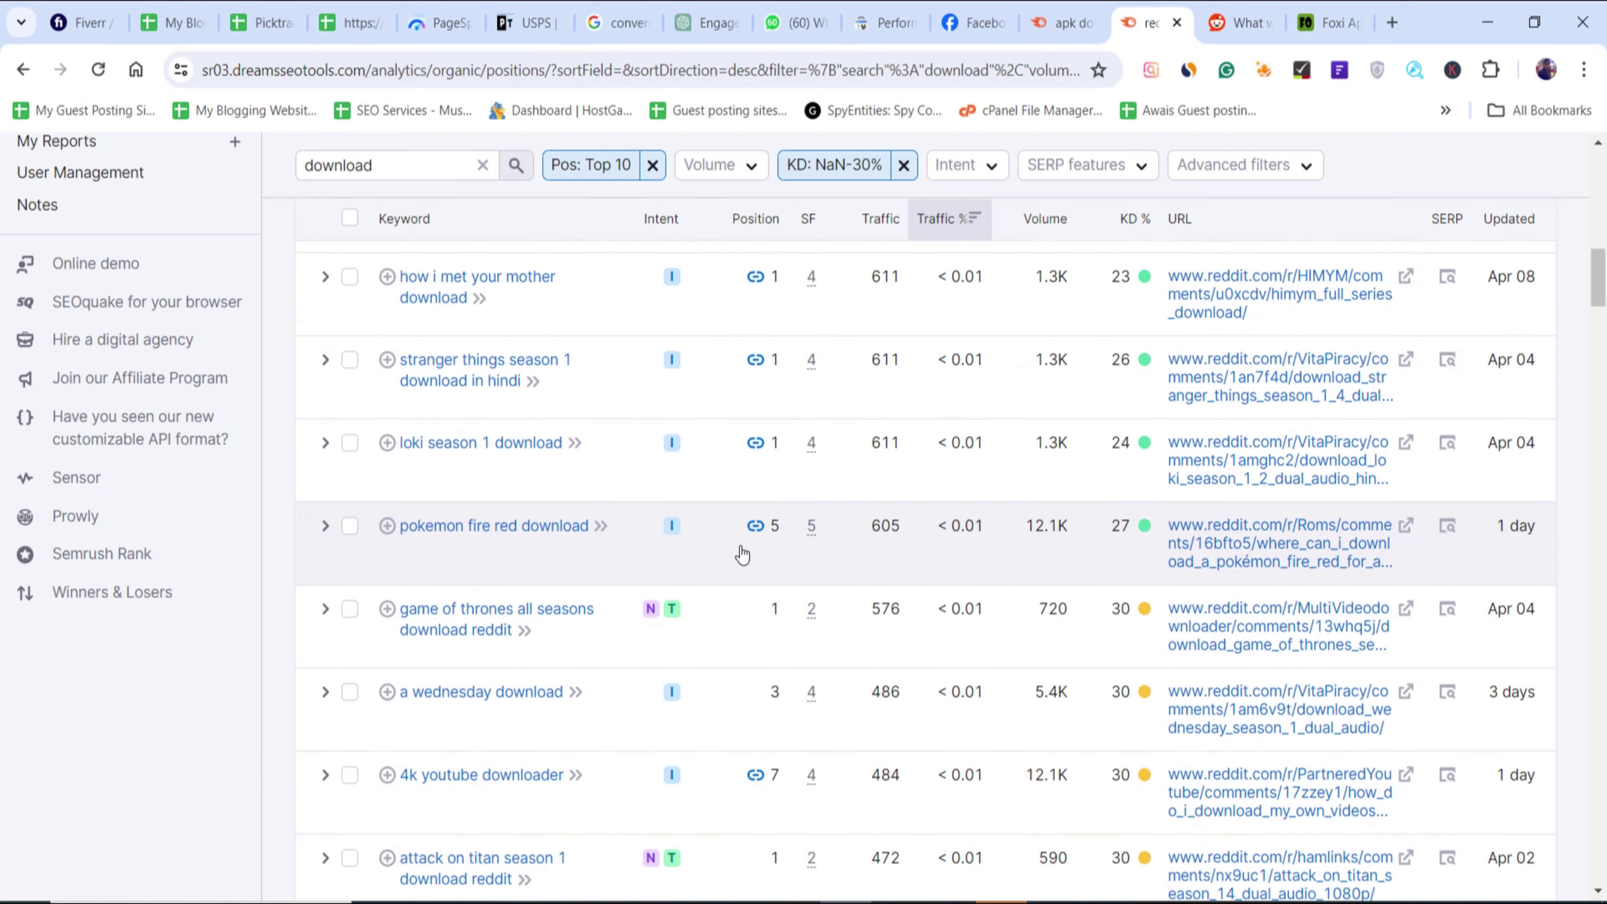
scroll(626, 563, "down", 6)
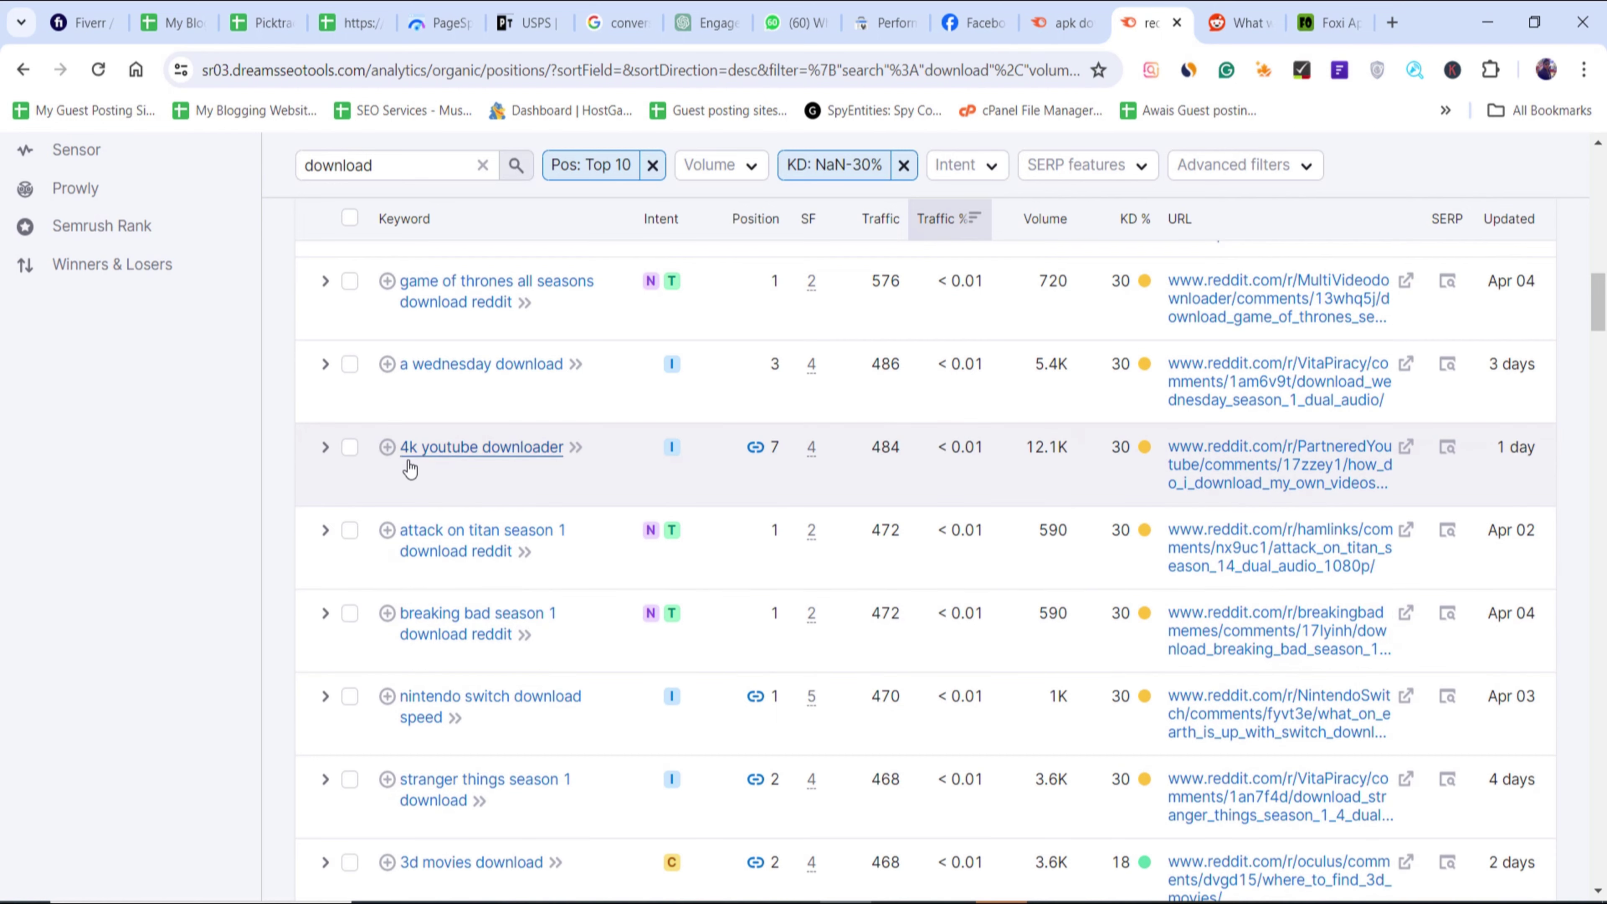
scroll(720, 506, "down", 5)
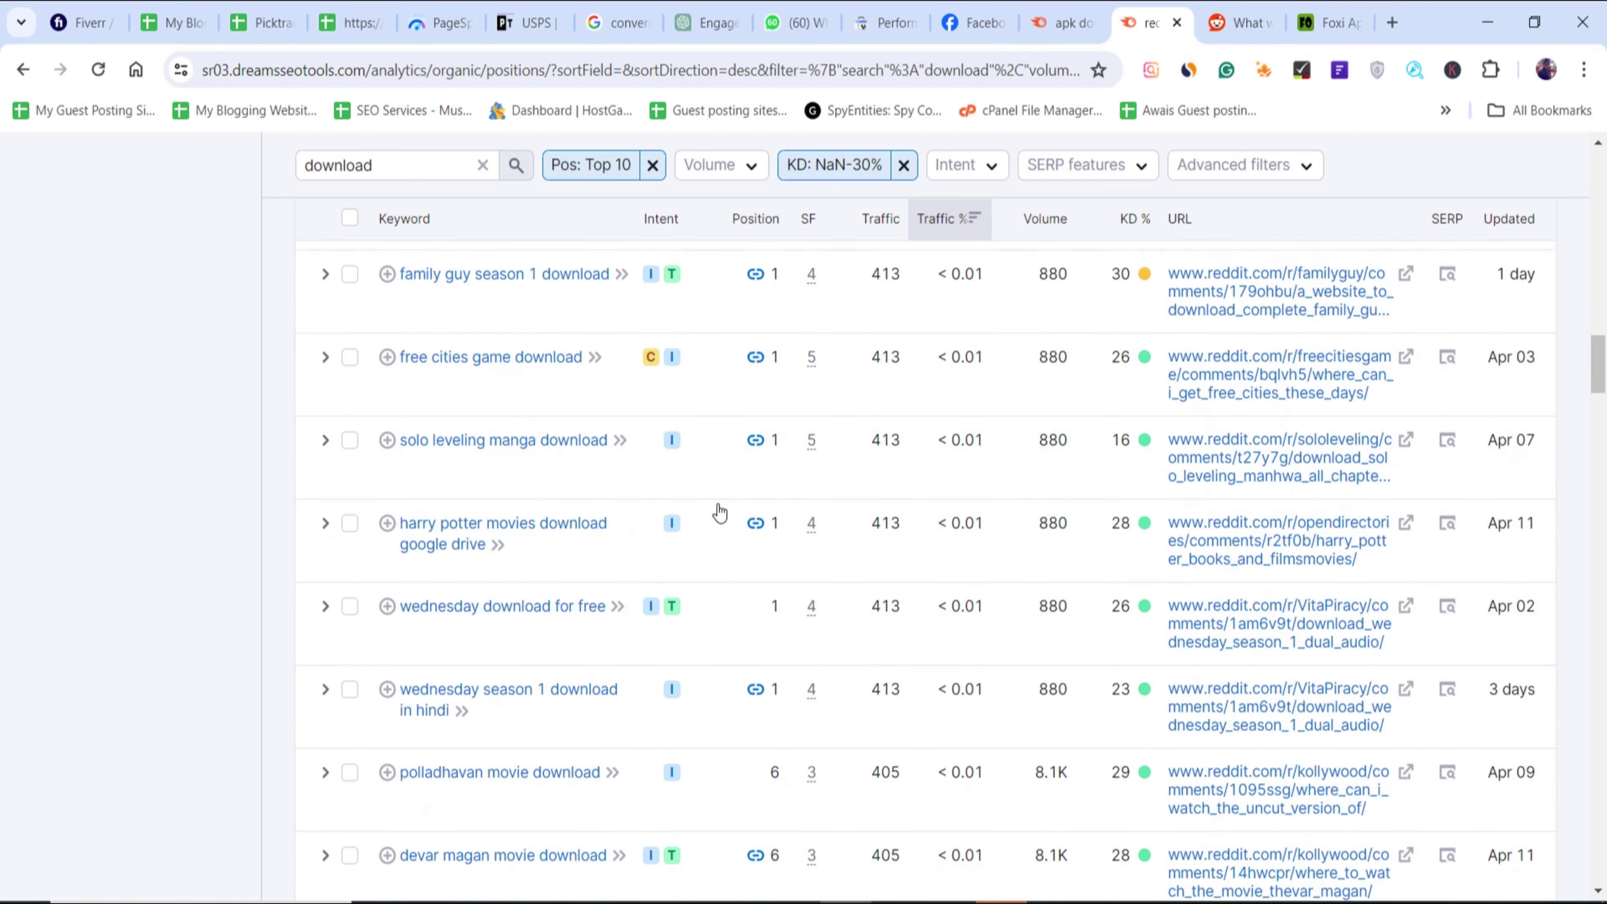
scroll(728, 560, "up", 20)
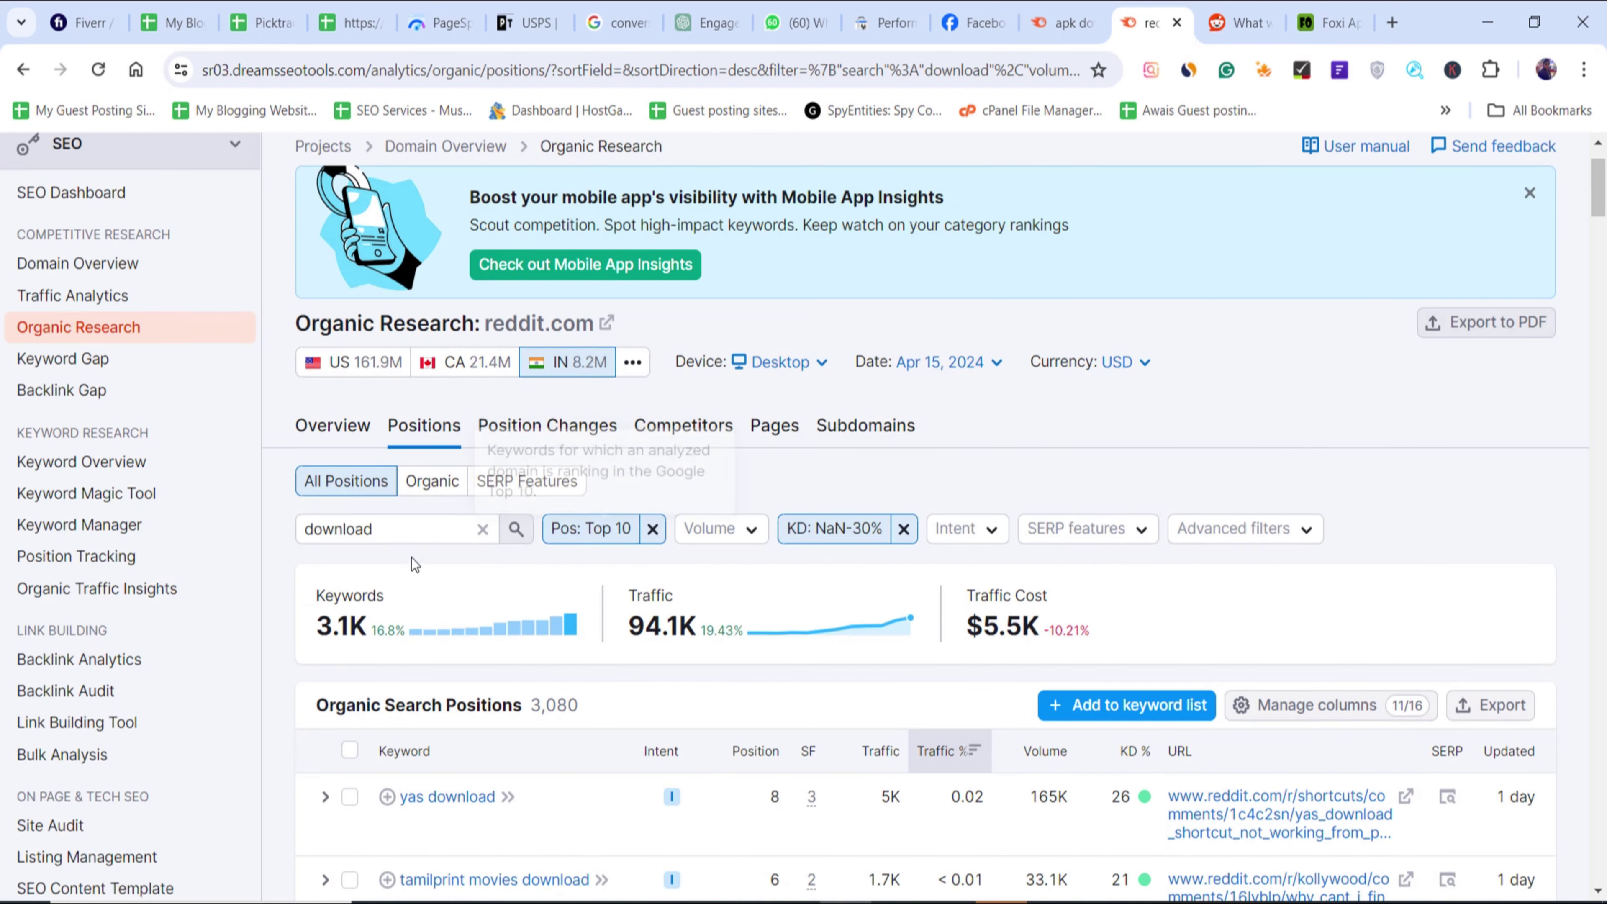
- Change the keyword filter of reddit.com's organic positions to "apk download"
left_click(408, 530)
key("ctrl+a")
key("BackSpace")
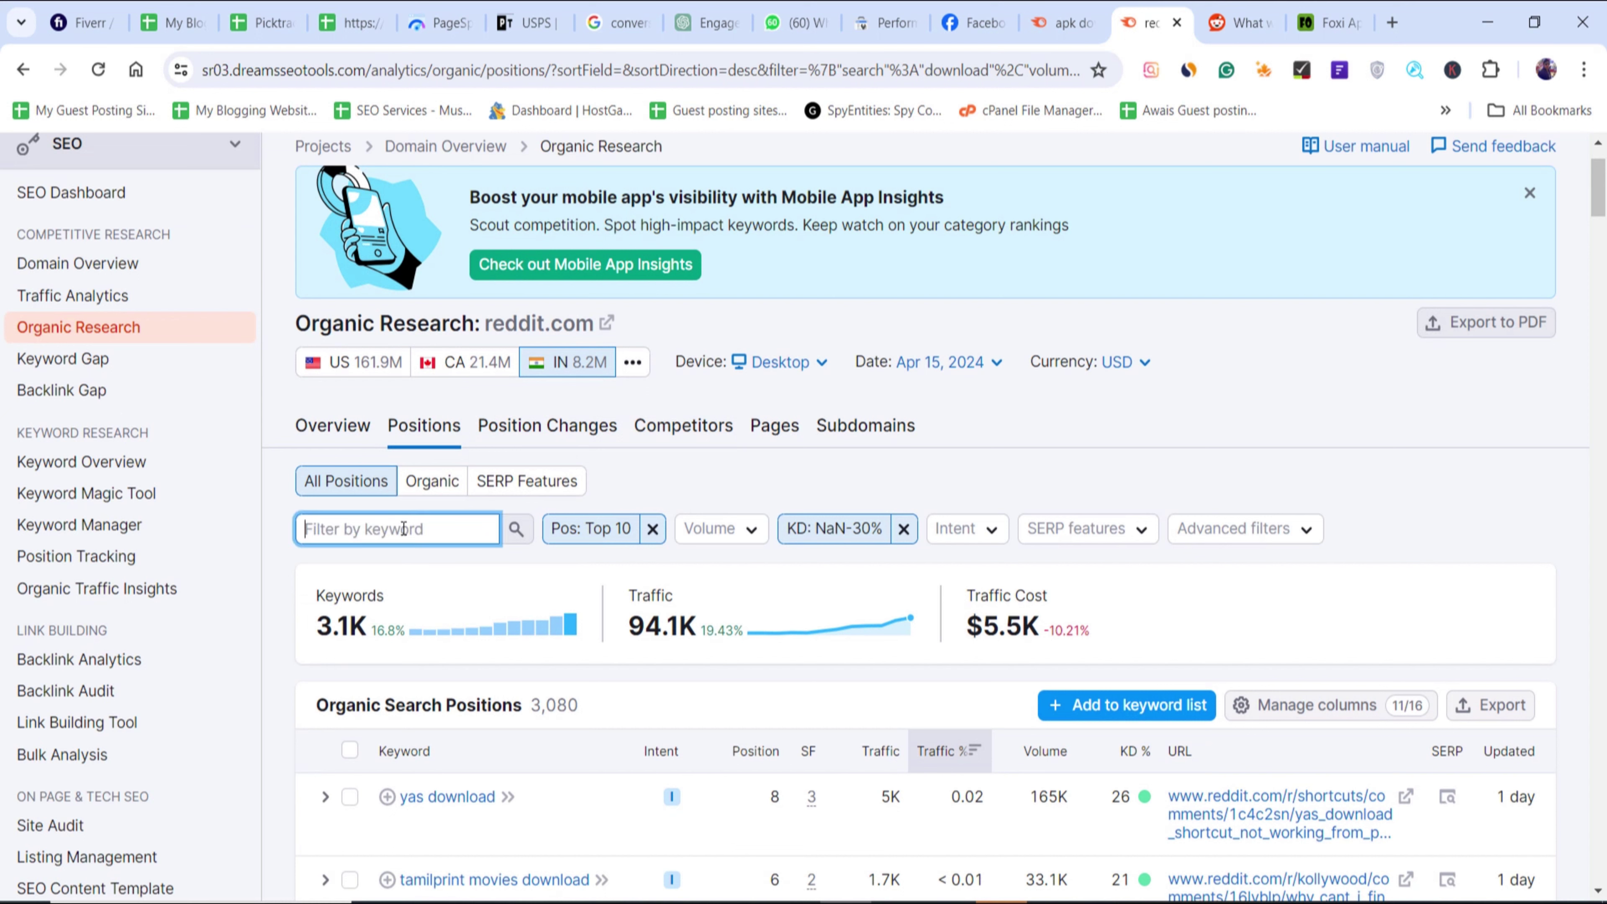
type("apk download")
key("Return")
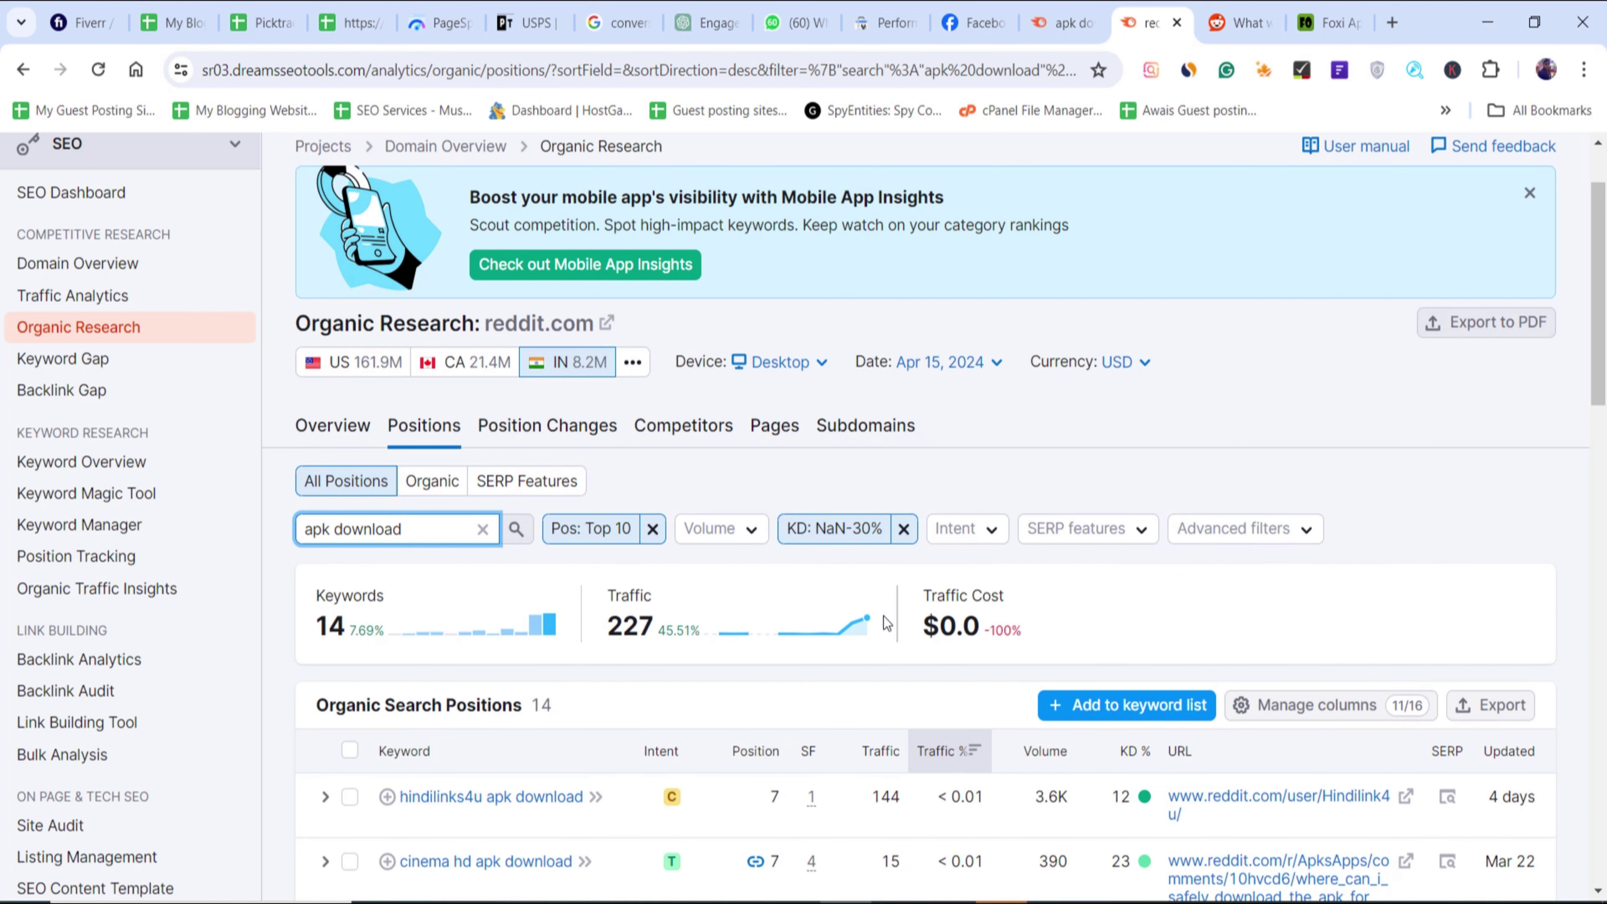
- Remove the keyword difficulty limit from the apk download results and sort them by descending search volume
scroll(884, 615, "down", 4)
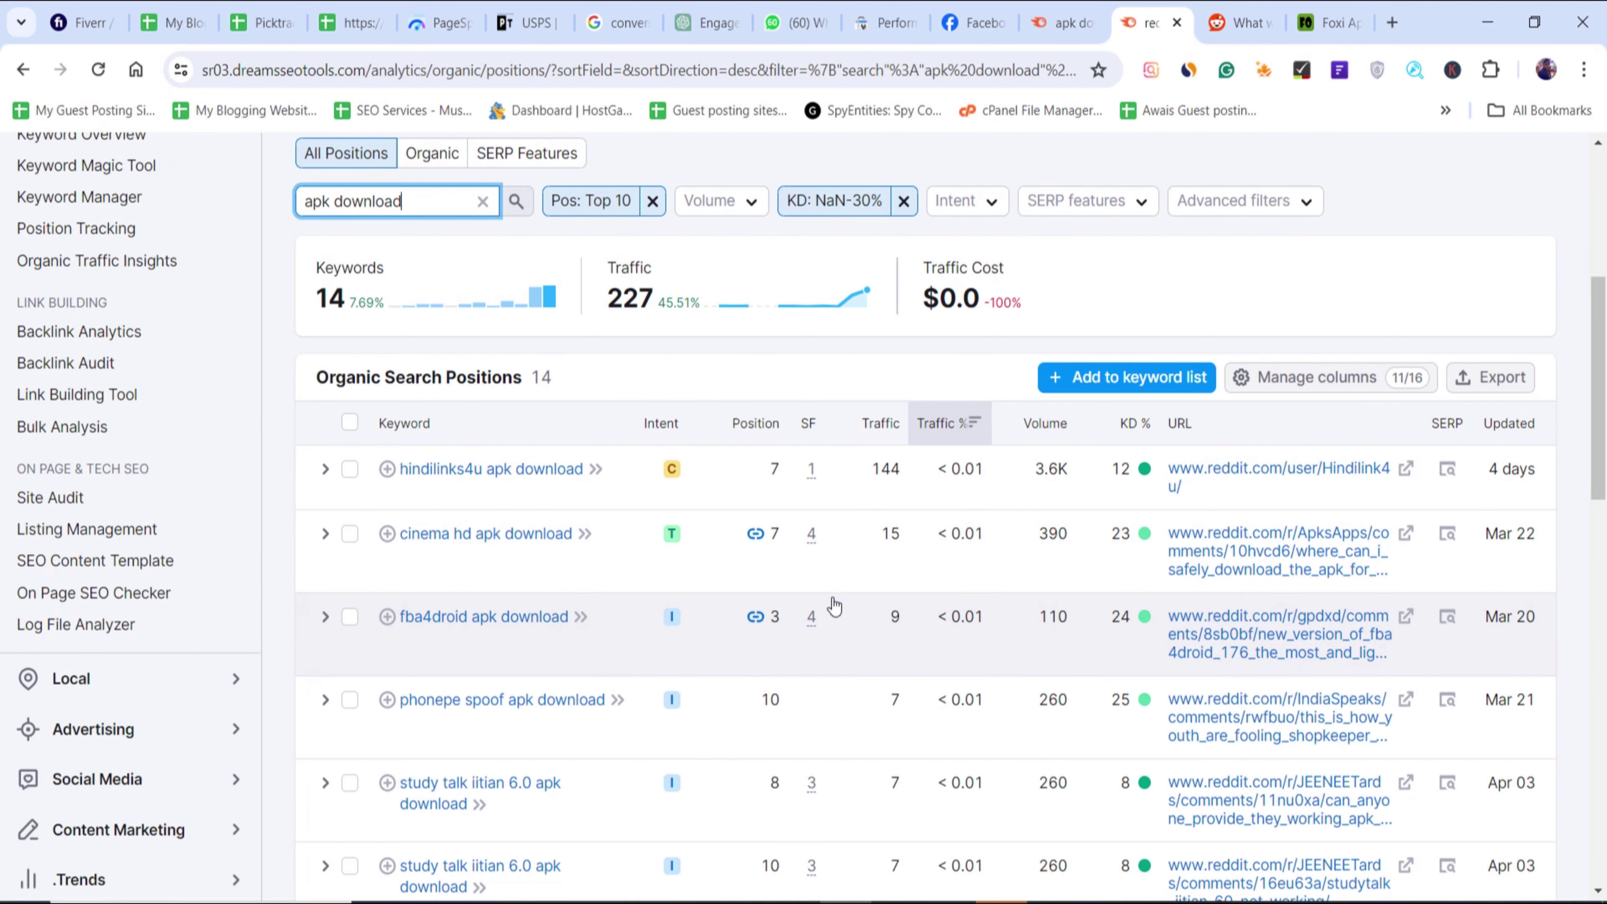
scroll(576, 532, "down", 4)
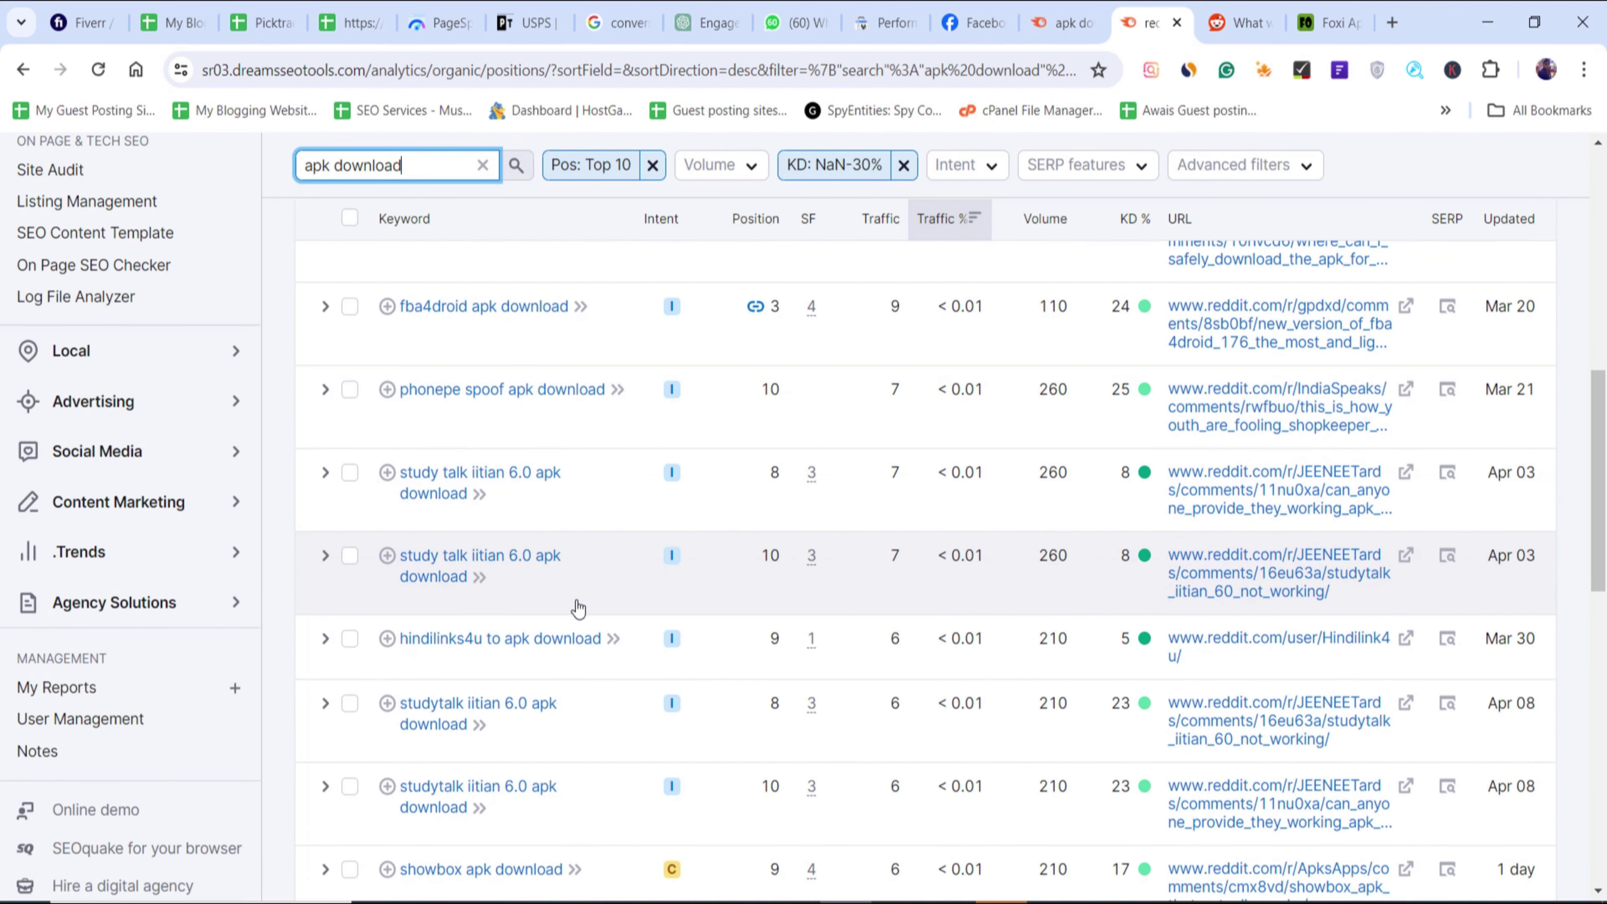
scroll(578, 609, "up", 8)
scroll(625, 568, "down", 3)
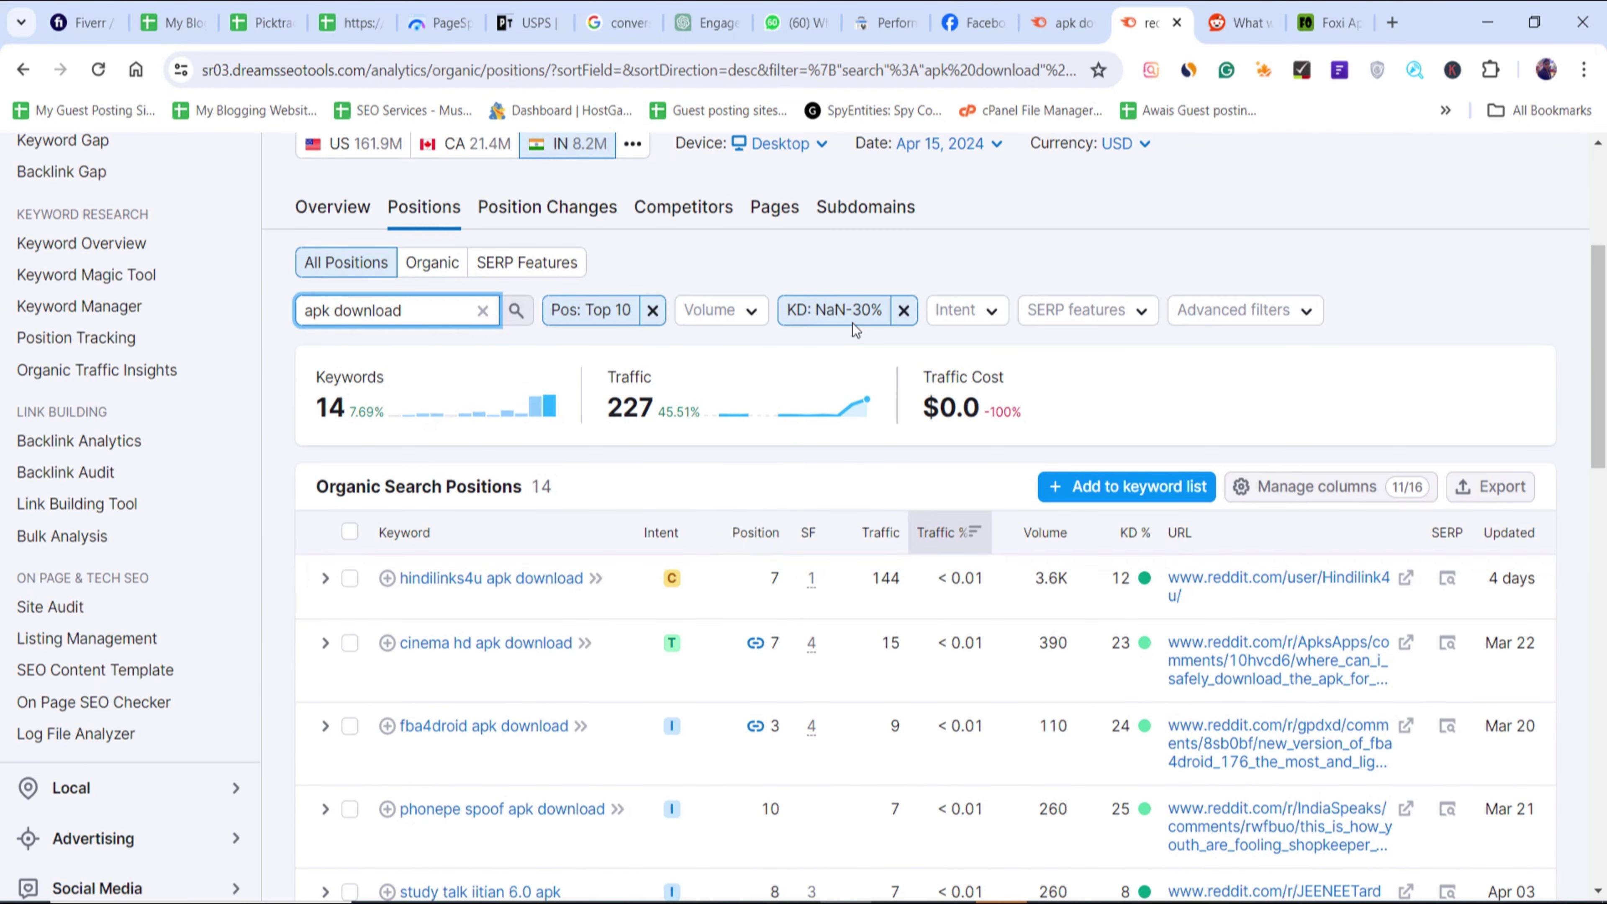
left_click(903, 311)
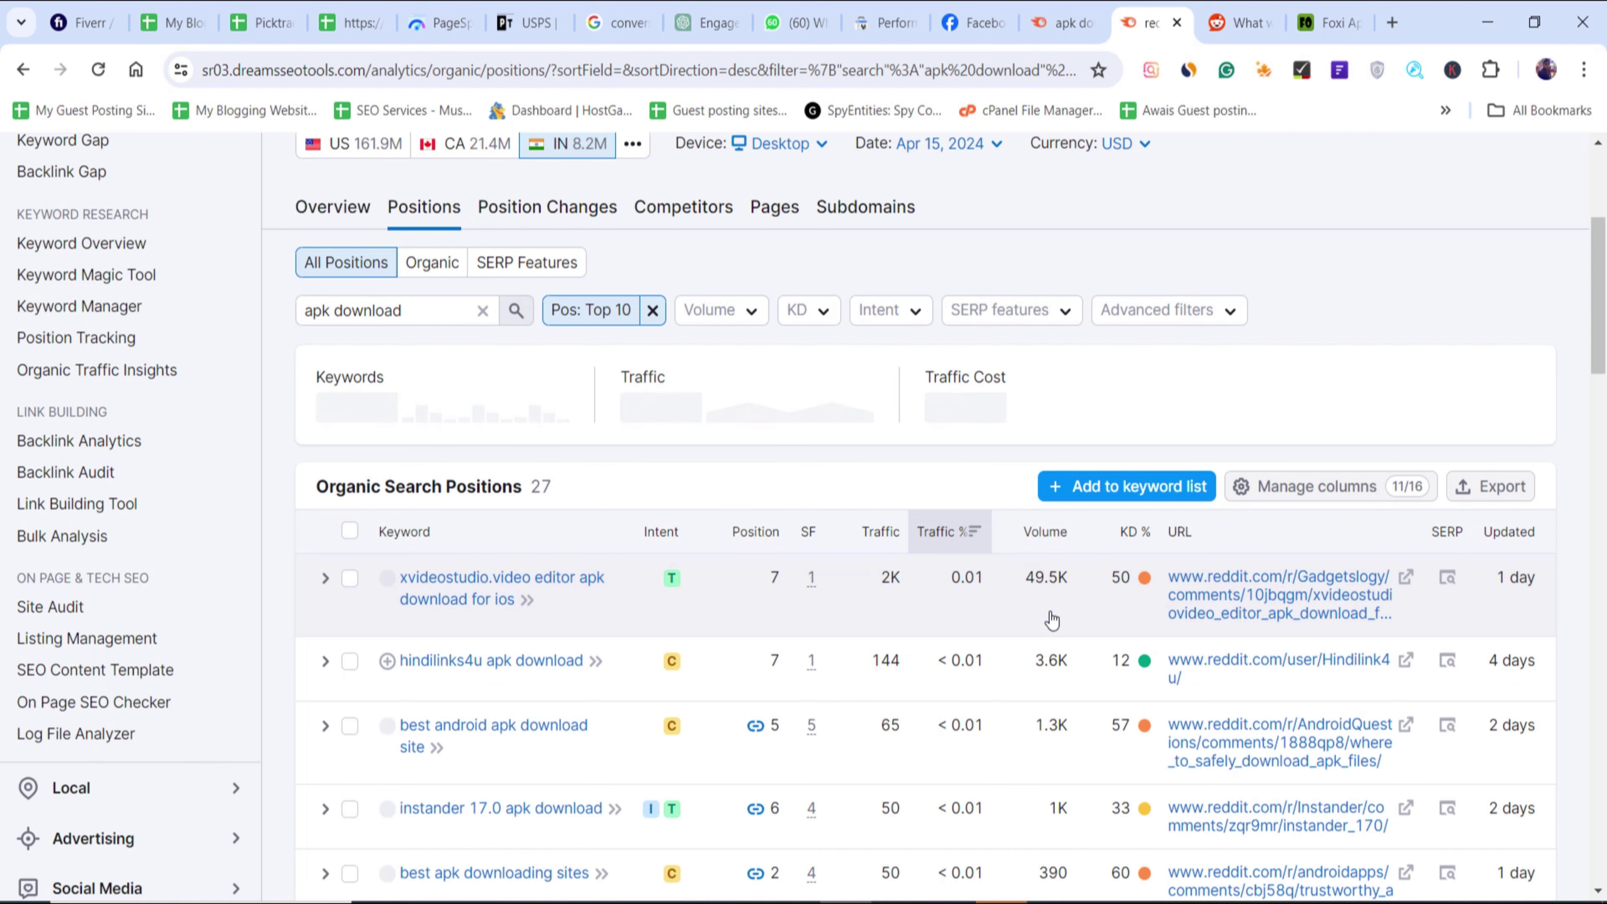
scroll(1062, 670, "down", 3)
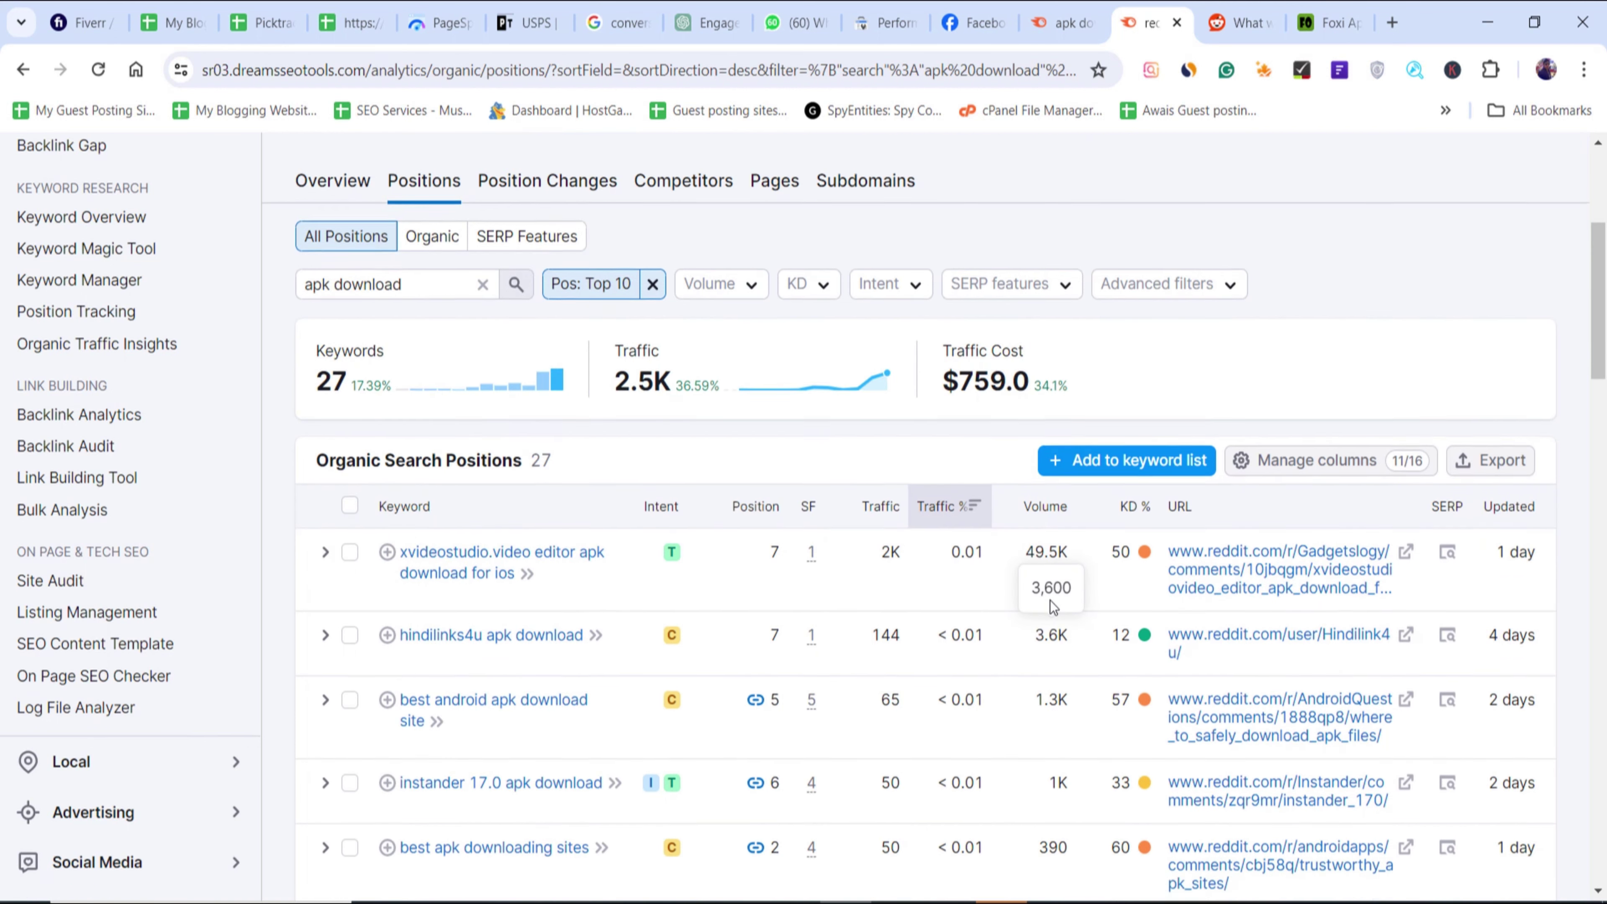
scroll(1059, 699, "up", 3)
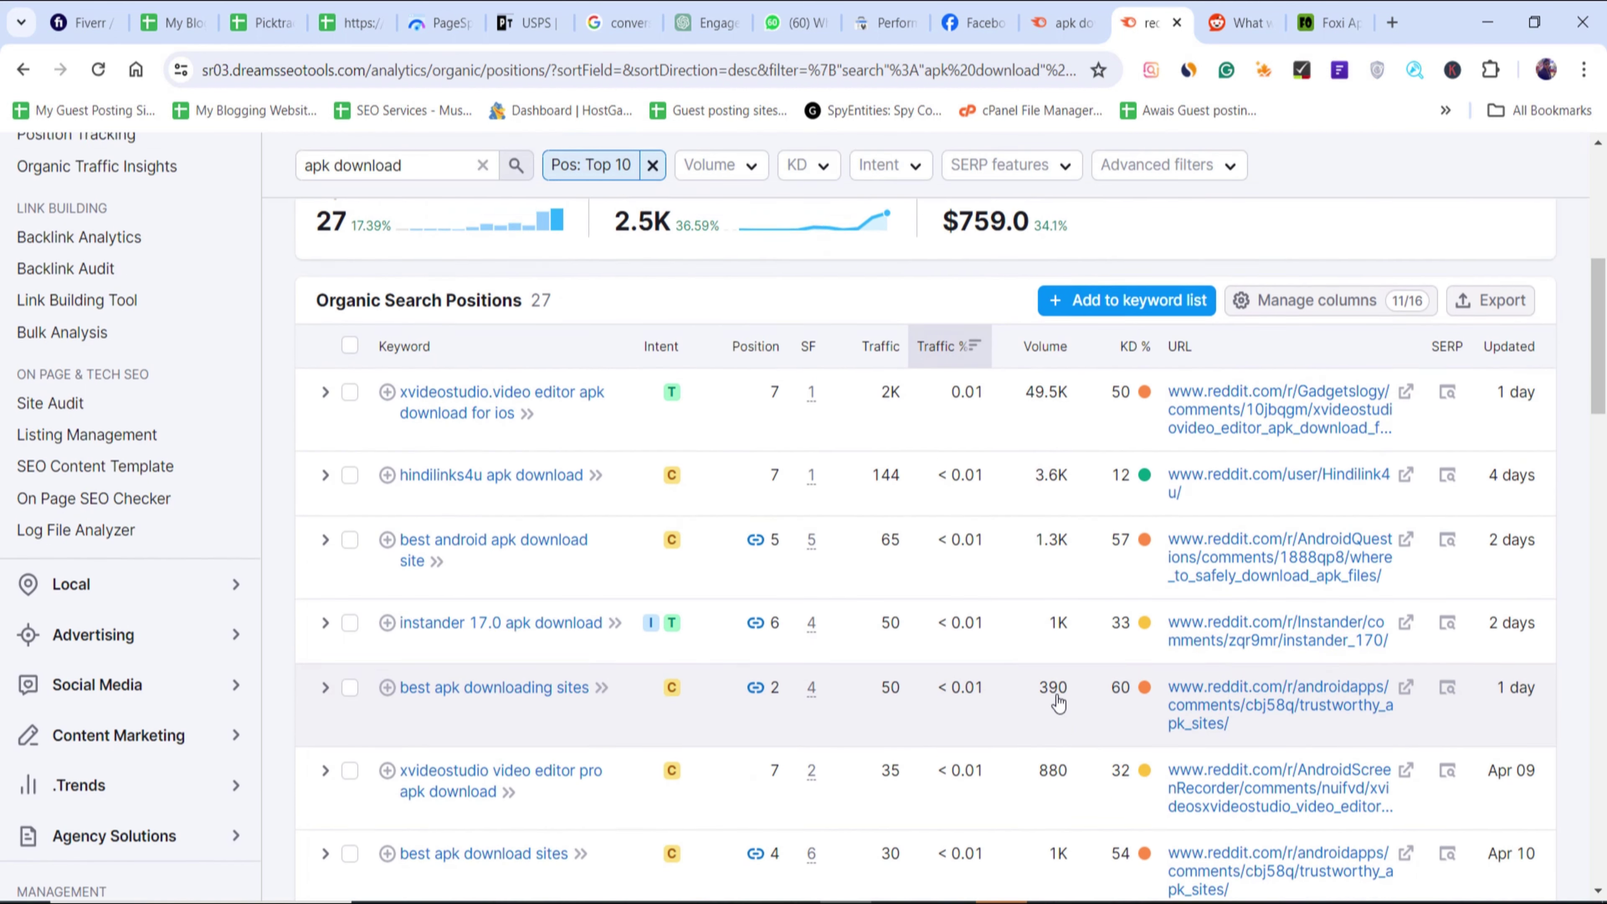
left_click(1053, 535)
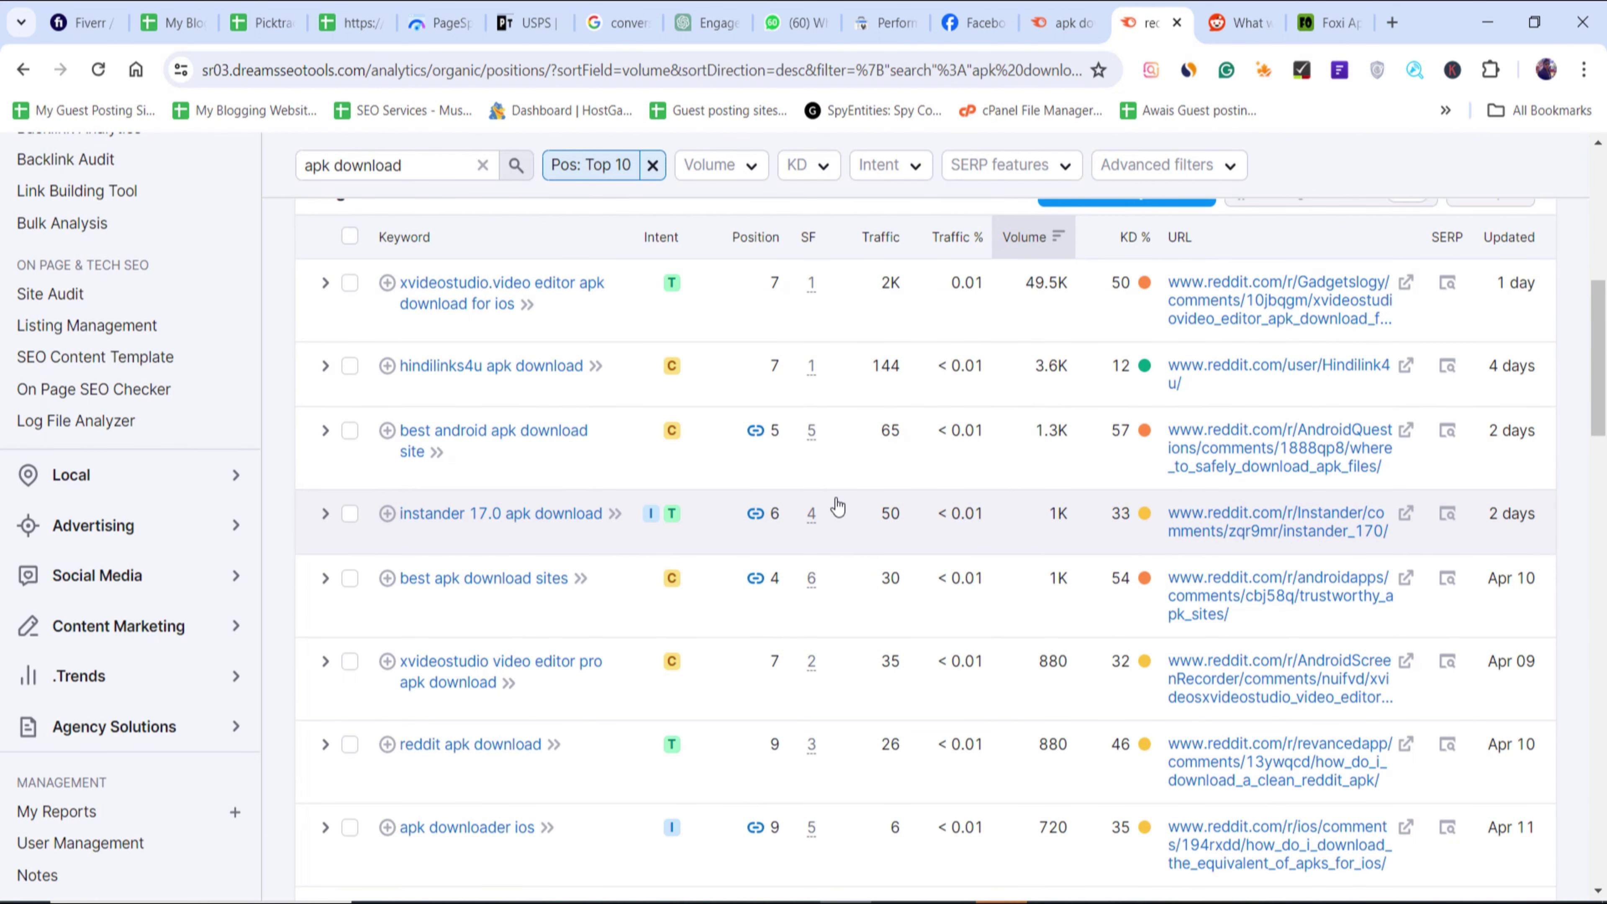
- Widen the position filter of the apk download keywords to Top 20
scroll(876, 522, "up", 2)
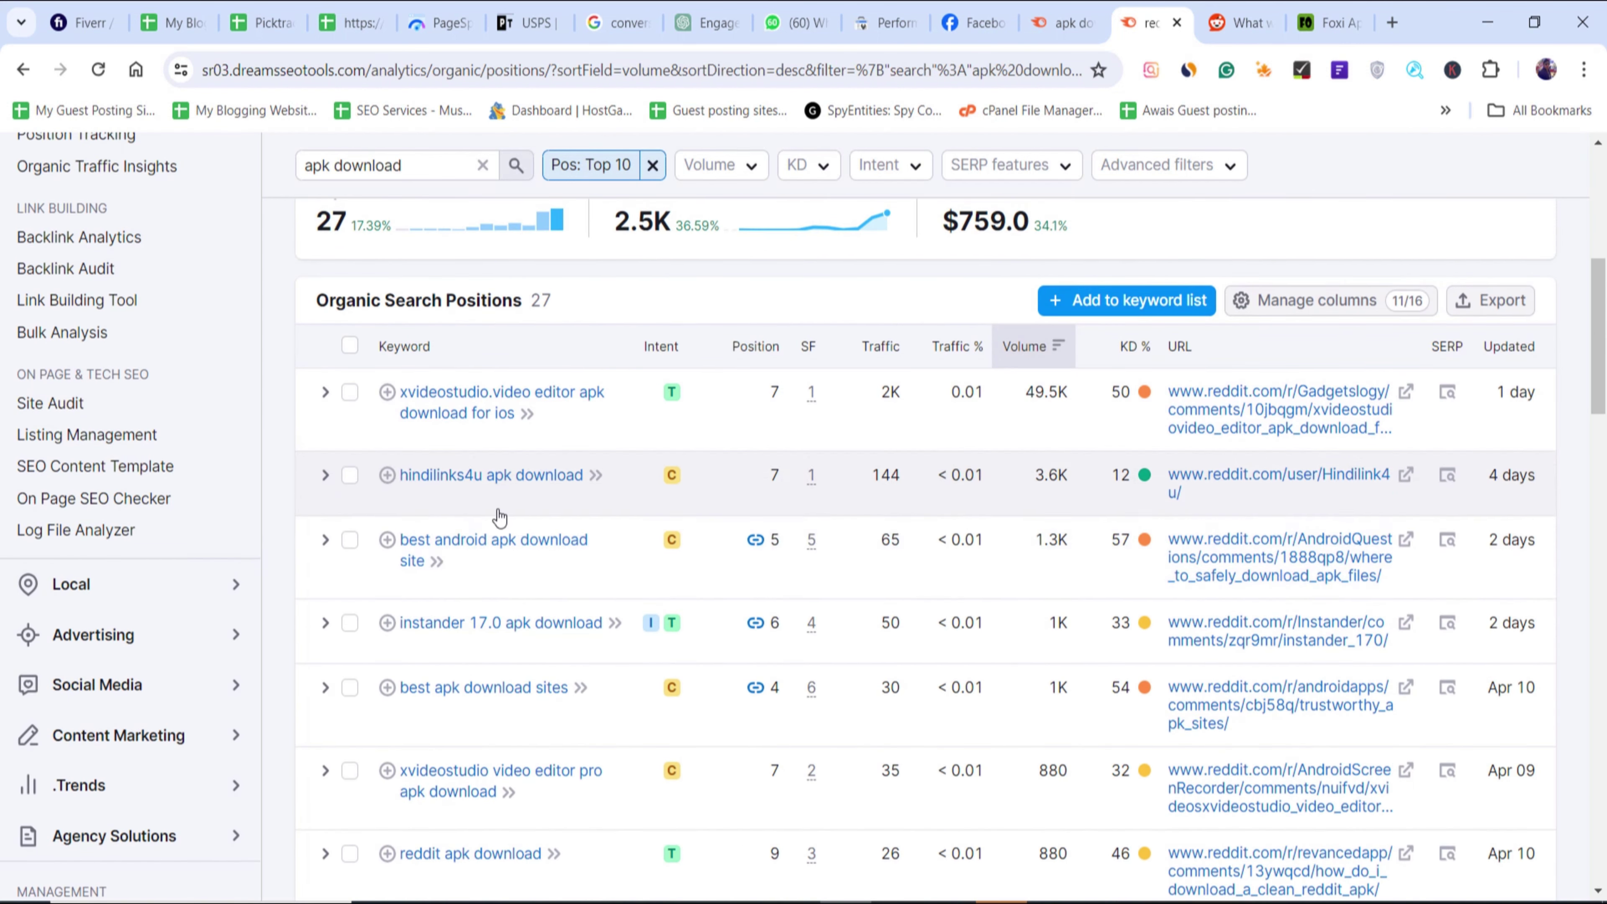
scroll(641, 520, "up", 2)
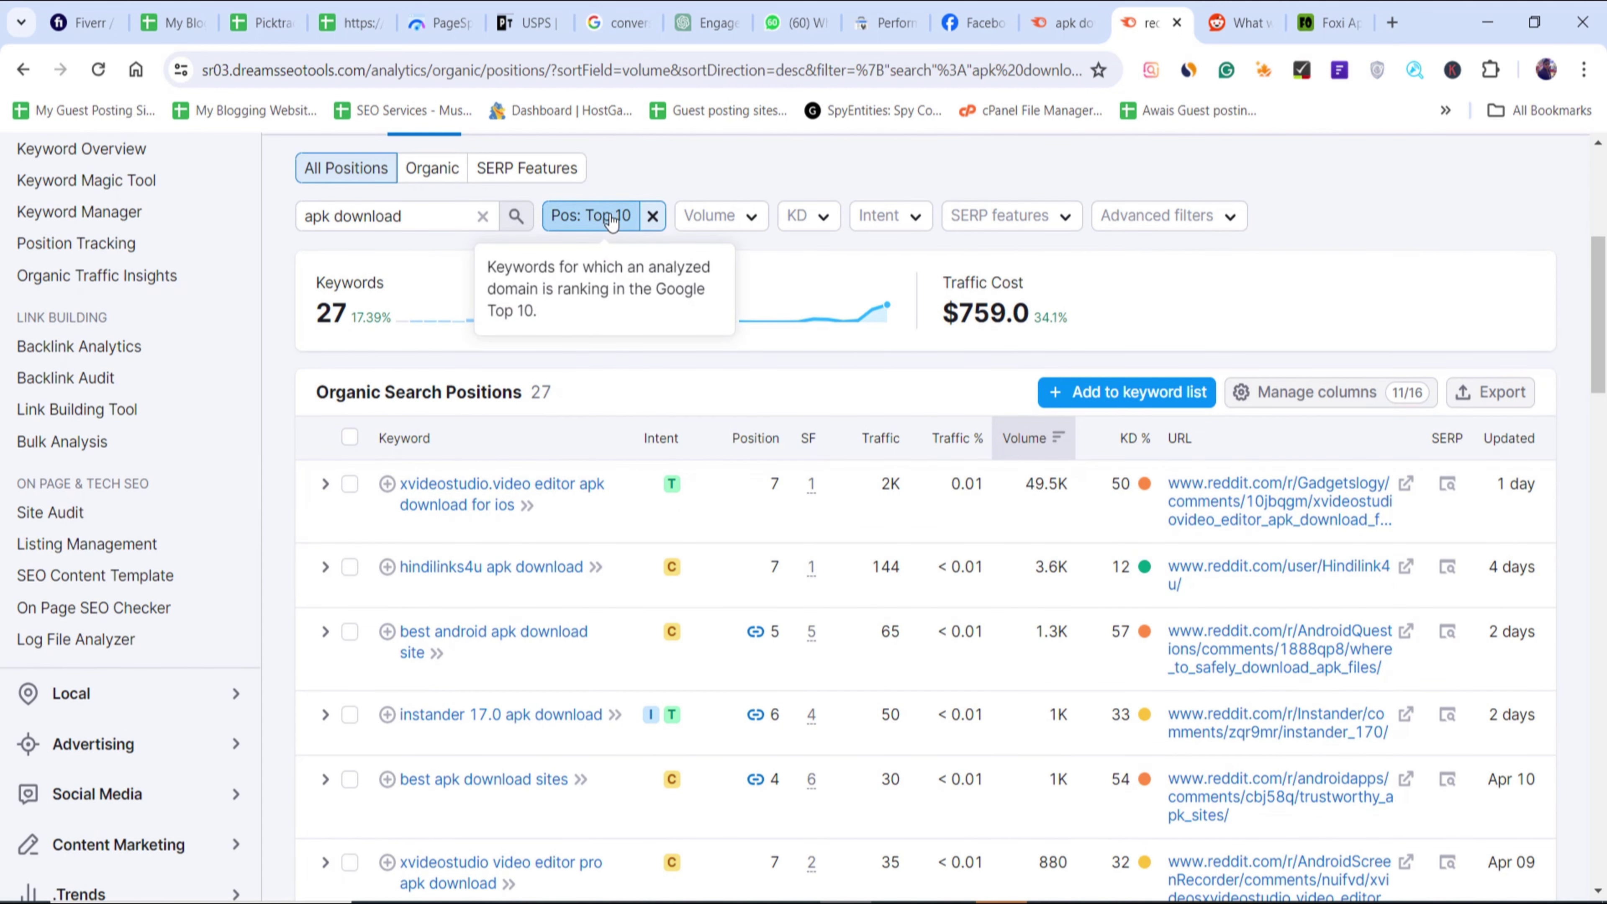
left_click(595, 219)
left_click(707, 636)
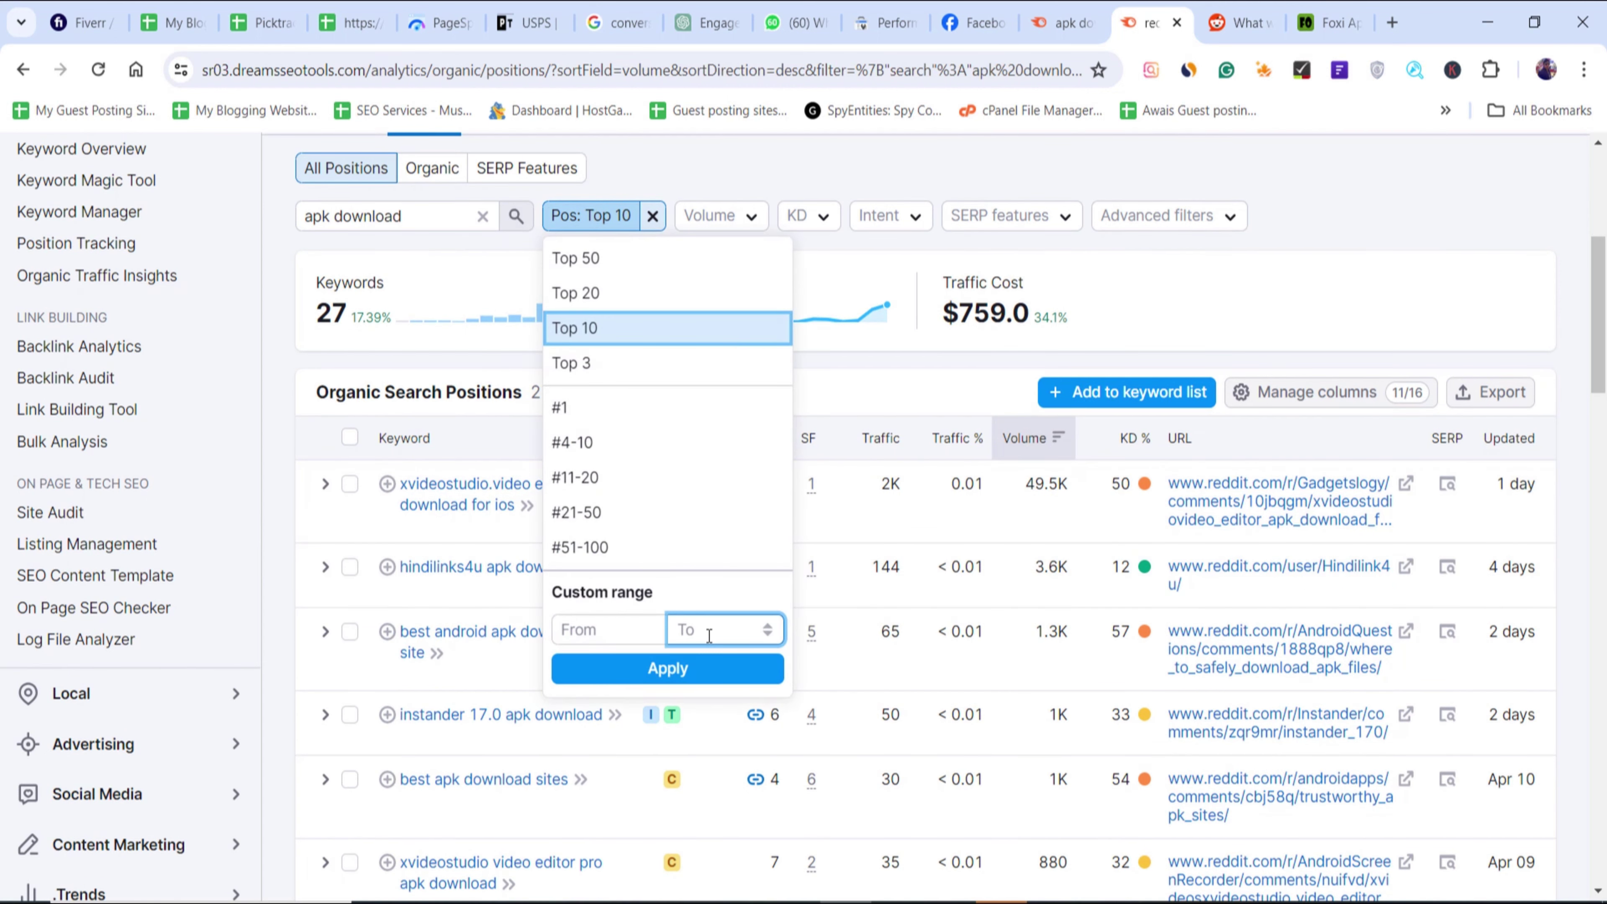
type("20")
left_click(707, 669)
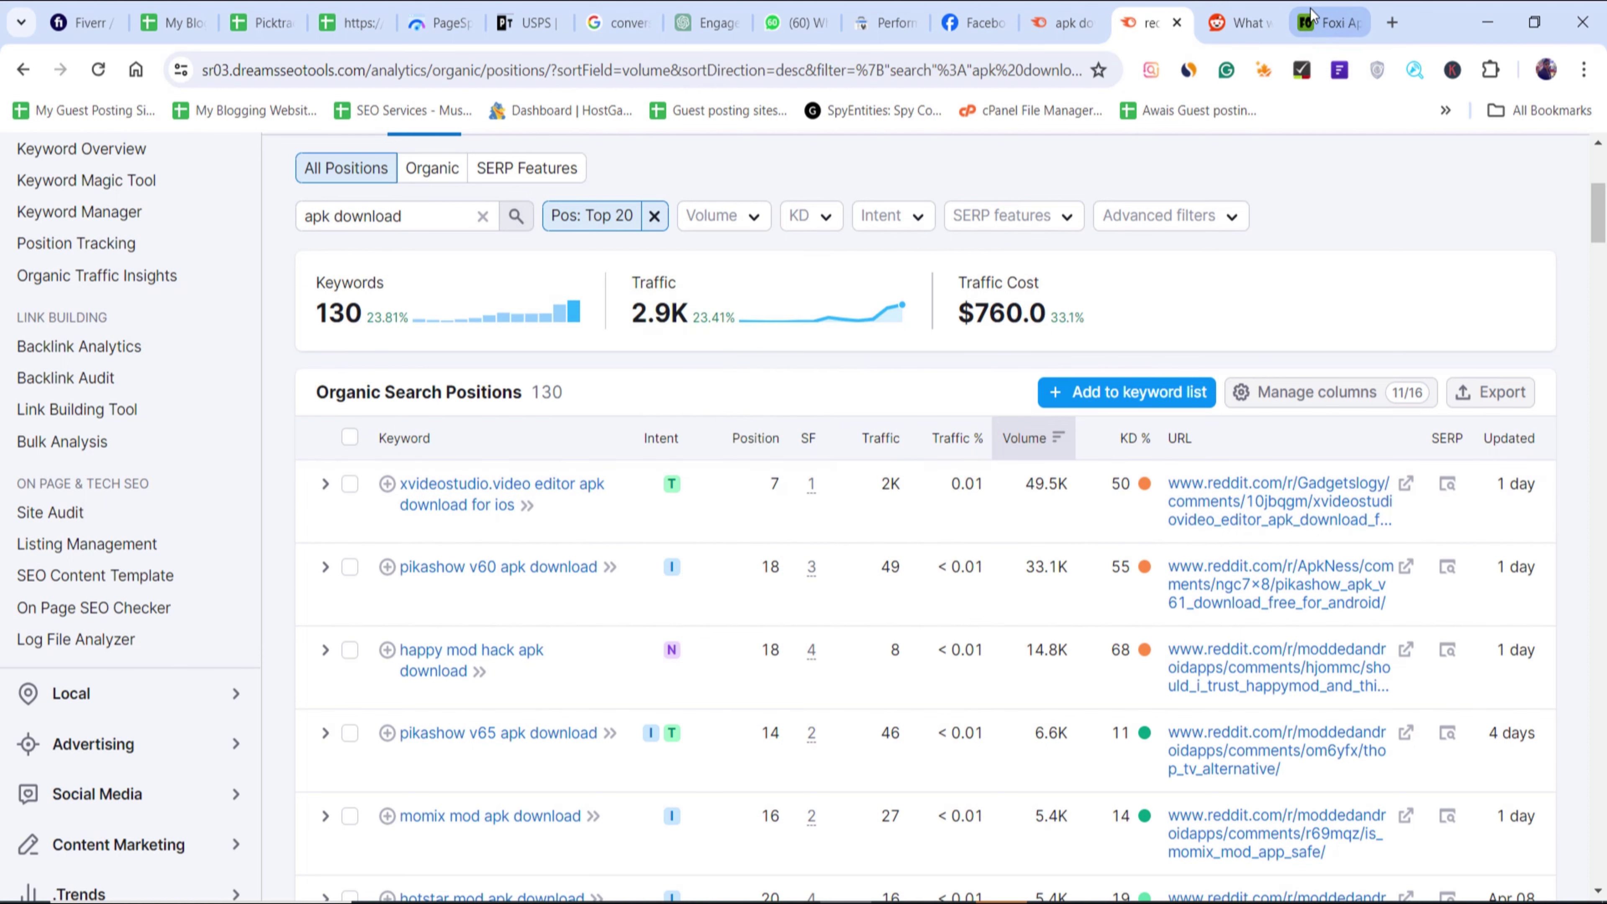
- Run a Google search for "apk download" in place of the Reddit r/SEO thread
left_click(1237, 23)
left_click(886, 69)
type("a")
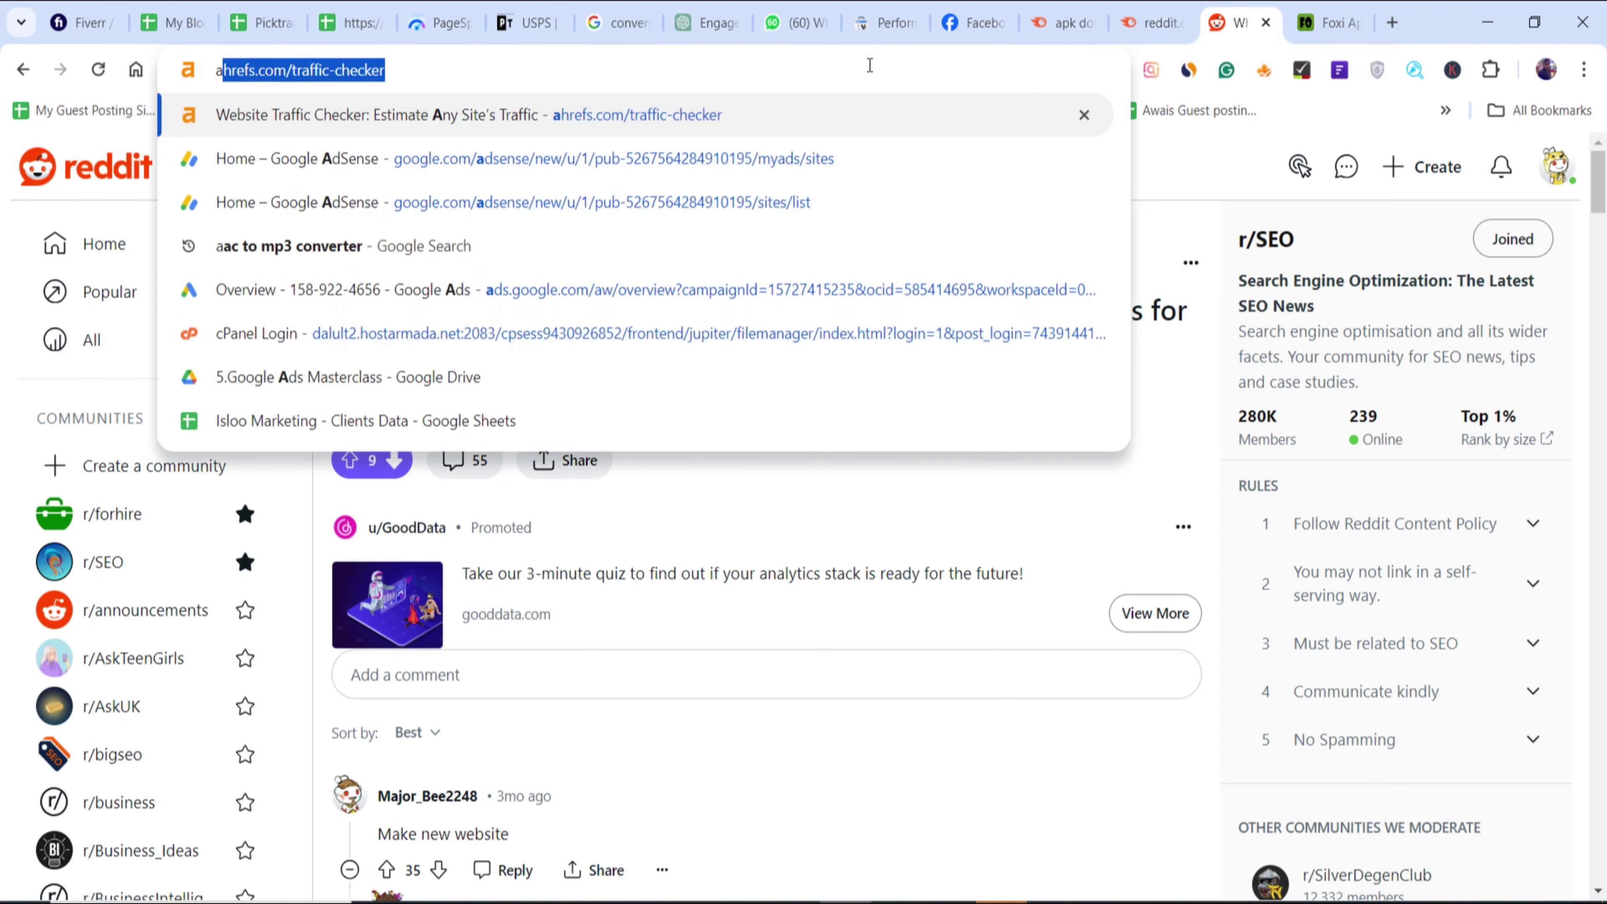
type("pk download")
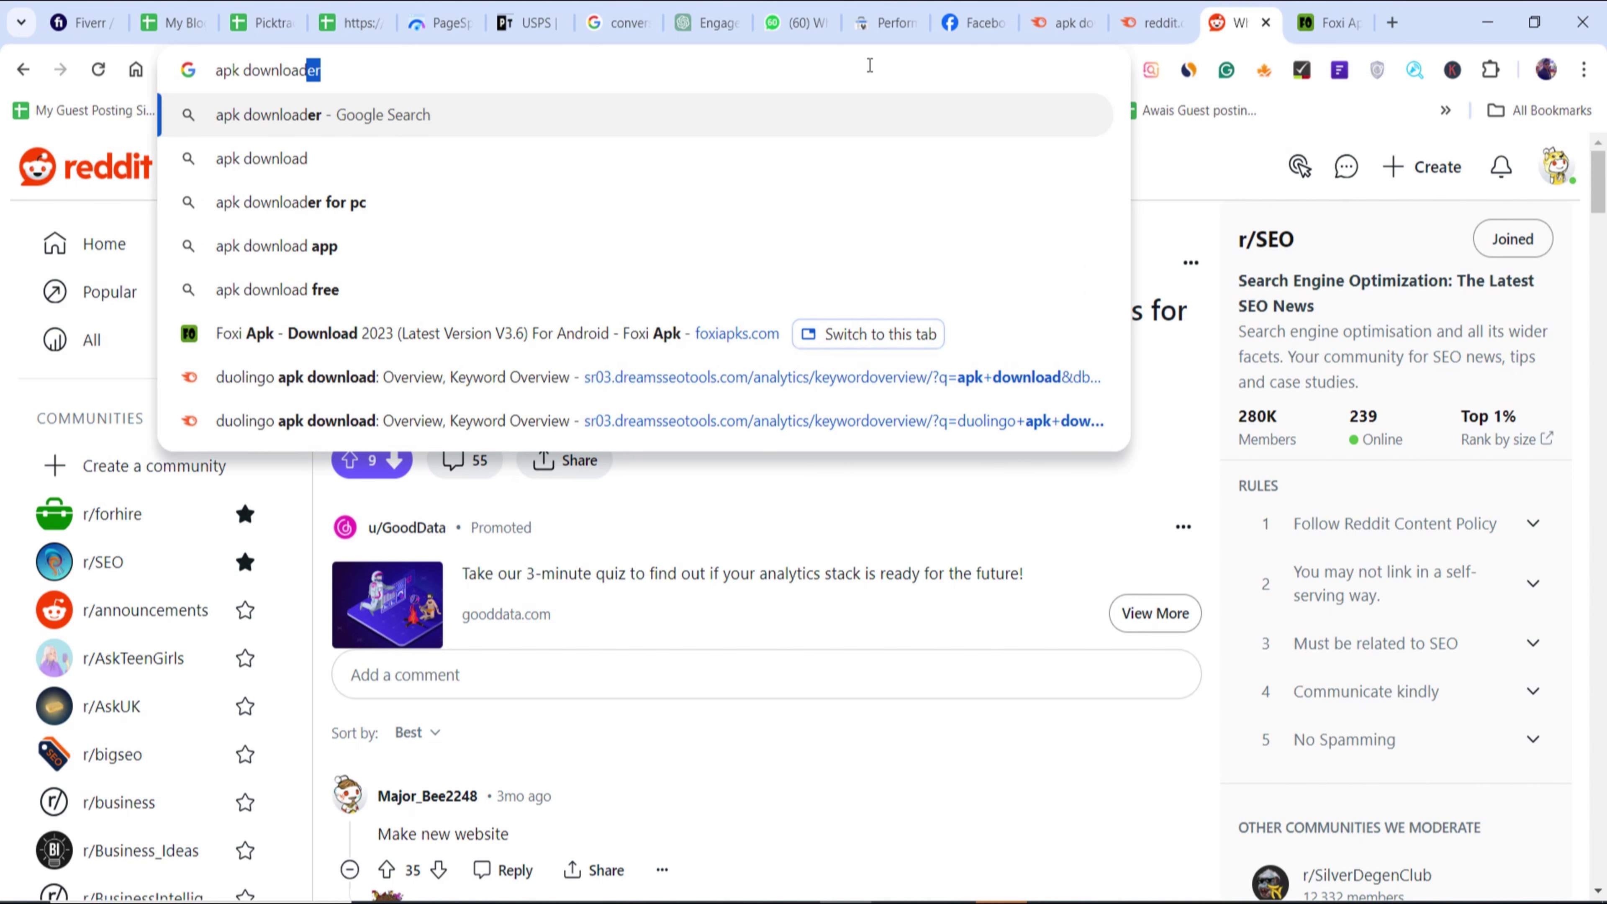
key("BackSpace")
key("Return")
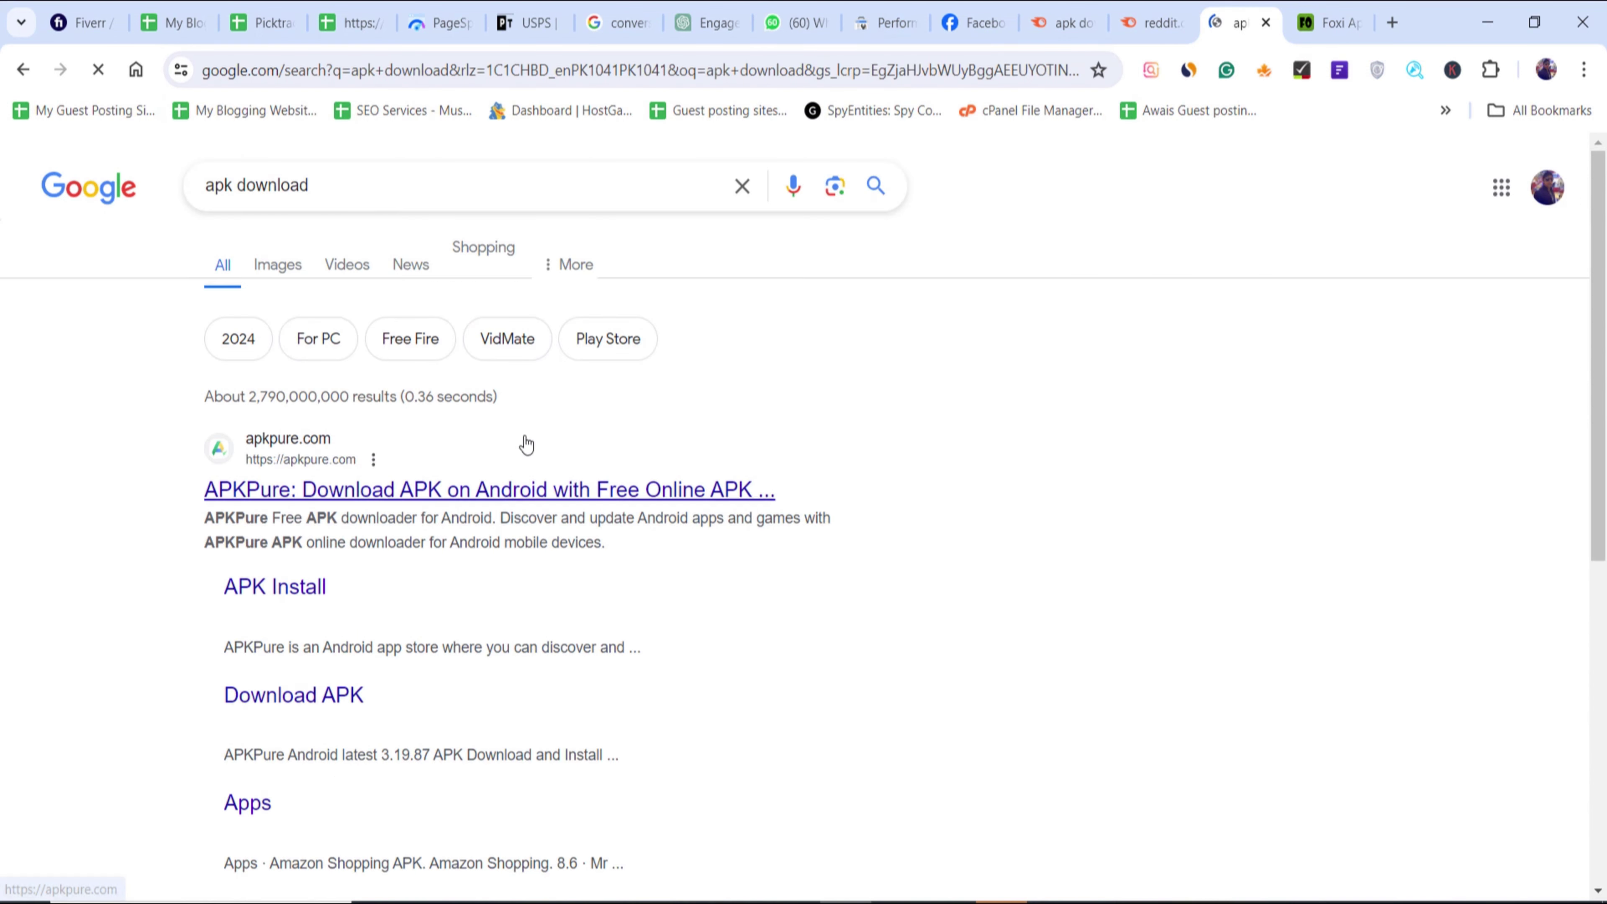
scroll(359, 423, "down", 2)
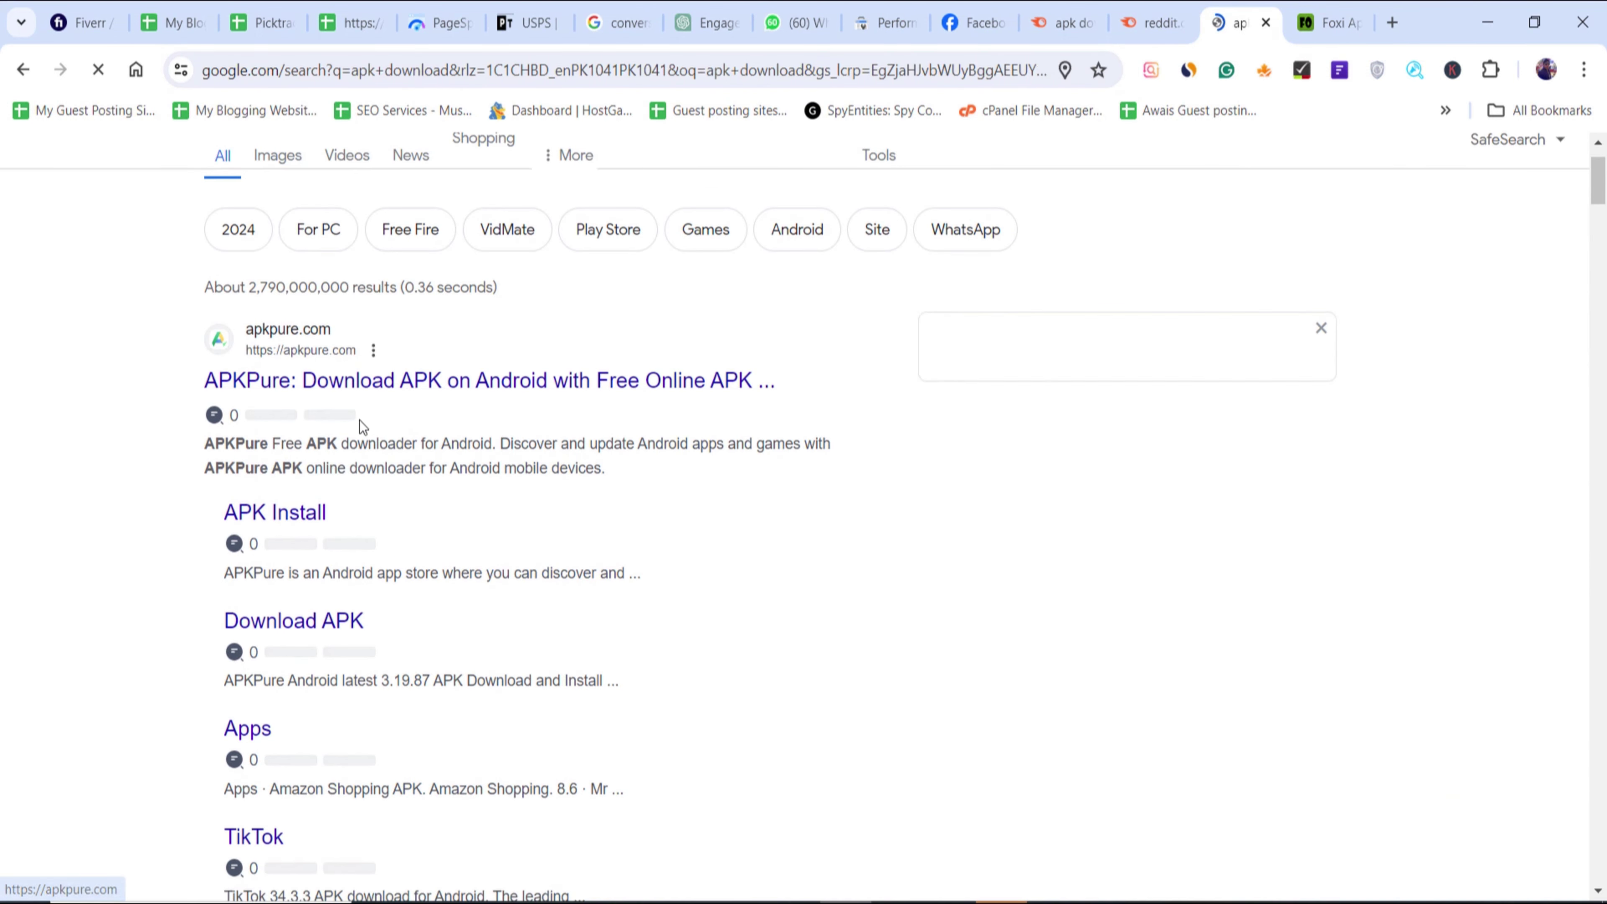
scroll(509, 392, "down", 9)
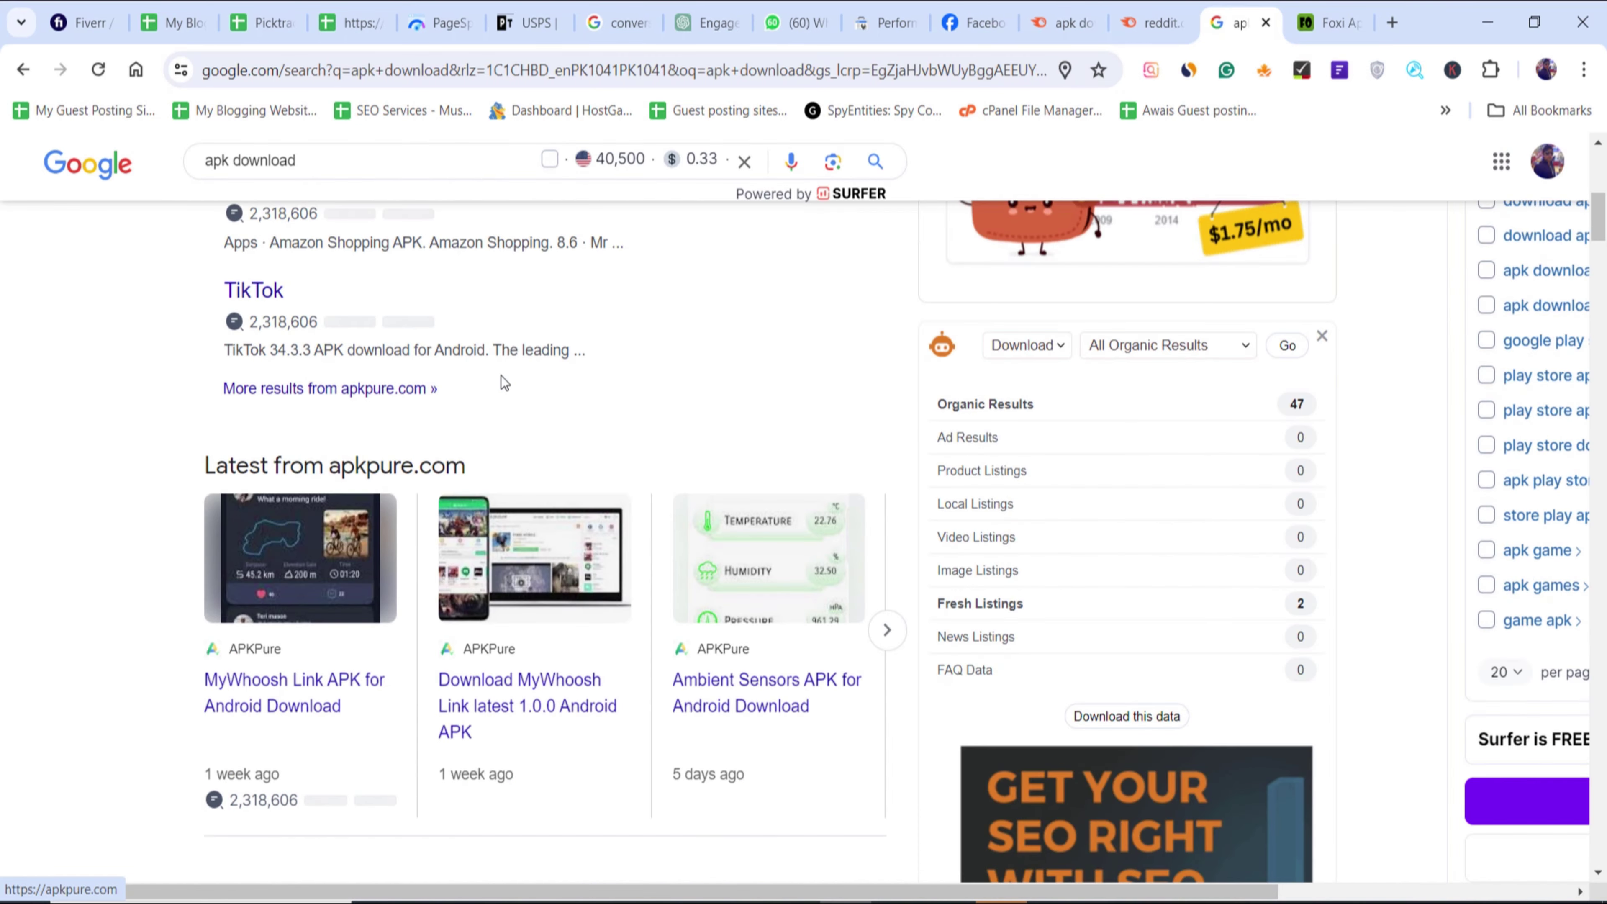
scroll(512, 417, "down", 7)
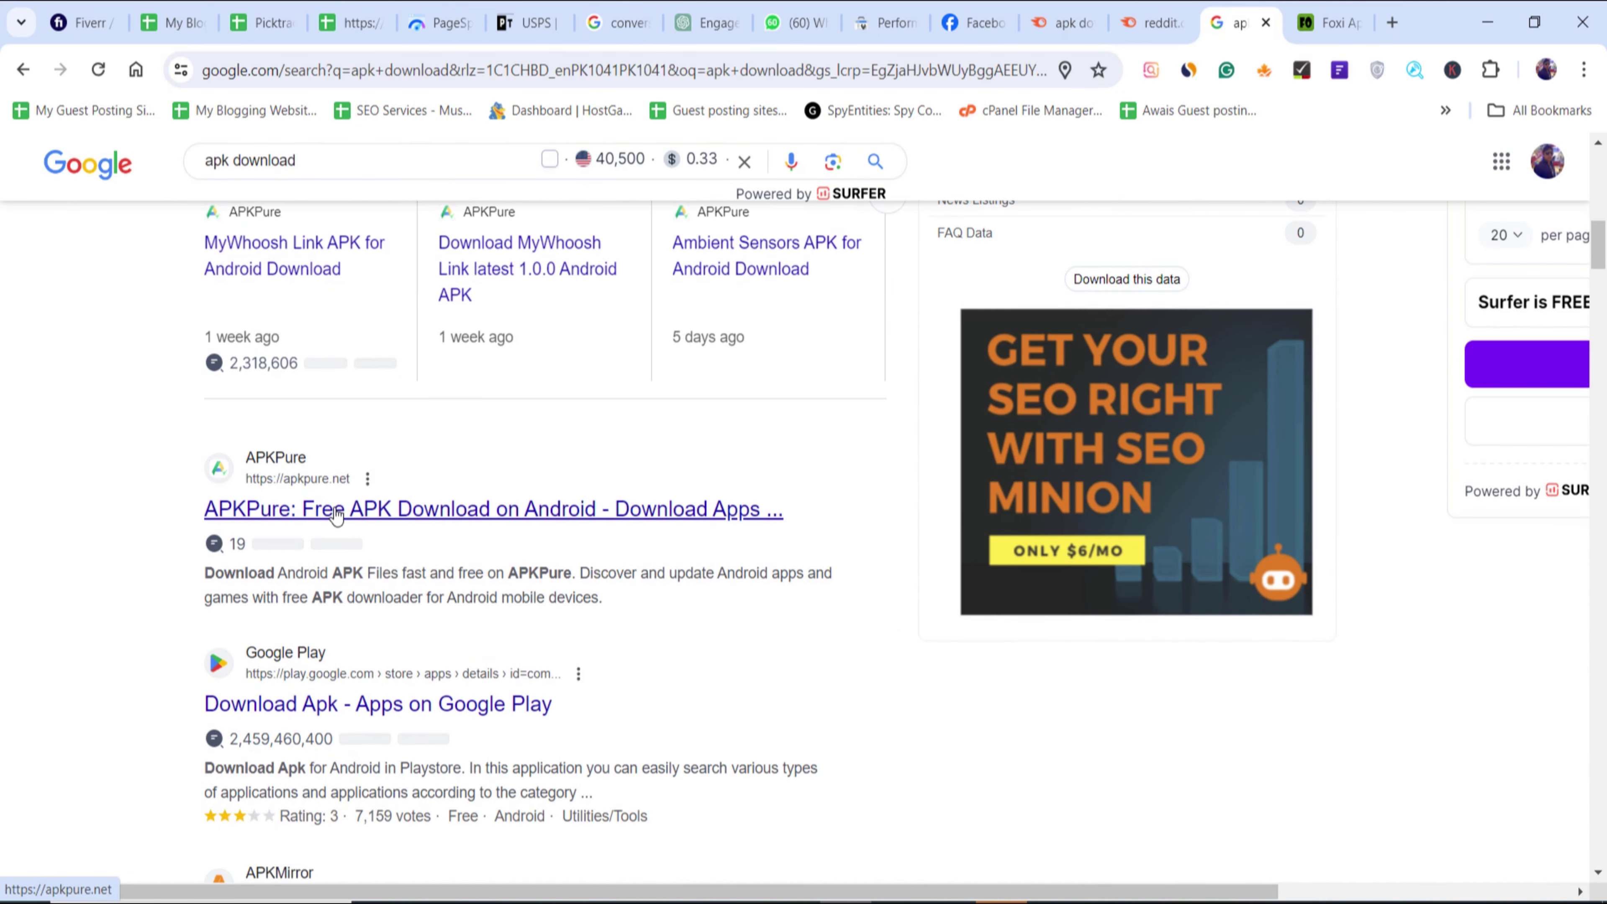
scroll(435, 494, "up", 16)
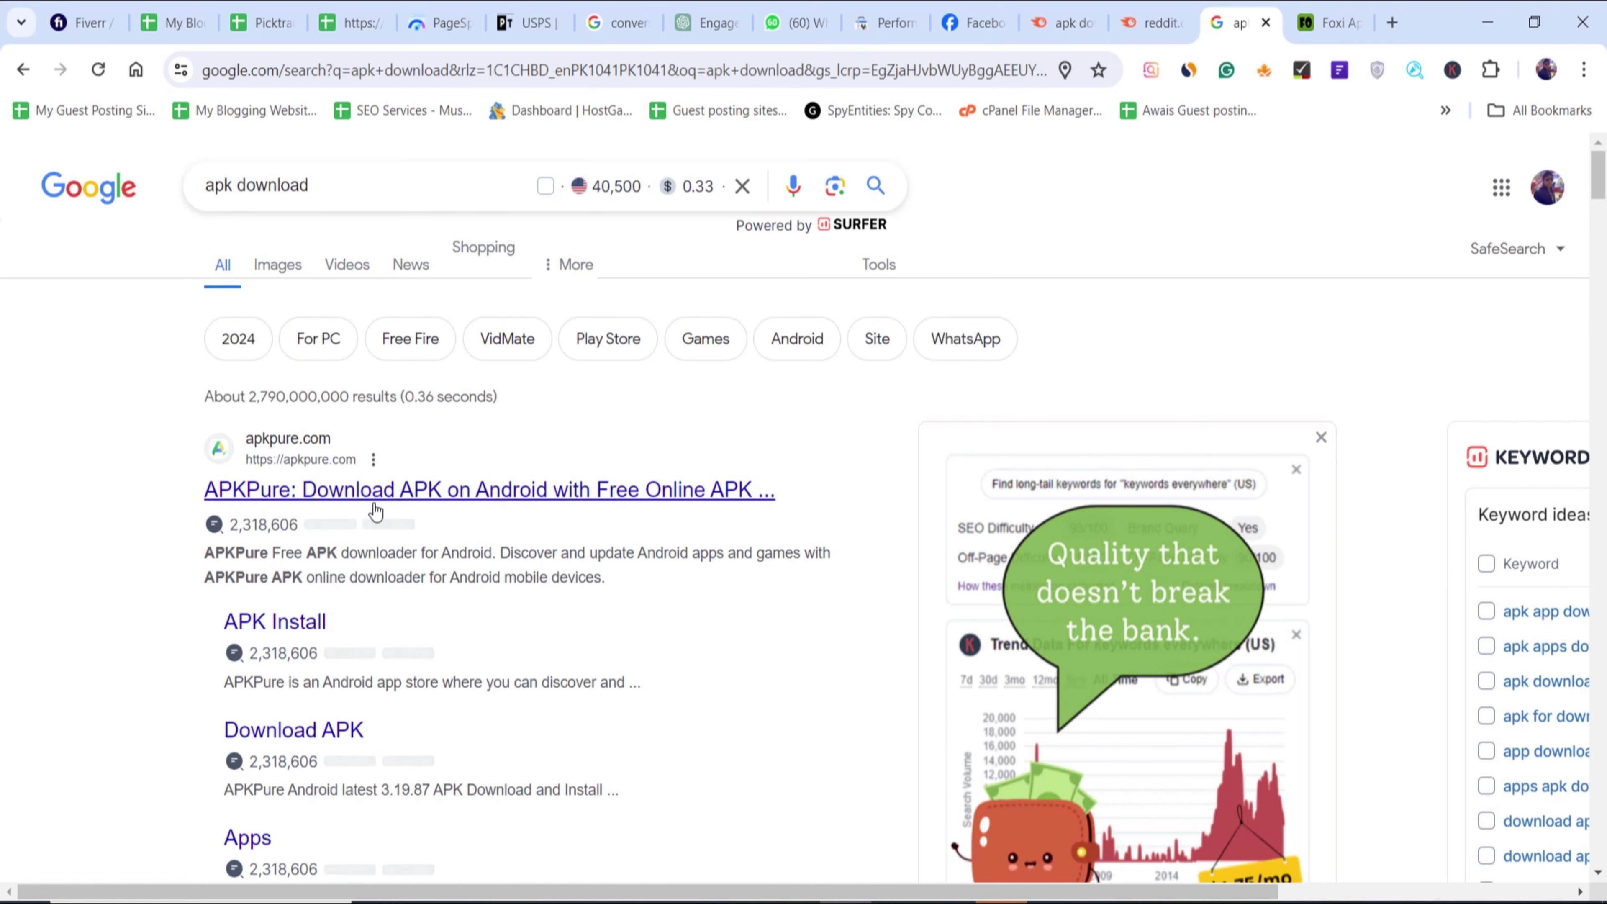
scroll(395, 497, "down", 15)
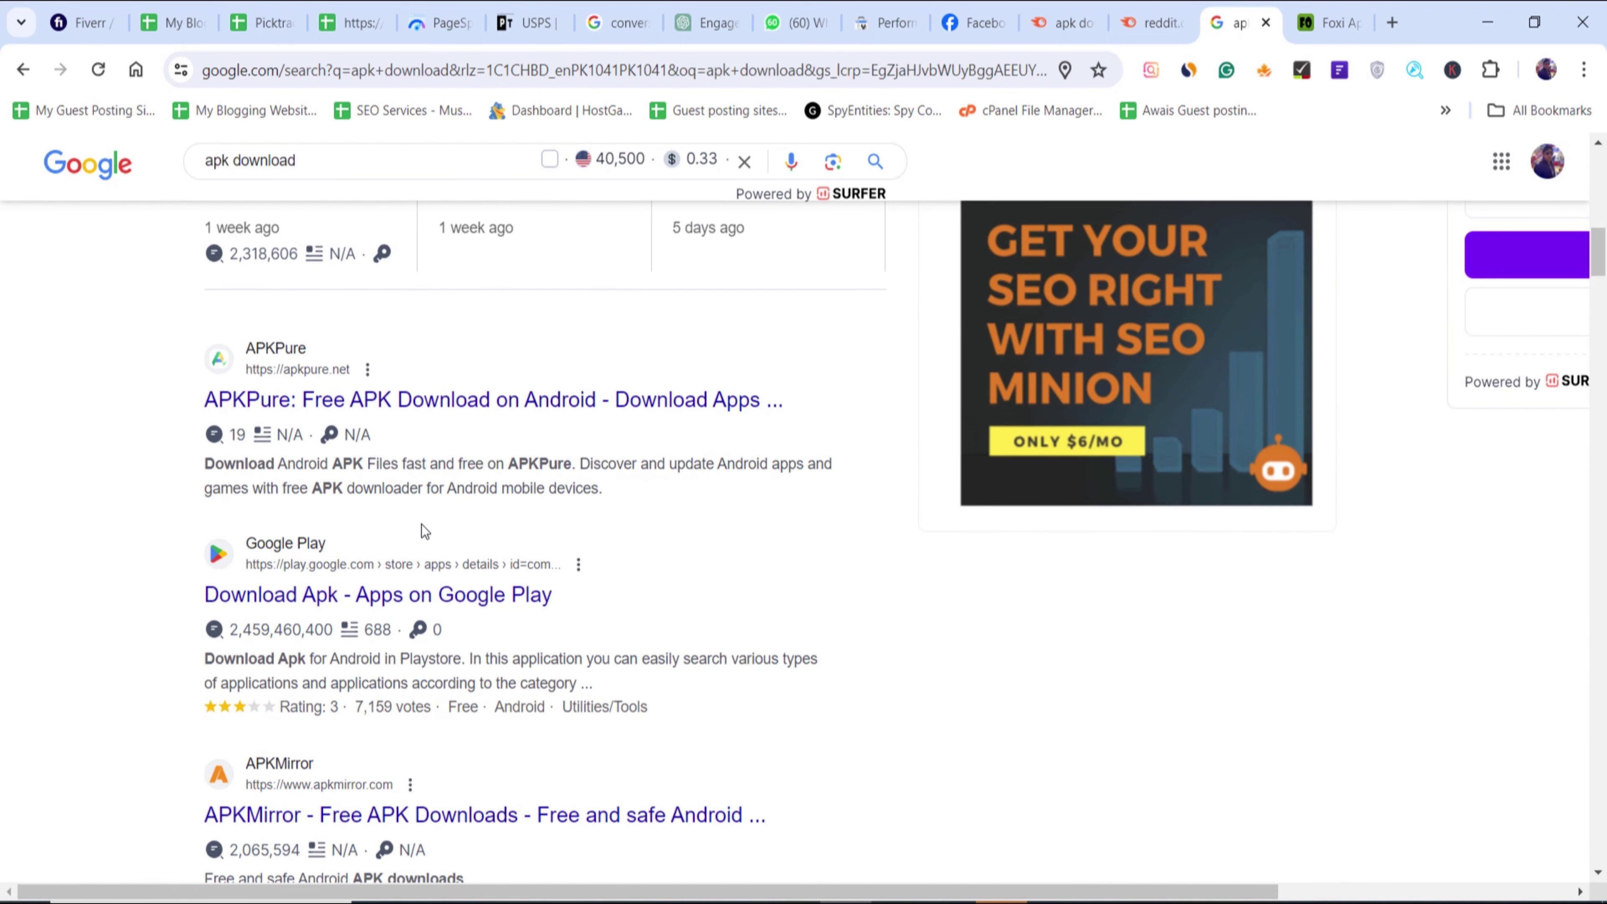
scroll(522, 522, "down", 3)
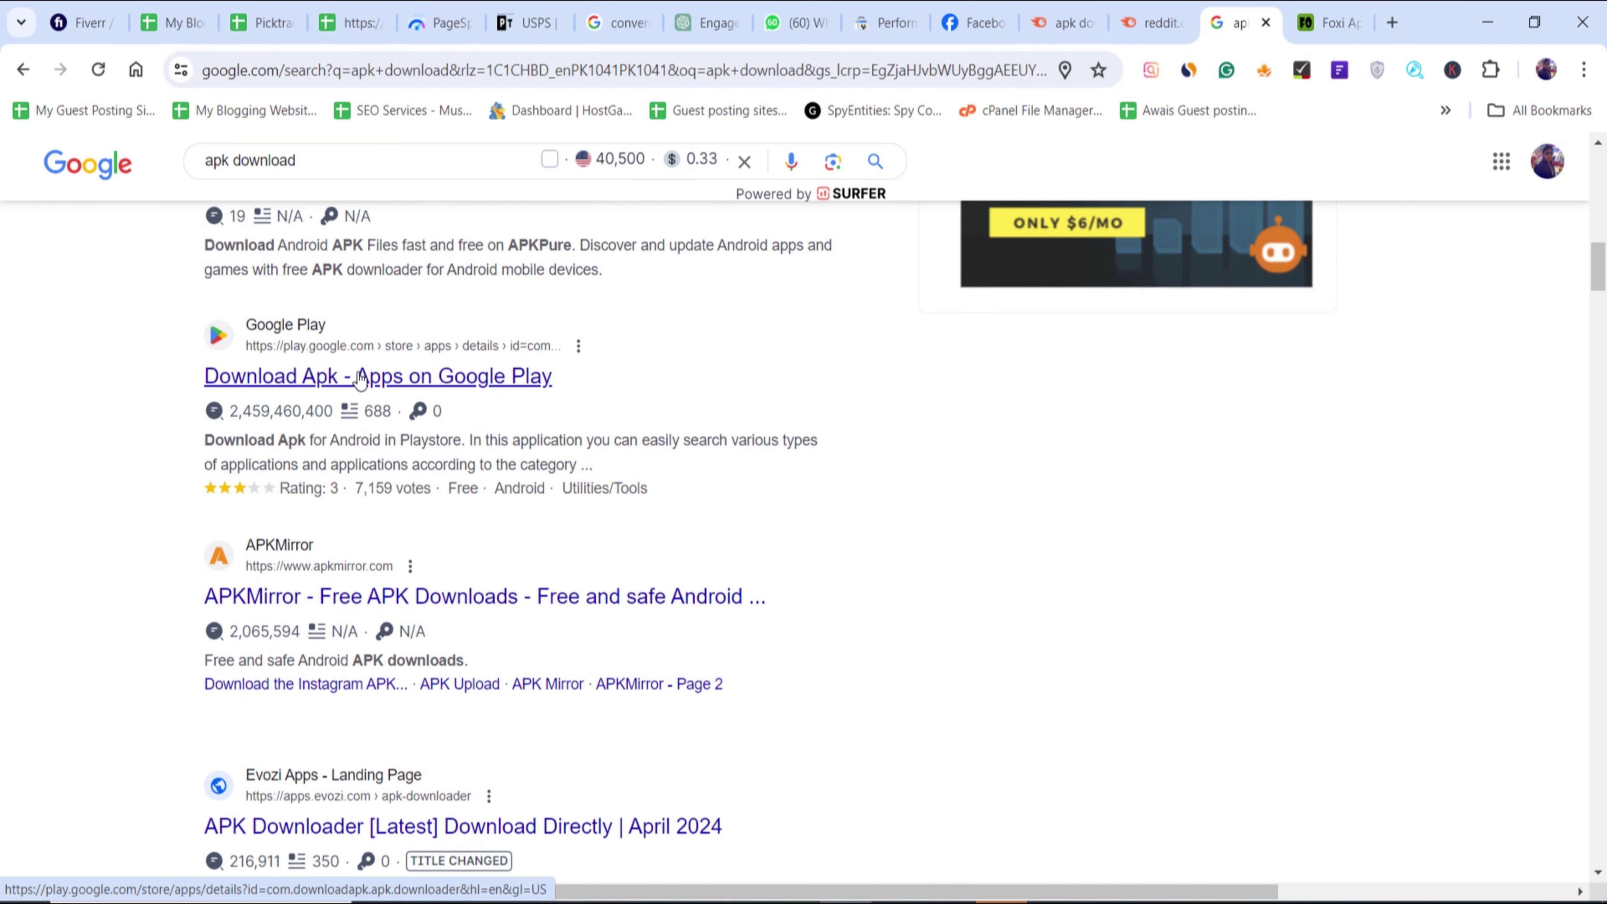
left_click(343, 380)
key("shift+End")
key("Delete")
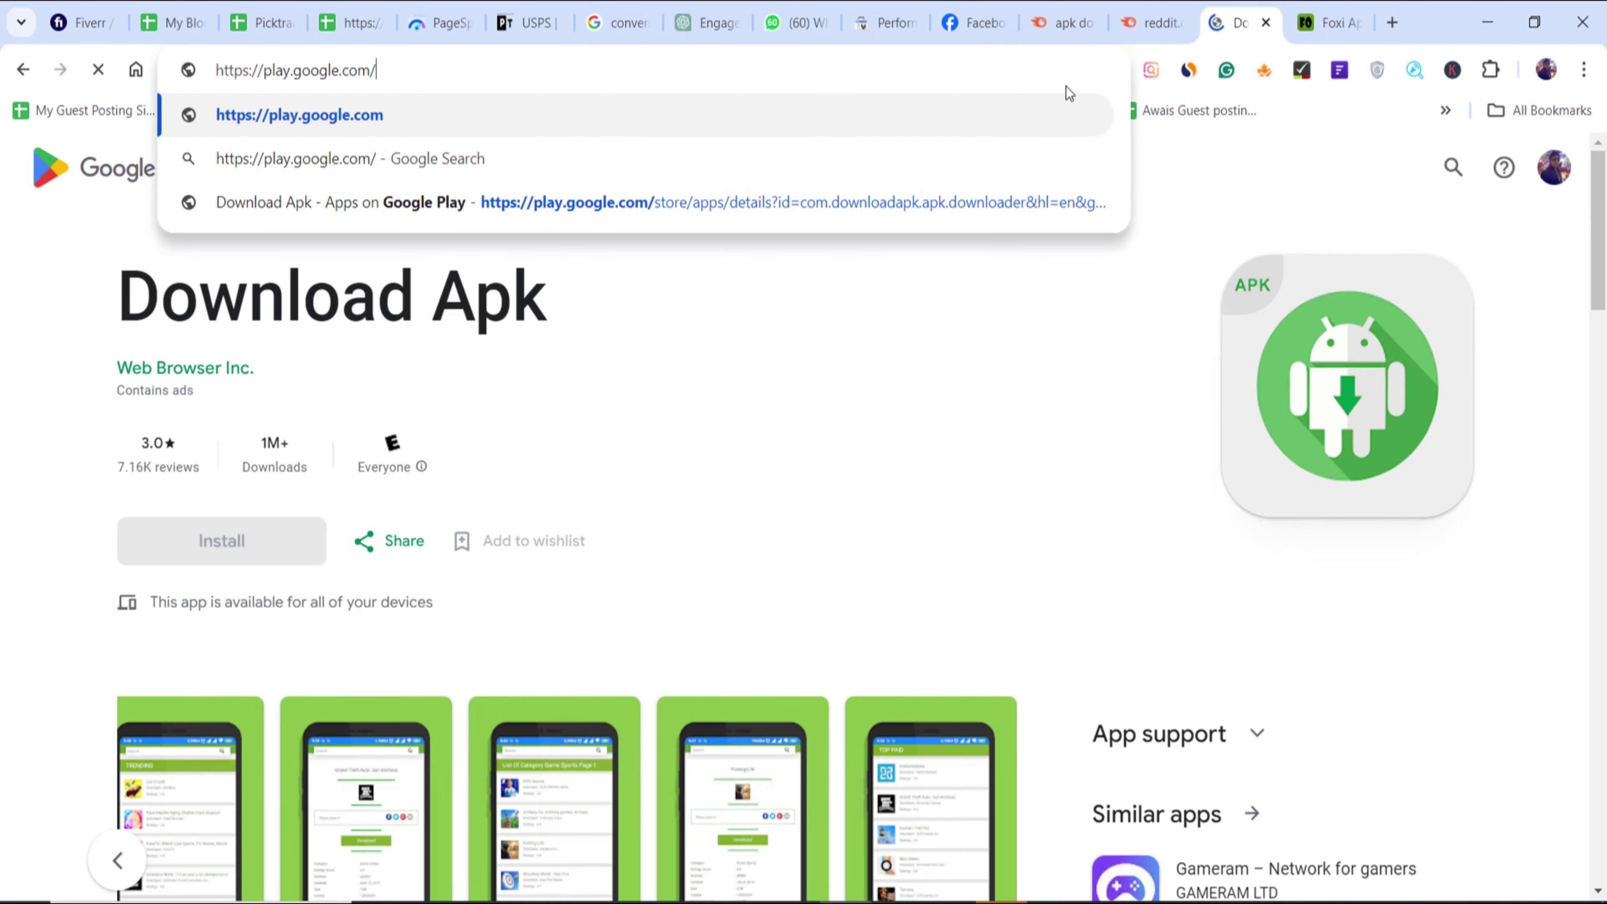
key("ctrl+a")
key("BackSpace")
- Return to reddit.com's organic positions and examine the volume, difficulty and position of its Top 20 apk download keywords
left_click(1152, 22)
scroll(585, 442, "up", 3)
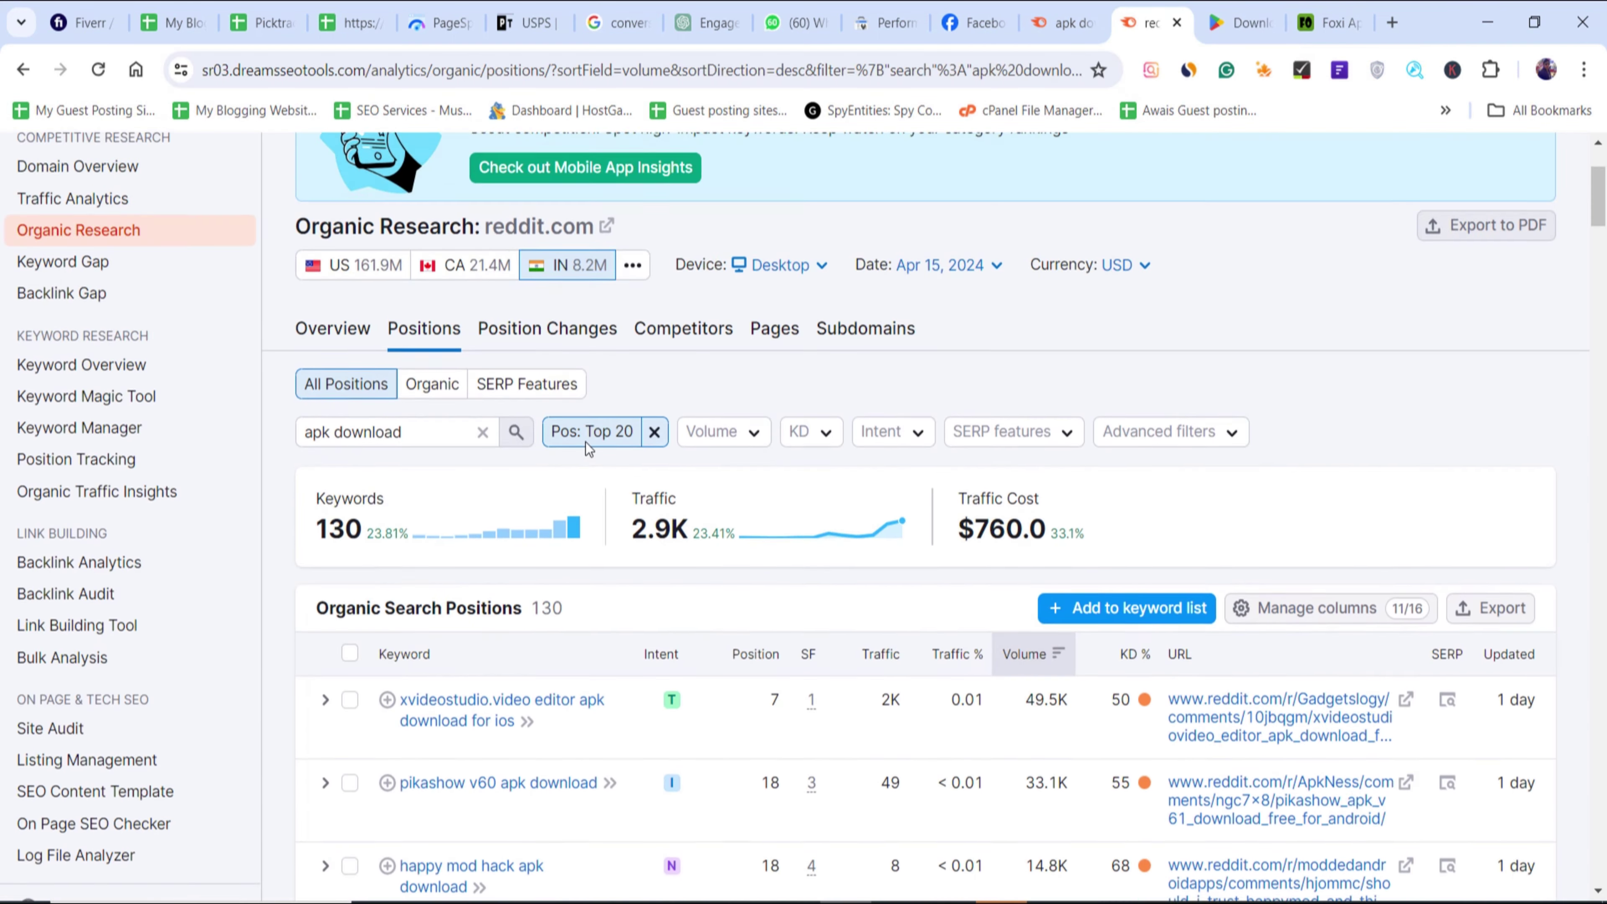
scroll(886, 519, "down", 3)
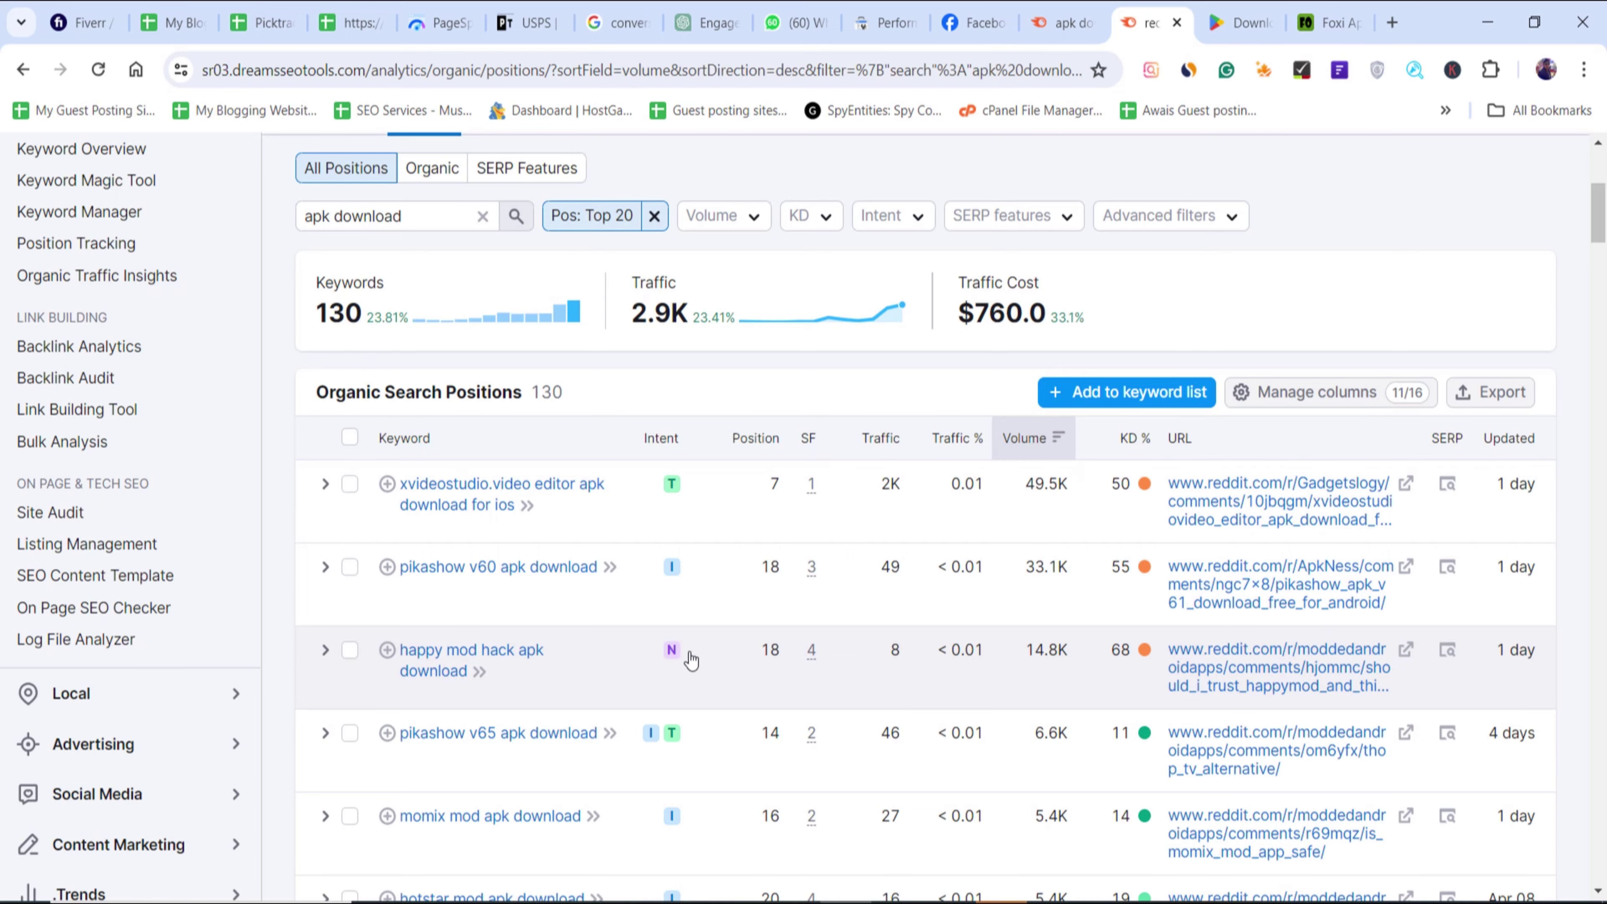
scroll(693, 657, "down", 12)
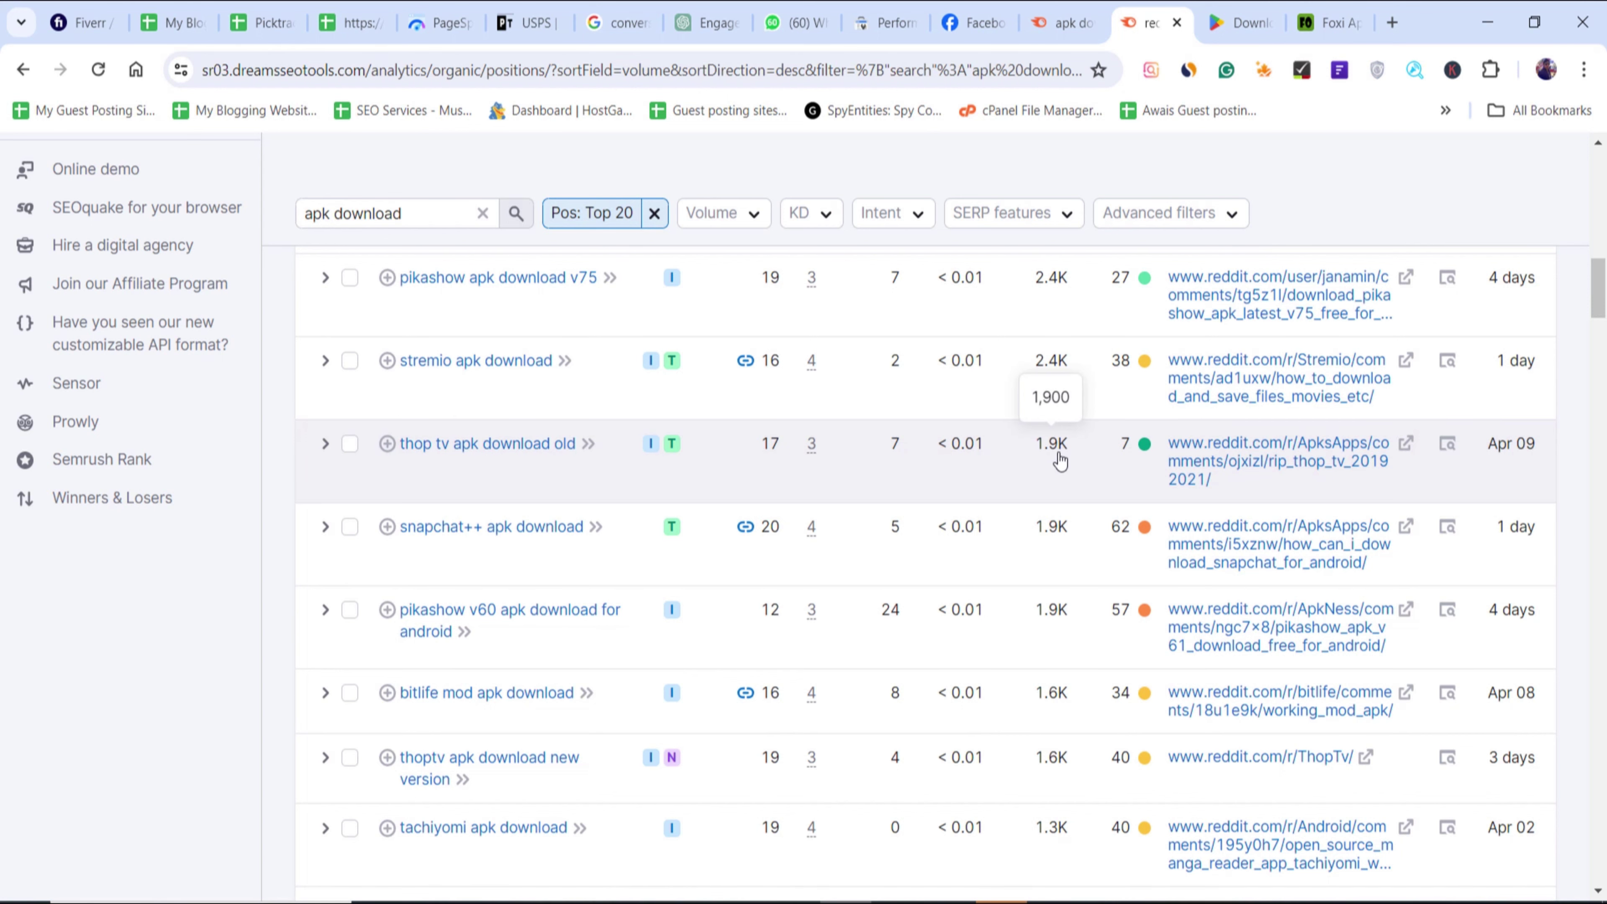
scroll(1061, 462, "up", 10)
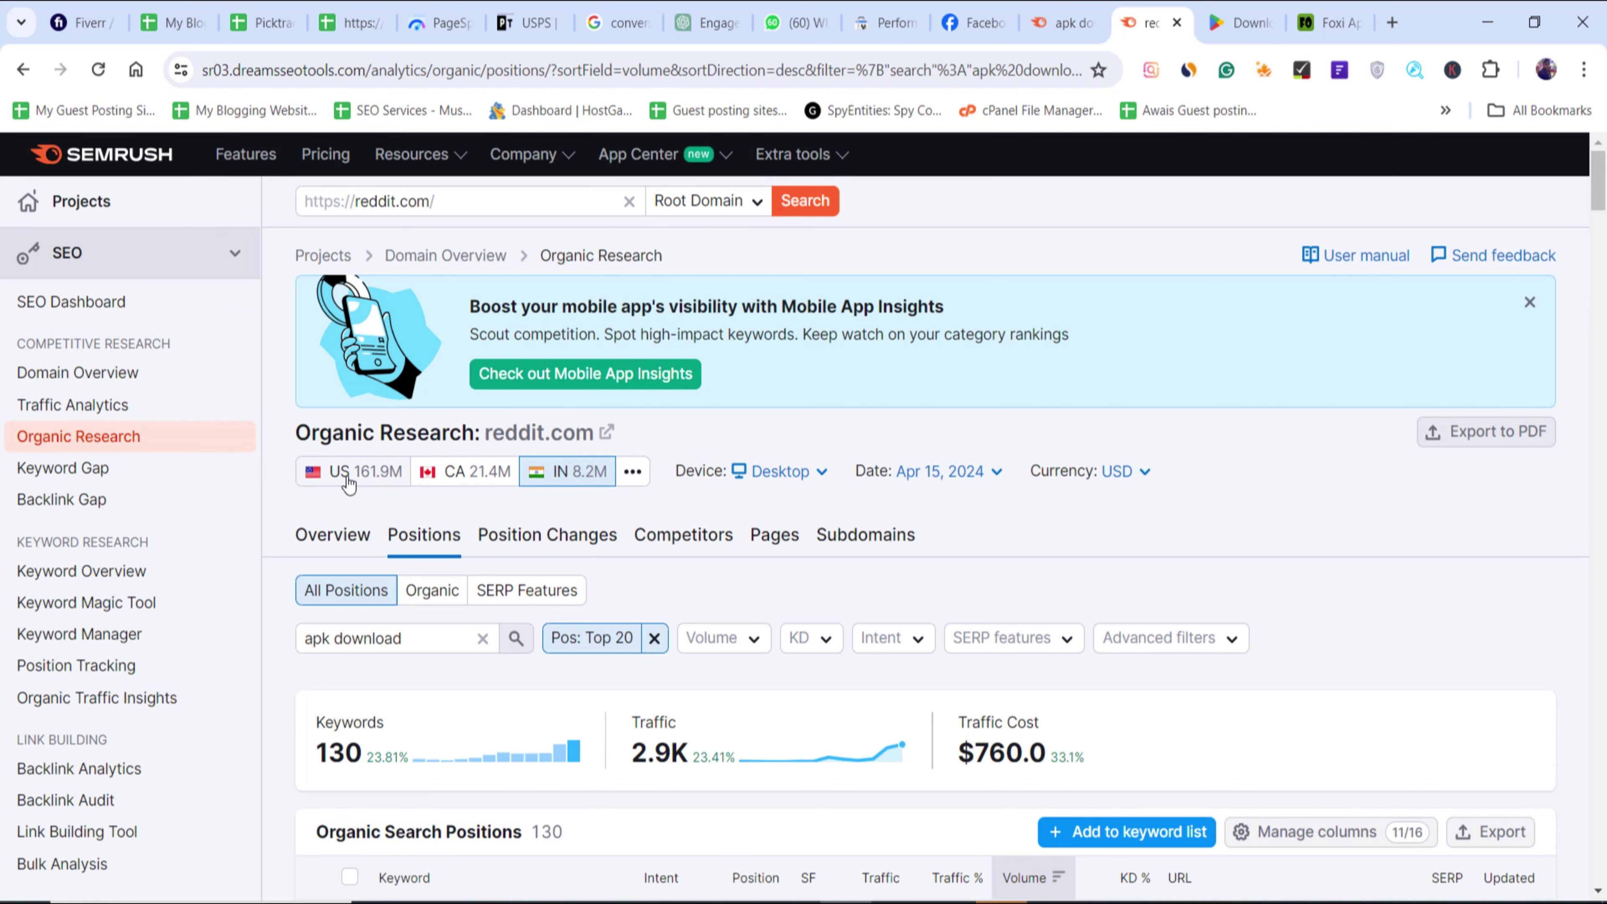
scroll(661, 567, "down", 10)
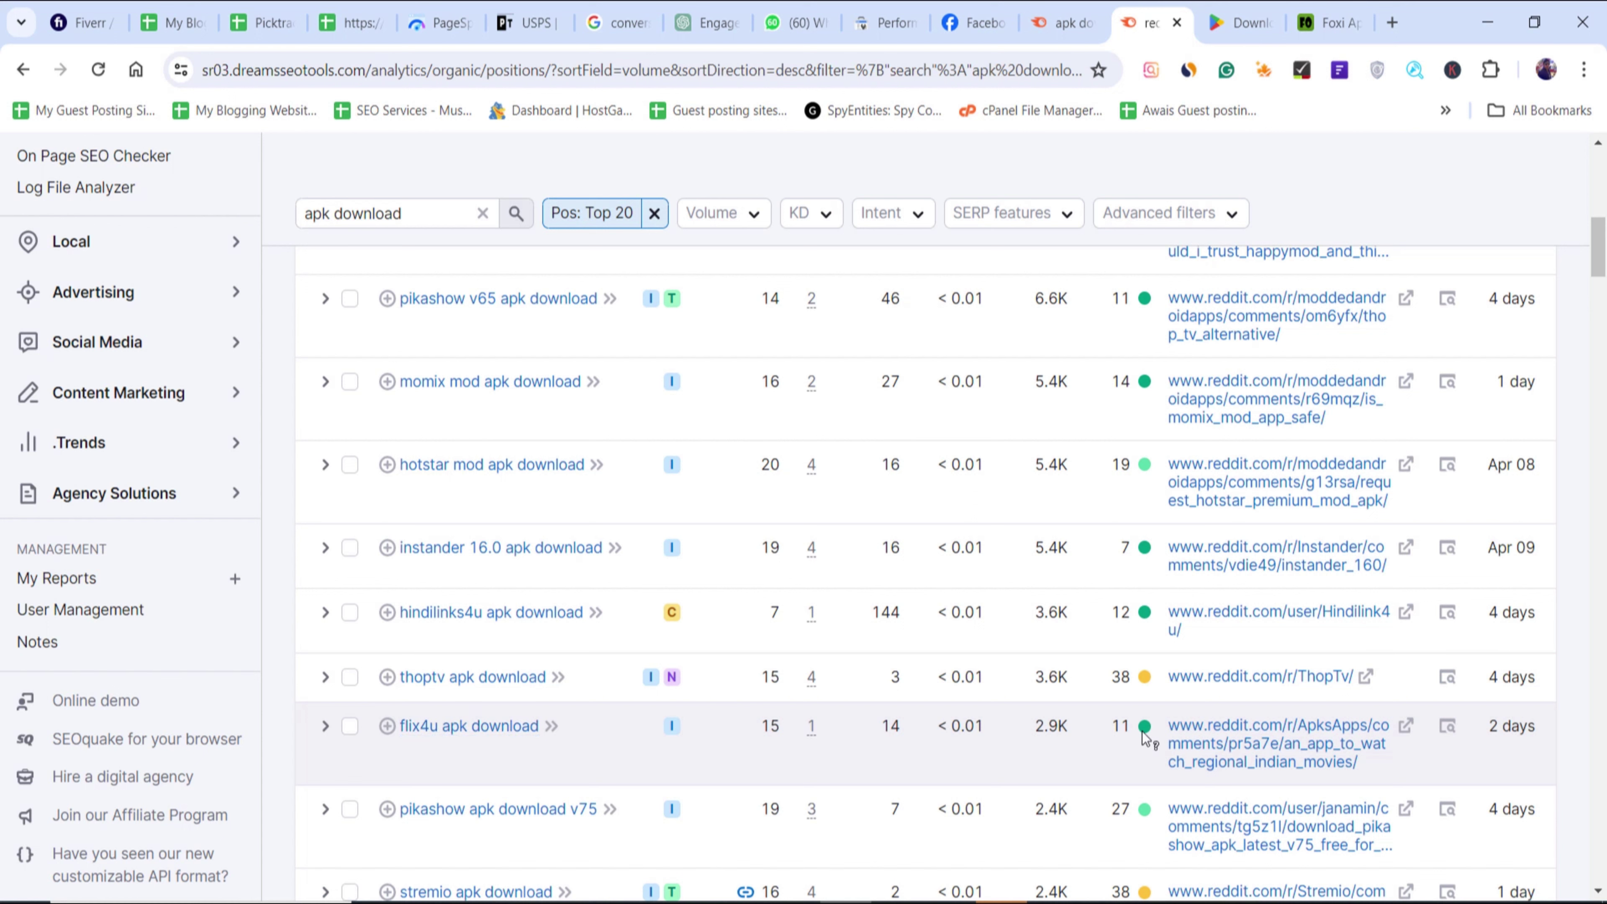
mouse_move(1149, 738)
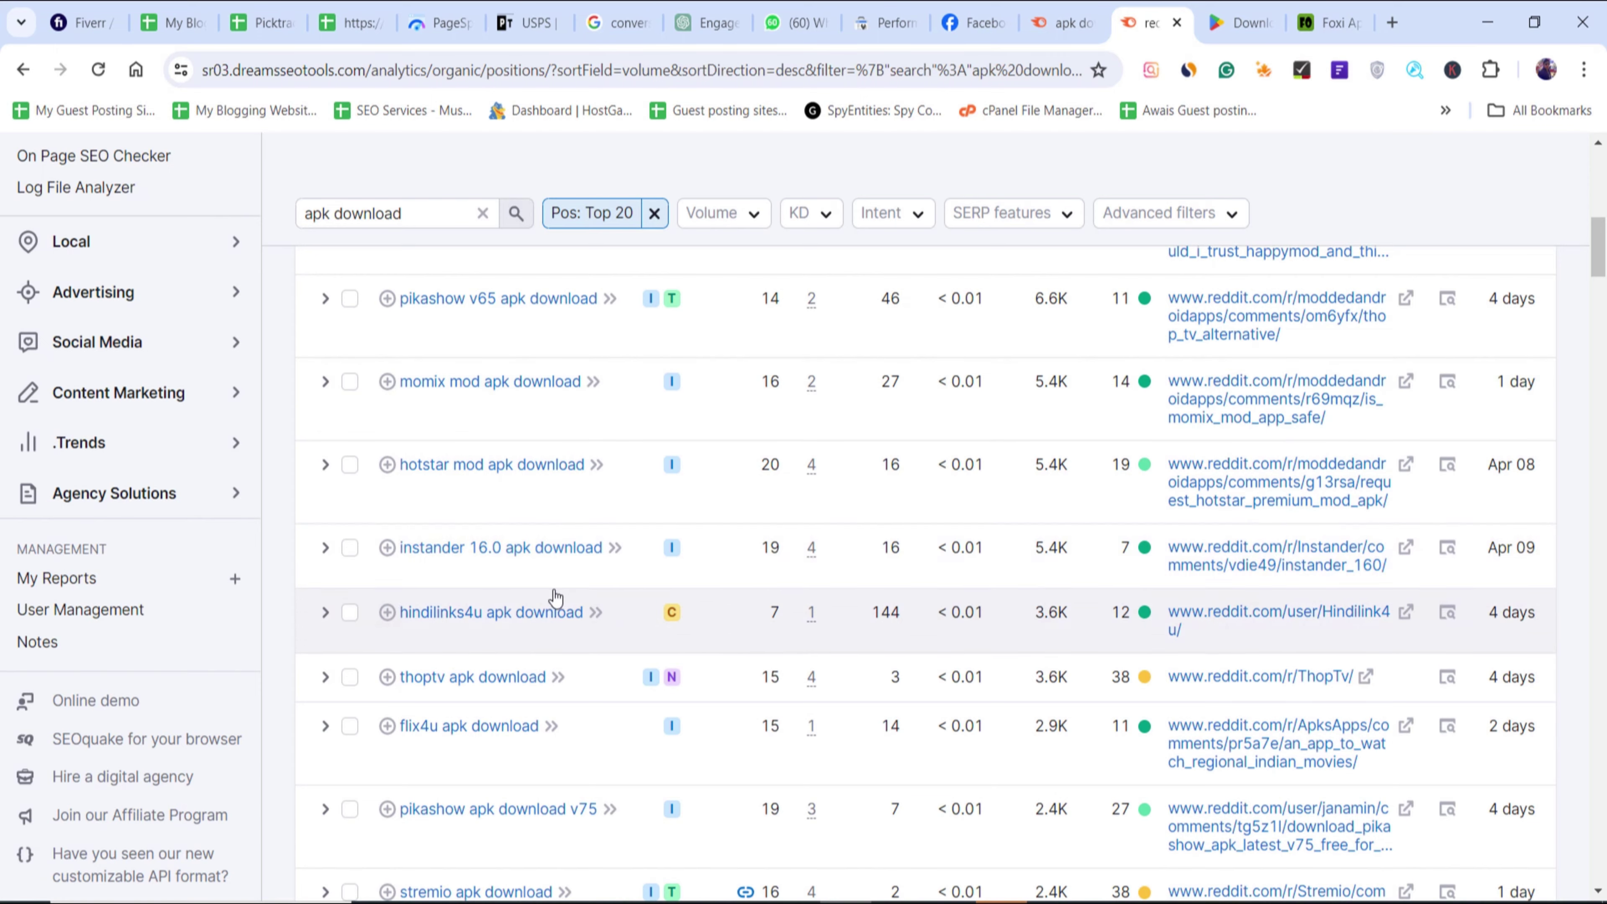
scroll(556, 592, "up", 10)
left_click(544, 207)
key("ctrl+a")
type("https://play.google.com/")
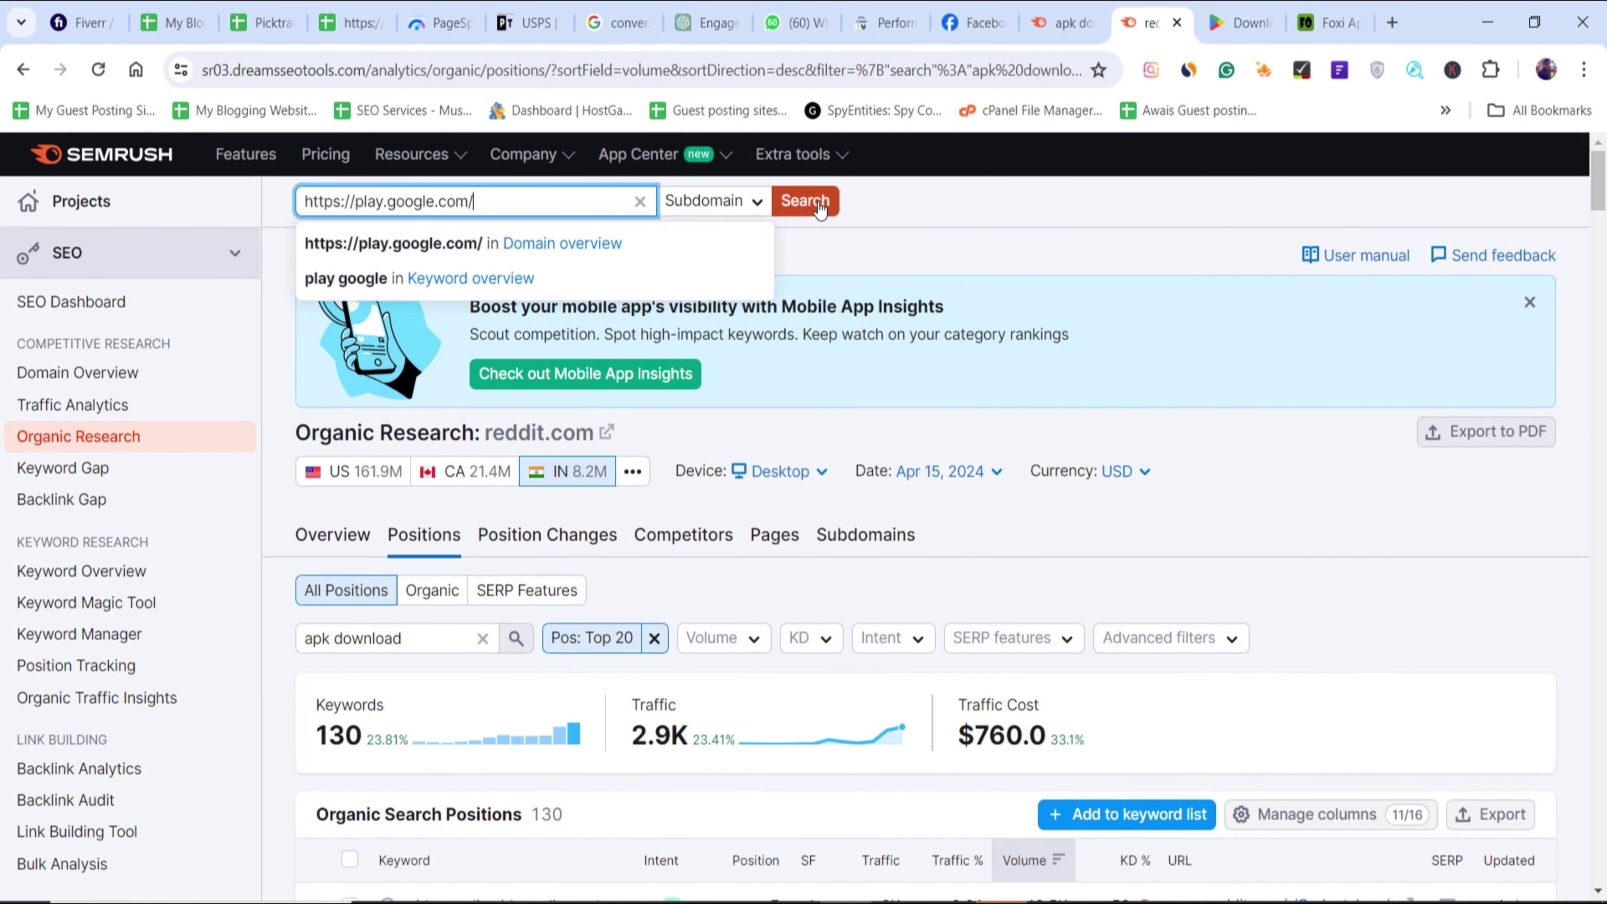
left_click(805, 201)
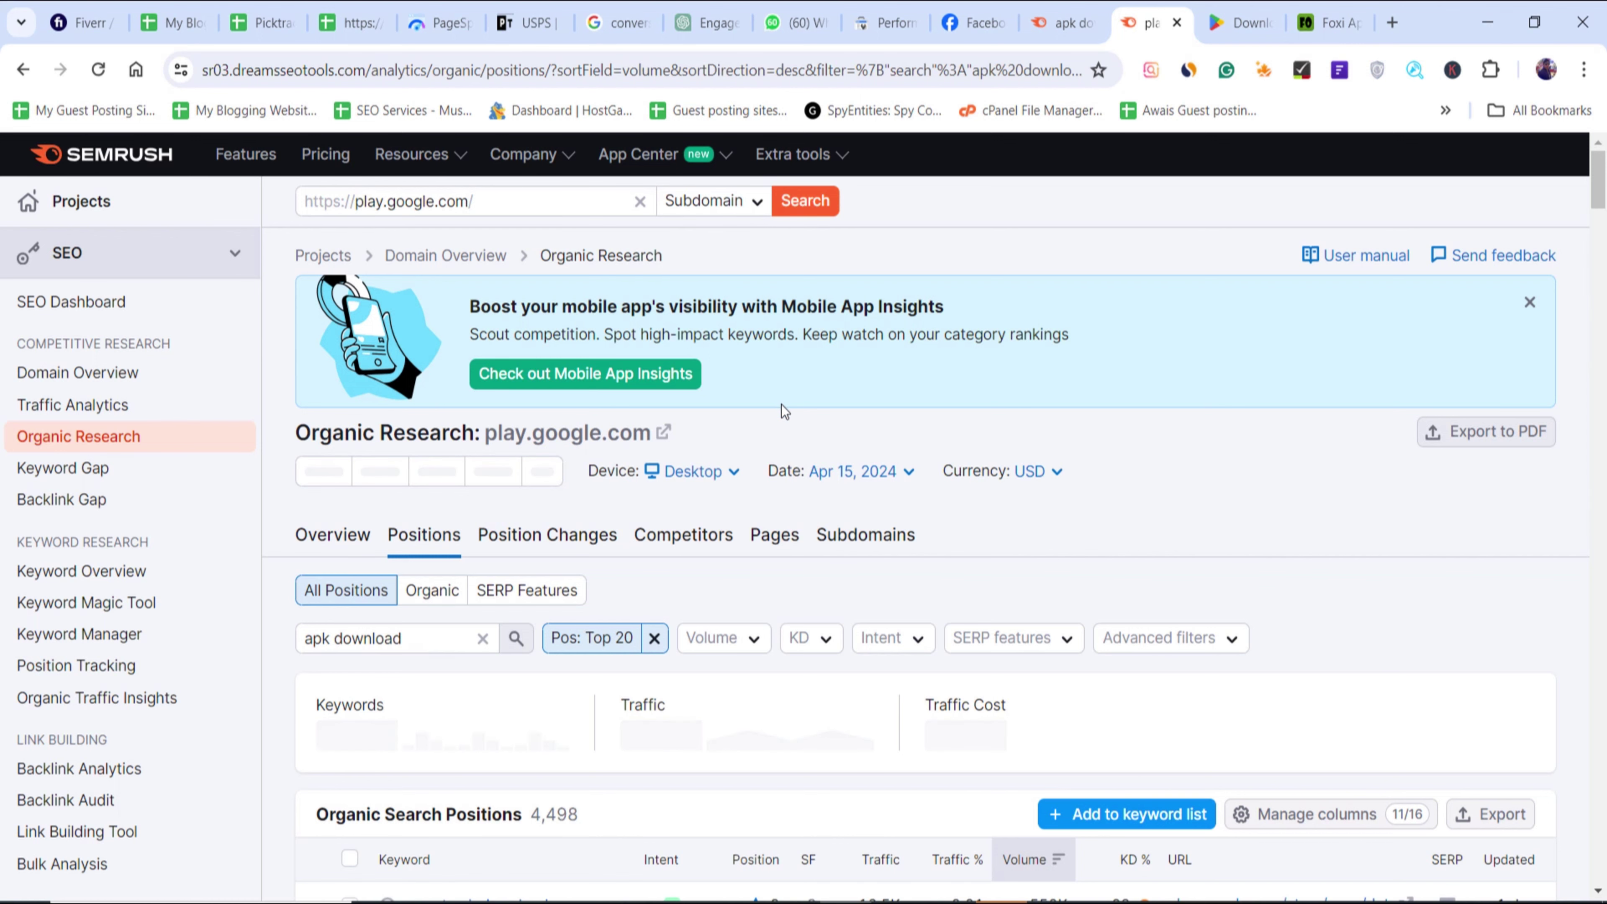
- Examine the India database, apk download and Top 20 filters, and the keyword and traffic figures for play.google.com
scroll(781, 405, "down", 5)
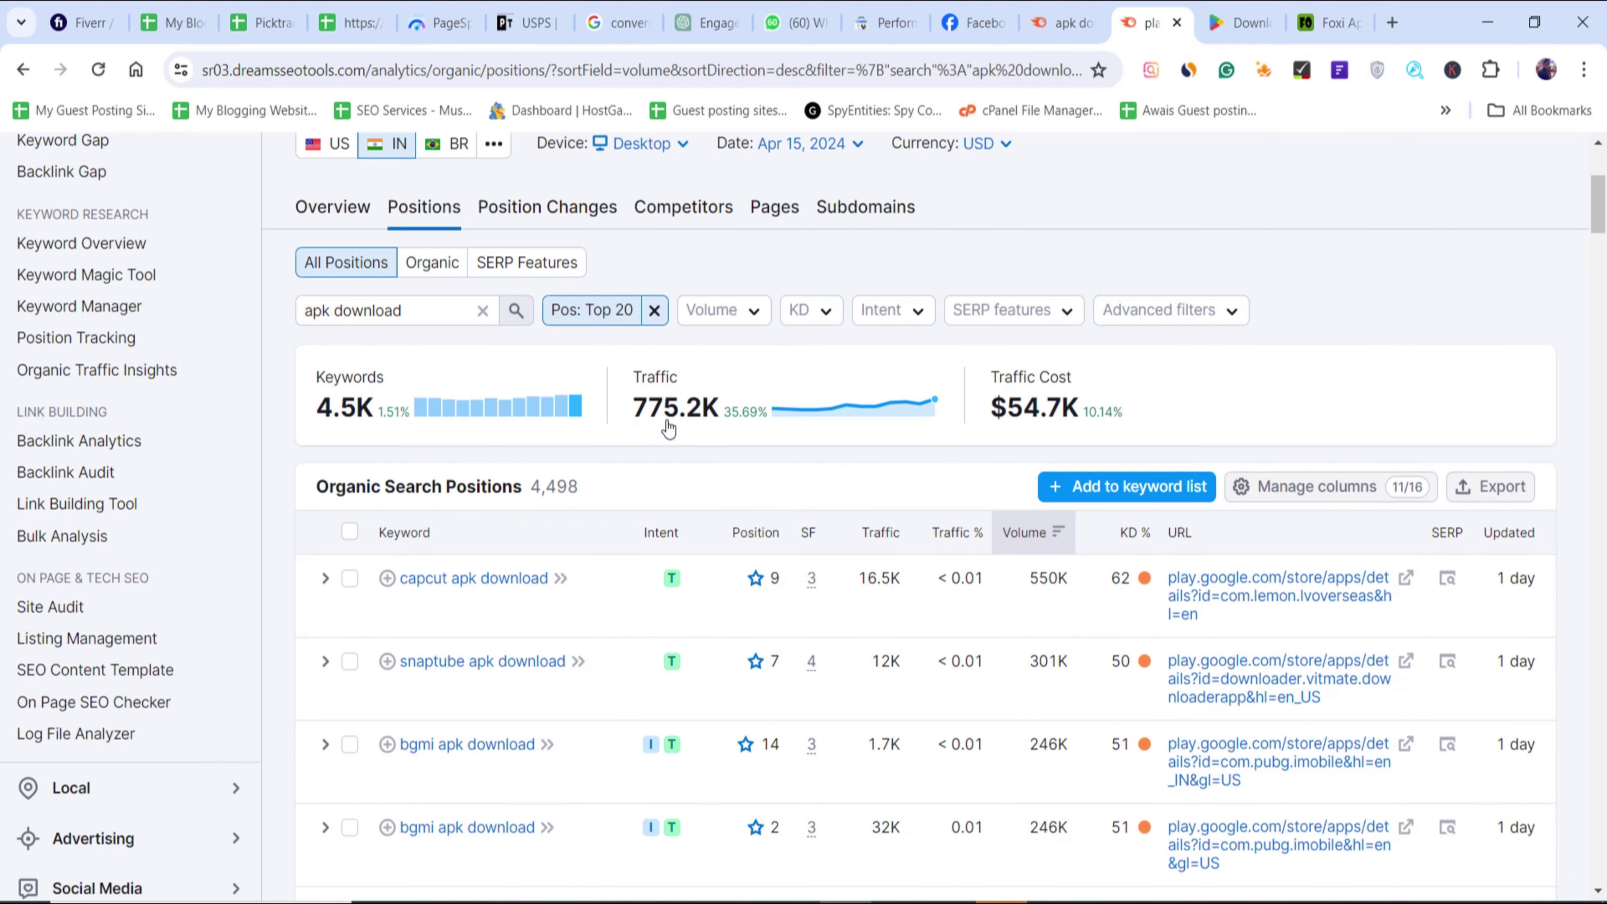
scroll(494, 435, "up", 5)
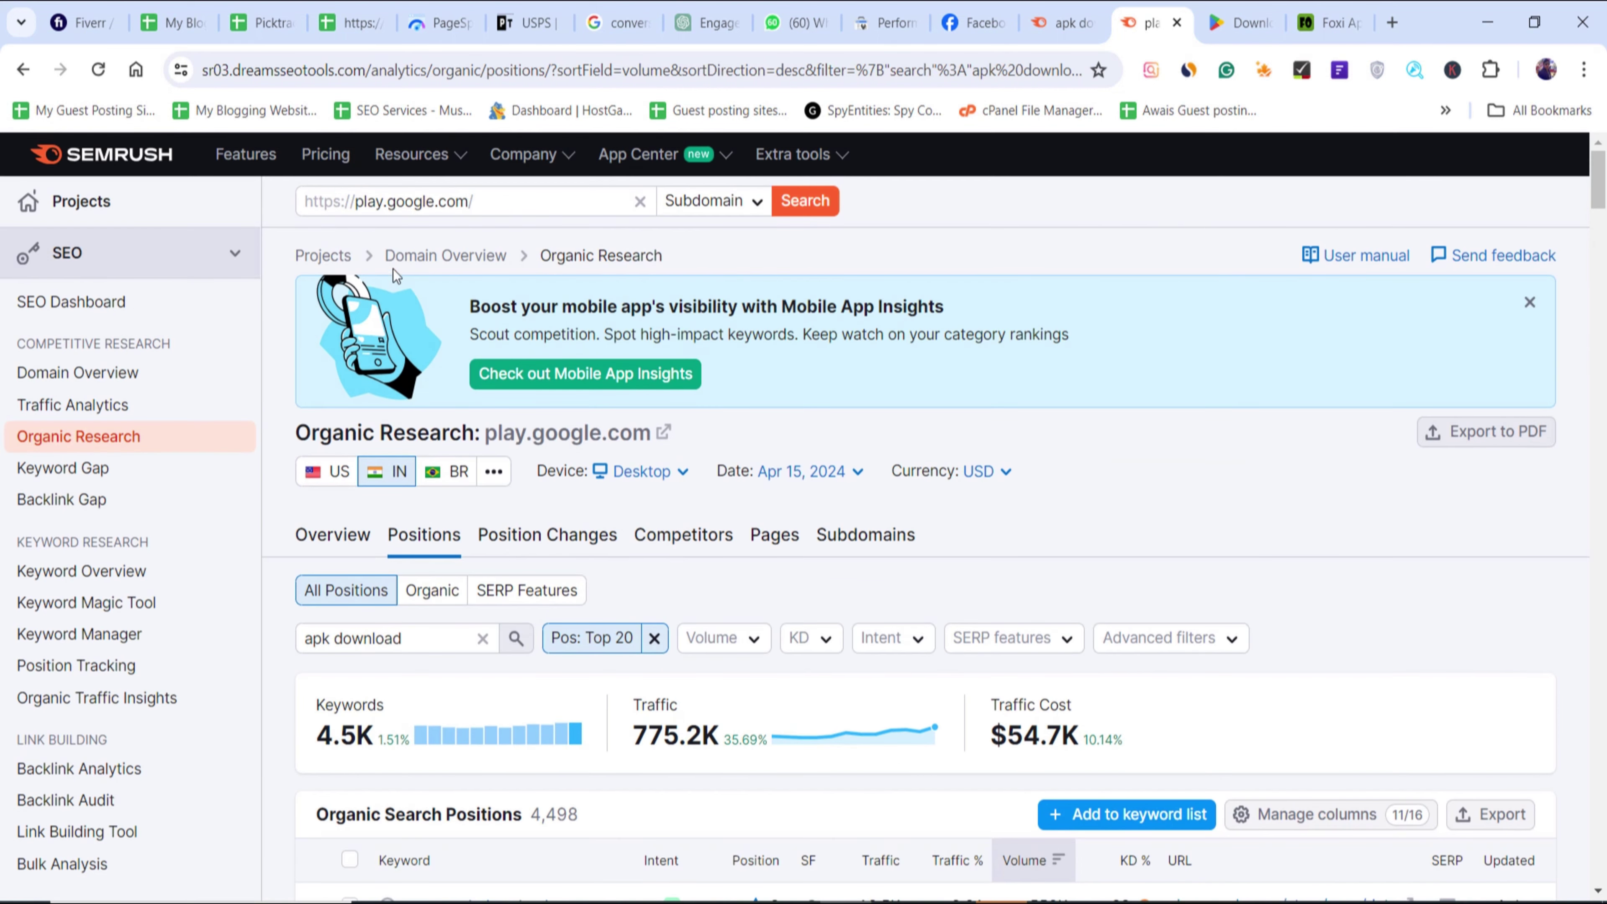
scroll(633, 511, "down", 5)
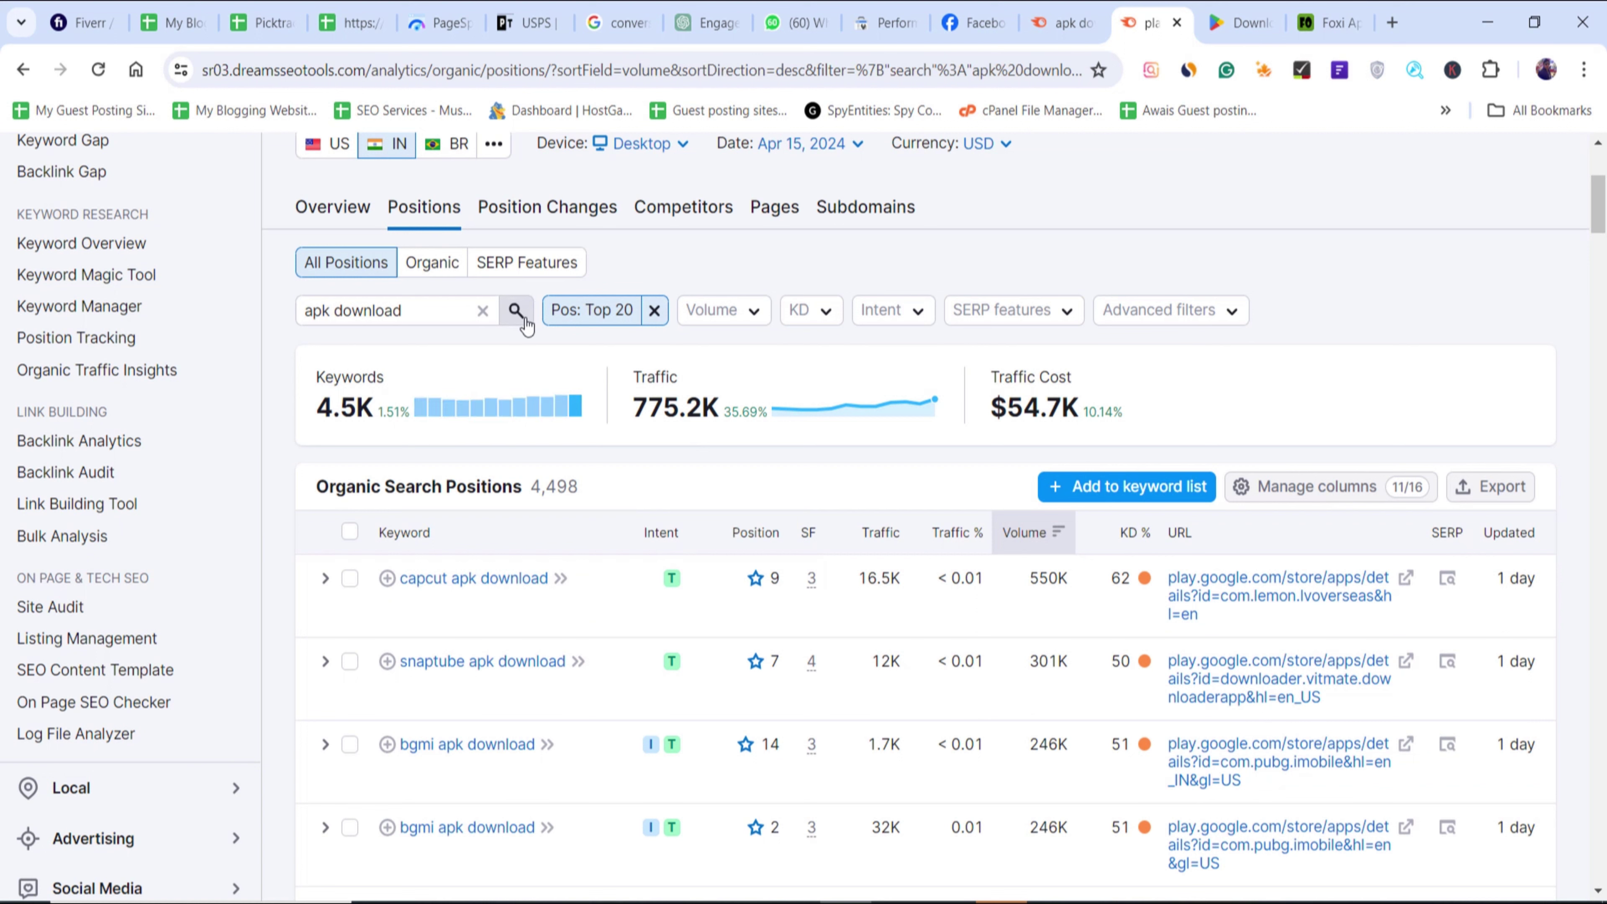
left_click_drag(423, 310, 297, 315)
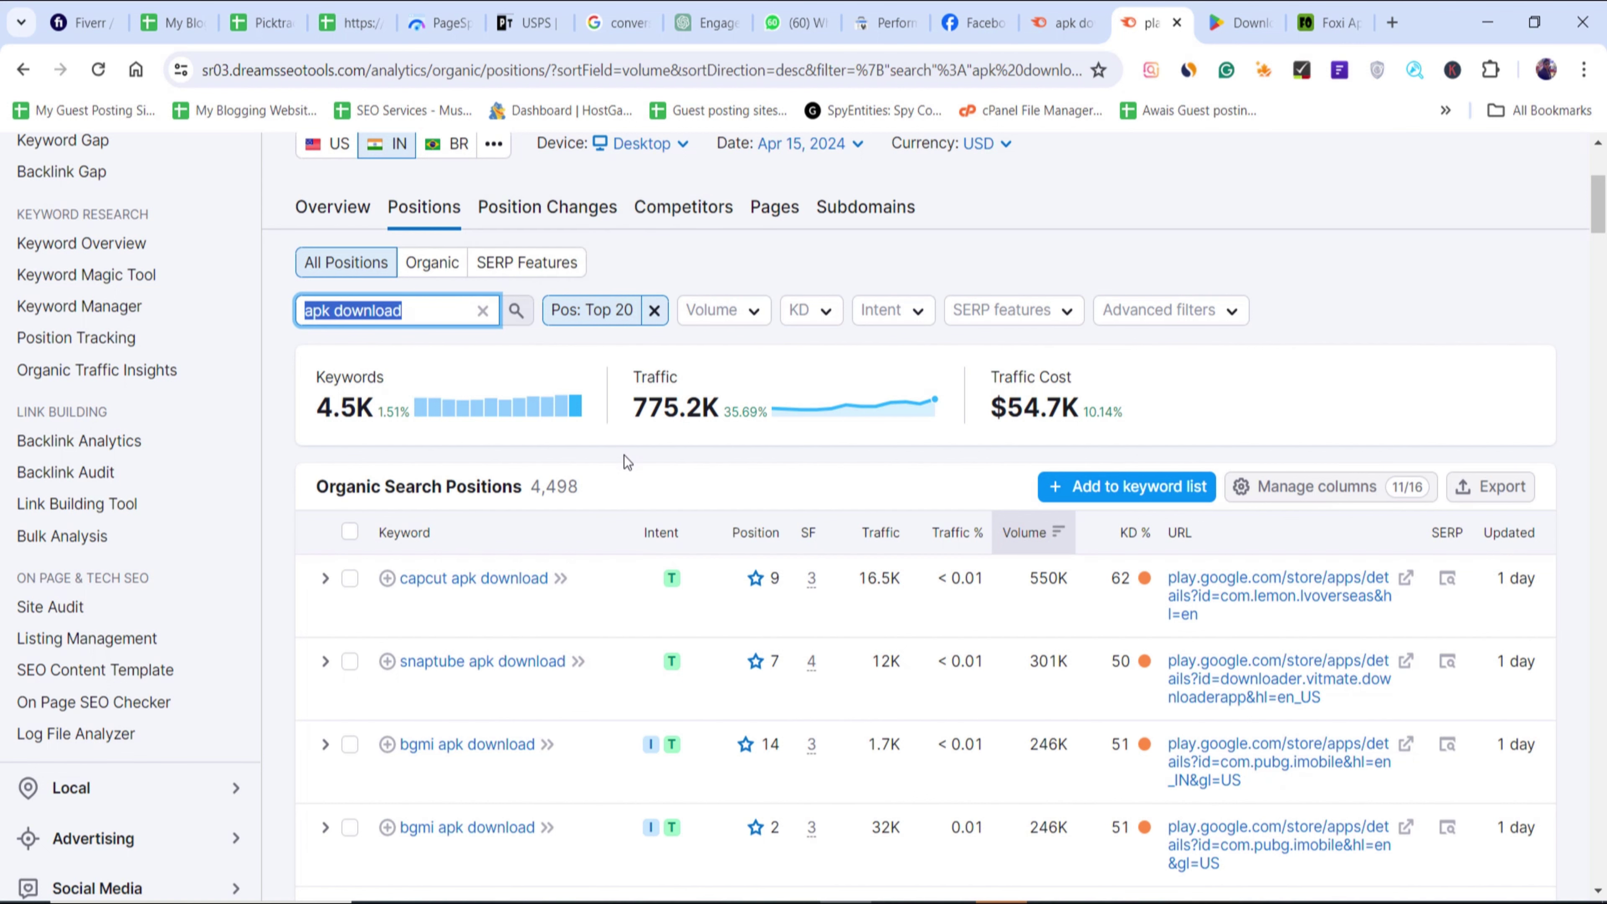
scroll(625, 457, "up", 2)
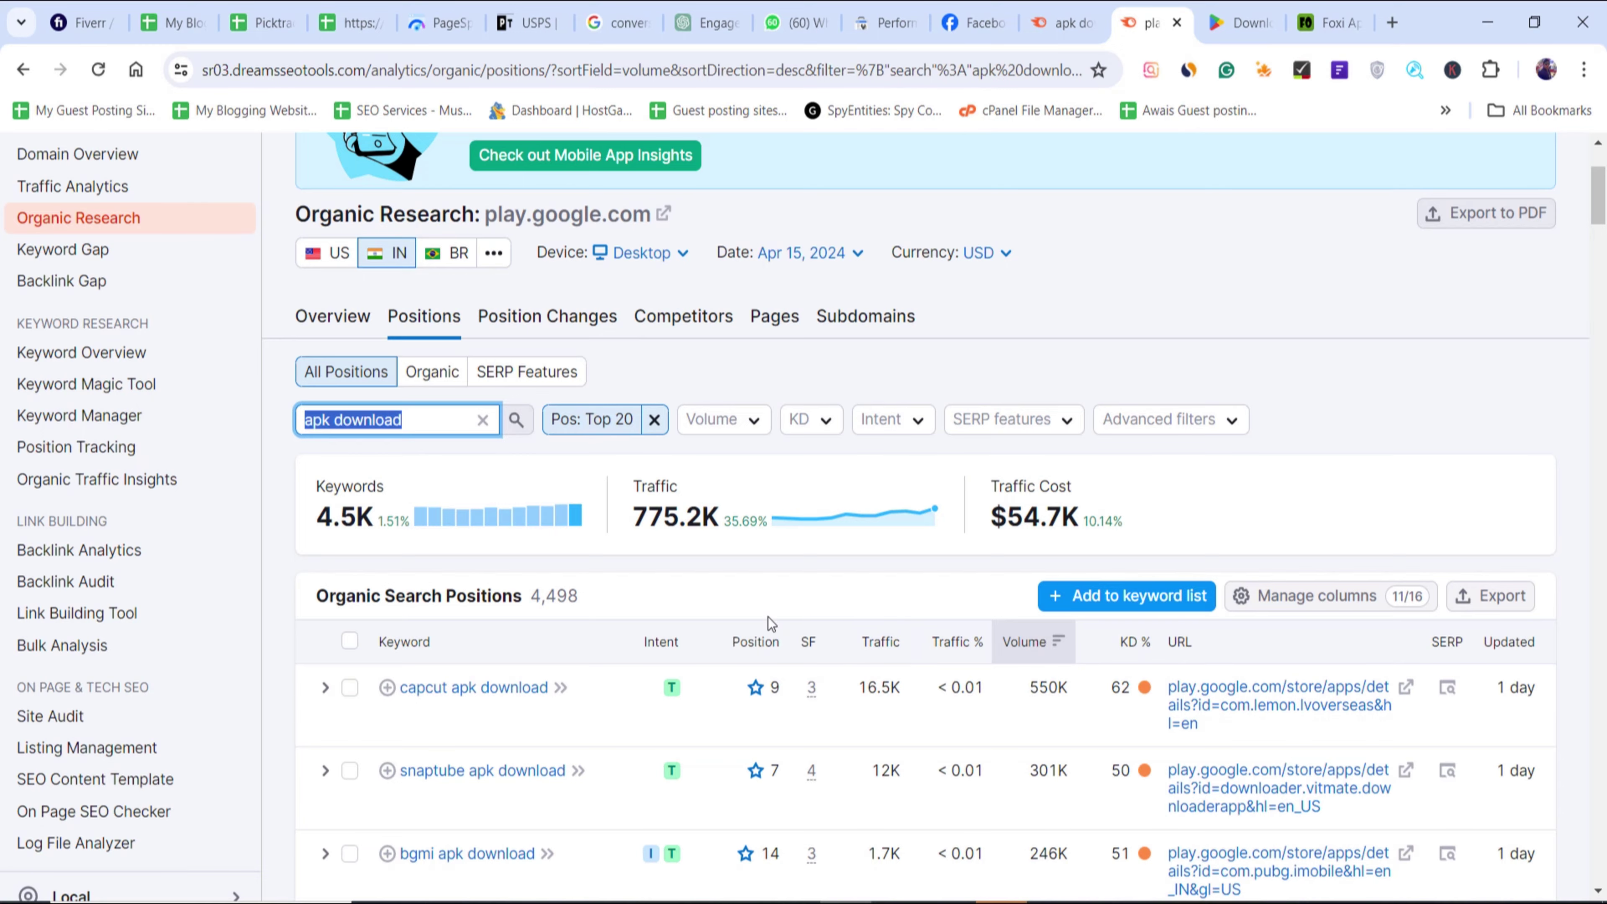
scroll(768, 617, "down", 8)
scroll(740, 624, "up", 6)
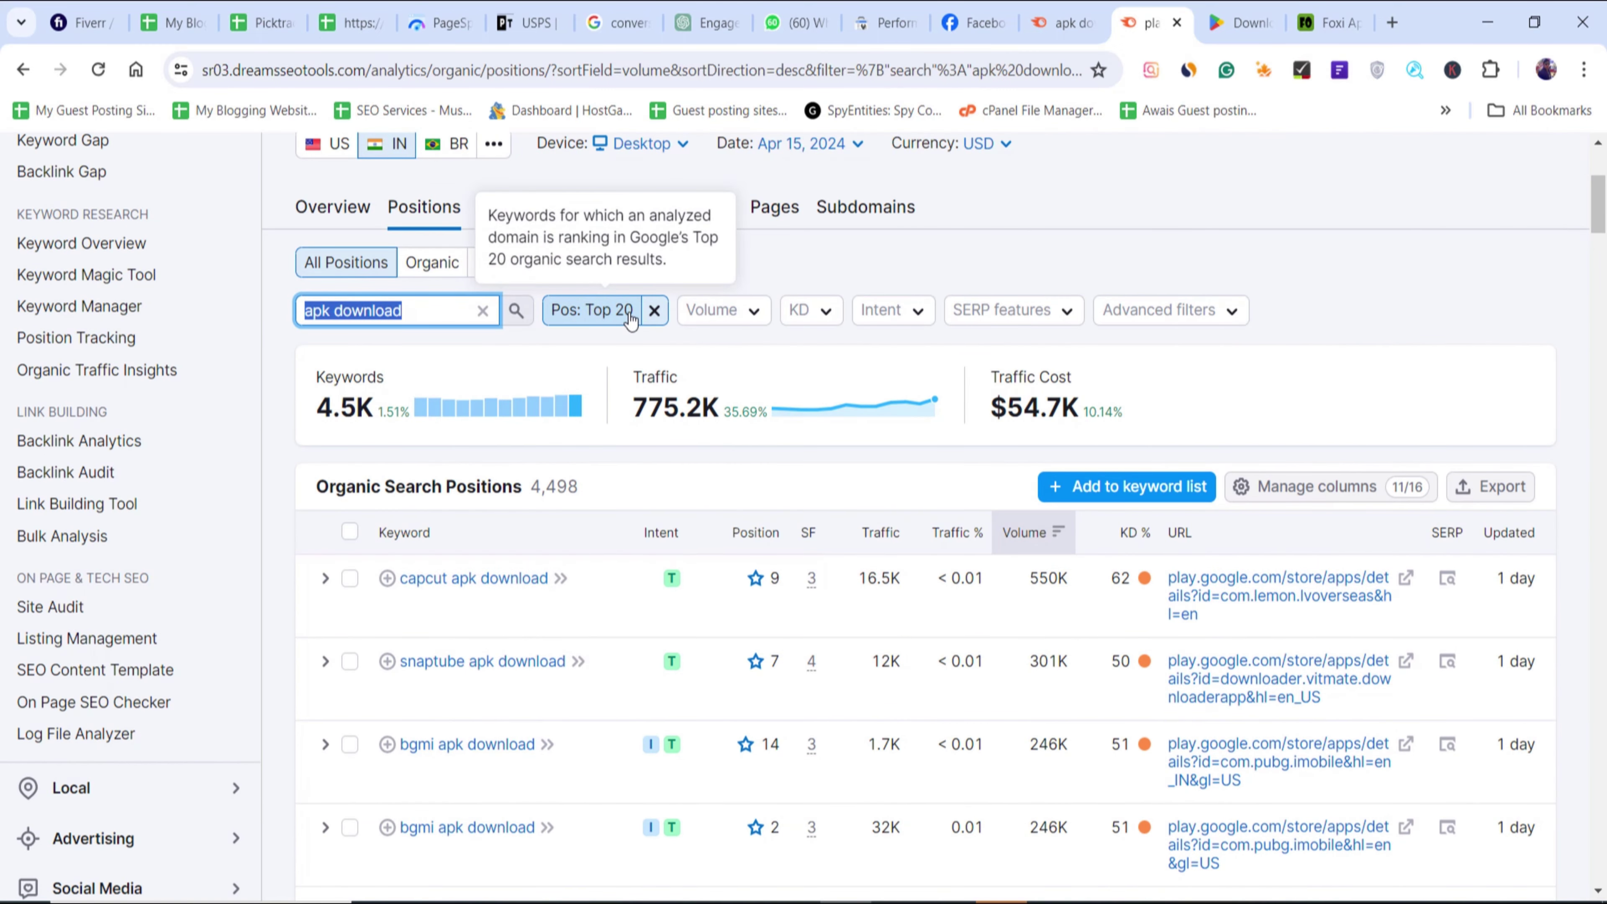
left_click(426, 309)
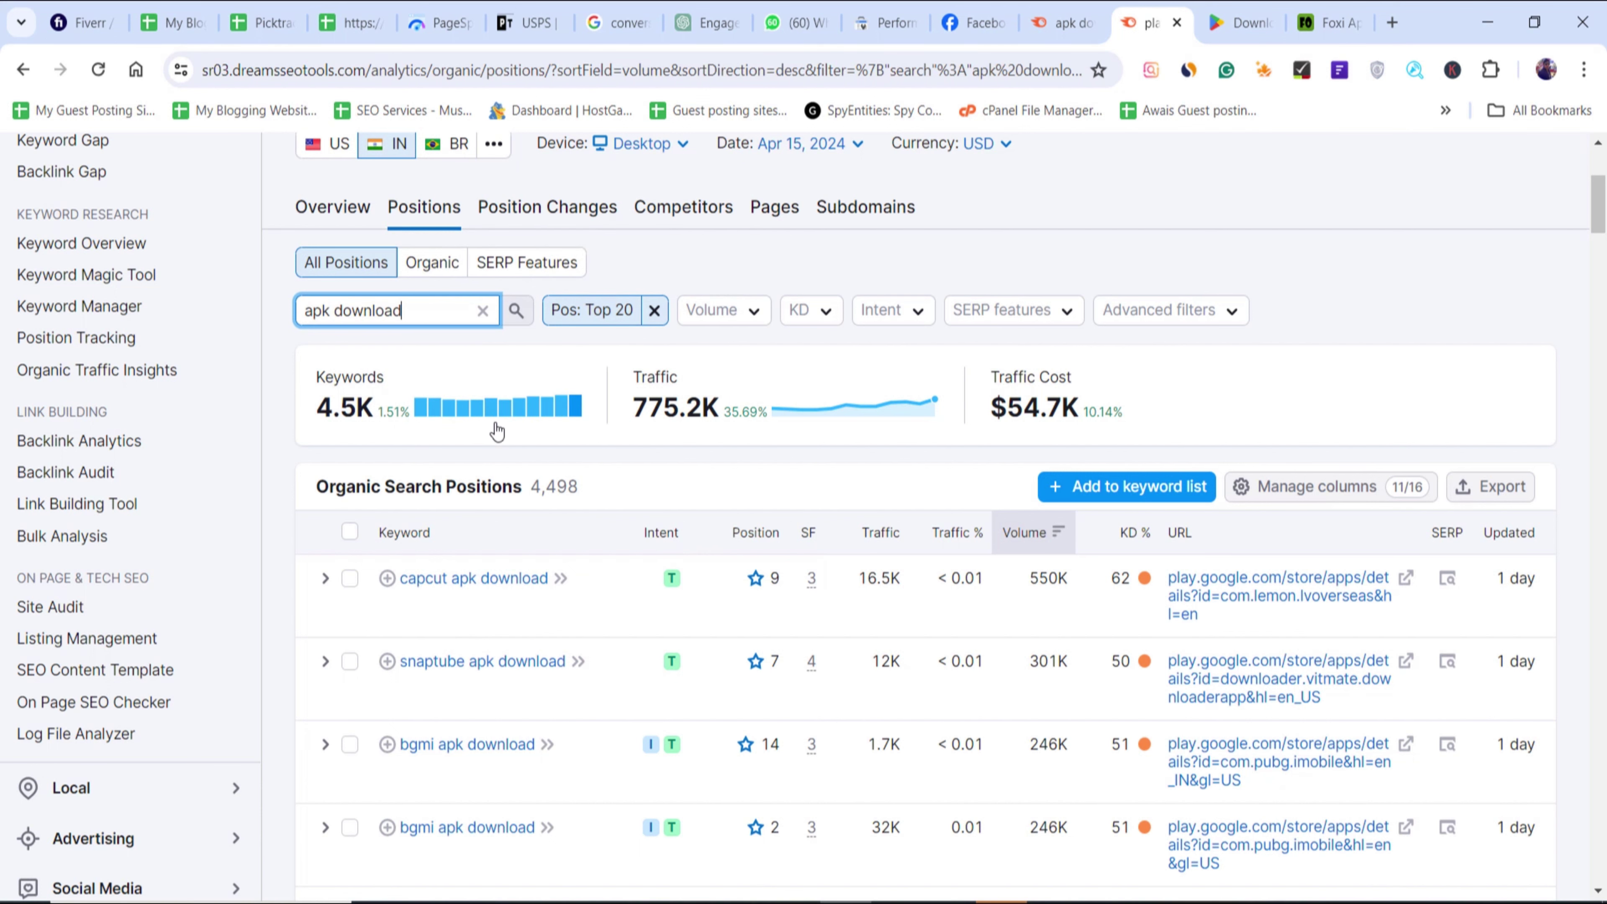
scroll(484, 424, "up", 3)
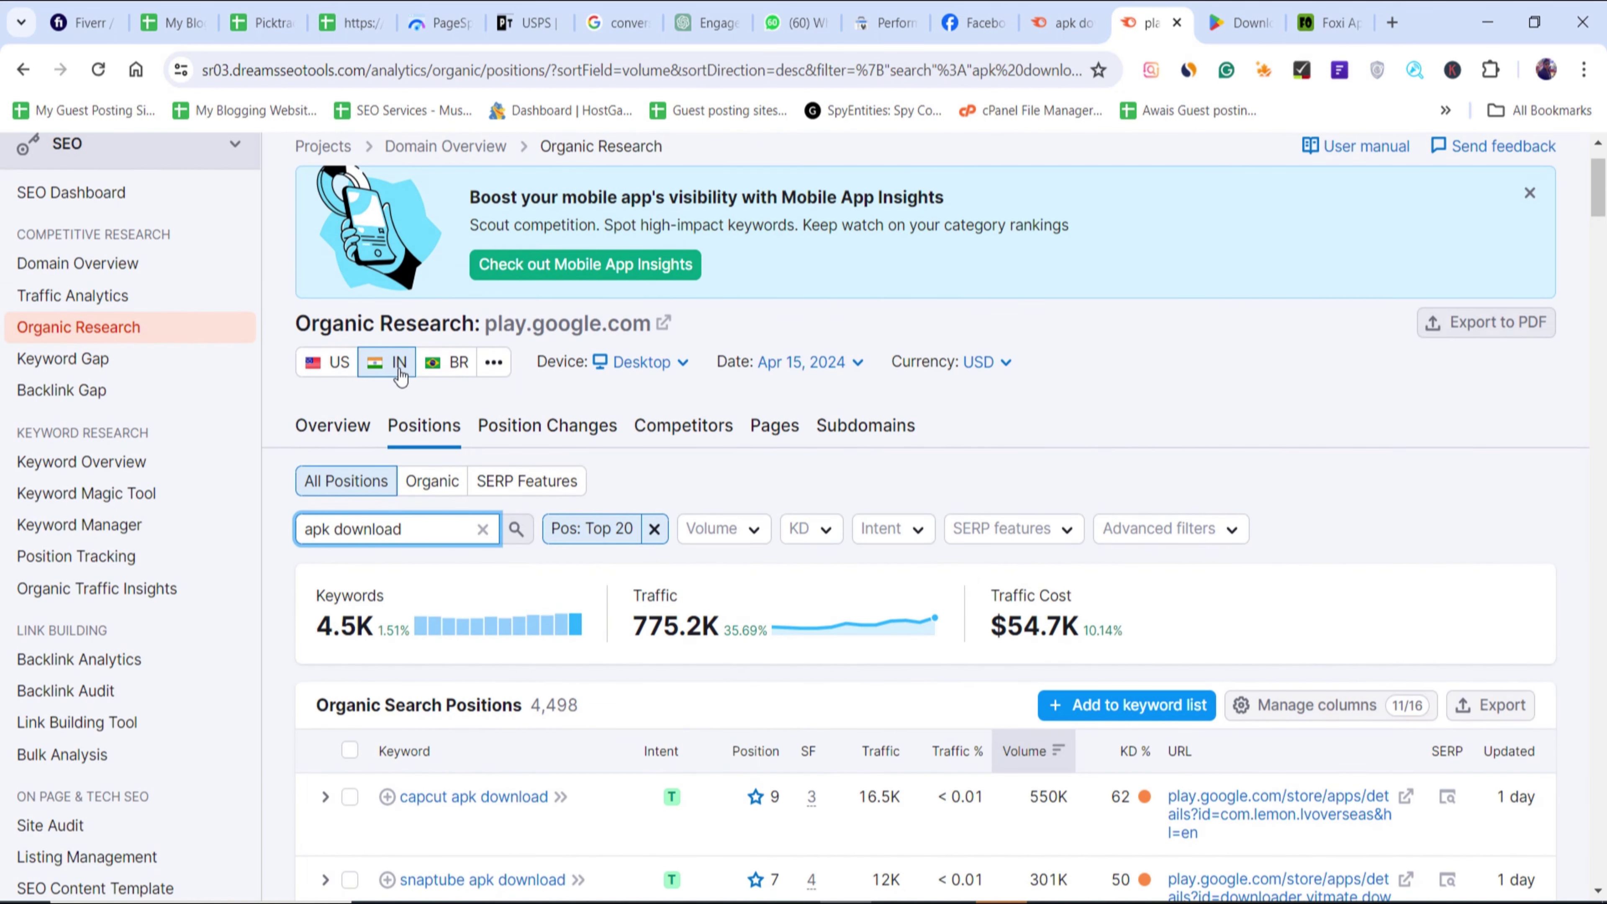
- Find the low-difficulty keyword "insta pro apk download" among play.google.com's positions and open its keyword overview
scroll(556, 452, "down", 5)
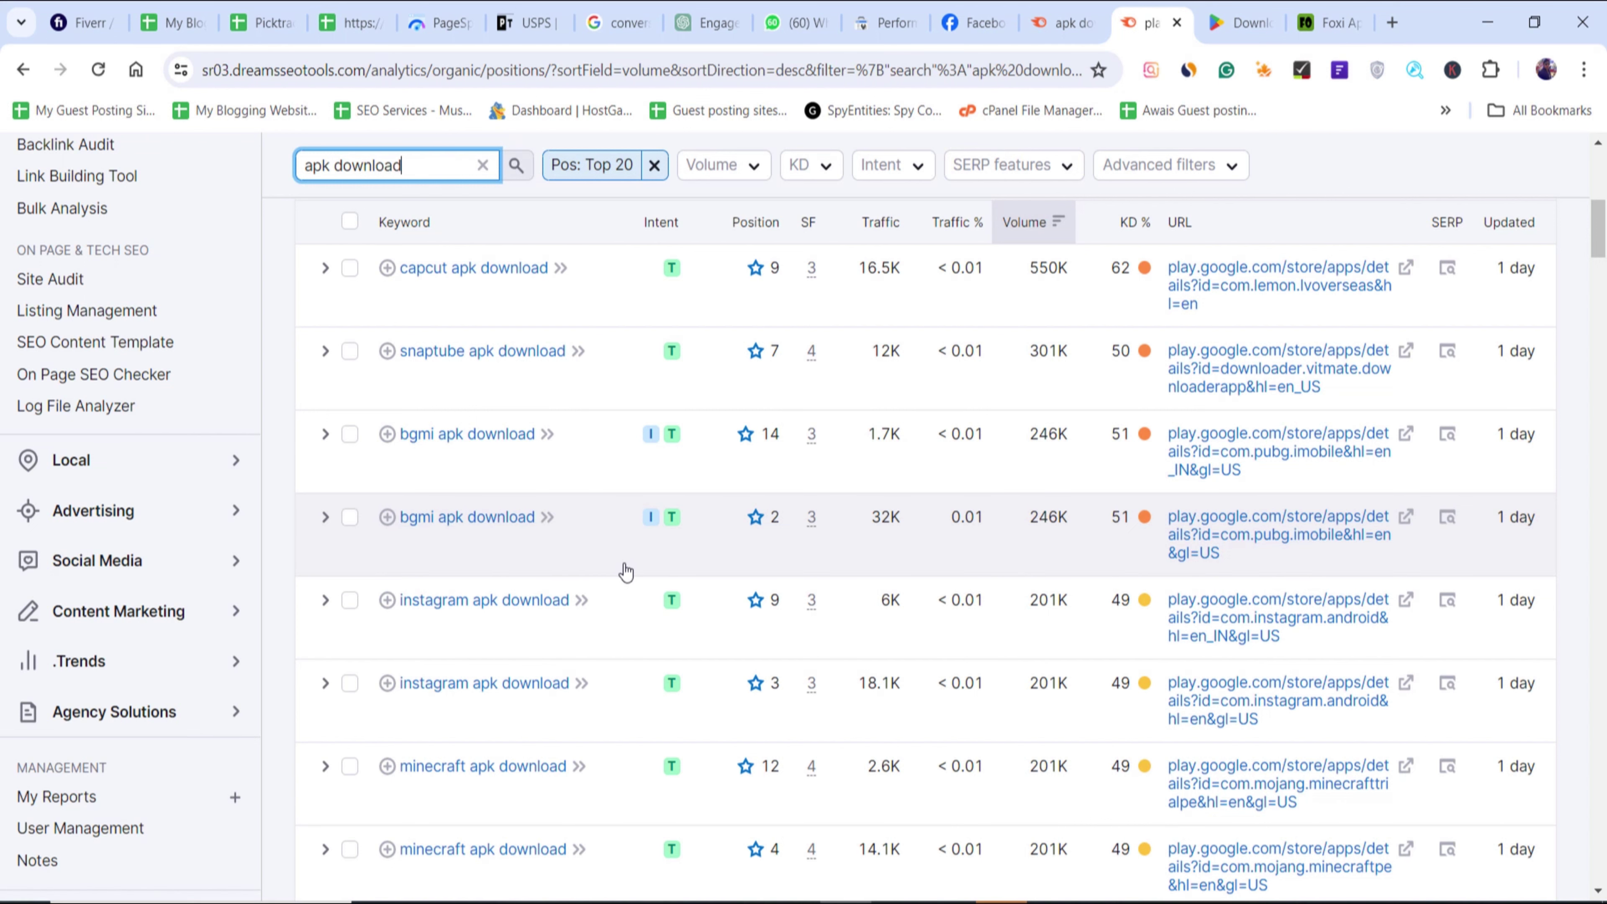
scroll(626, 572, "down", 3)
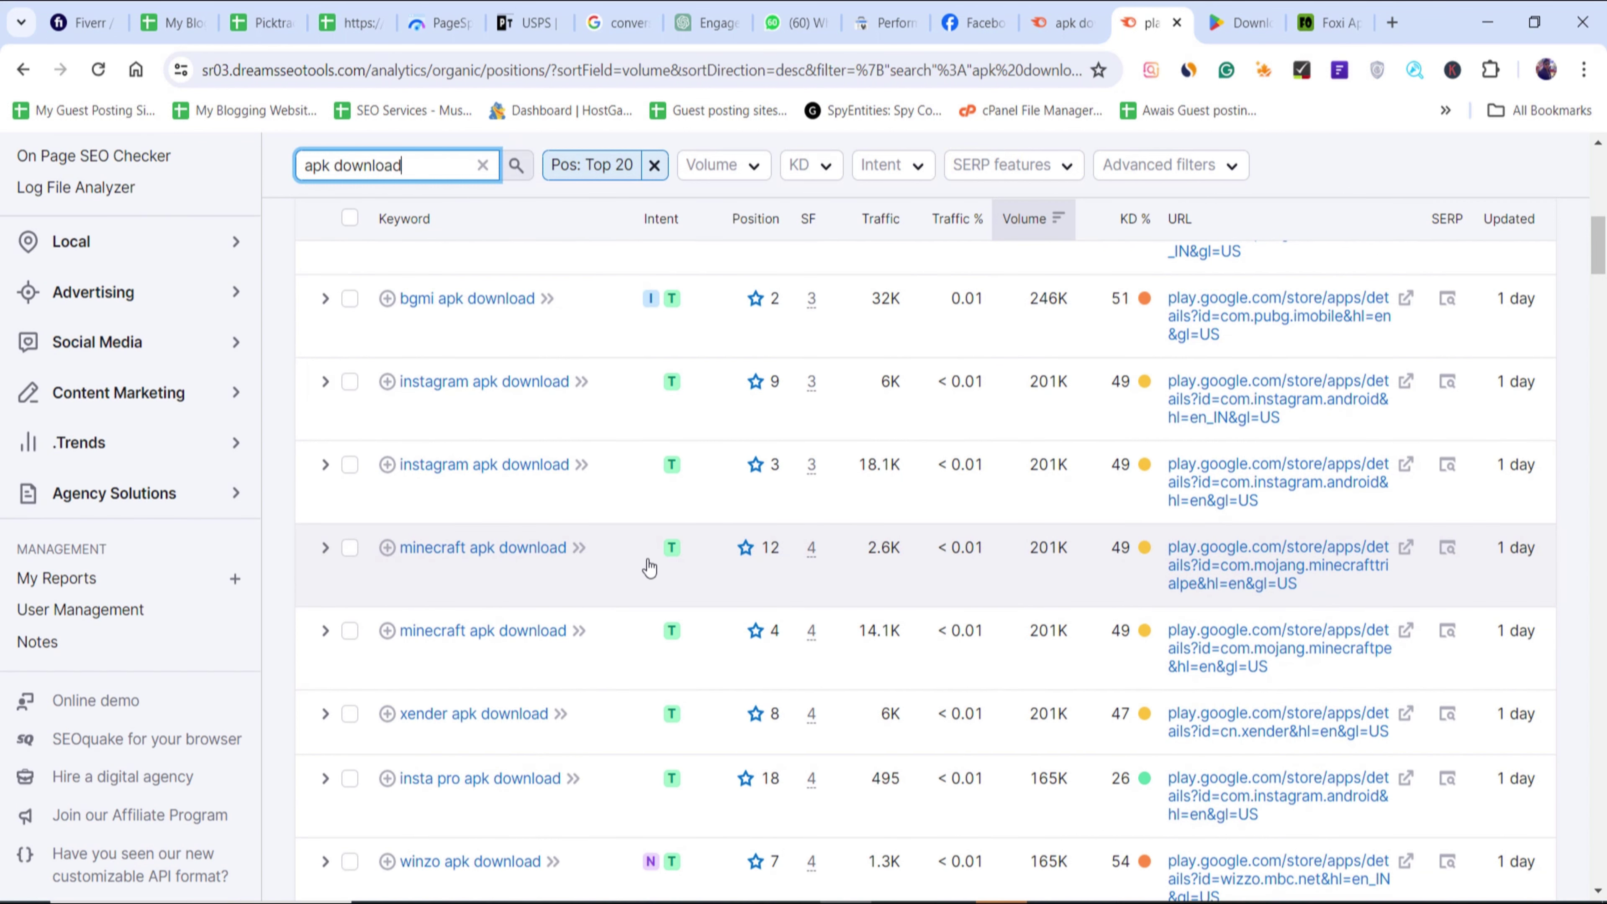
scroll(650, 568, "down", 3)
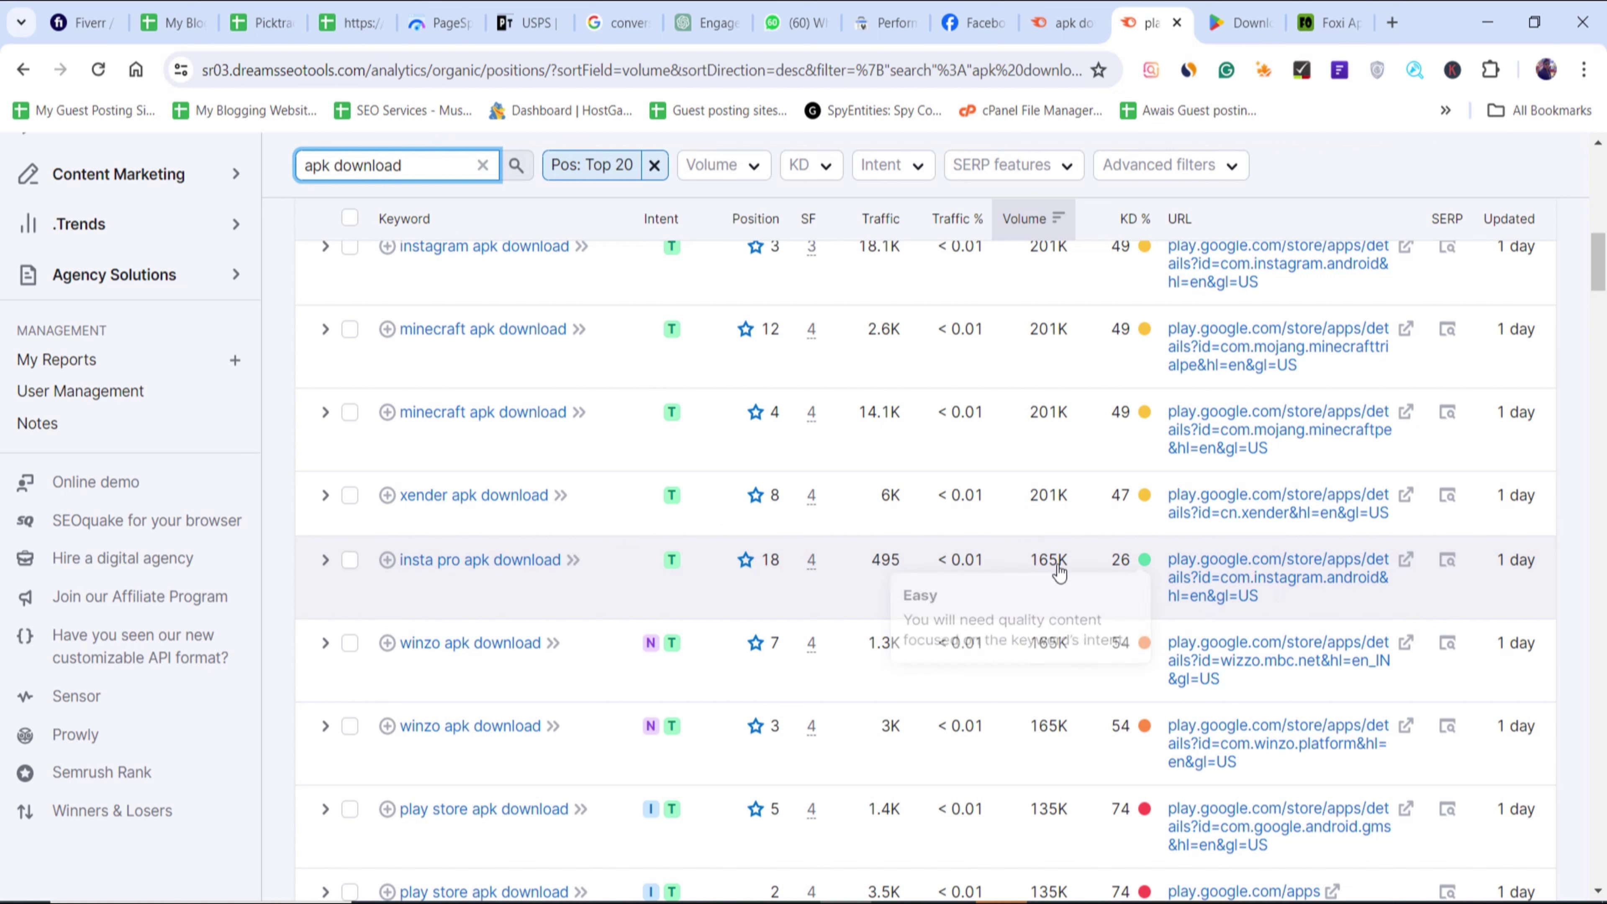
left_click_drag(1061, 566, 537, 567)
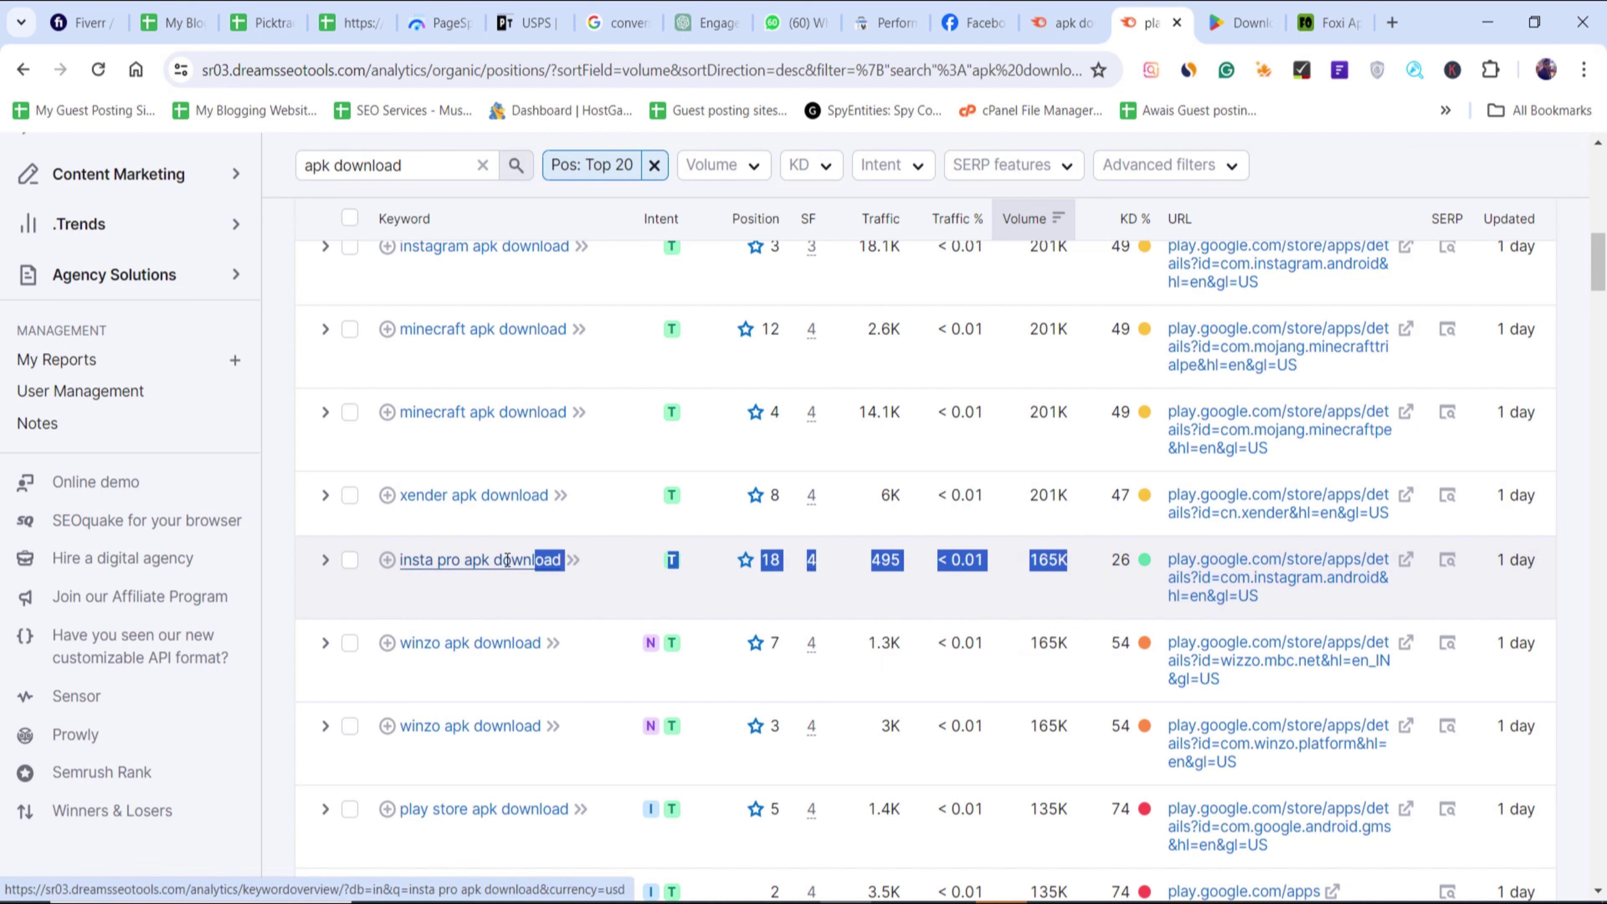
left_click(484, 565)
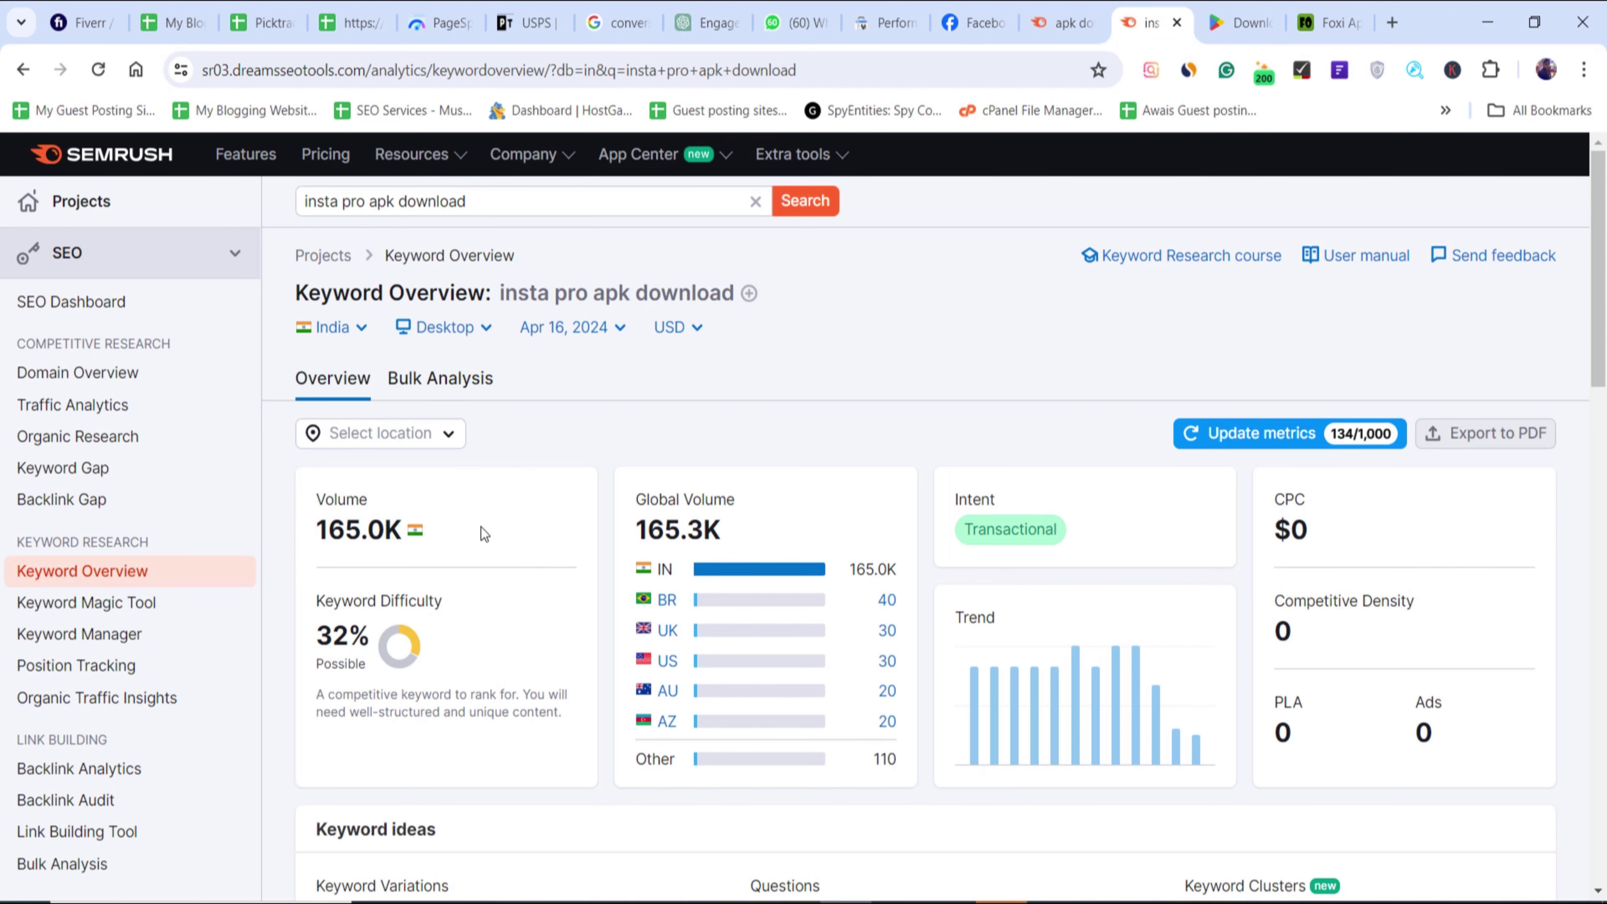
- Examine the keyword variations for "insta pro apk download" and the authority, referring domains and backlinks of its top 10 ranking pages
scroll(510, 531, "down", 7)
mouse_move(663, 542)
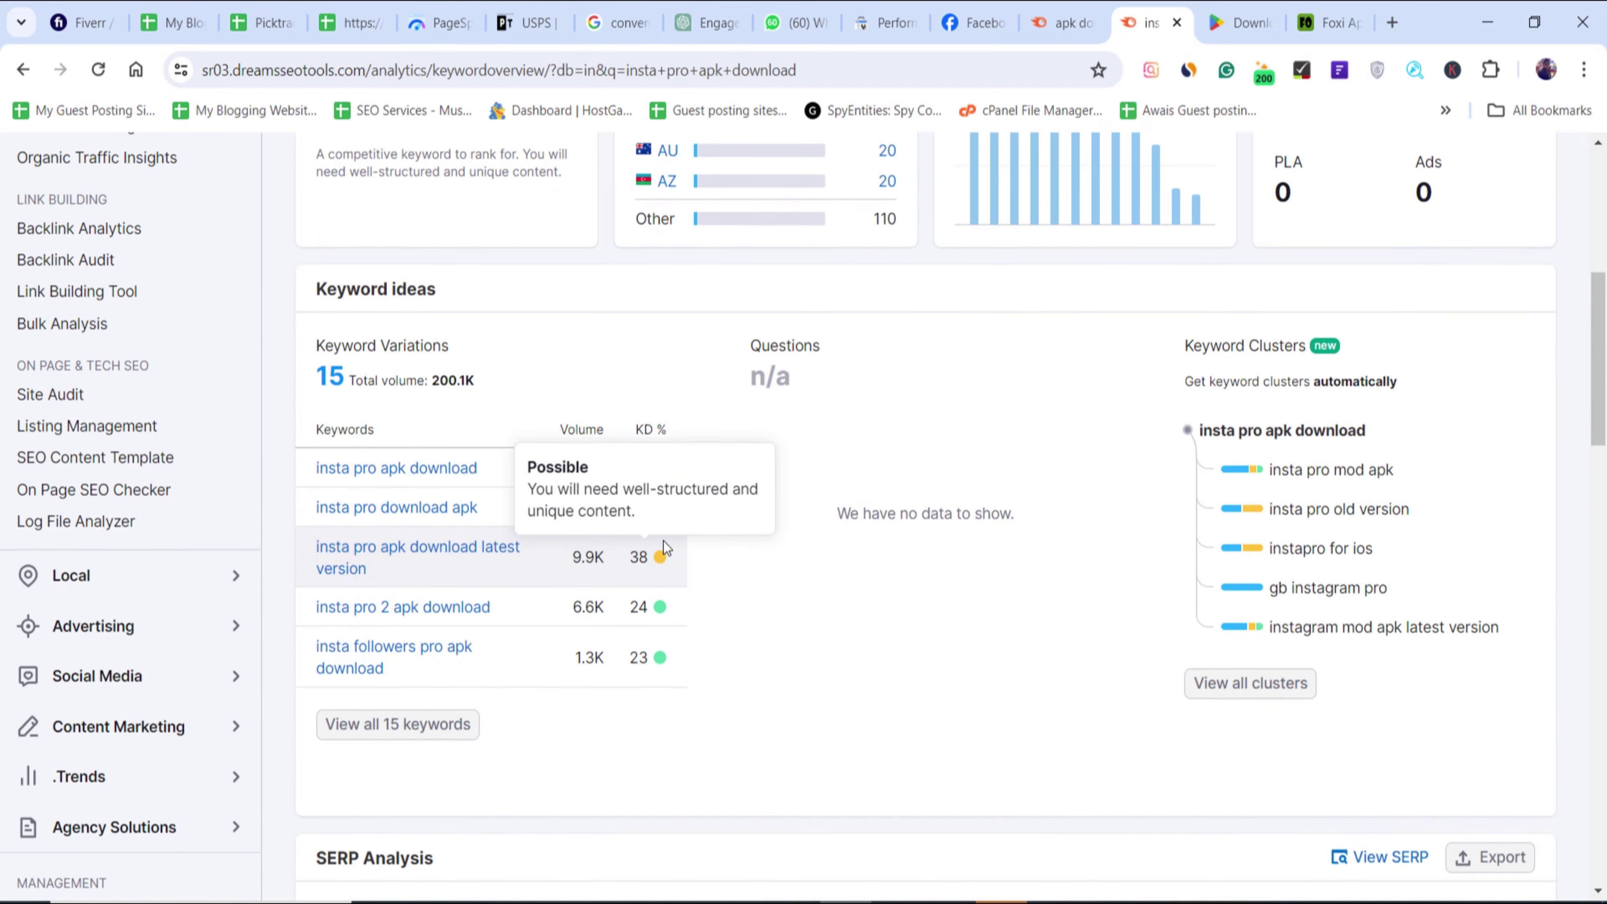
scroll(663, 541, "up", 3)
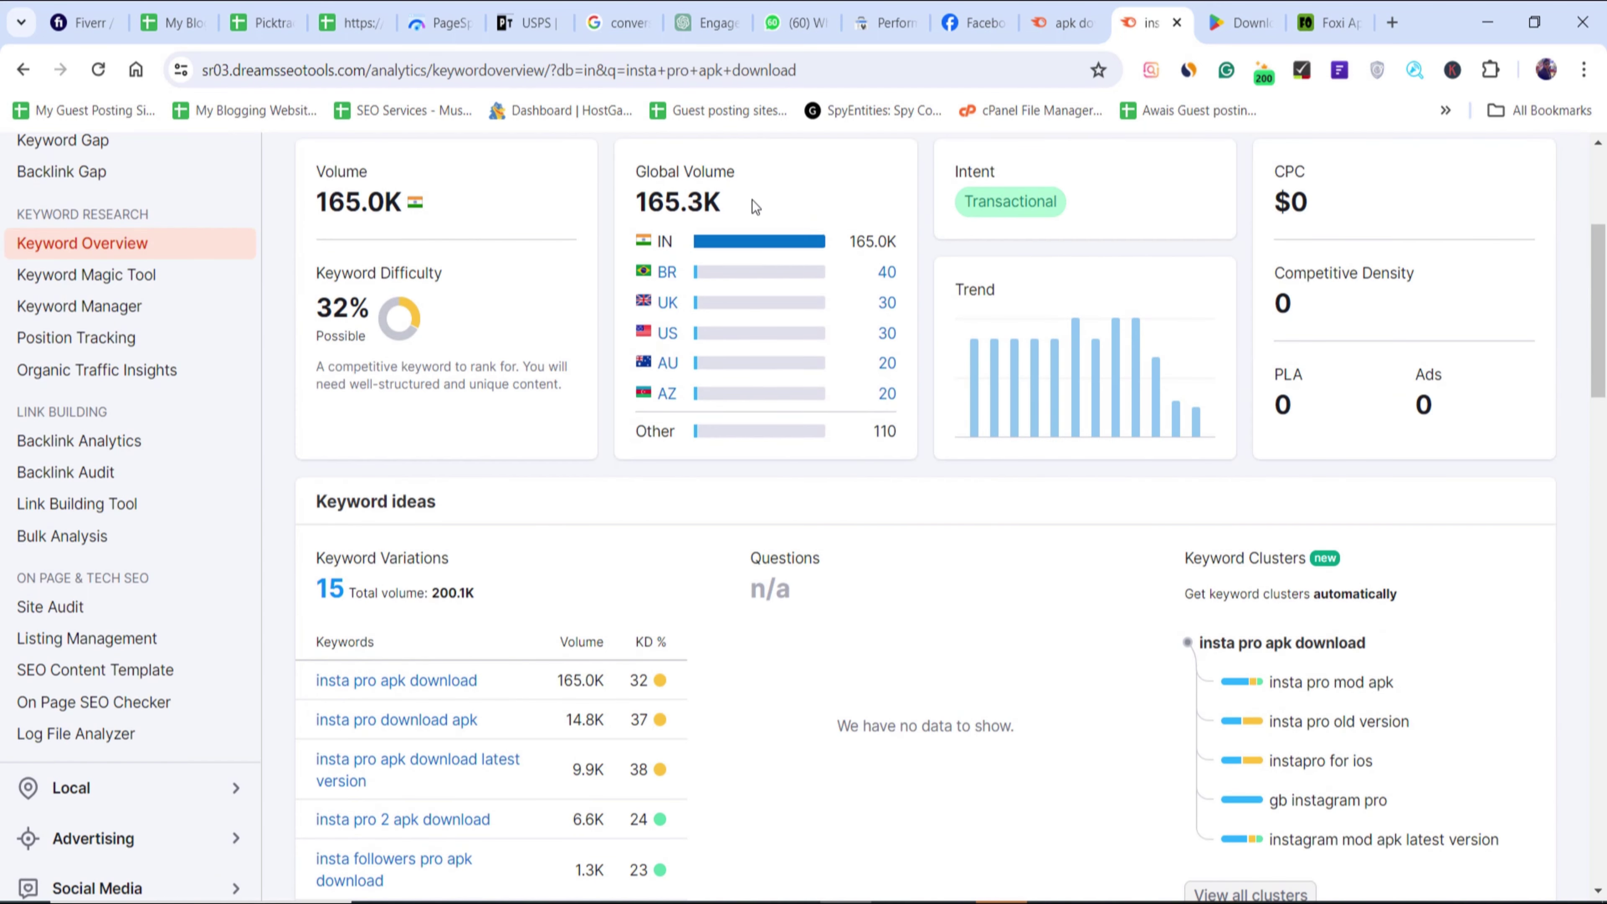
scroll(684, 352, "down", 12)
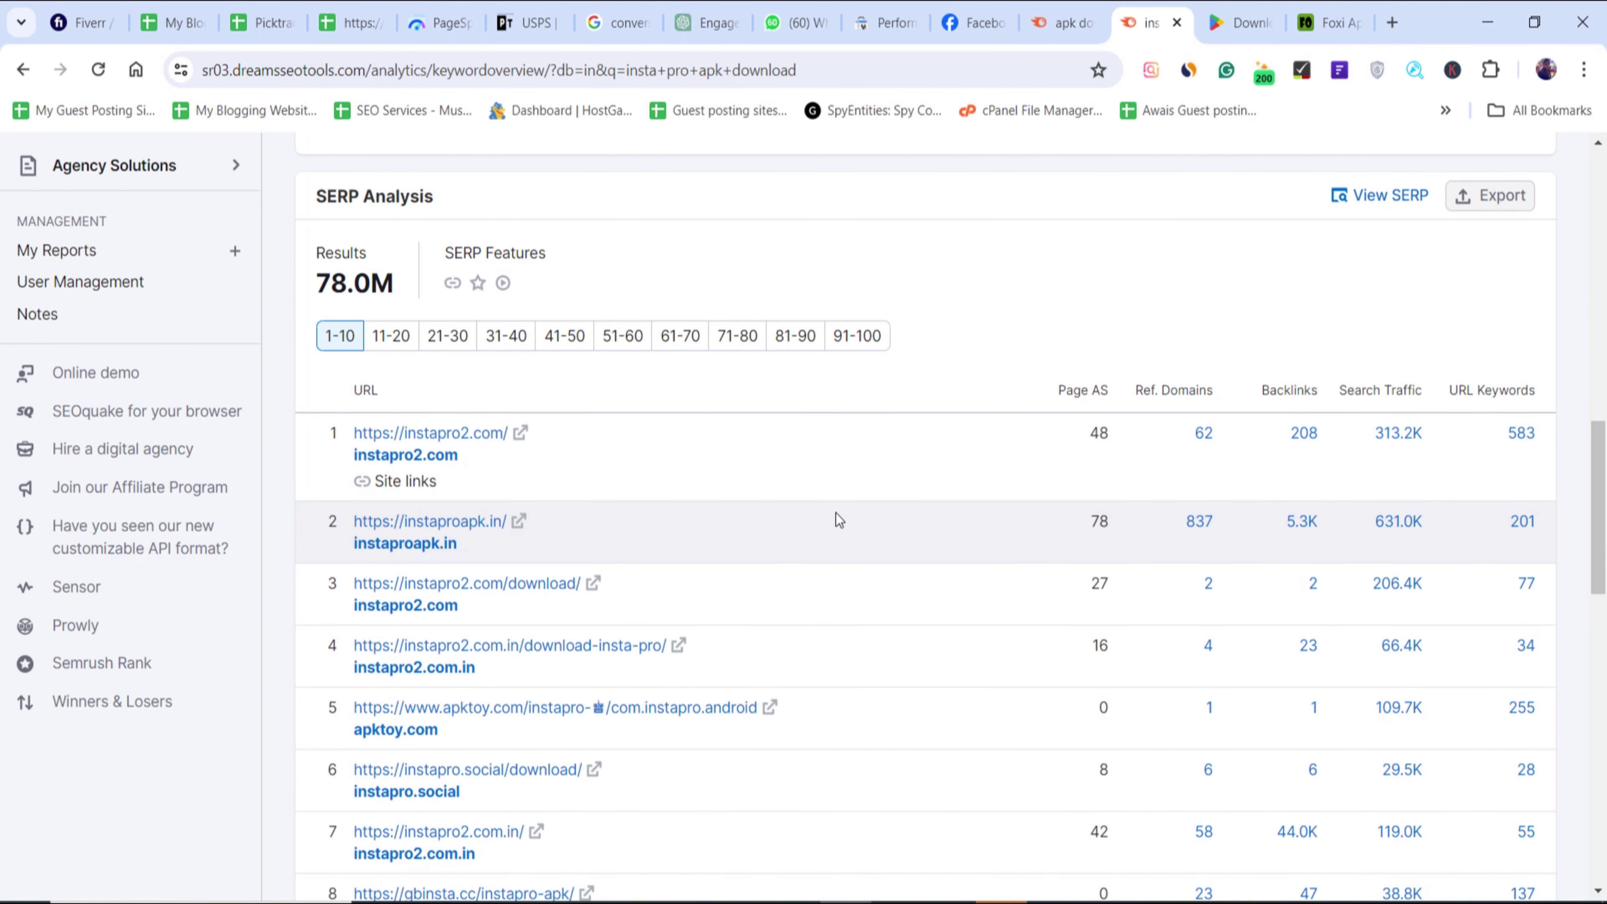
scroll(838, 514, "down", 3)
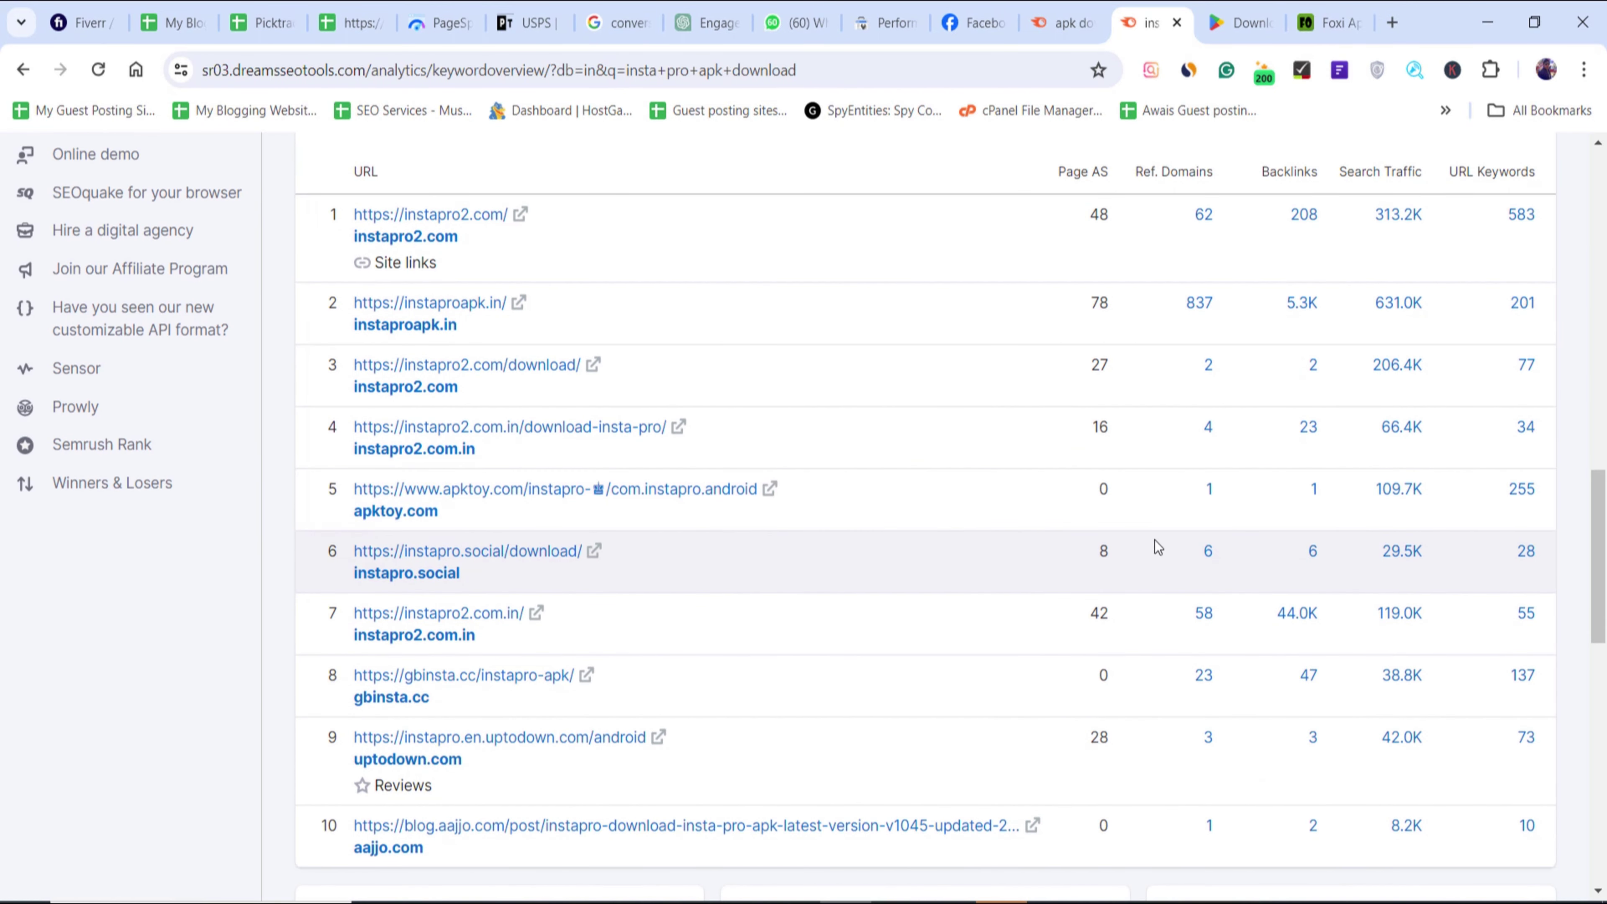
scroll(1156, 540, "up", 3)
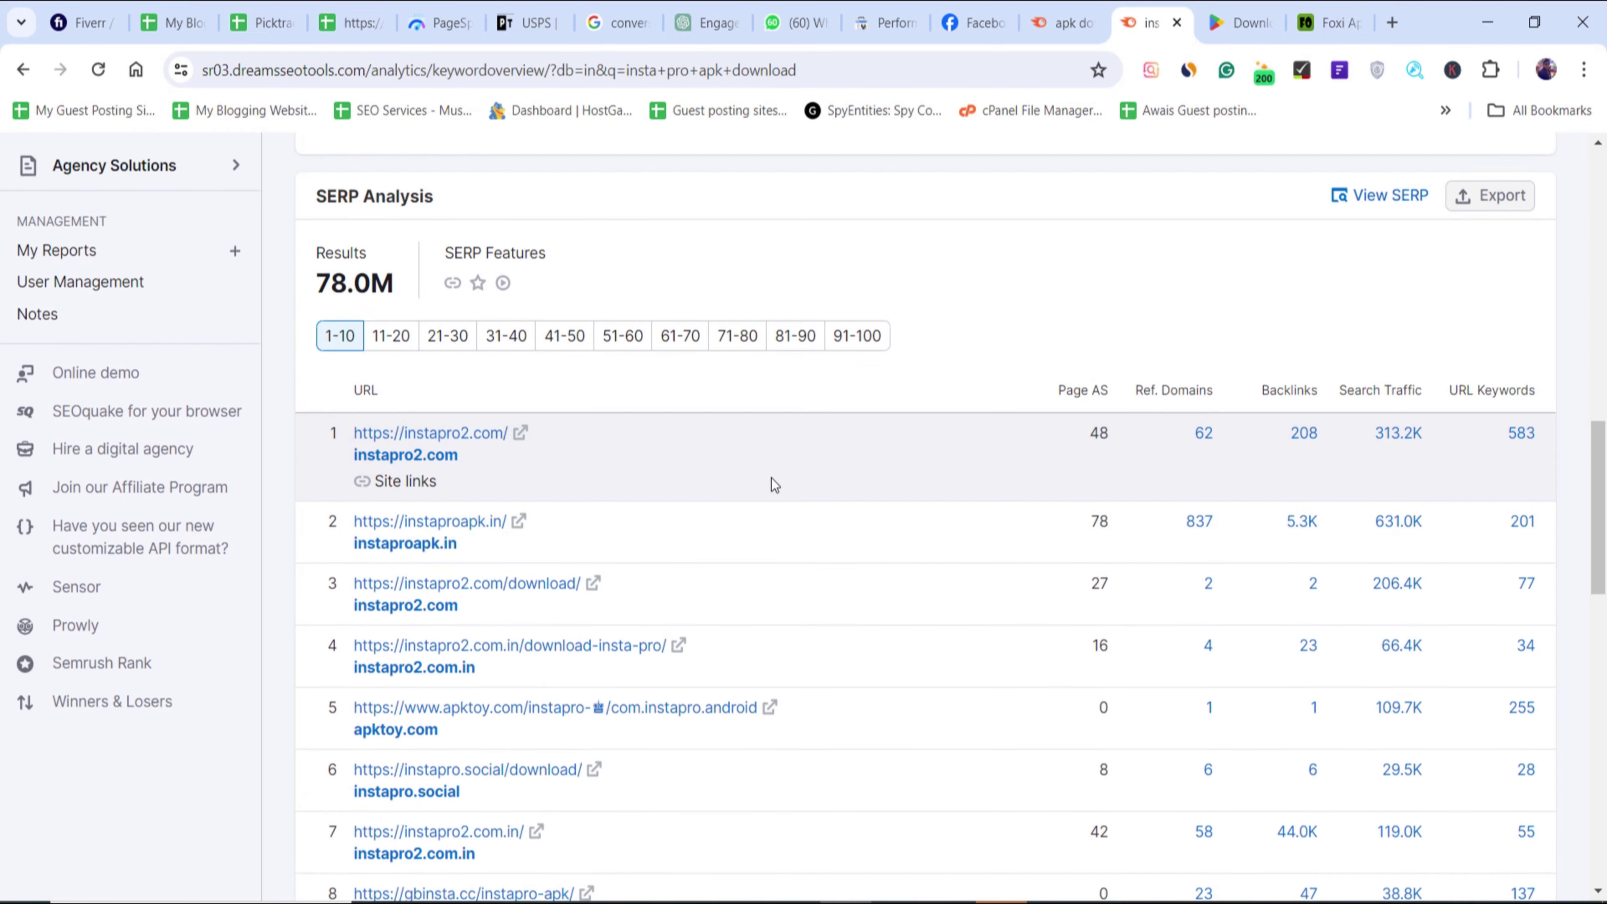
scroll(770, 478, "down", 2)
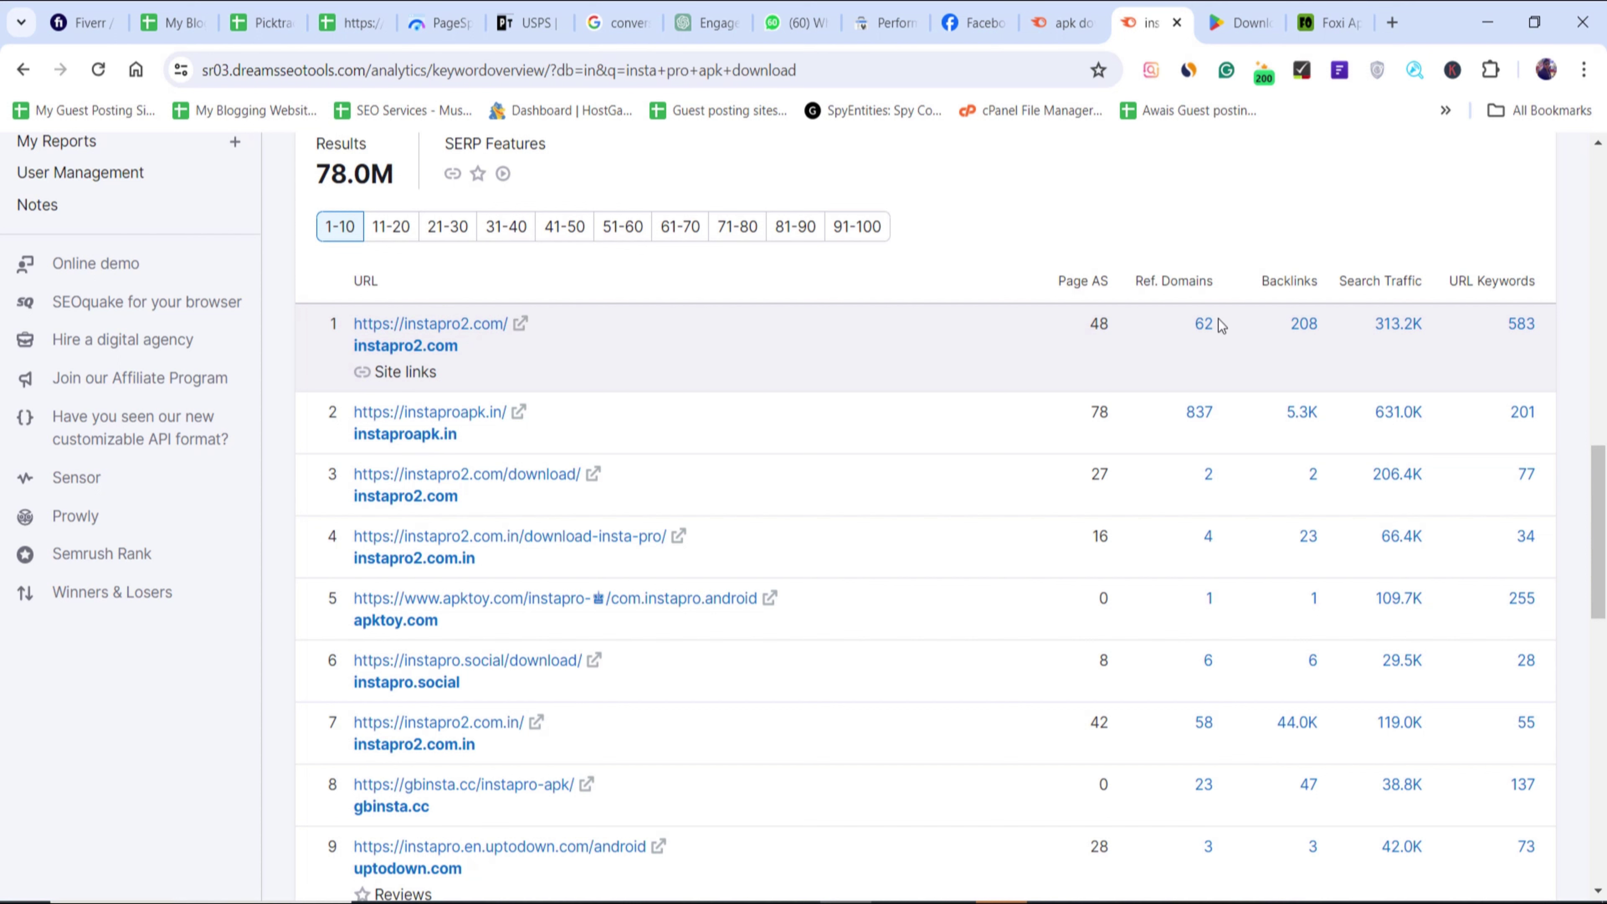
left_click_drag(1221, 325, 1198, 324)
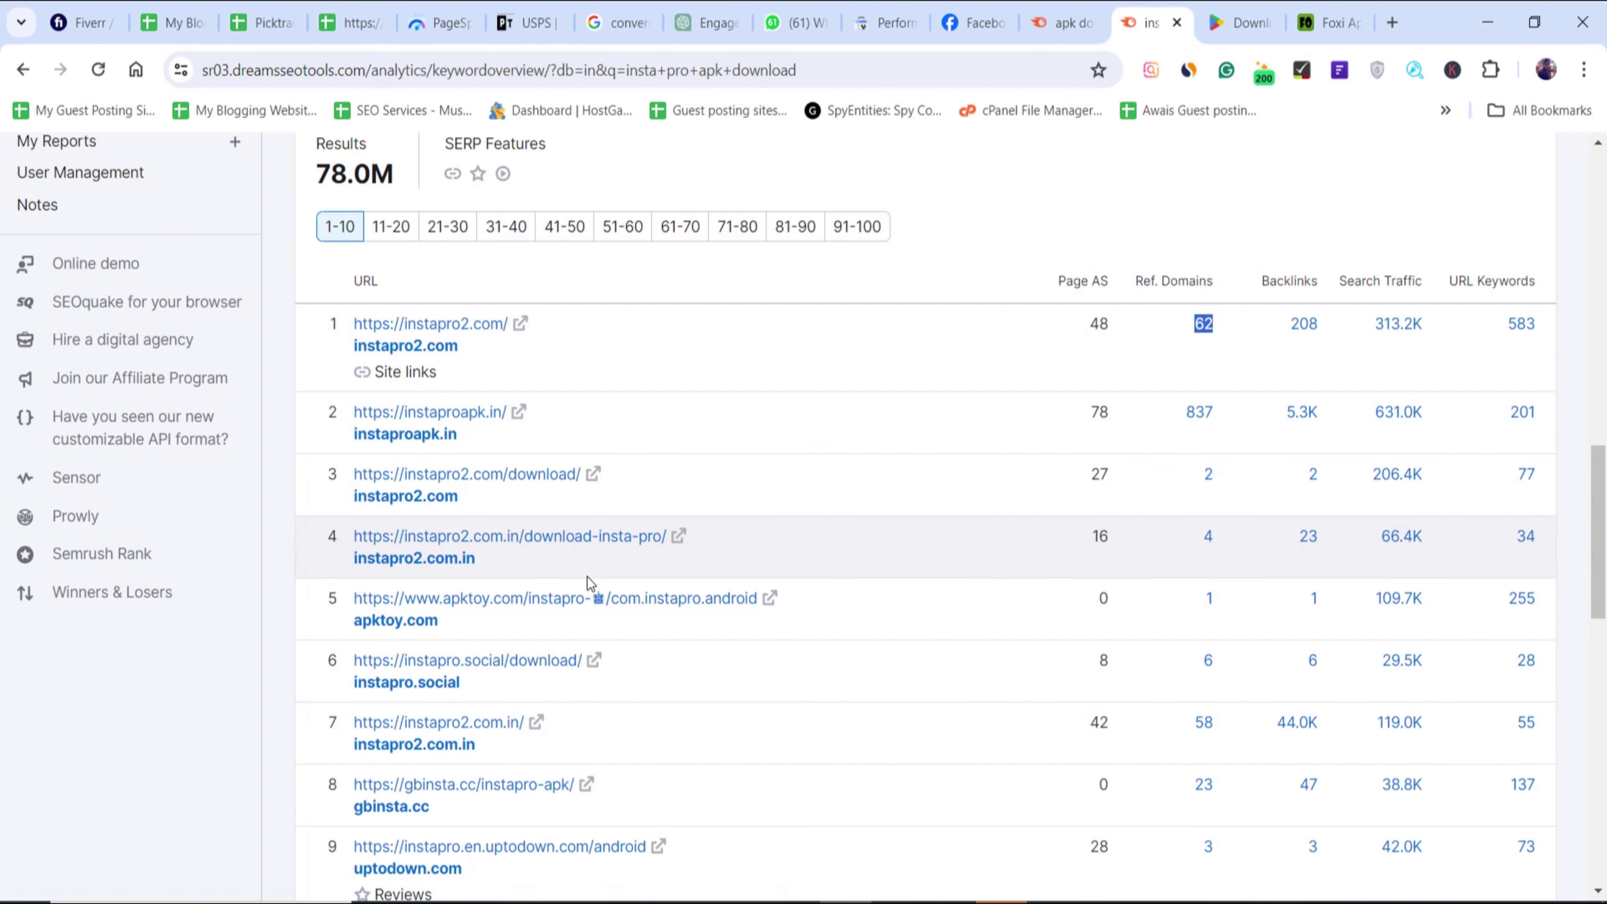
scroll(589, 585, "down", 1)
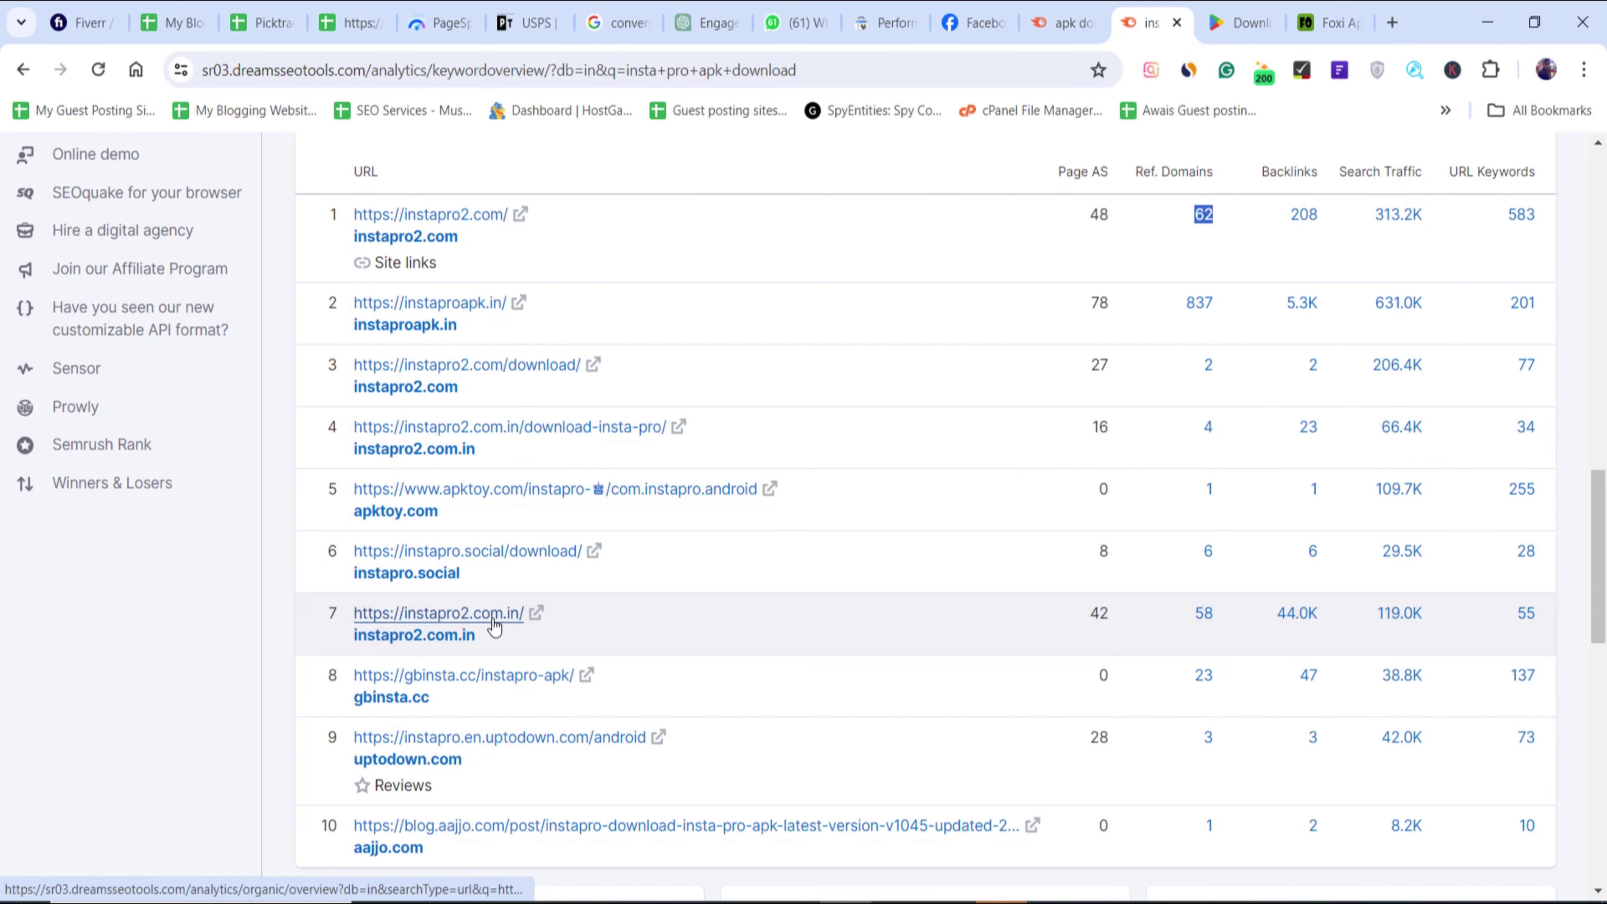
- Copy the keyword "insta pro apk download" and run a Google search for it in place of the Download Apk page
scroll(495, 625, "up", 12)
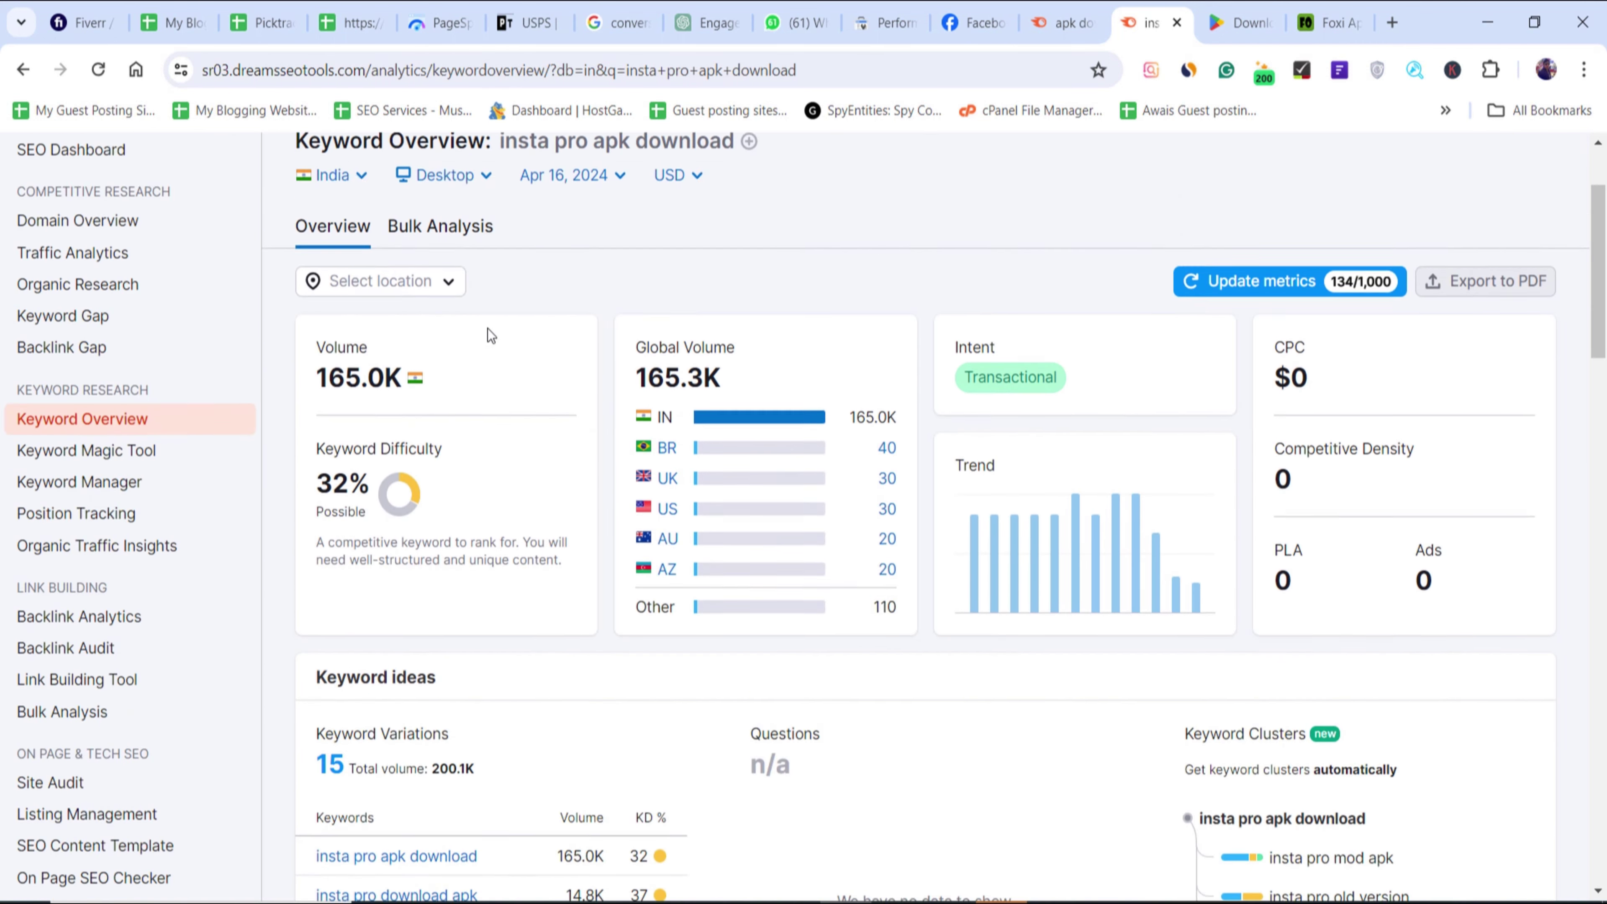
scroll(487, 328, "up", 3)
left_click(556, 202)
key("ctrl+a")
key("ctrl+c")
left_click(1240, 22)
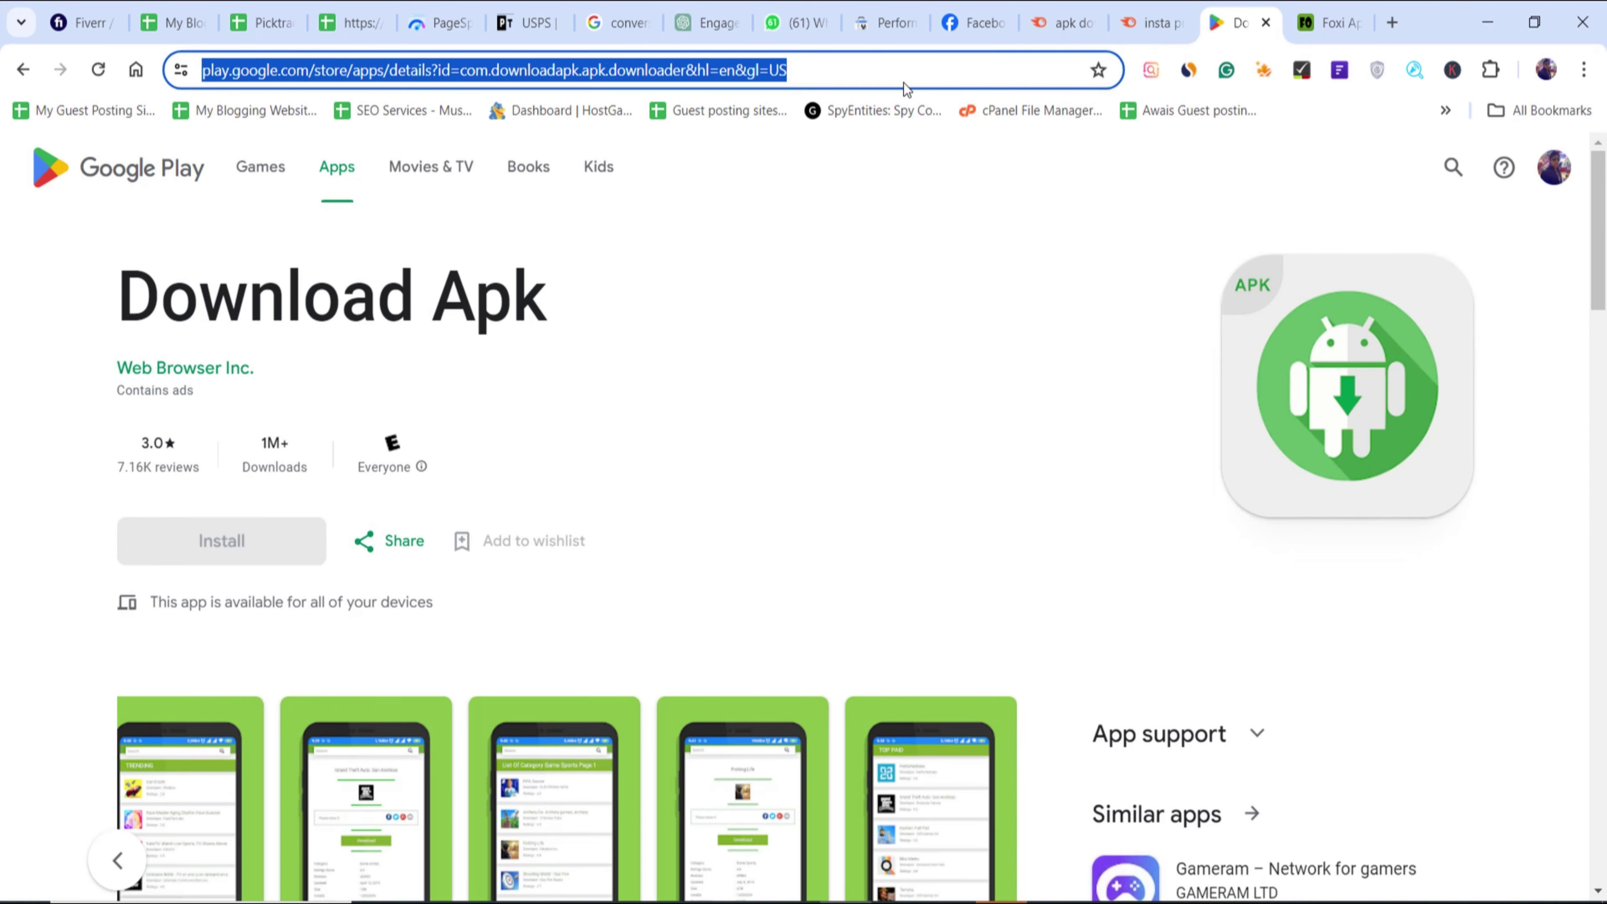
key("ctrl+v")
key("Return")
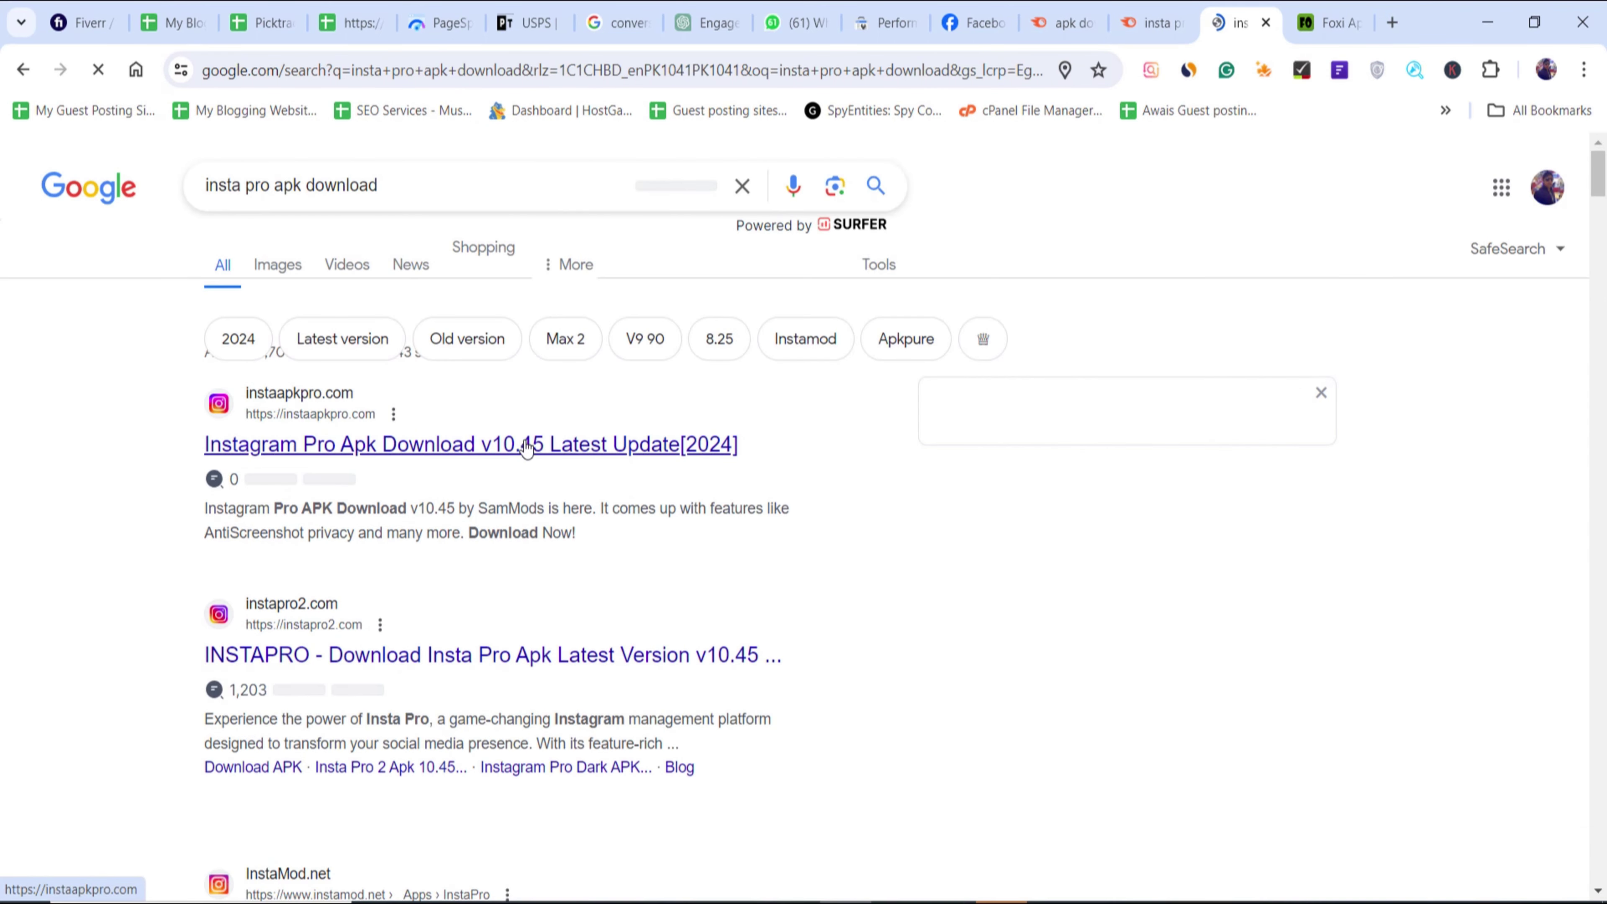
- Examine which sites rank in Google for "insta pro apk download" and how their titles and domains target the keyword
scroll(528, 456, "down", 3)
scroll(649, 456, "down", 5)
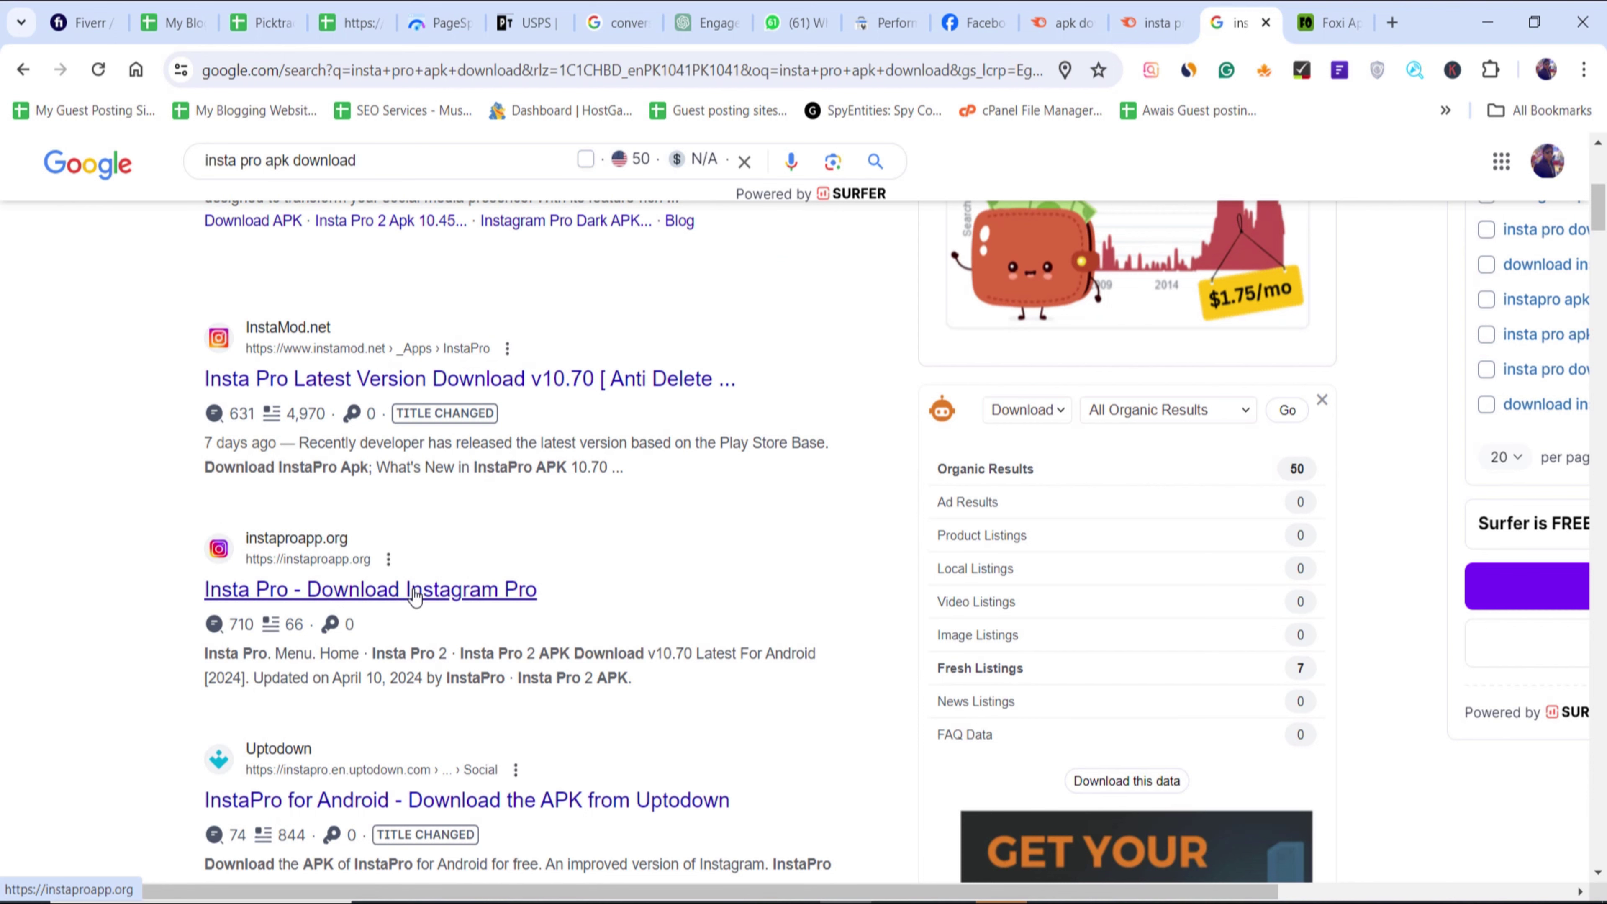
scroll(427, 587, "down", 5)
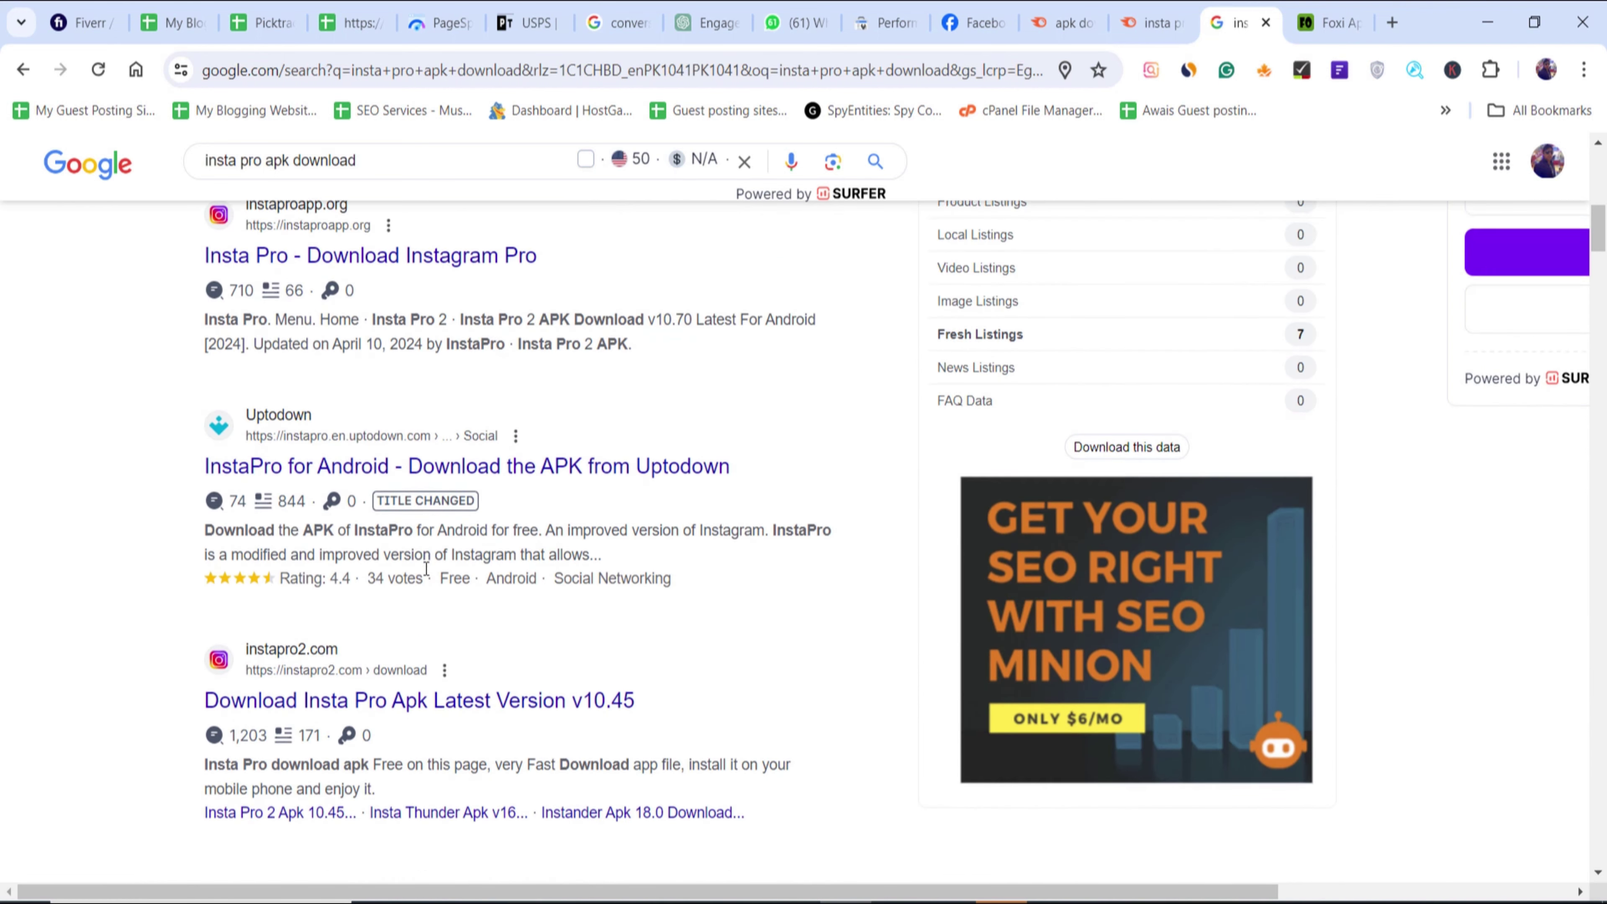
scroll(380, 608, "down", 7)
scroll(440, 630, "down", 4)
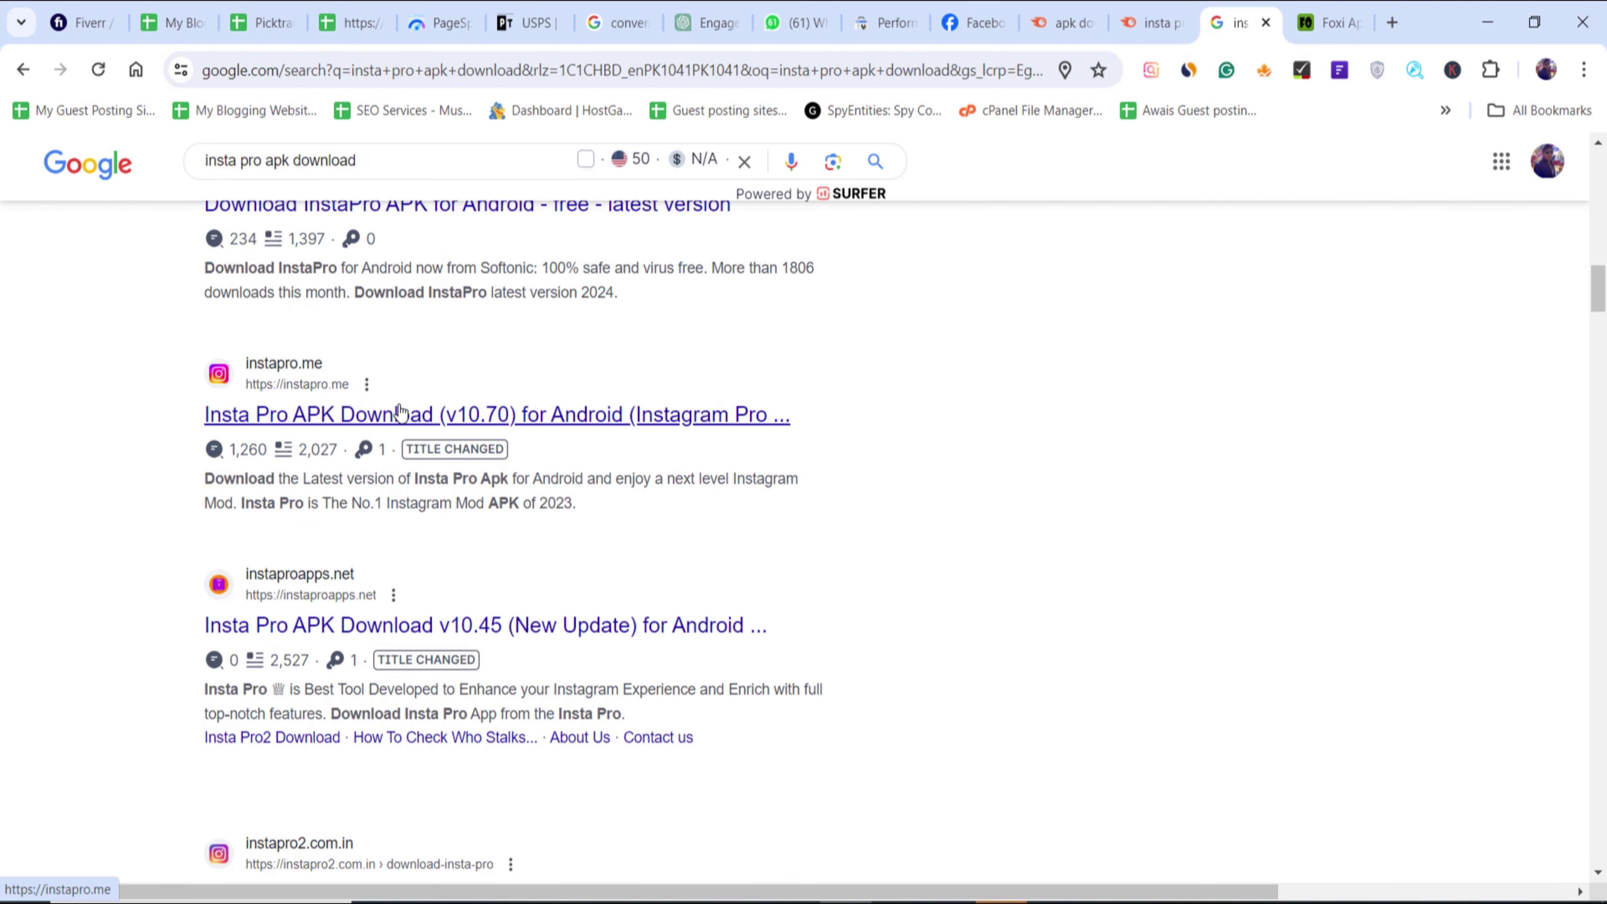
scroll(506, 449, "down", 3)
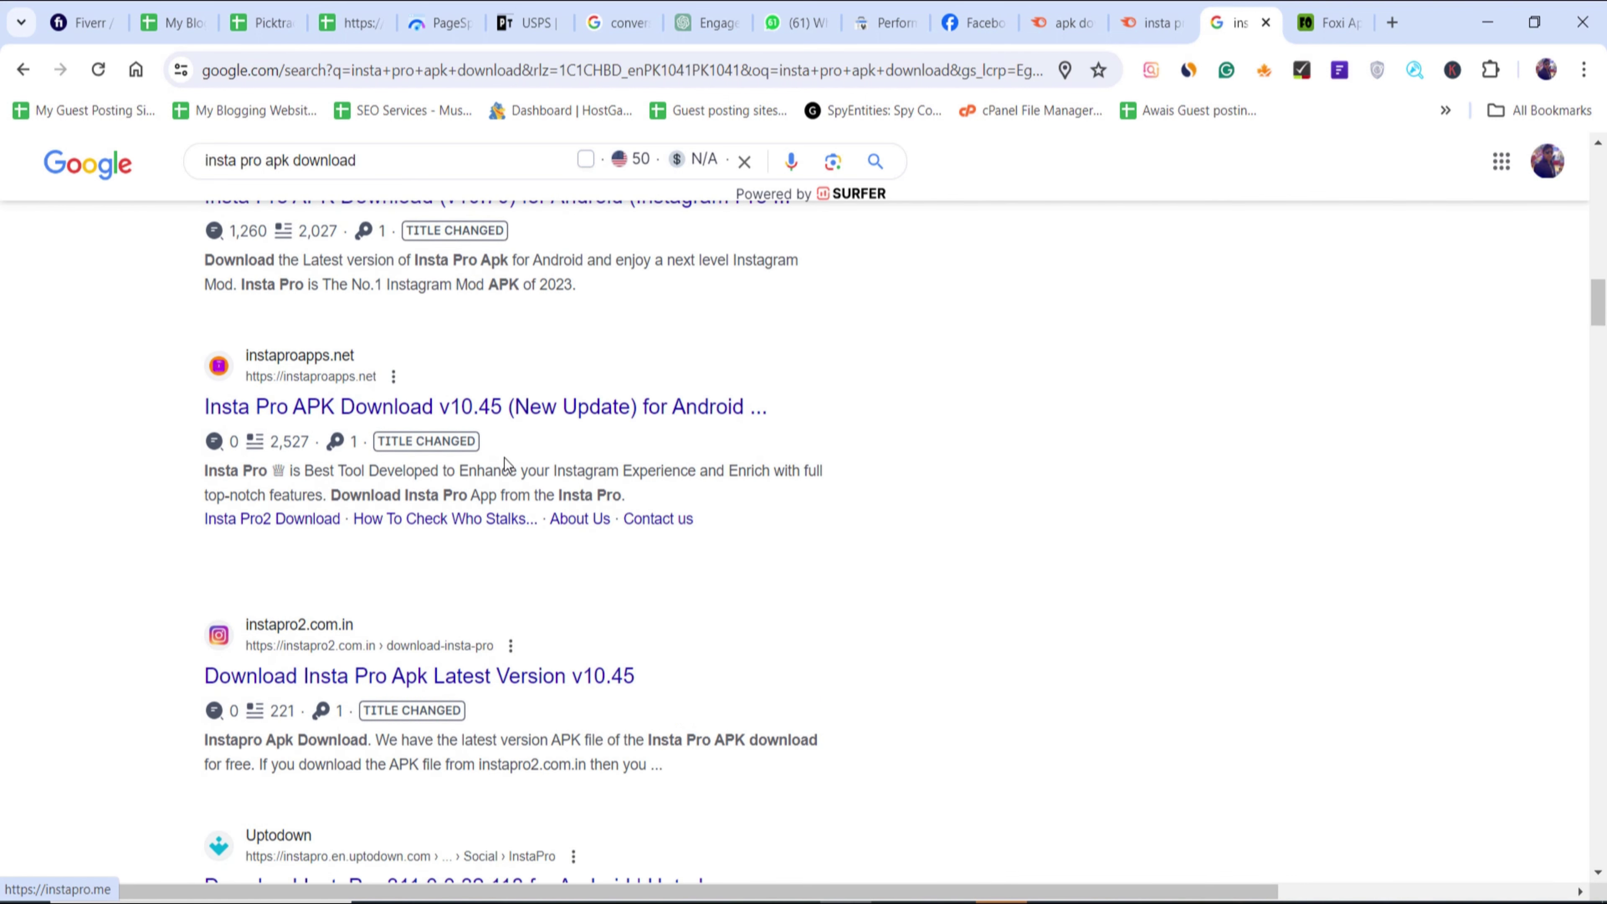
scroll(560, 431, "down", 2)
scroll(564, 456, "down", 5)
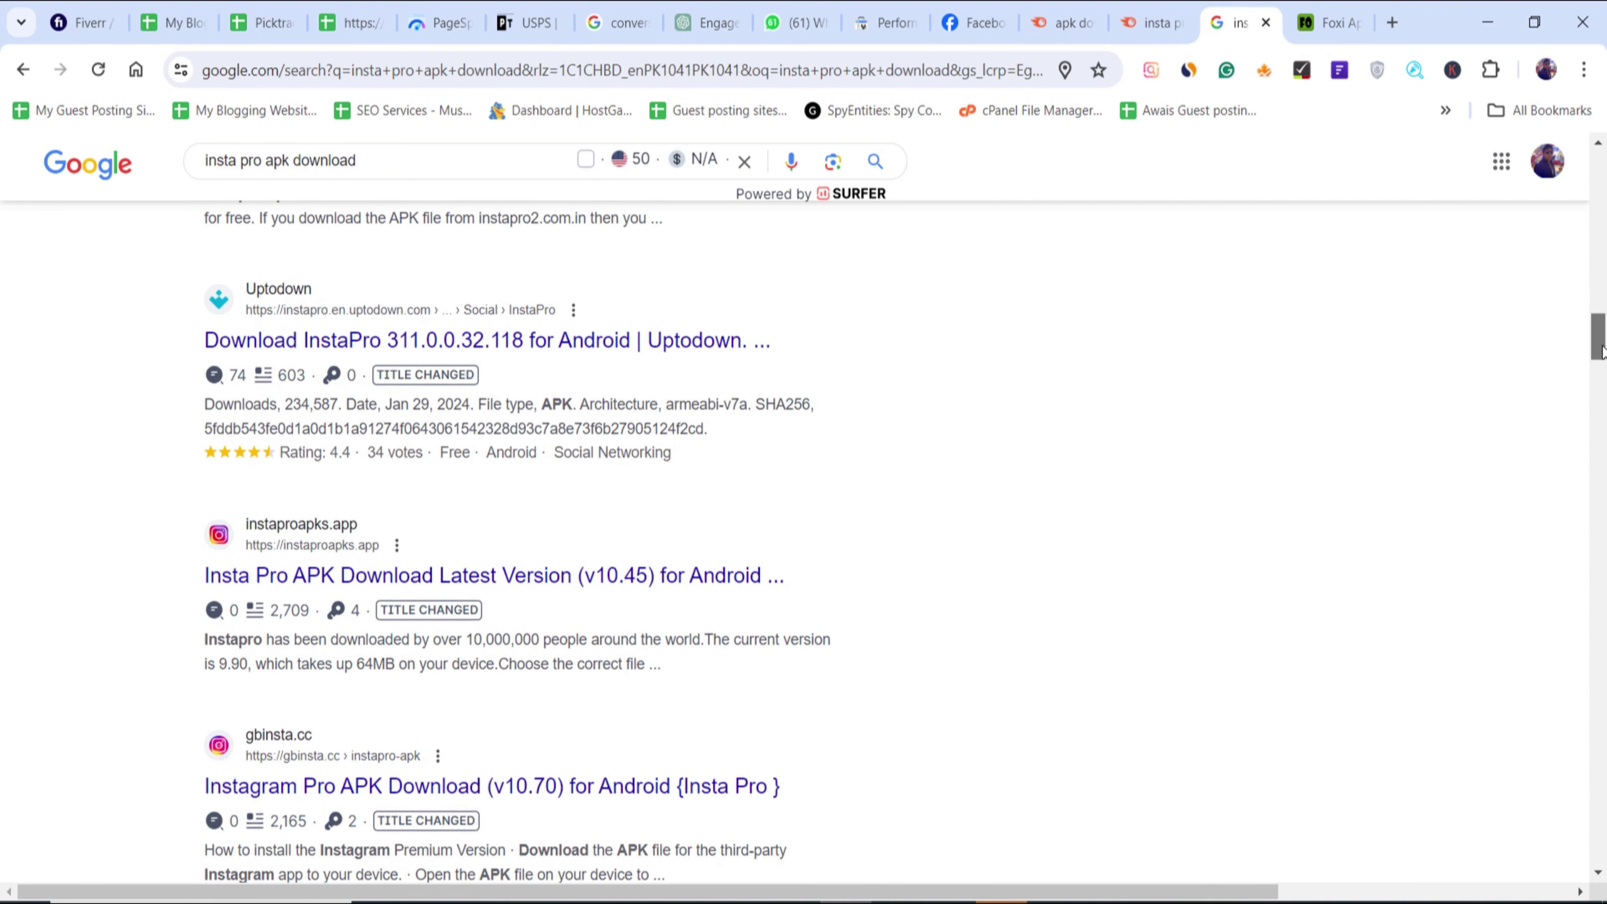
- Set the Keyword Surfer country to India and check the first result's title for "insta pro apk download"
left_click_drag(1601, 345, 1600, 171)
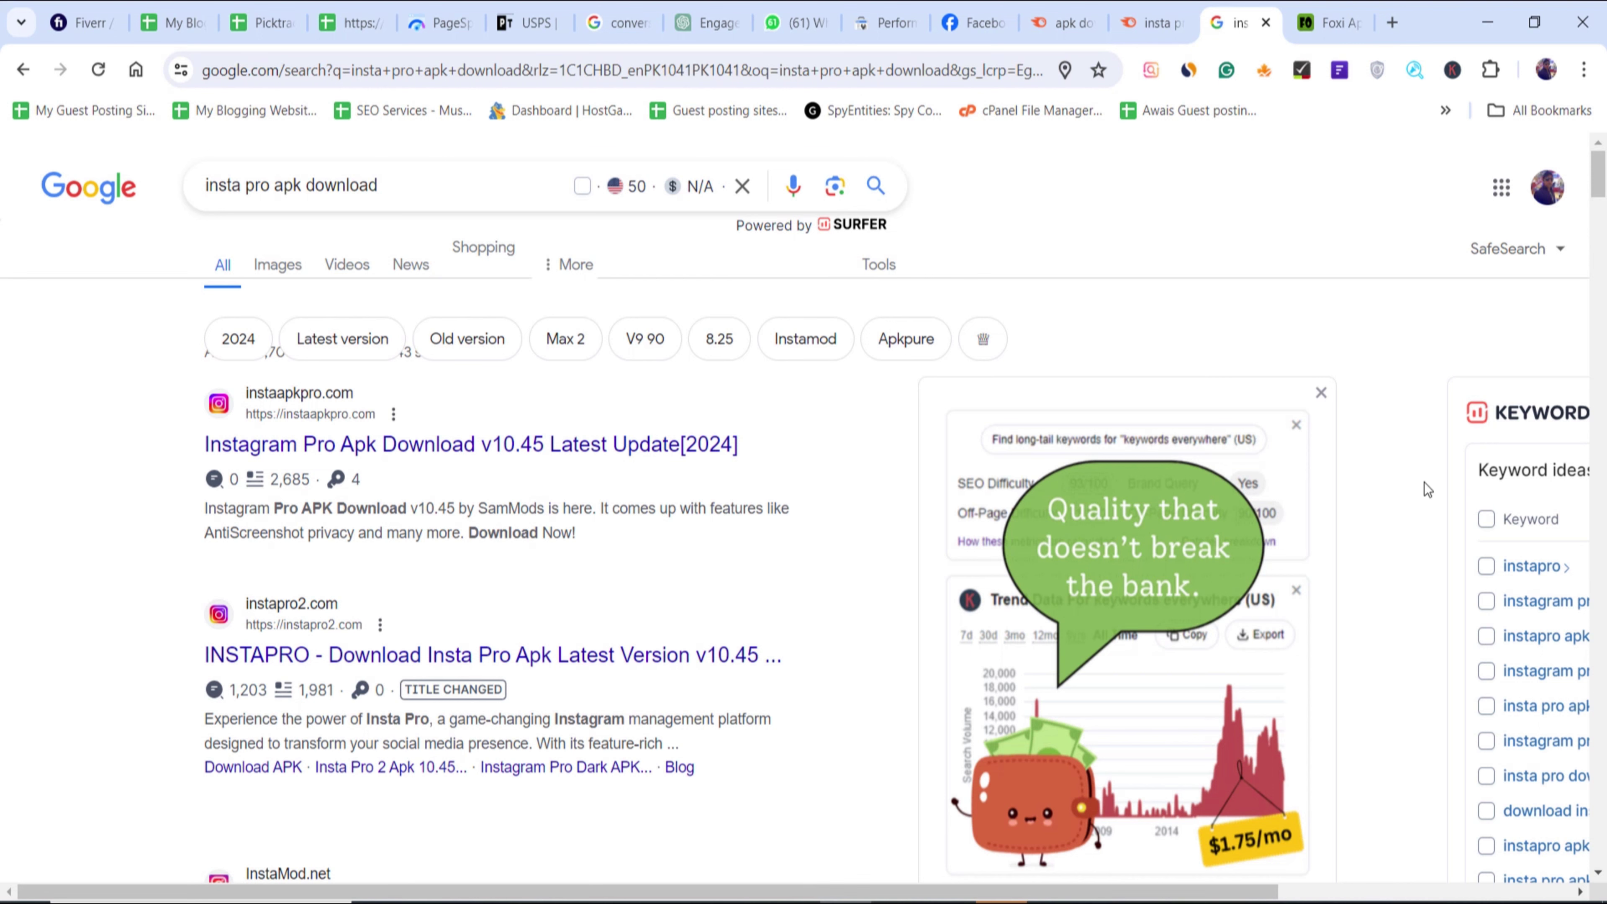
left_click(1313, 896)
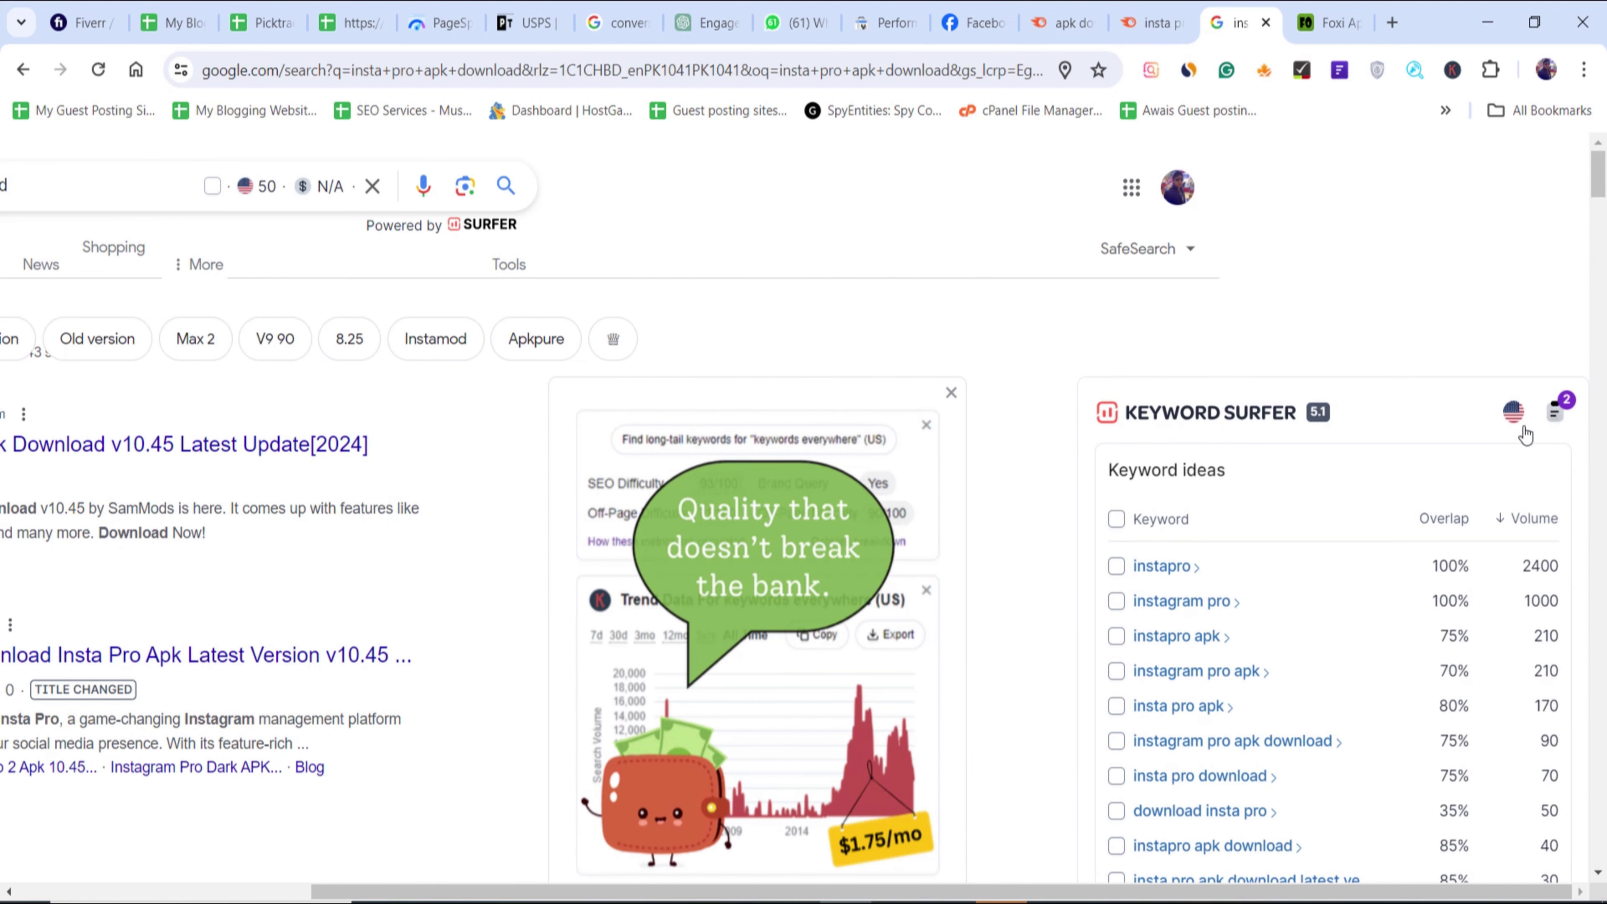
left_click(1514, 412)
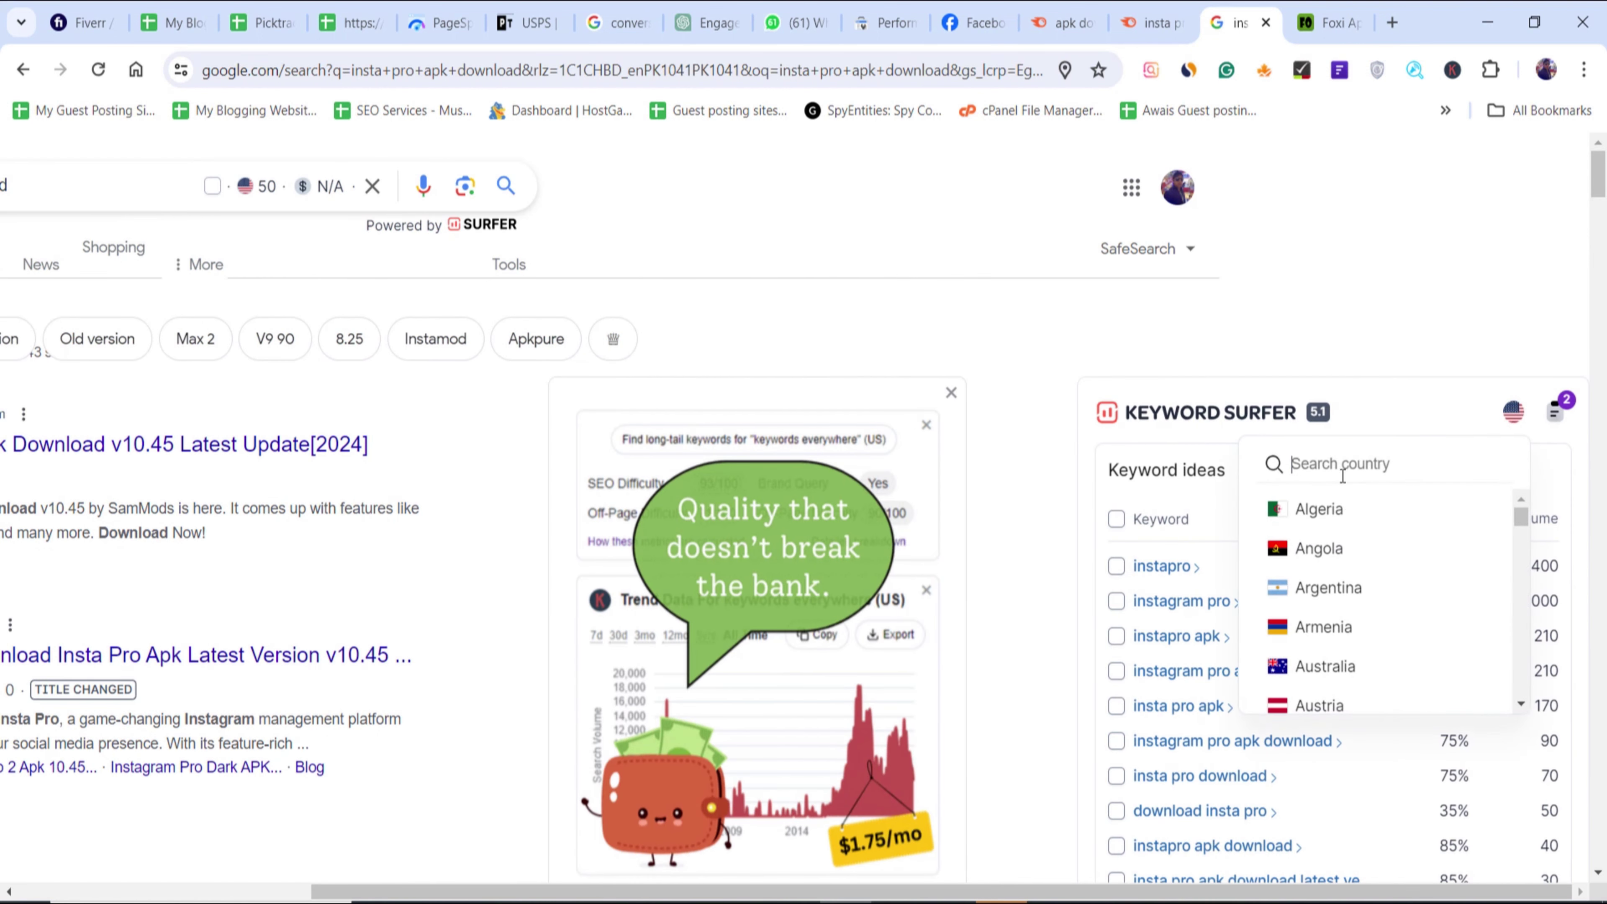
type("ind")
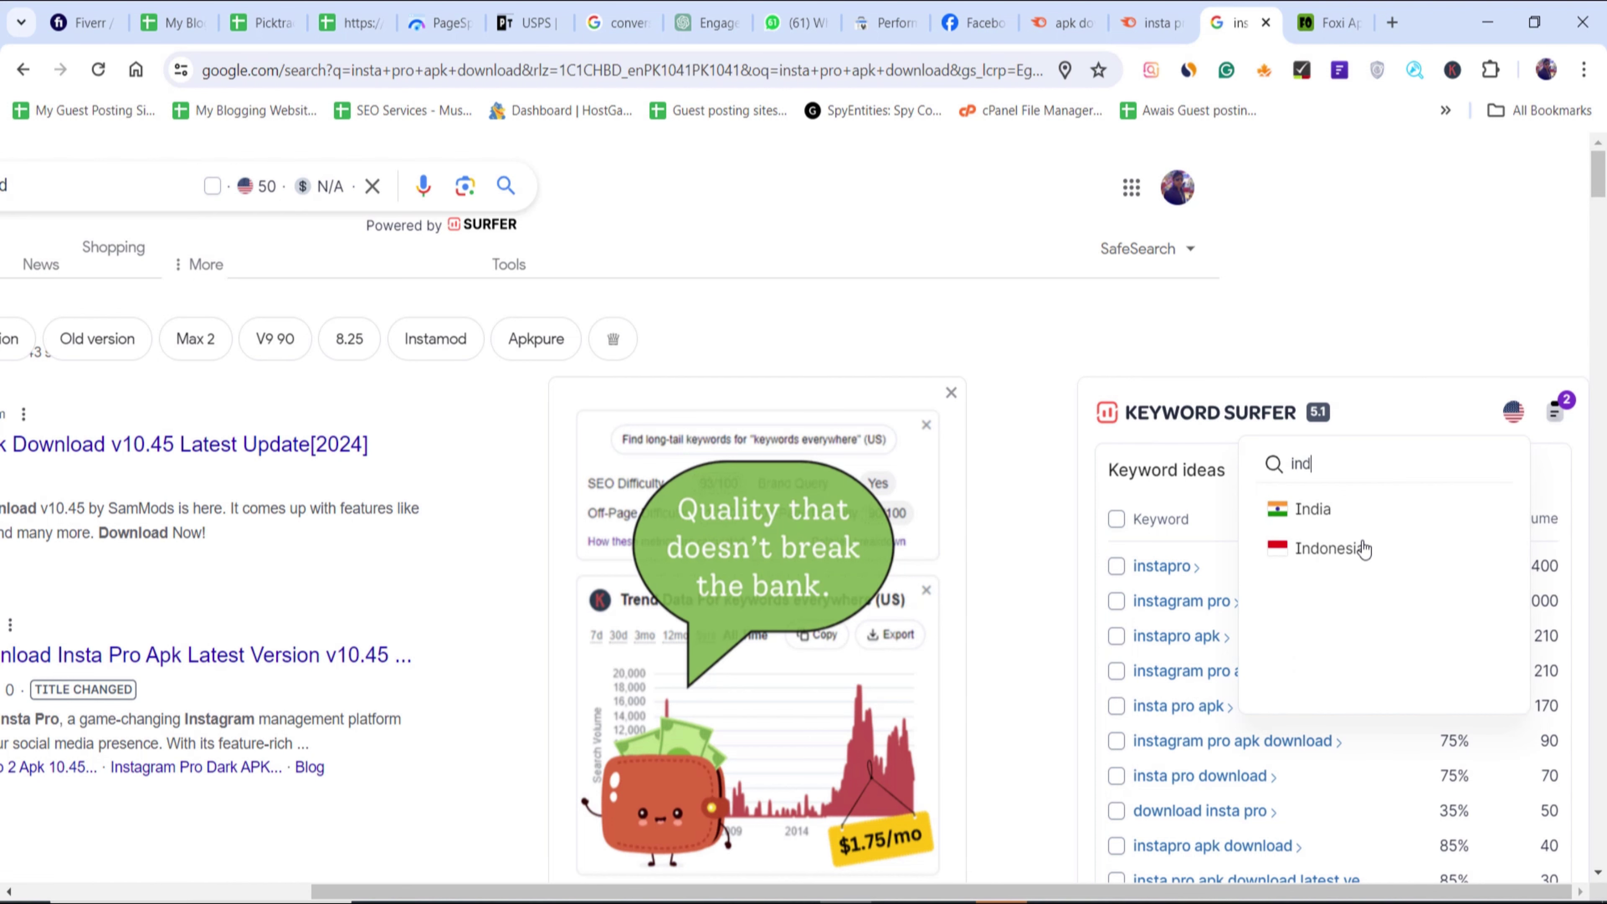
left_click(1373, 512)
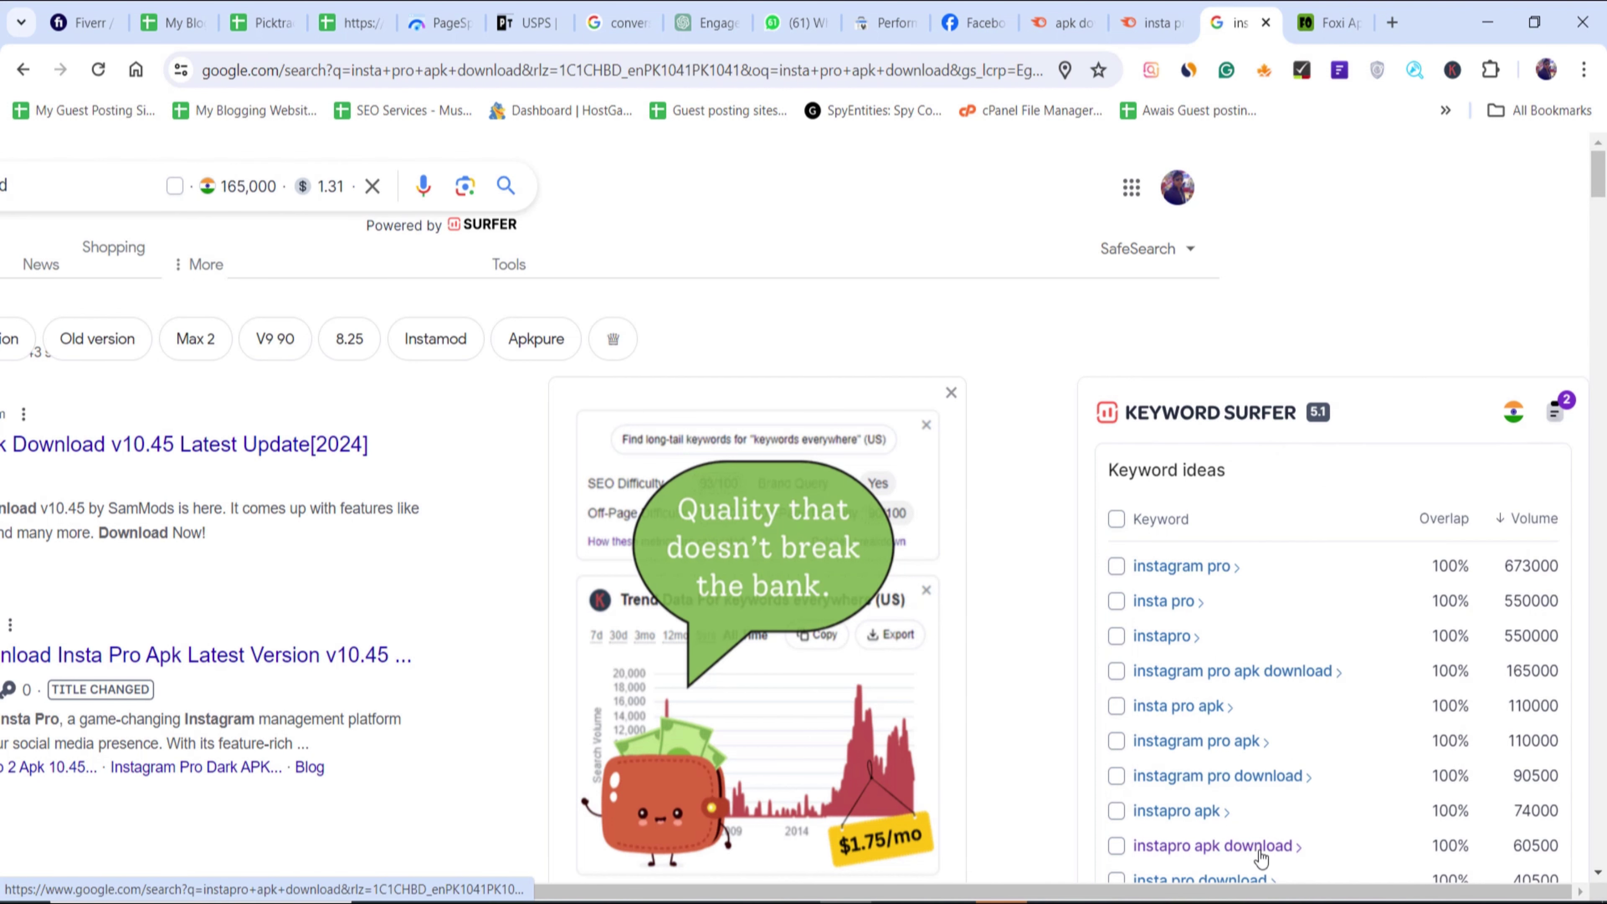
scroll(755, 874, "left", 5)
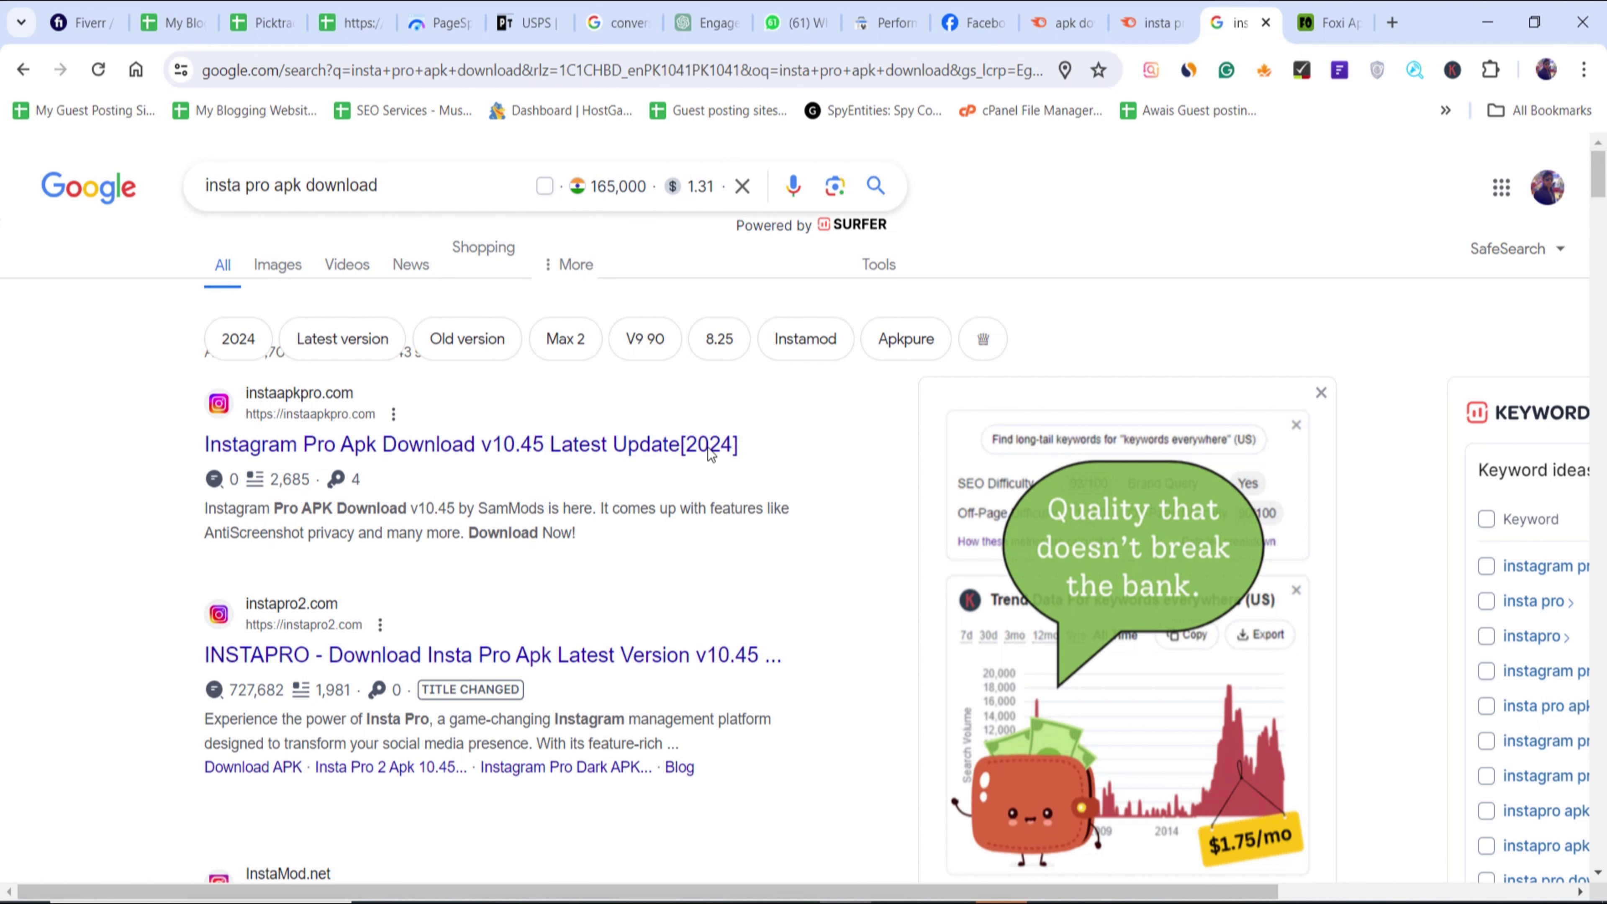
left_click_drag(737, 445, 172, 459)
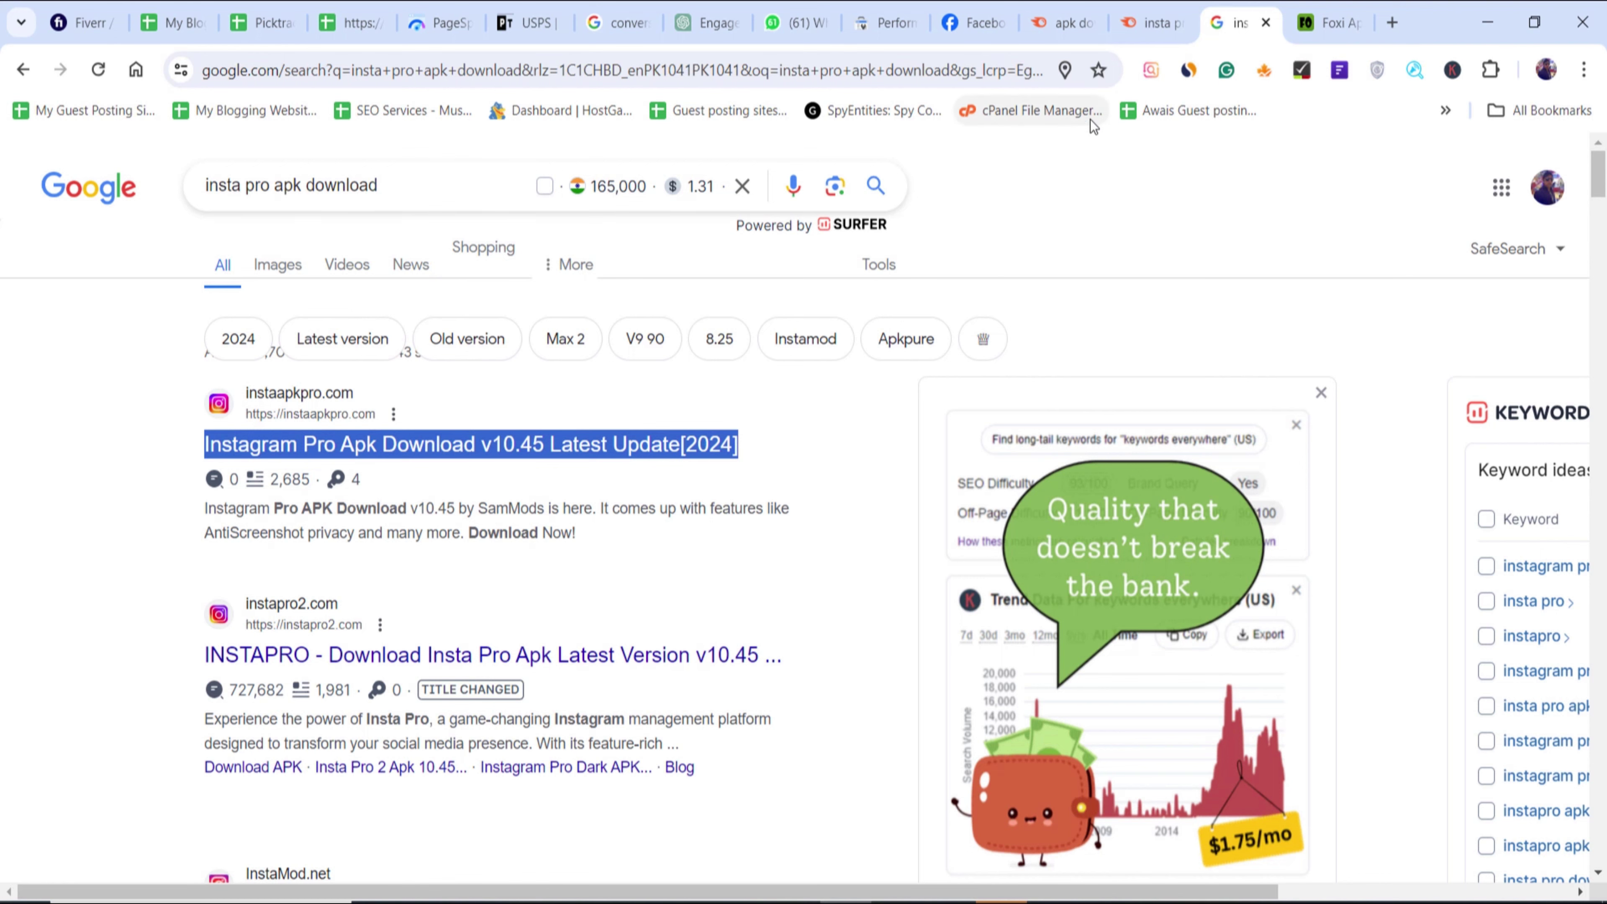
- Recheck the keyword overview for "insta pro apk download" in Semrush and go back to play.google.com's organic positions
left_click(1146, 19)
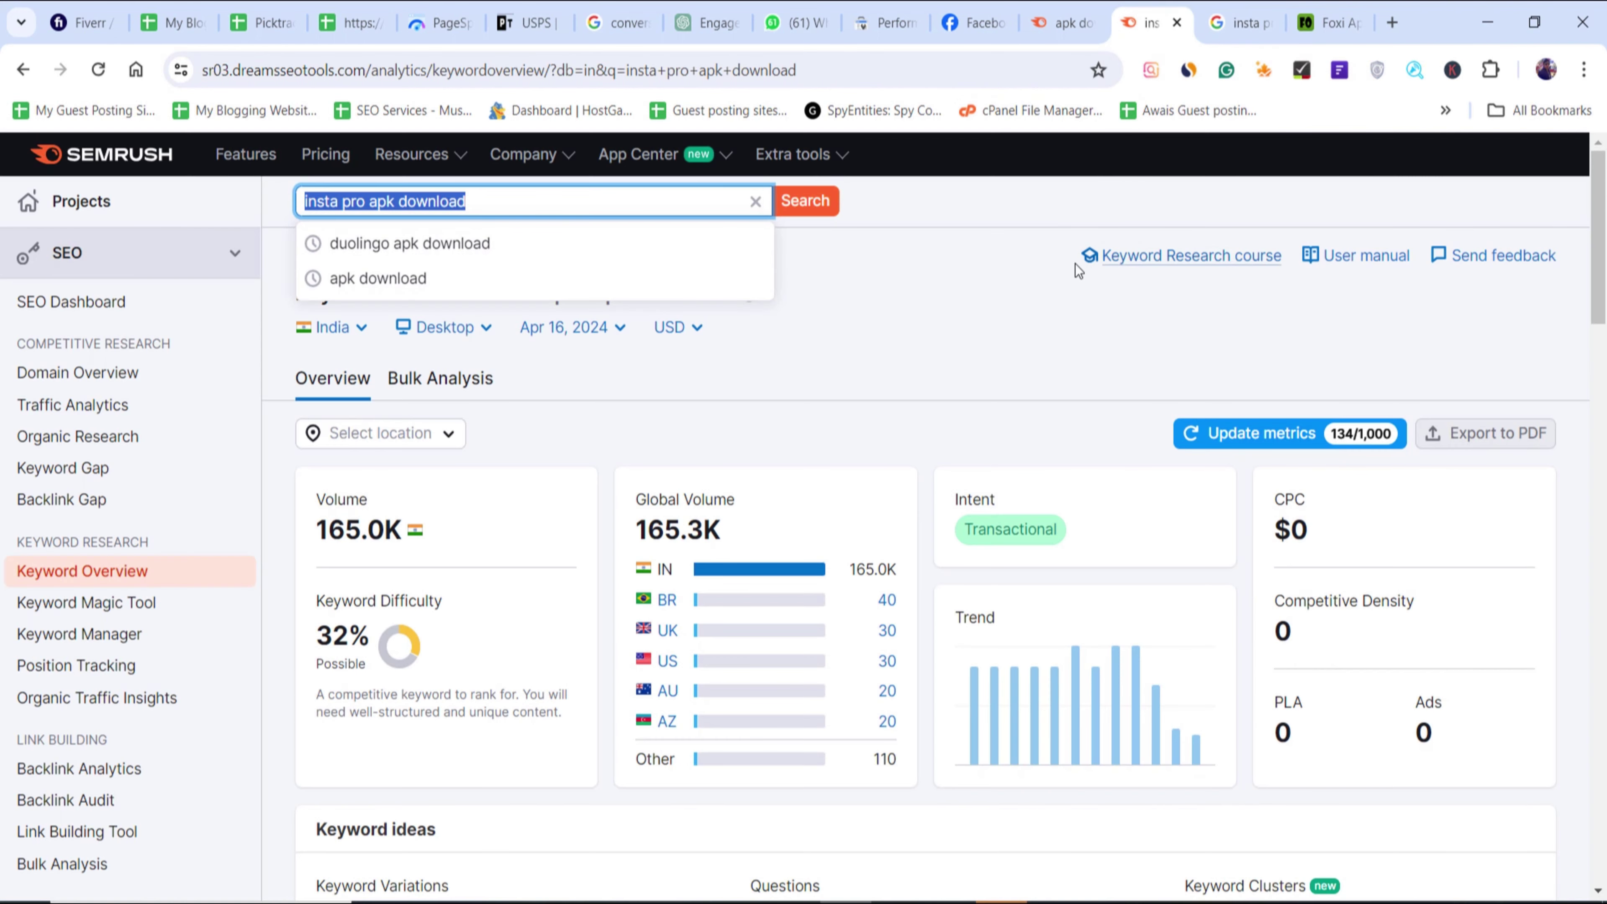
left_click(1066, 22)
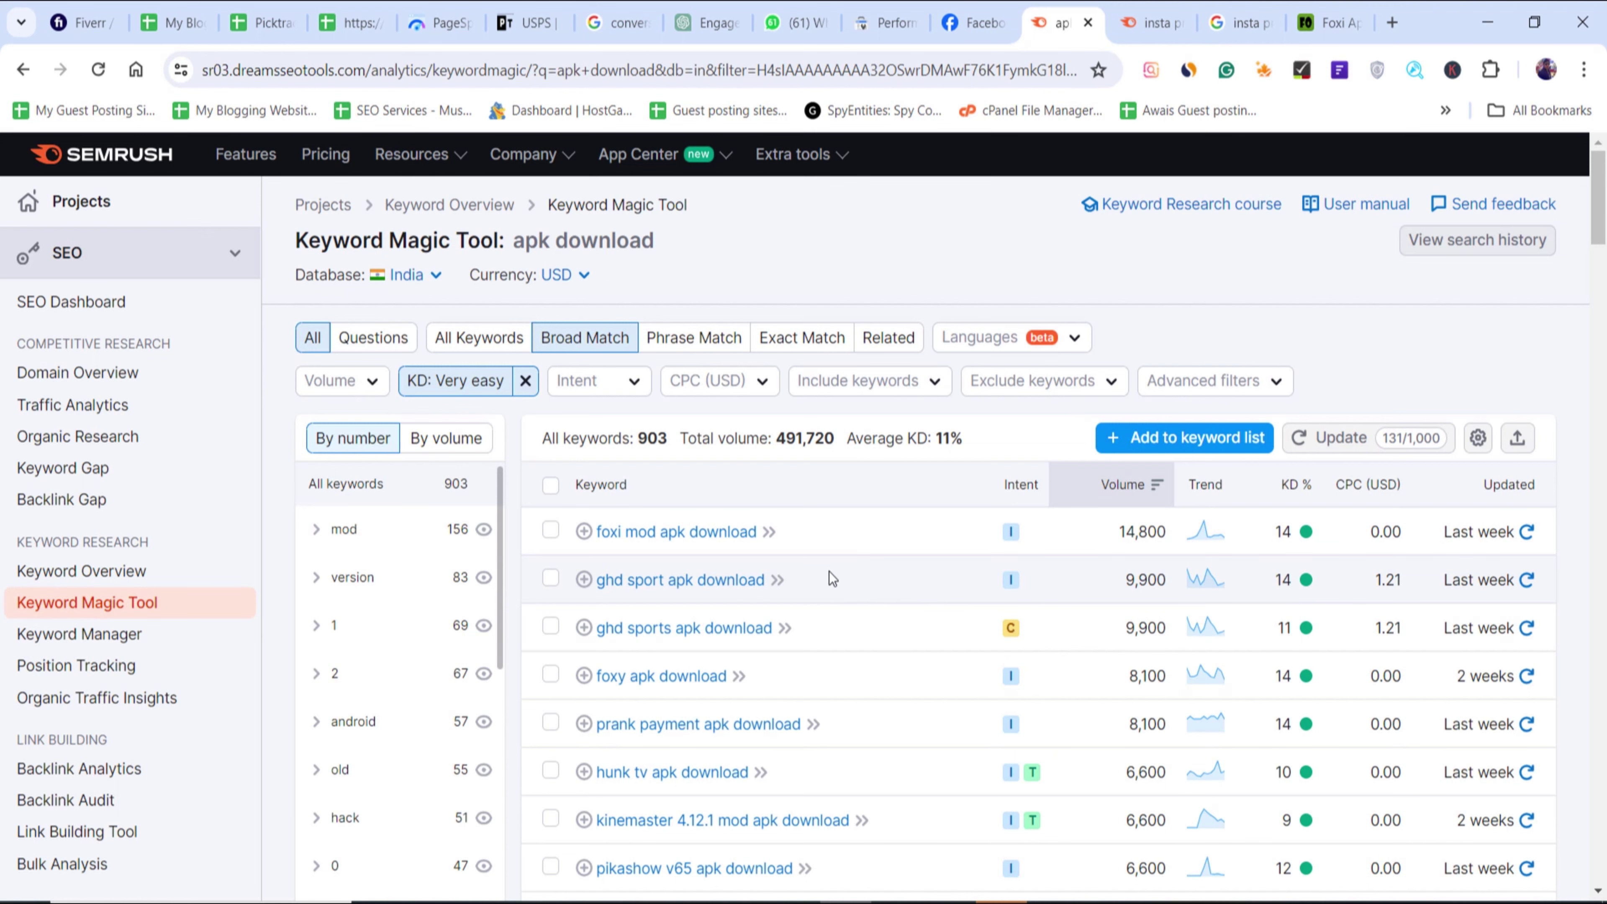
left_click(1155, 21)
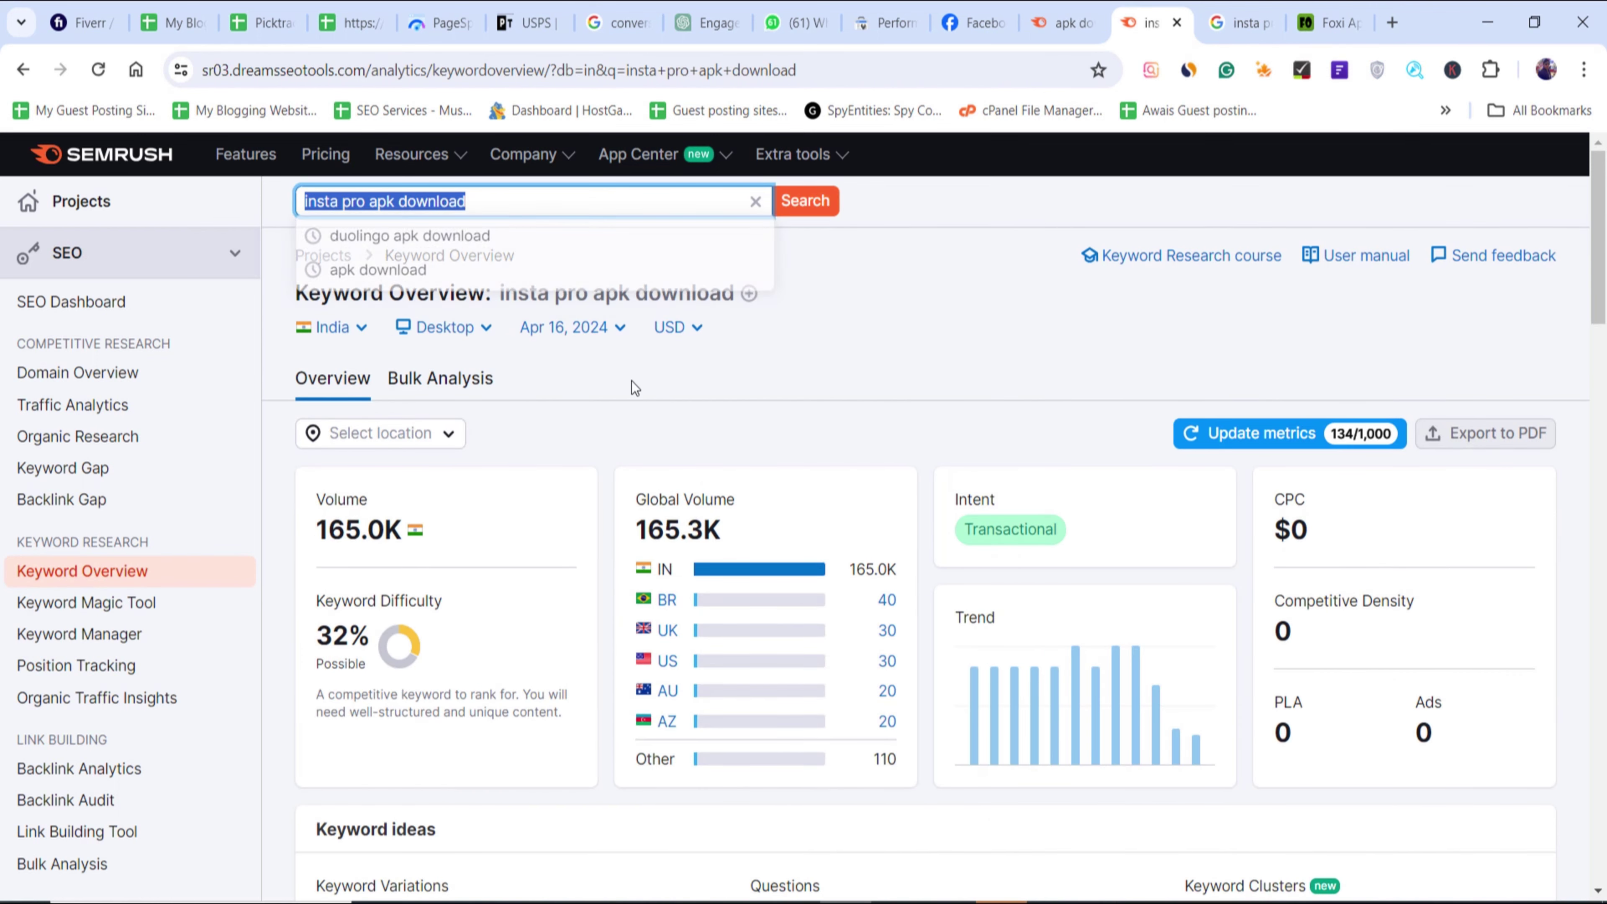
scroll(551, 430, "down", 5)
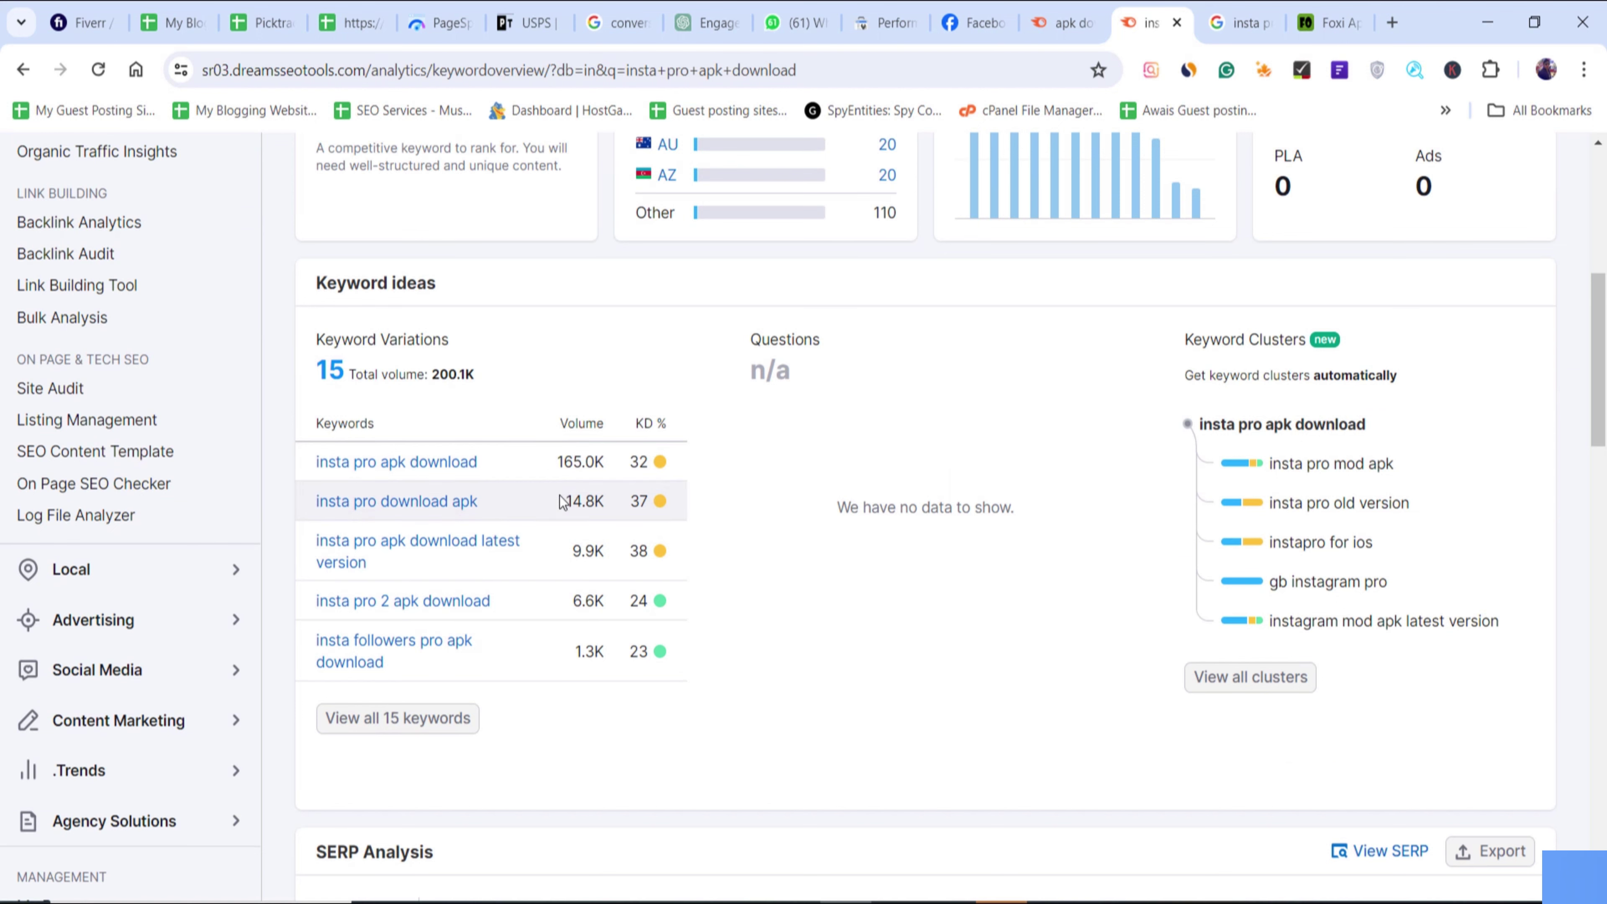
left_click(24, 73)
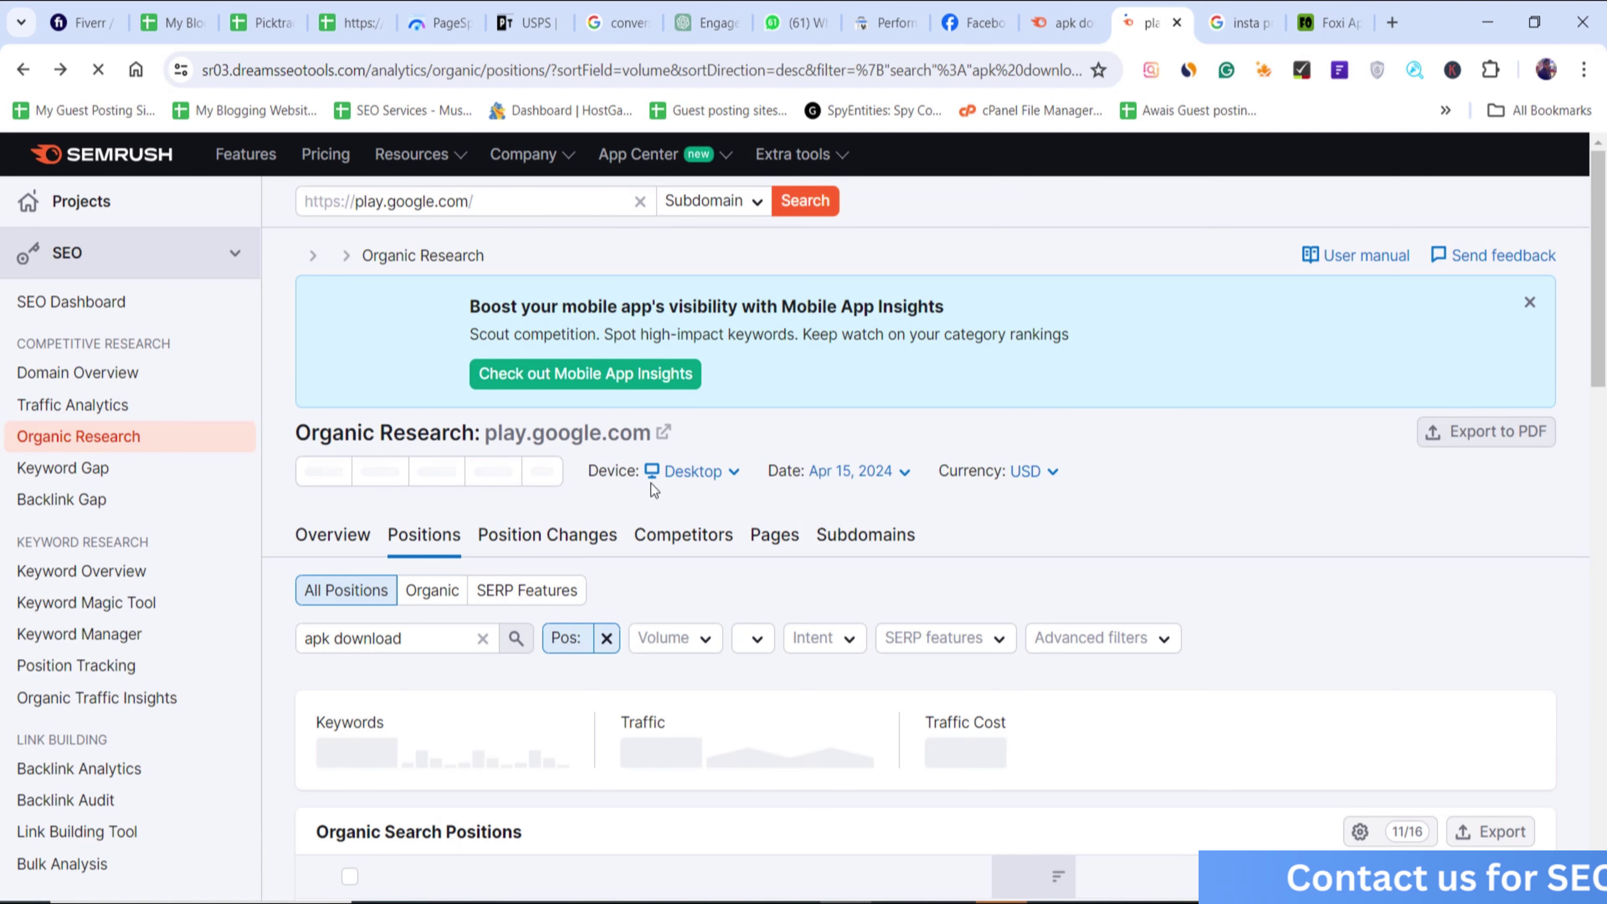
- Look through play.google.com's top 20 positions containing "apk download" for another low-difficulty keyword
scroll(612, 493, "down", 3)
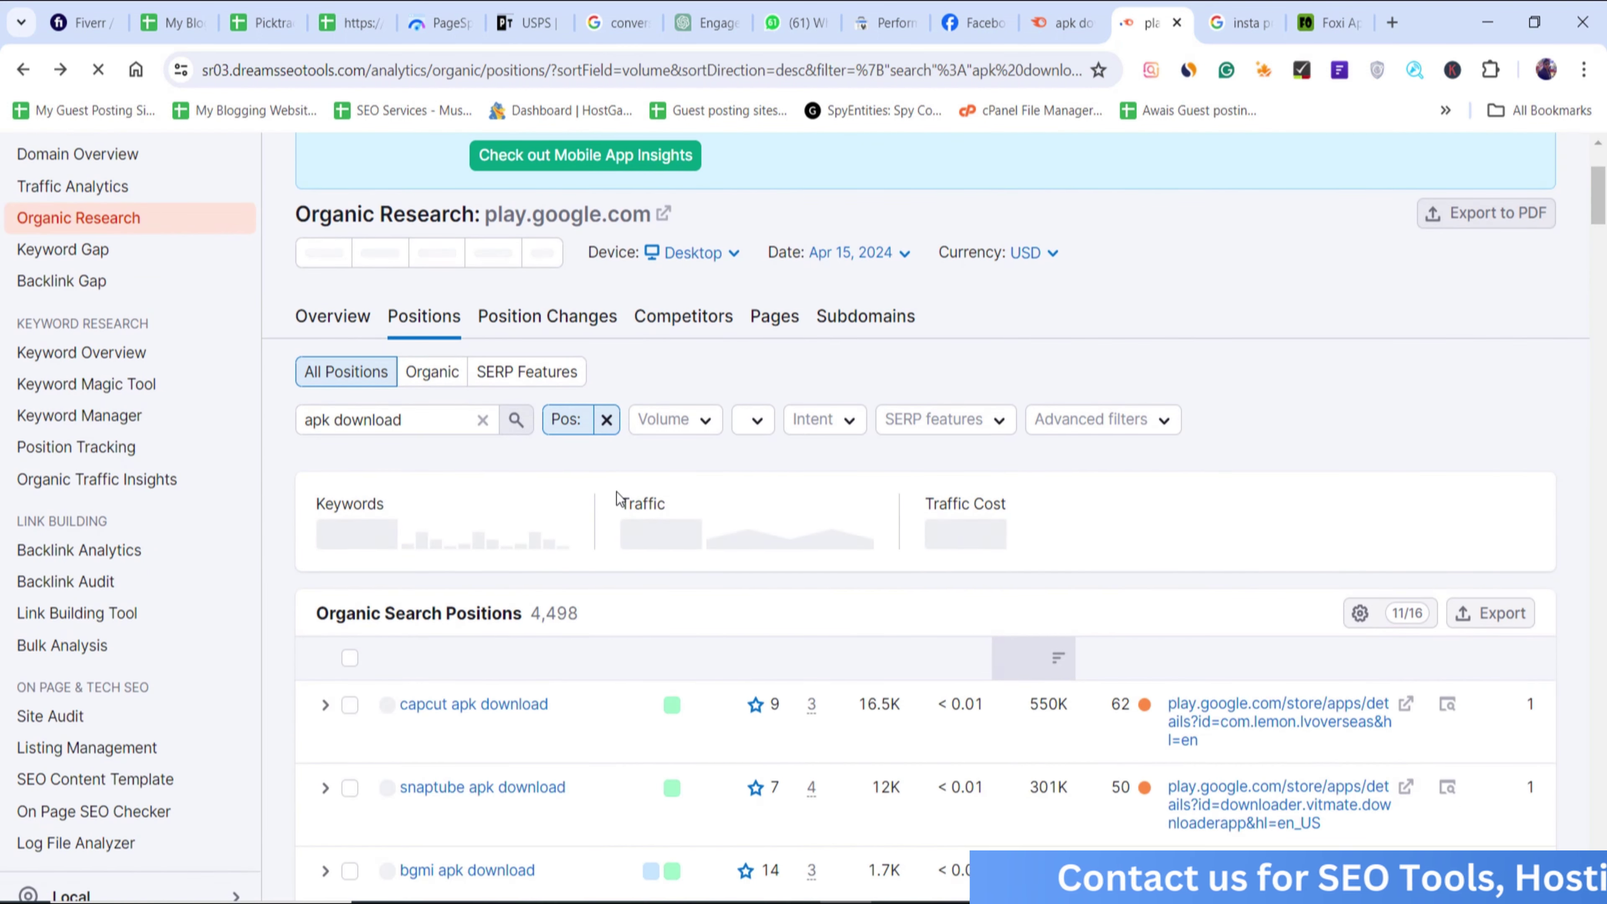
scroll(616, 494, "down", 6)
scroll(610, 507, "down", 2)
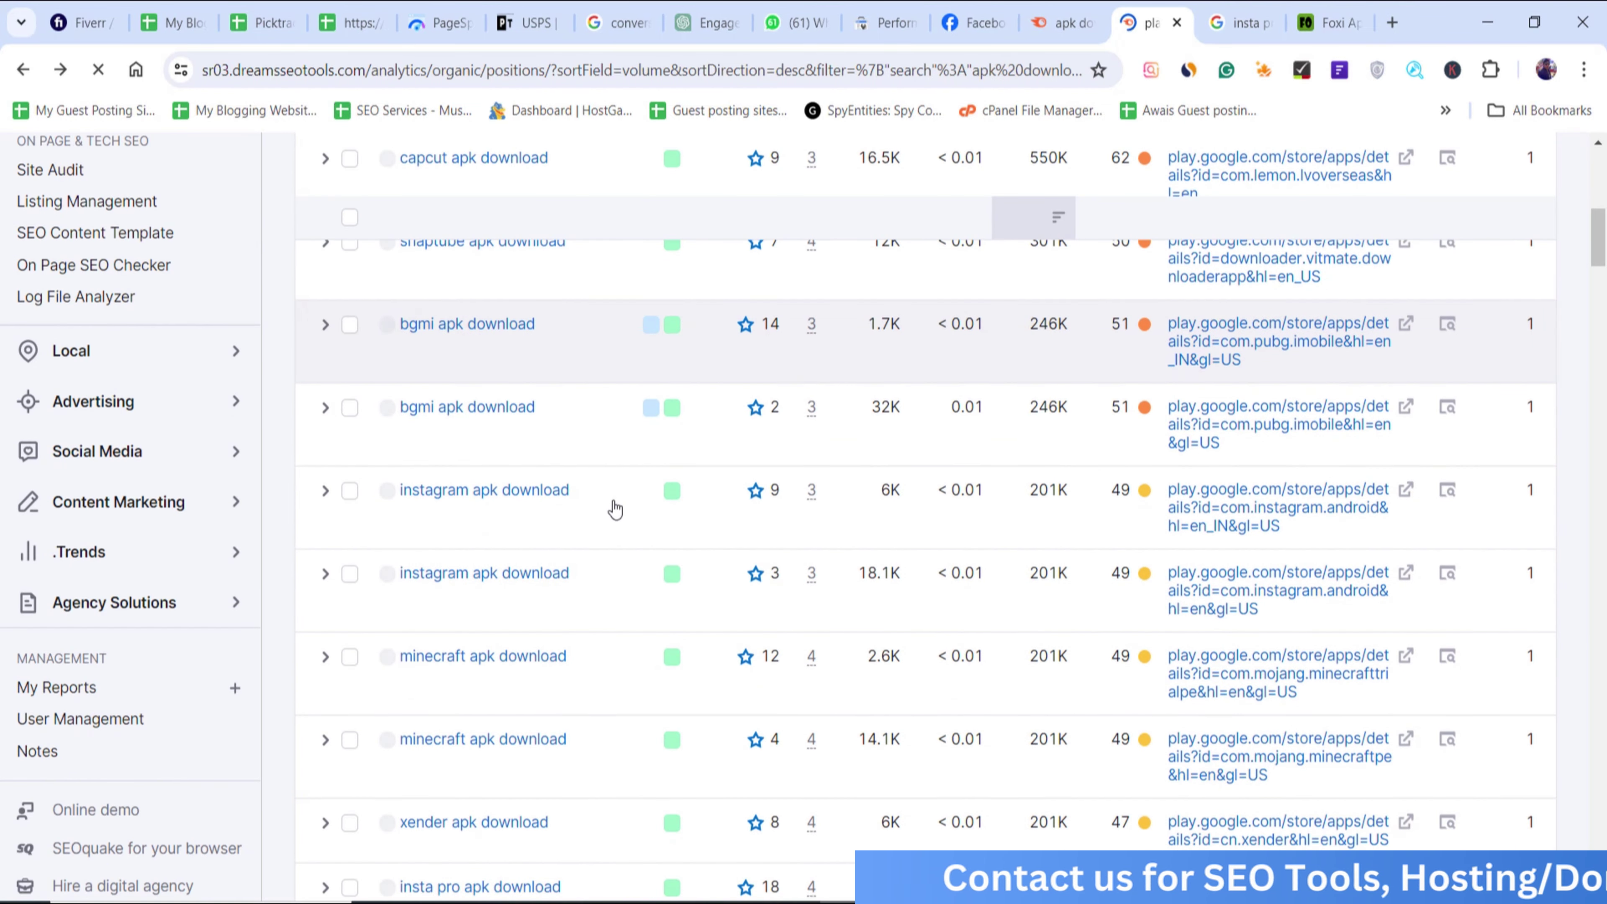
scroll(626, 511, "up", 2)
scroll(644, 514, "down", 5)
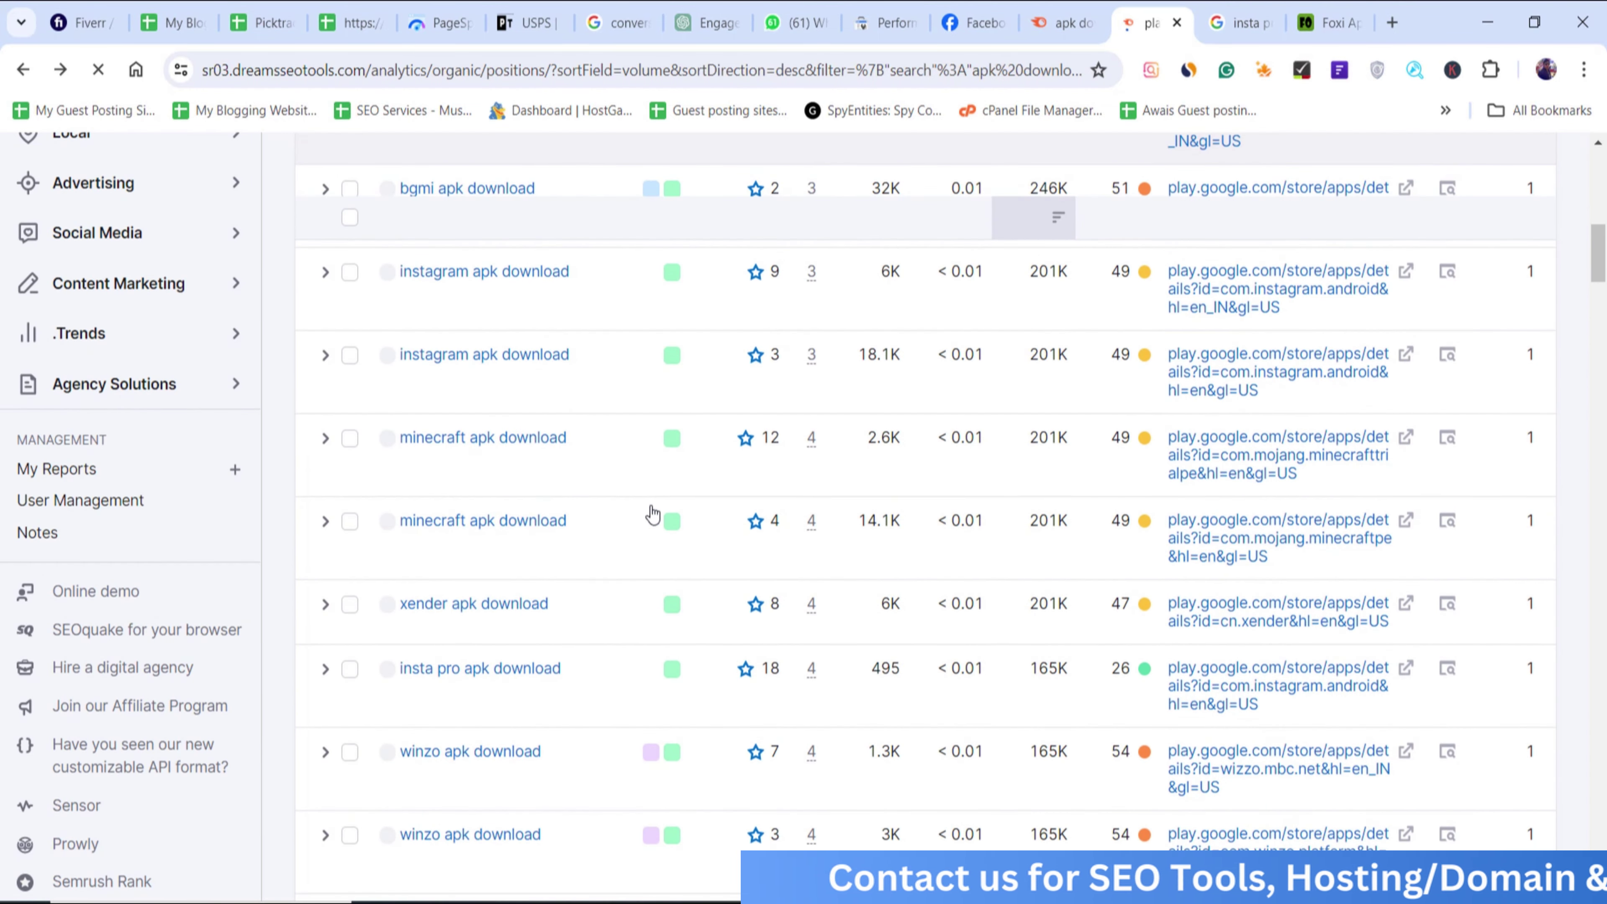
scroll(694, 518, "down", 15)
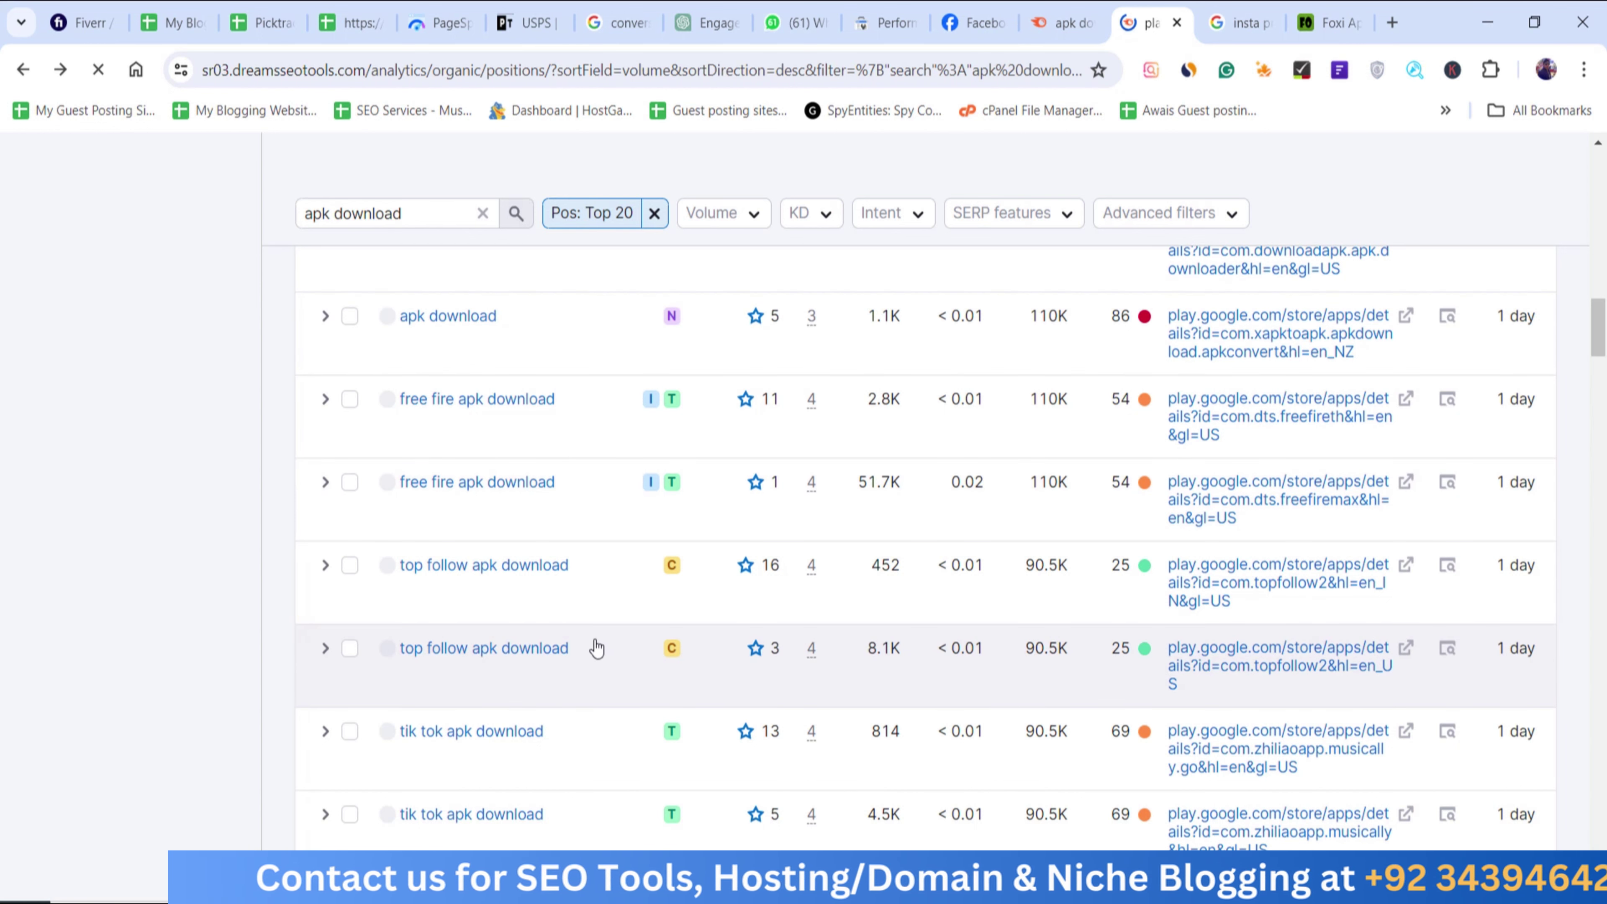
- Run a Google search for "top follow apk download" in place of the "insta pro apk download" query
left_click(1243, 8)
triple_click(439, 179)
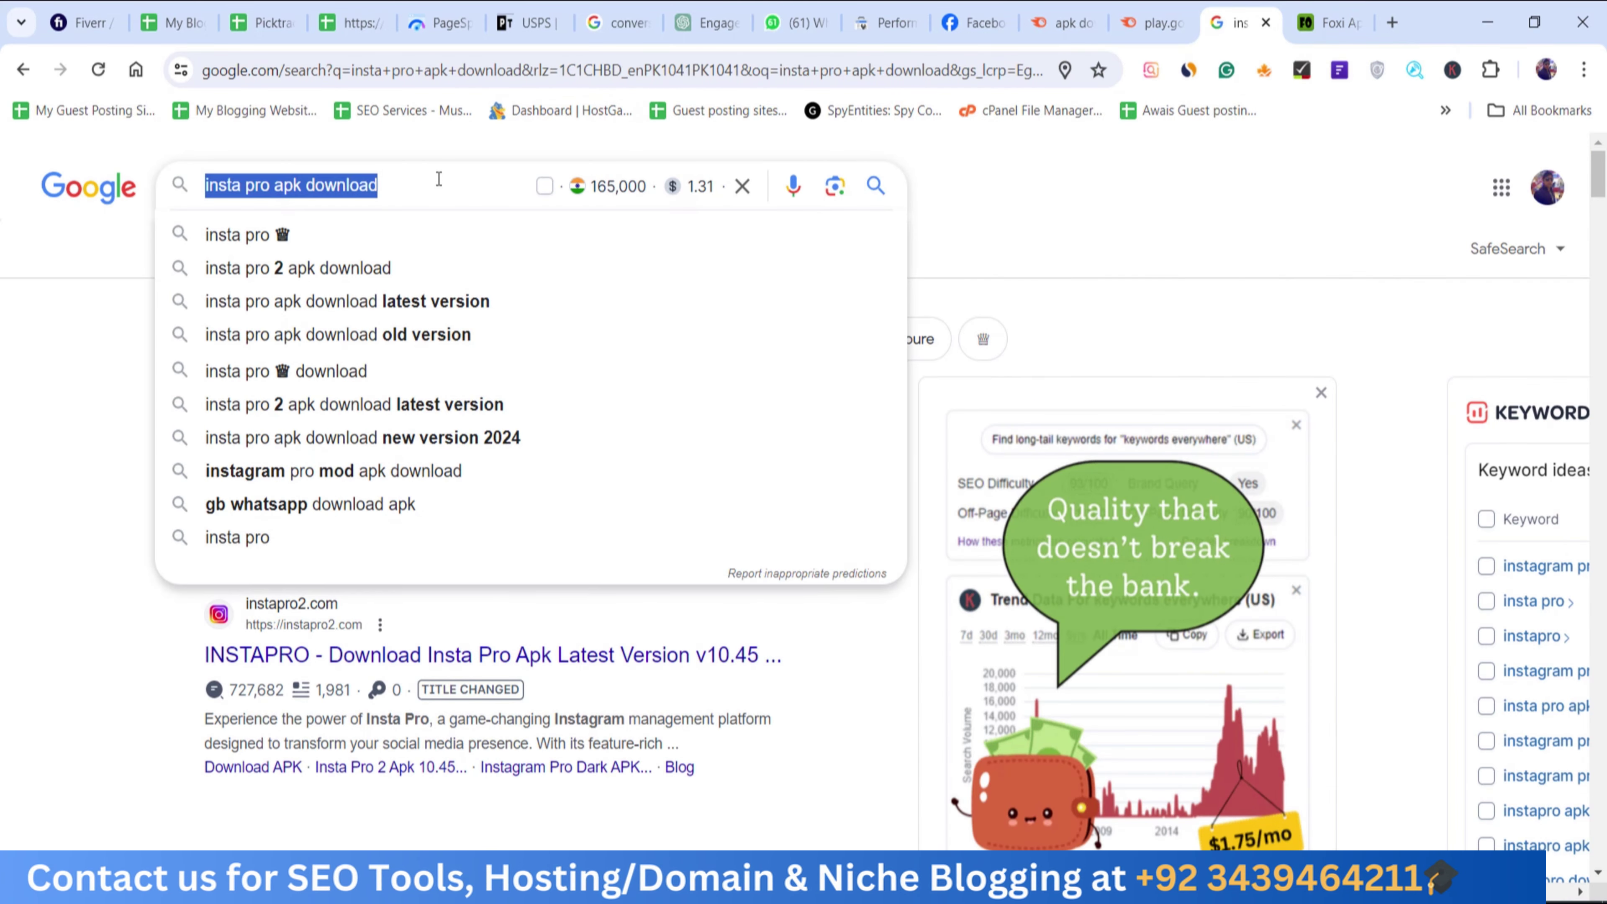
type("top follow")
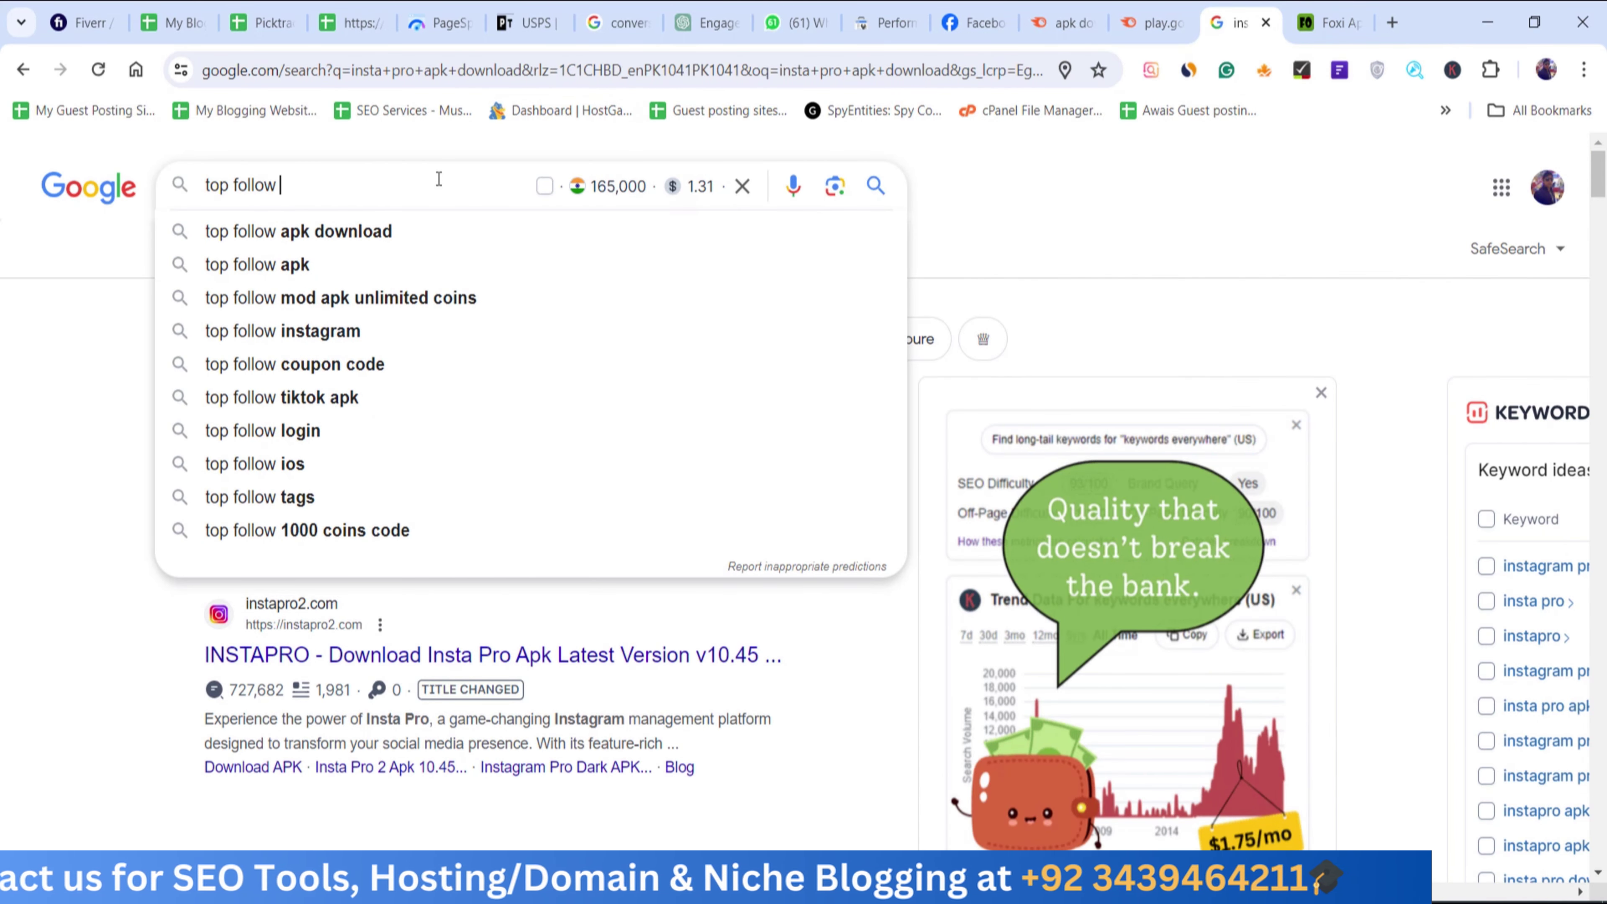
key("Down")
key("Return")
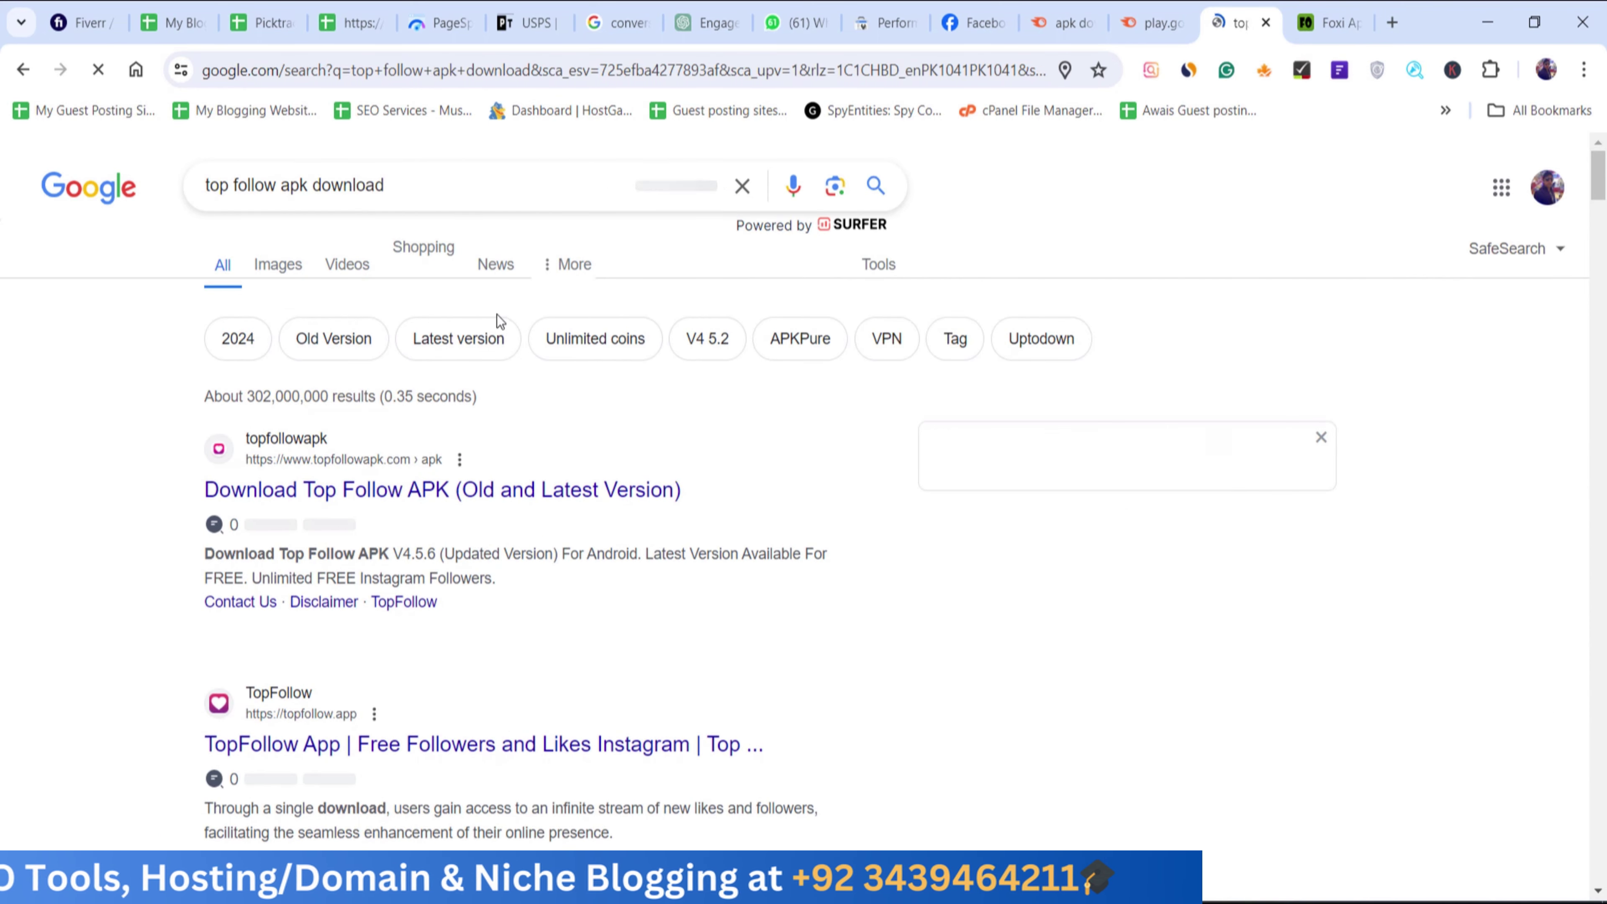
- Examine which sites rank in Google for "top follow apk download", including their domains, titles and traffic
scroll(527, 453, "down", 3)
scroll(527, 455, "up", 3)
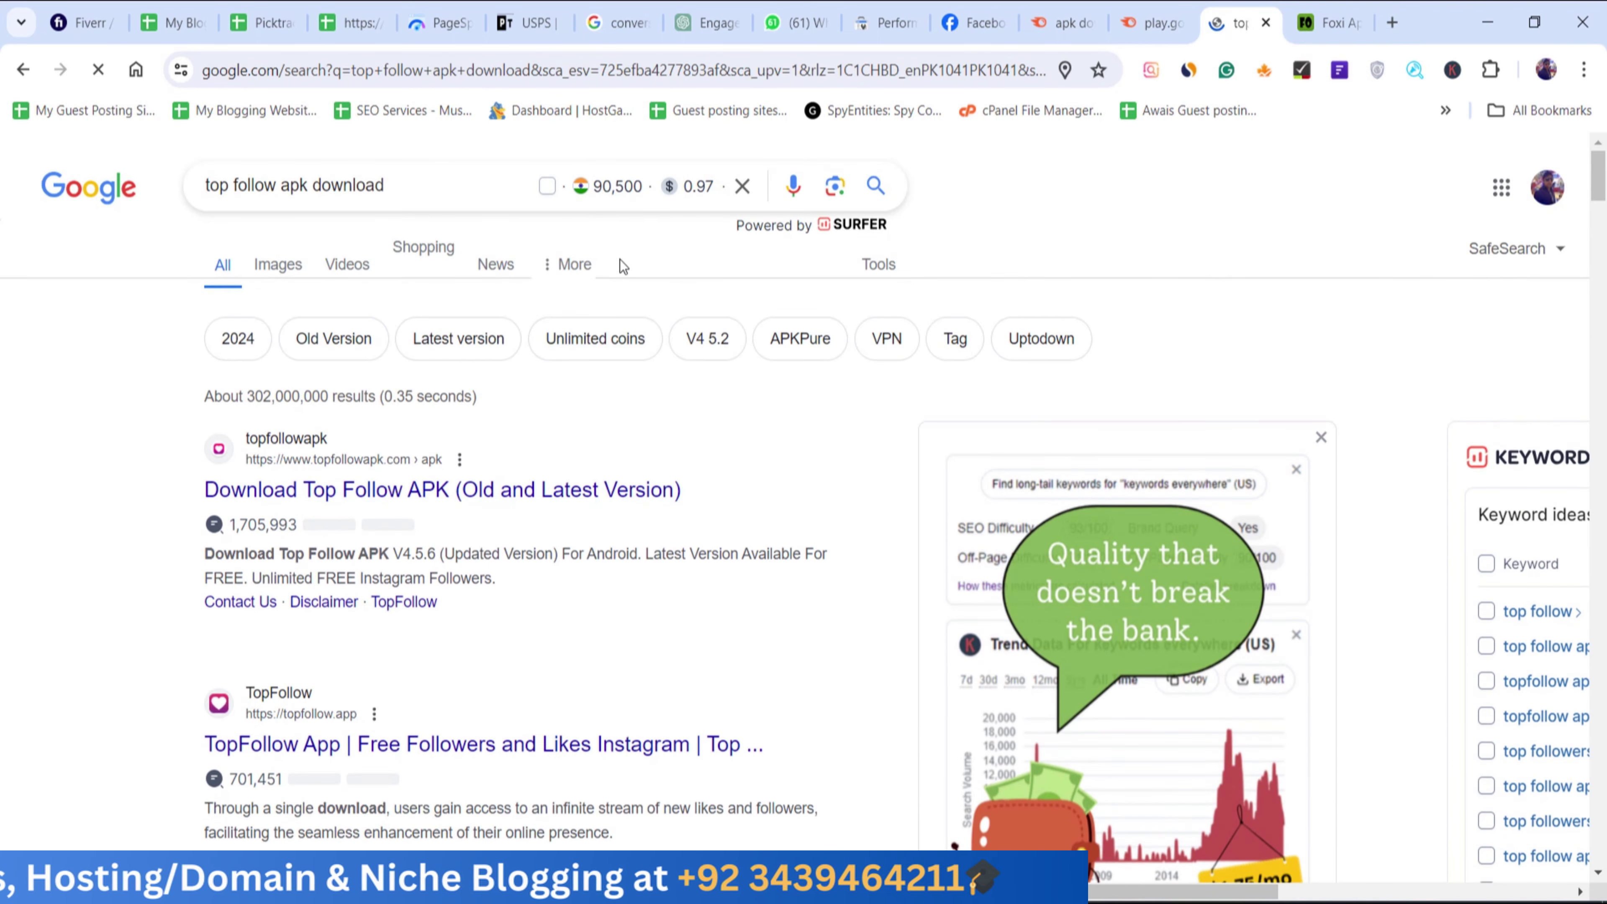
scroll(509, 432, "down", 5)
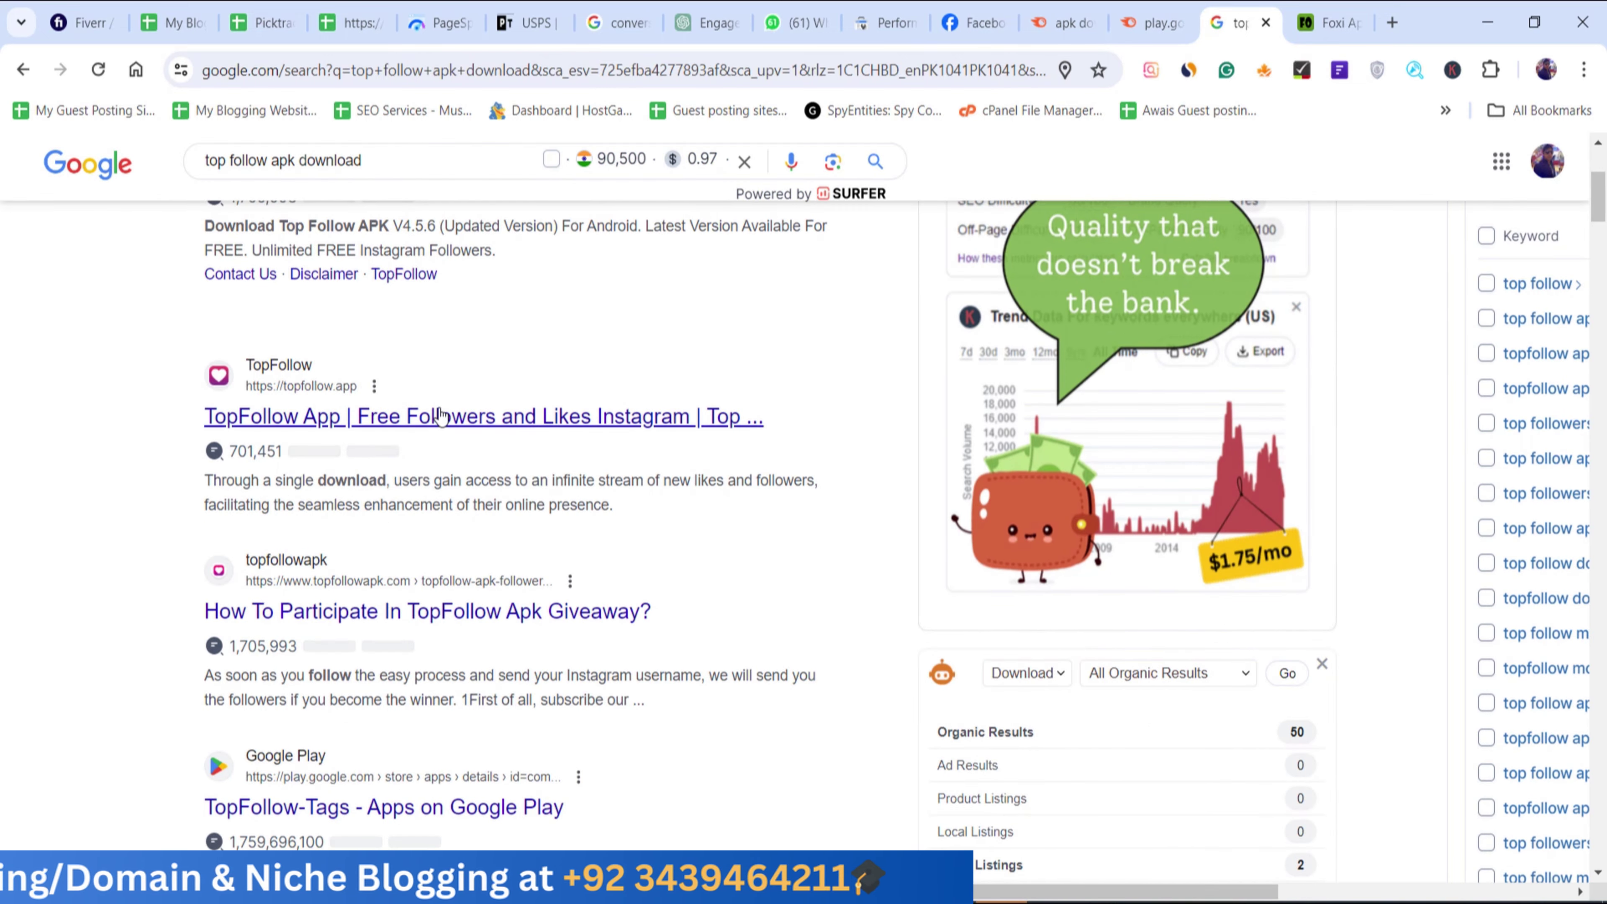
scroll(495, 435, "down", 8)
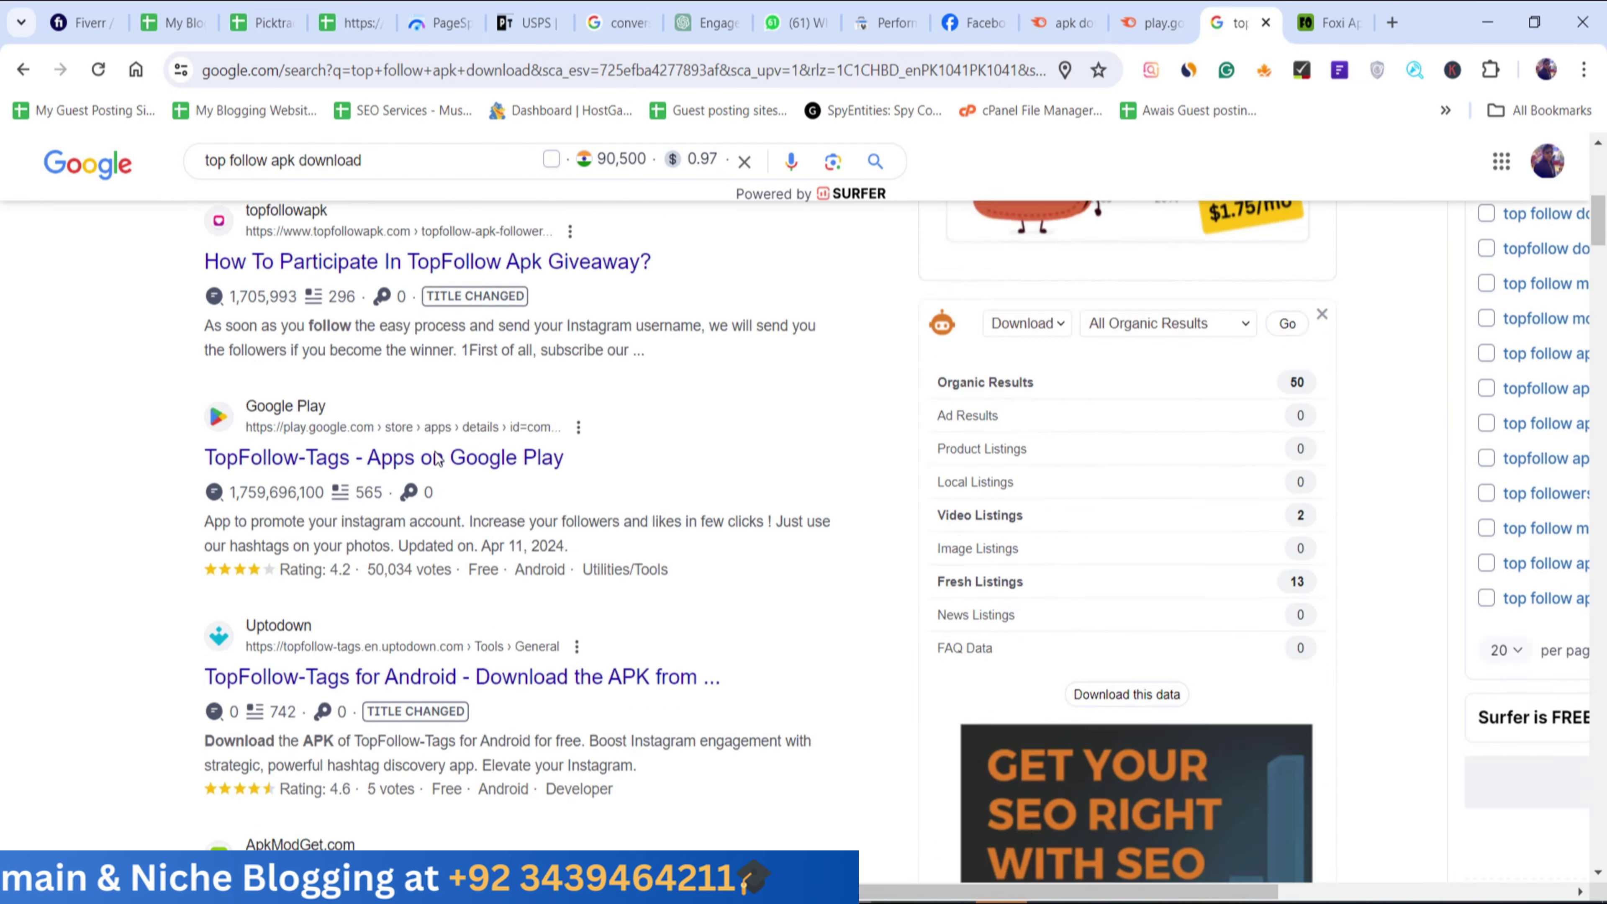
scroll(418, 504, "down", 12)
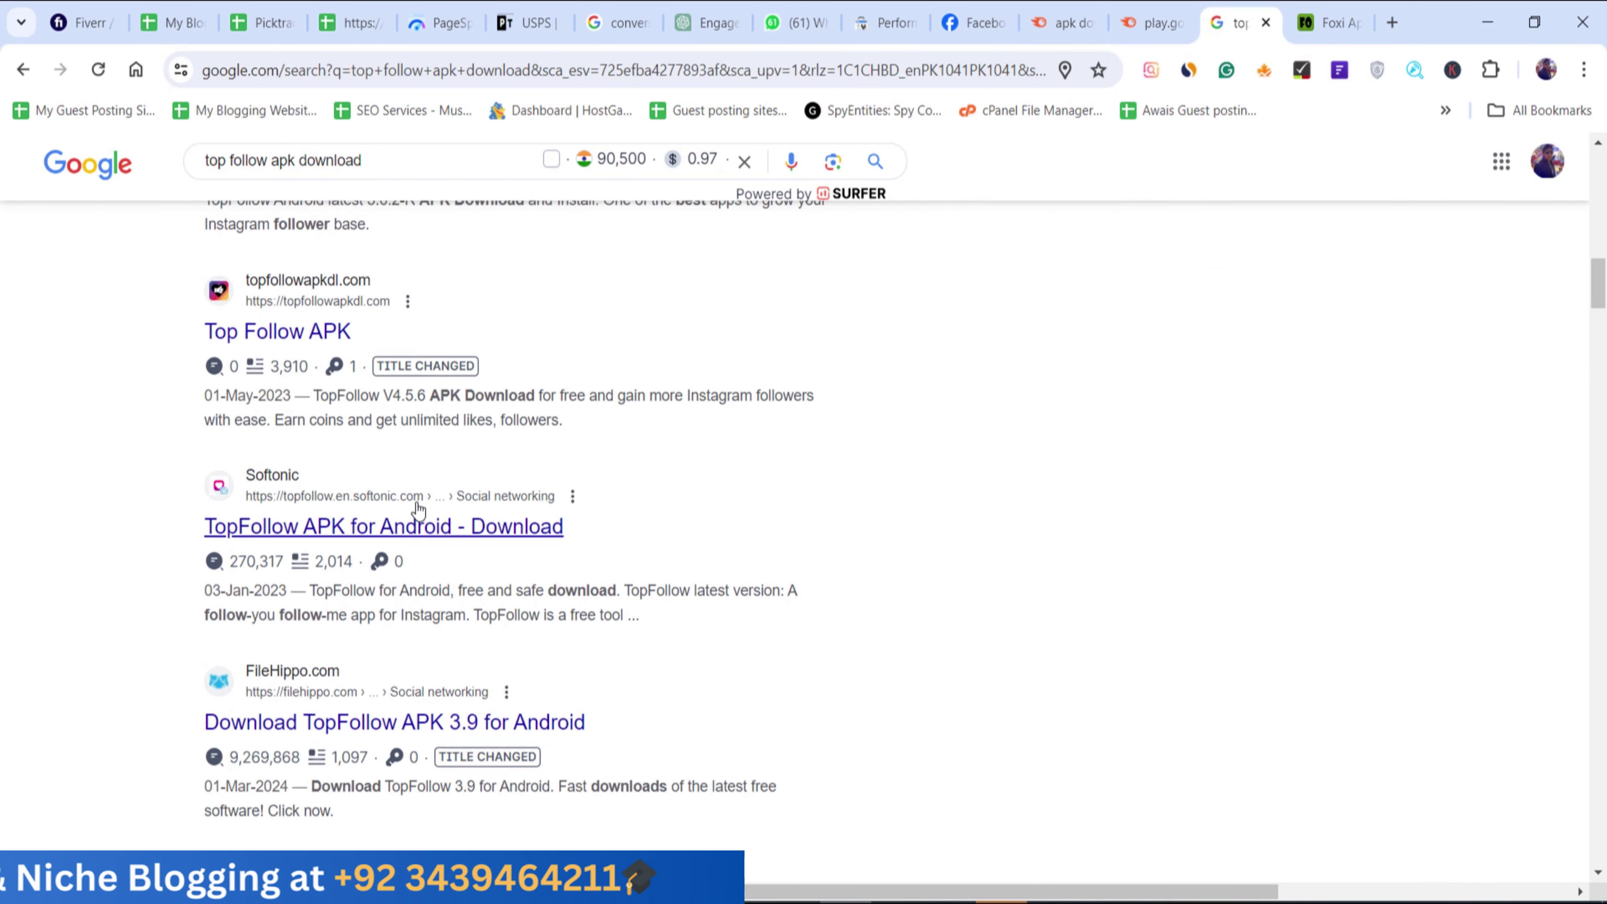
scroll(421, 516, "up", 15)
scroll(423, 528, "up", 6)
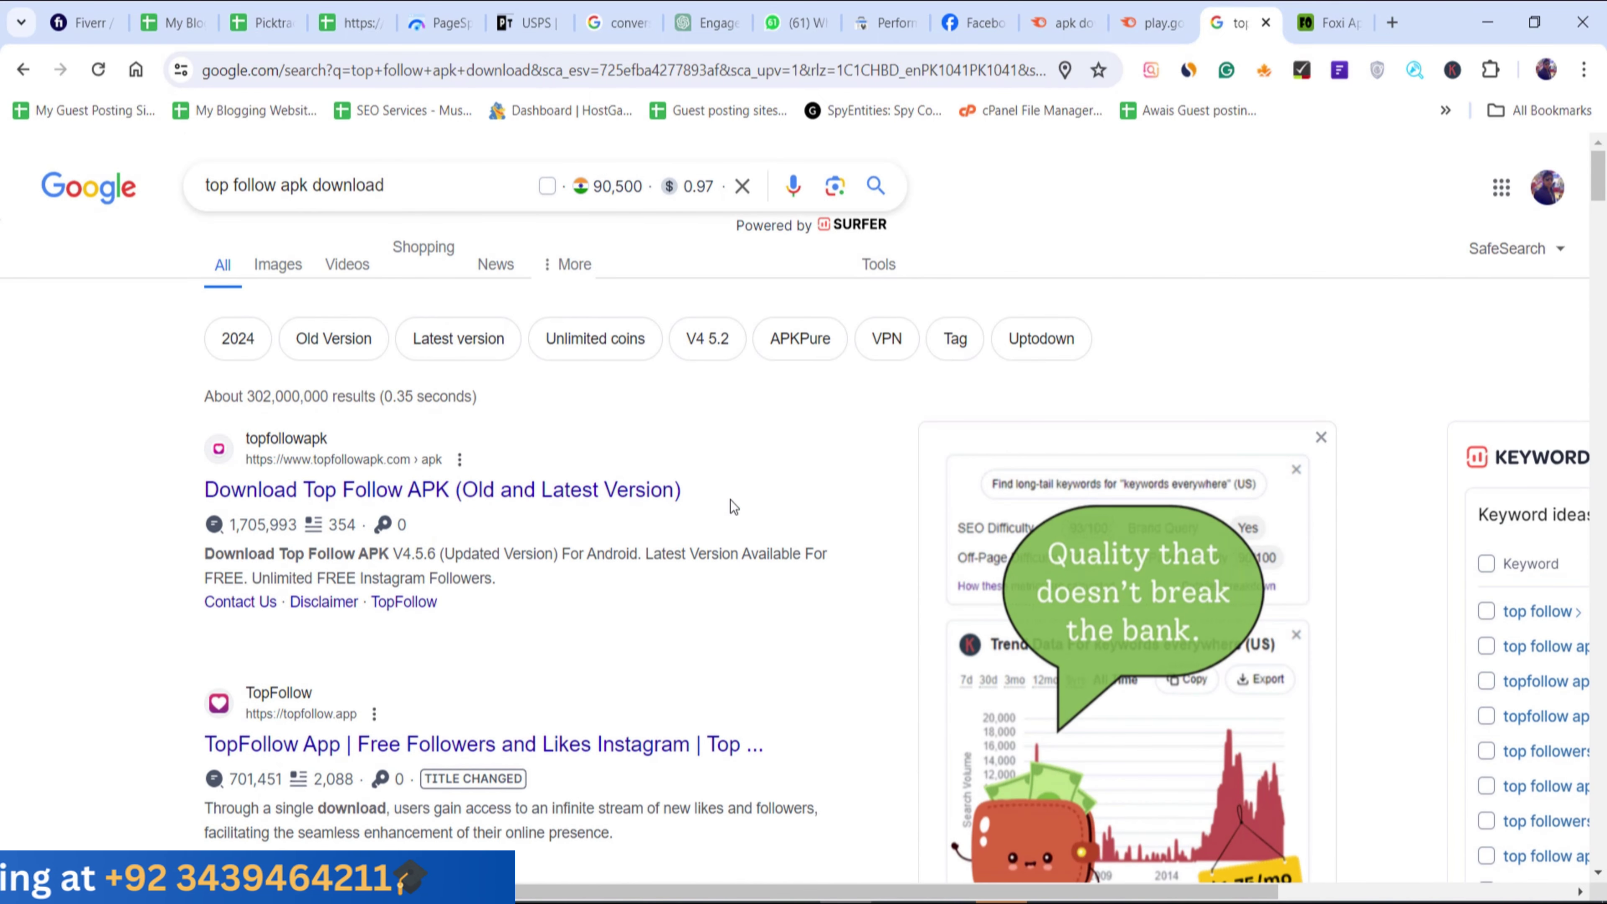
- Open the first result, topfollowapk.com's APK download page, and examine its content and layout
left_click_drag(681, 491, 345, 491)
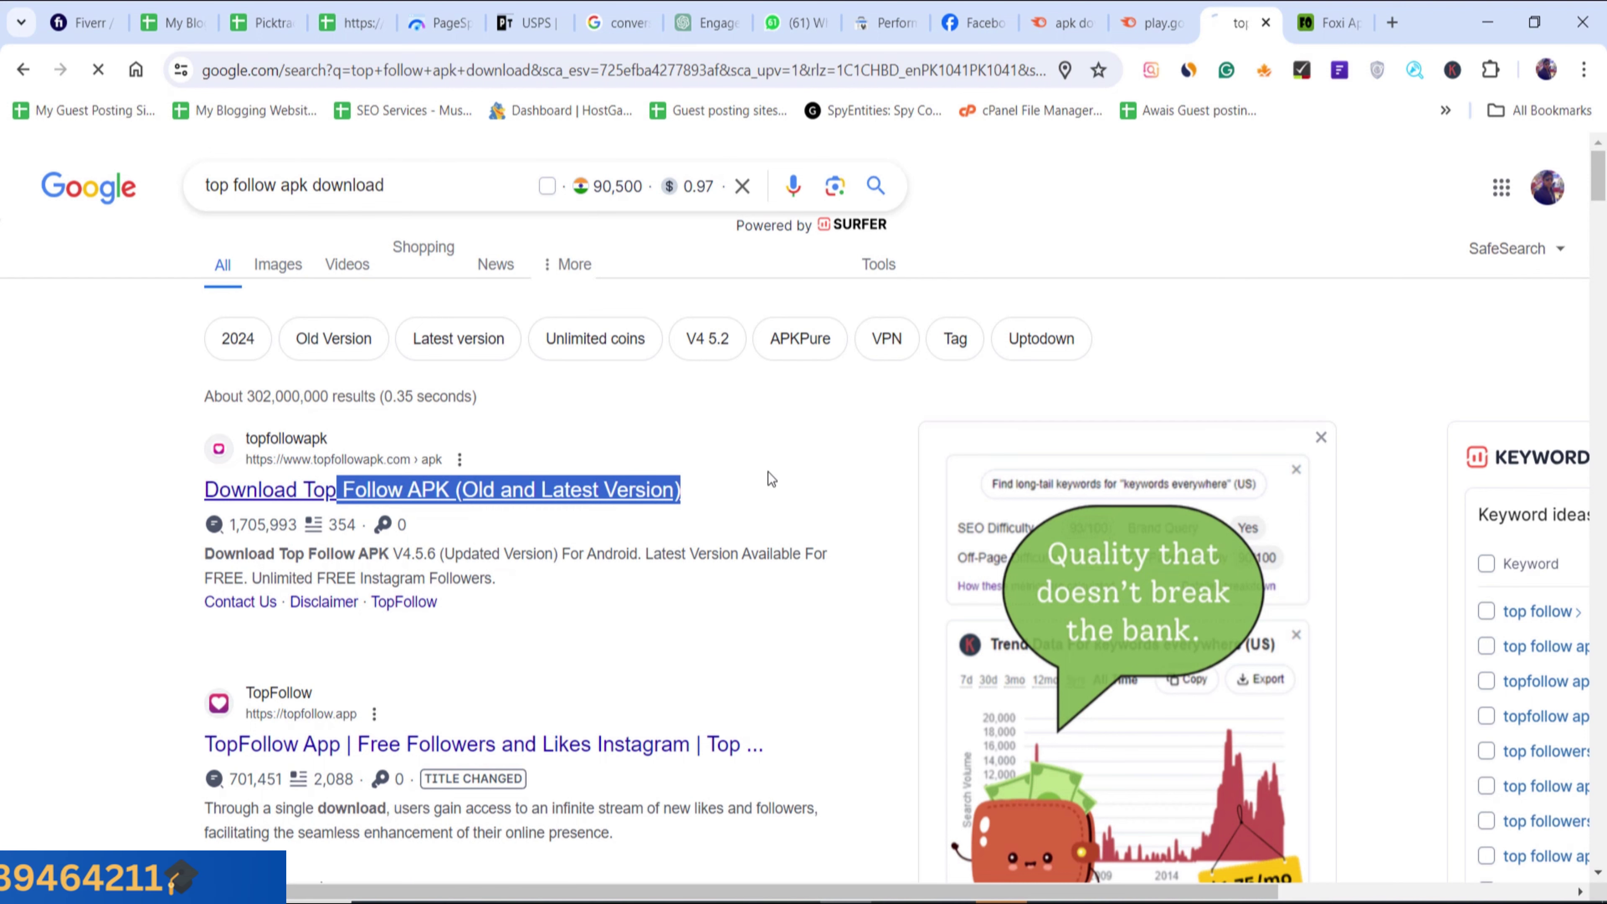
left_click(676, 489)
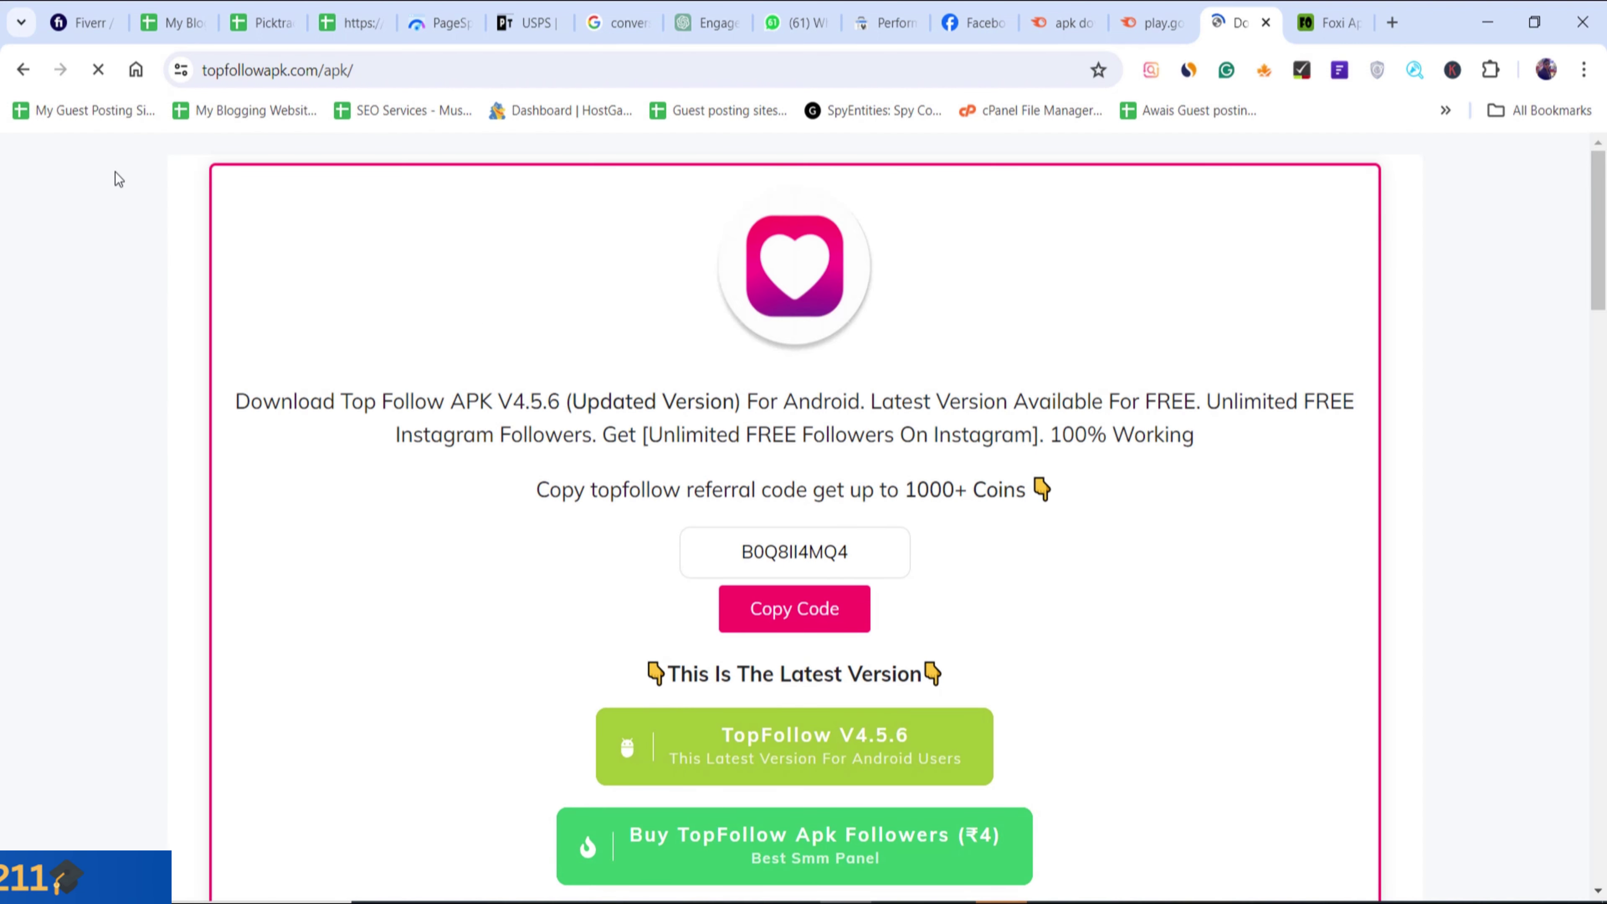
scroll(334, 325, "down", 10)
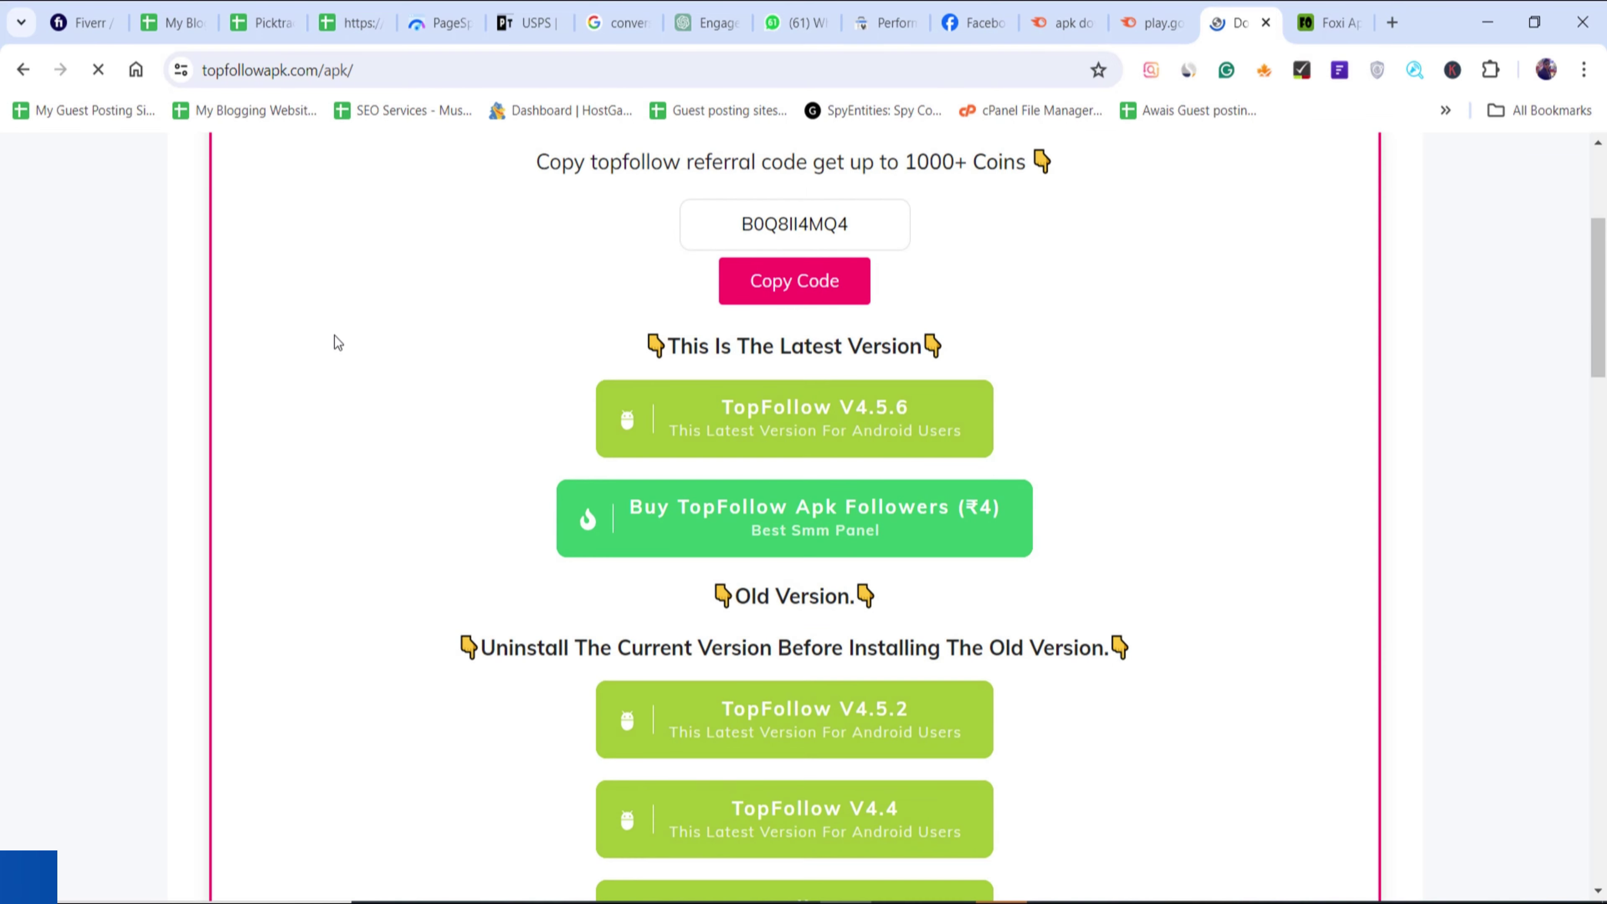
scroll(337, 345, "down", 5)
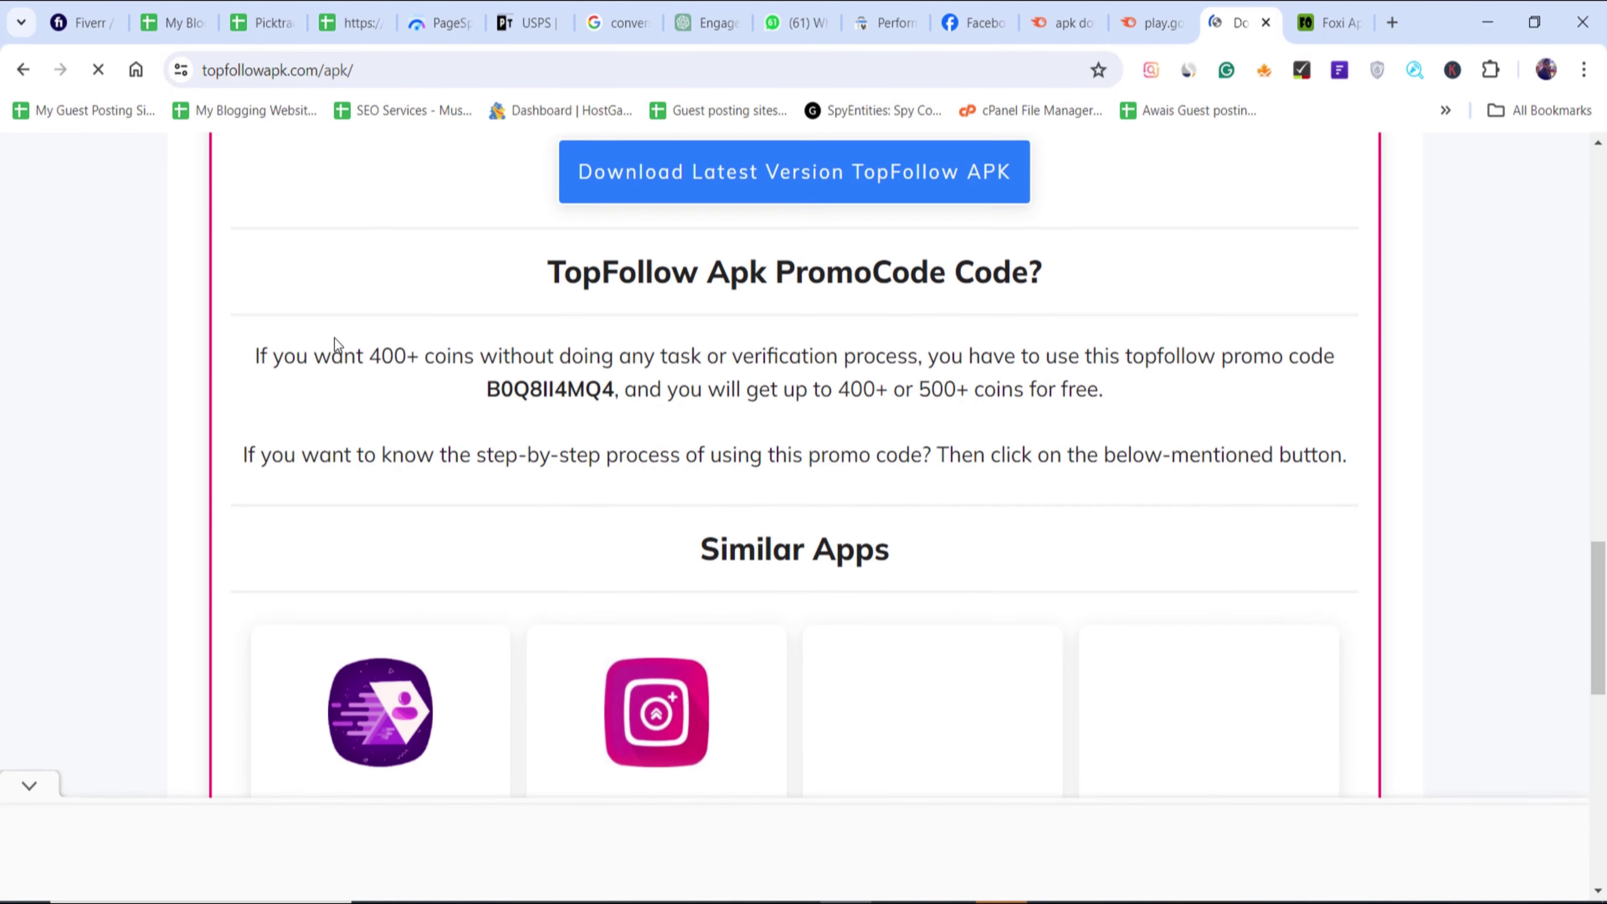
scroll(955, 316, "down", 6)
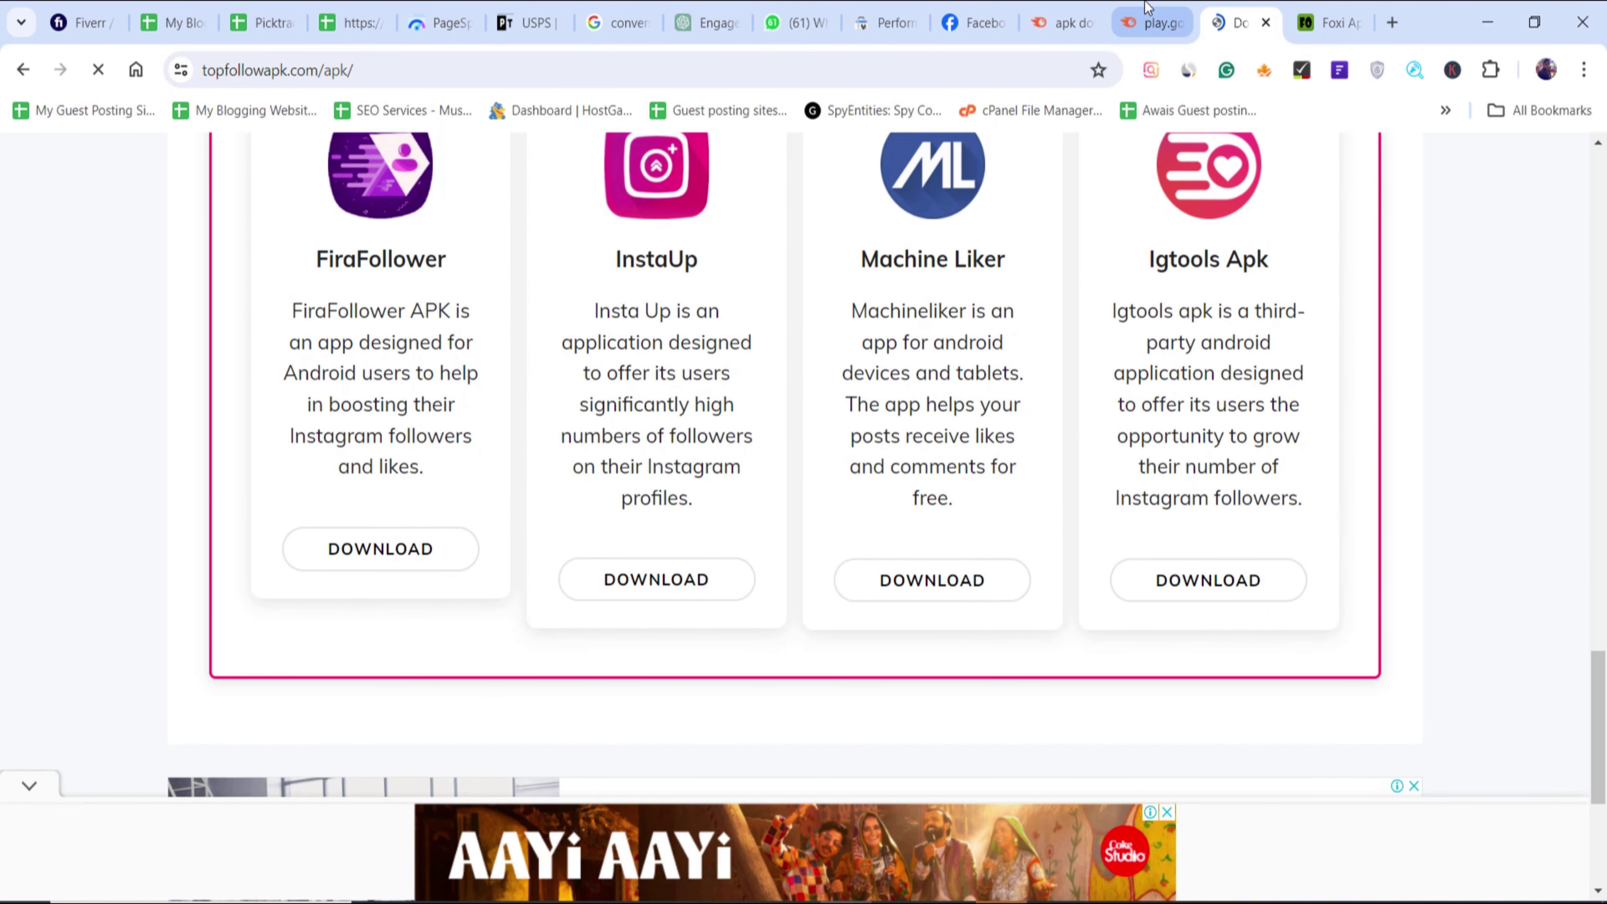
- Return to play.google.com's top 20 positions containing "apk download" and look for more low-difficulty keywords
left_click(1171, 19)
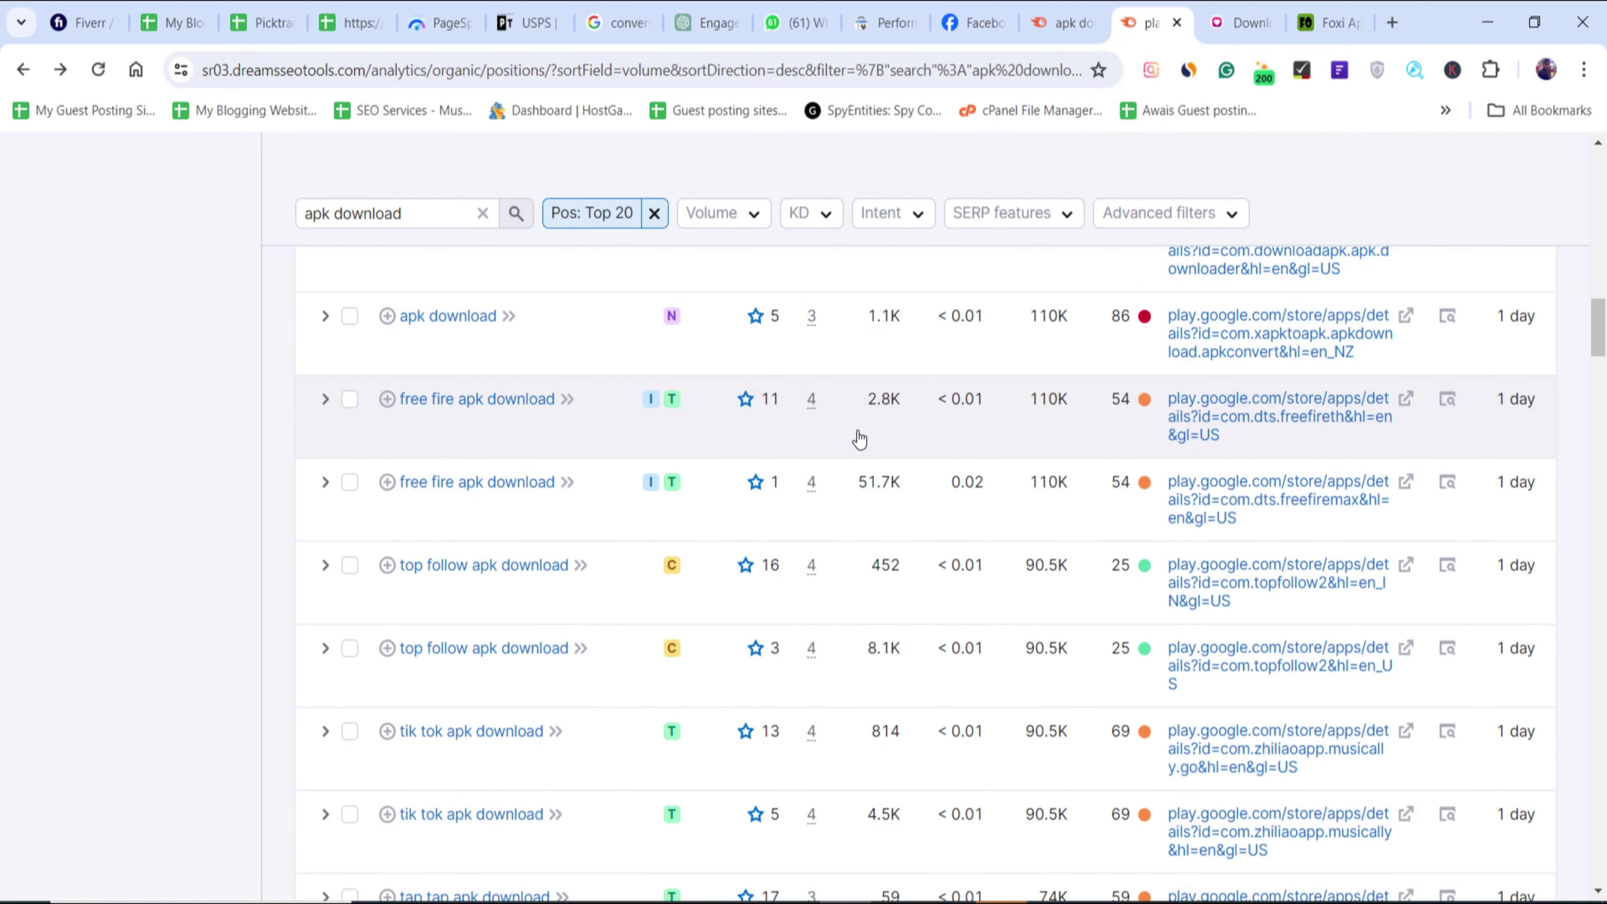
scroll(655, 658, "down", 5)
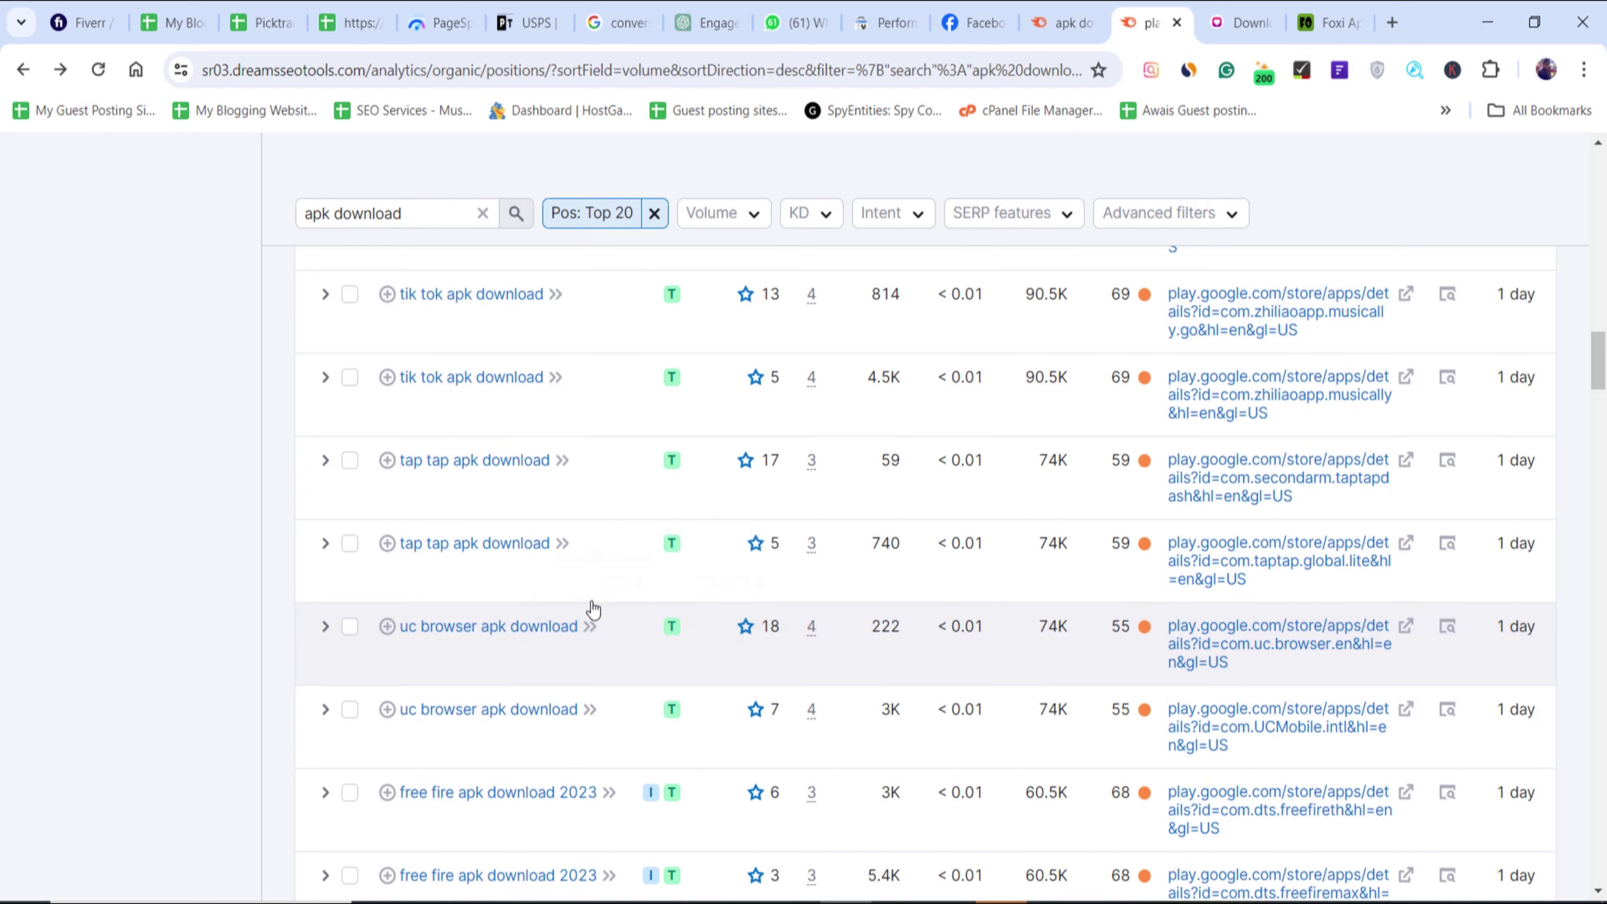
scroll(550, 626, "down", 3)
scroll(567, 635, "down", 5)
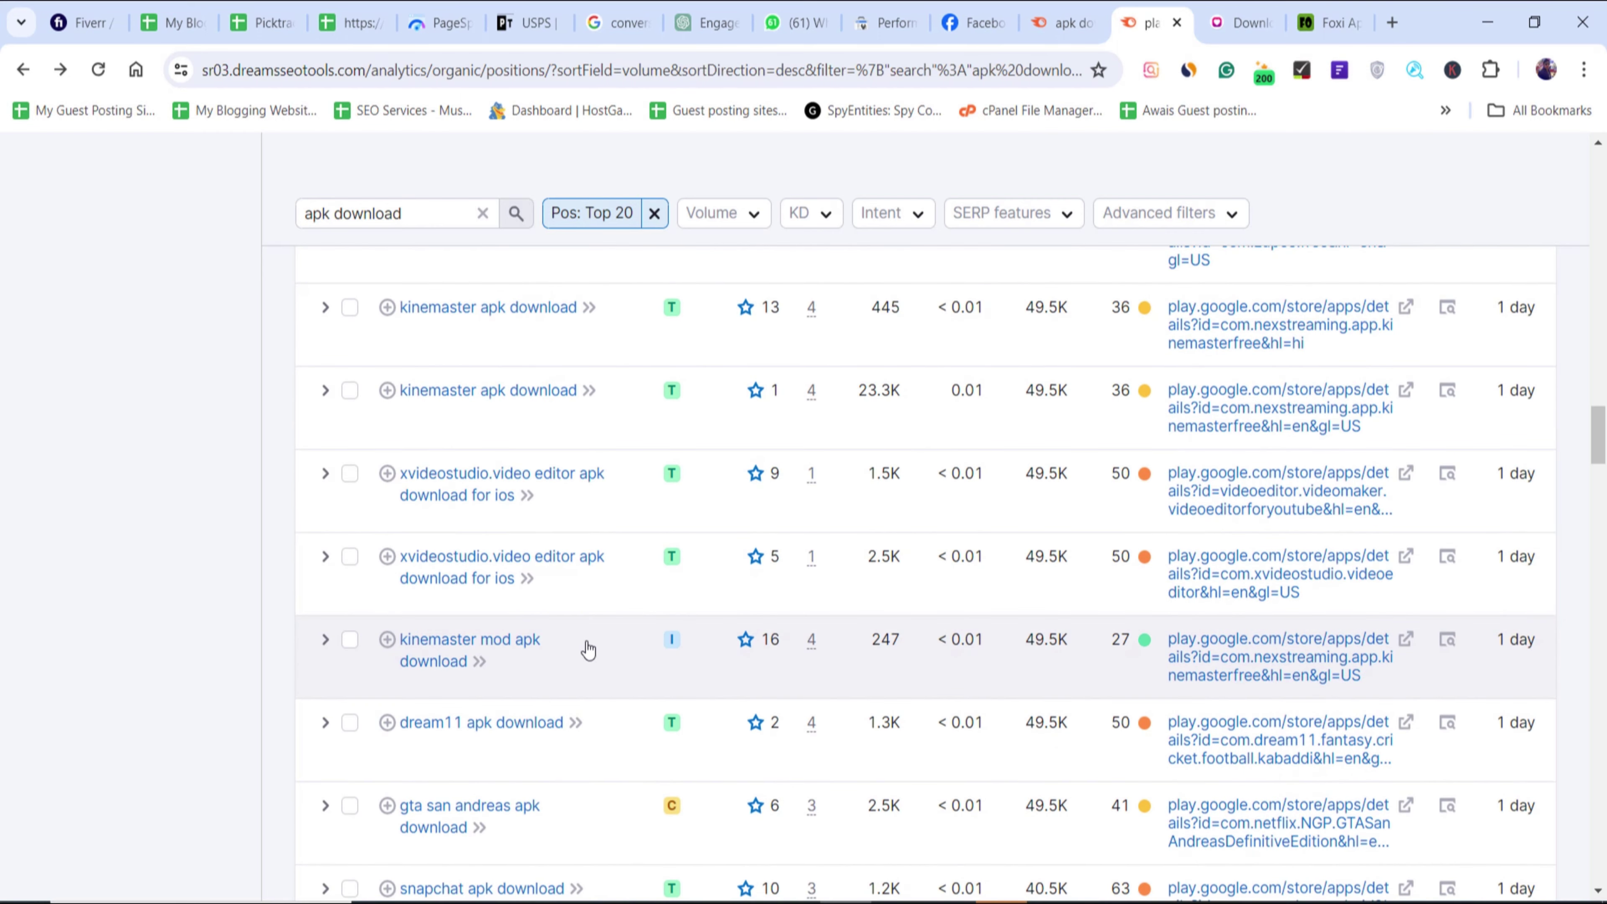
scroll(655, 643, "down", 20)
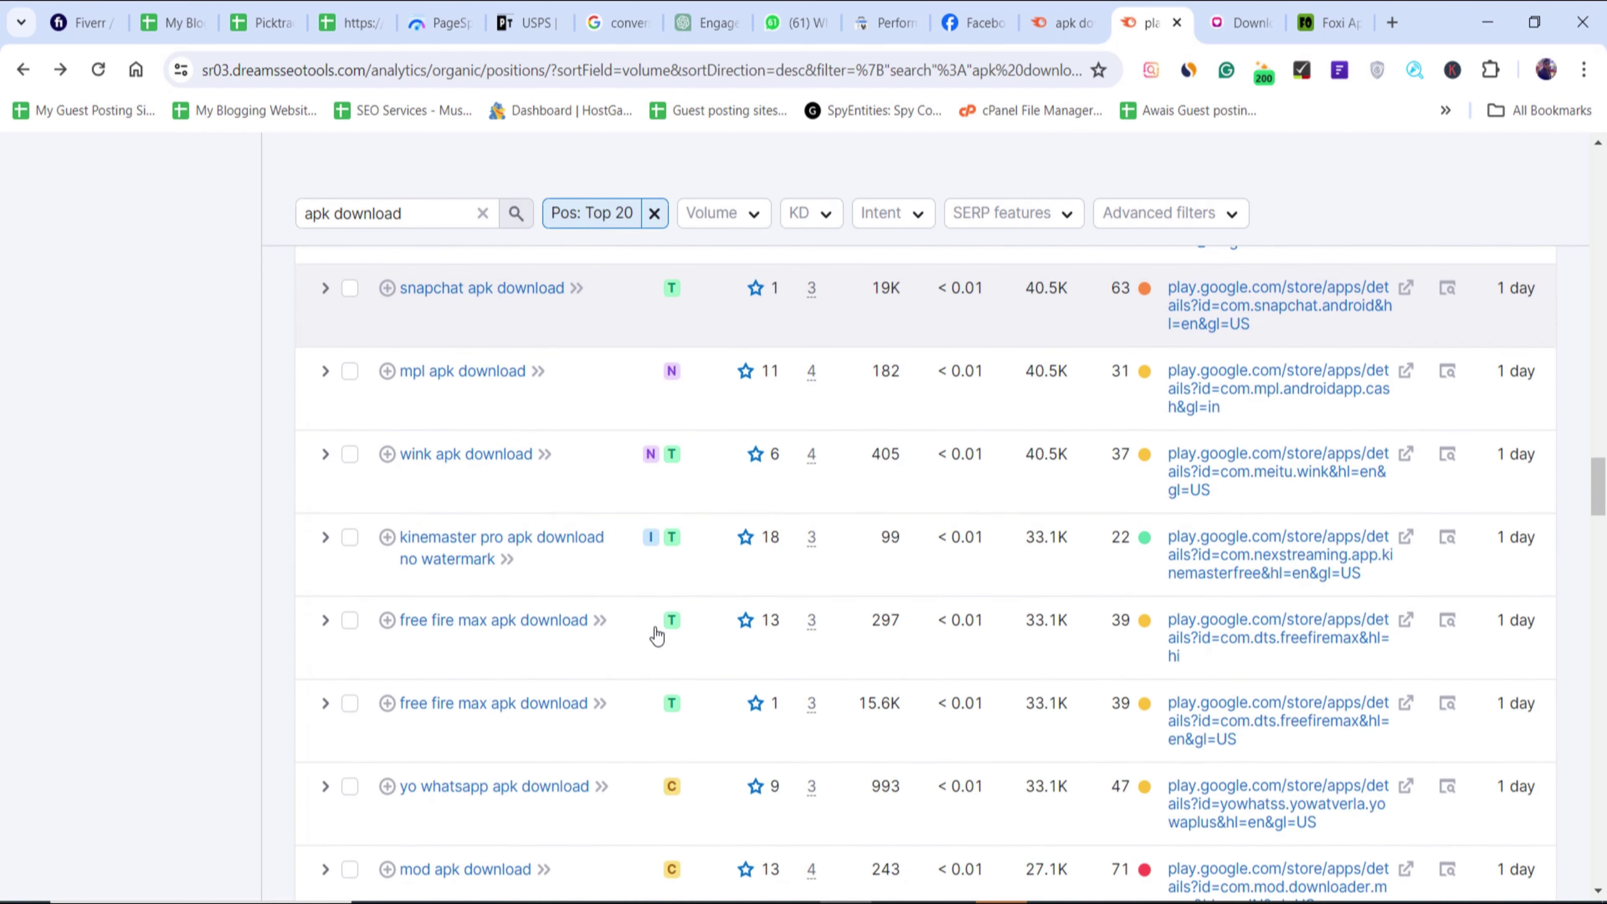
scroll(655, 643, "up", 15)
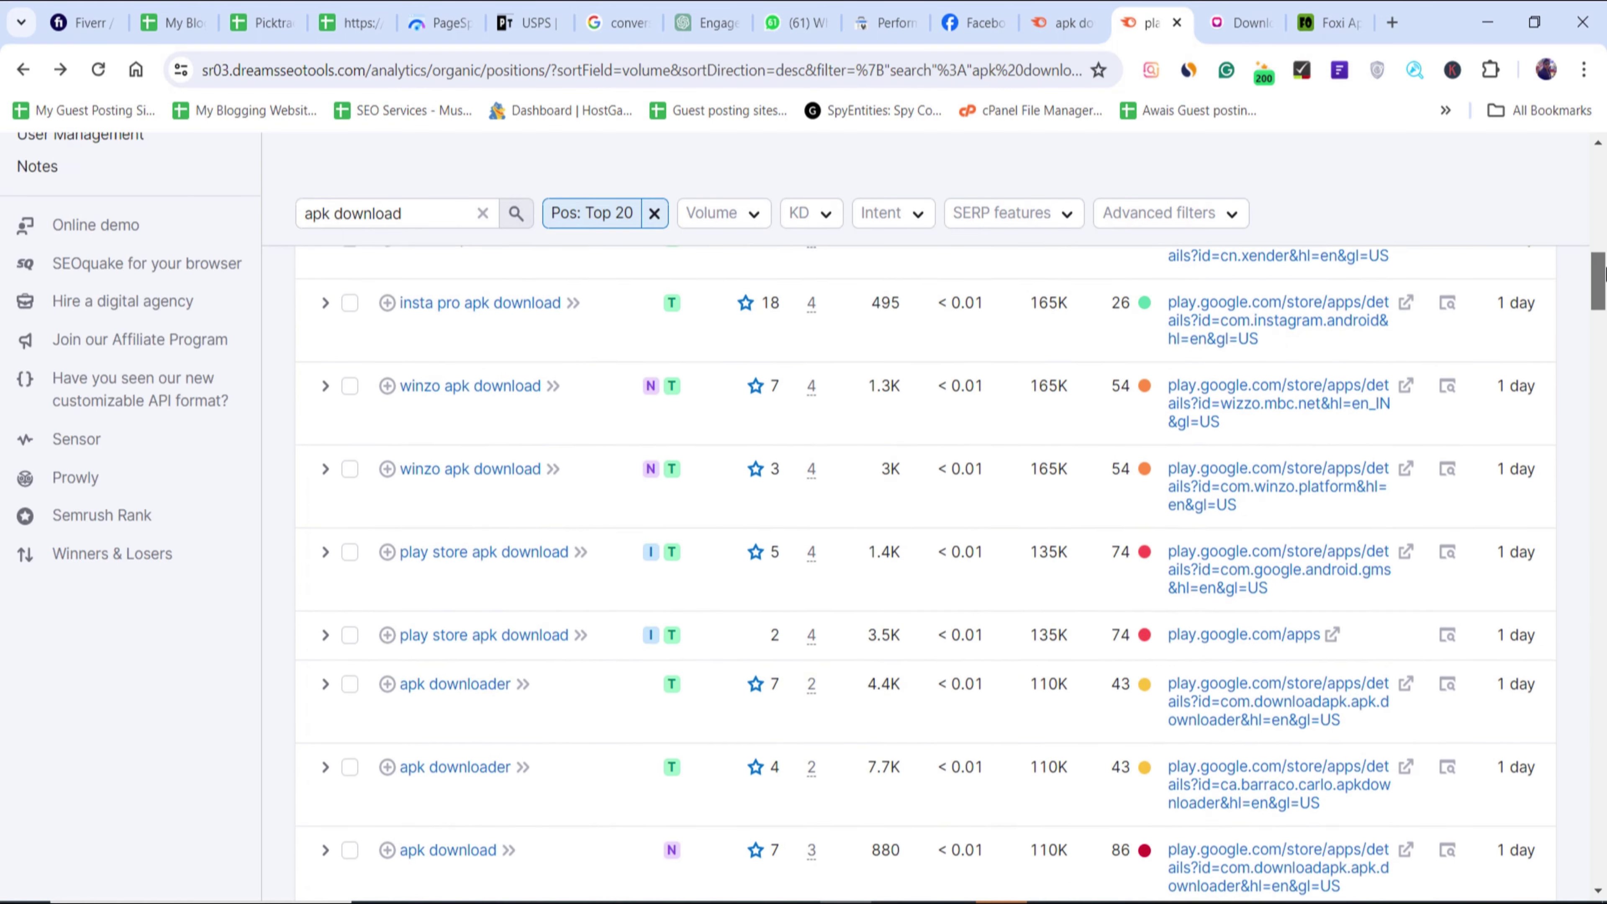
- Filter the positions to Very easy keyword difficulty (0–14%), and replace that filter with Possible (30–49%)
left_click(830, 221)
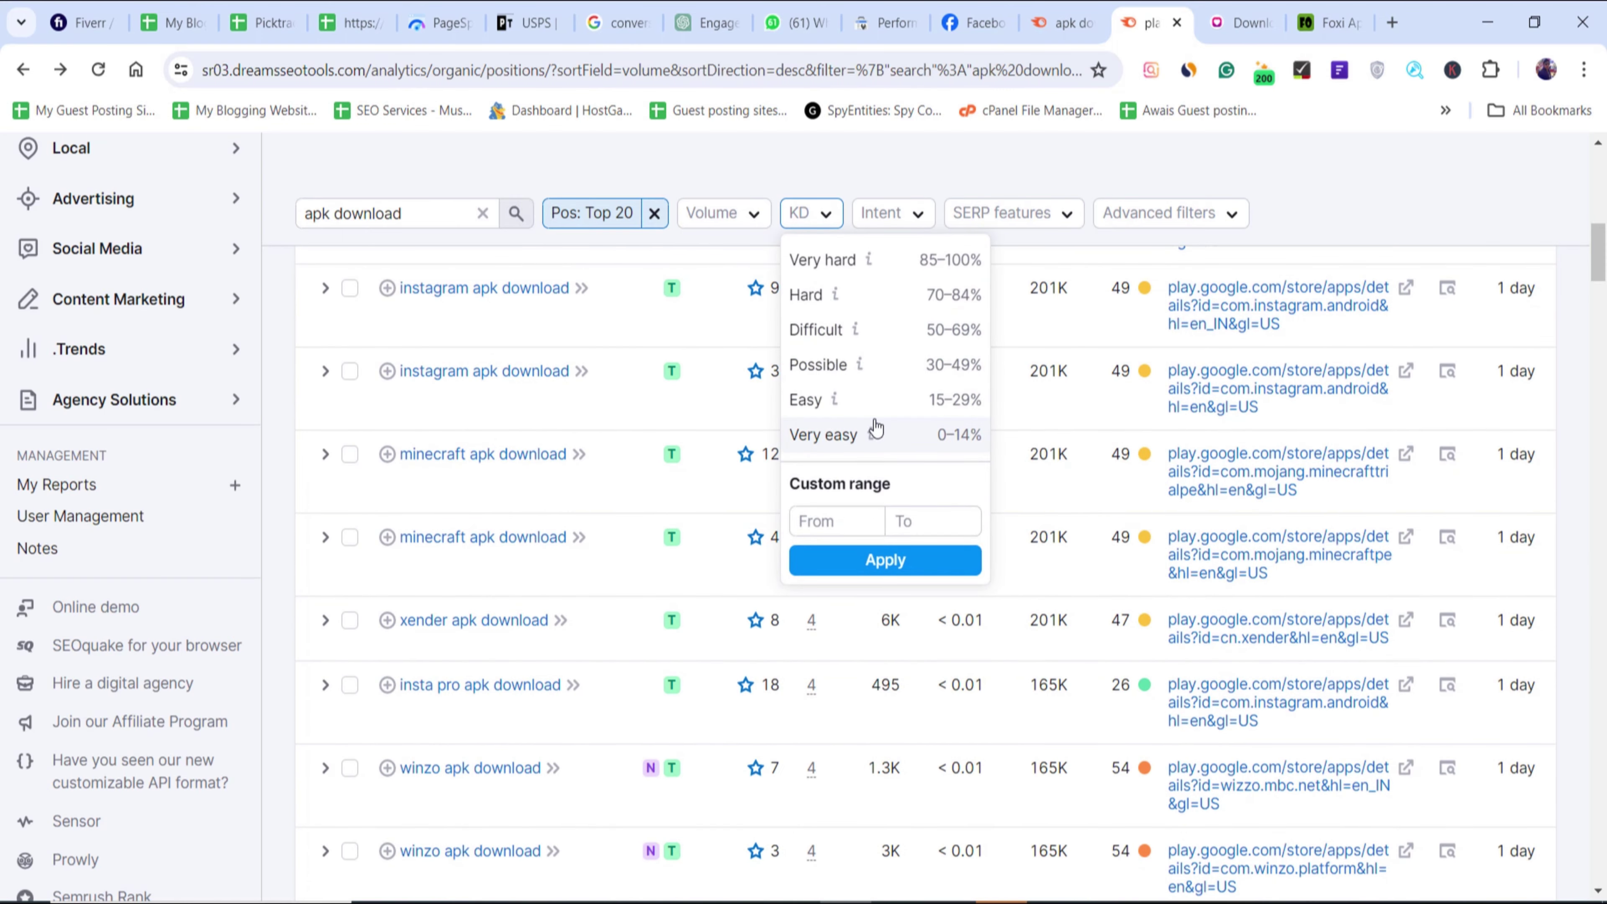
left_click(904, 456)
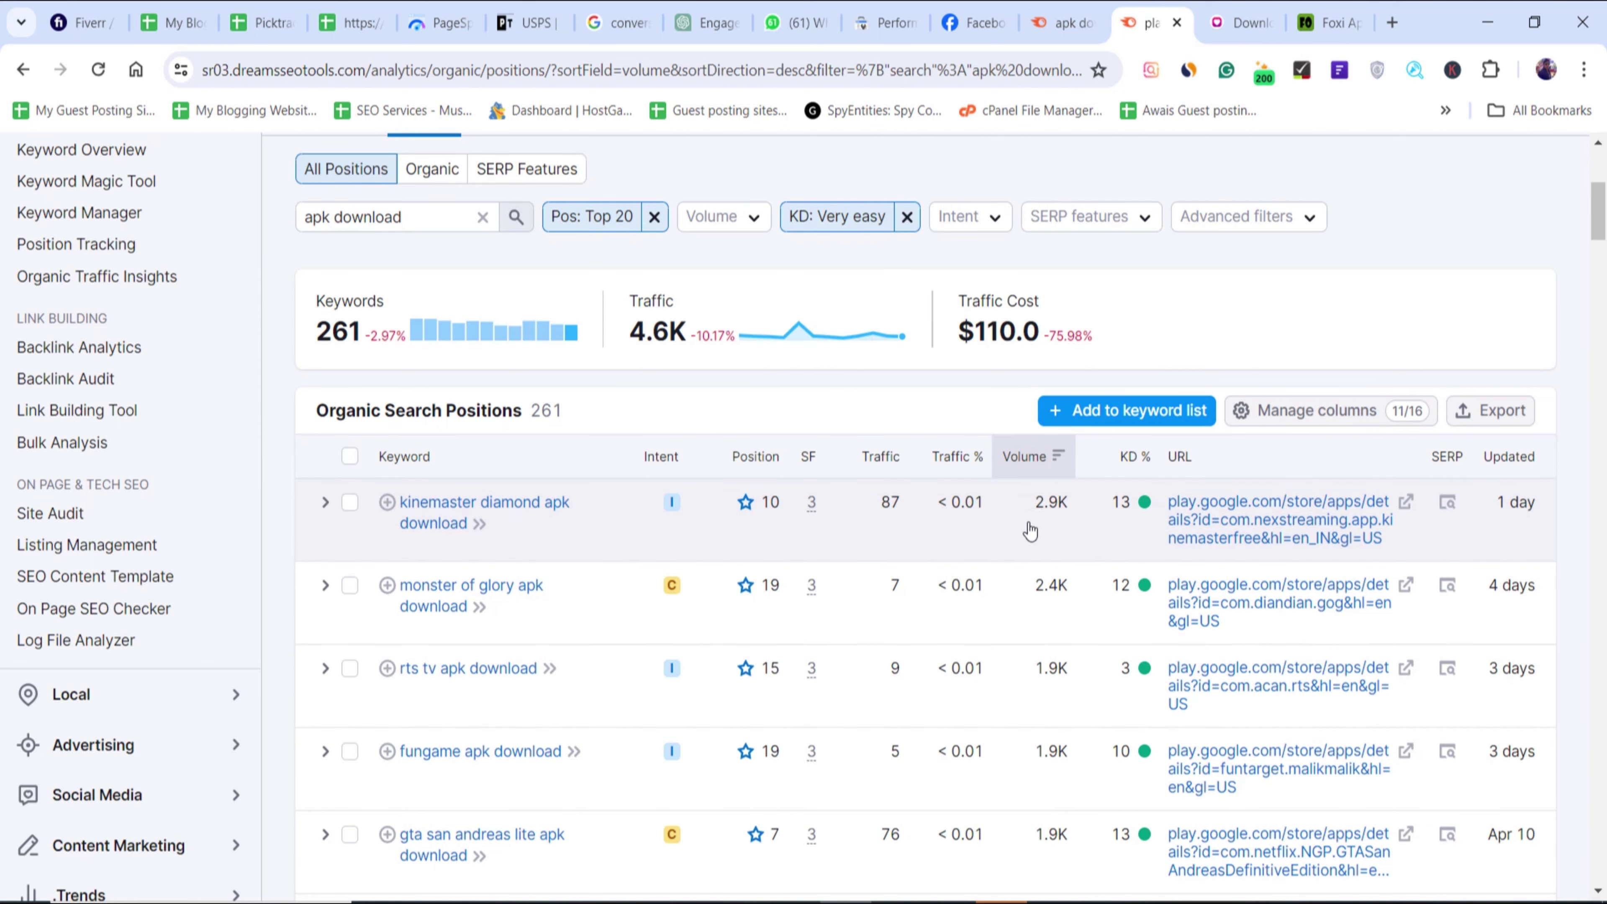
left_click(837, 219)
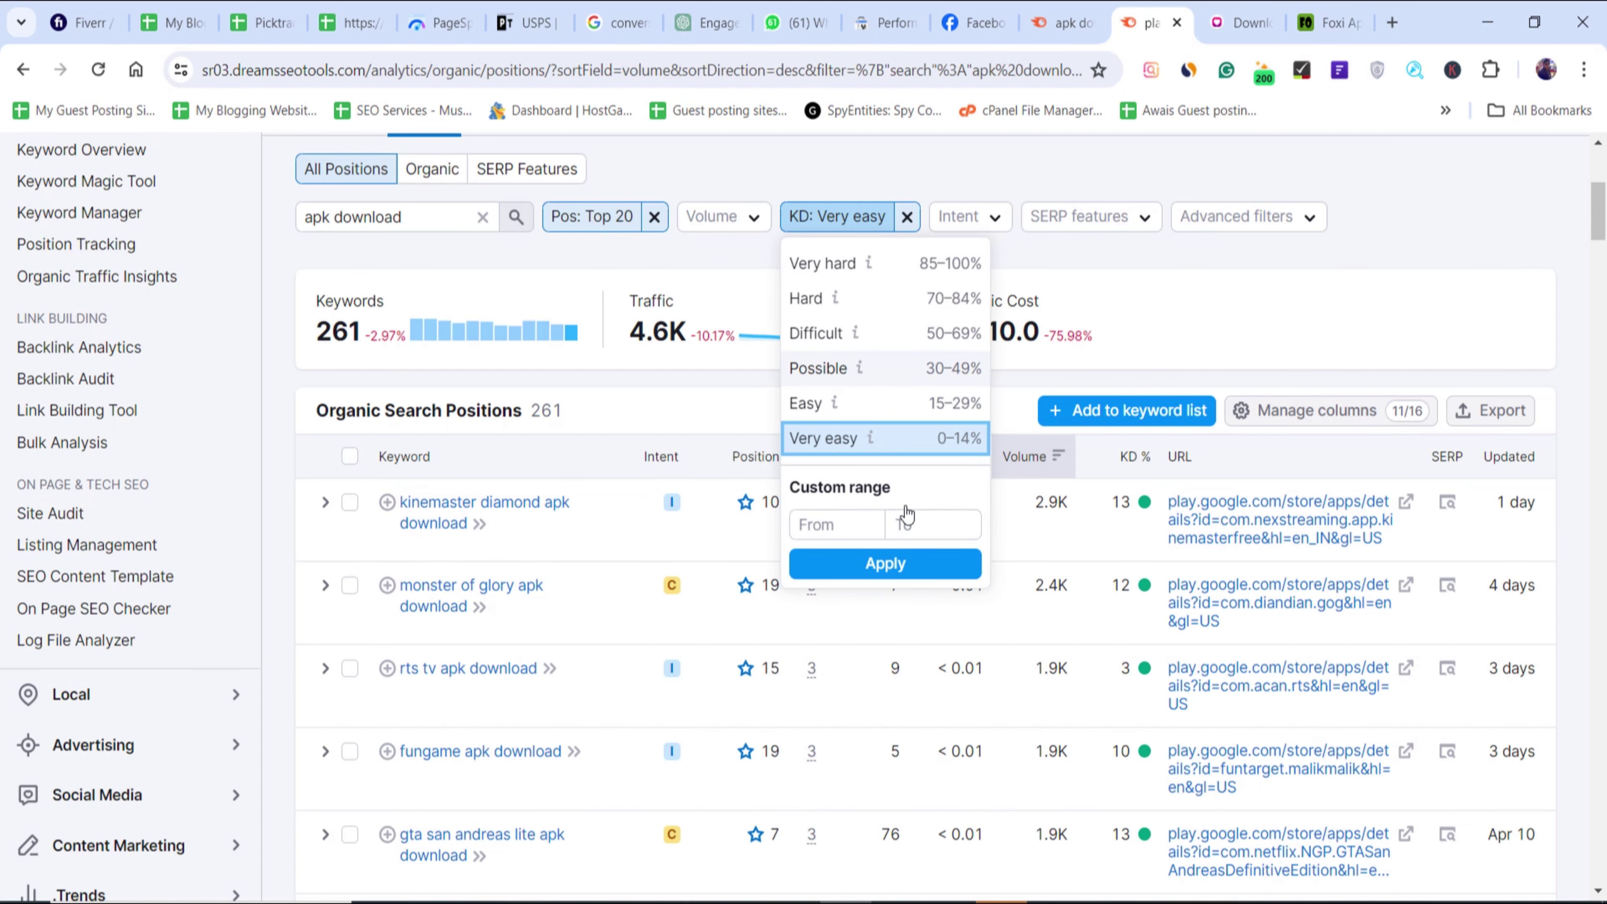
left_click(819, 368)
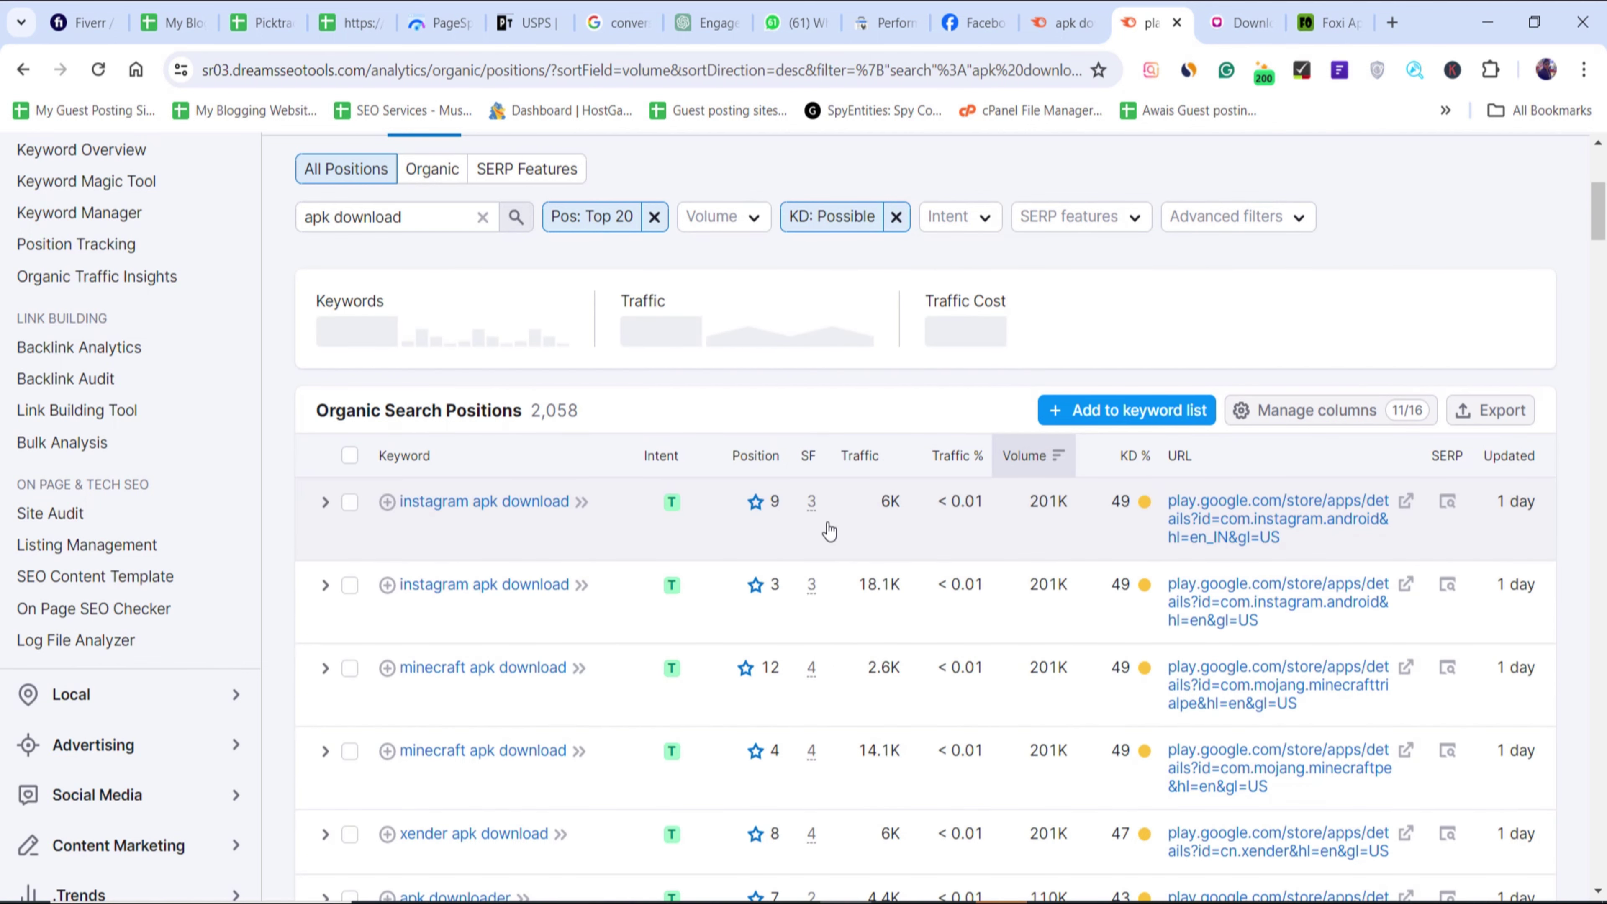
- Look through the positions with Possible difficulty, comparing their volume and keyword difficulty
scroll(741, 519, "down", 5)
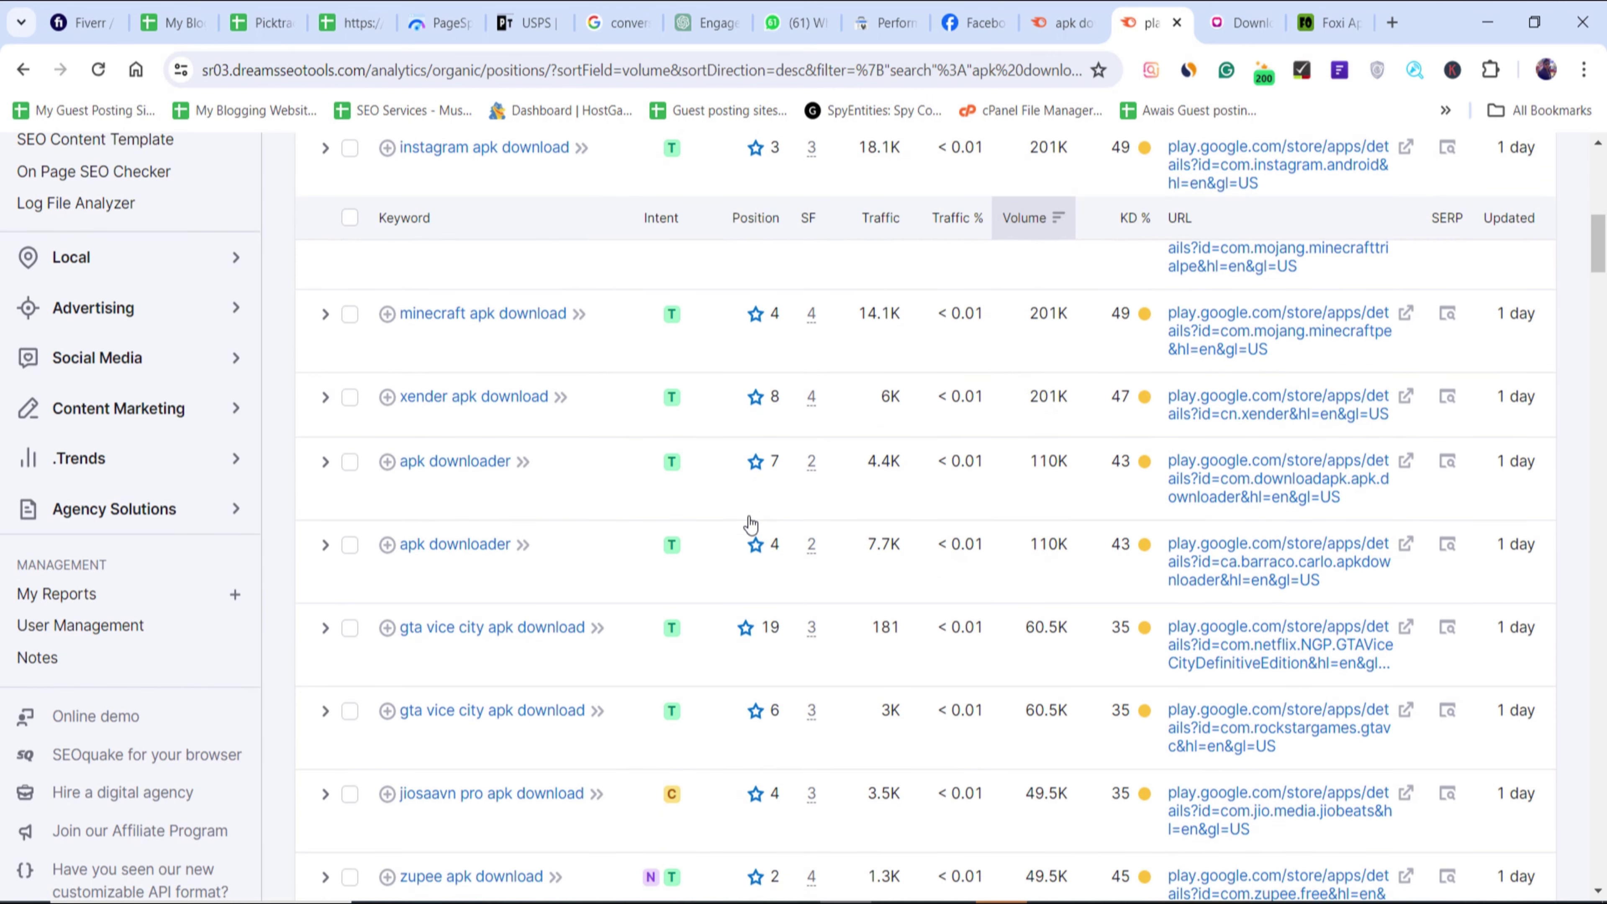
scroll(751, 526, "down", 1)
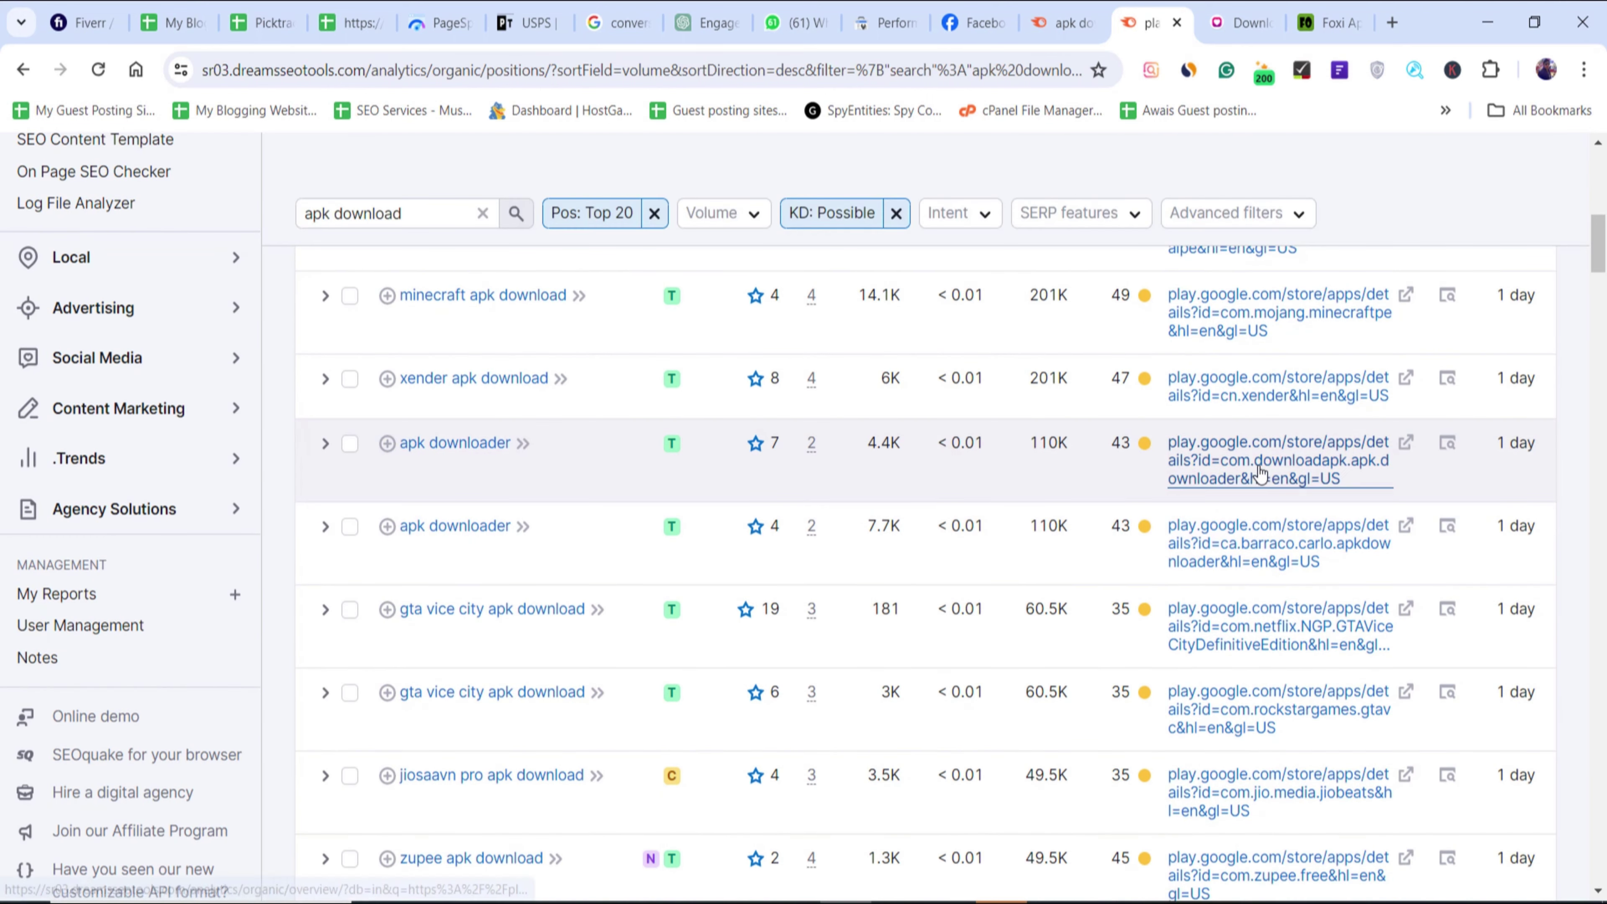
scroll(628, 563, "up", 6)
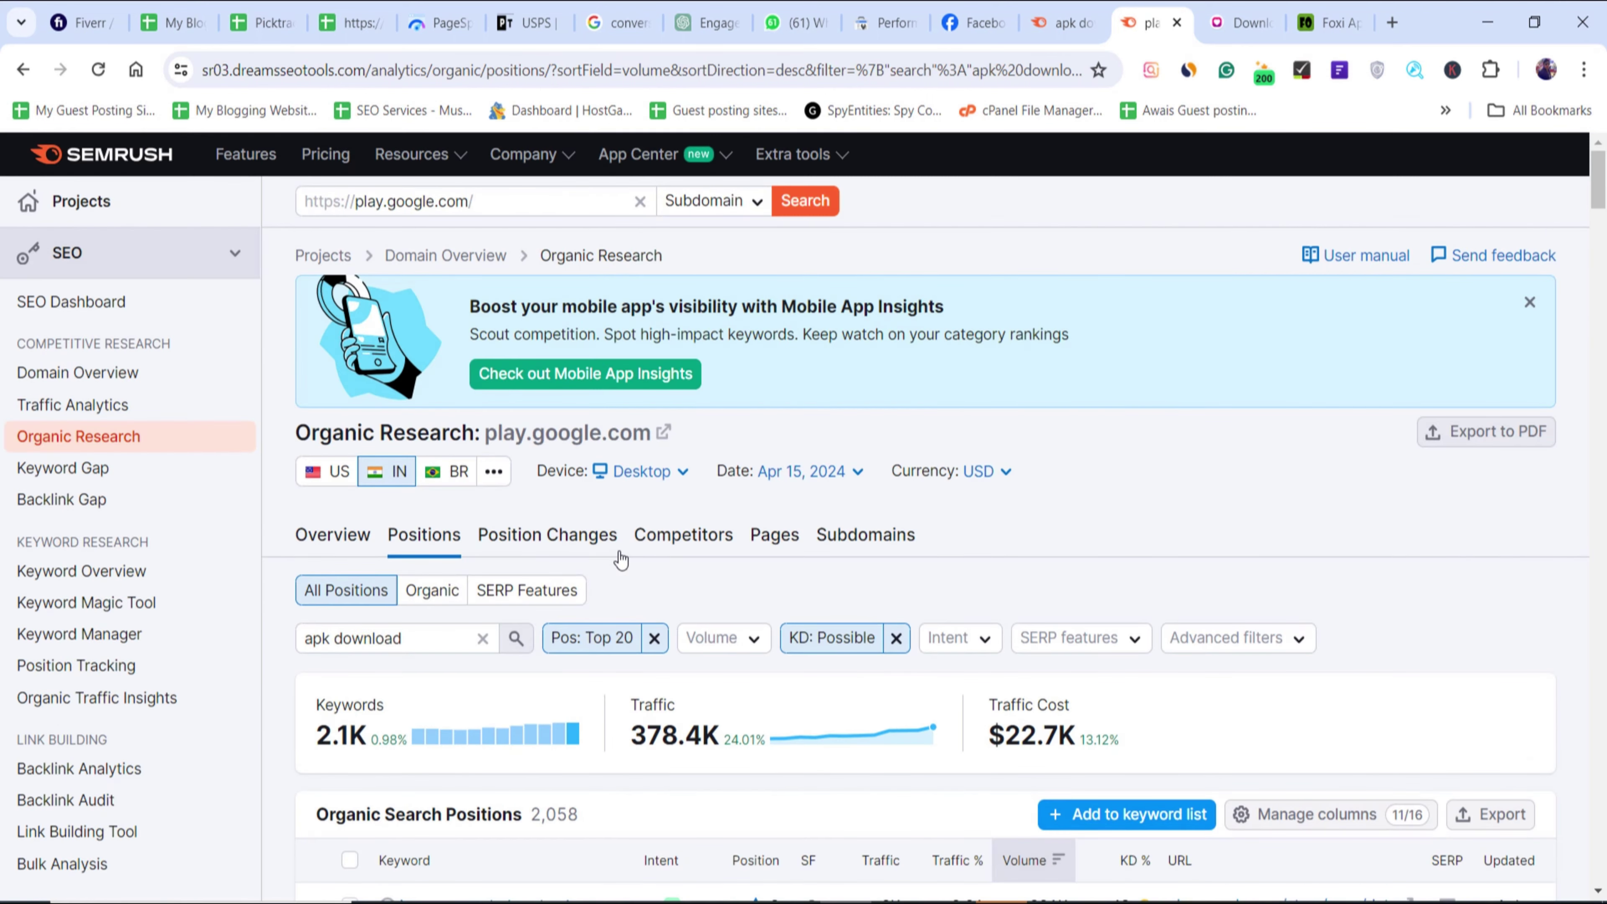
scroll(663, 561, "down", 5)
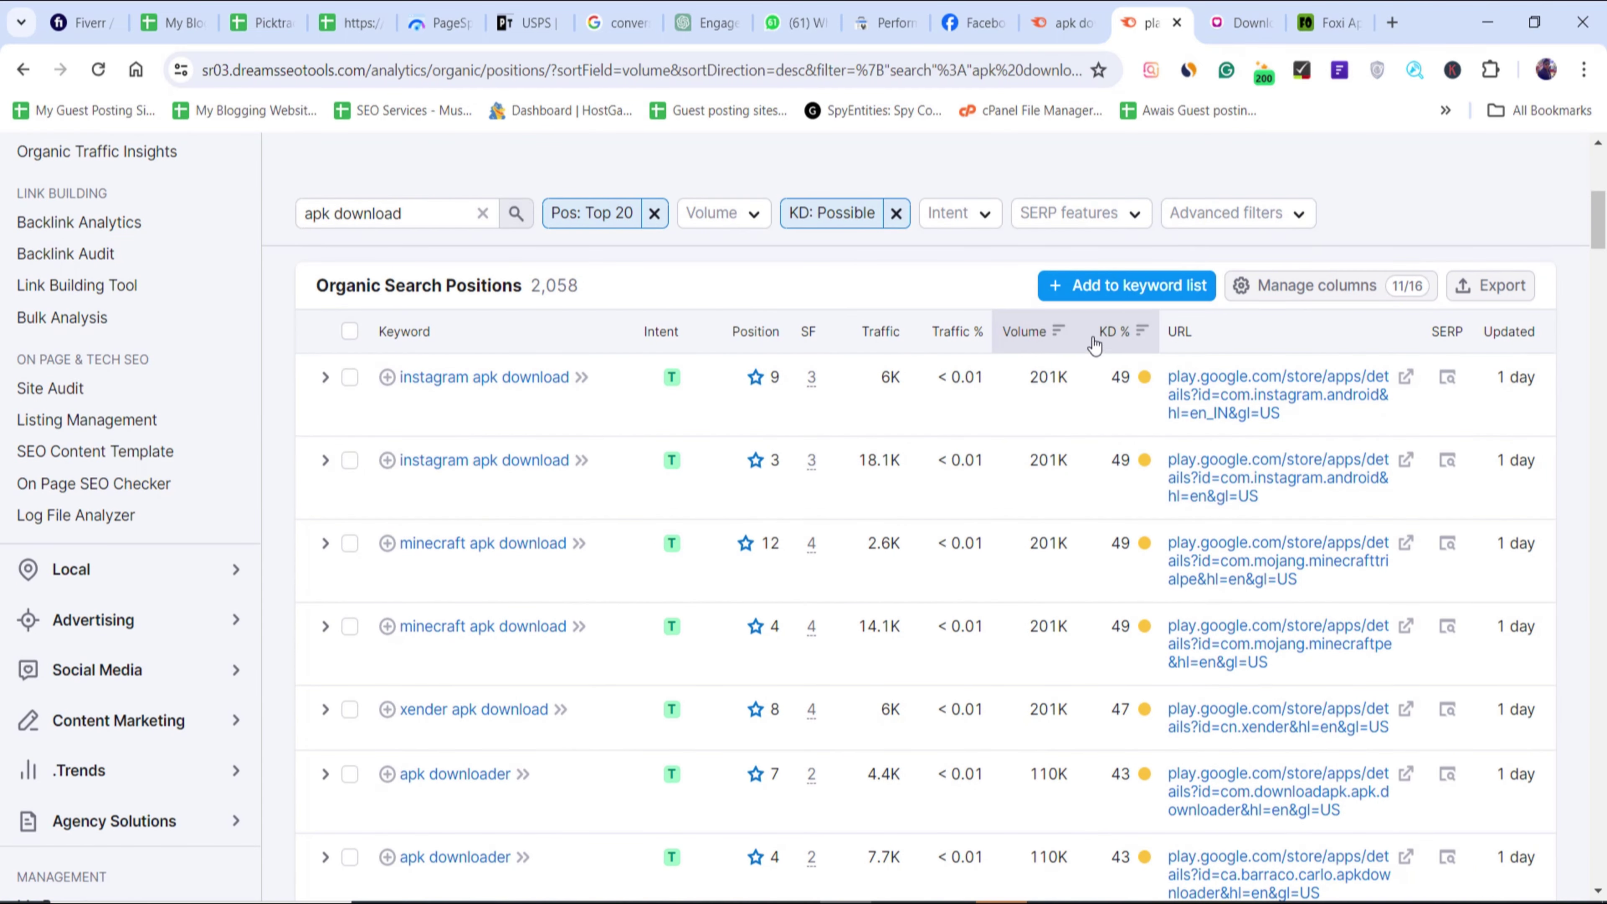
- Go back to the Google results for "top follow apk download" and examine the lower-ranking sites' domains and traffic
left_click(1240, 22)
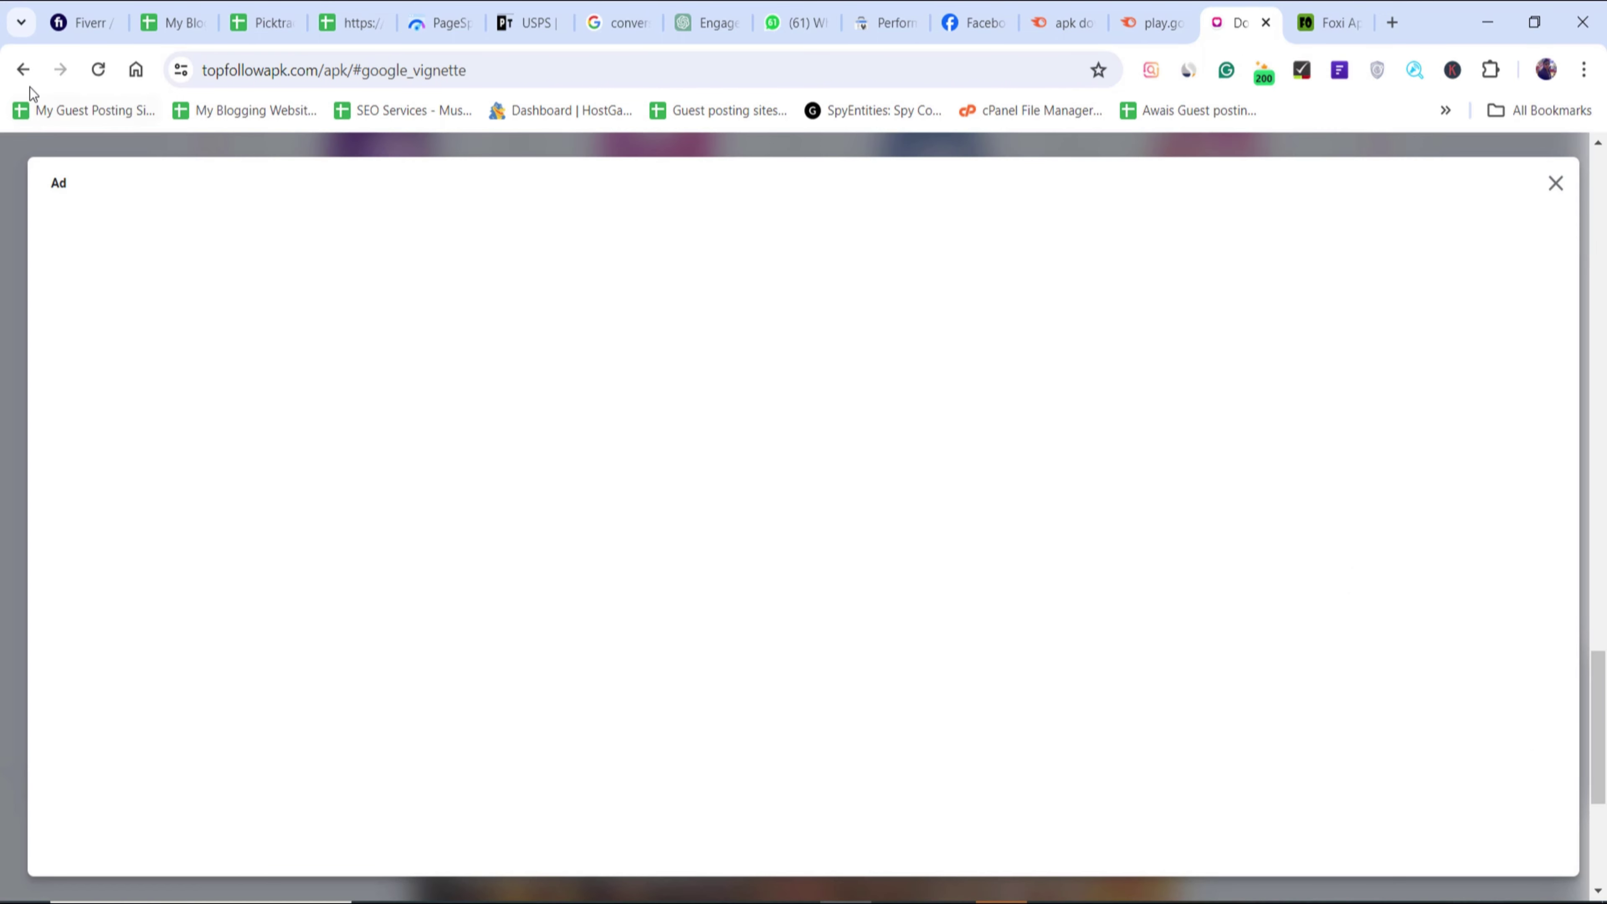
left_click(22, 69)
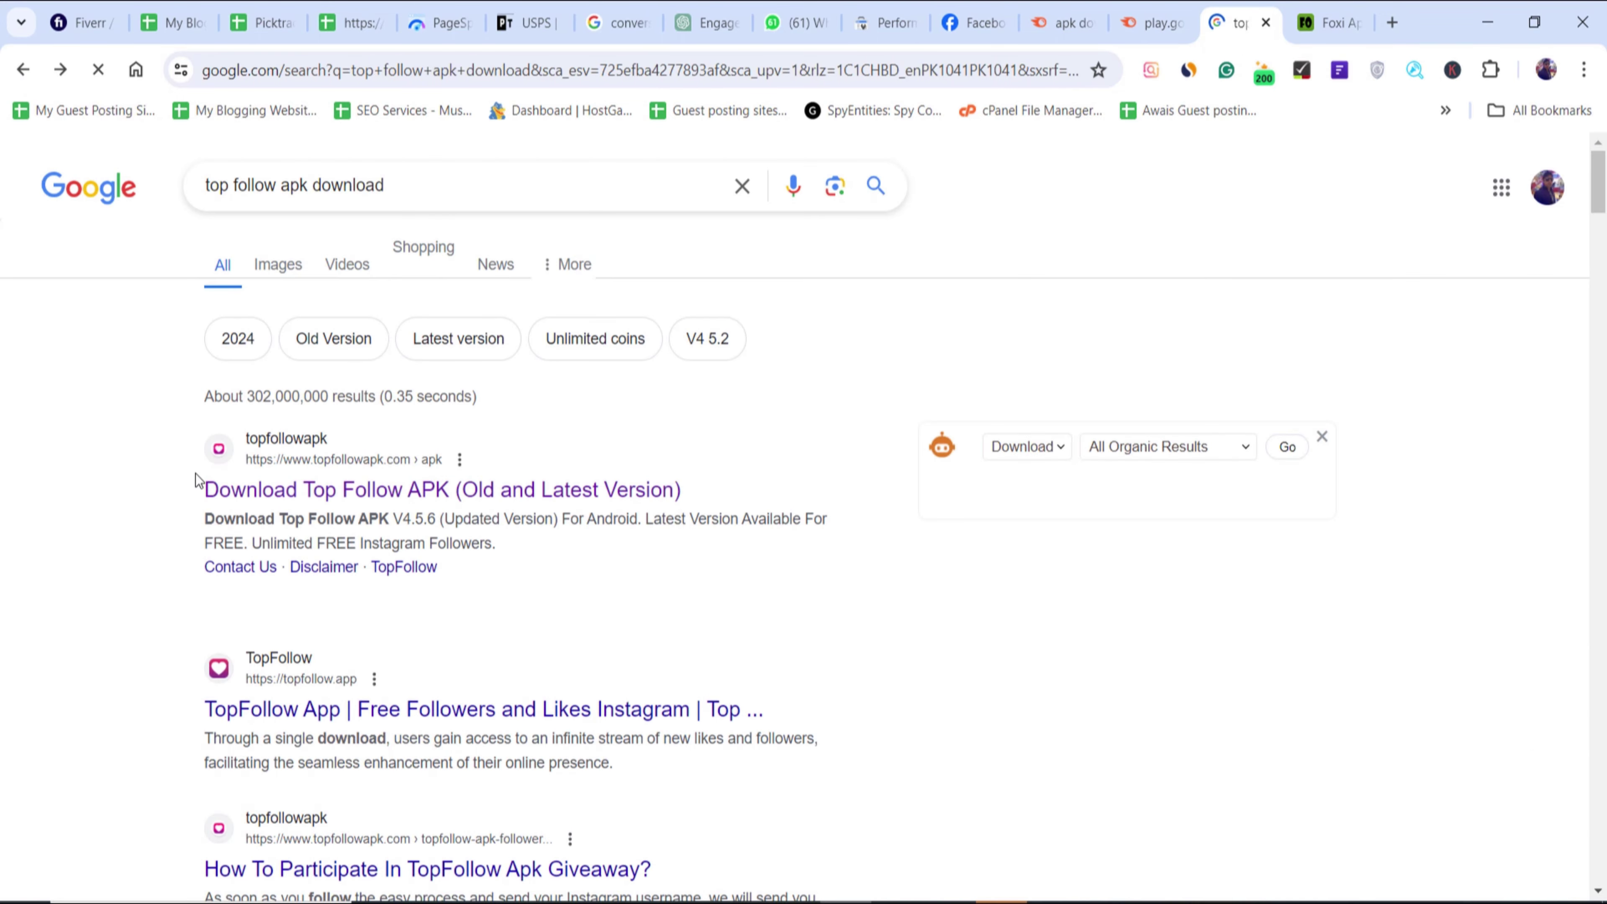
scroll(193, 475, "down", 5)
scroll(181, 486, "down", 5)
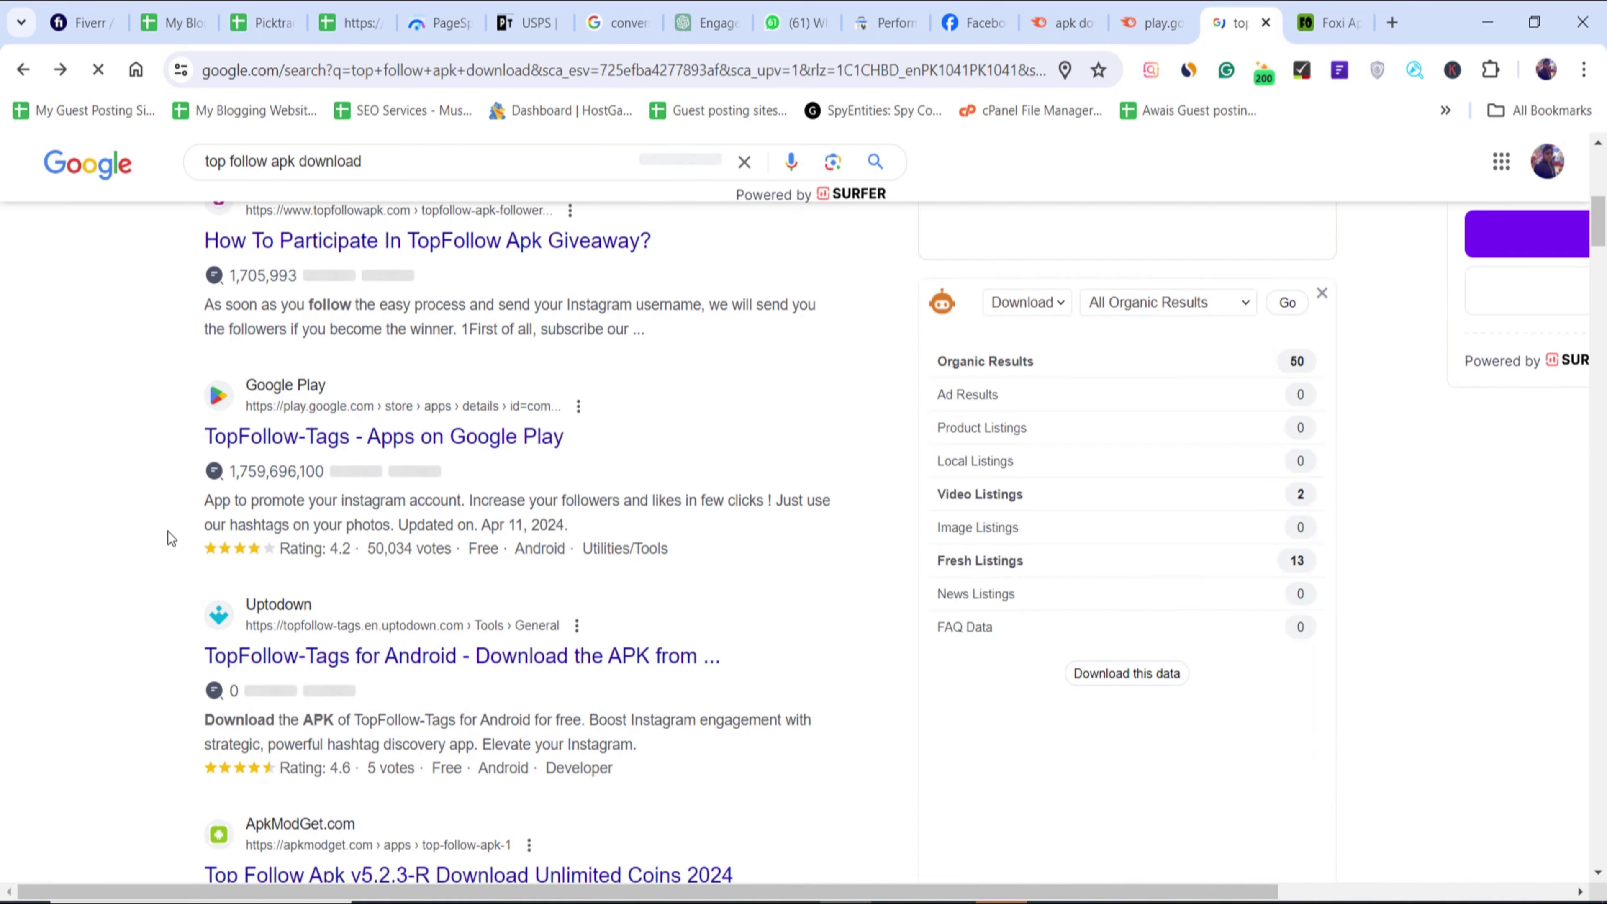
scroll(145, 543, "down", 5)
scroll(130, 550, "down", 5)
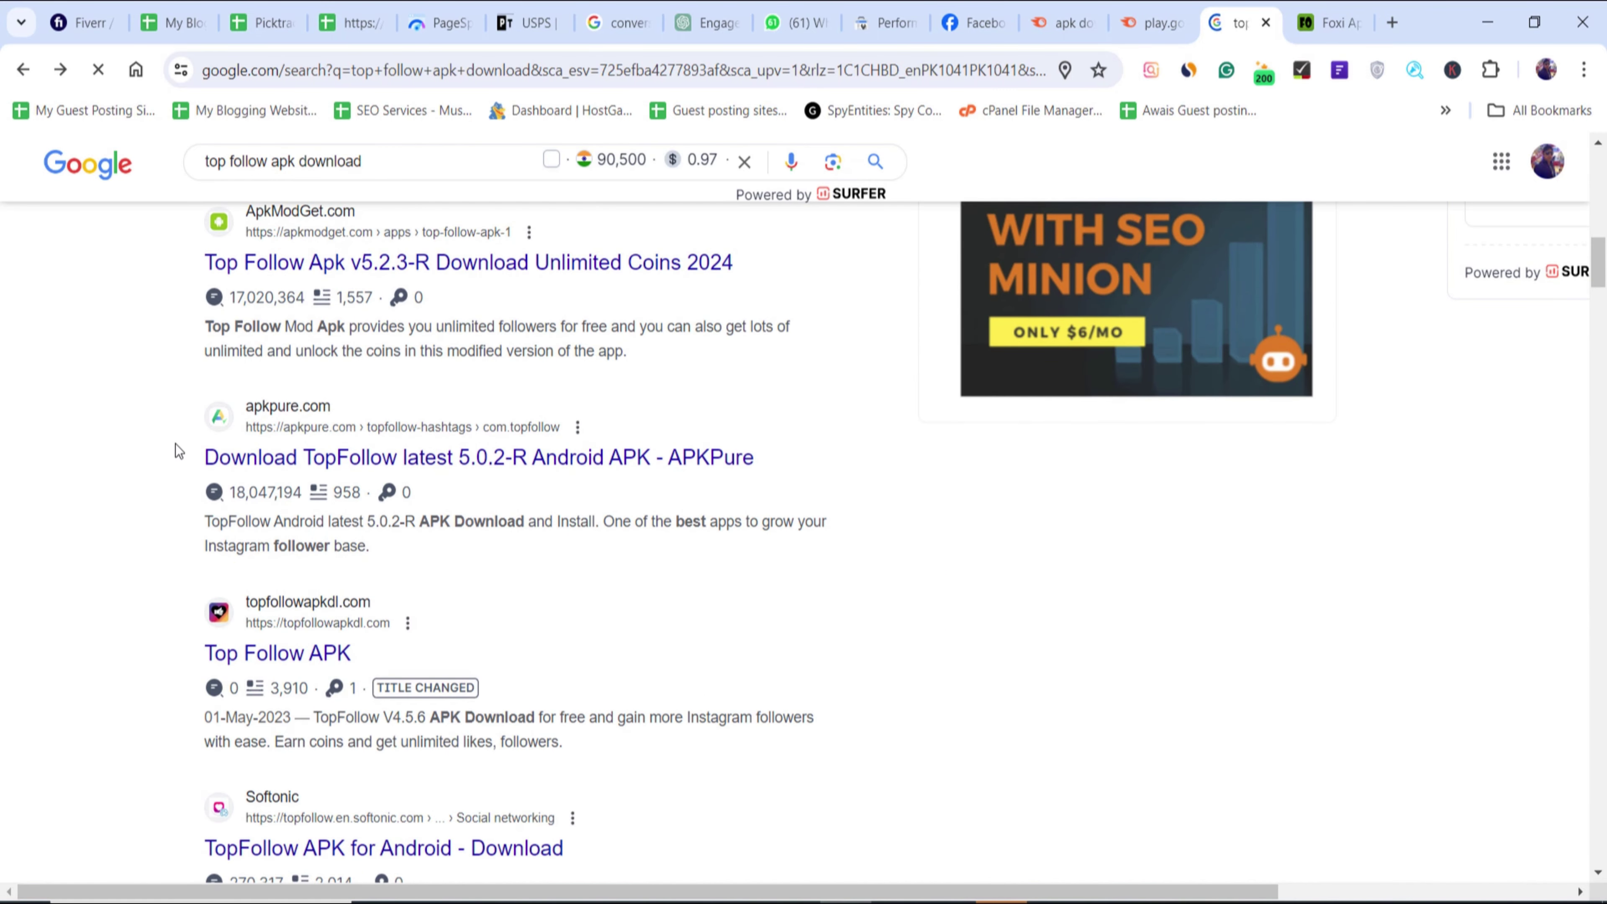
left_click_drag(175, 451, 383, 456)
left_click(386, 431)
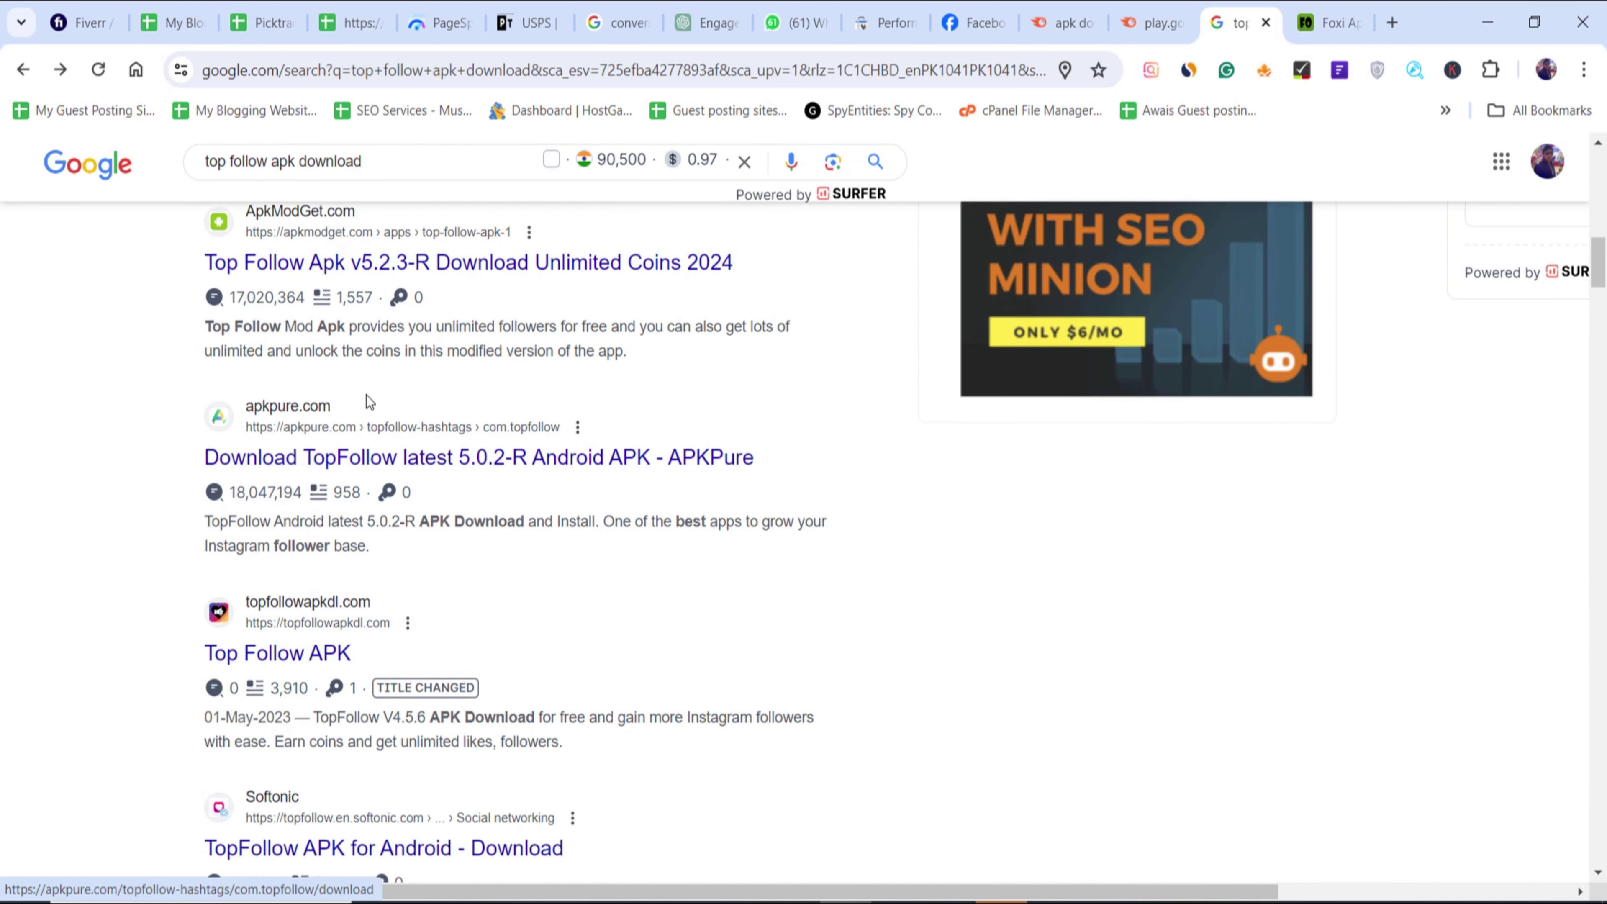
- Recheck play.google.com's Possible-difficulty positions in Semrush and enter "apk download" in the main search field
left_click(1162, 9)
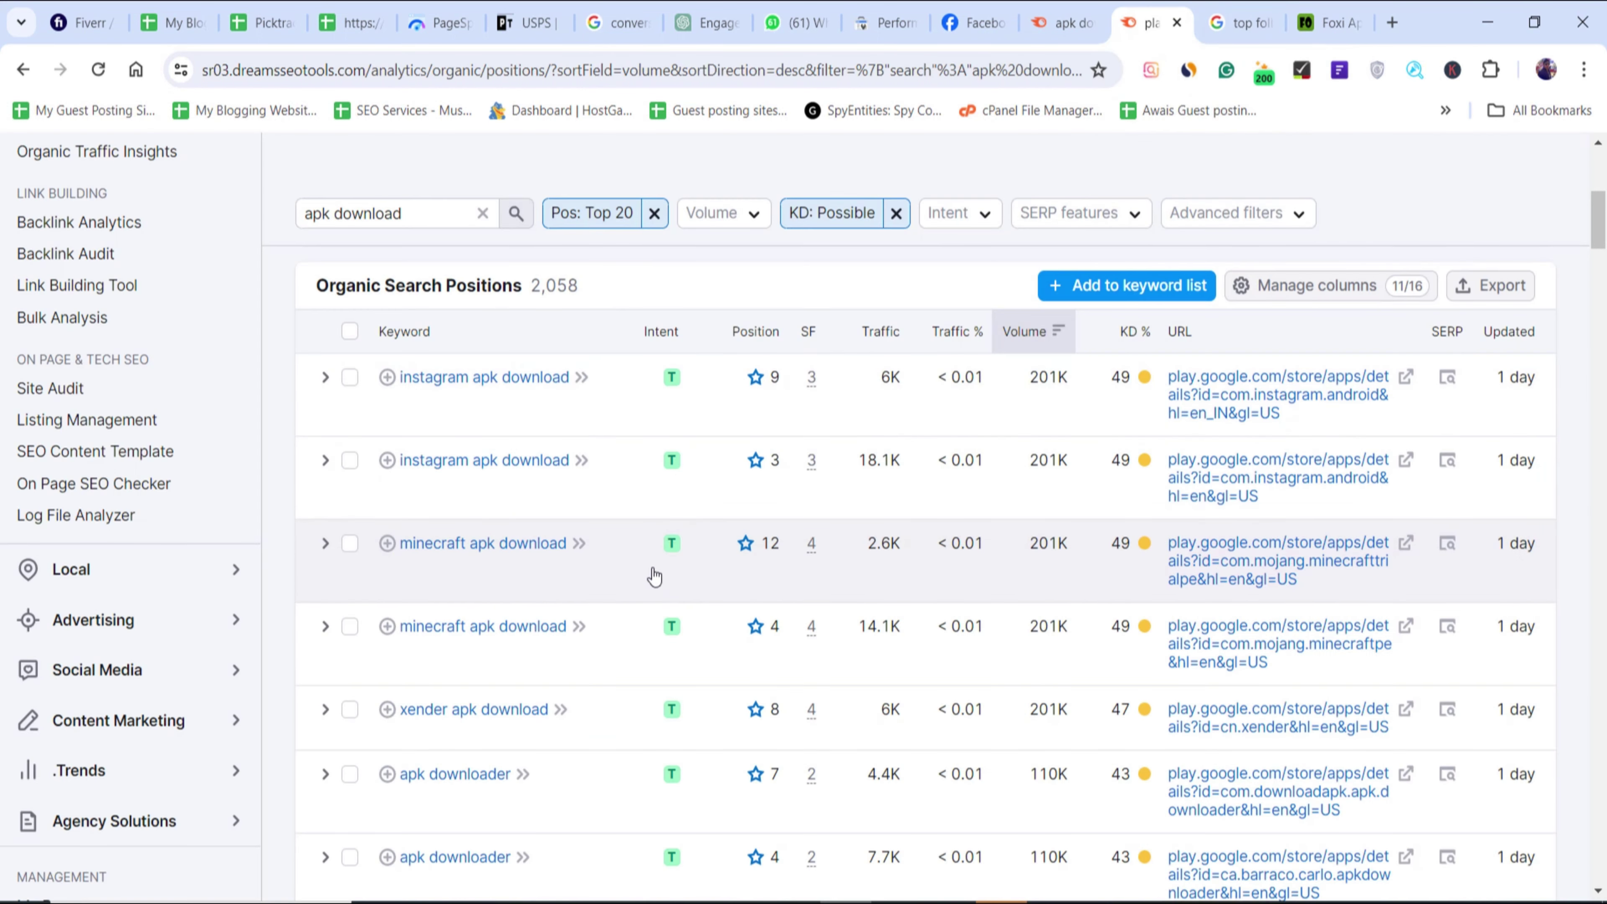
scroll(655, 580, "down", 7)
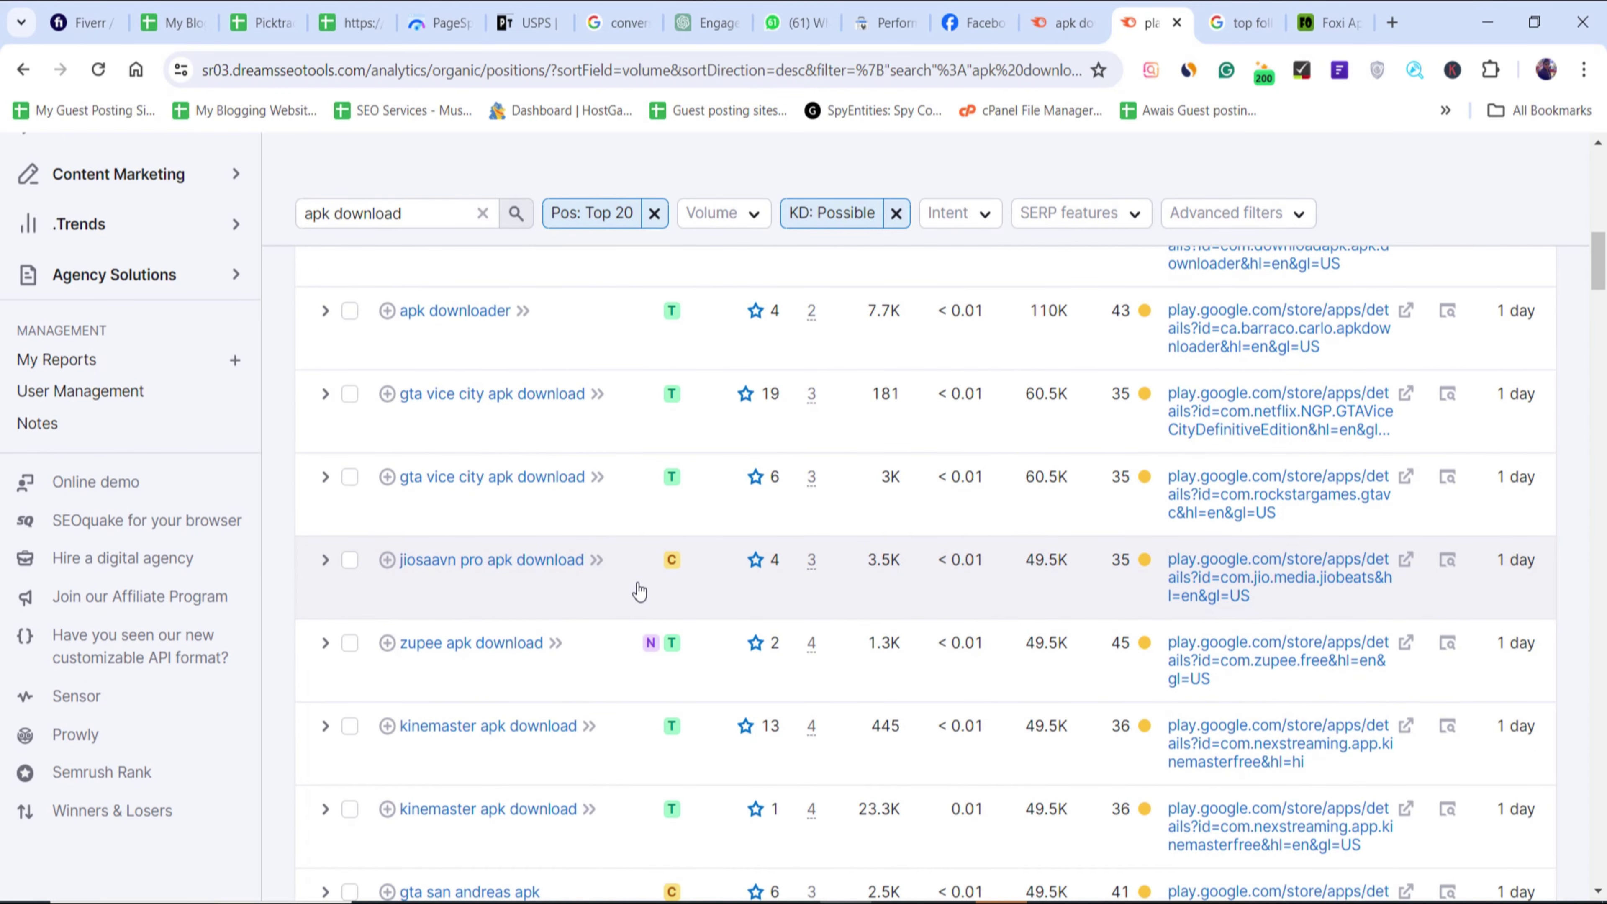
scroll(639, 590, "up", 8)
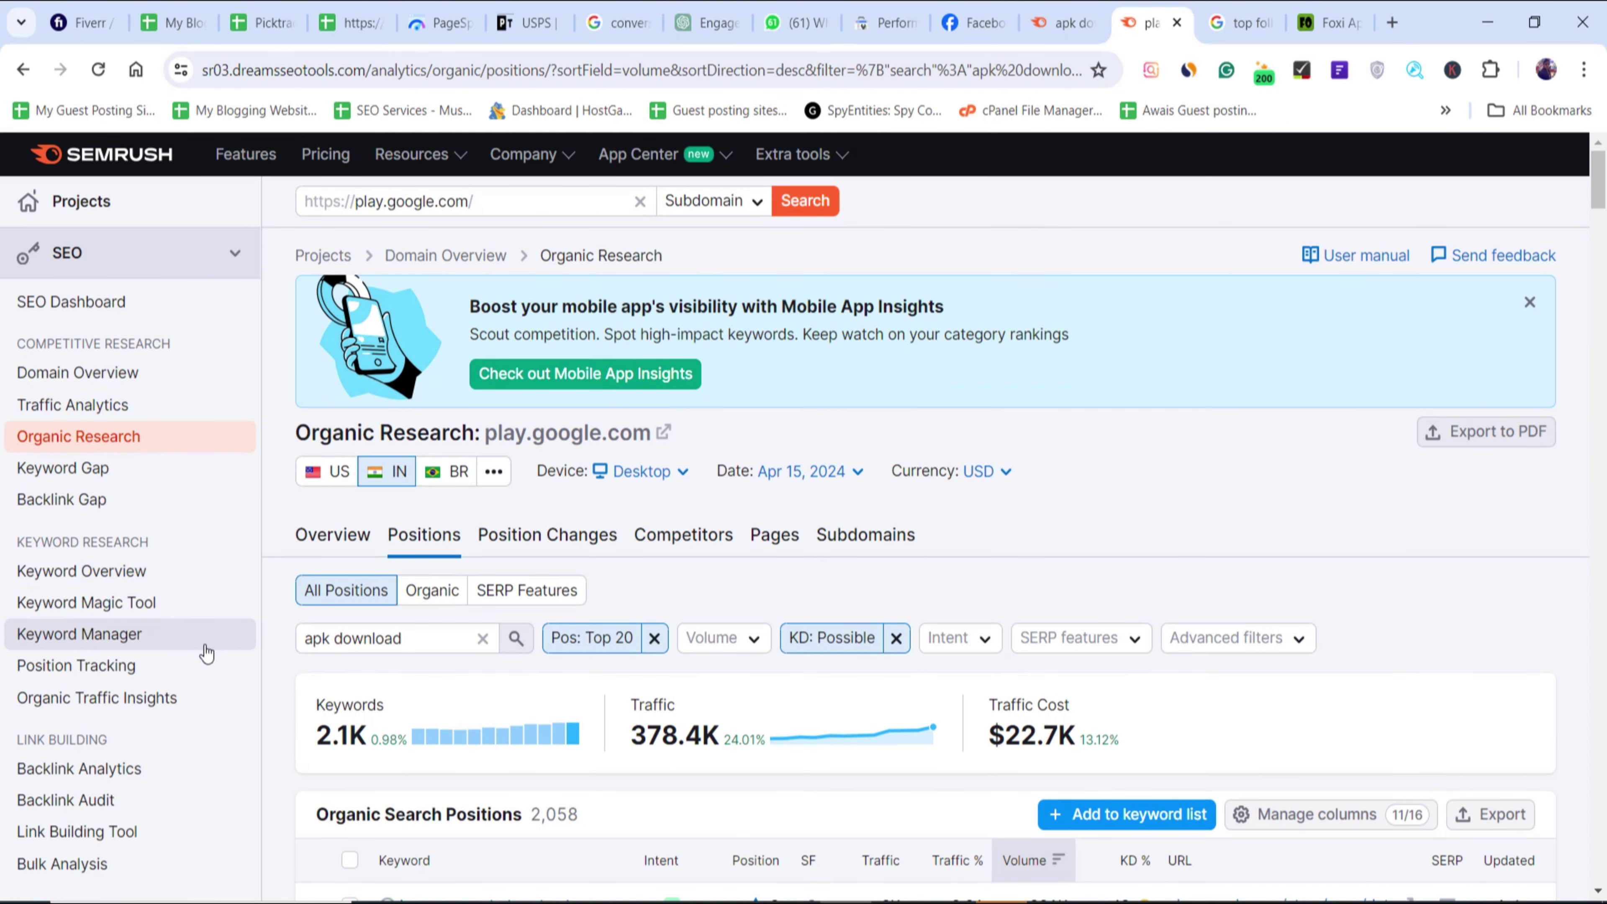
left_click(566, 204)
type("apk download")
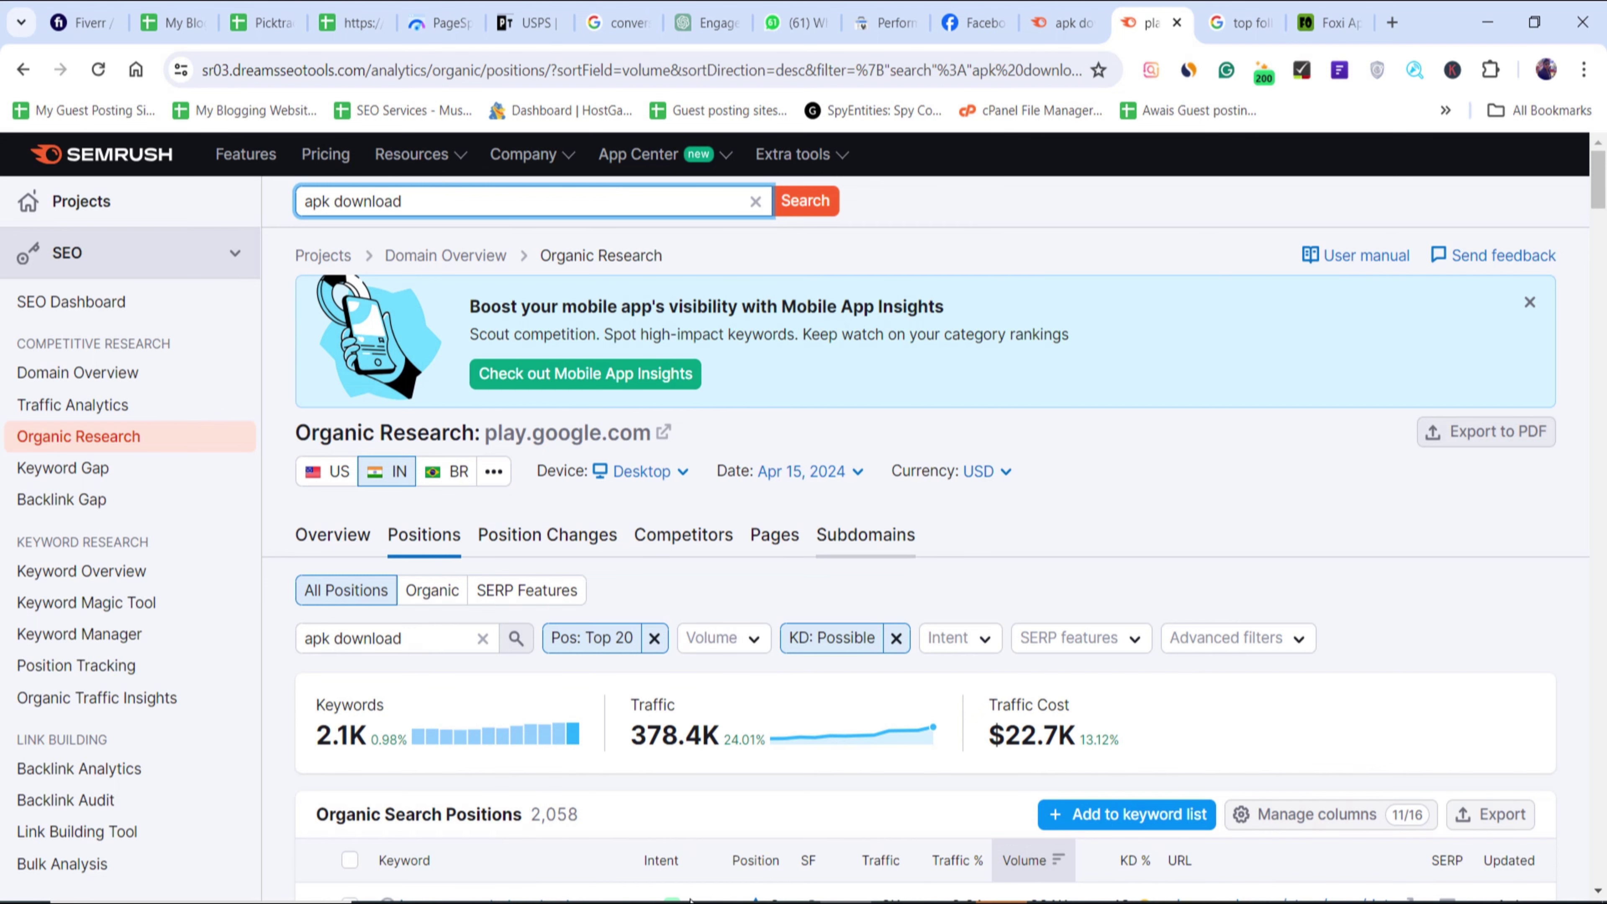
- Switch to the other Chrome window and look through its Google Trends comparison and Google Play app pages, including ParentSquare
mouse_move(638, 902)
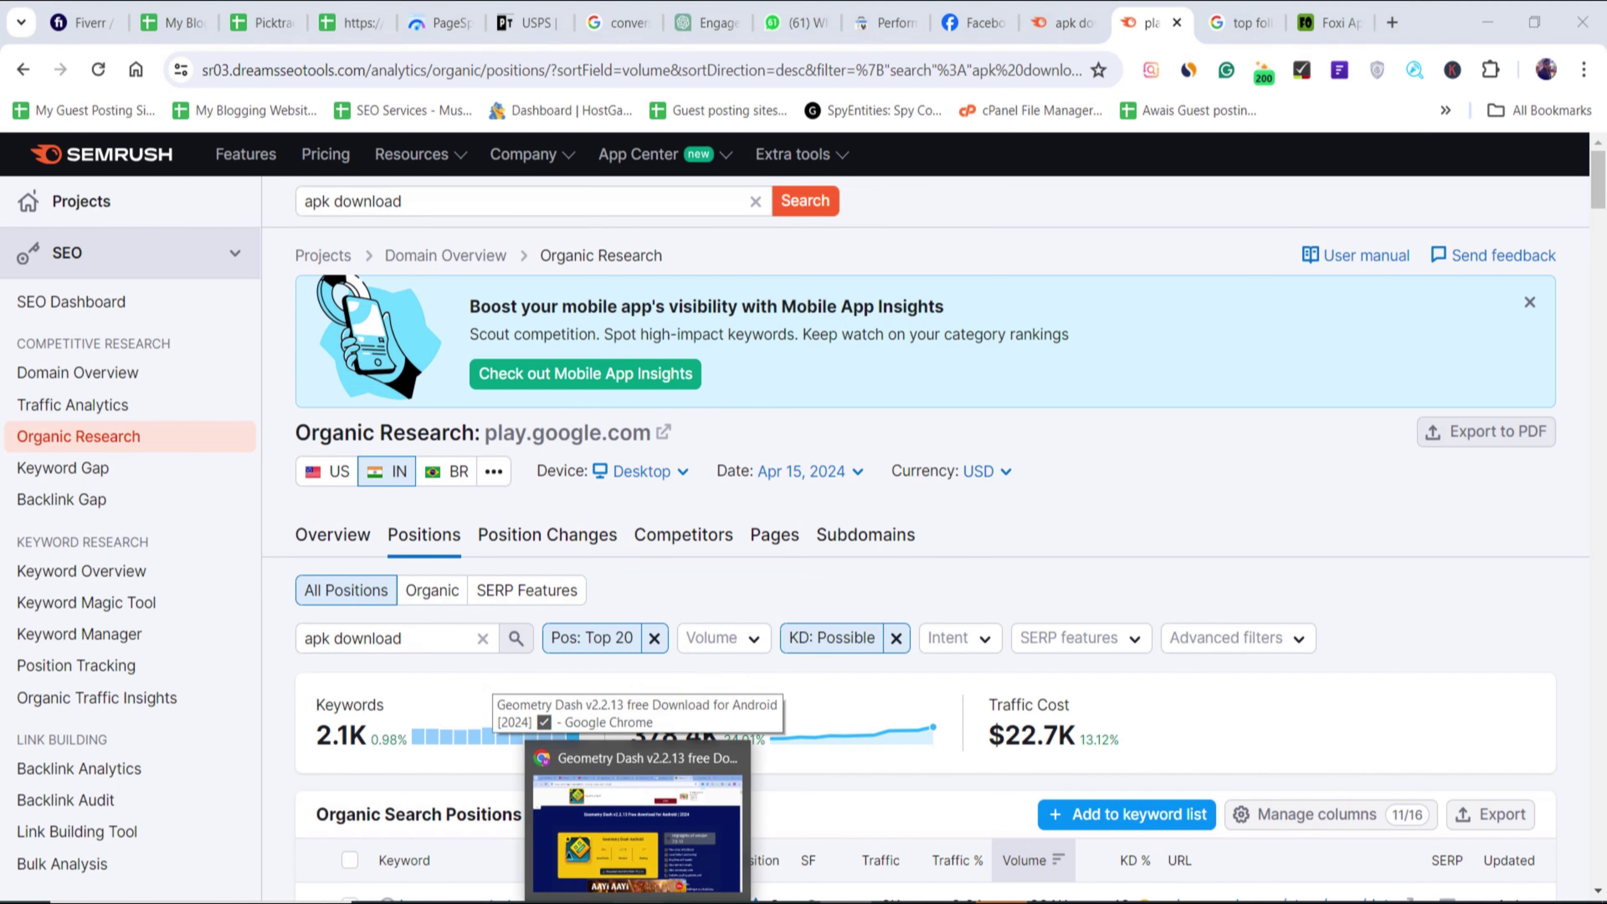
left_click(638, 829)
left_click(1000, 22)
left_click(1261, 13)
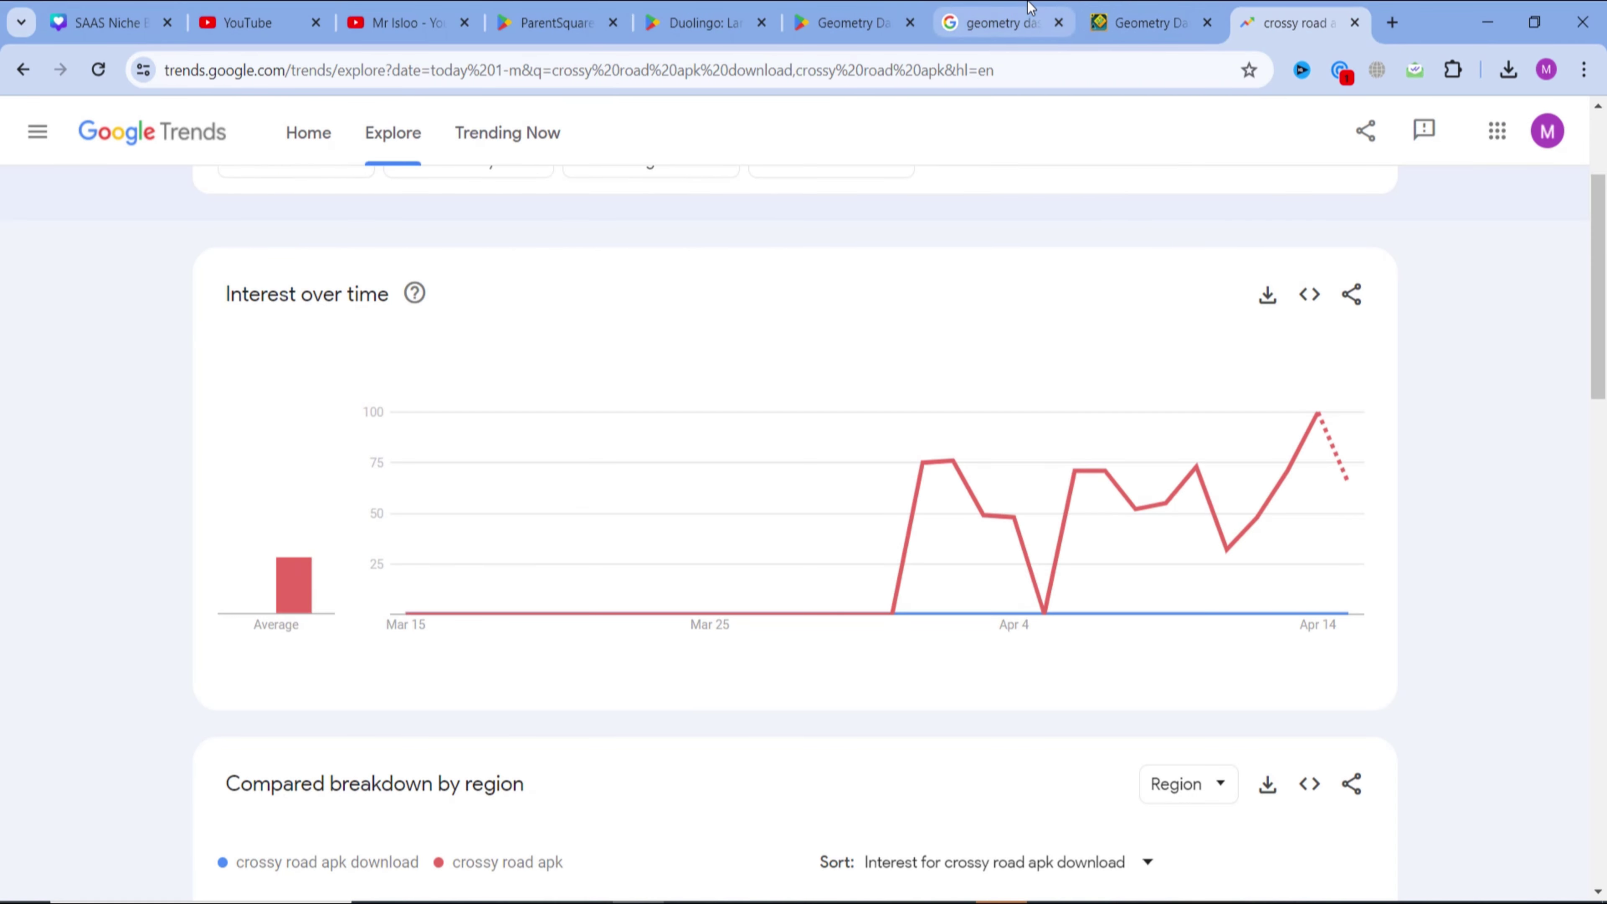
left_click(851, 24)
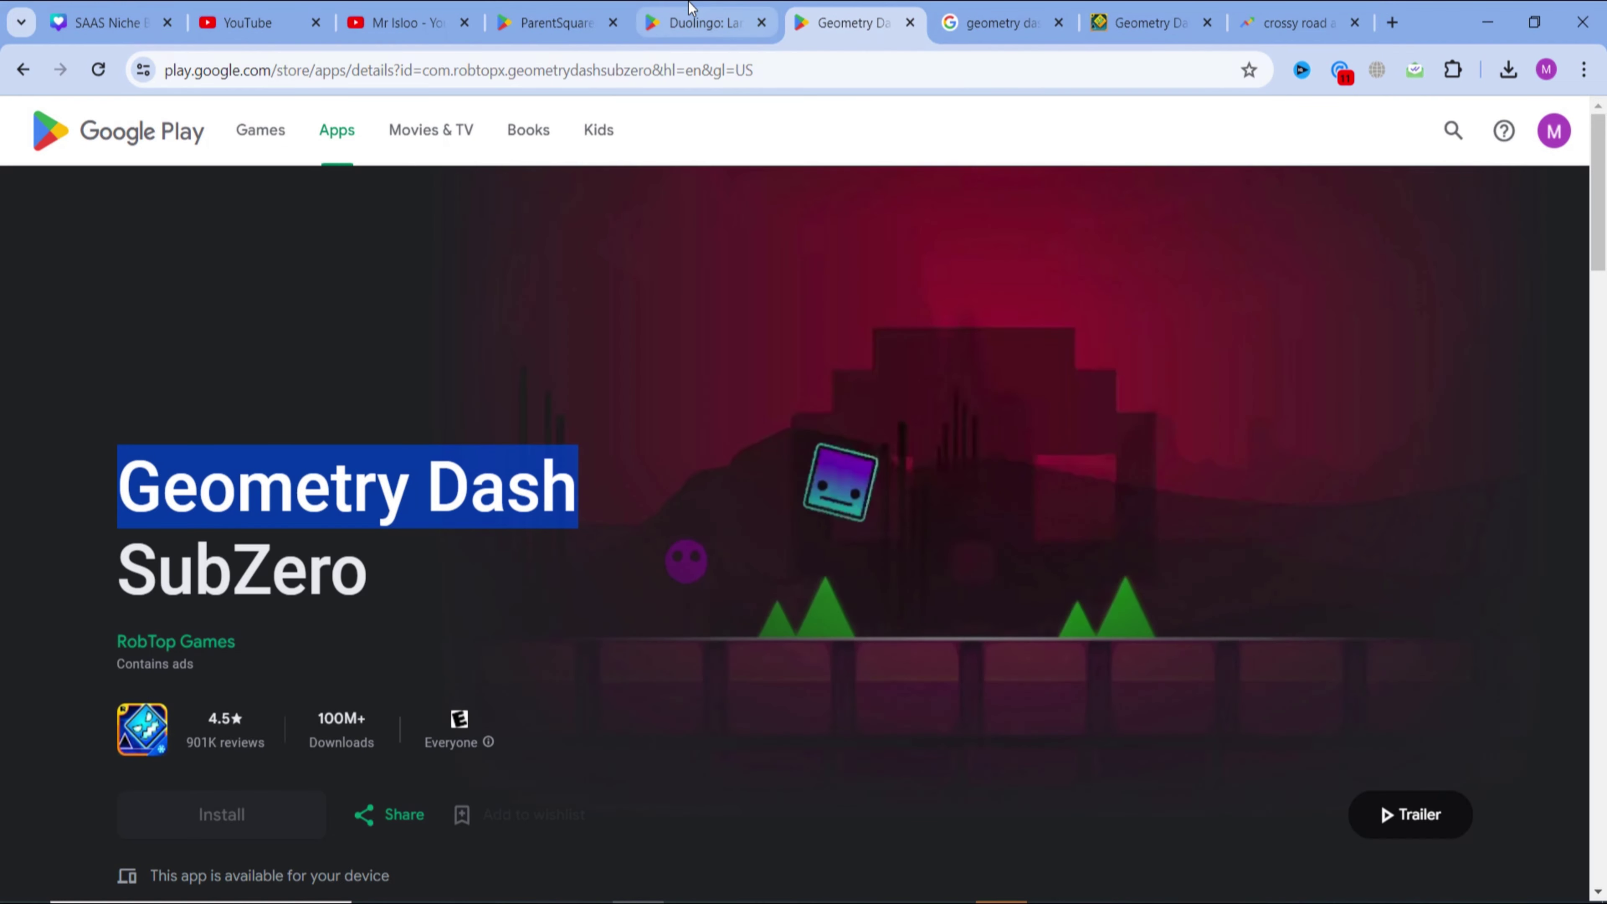
left_click(702, 23)
left_click(554, 22)
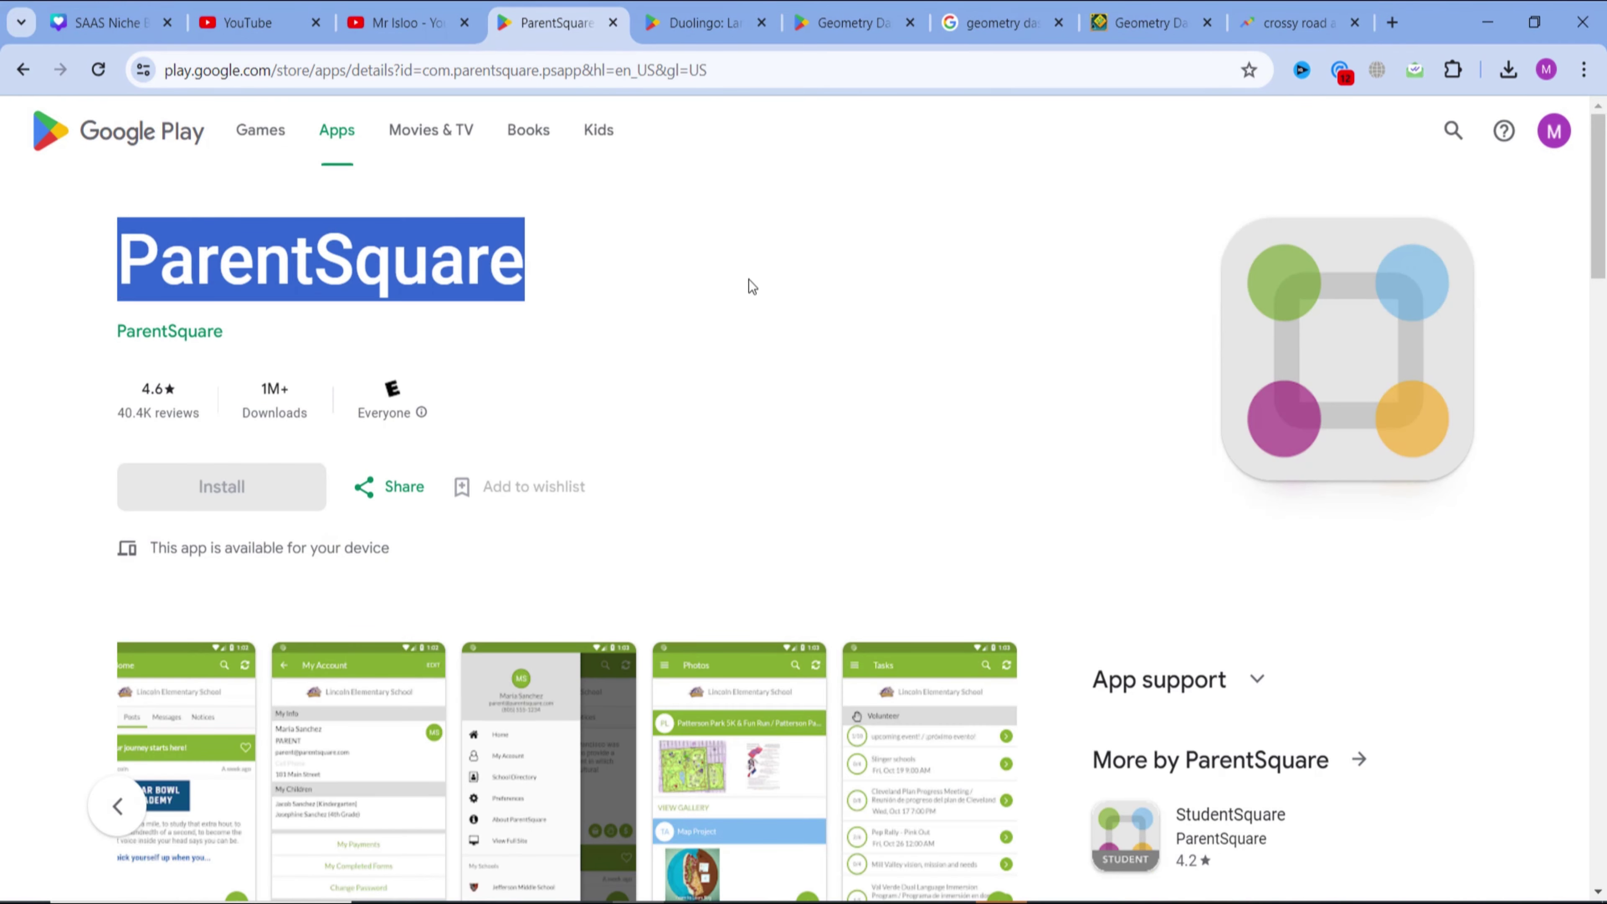
scroll(750, 283, "down", 7)
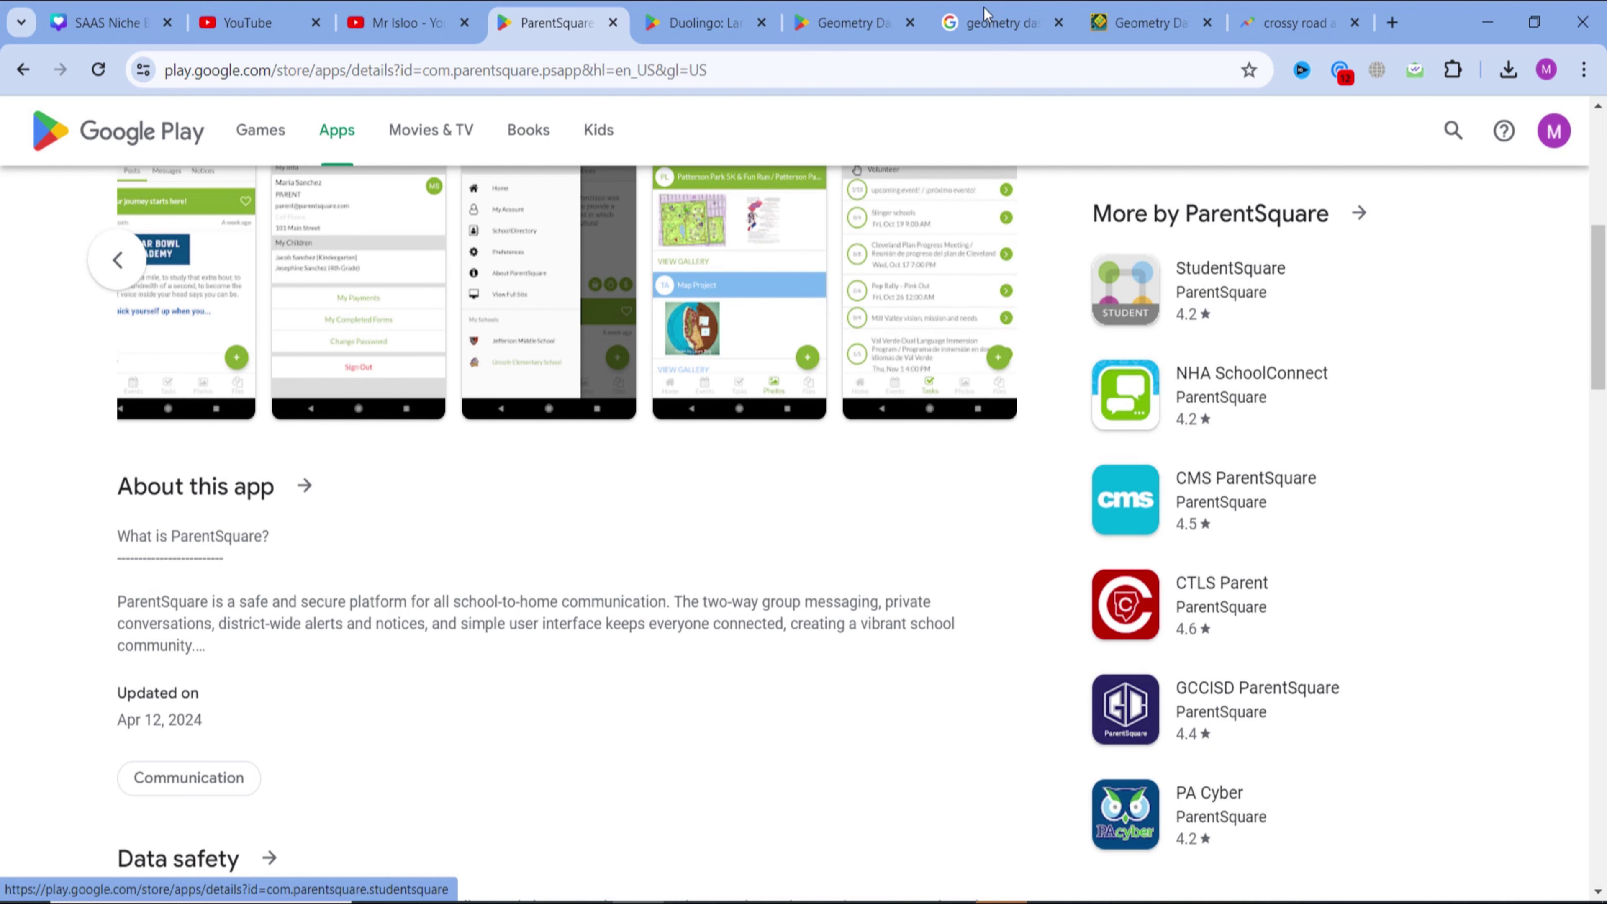
- Examine the Google search for "geometry dash apk download" and its query suggestions
left_click(1000, 22)
left_click(440, 129)
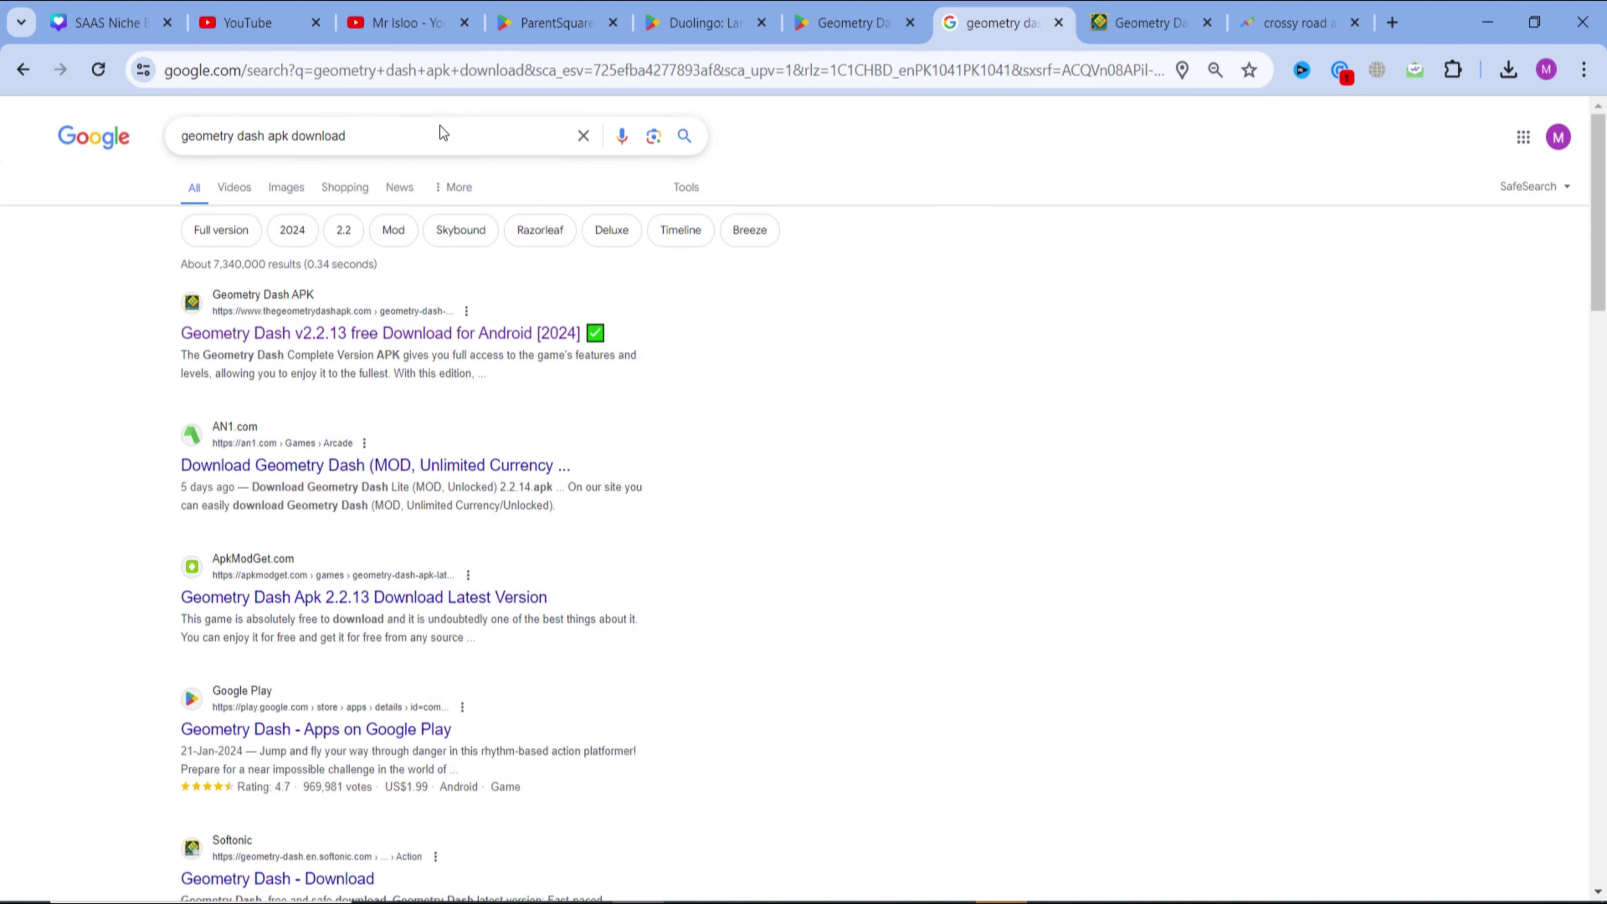
left_click_drag(234, 136, 126, 127)
left_click(385, 144)
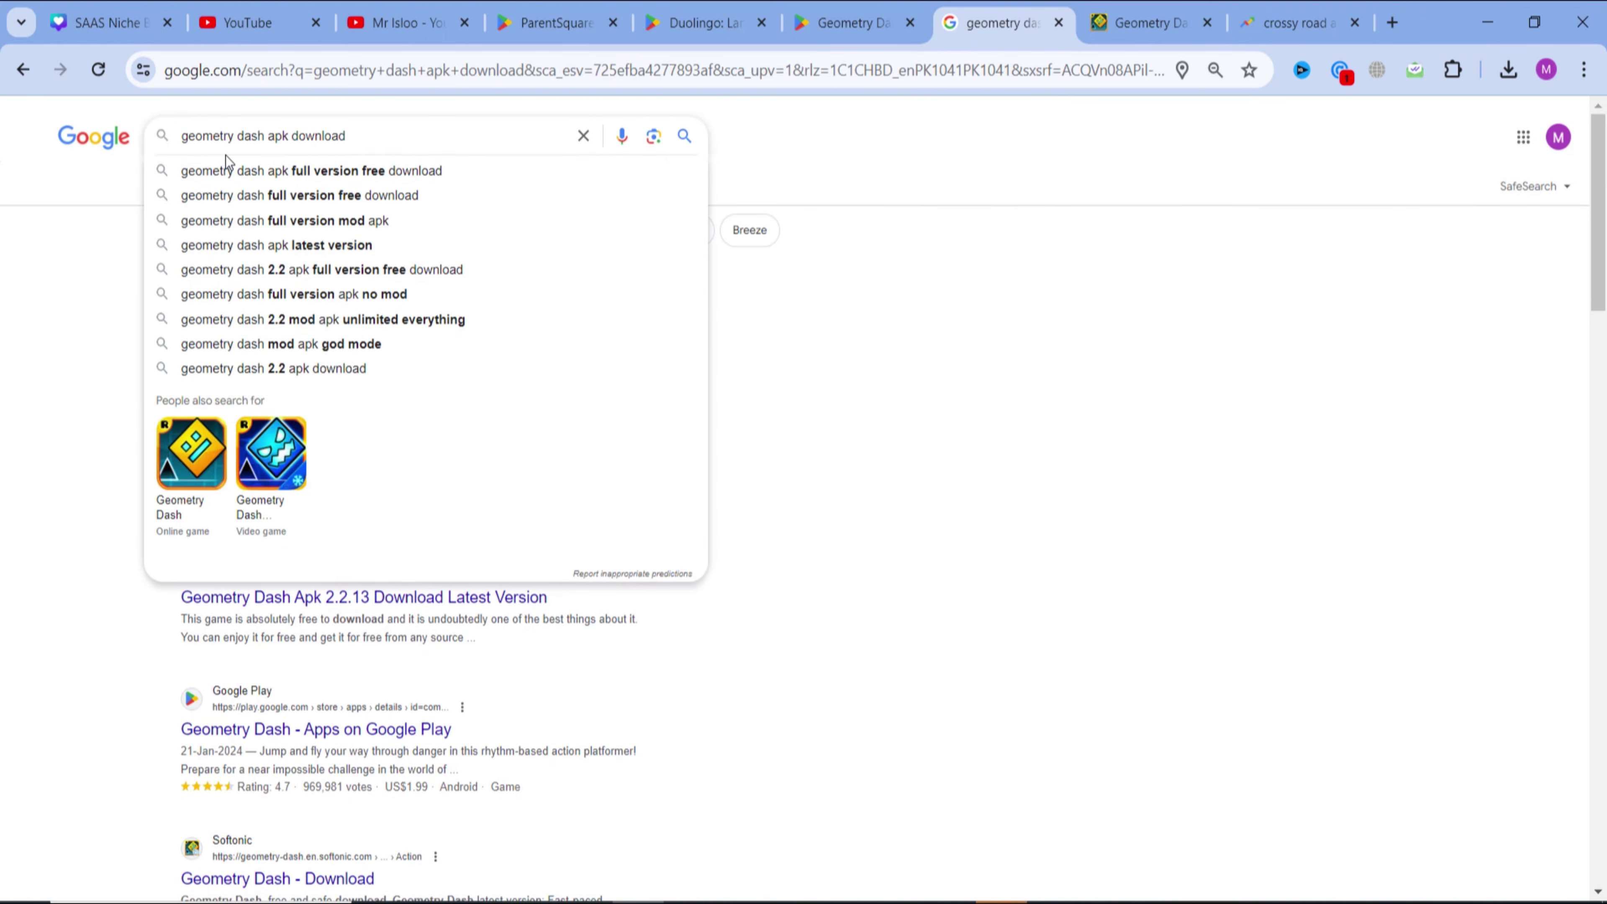
left_click(1194, 470)
left_click(1145, 23)
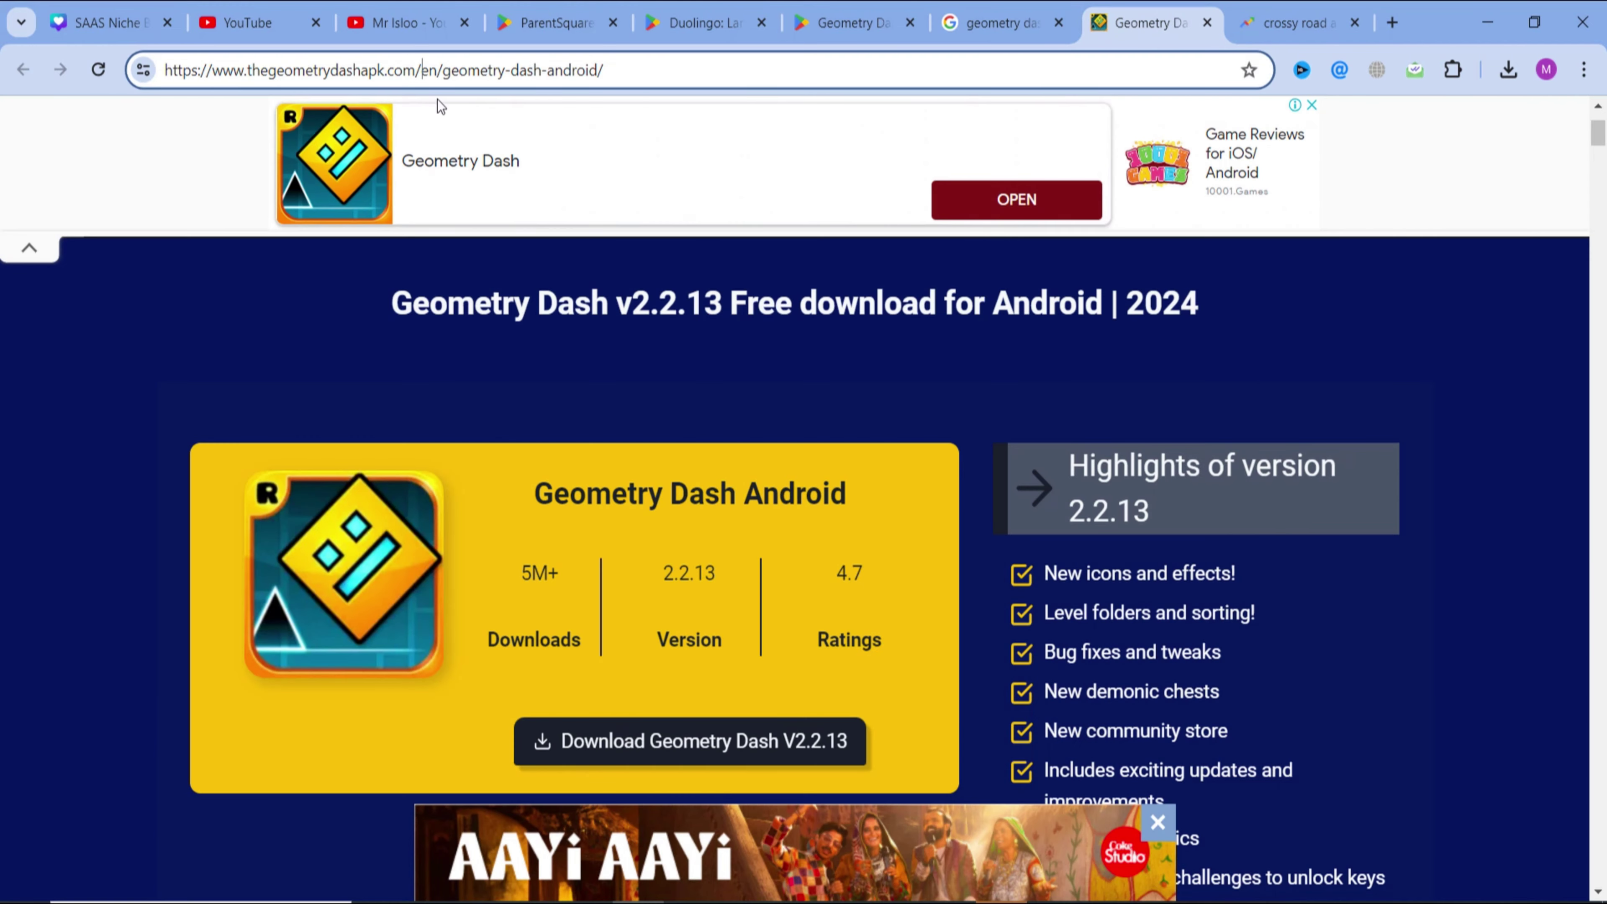
left_click(420, 69)
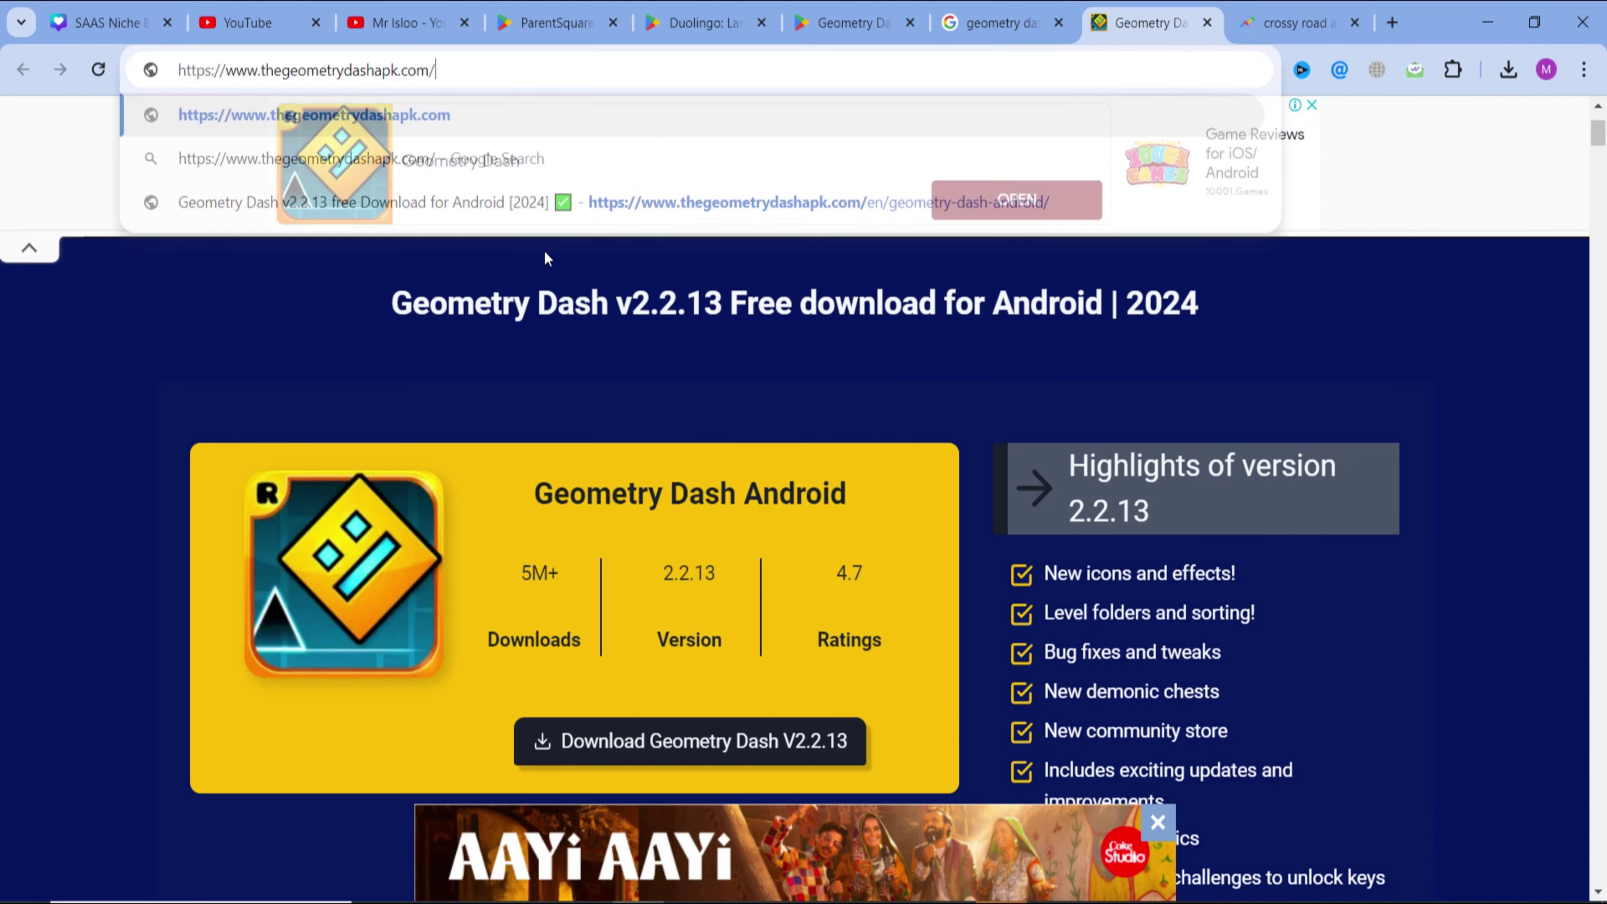
key("BackSpace")
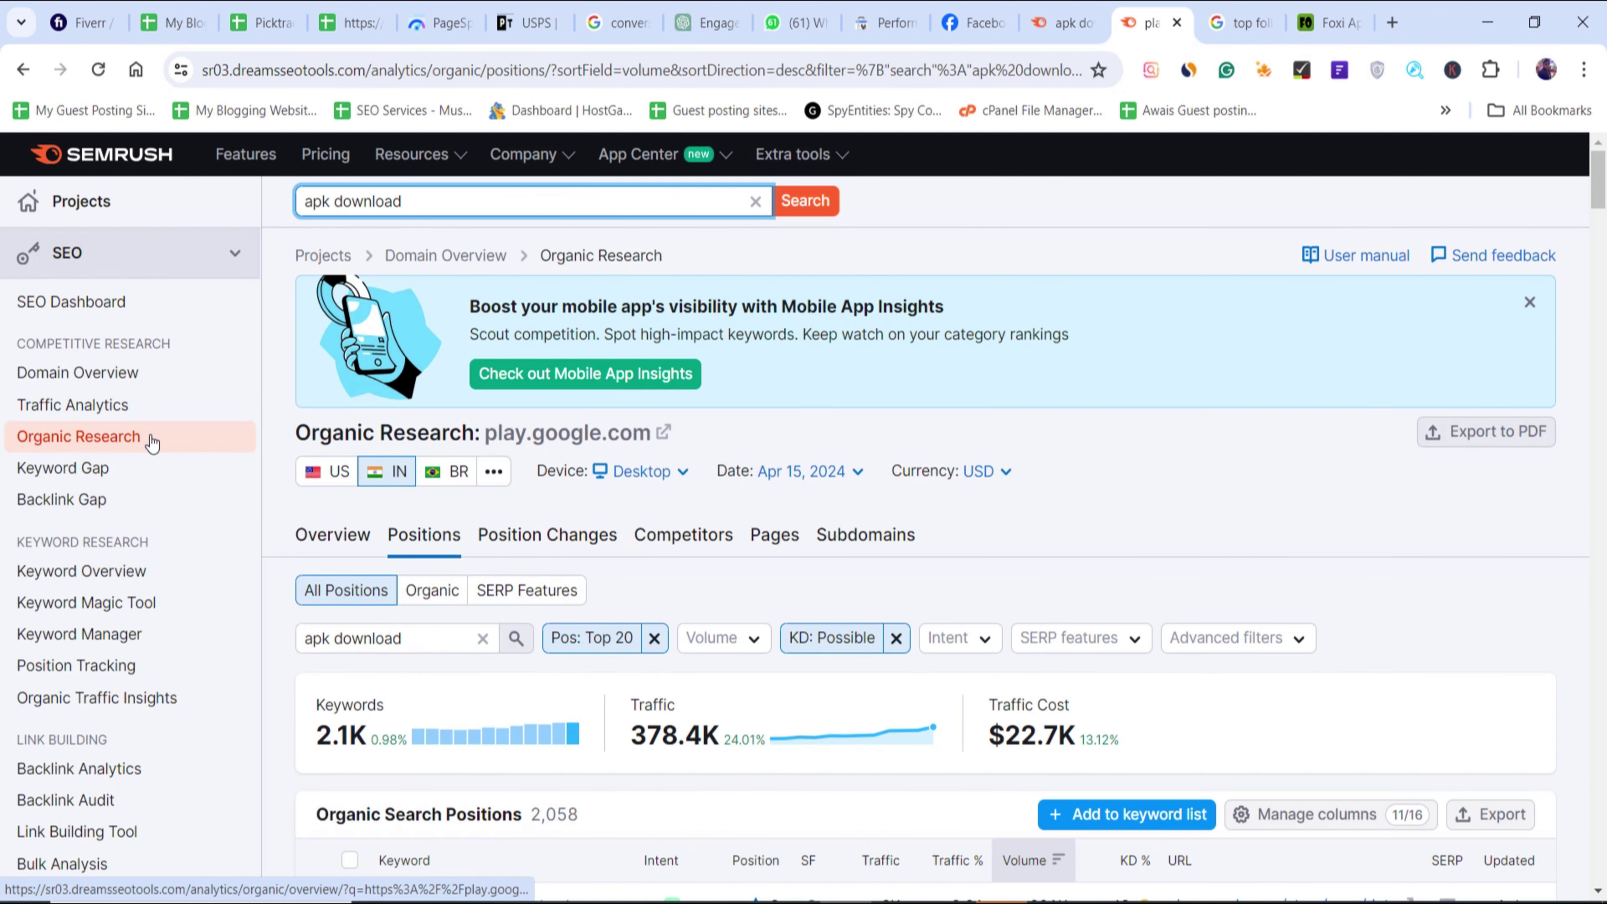
left_click(155, 374)
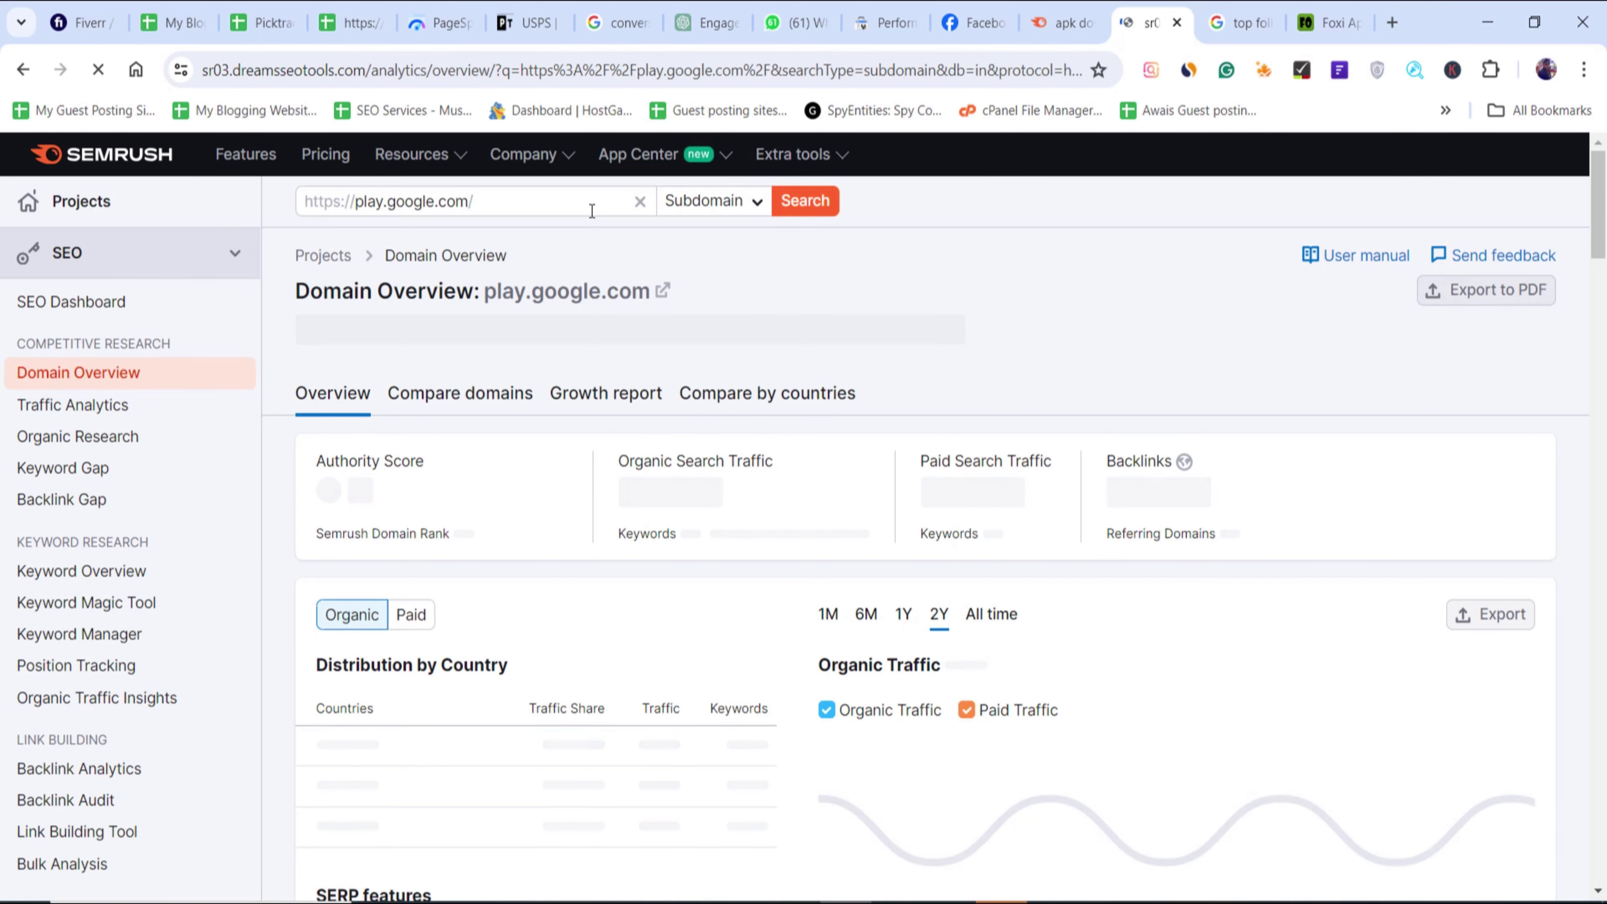
left_click(591, 211)
key("ctrl+a")
type("https://www.thegeometrydashapk.com/")
key("Return")
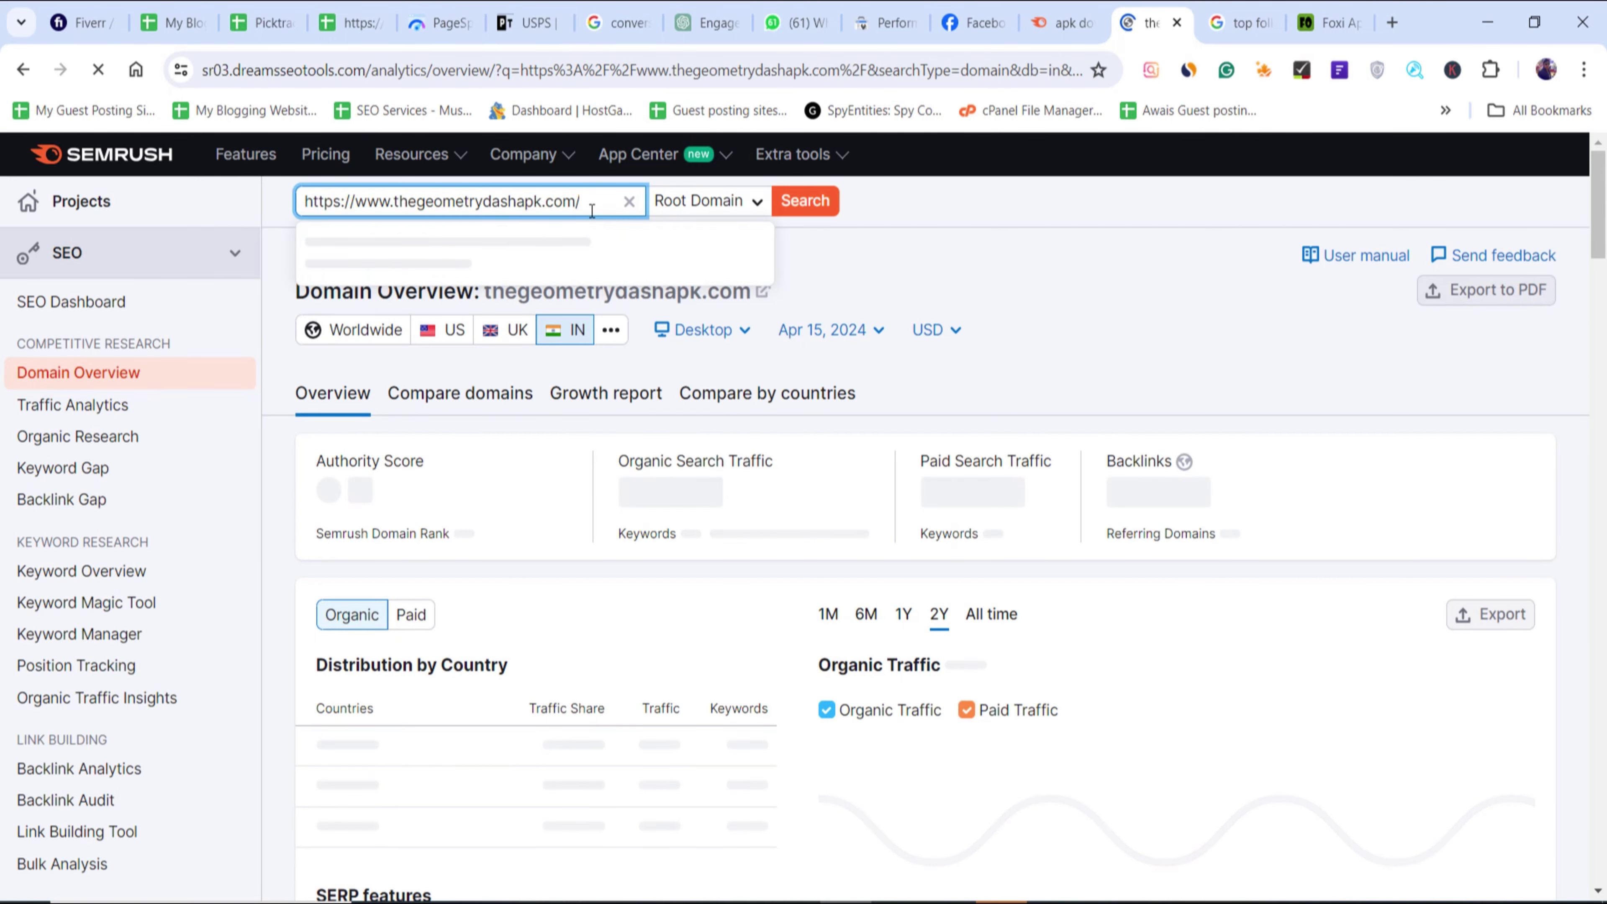
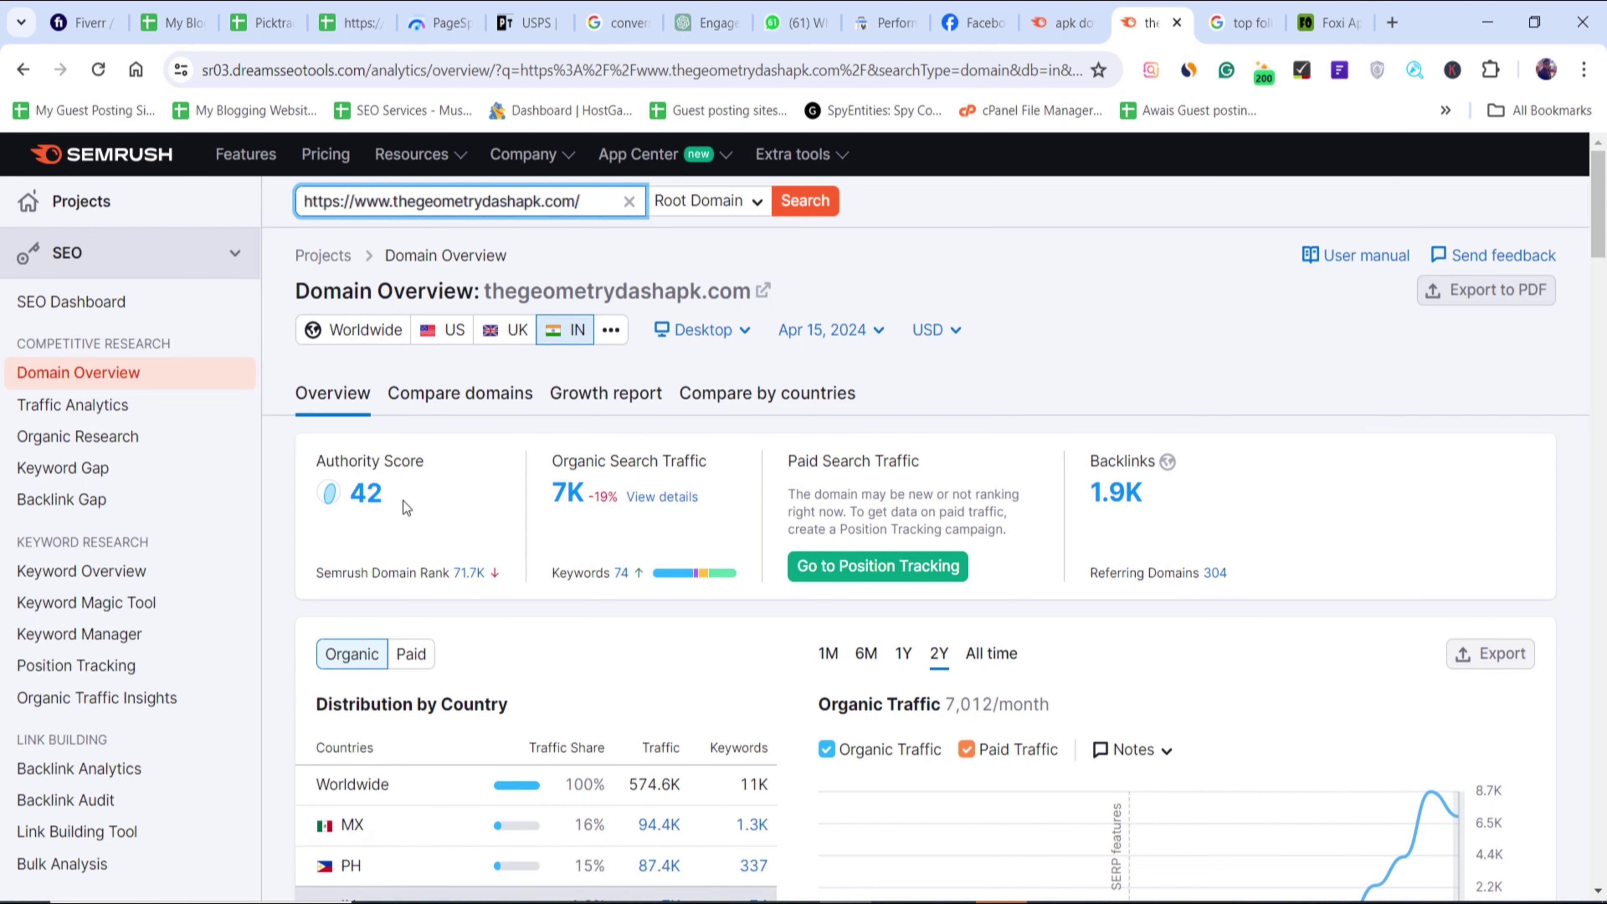
- Examine the thegeometrydashapk.com overview: authority score, traffic by country, organic traffic trend, and the volumes and positions of its top organic keywords
left_click_drag(406, 506, 339, 502)
scroll(560, 541, "down", 5)
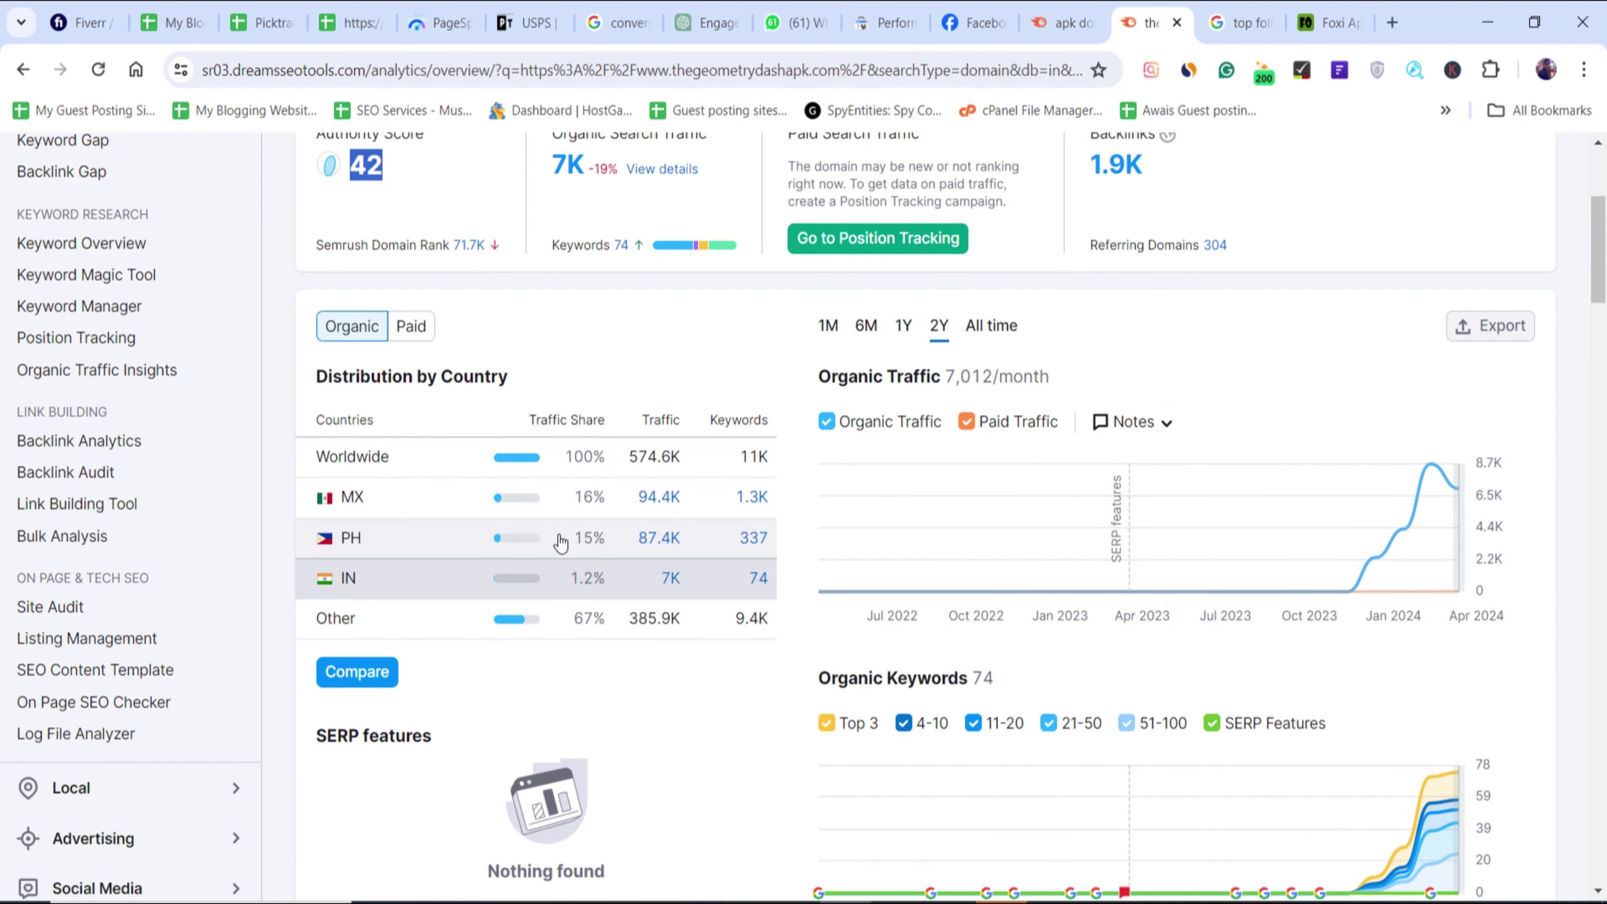
scroll(671, 544, "down", 8)
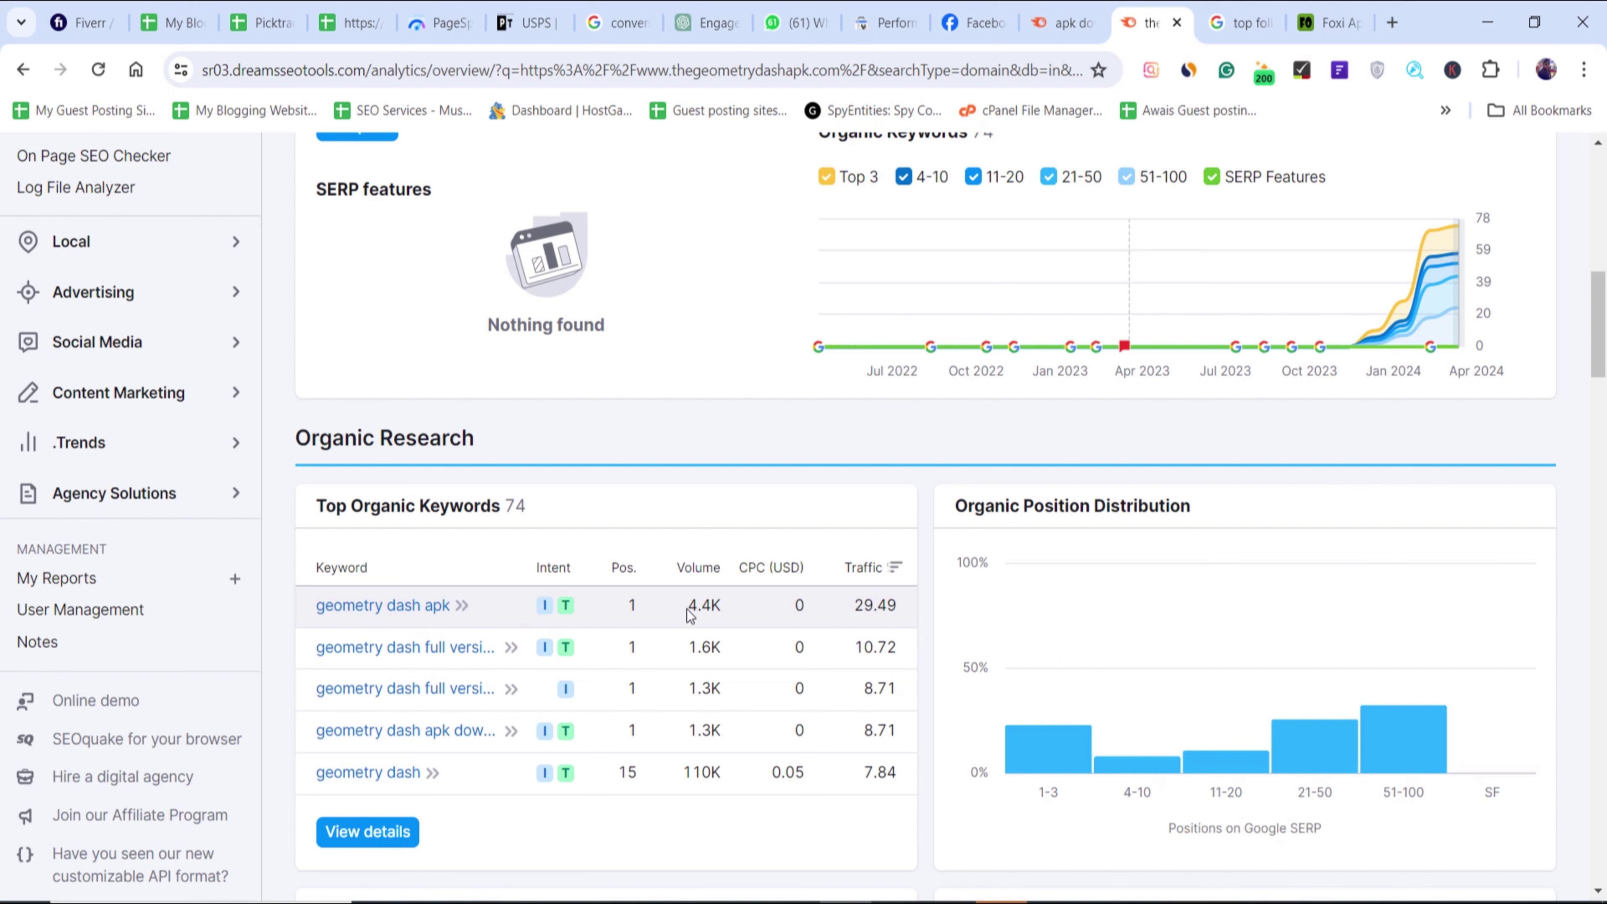
left_click_drag(688, 611, 729, 611)
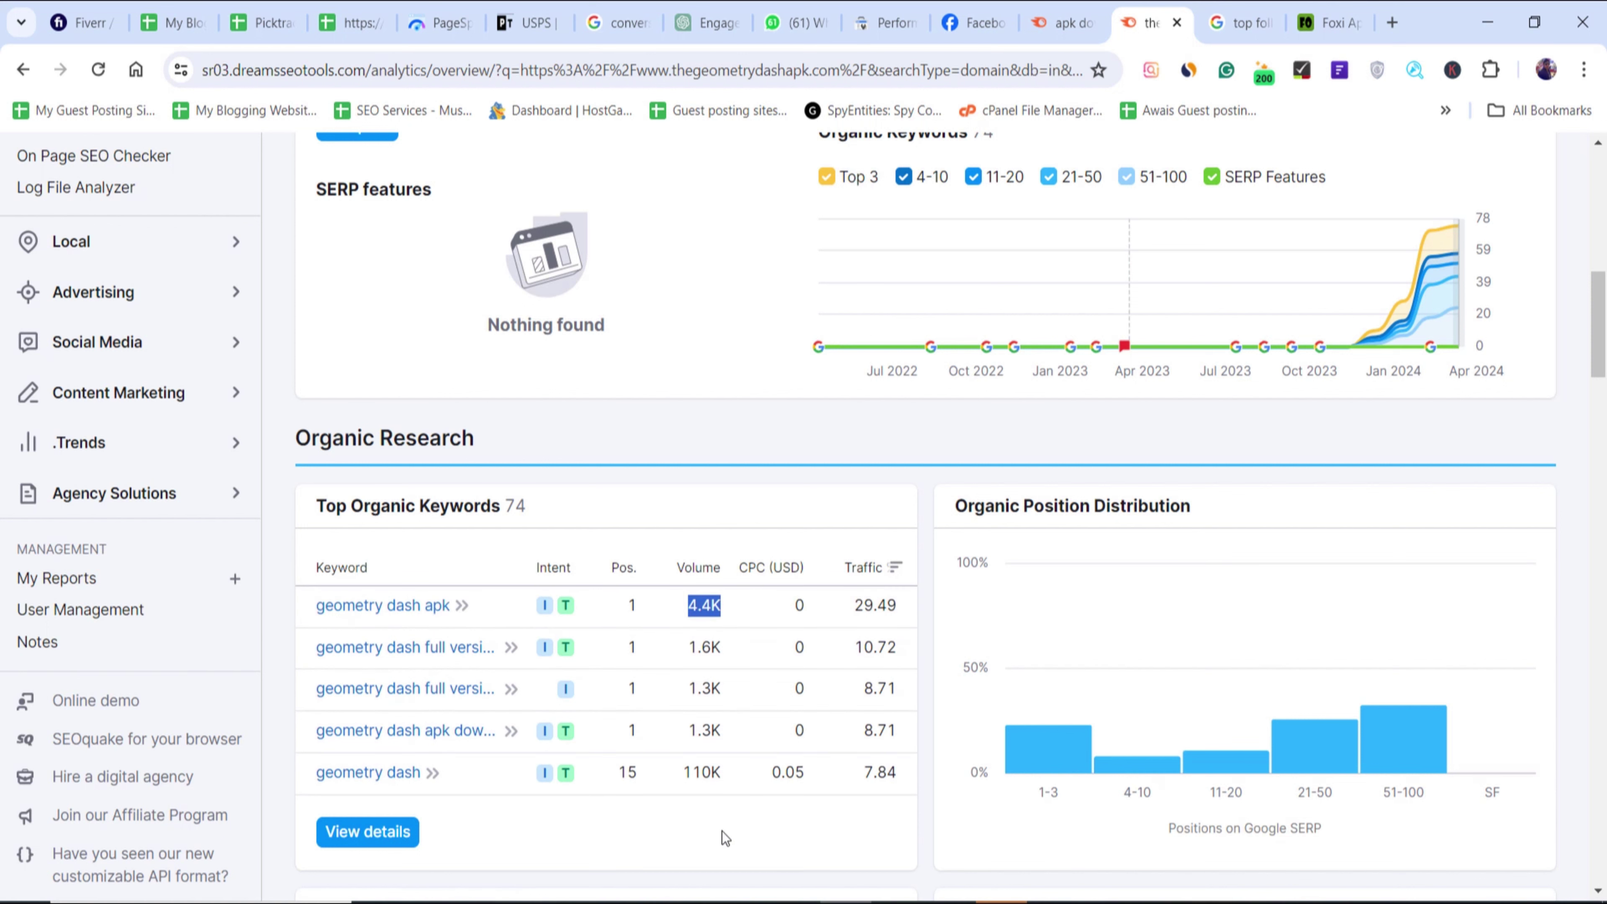
left_click_drag(734, 776, 687, 771)
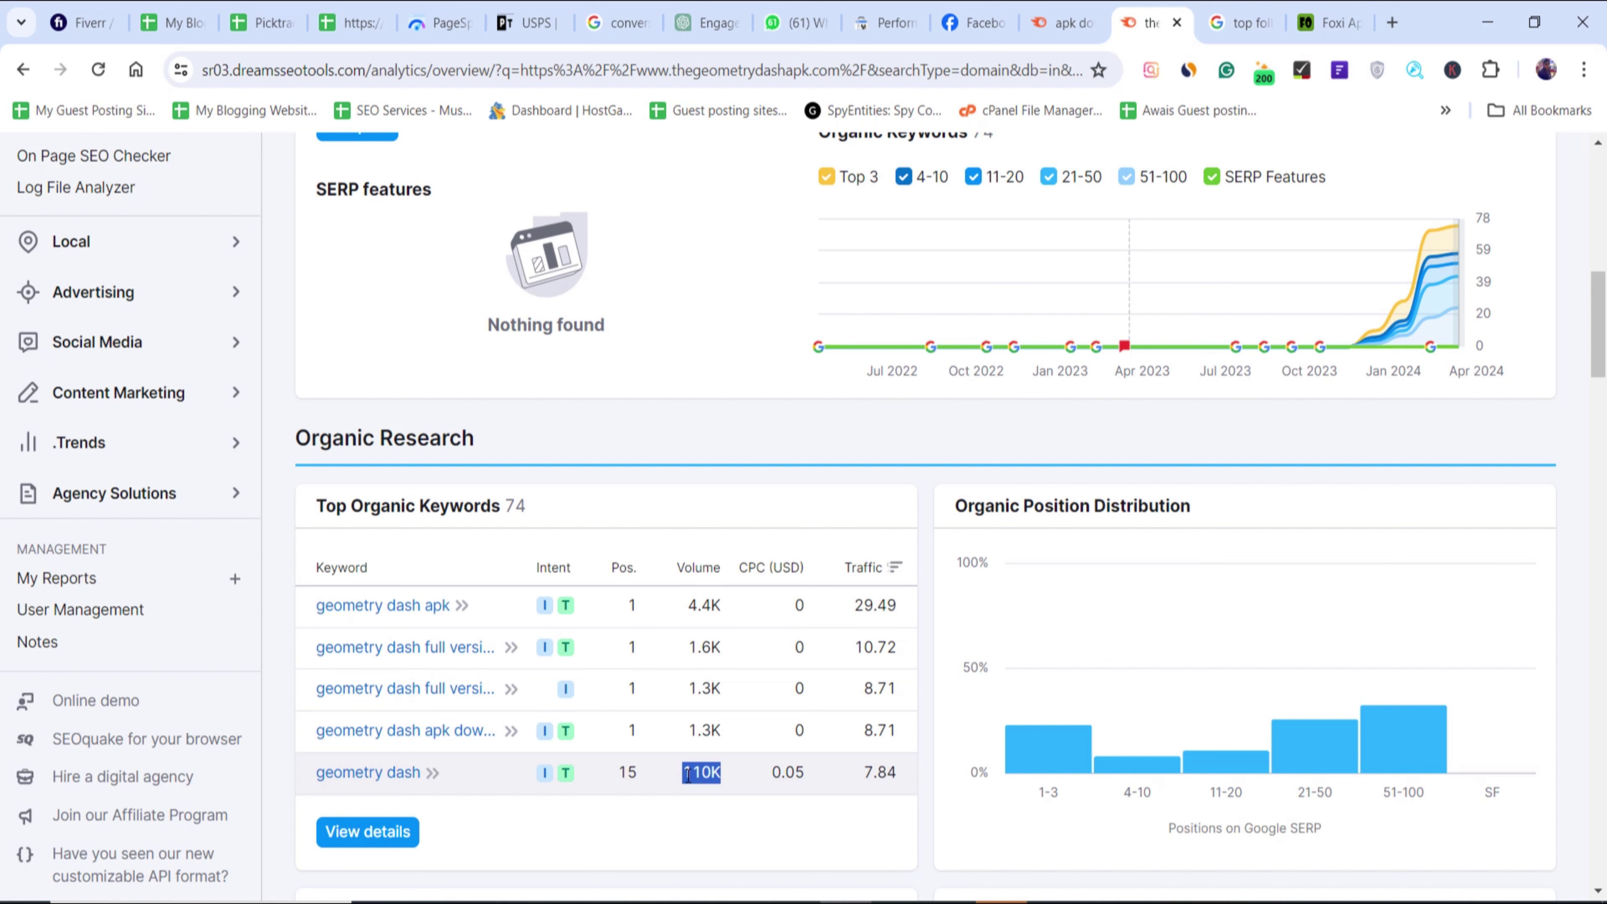
left_click(632, 771)
scroll(842, 673, "down", 7)
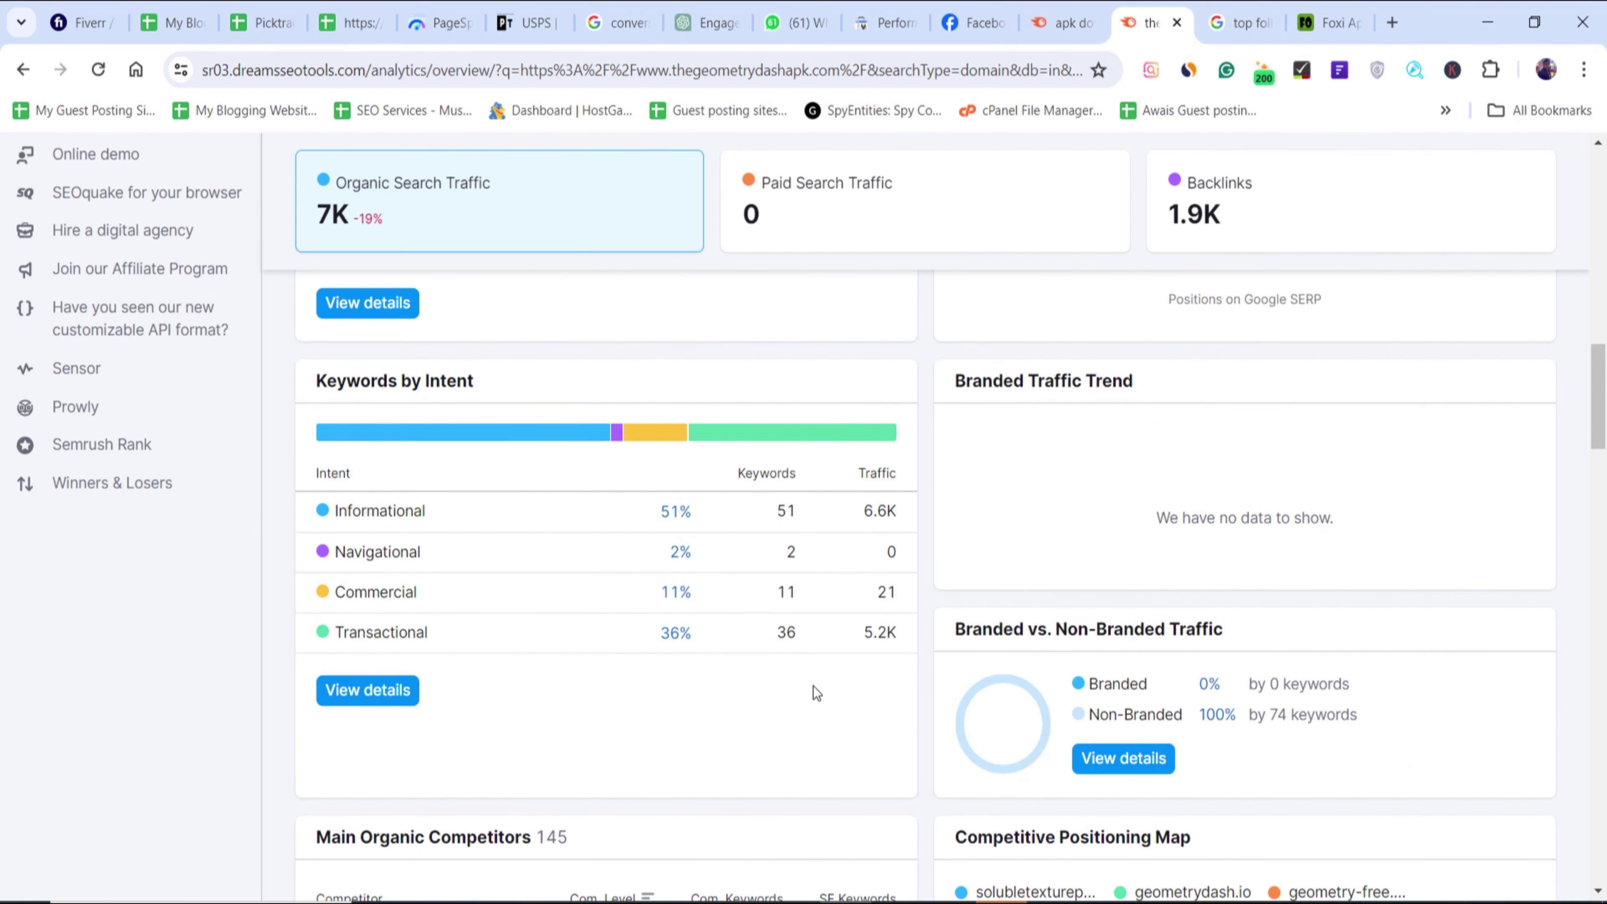
scroll(814, 686, "down", 6)
scroll(759, 686, "down", 6)
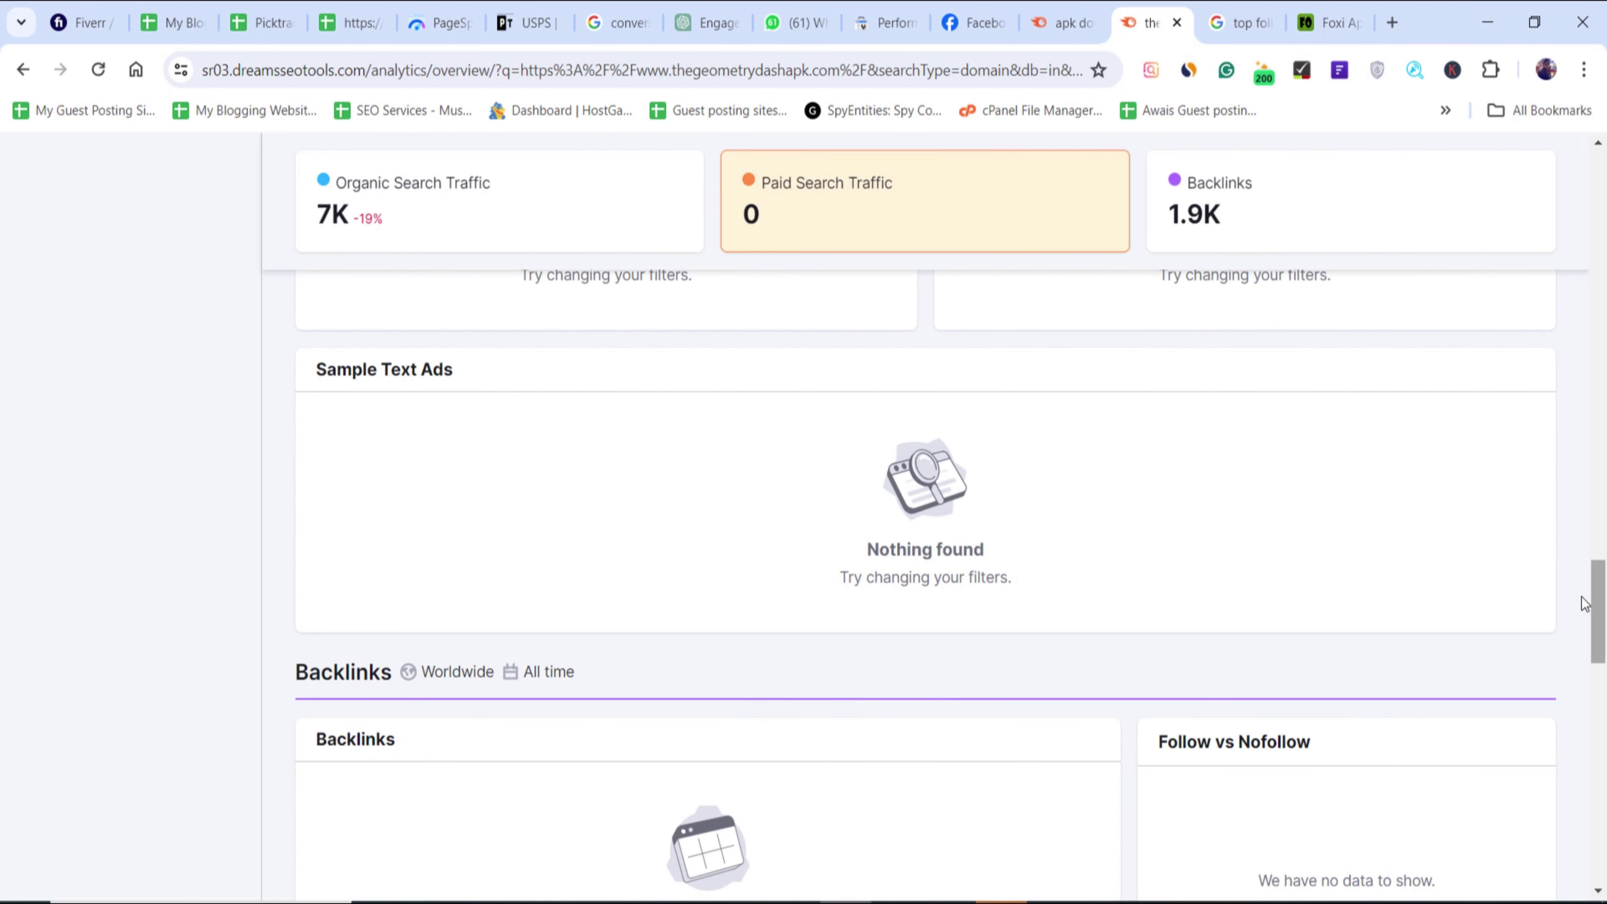
left_click_drag(1584, 603, 1604, 16)
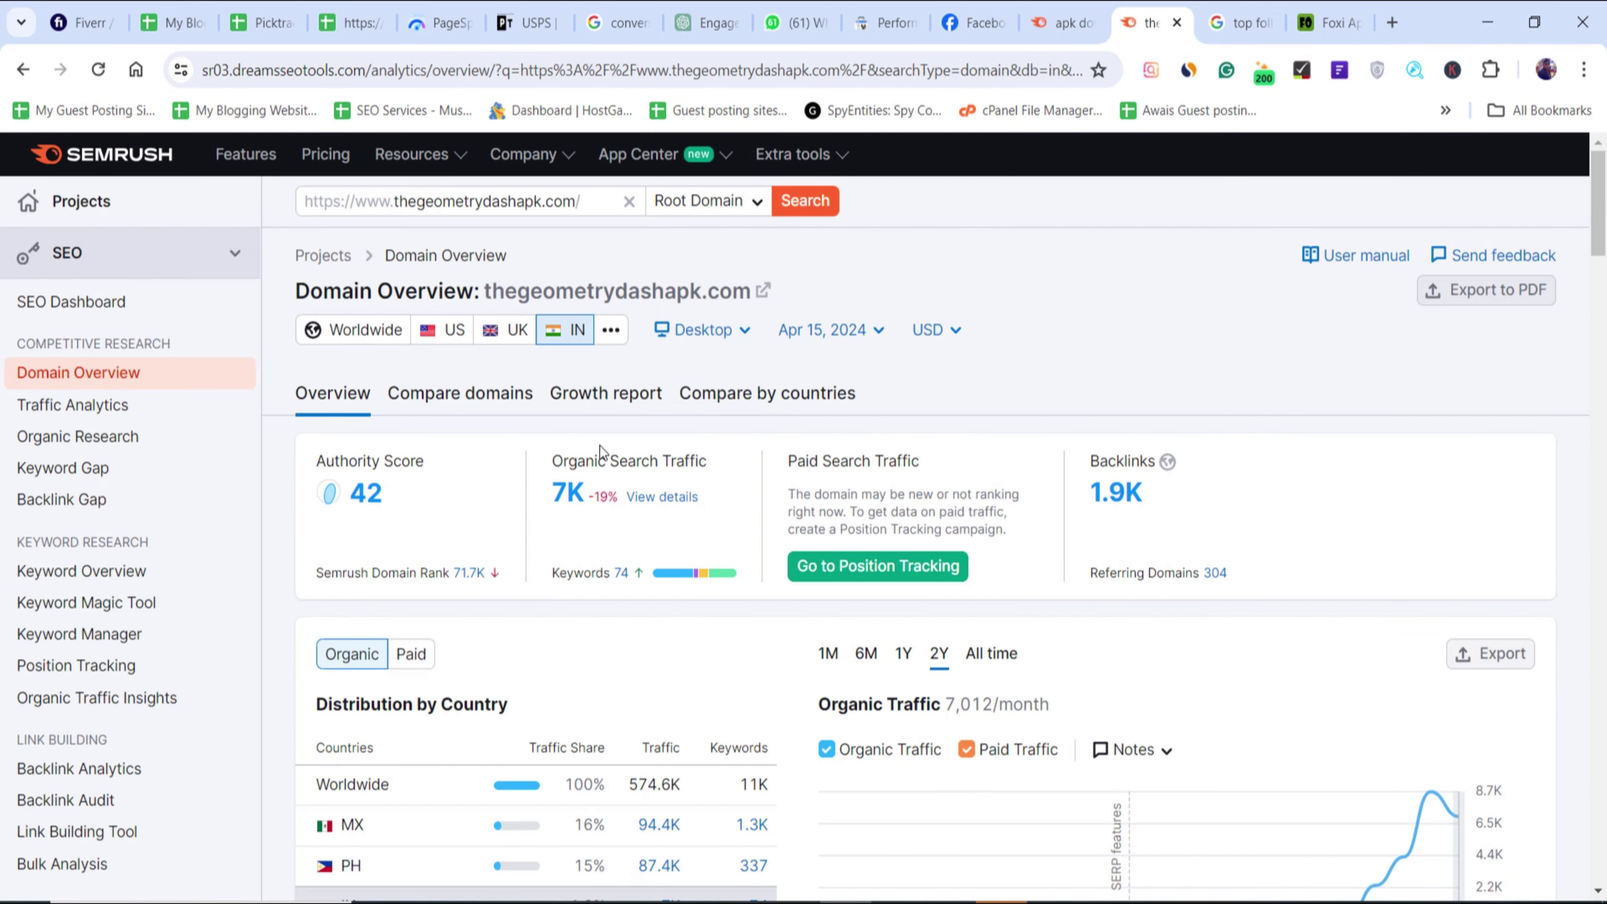
scroll(689, 463, "down", 4)
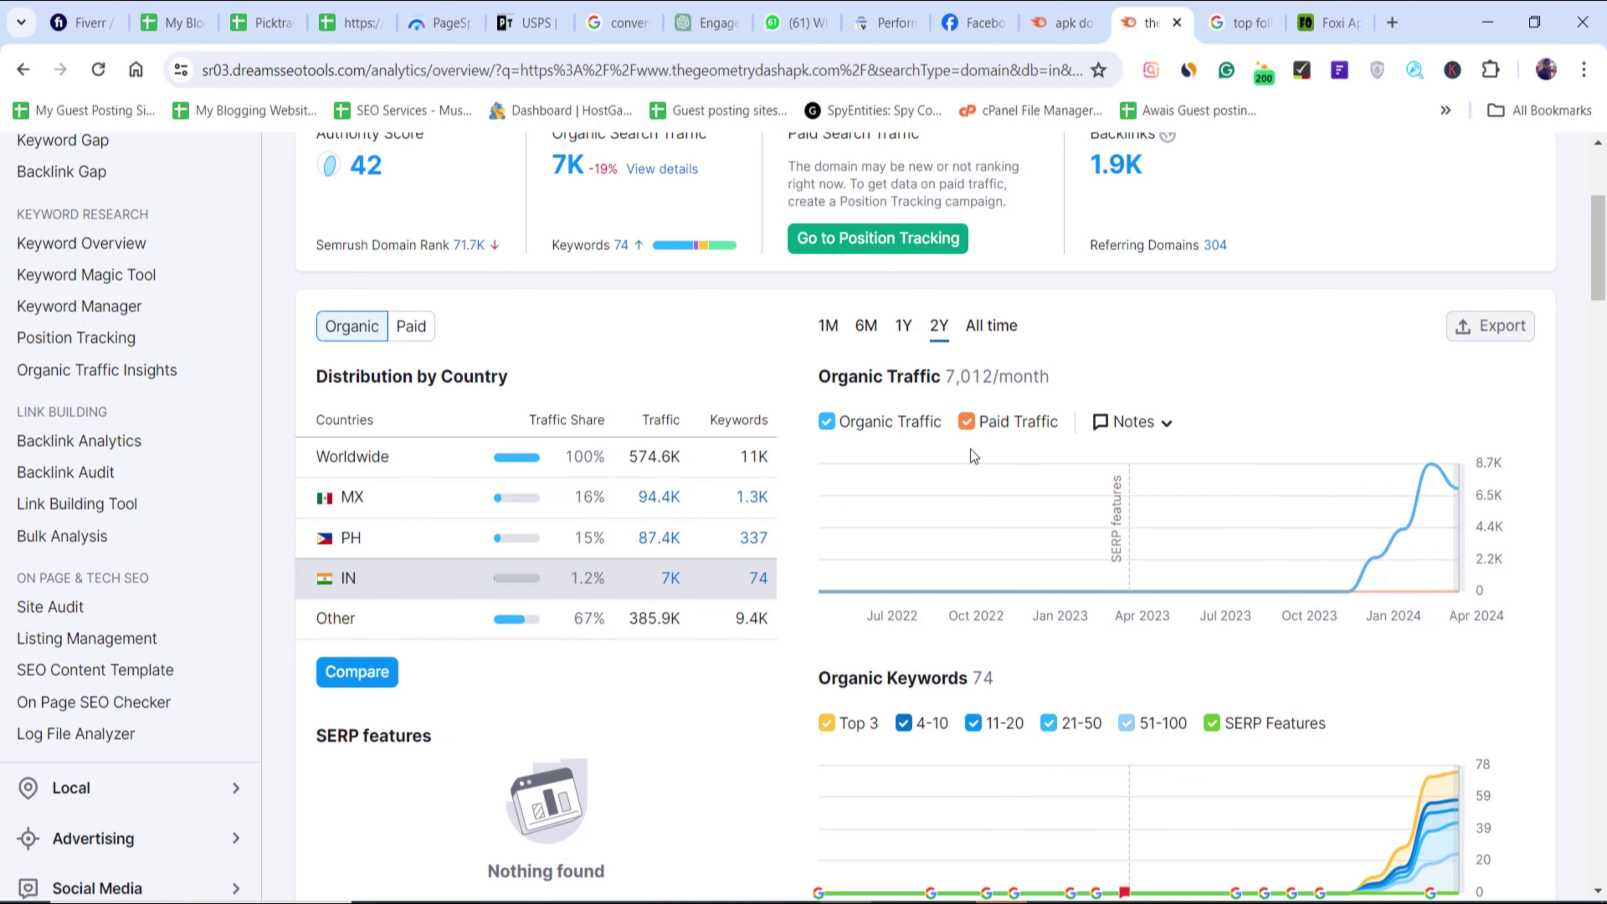
scroll(680, 462, "up", 4)
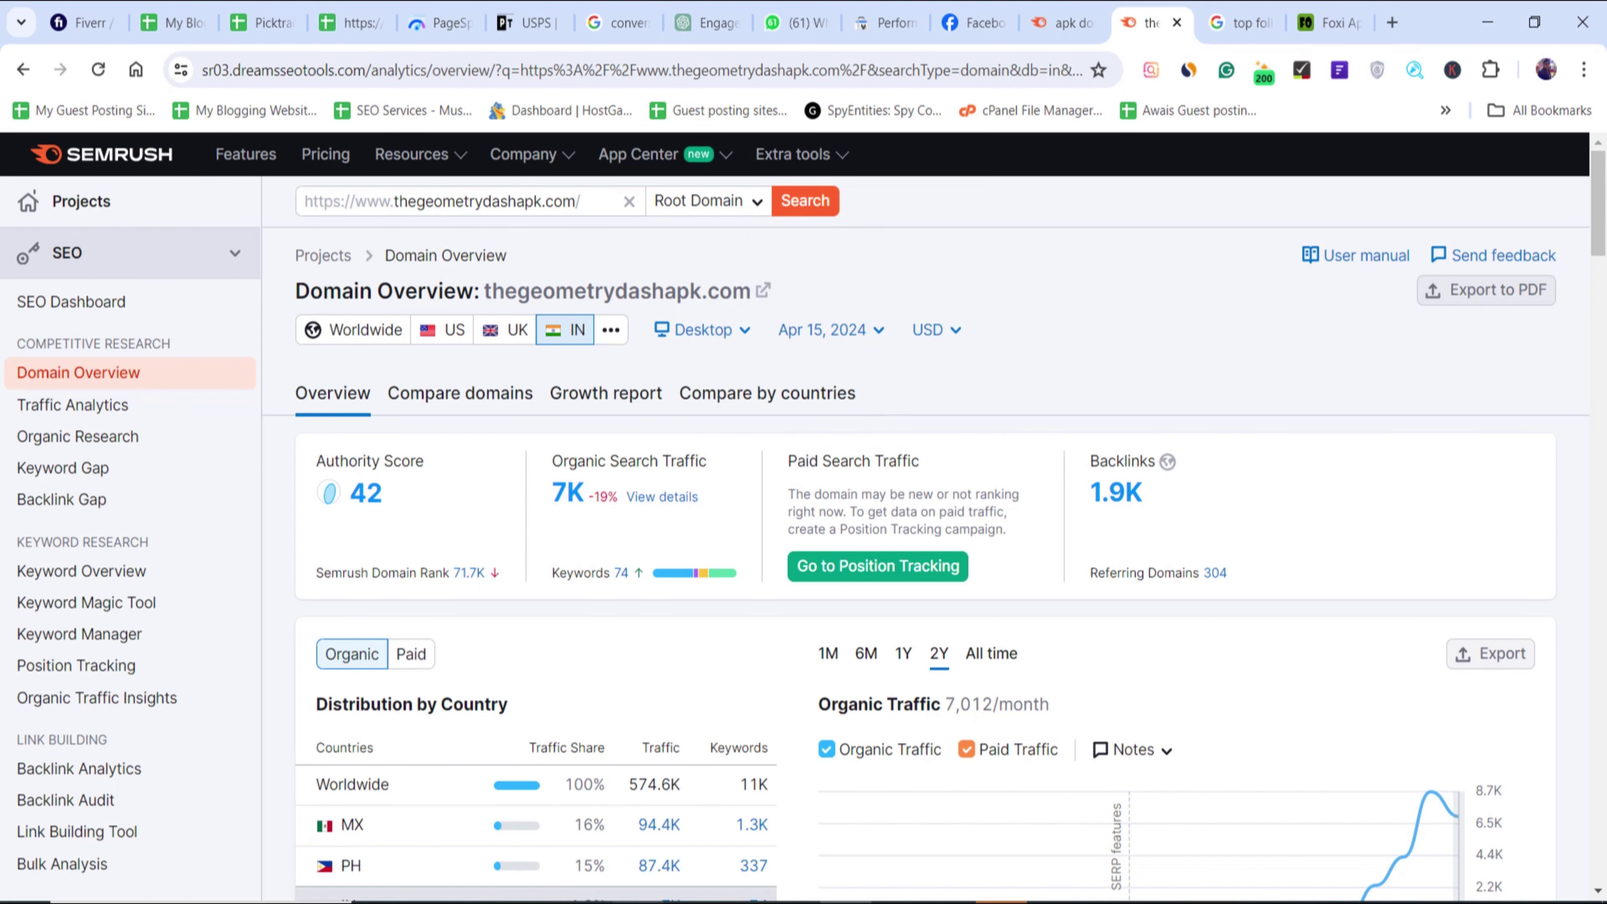
- Switch to the other Chrome window and review the Geometry Dash download page, its Google results and the ParentSquare page on Google Play
mouse_move(638, 902)
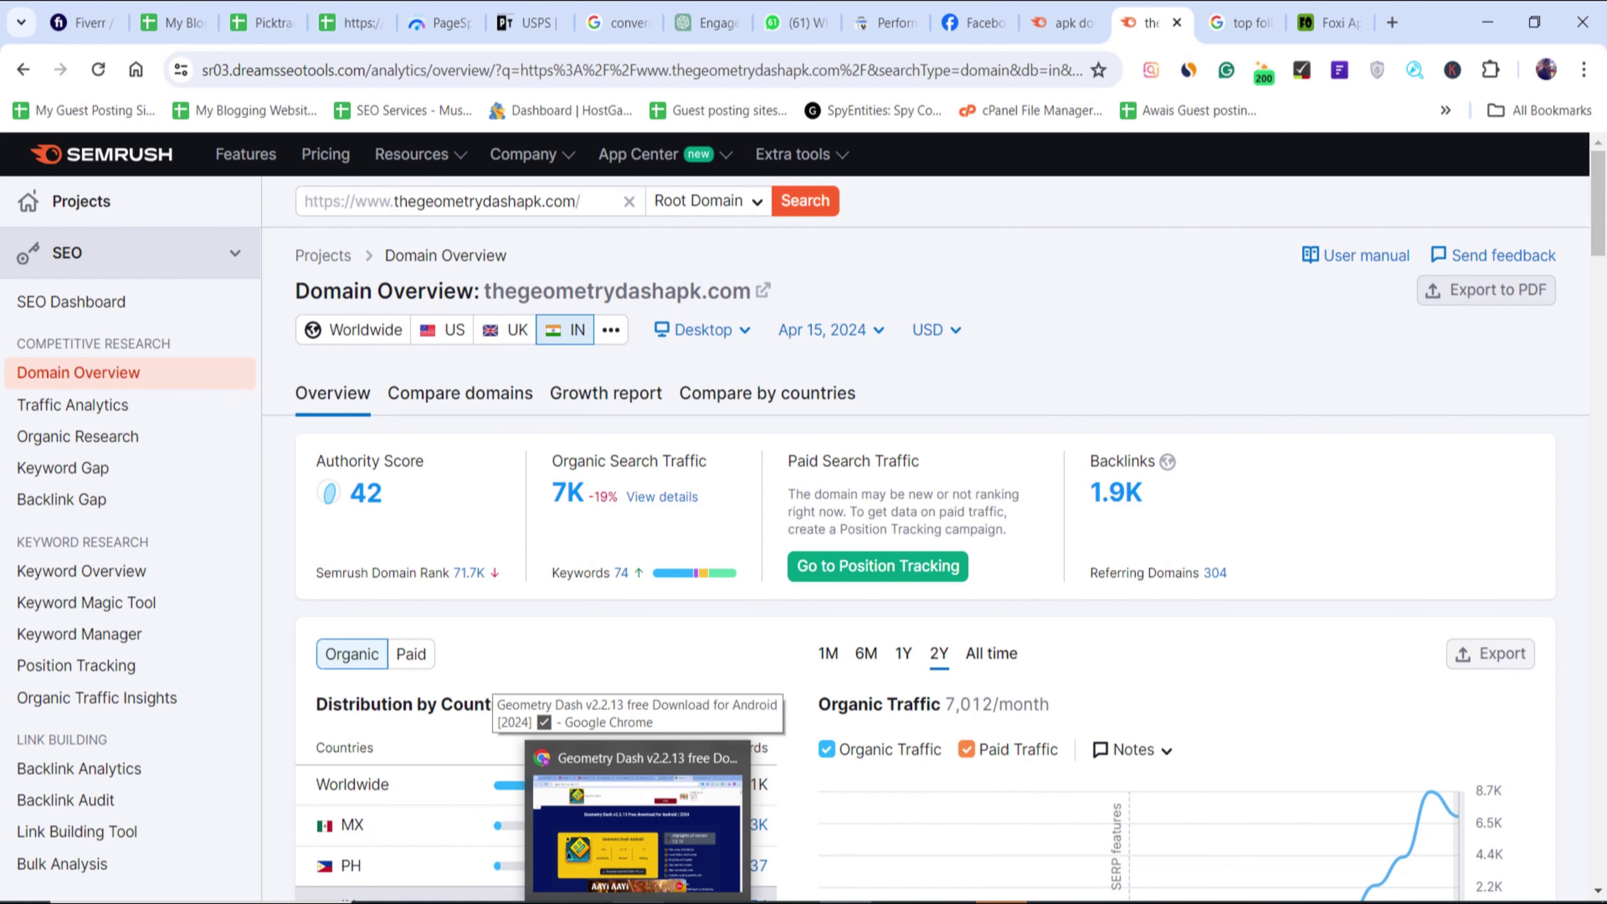
left_click(673, 772)
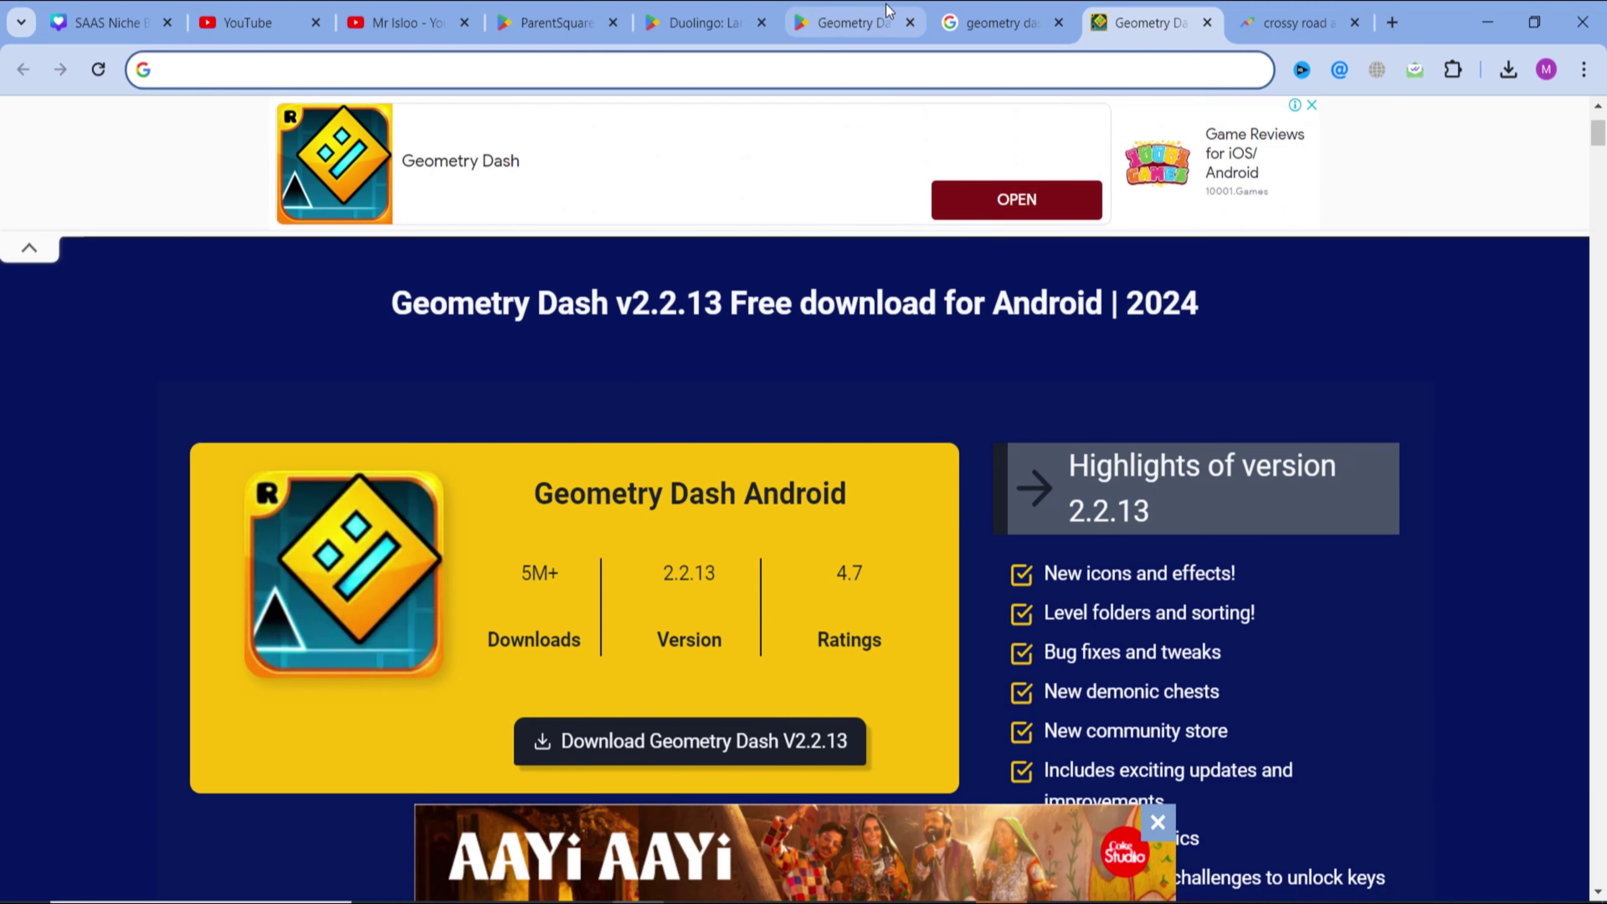
left_click(888, 16)
left_click(1037, 24)
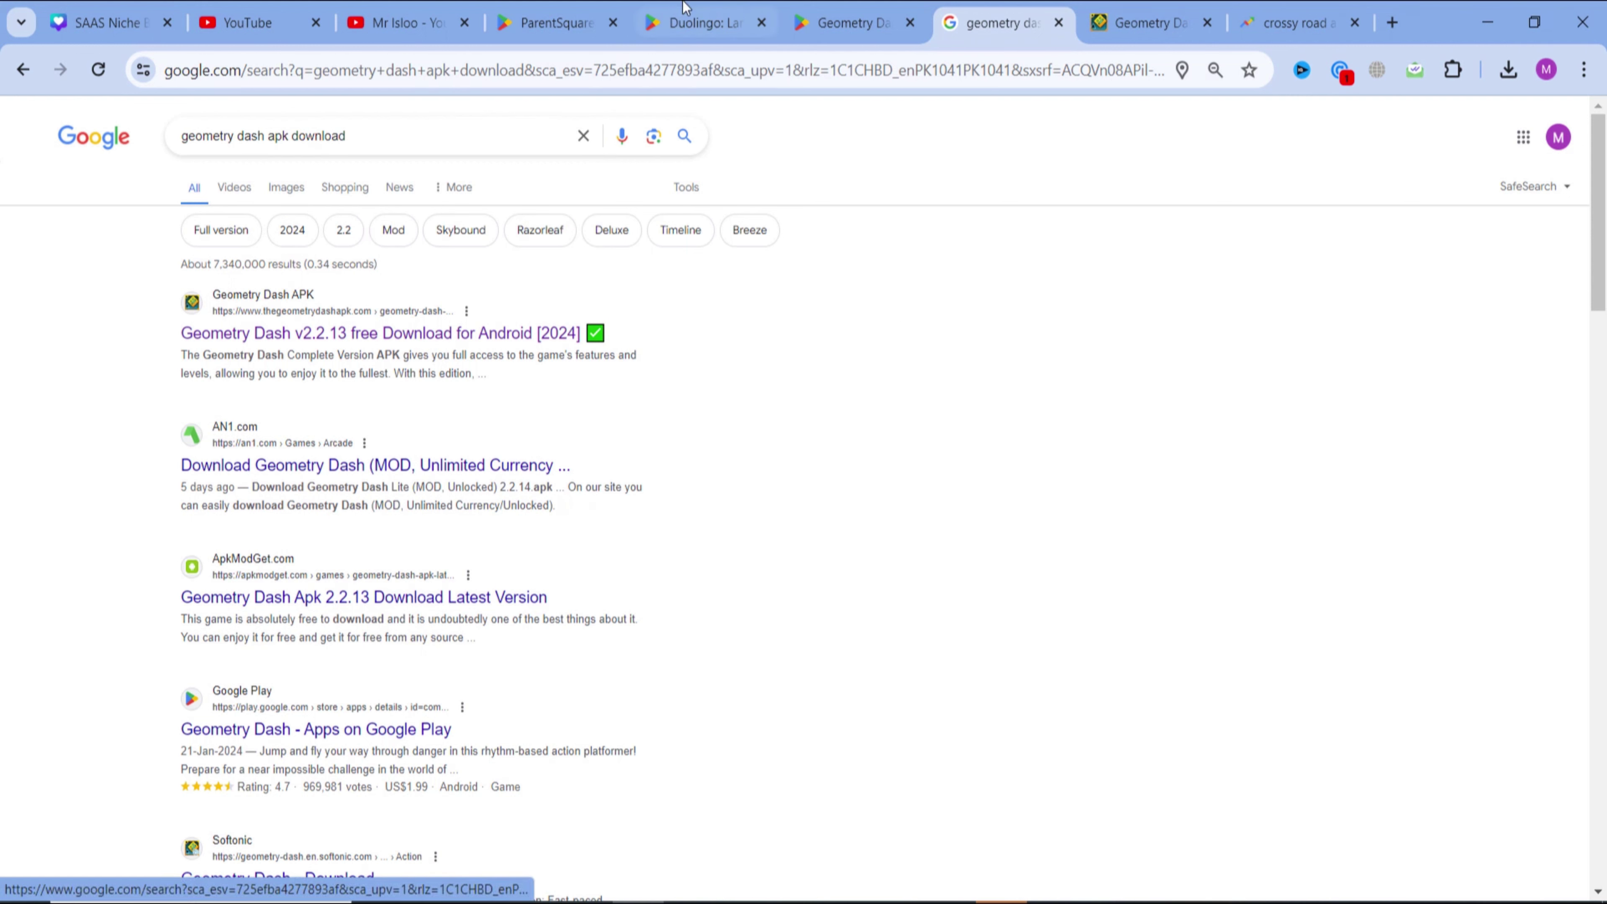
left_click(689, 23)
left_click(570, 23)
scroll(822, 443, "up", 5)
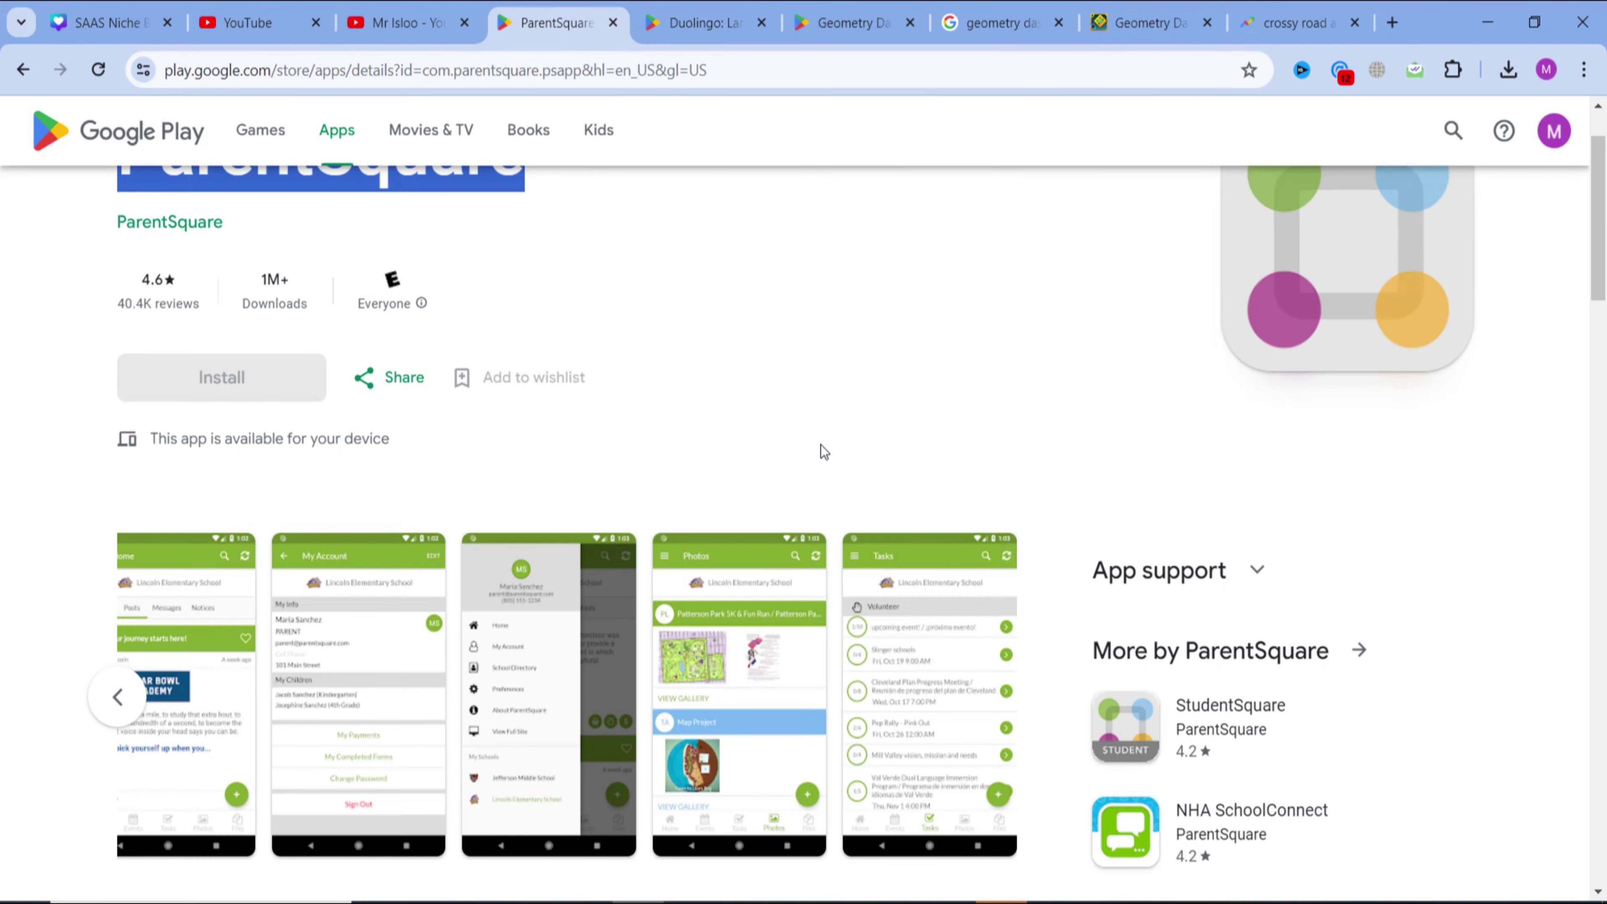
scroll(728, 463, "down", 6)
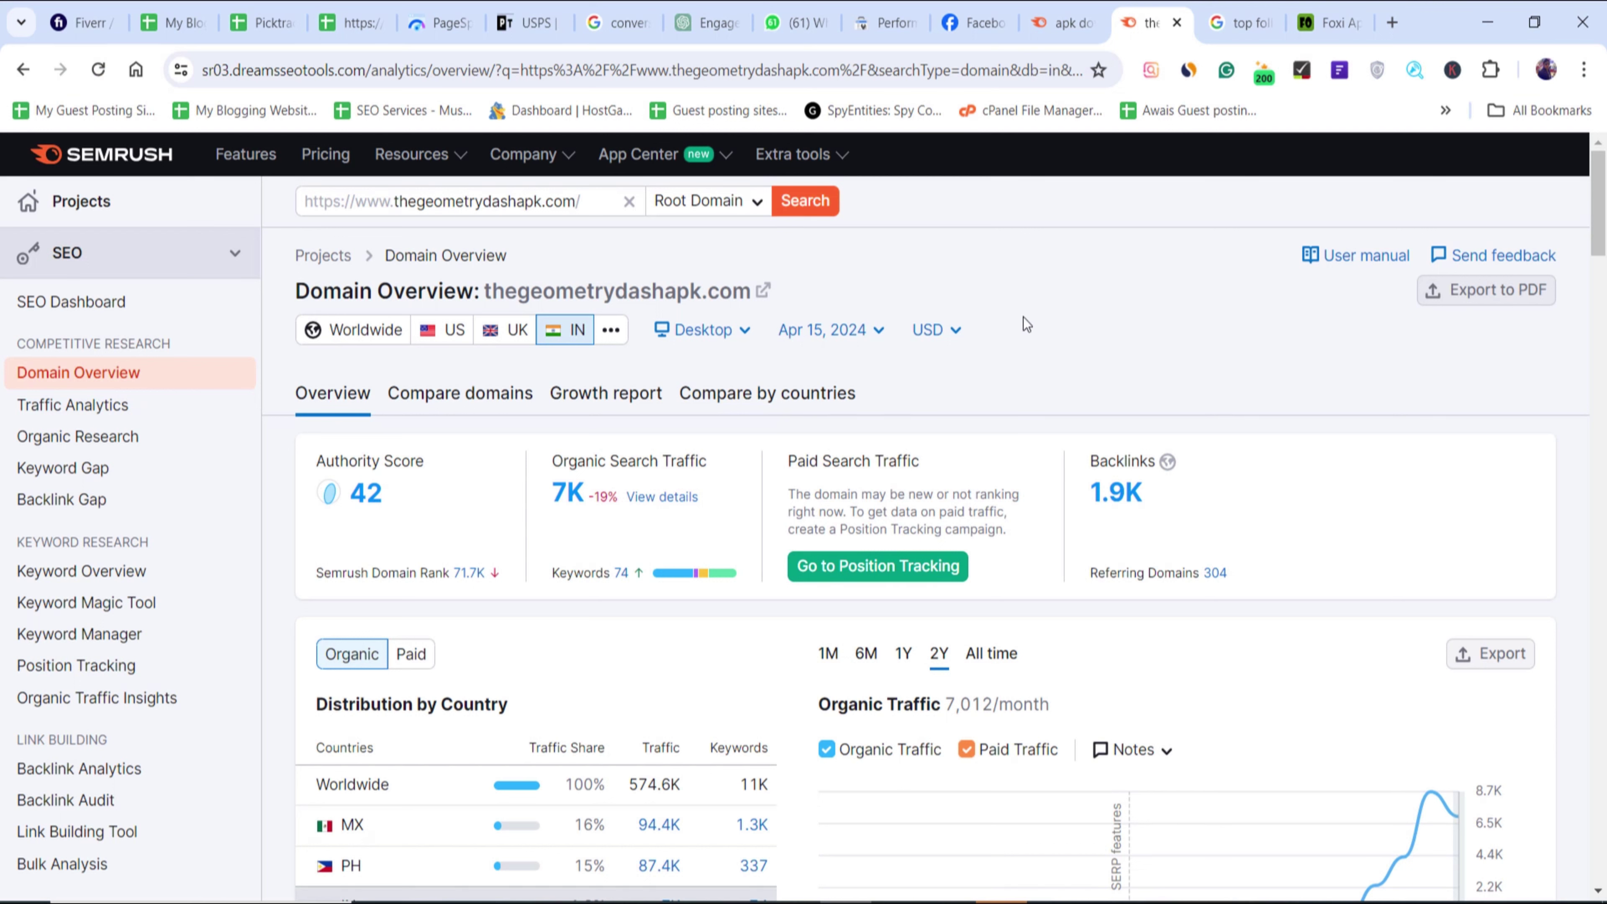
- Return to the Semrush Chrome window and check the Google results for "top follow apk download" before going back to the Domain Overview
left_click(1241, 13)
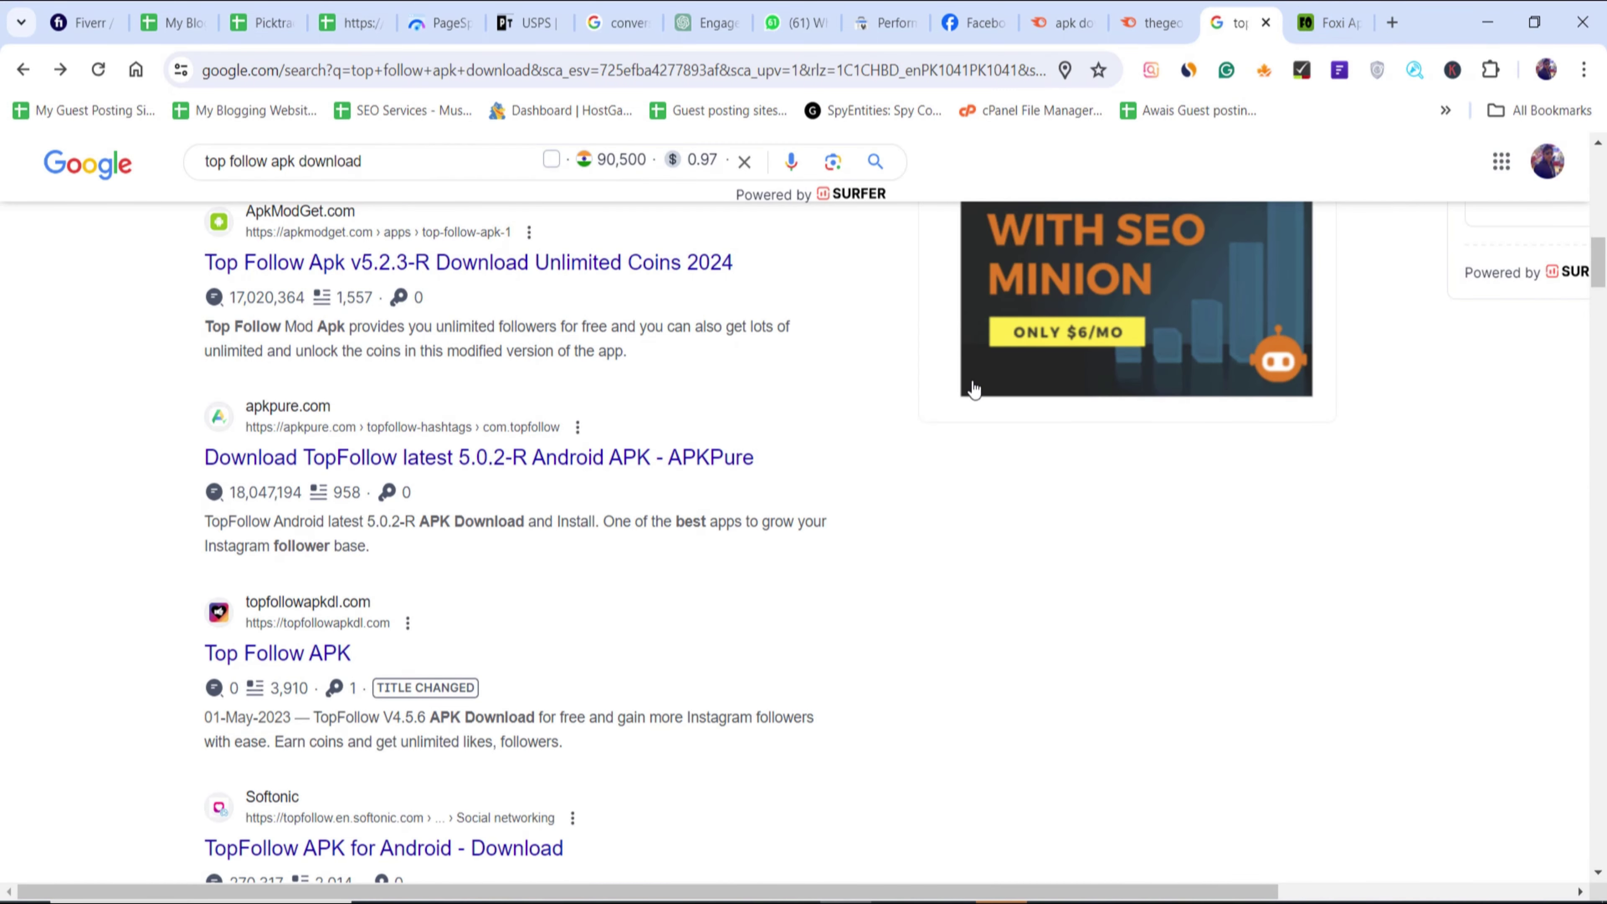
scroll(951, 376, "up", 5)
left_click(1153, 22)
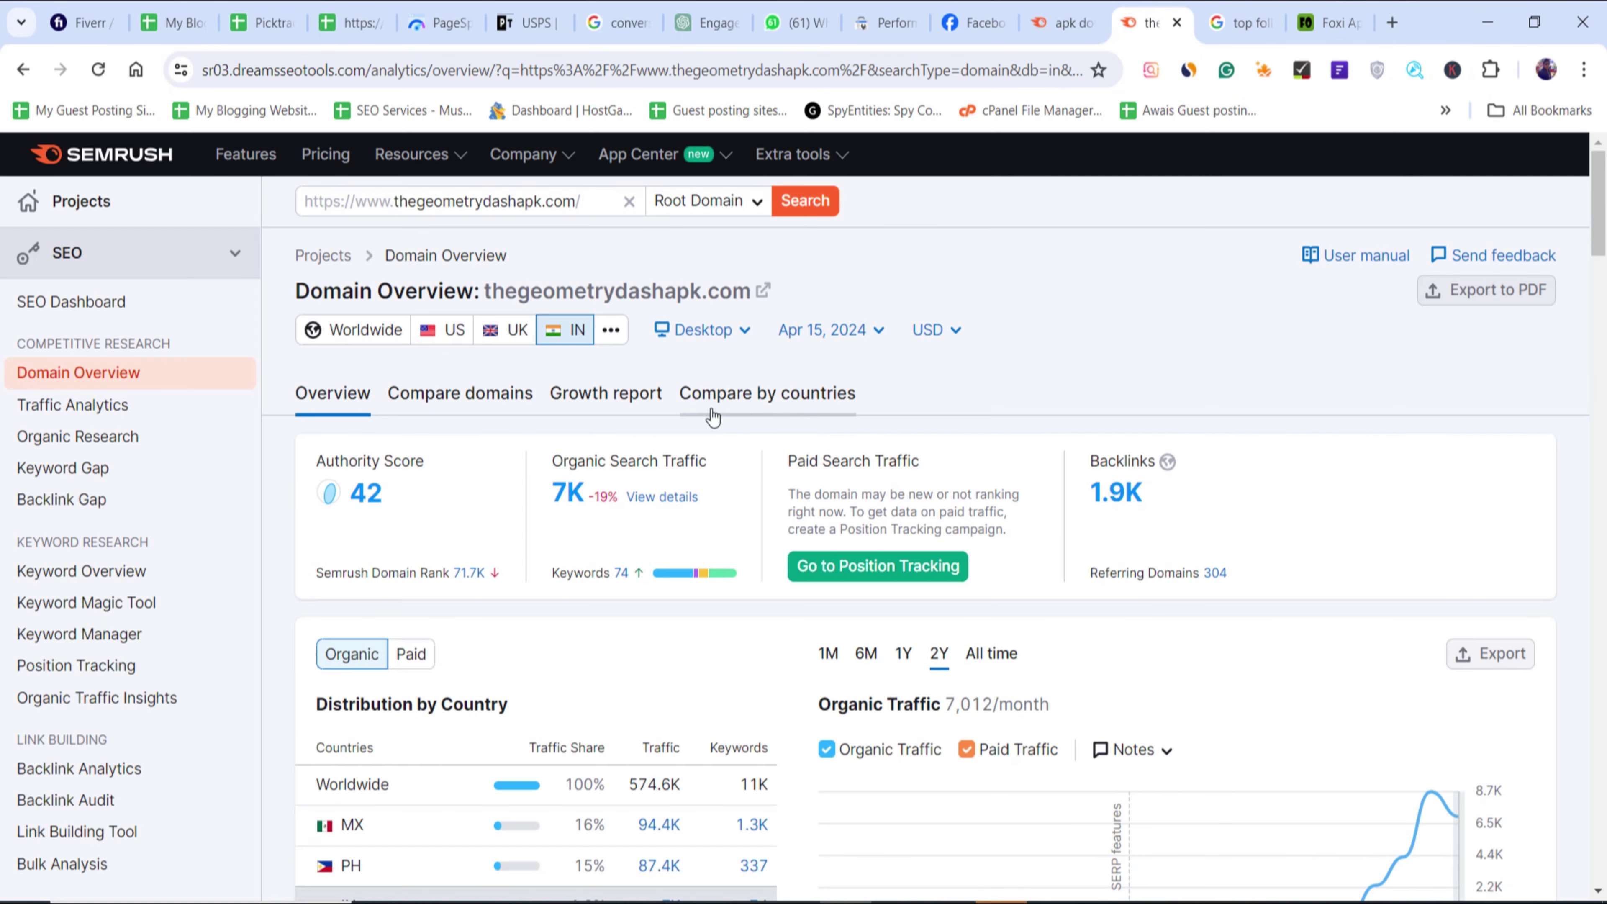
- Examine the very easy "apk download" keywords for India in the Keyword Magic Tool, including keyword total, average difficulty and search volumes
left_click(1063, 22)
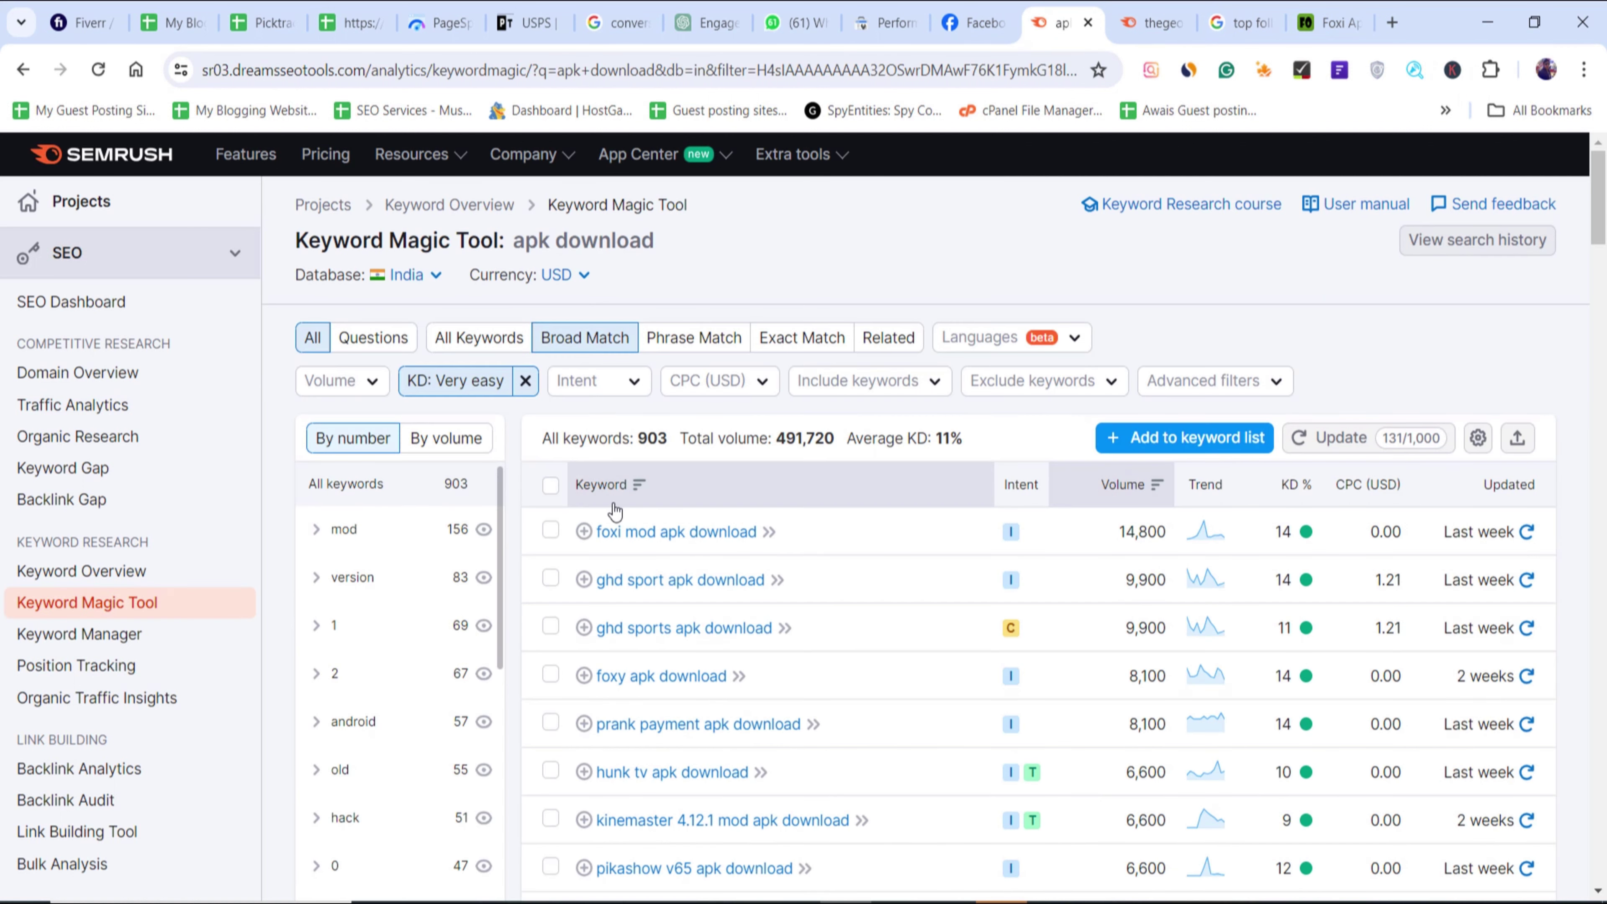
left_click_drag(632, 437, 667, 438)
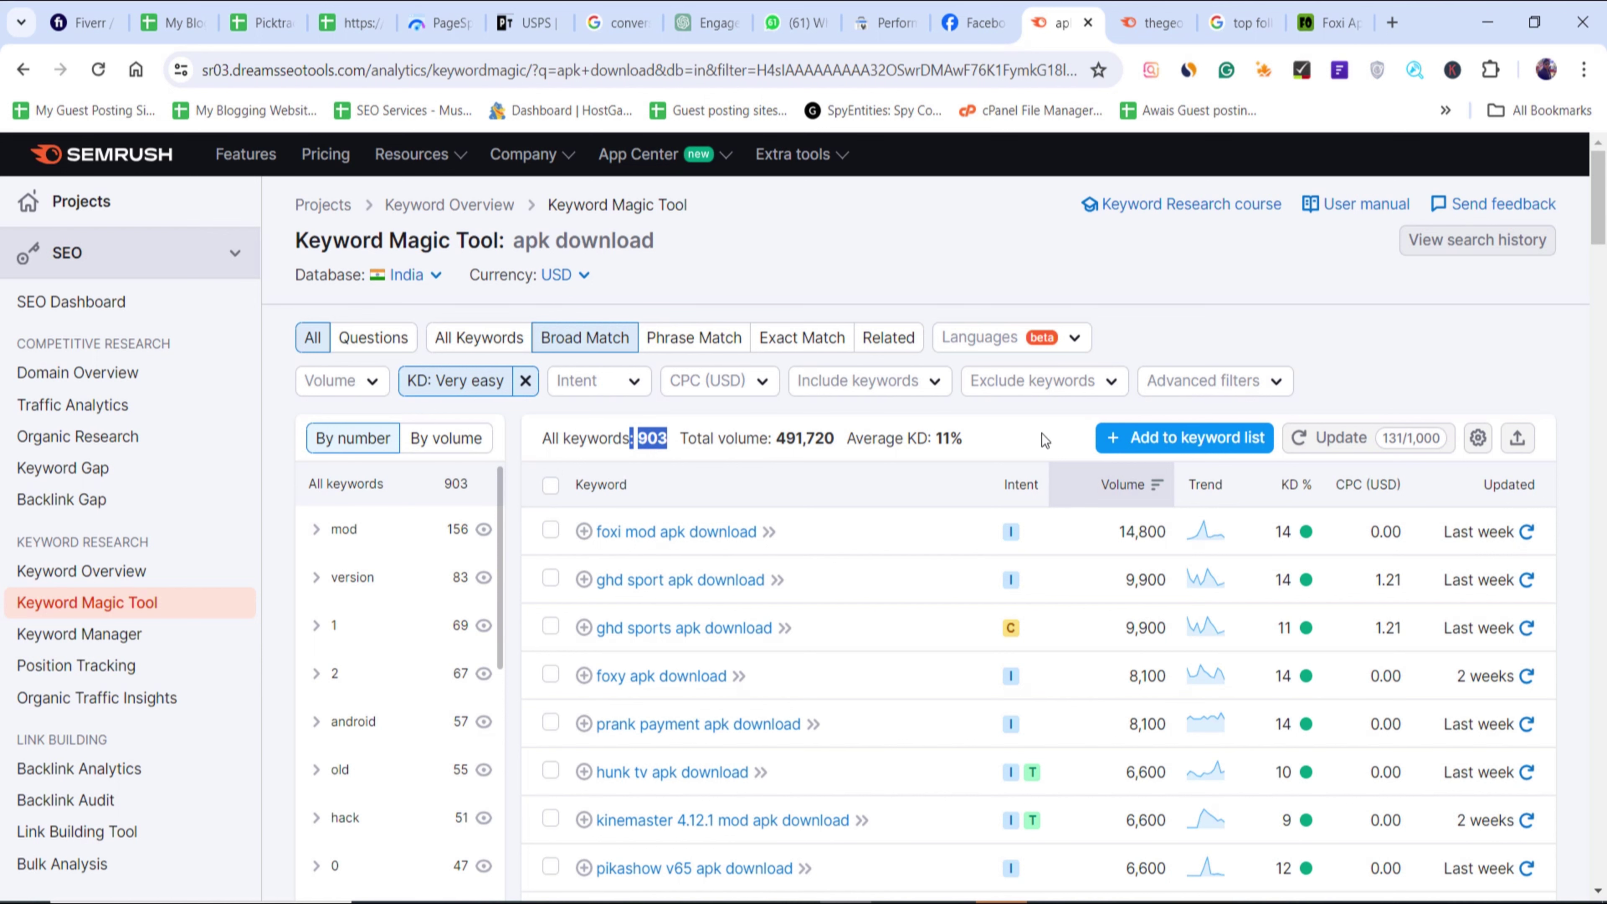
left_click(1012, 438)
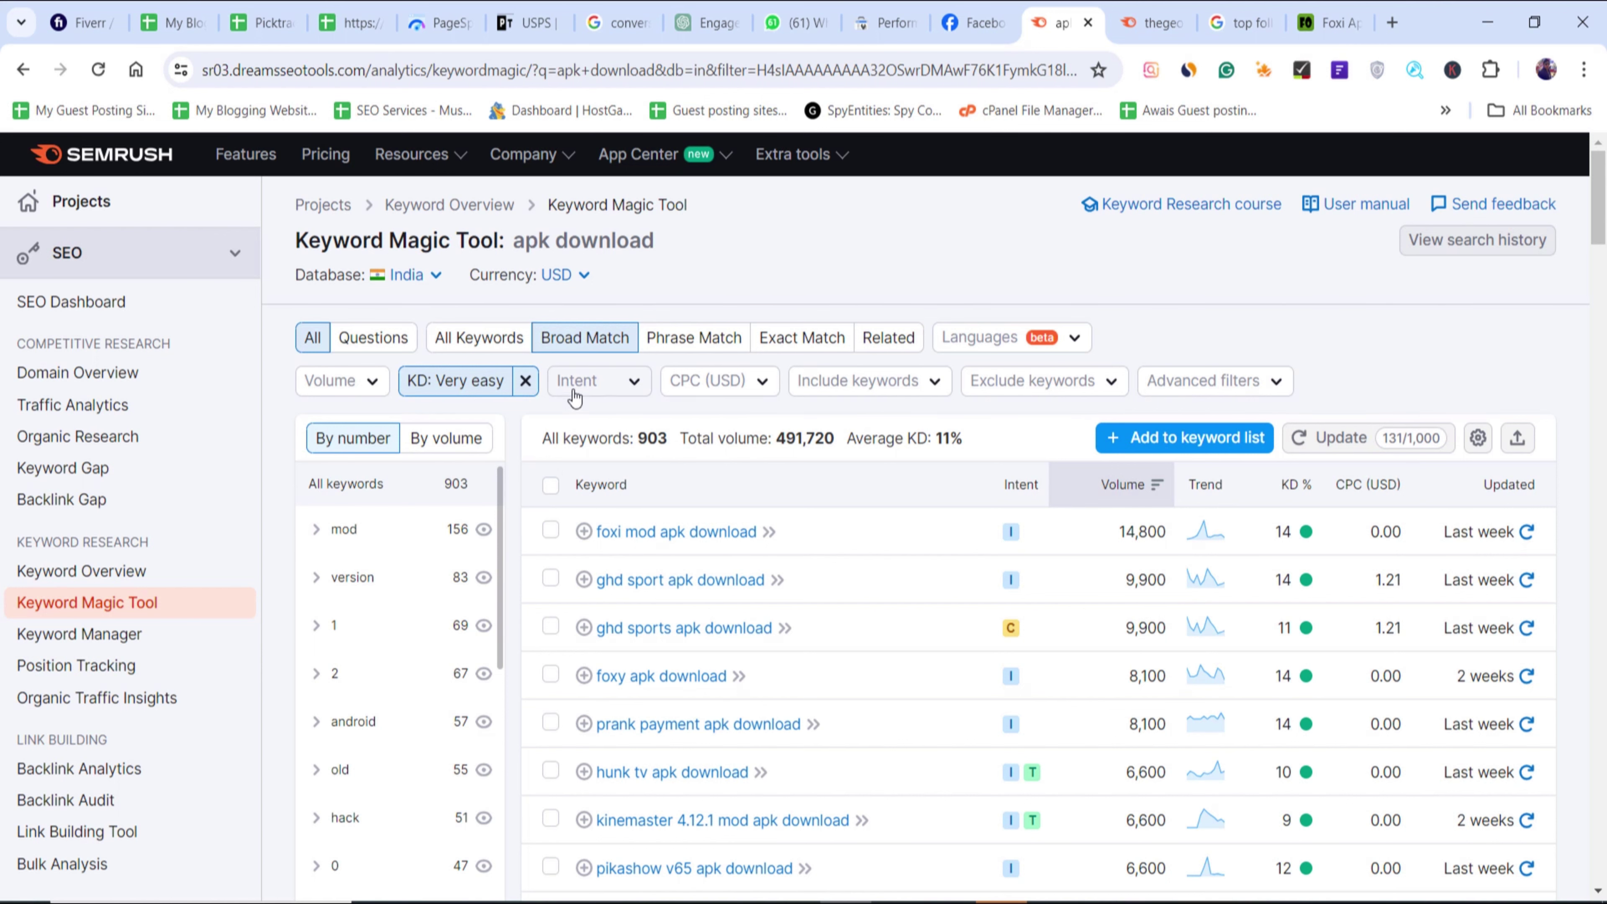
left_click_drag(983, 437, 925, 438)
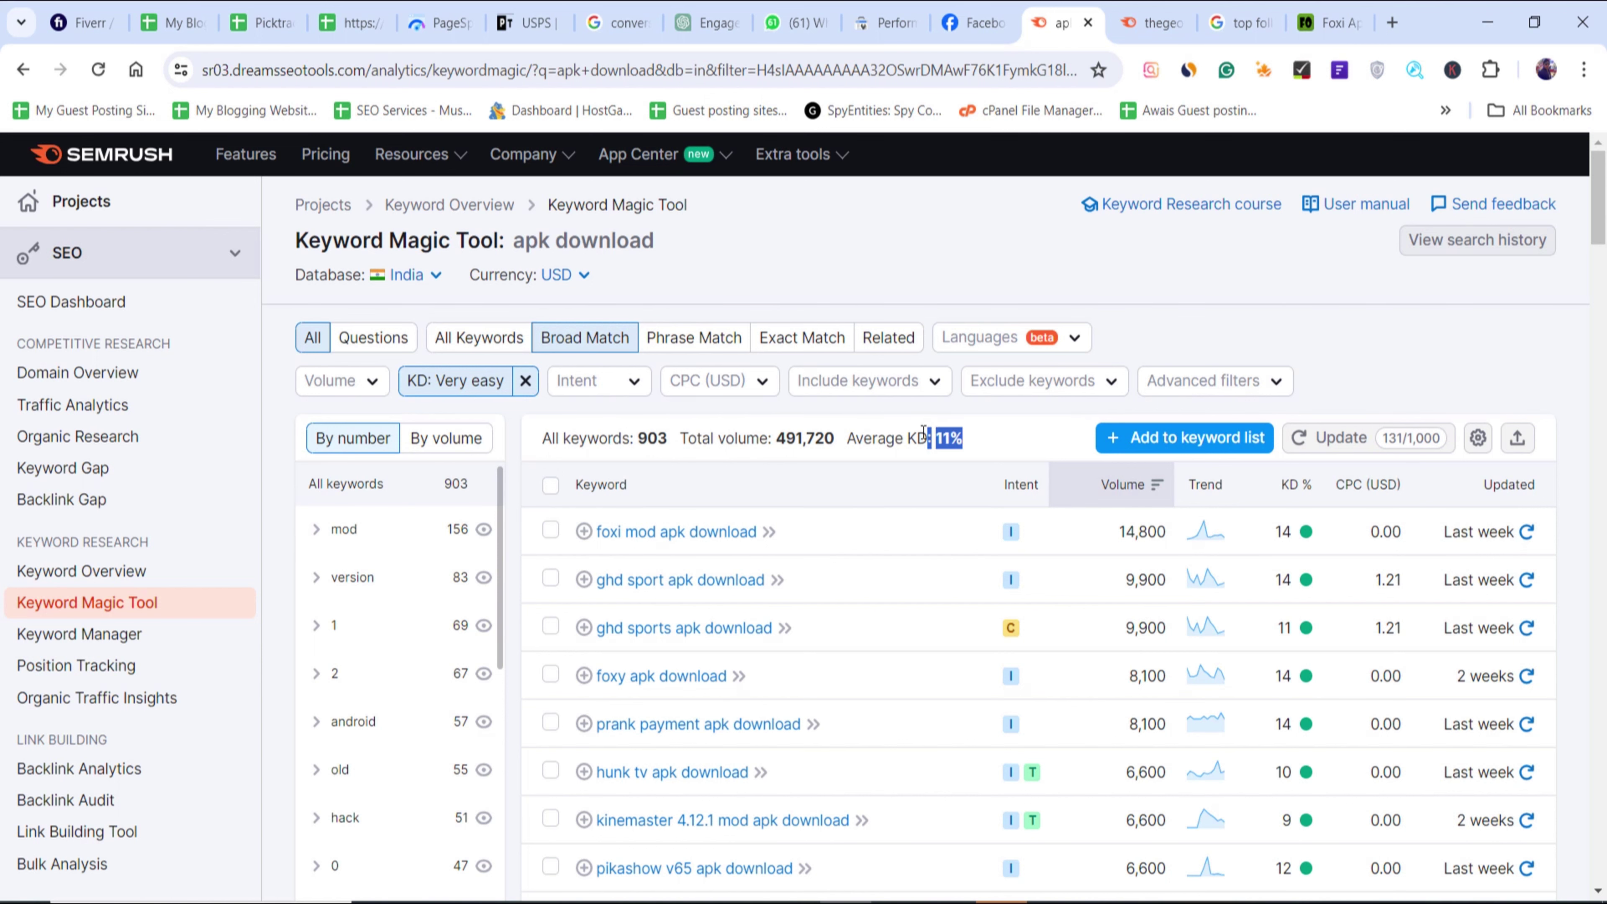
scroll(1051, 602, "down", 7)
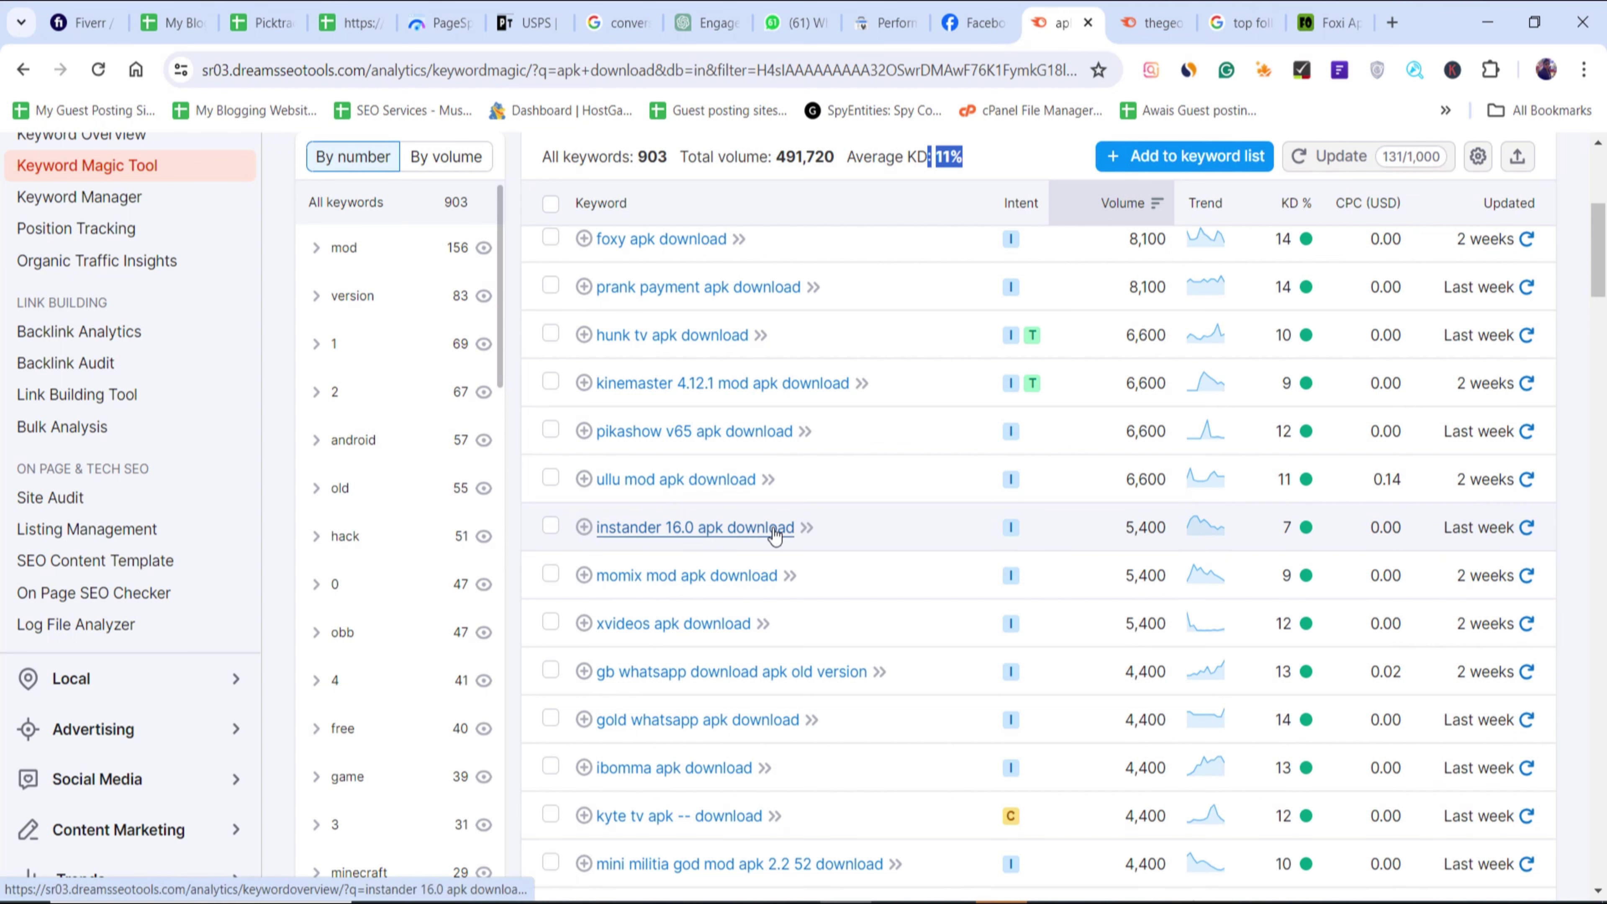
scroll(771, 531, "down", 5)
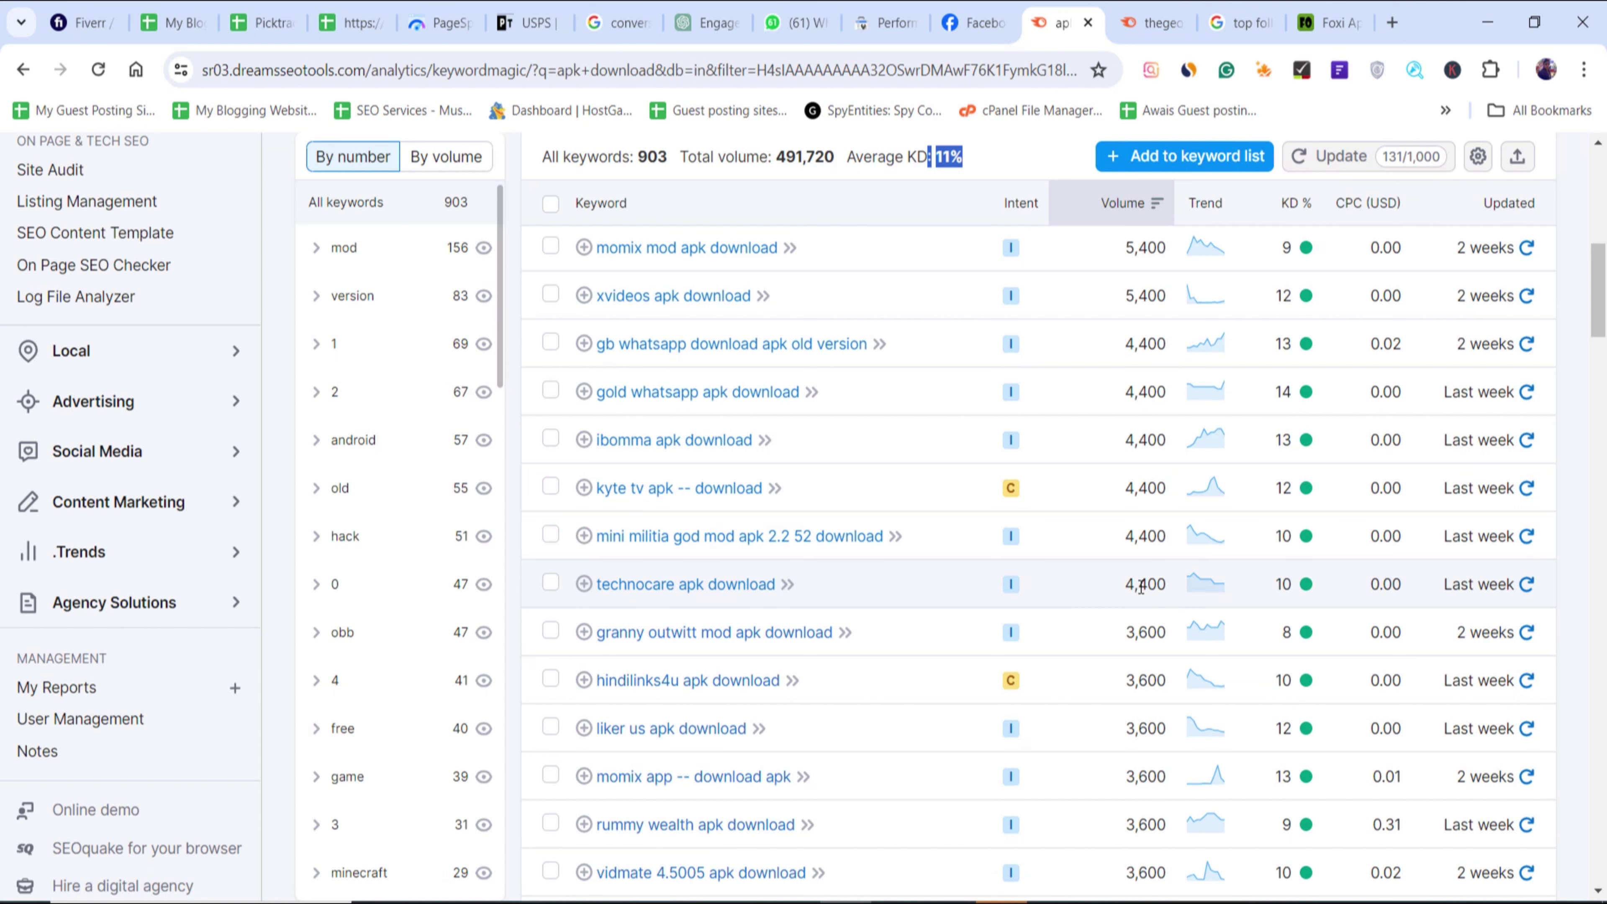
scroll(926, 619, "down", 12)
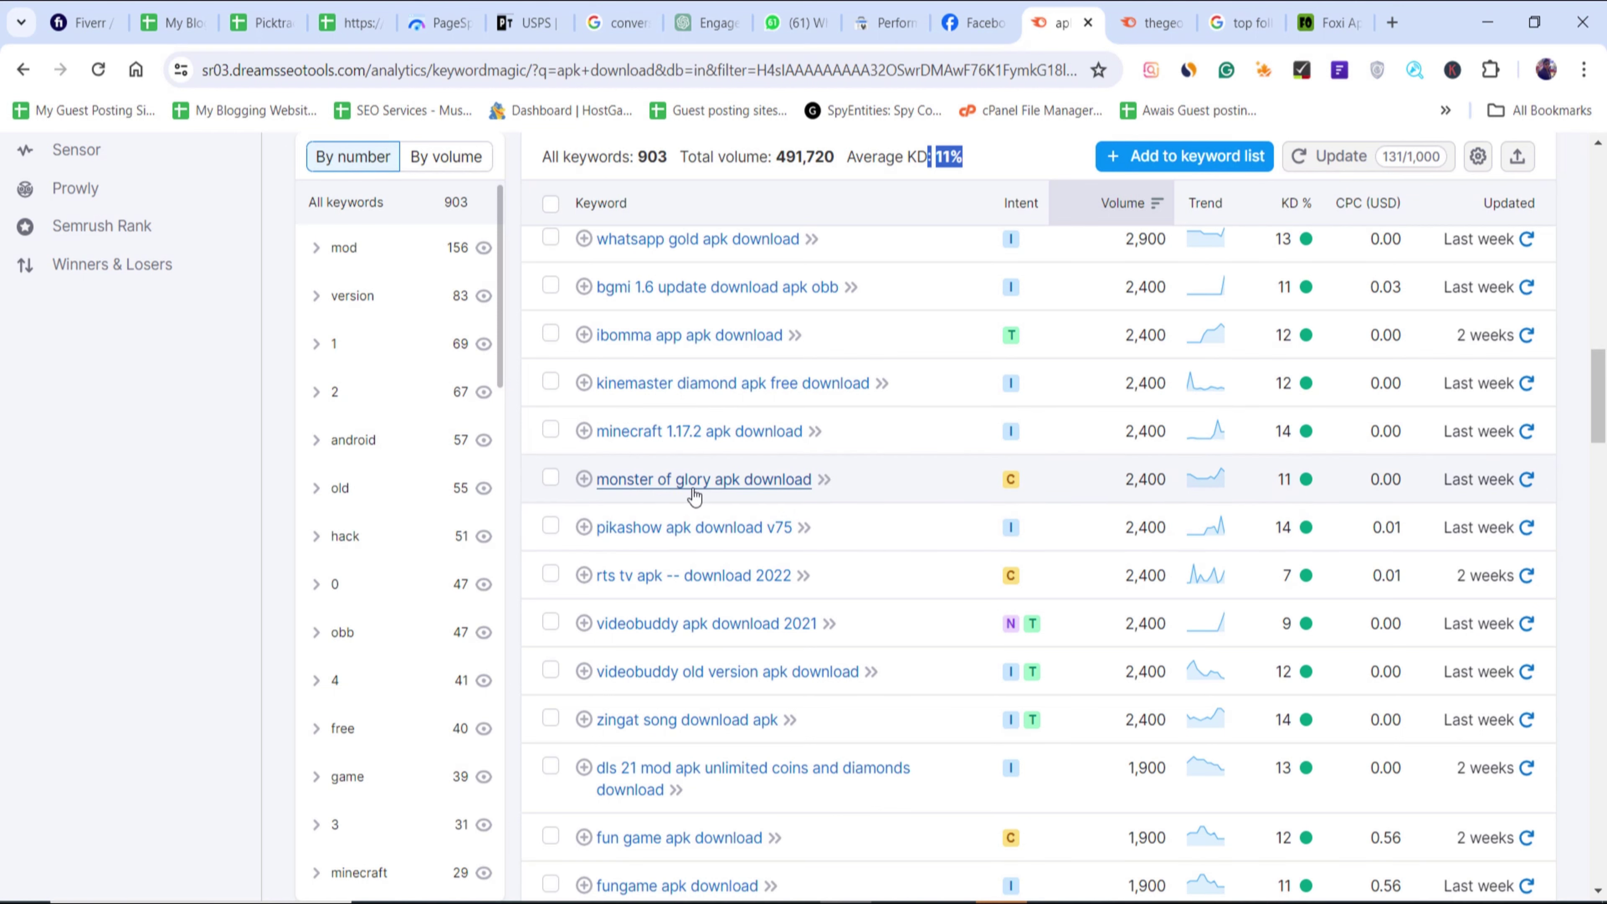
scroll(796, 549, "down", 10)
scroll(746, 639, "down", 15)
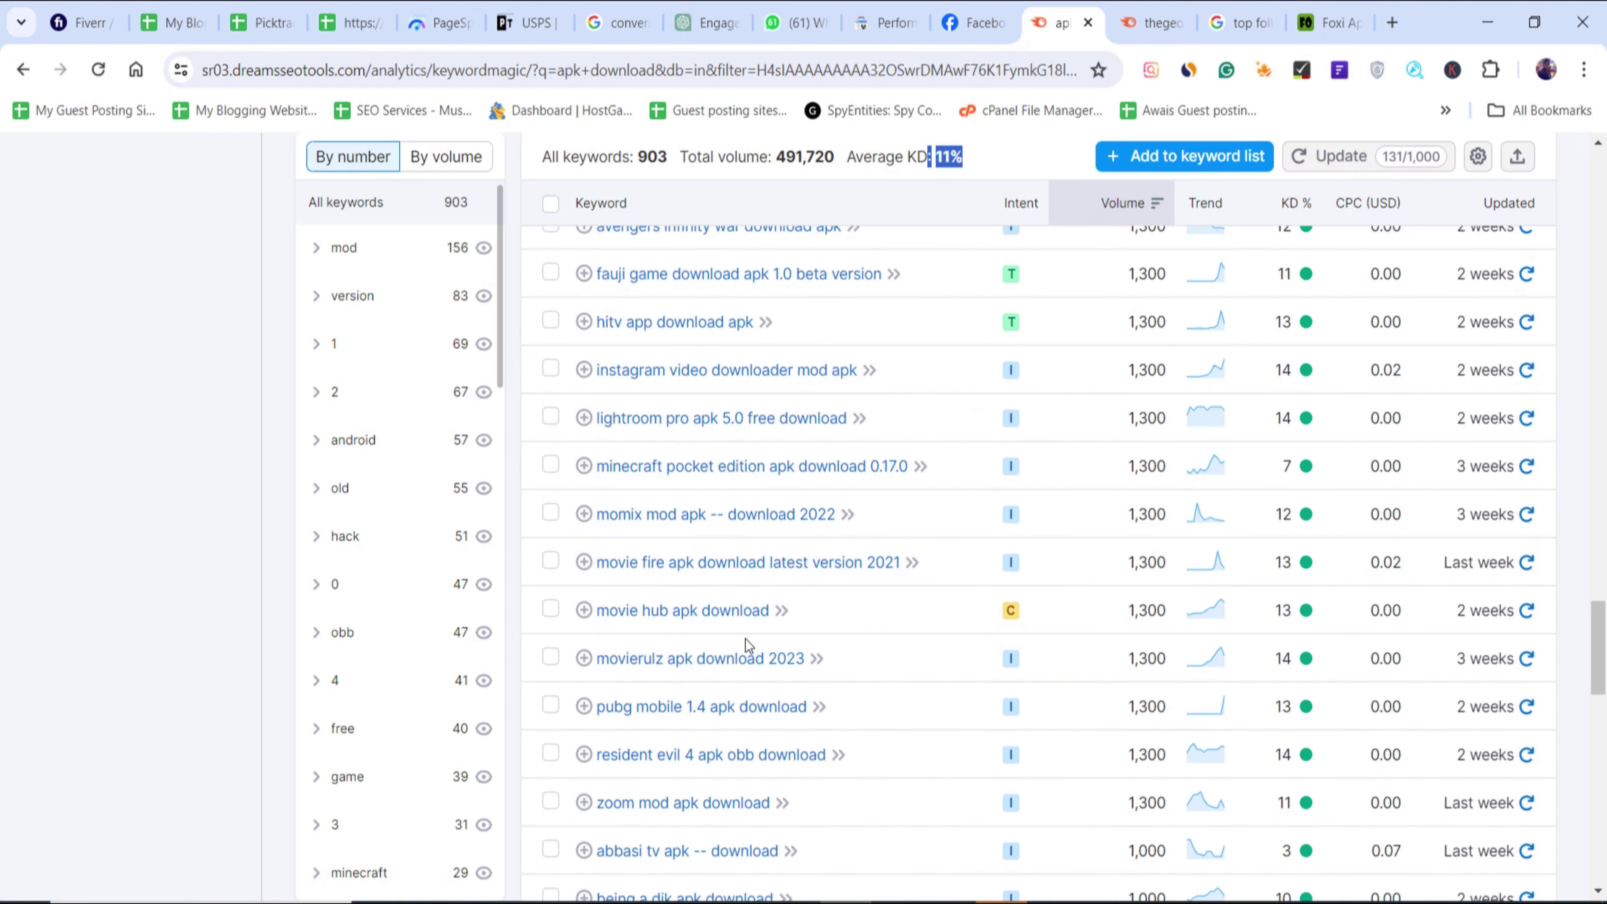
scroll(746, 638, "up", 5)
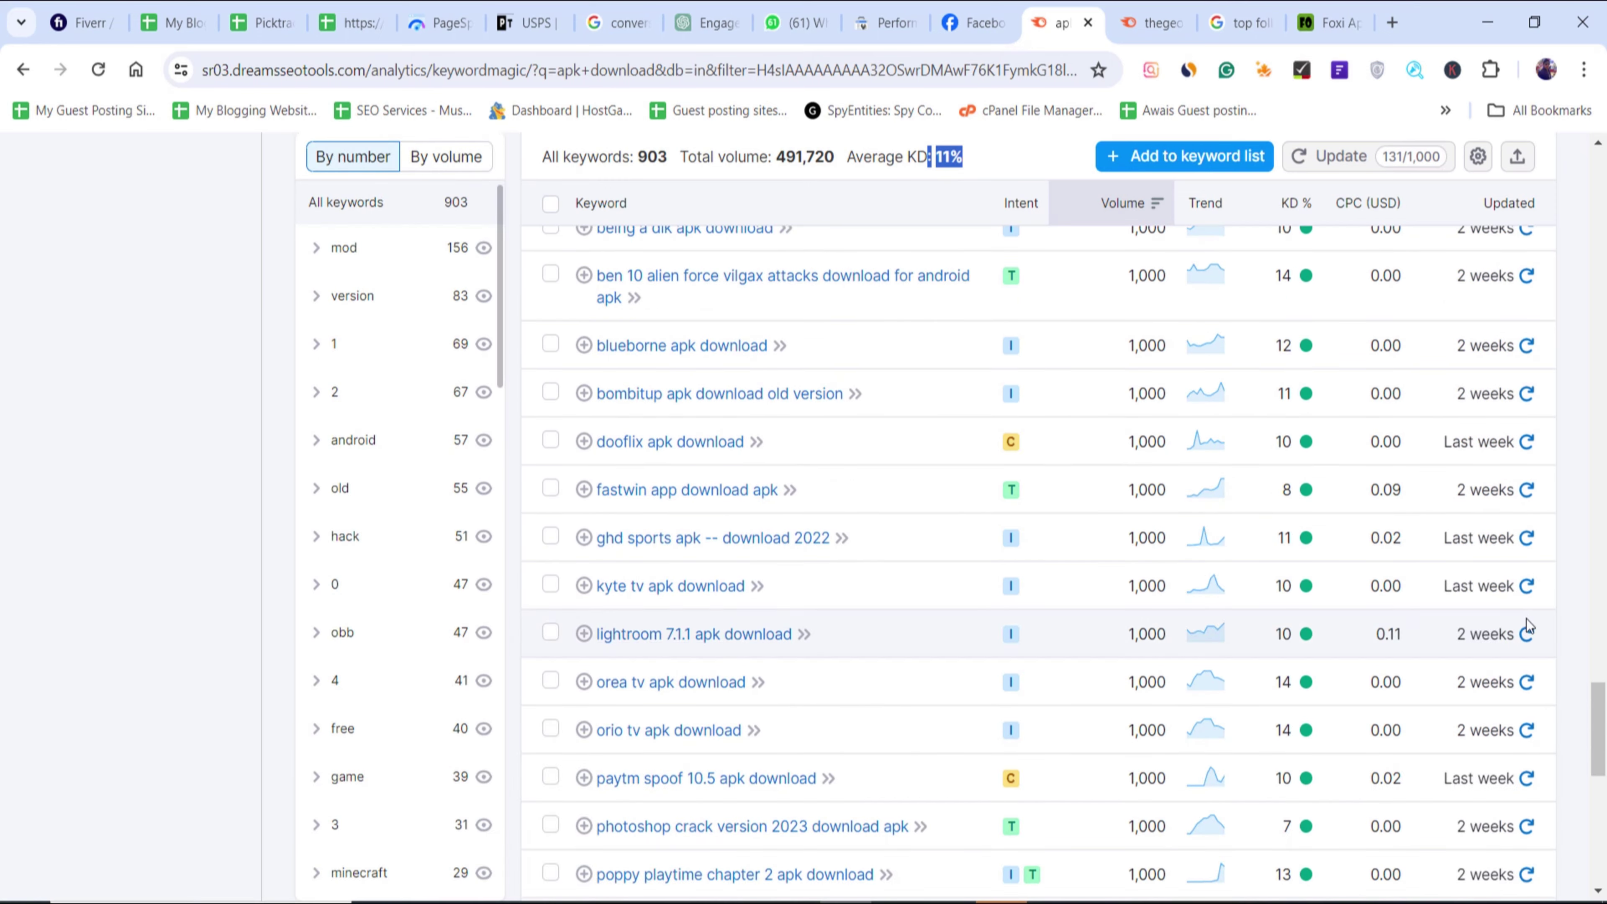
scroll(571, 352, "up", 15)
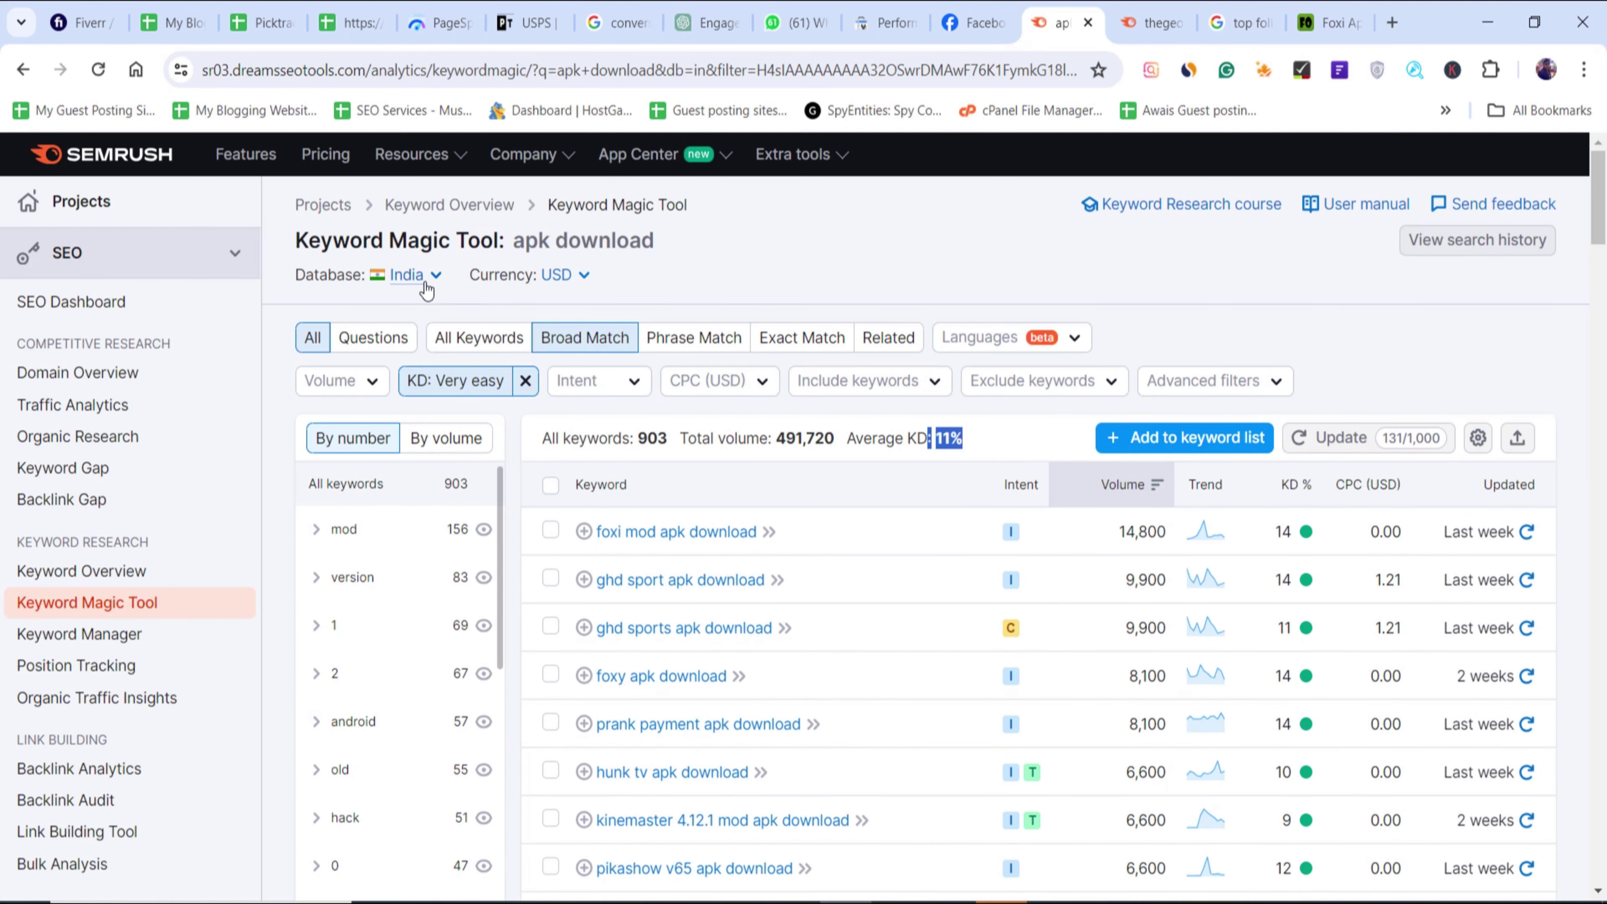
- Change the Keyword Magic Tool database for "apk download" to Qatar
left_click(408, 274)
scroll(487, 405, "down", 6)
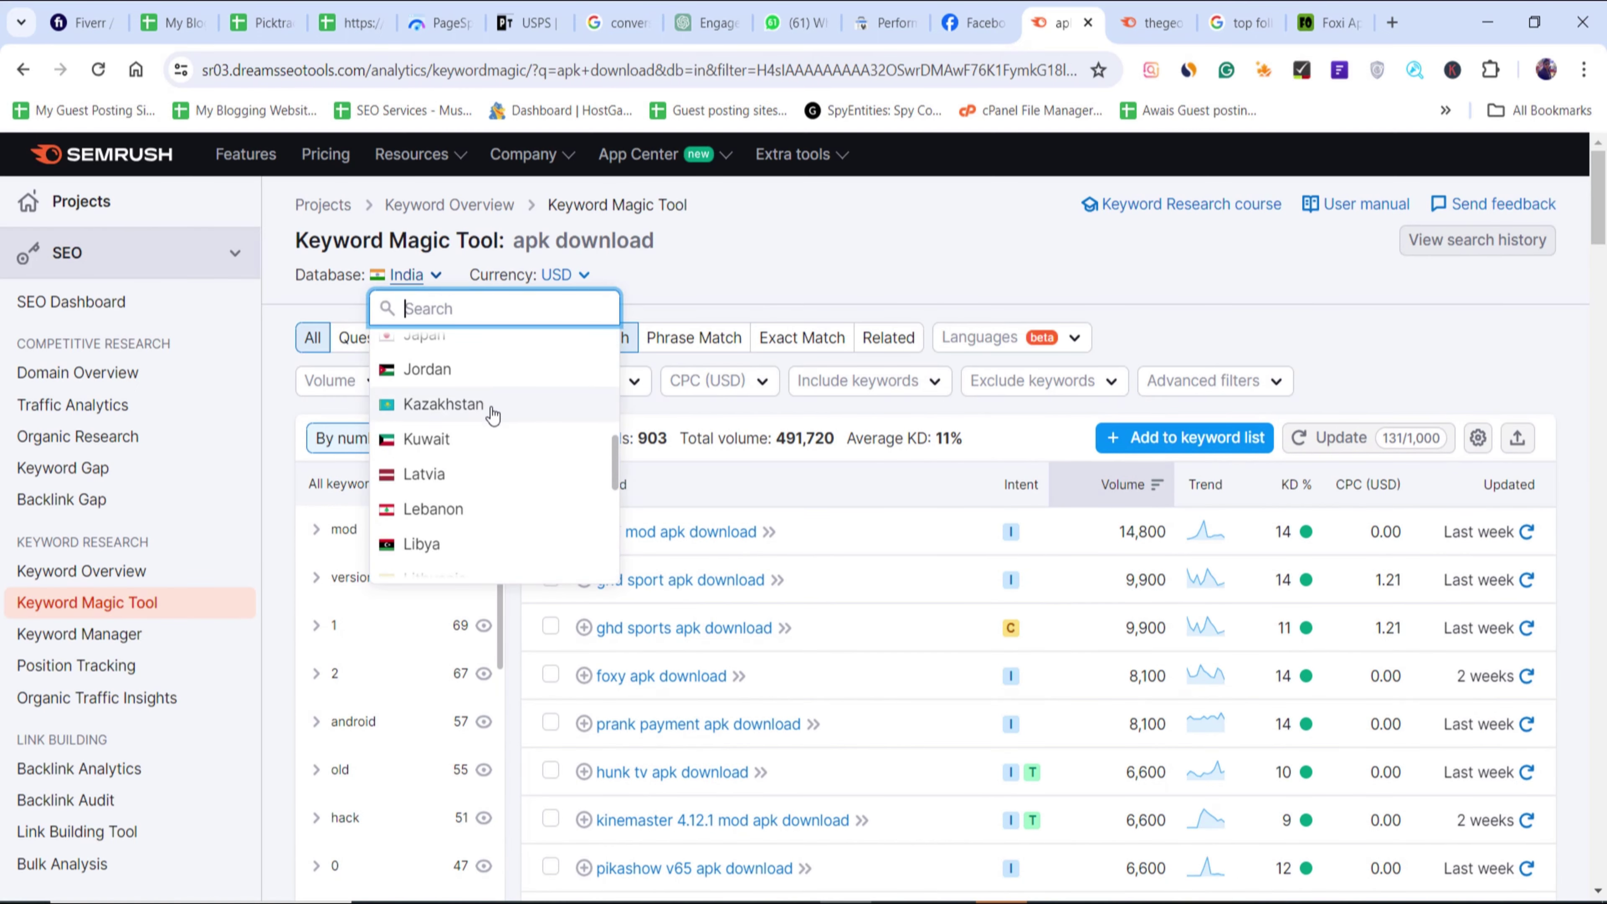
scroll(485, 527, "down", 4)
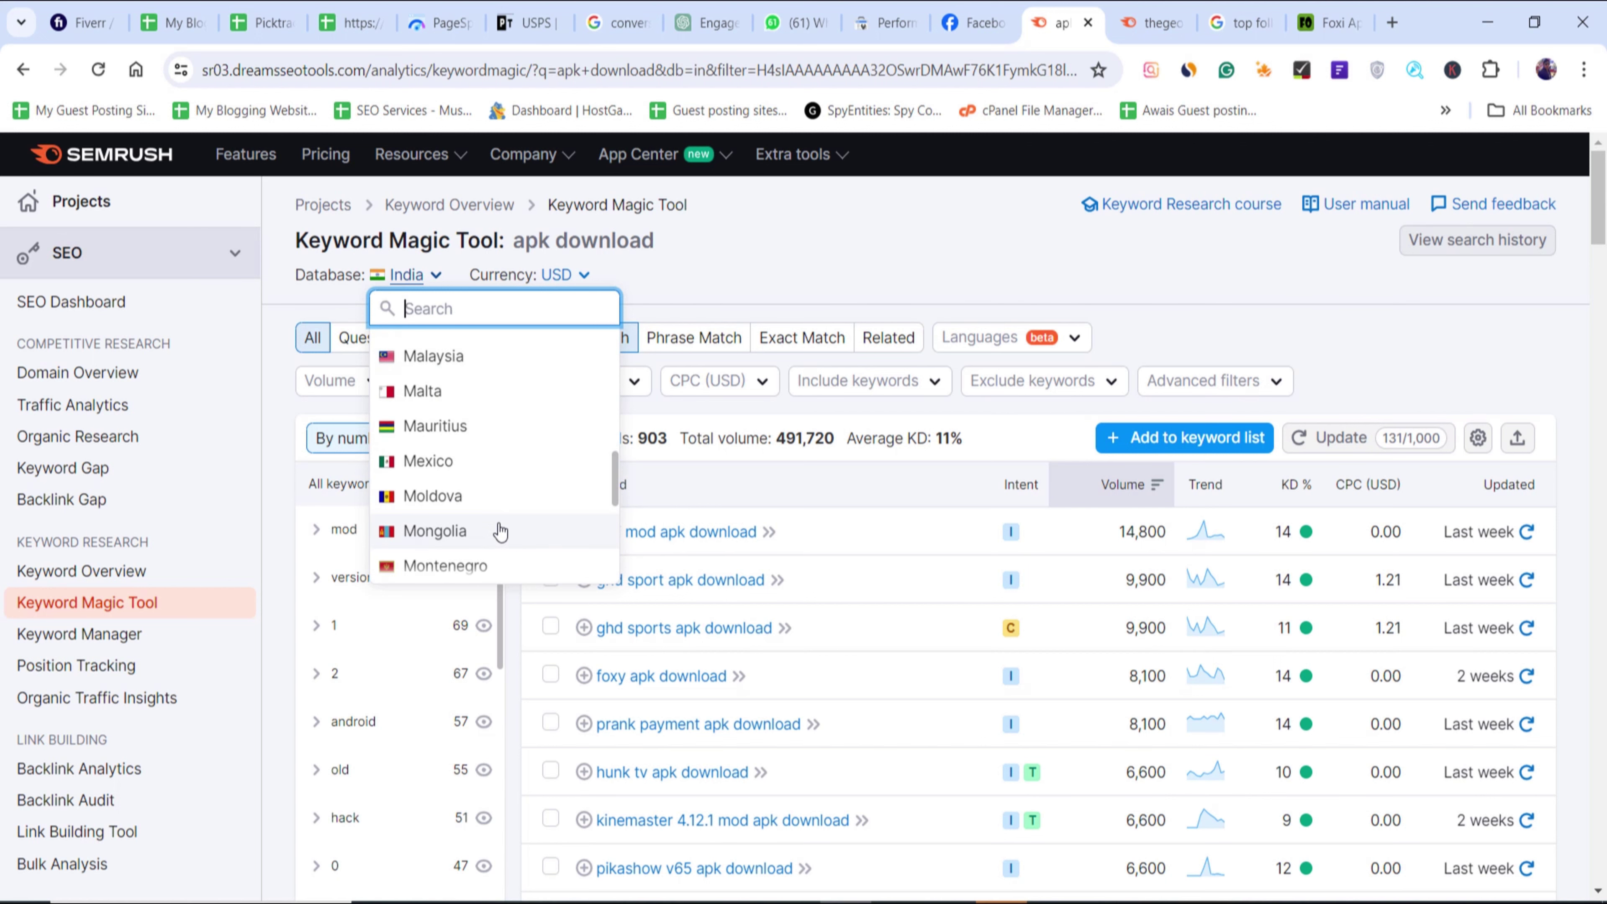
scroll(498, 532, "down", 6)
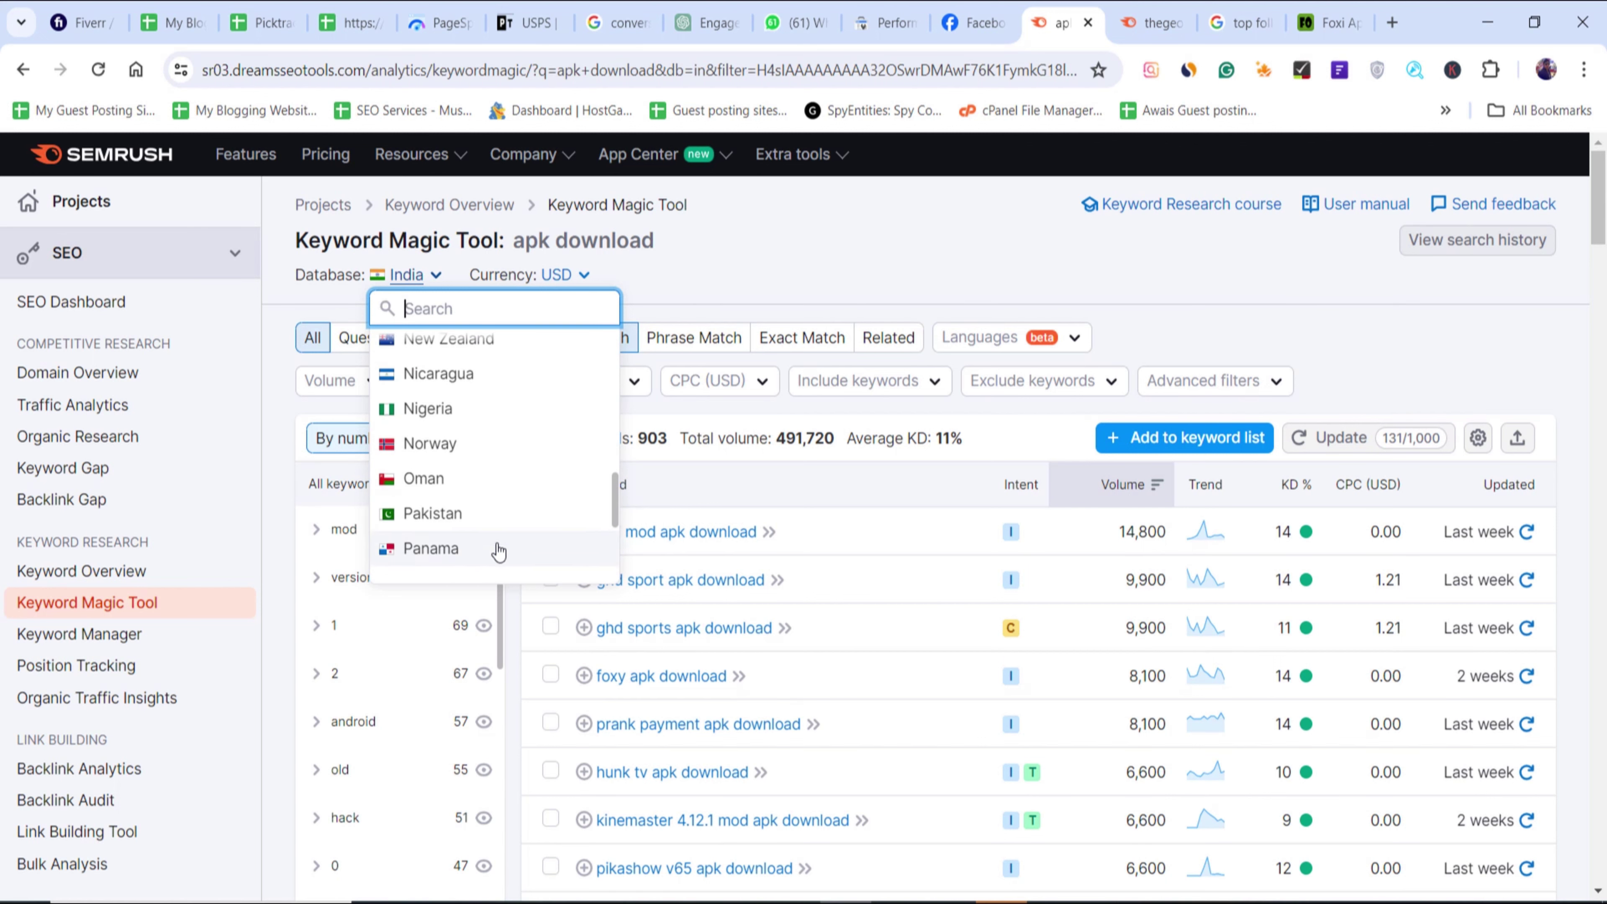
scroll(495, 544, "down", 3)
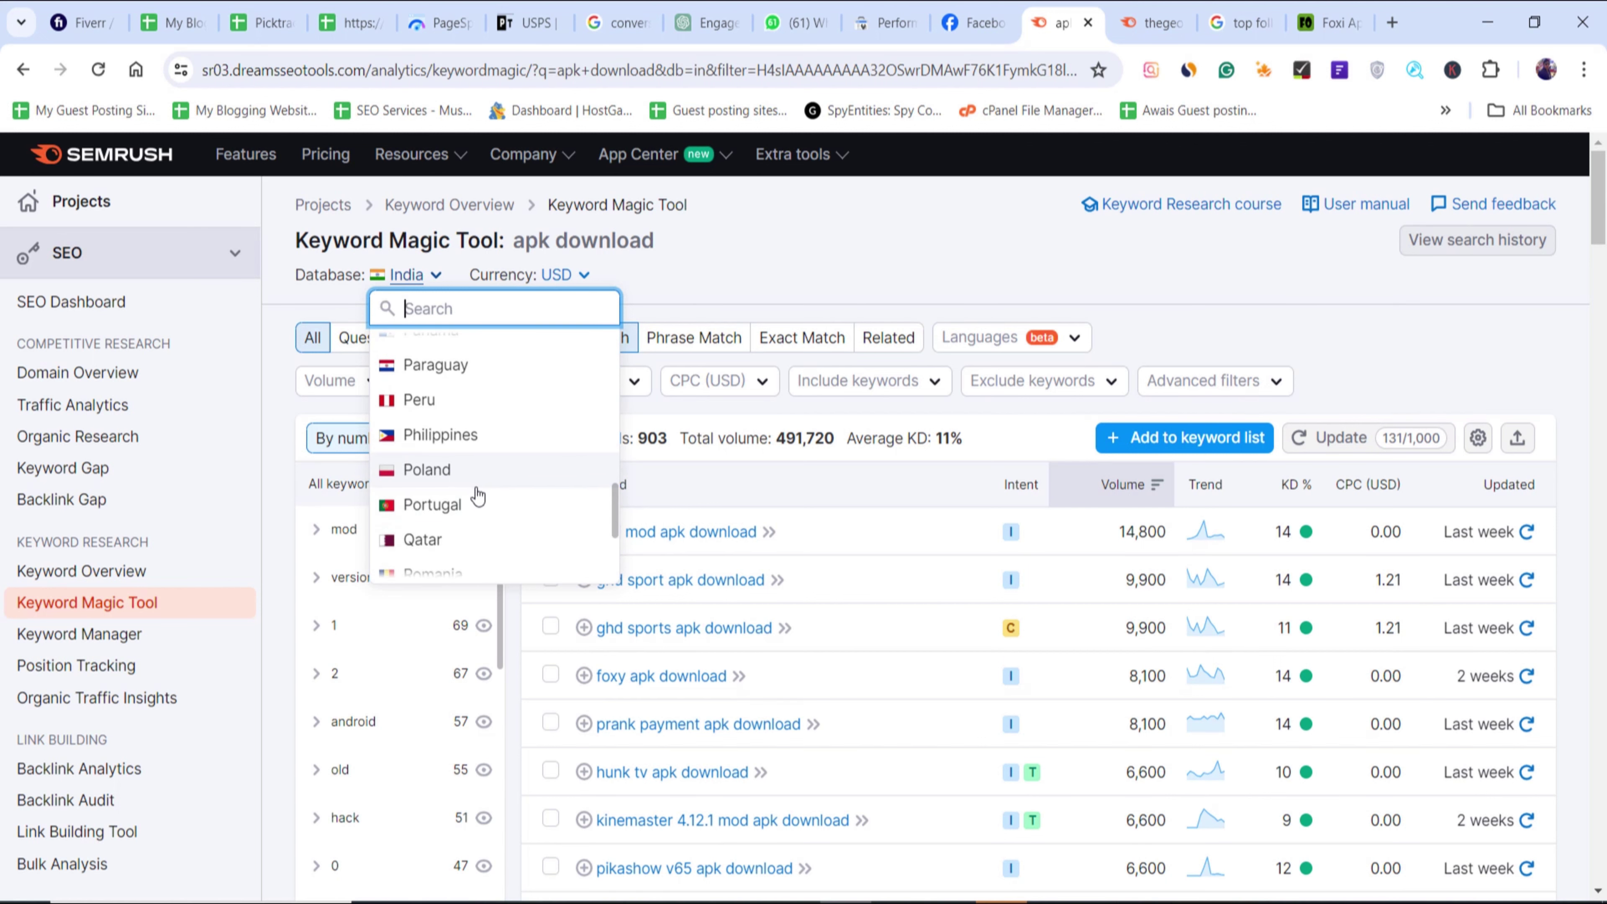
scroll(493, 493, "down", 2)
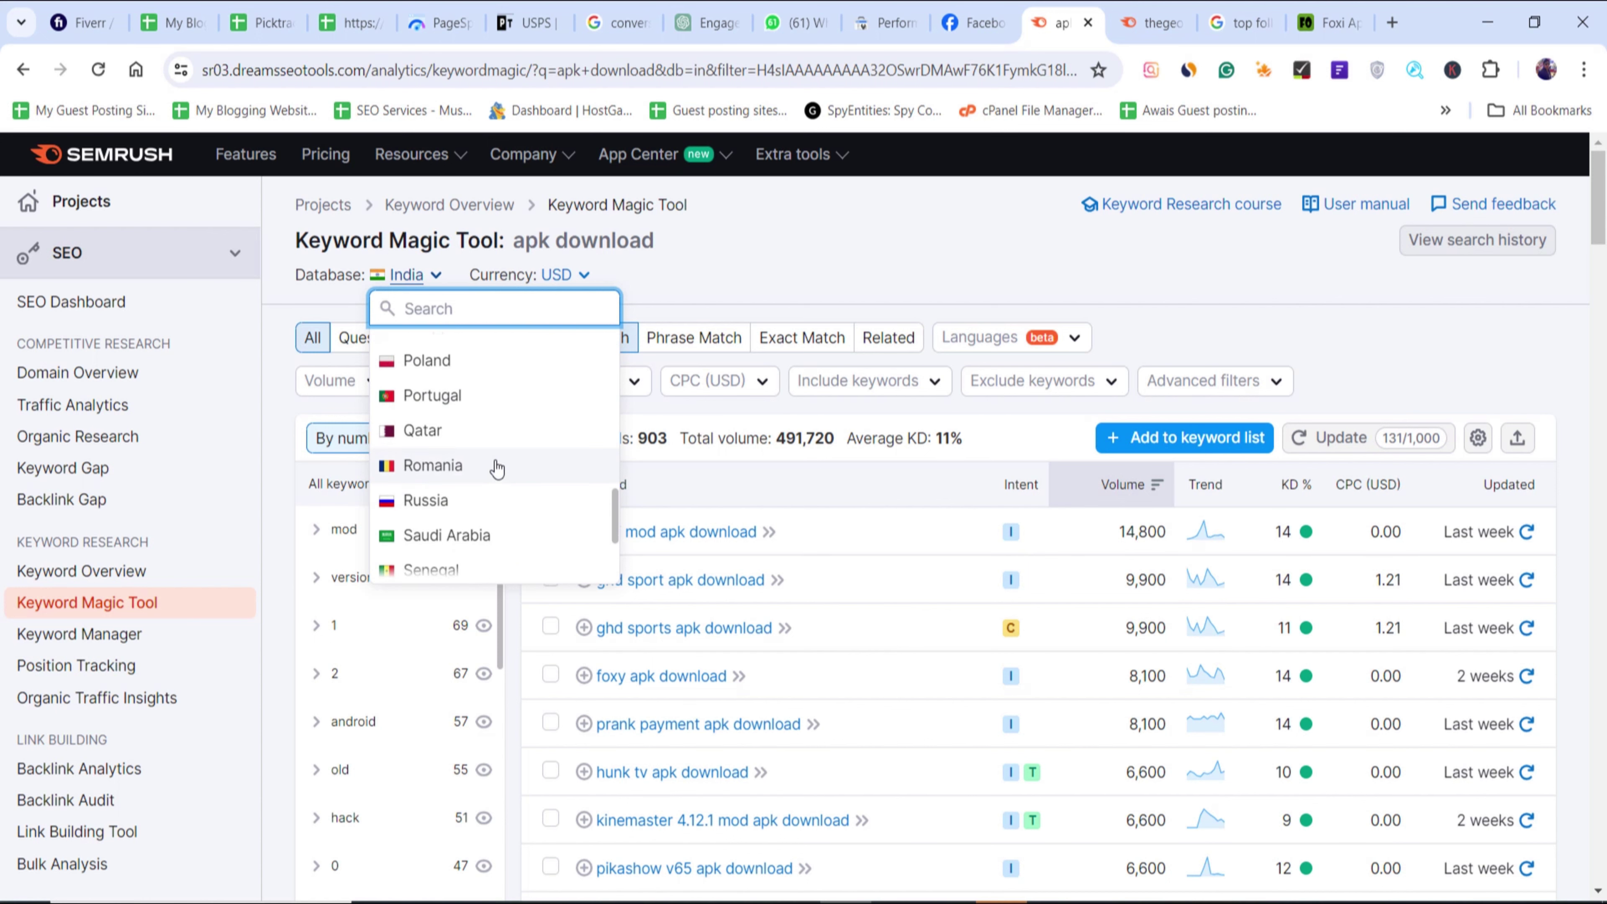
left_click(525, 443)
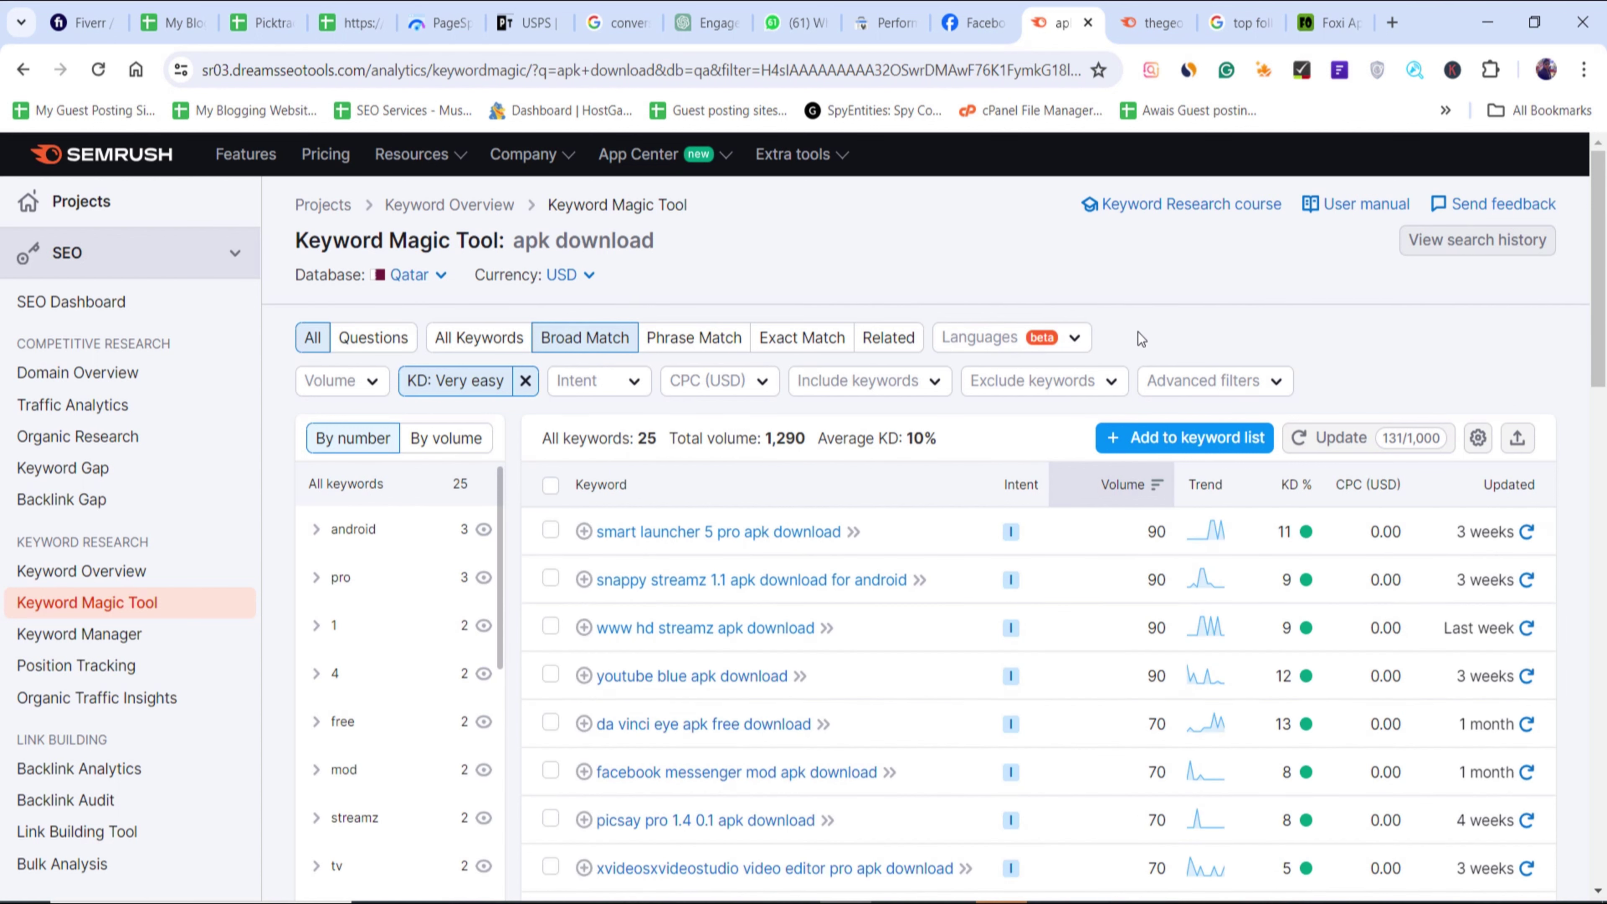
- Change the Keyword Magic Tool database for "apk download" to Indonesia
left_click(438, 285)
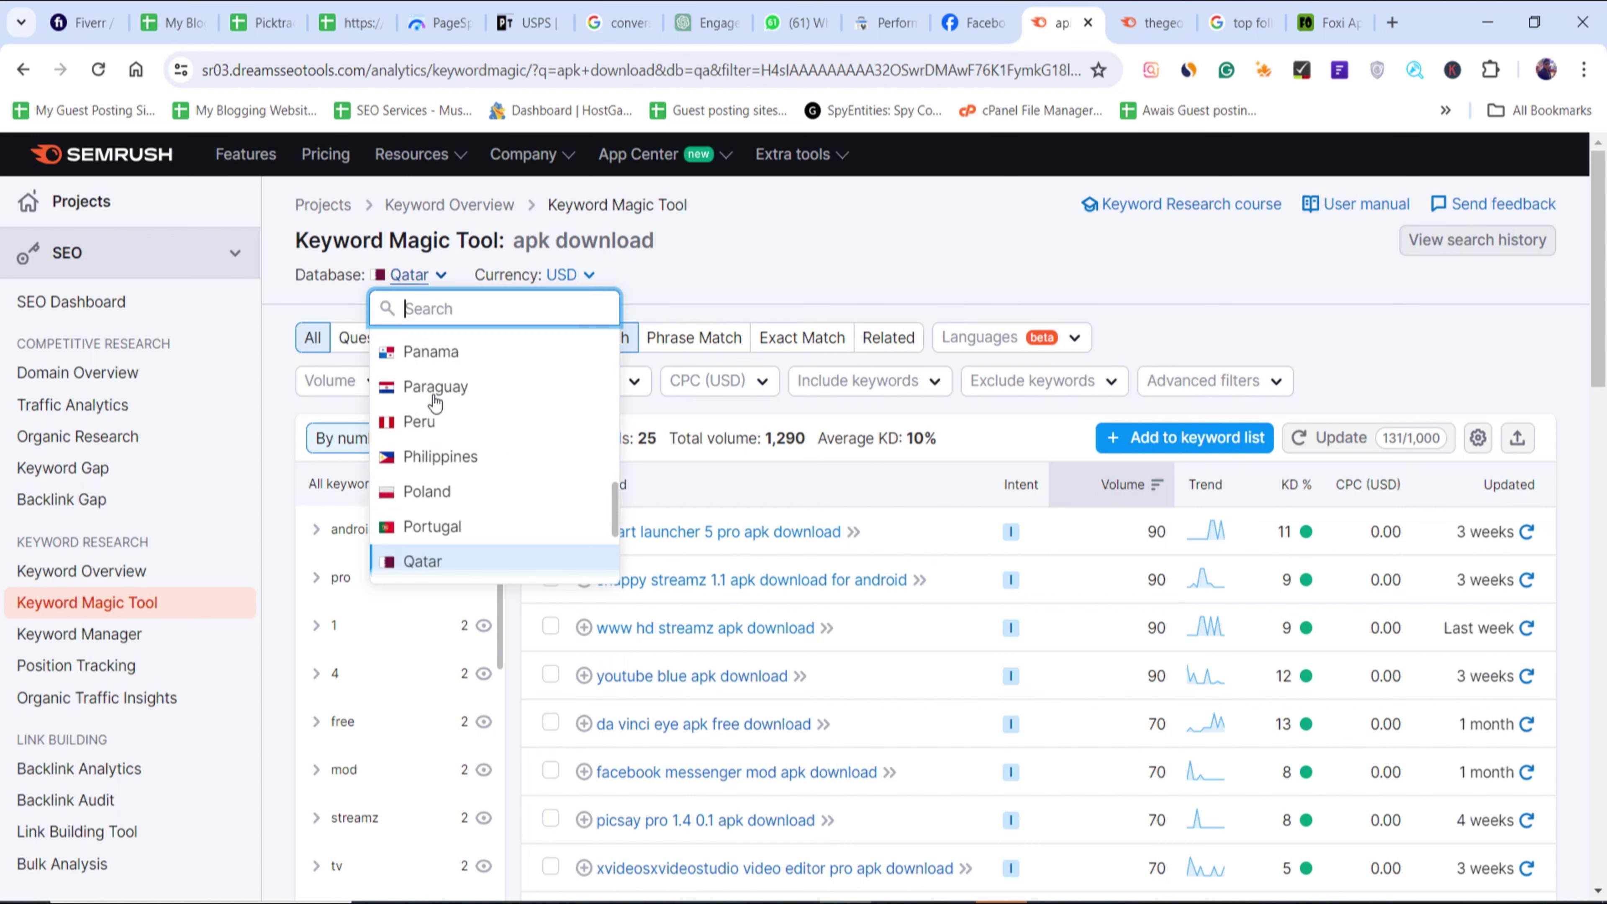
scroll(521, 477, "down", 6)
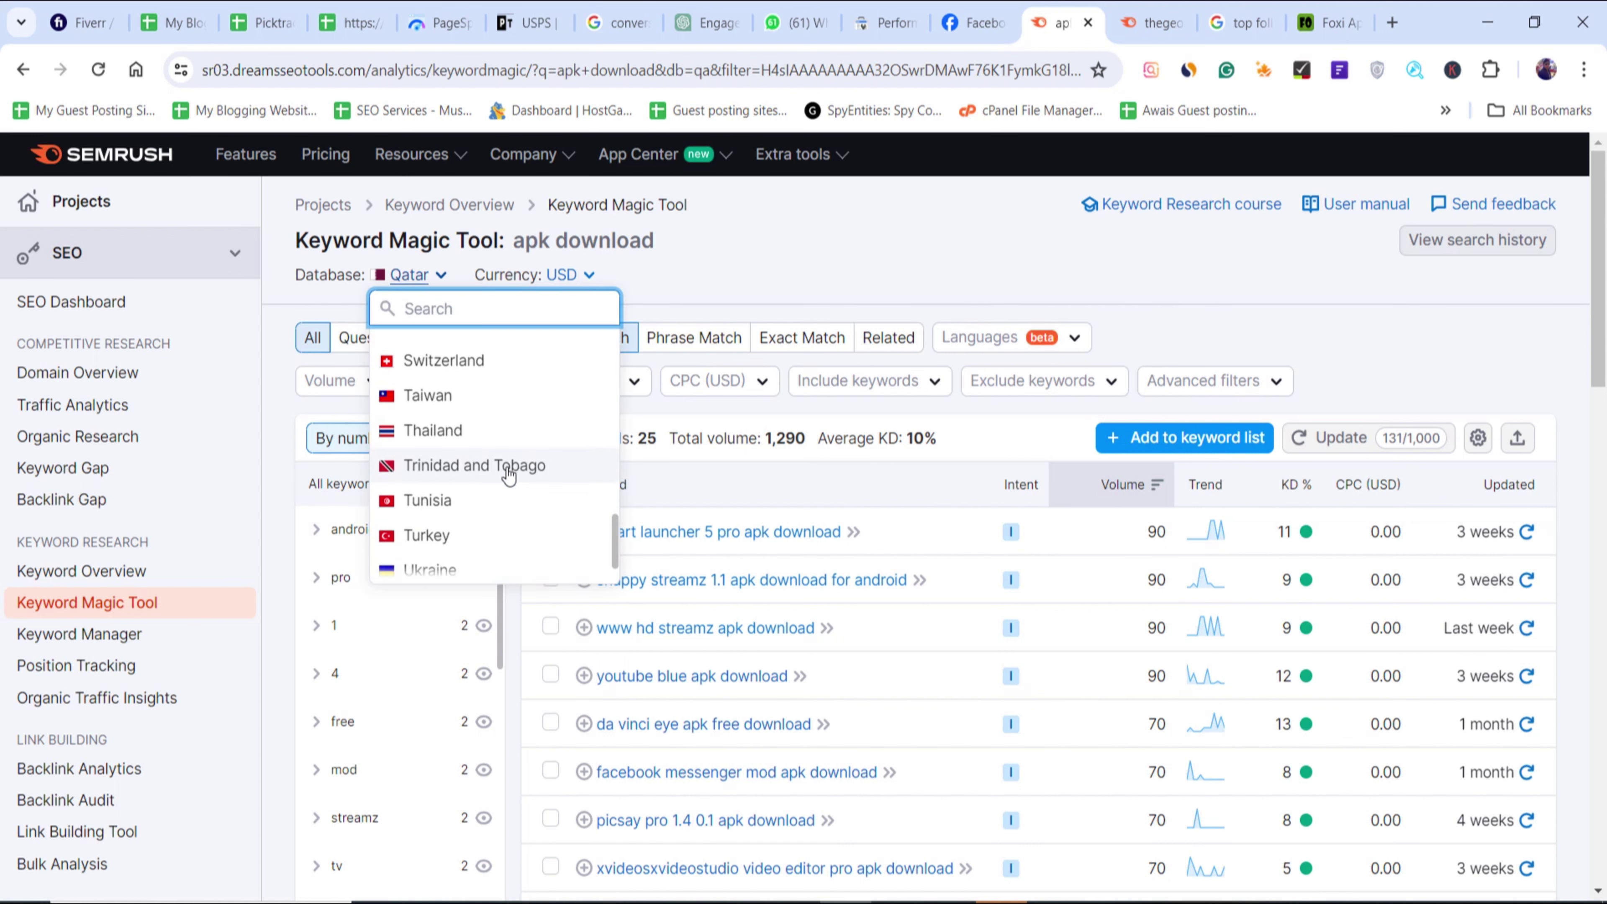
type("ind")
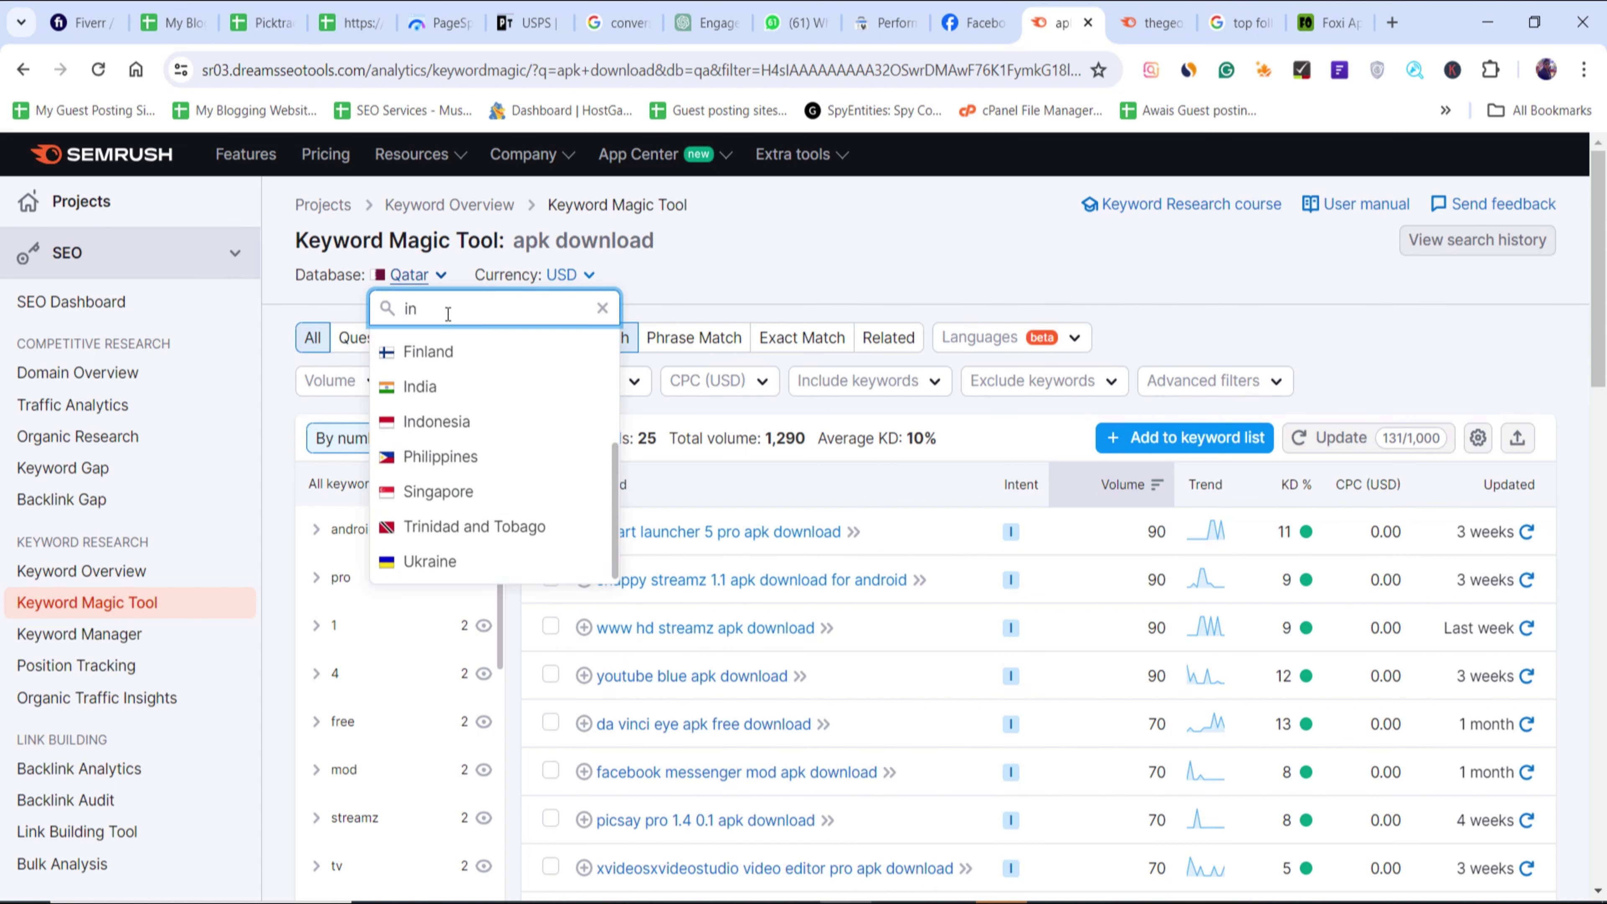
left_click(484, 384)
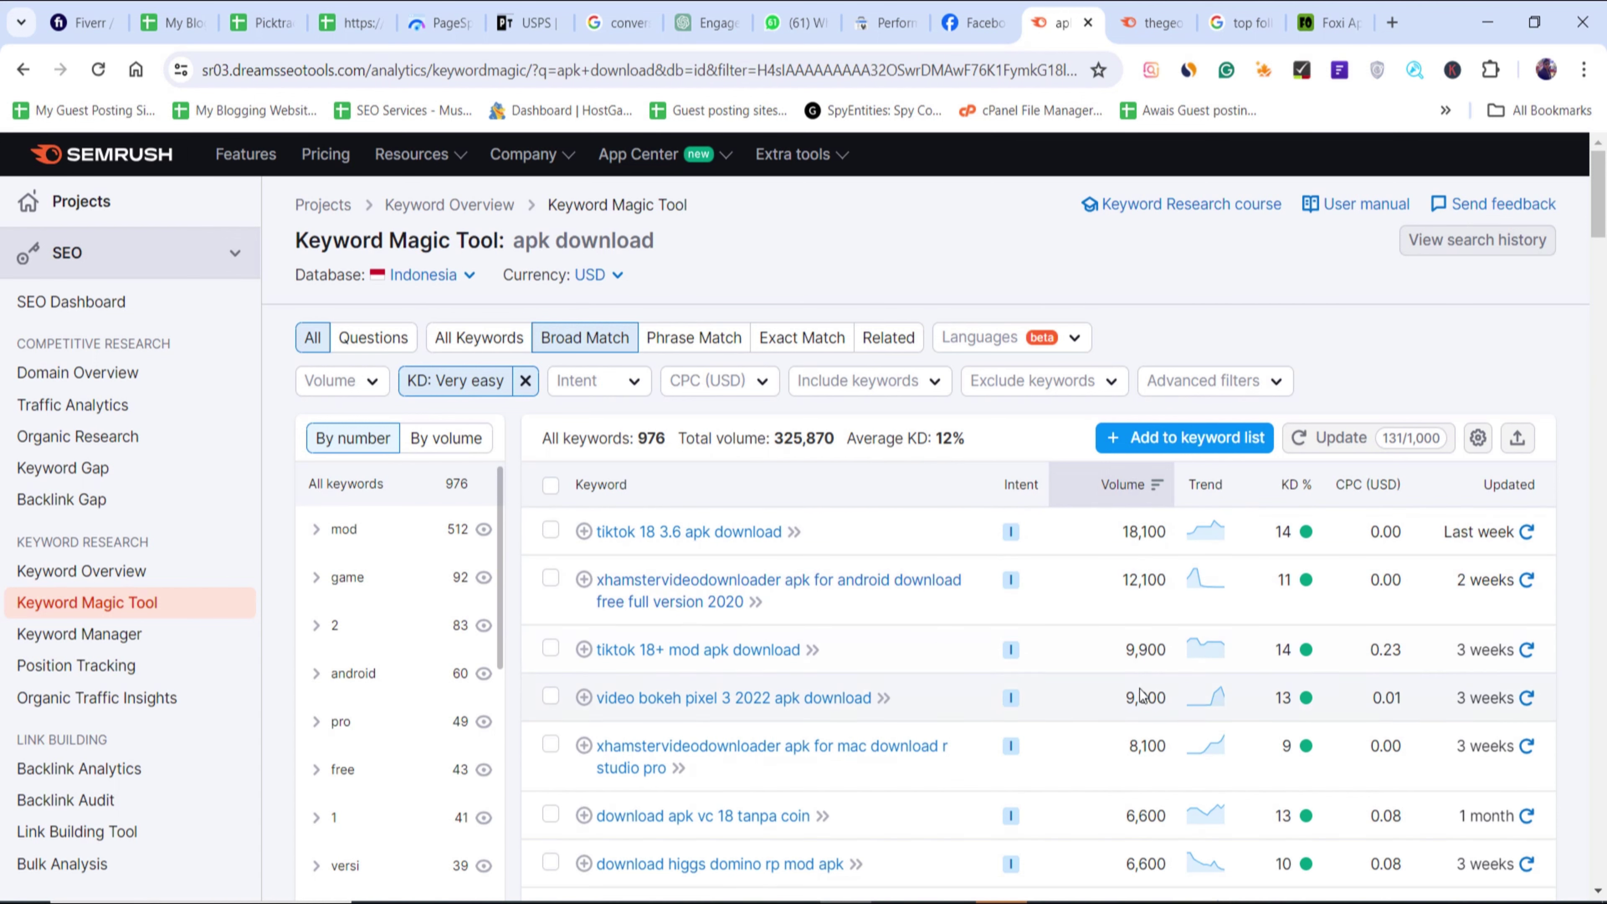
- Examine the very easy "apk download" keywords for Indonesia, comparing their search volumes, trends and keyword difficulty
scroll(1140, 694, "down", 5)
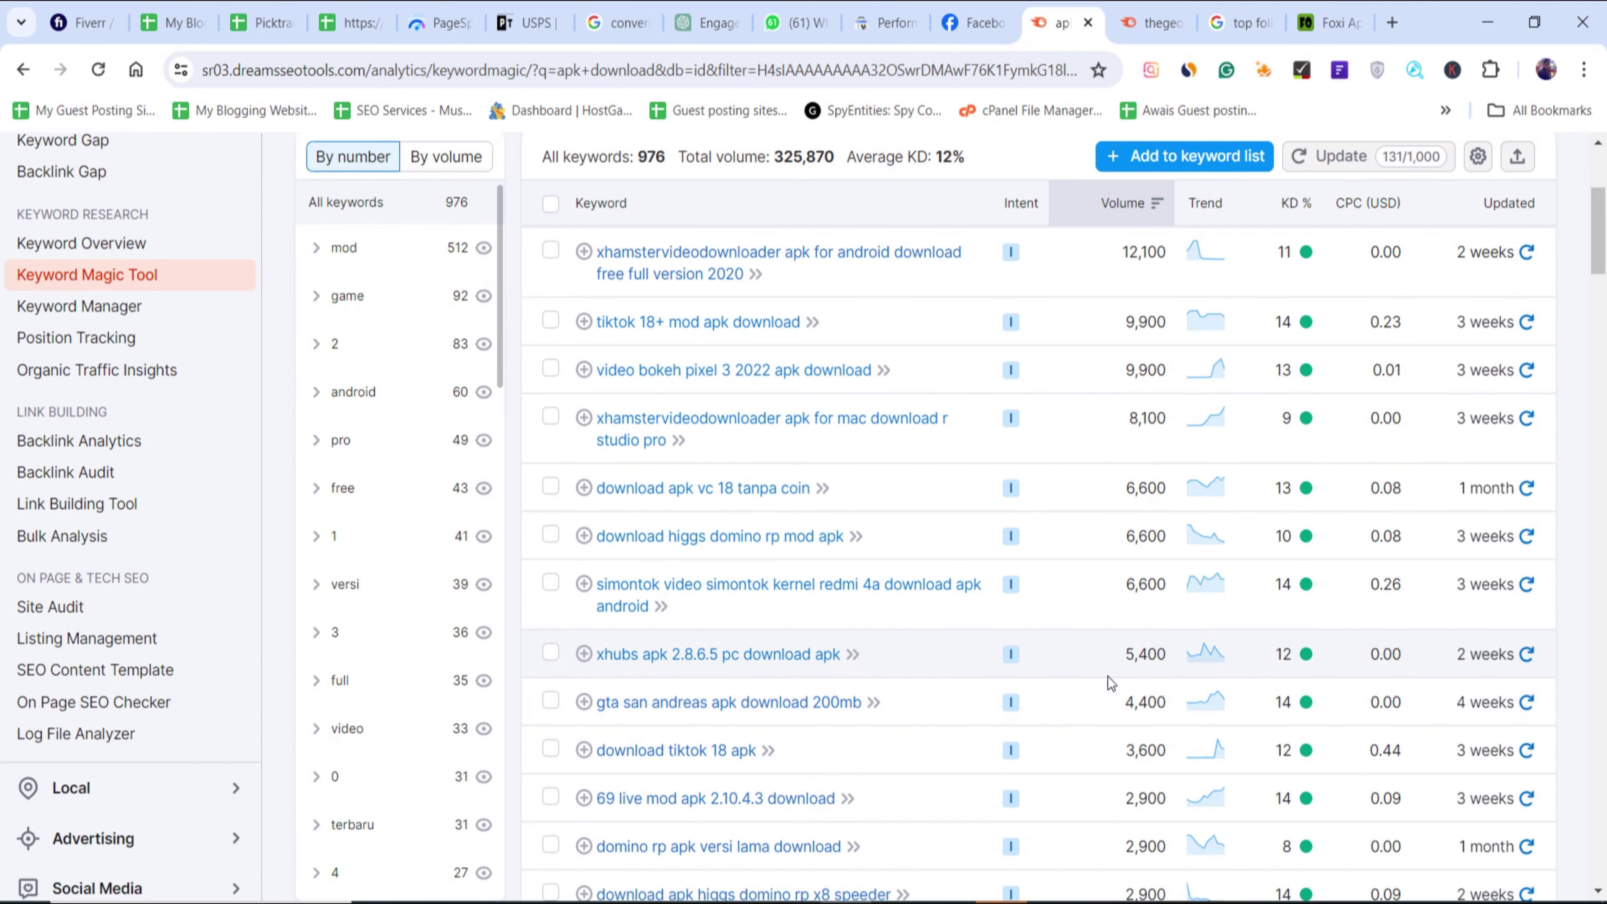
scroll(1114, 676, "down", 5)
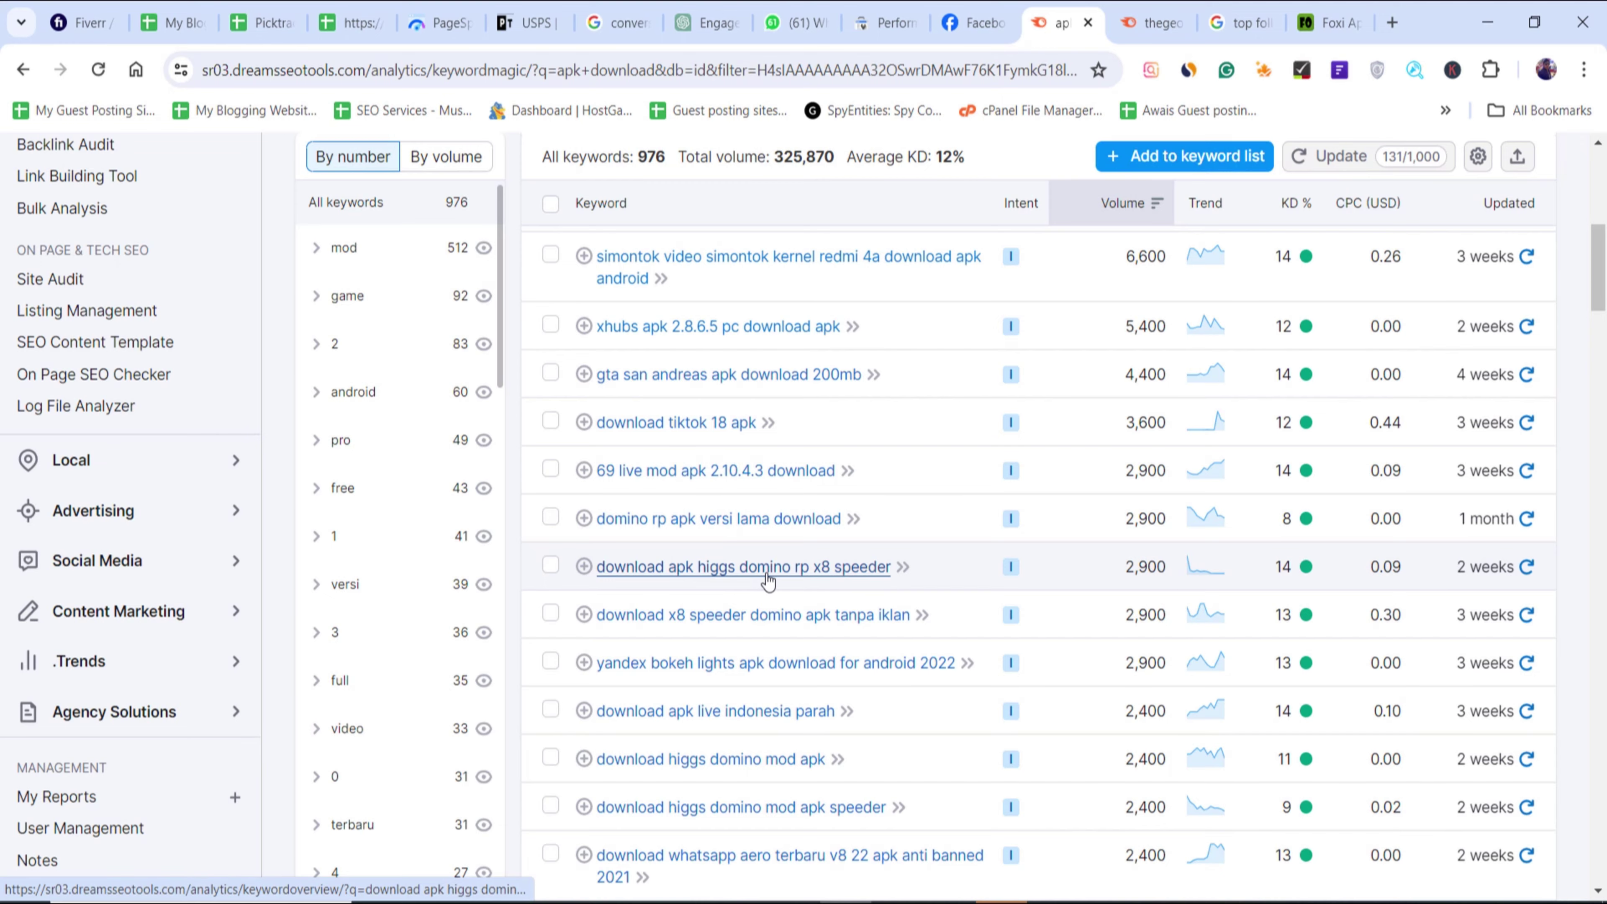
scroll(769, 579, "down", 1)
scroll(769, 579, "down", 3)
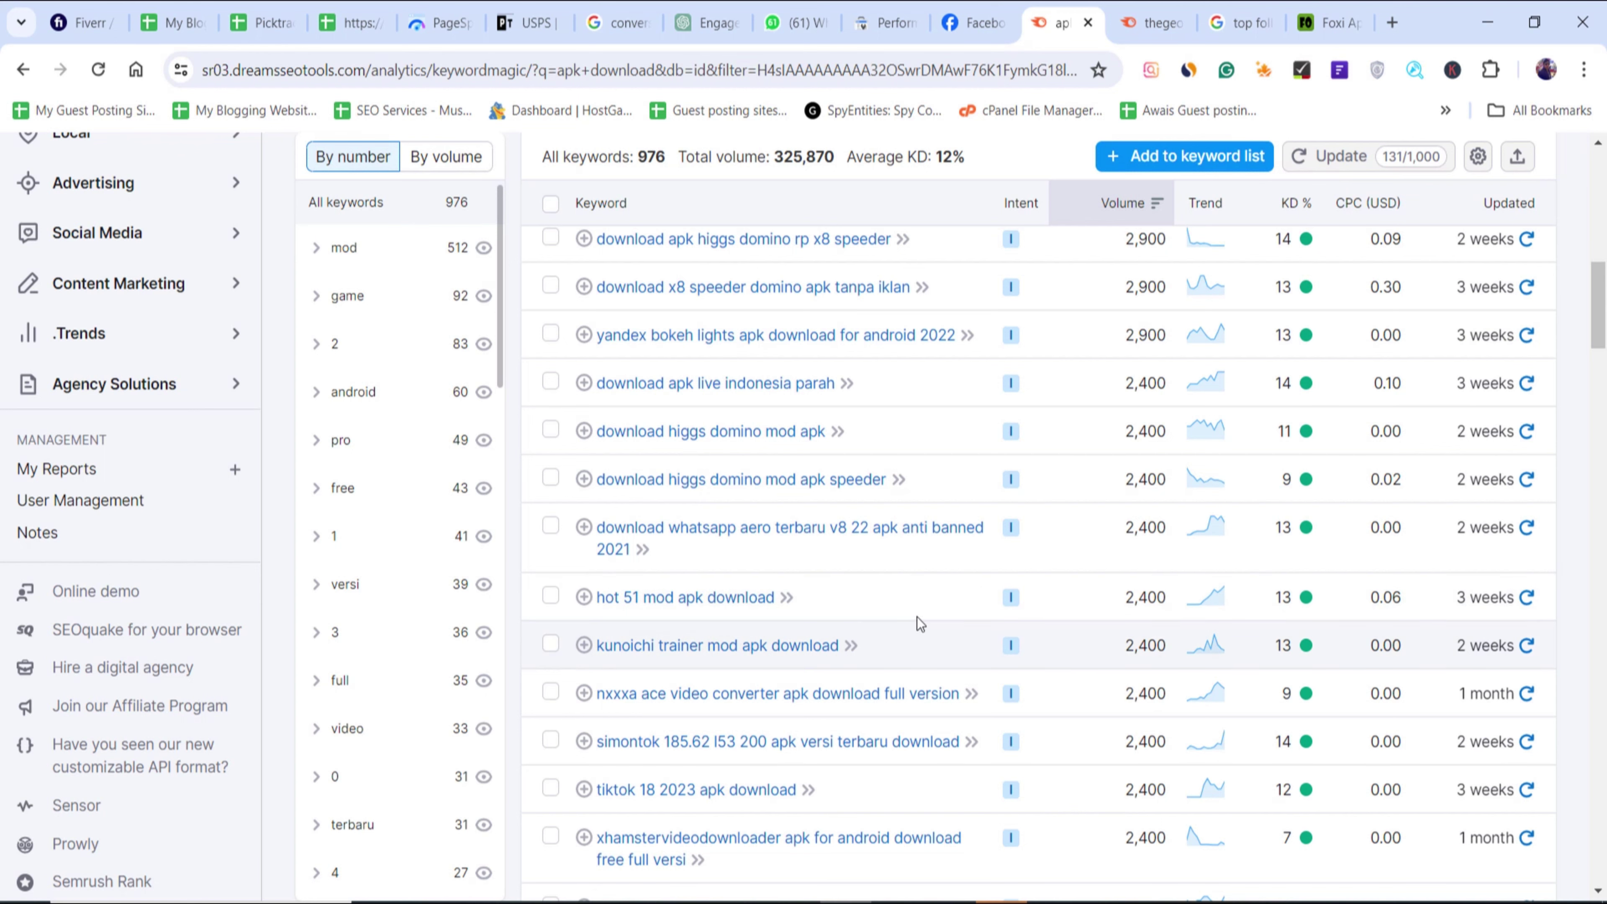
scroll(917, 617, "down", 4)
scroll(771, 721, "down", 4)
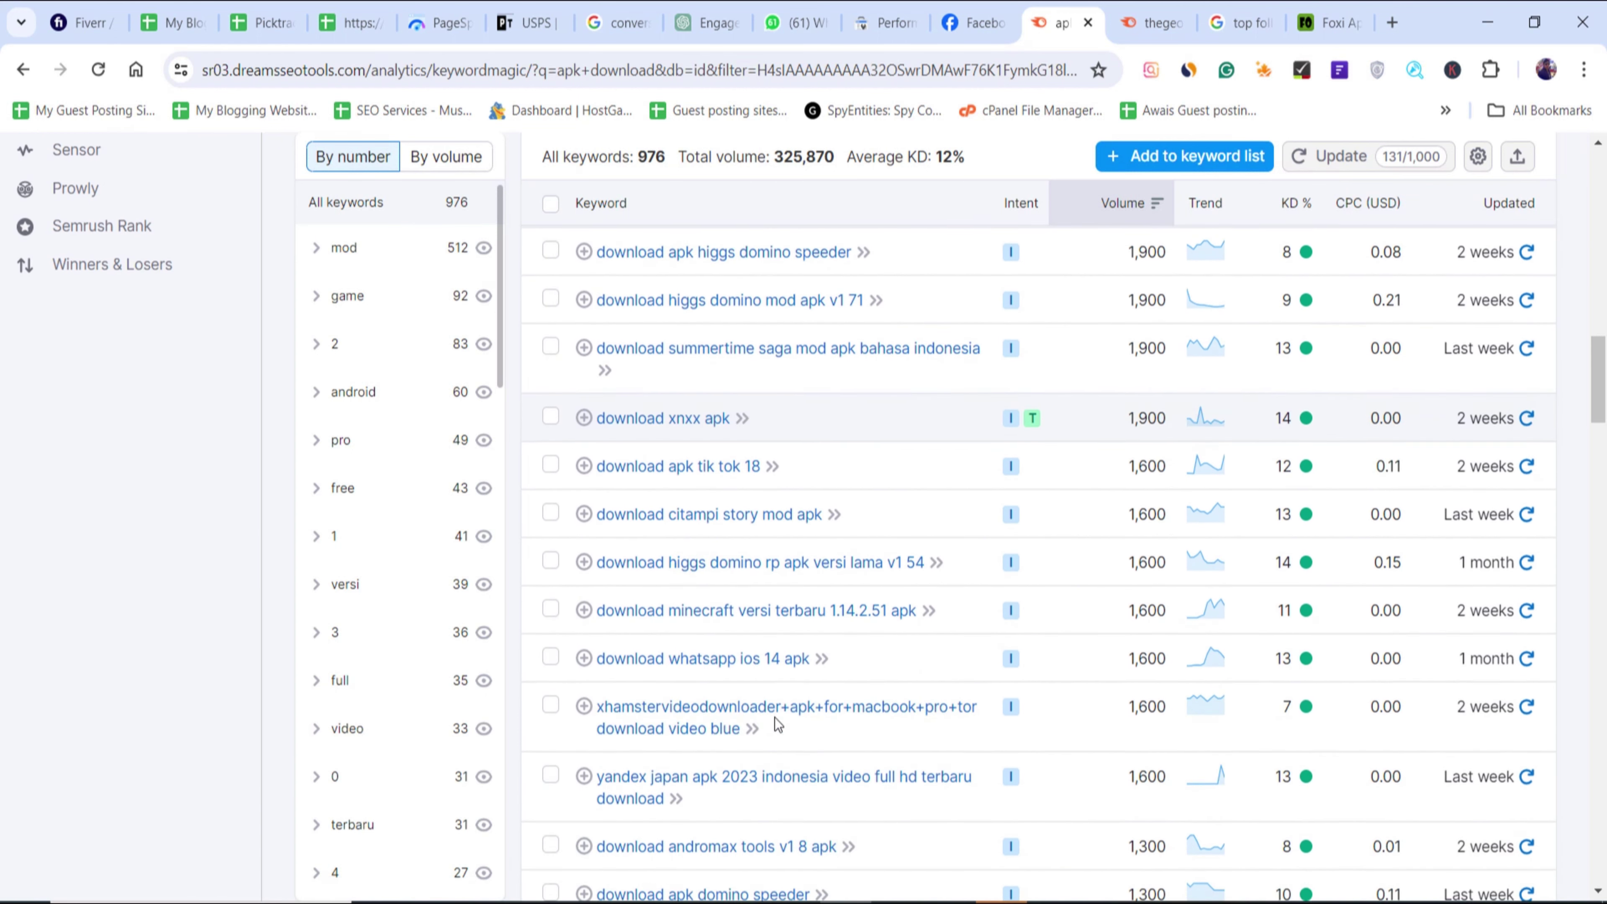
scroll(774, 718, "down", 5)
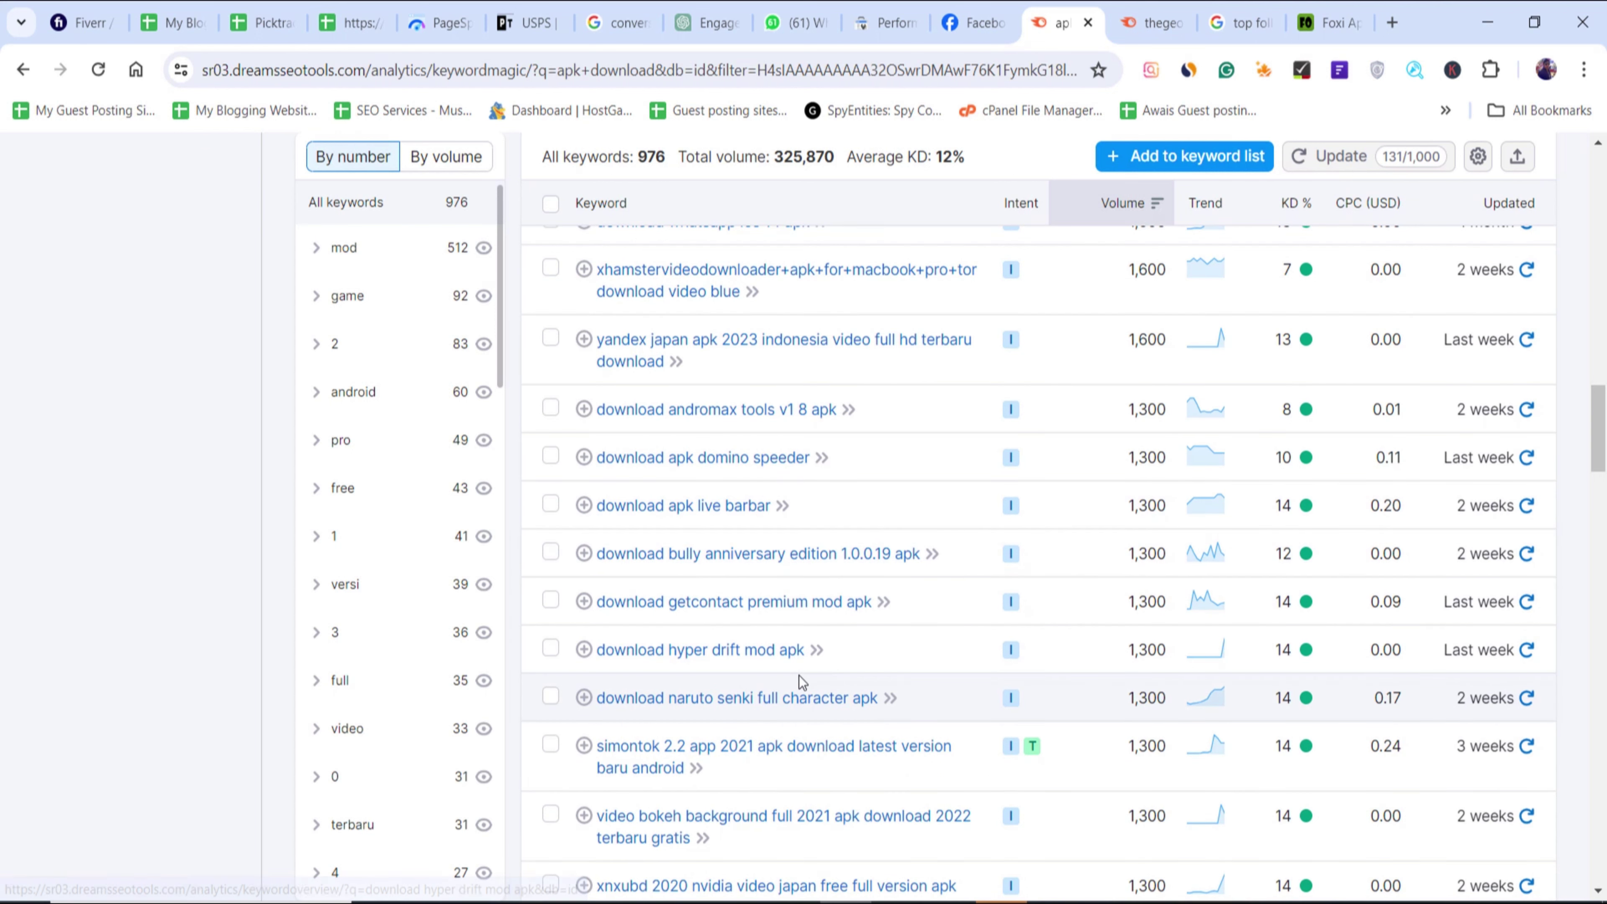
scroll(795, 684, "down", 12)
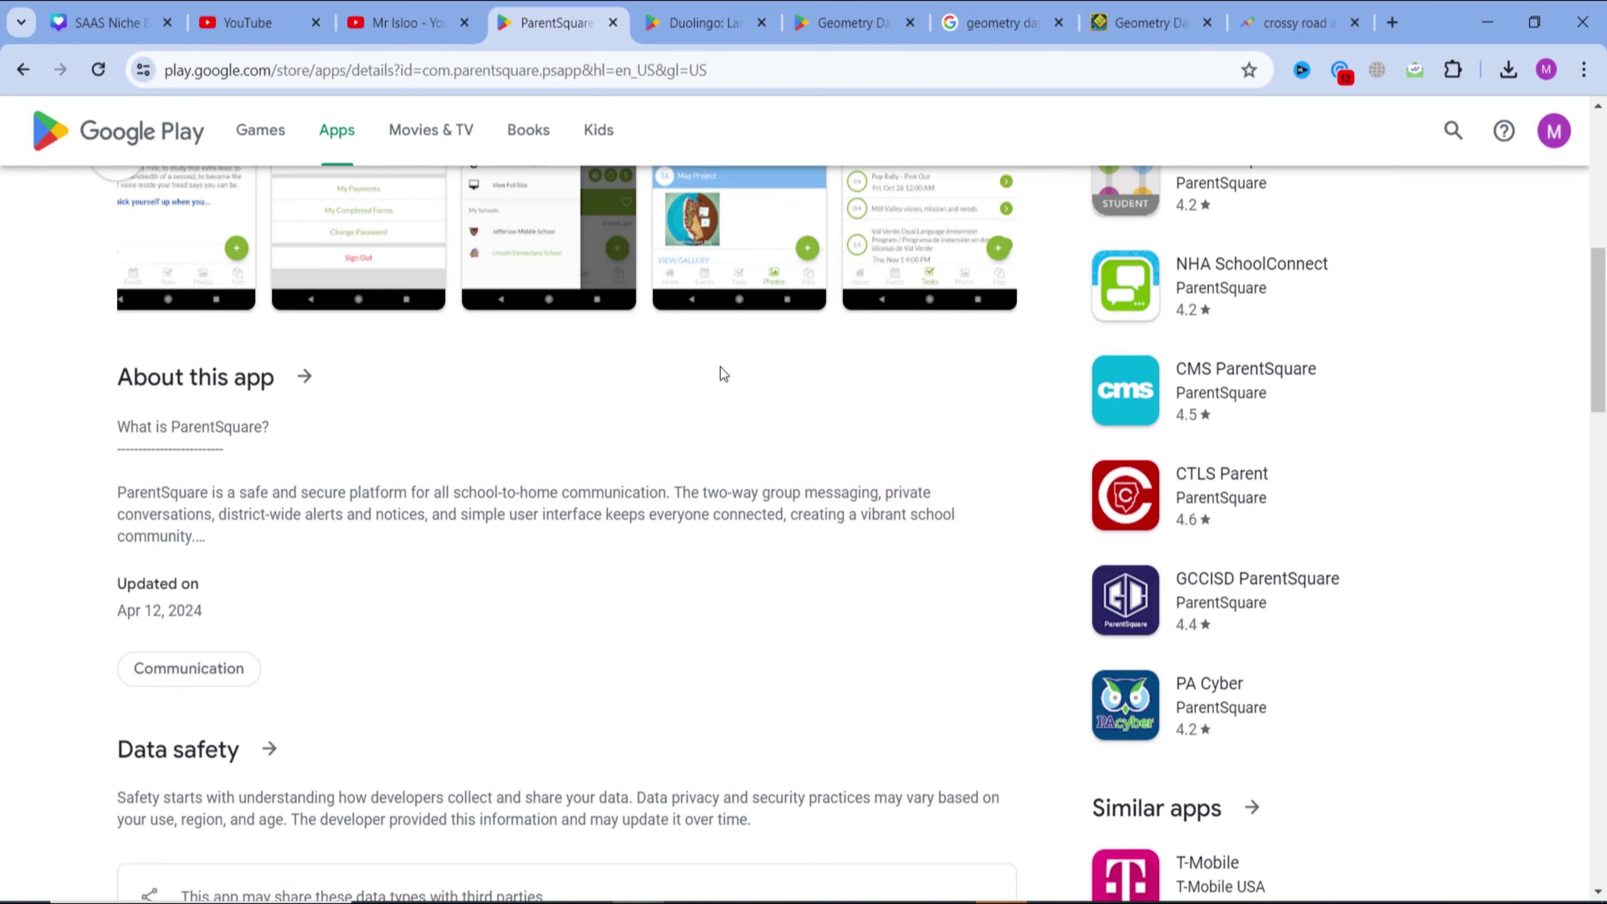
- Switch to the other Chrome window and review the latest niche research videos on the open YouTube channel's videos page
left_click(434, 9)
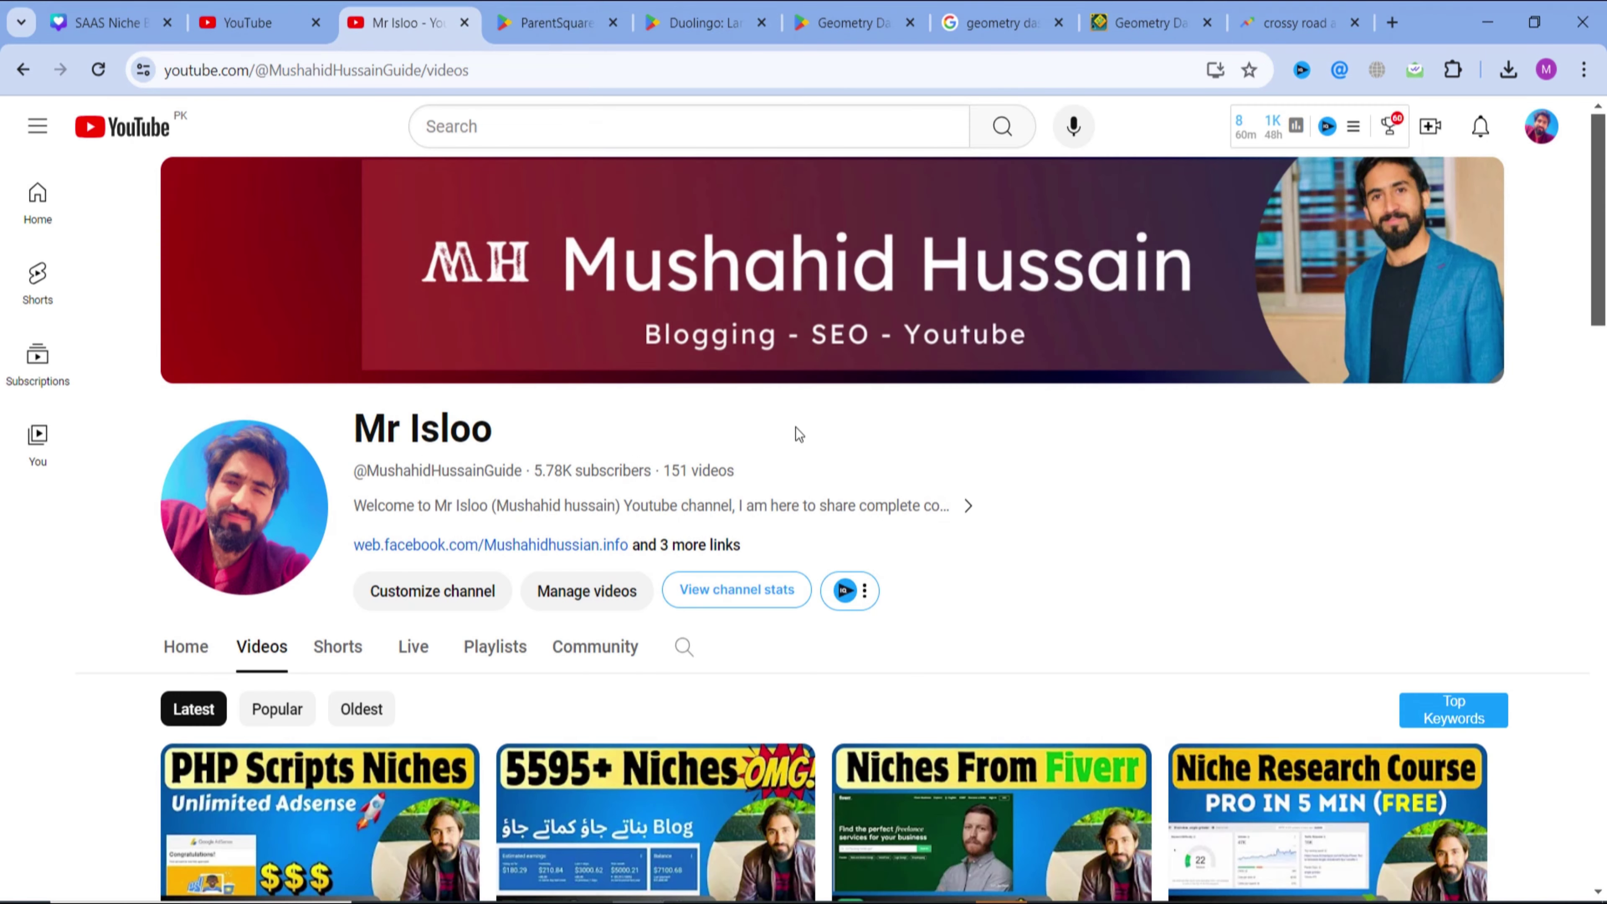
scroll(1087, 501, "down", 2)
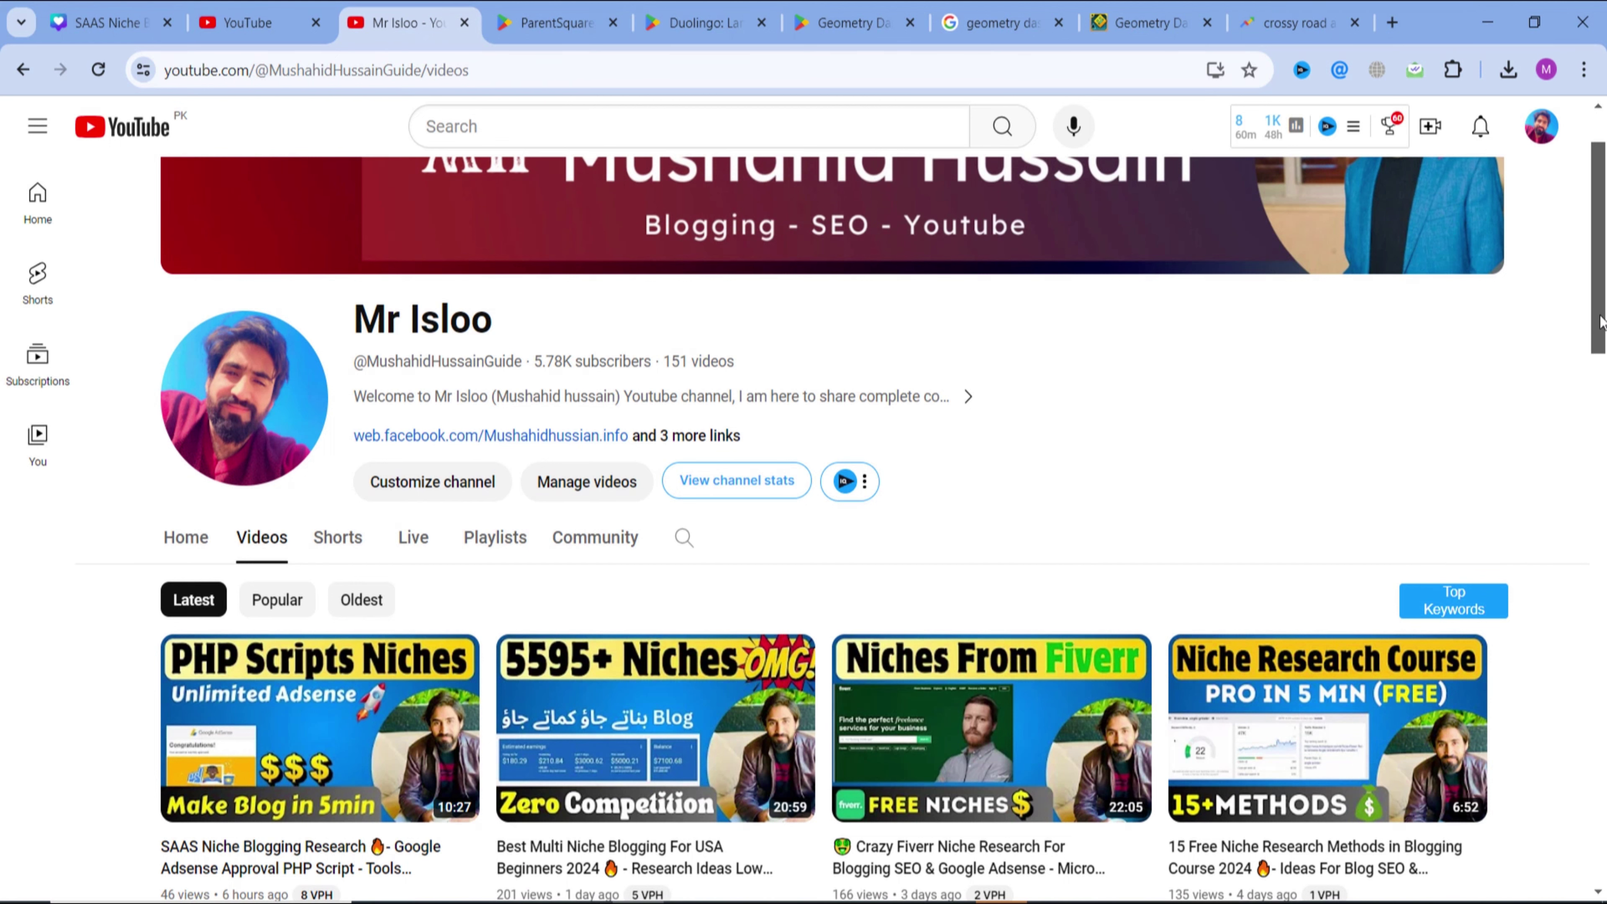
scroll(1604, 252, "down", 1)
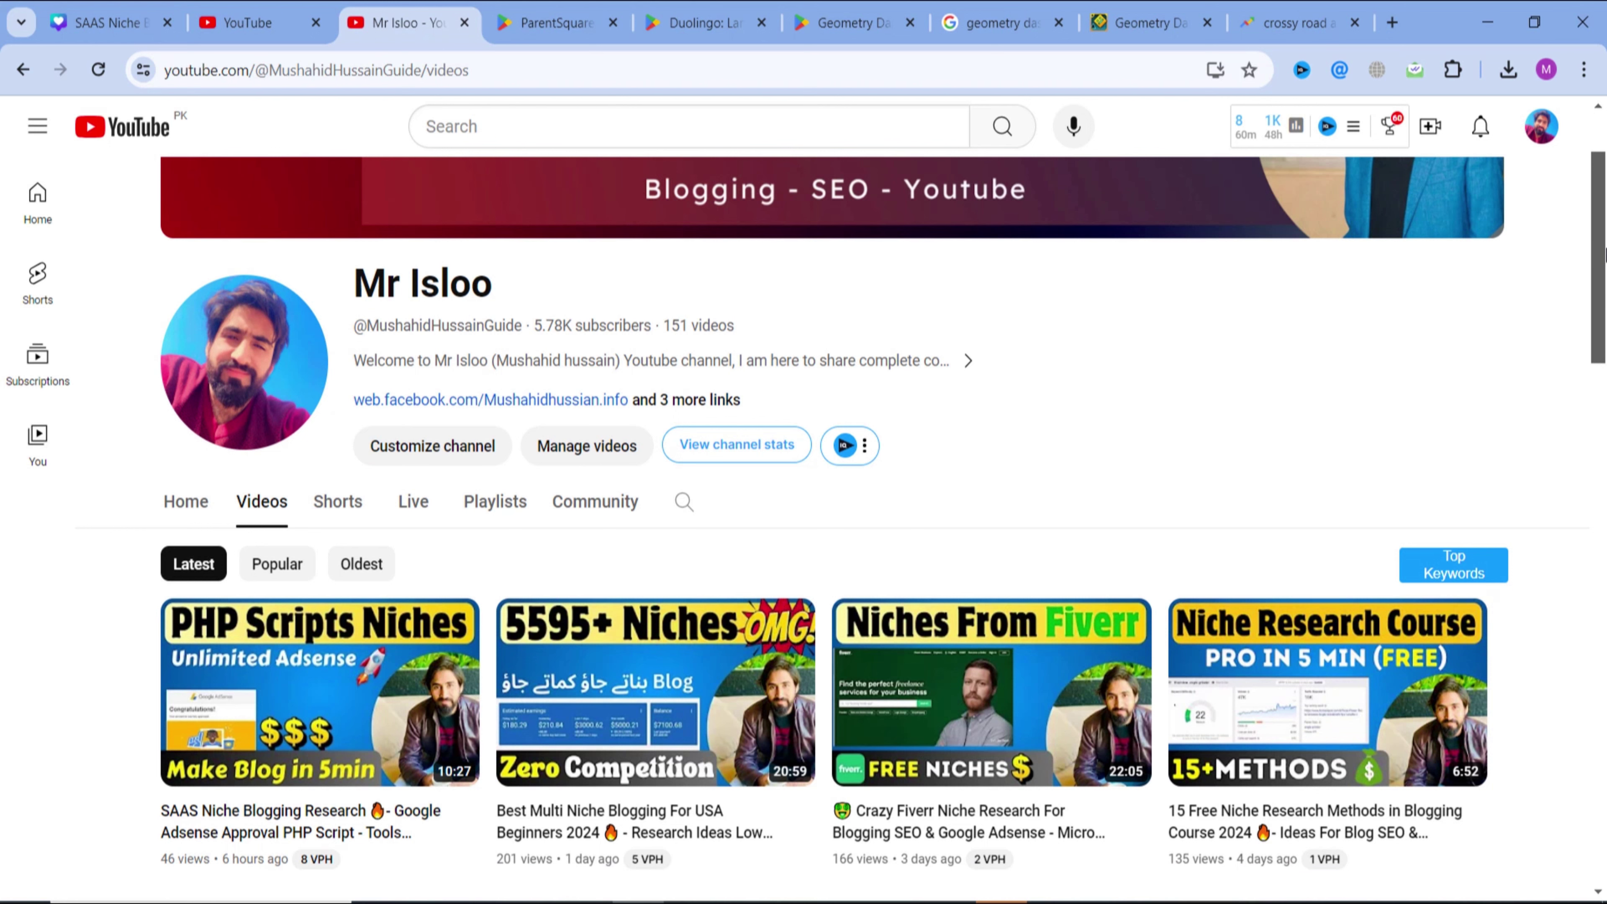
scroll(1605, 257, "up", 1)
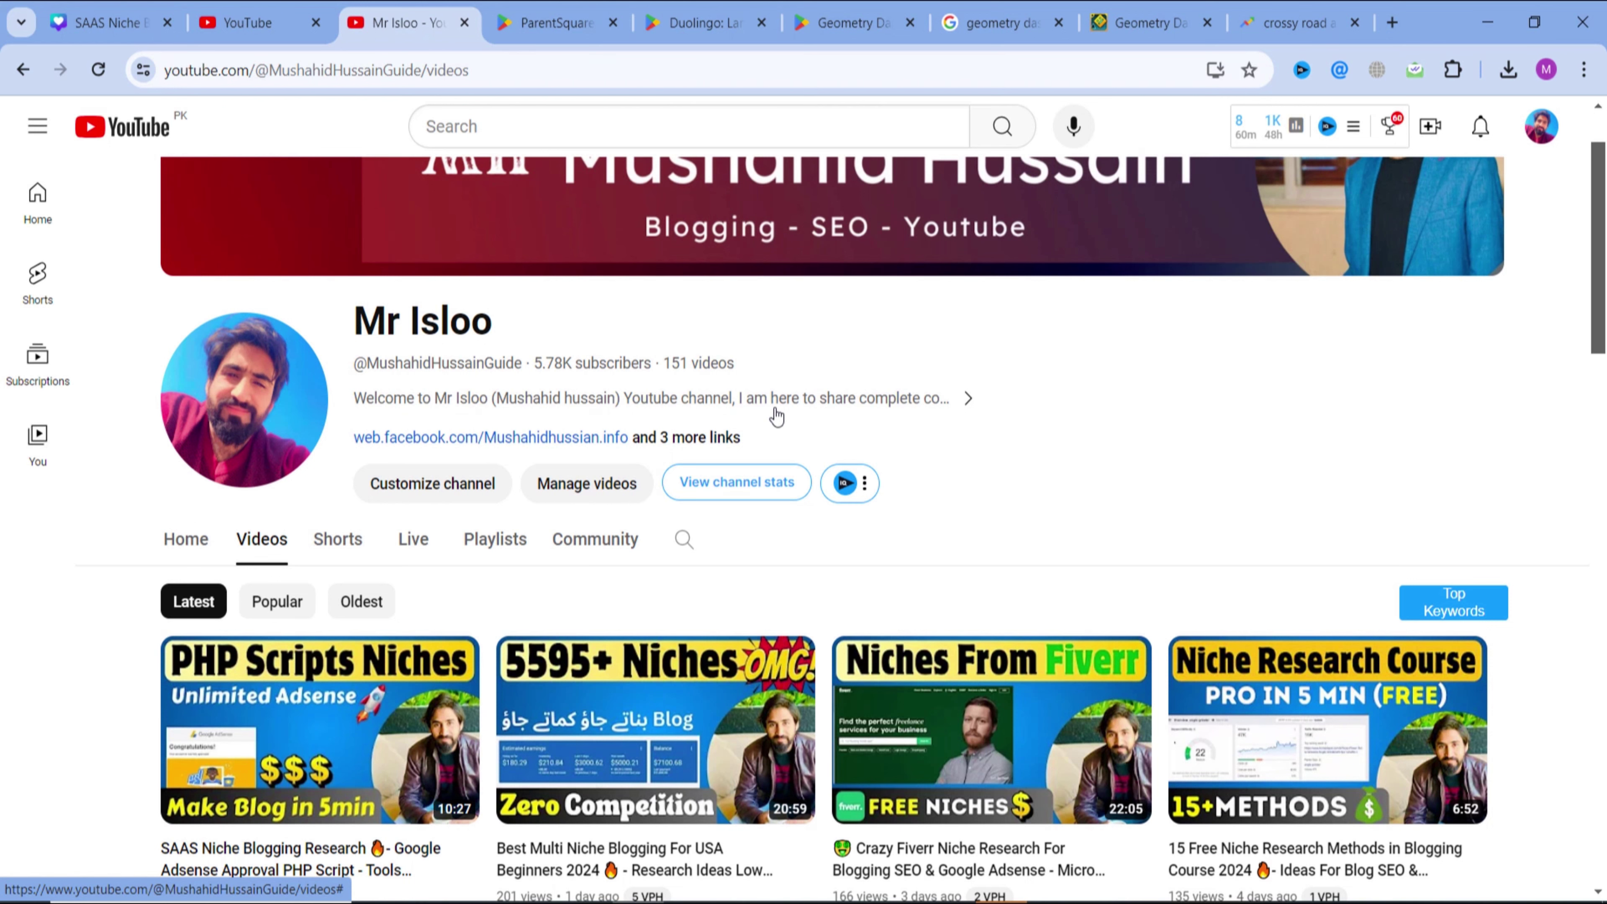
scroll(791, 417, "up", 3)
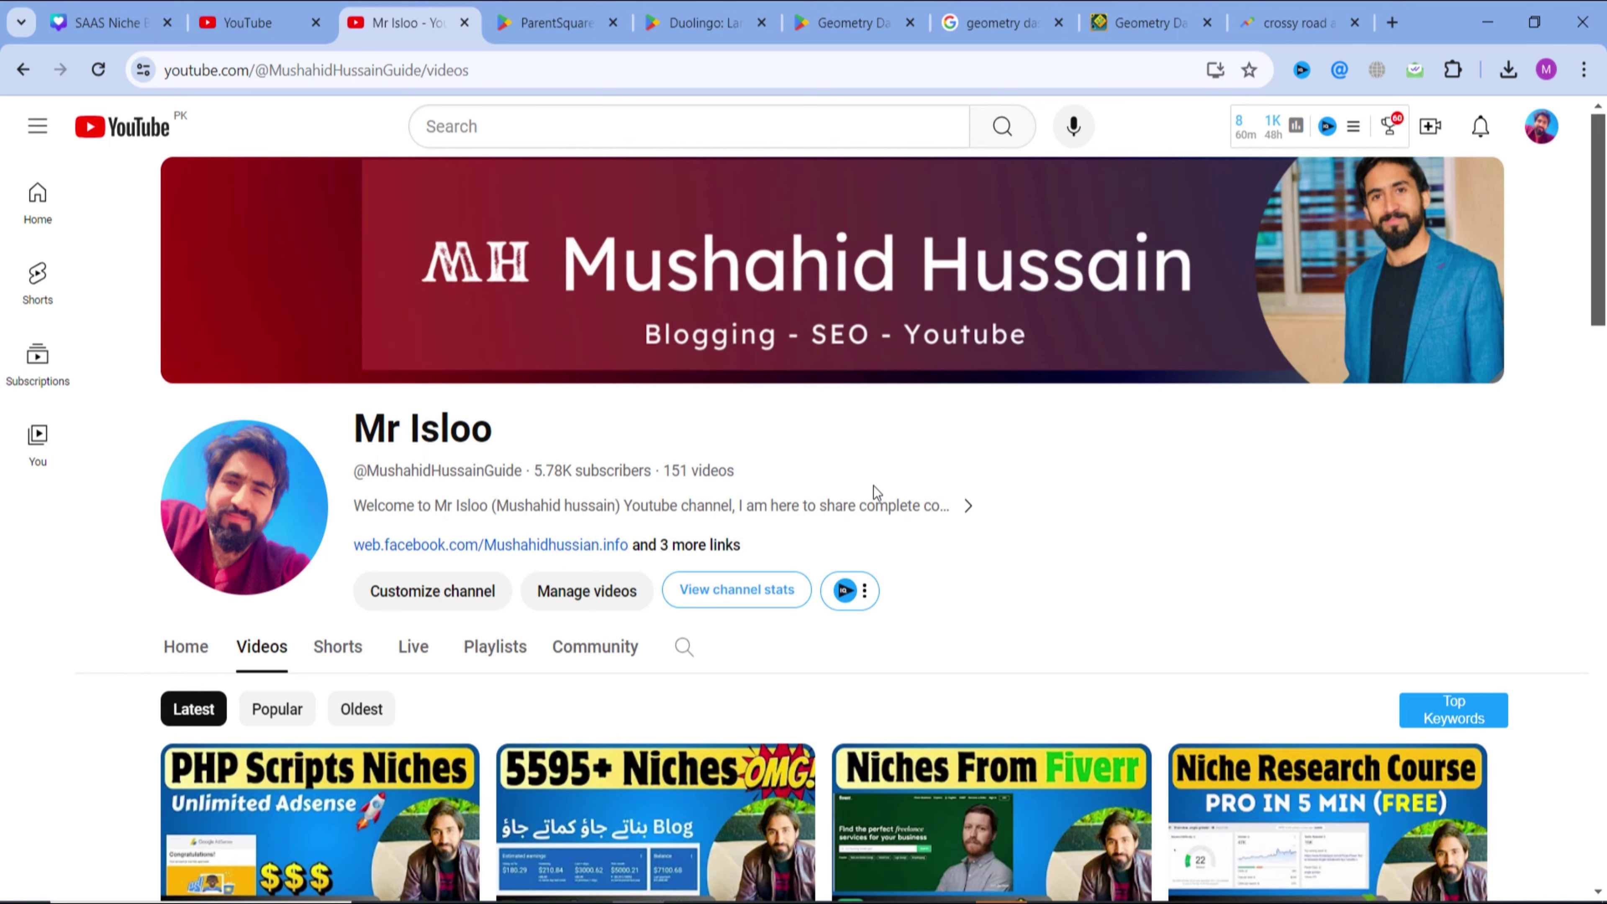
scroll(874, 486, "down", 3)
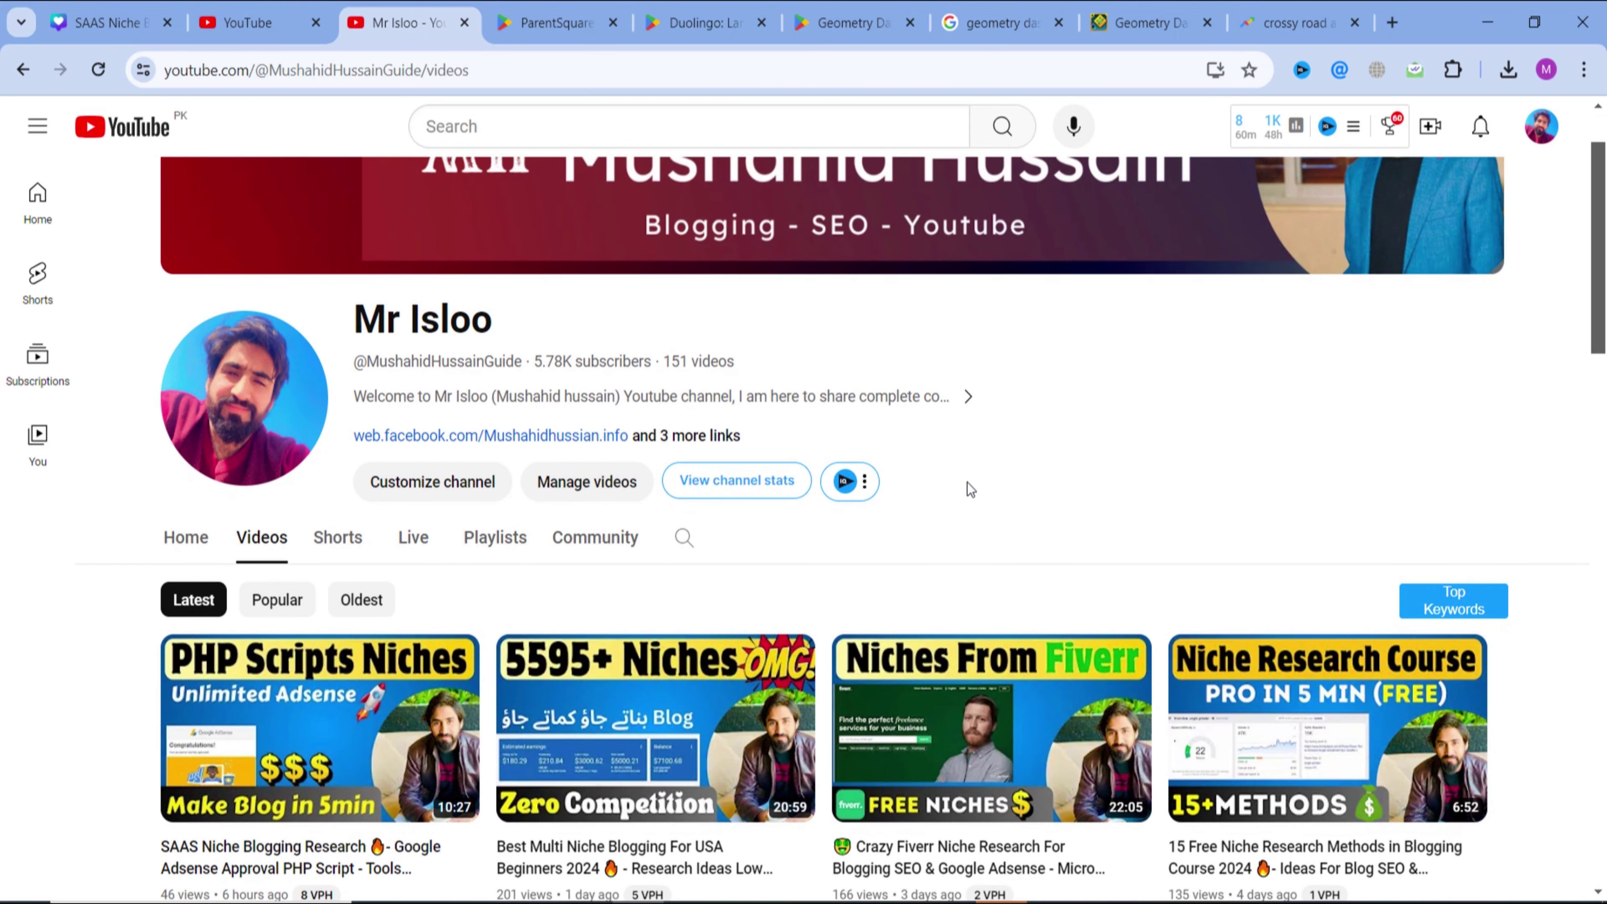